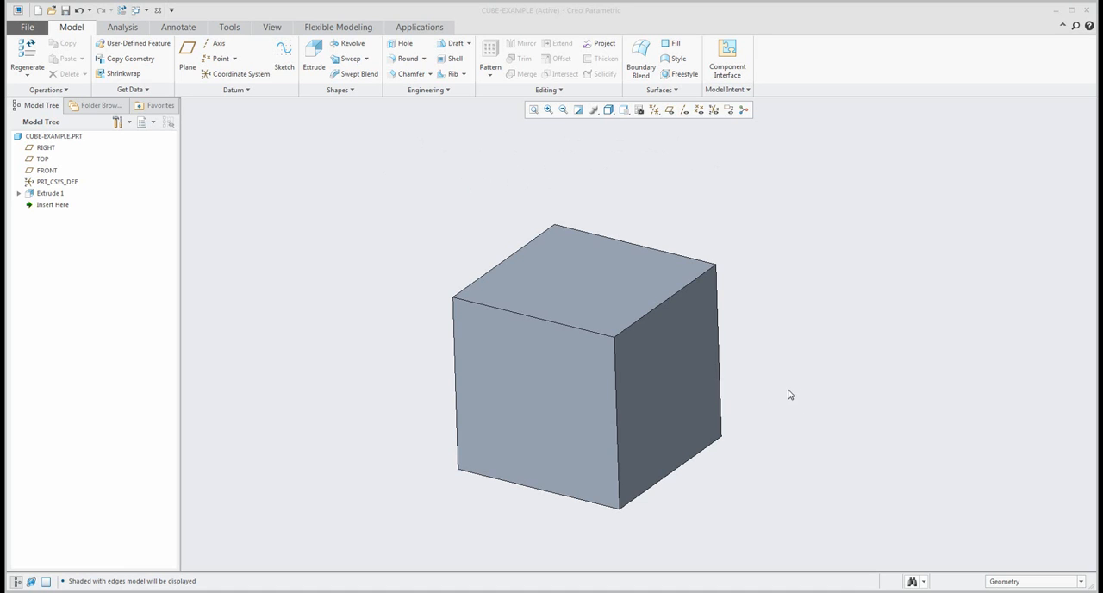
# Inspect the example cube from another angle, with its datum planes temporarily shown.
pyautogui.moveTo(787, 394); pyautogui.dragTo(386, 345, button='middle')
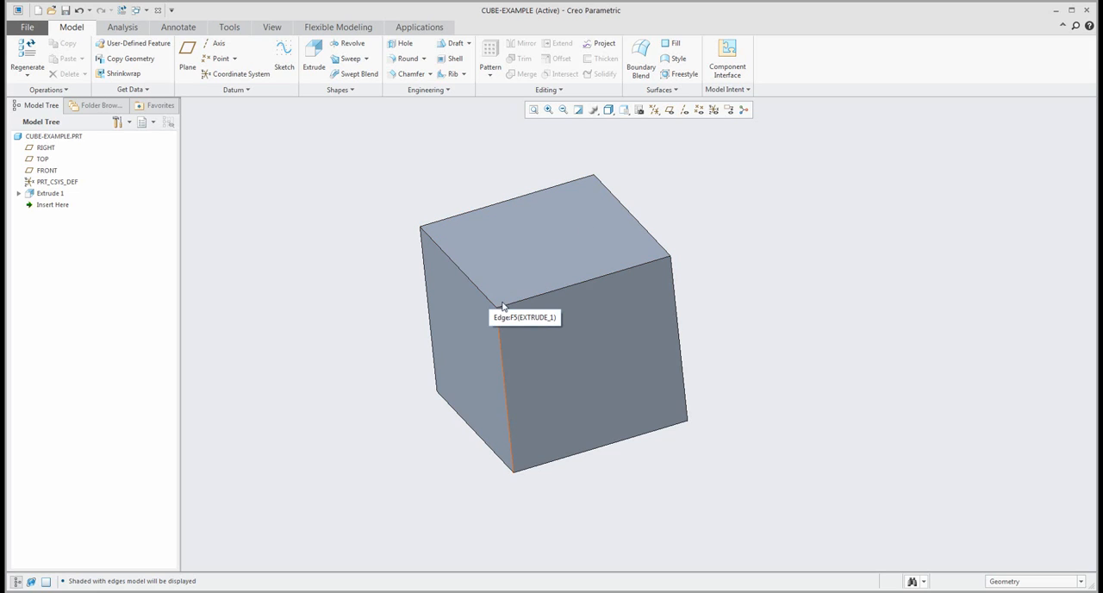
pyautogui.click(670, 111)
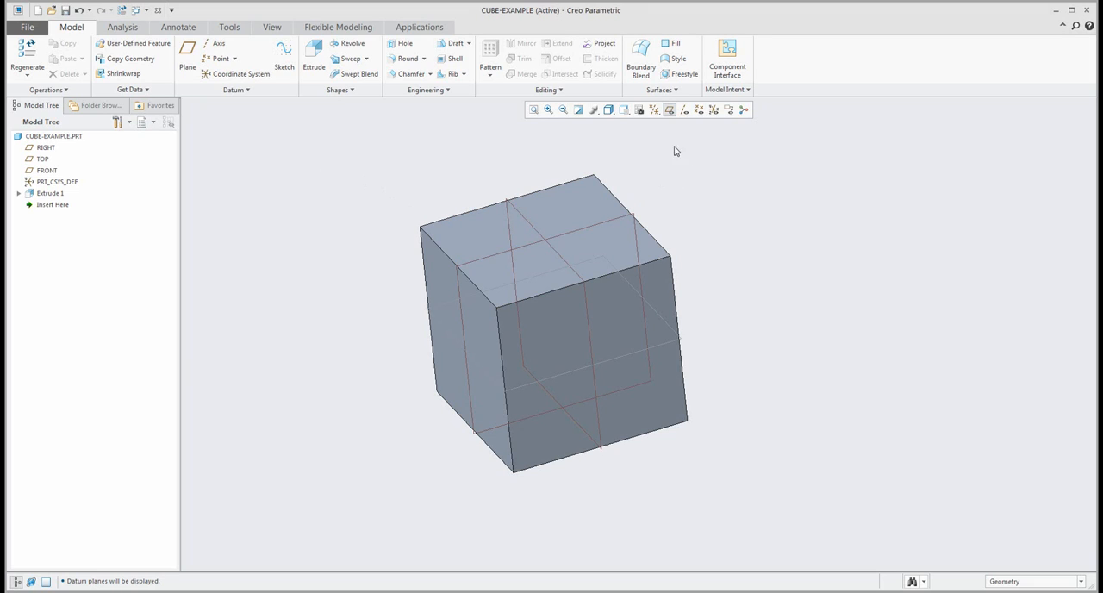
pyautogui.click(671, 111)
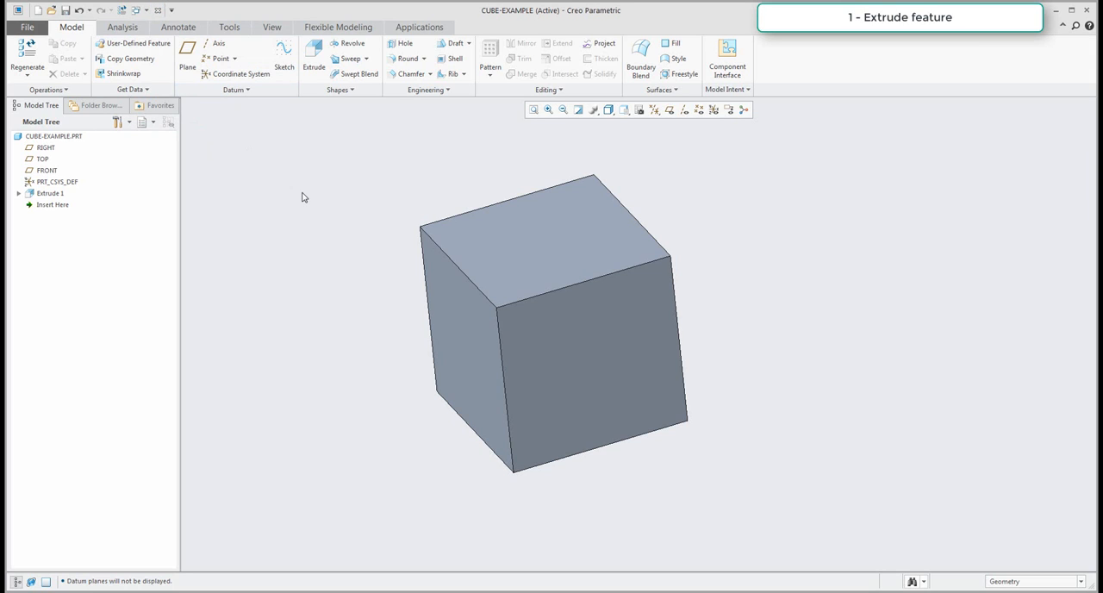
# Create a new solid part named cube from the default template and display its datum planes.
pyautogui.hotkey('ctrl', 'n')
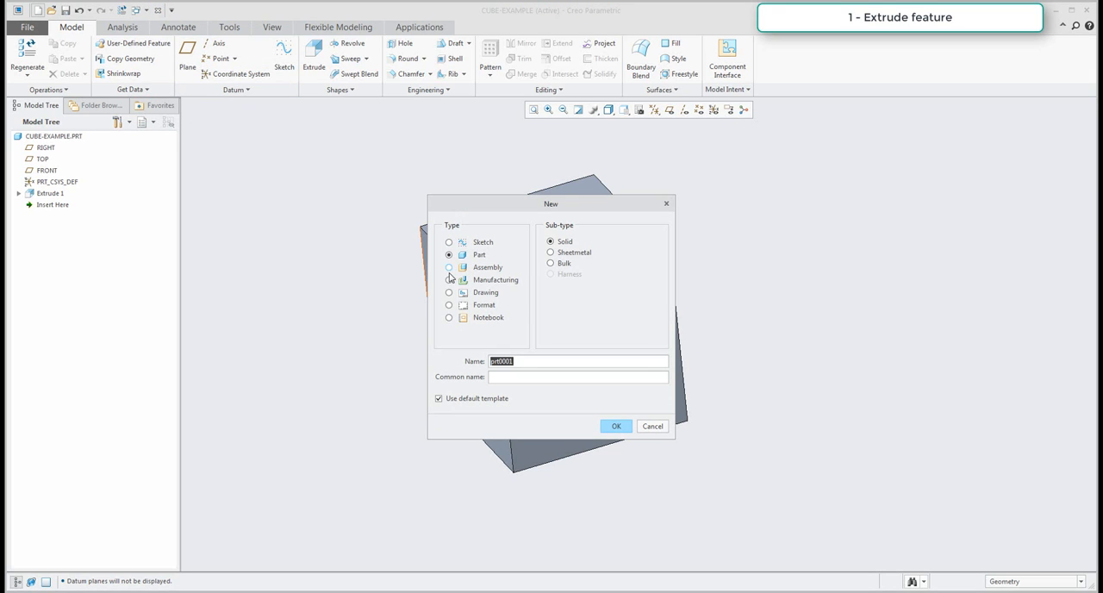
pyautogui.write('cube')
pyautogui.press('Return')
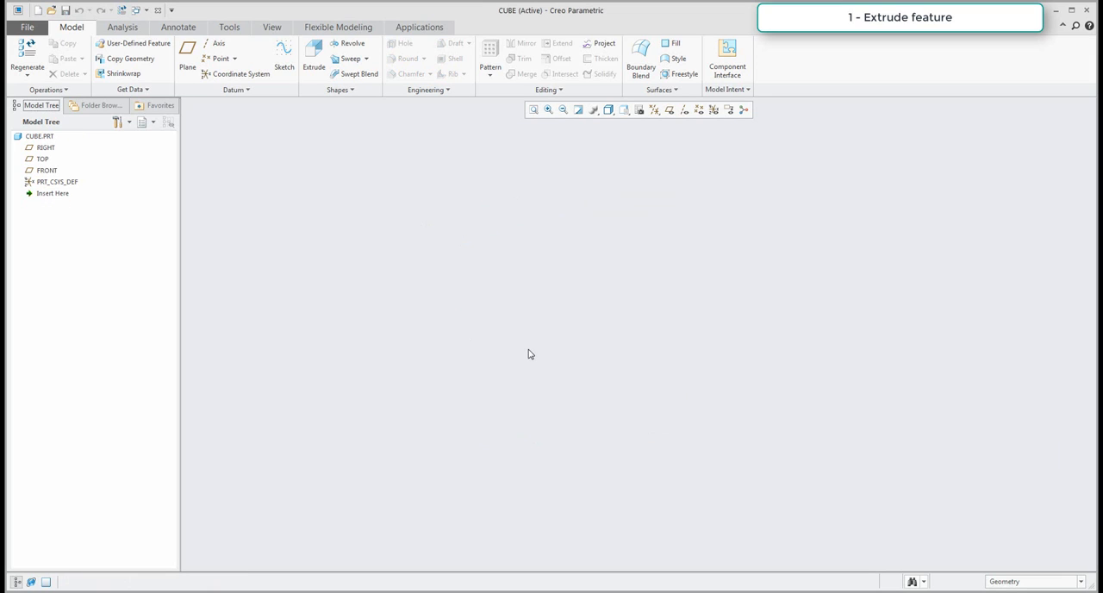
pyautogui.click(668, 110)
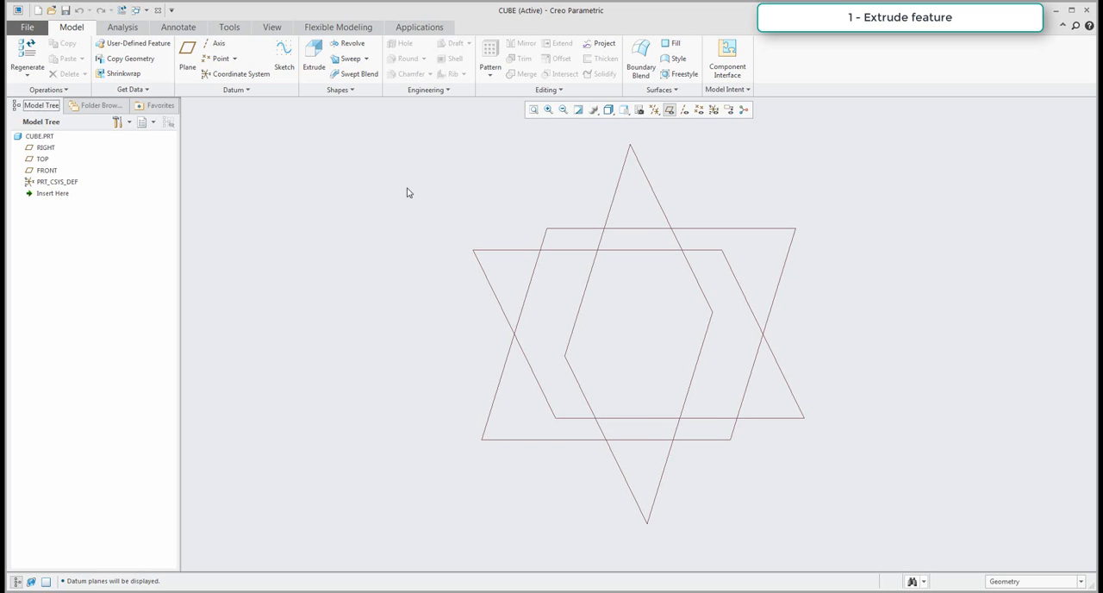
# Start an Extrude on the TOP plane and sketch a centre rectangle, a square about 232 wide, at the origin.
pyautogui.click(317, 58)
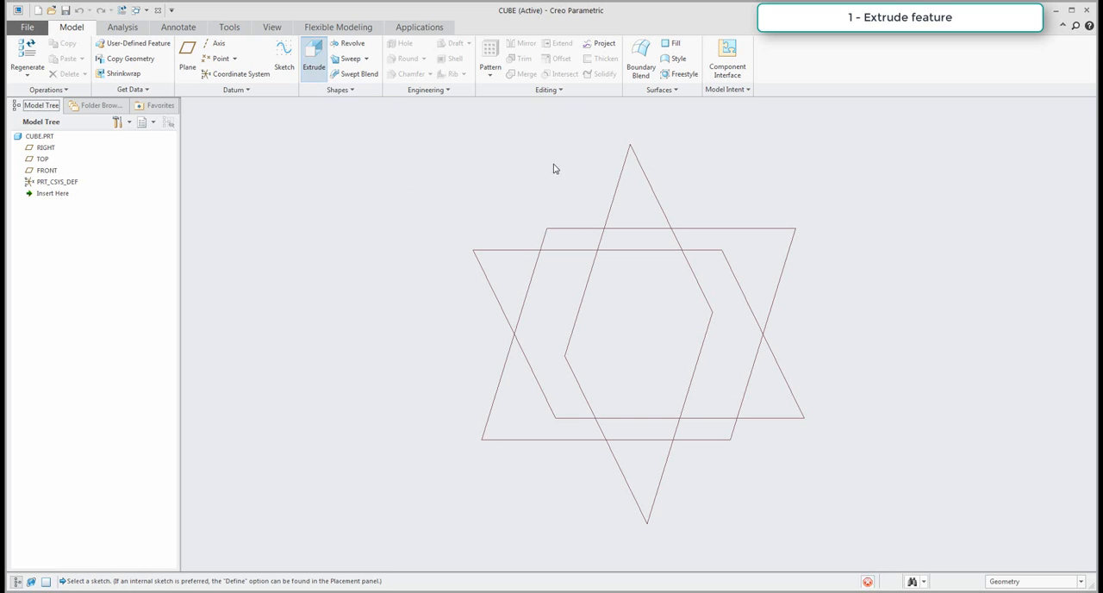
pyautogui.click(572, 227)
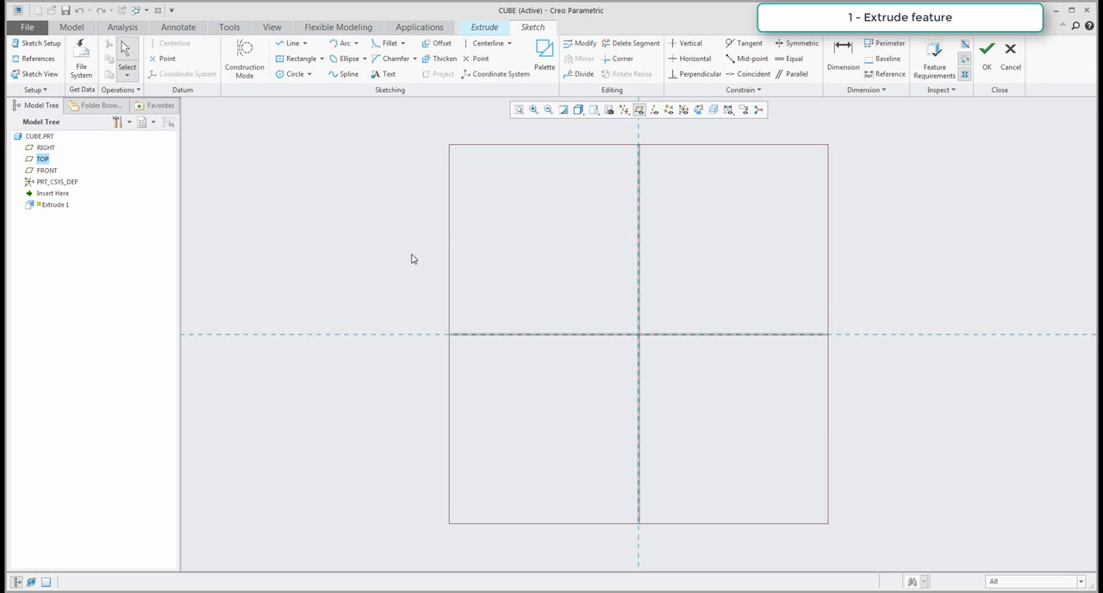
pyautogui.click(321, 59)
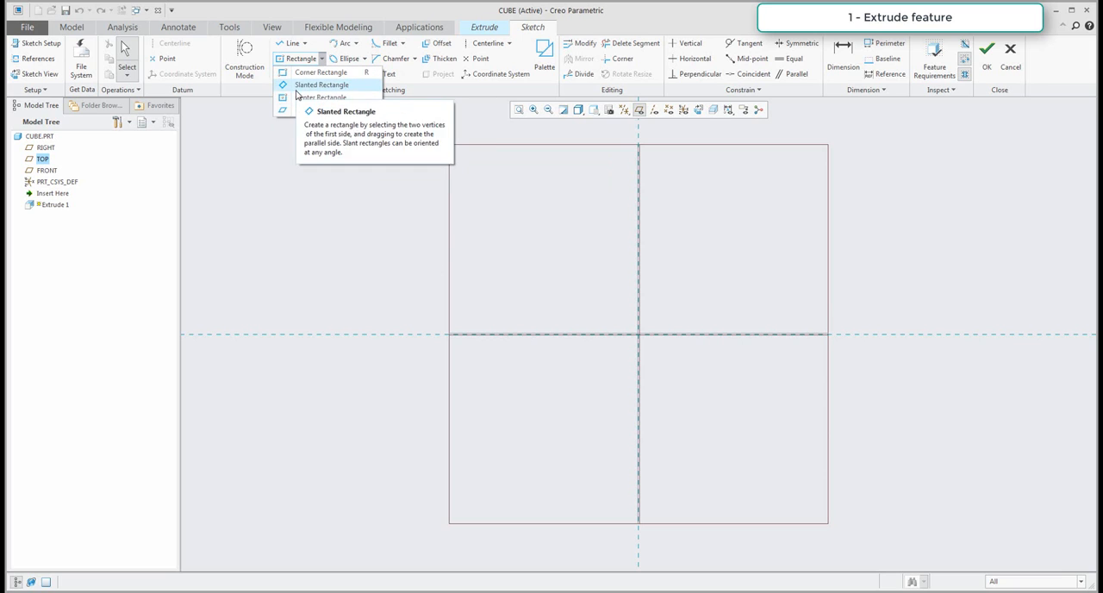
pyautogui.click(320, 98)
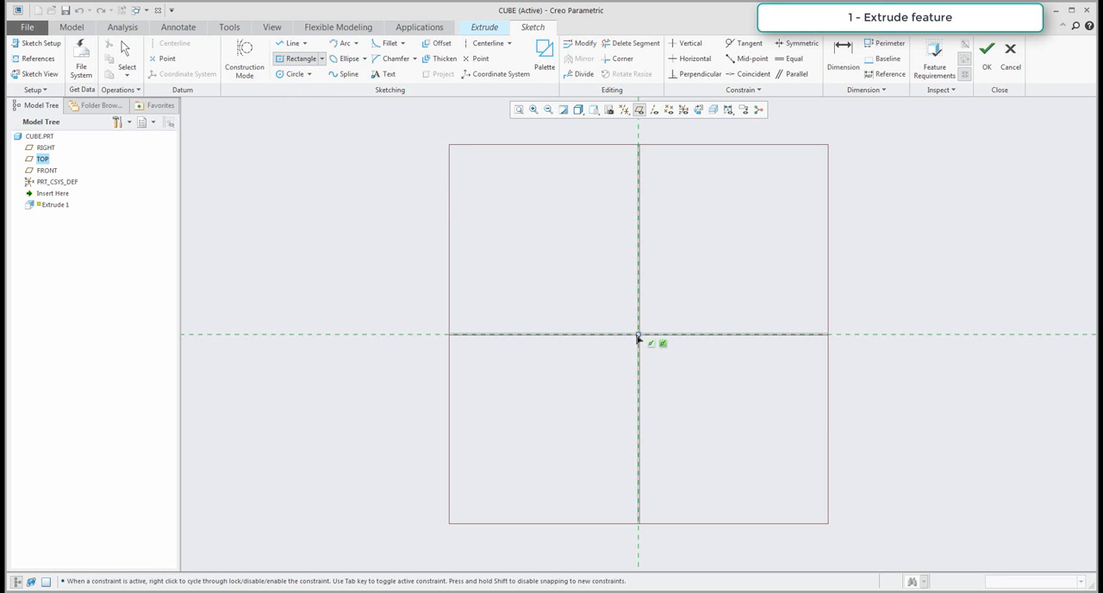
pyautogui.click(638, 334)
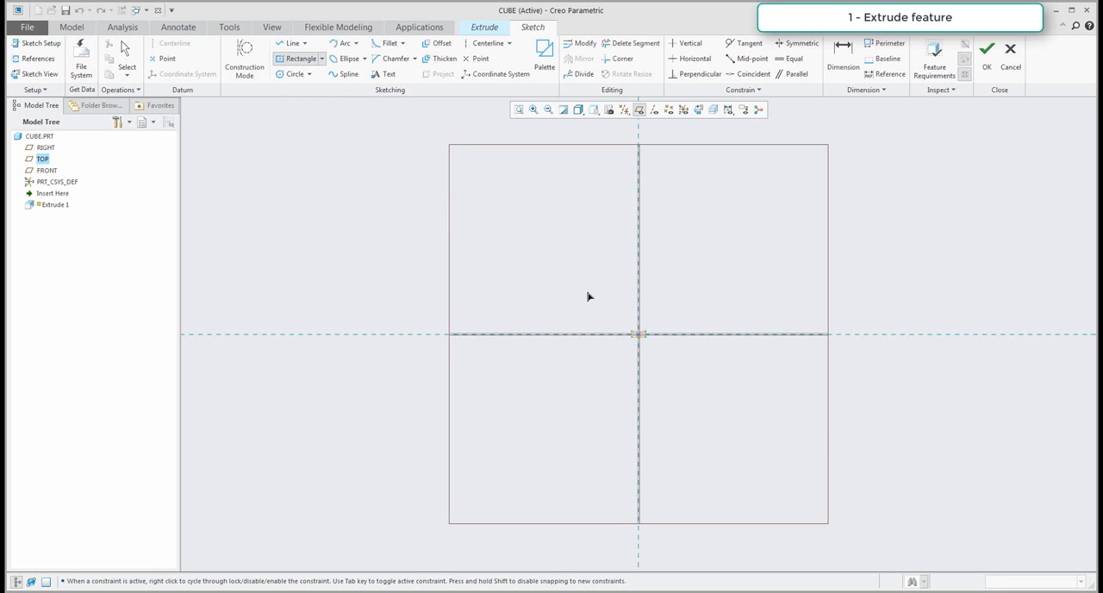
pyautogui.click(552, 250)
pyautogui.middleClick(519, 249)
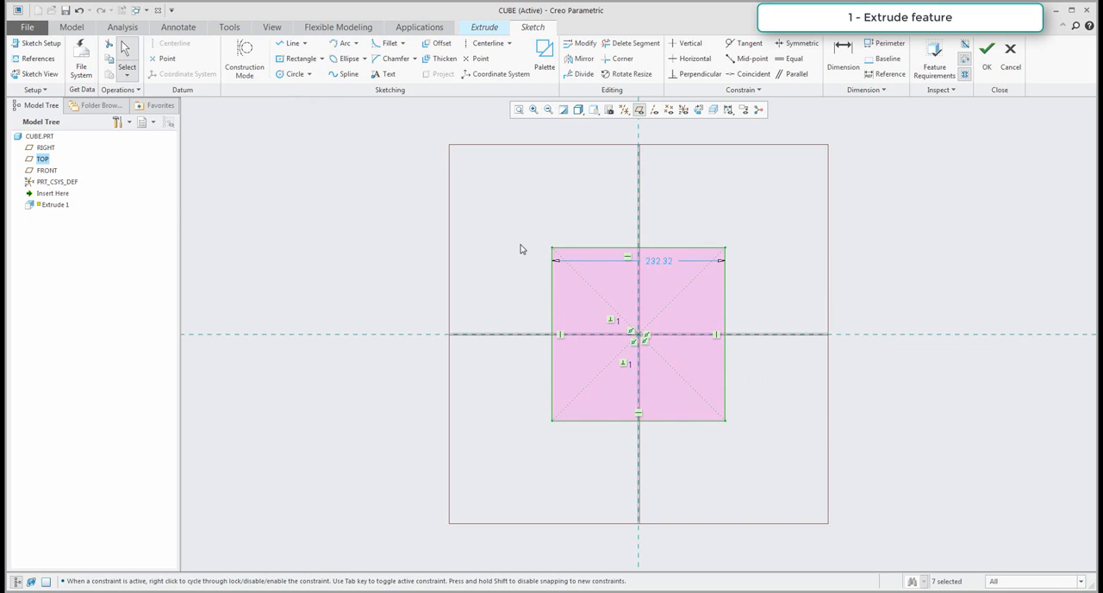
# Set the square's side to 150, finish the sketch and accept the extrusion at its default depth.
pyautogui.doubleClick(654, 261)
pyautogui.write('19')
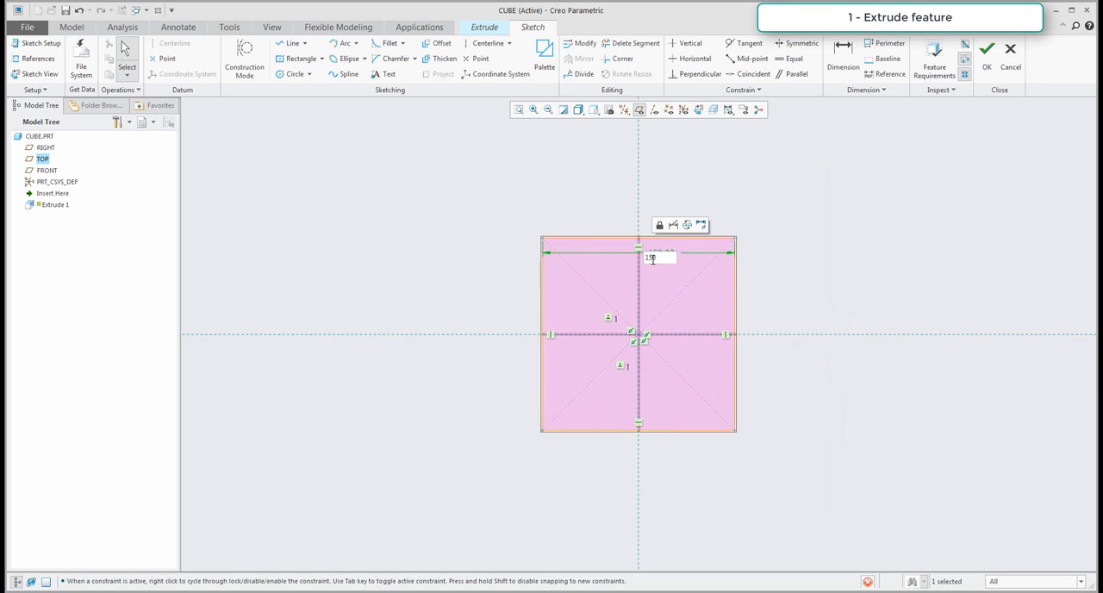
pyautogui.press('Return')
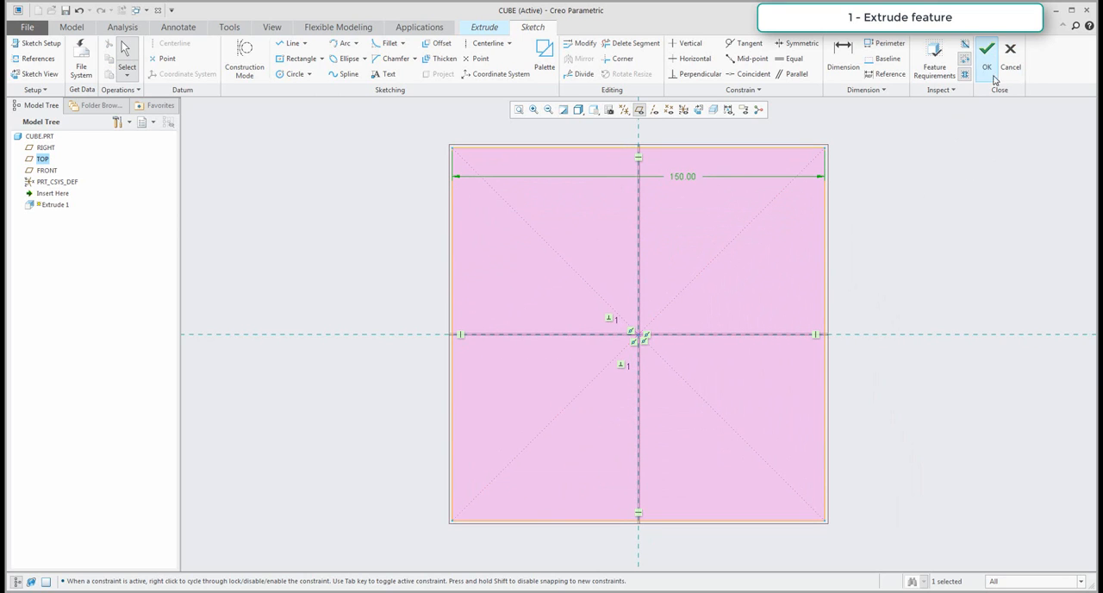
pyautogui.click(987, 49)
pyautogui.middleClick(606, 331)
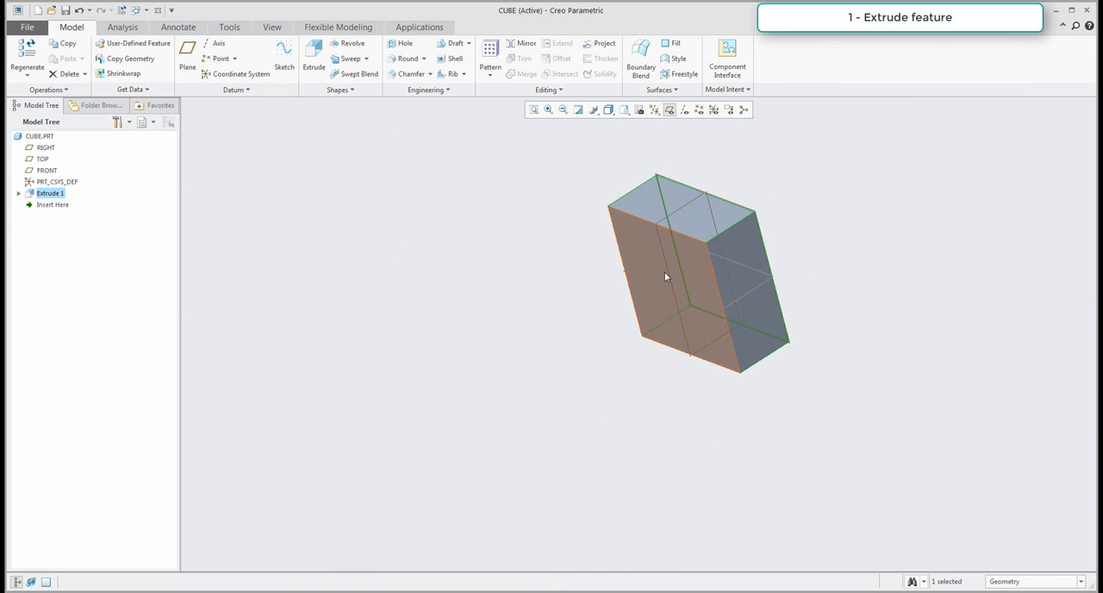
# Redefine the extrusion with a depth of 150, symmetric about the sketch plane.
pyautogui.rightClick(53, 194)
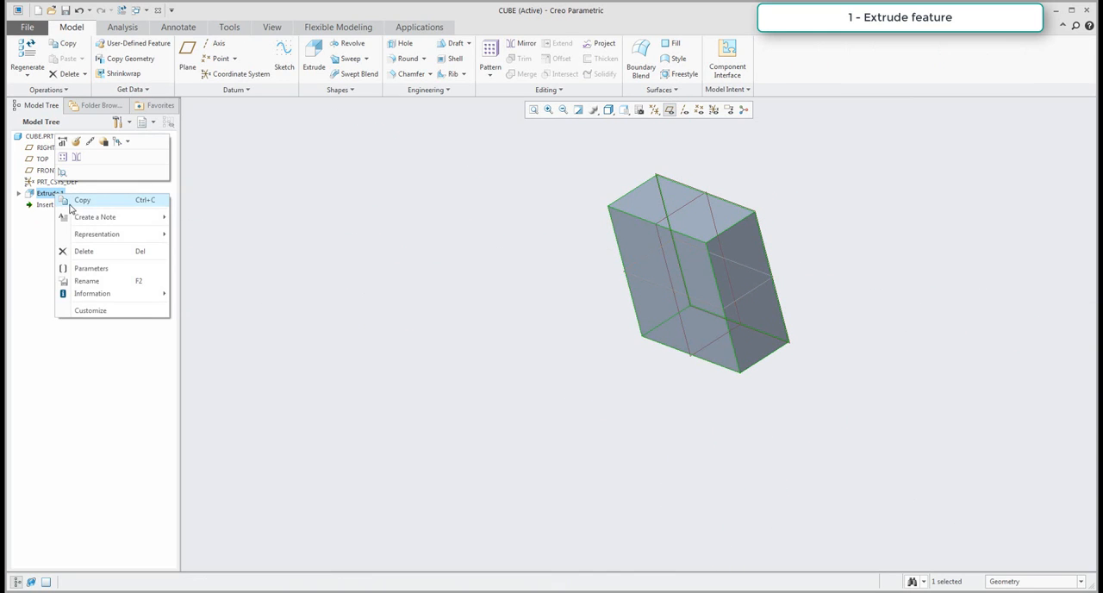
pyautogui.click(76, 141)
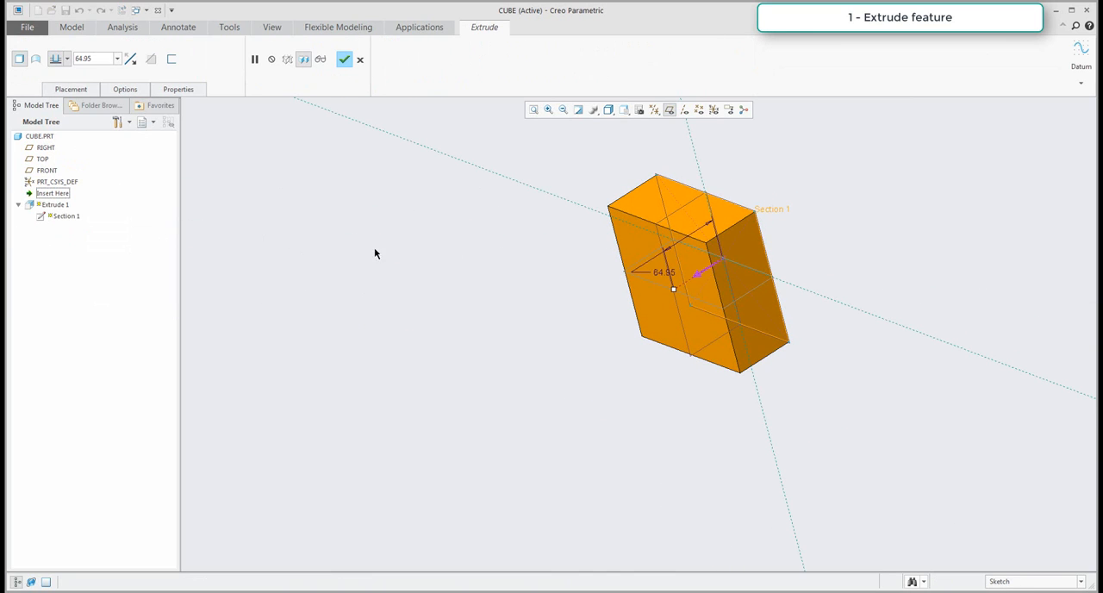
pyautogui.doubleClick(662, 272)
pyautogui.write('150')
pyautogui.press('Return')
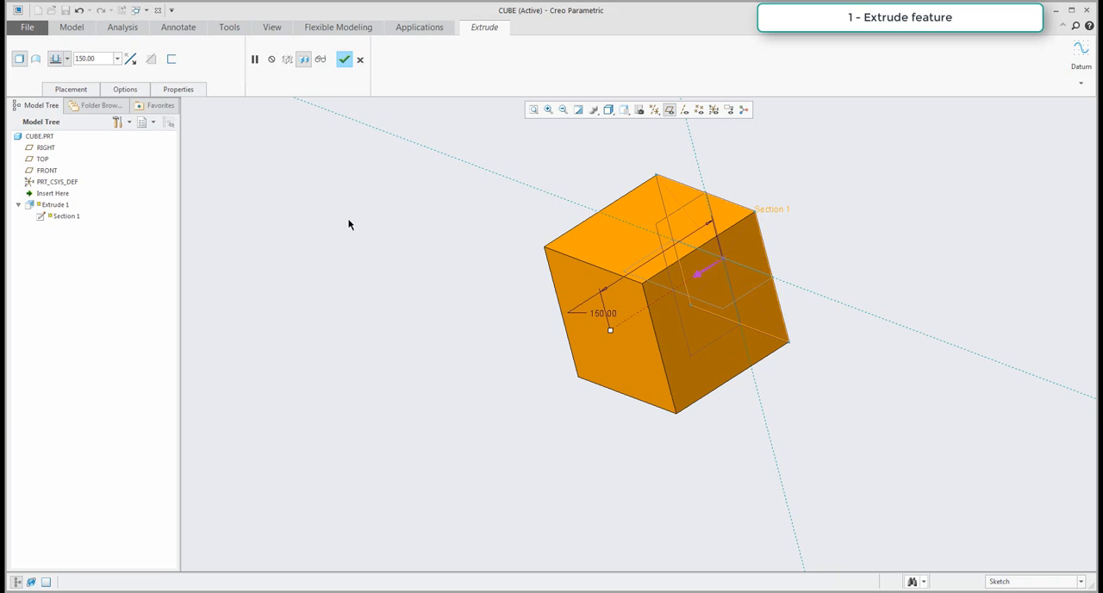
pyautogui.click(67, 59)
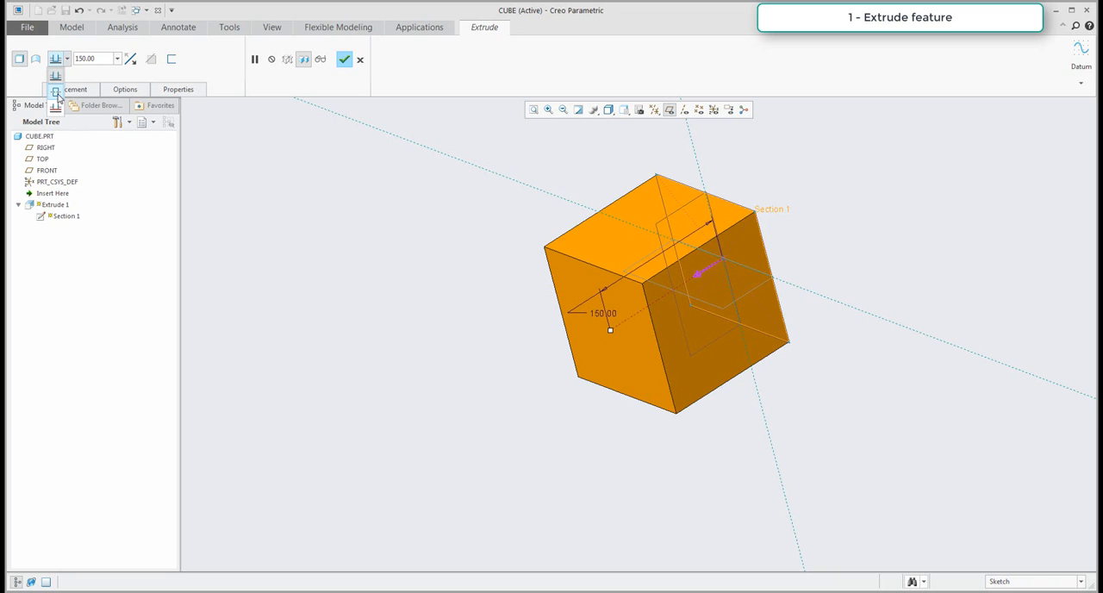
pyautogui.click(56, 92)
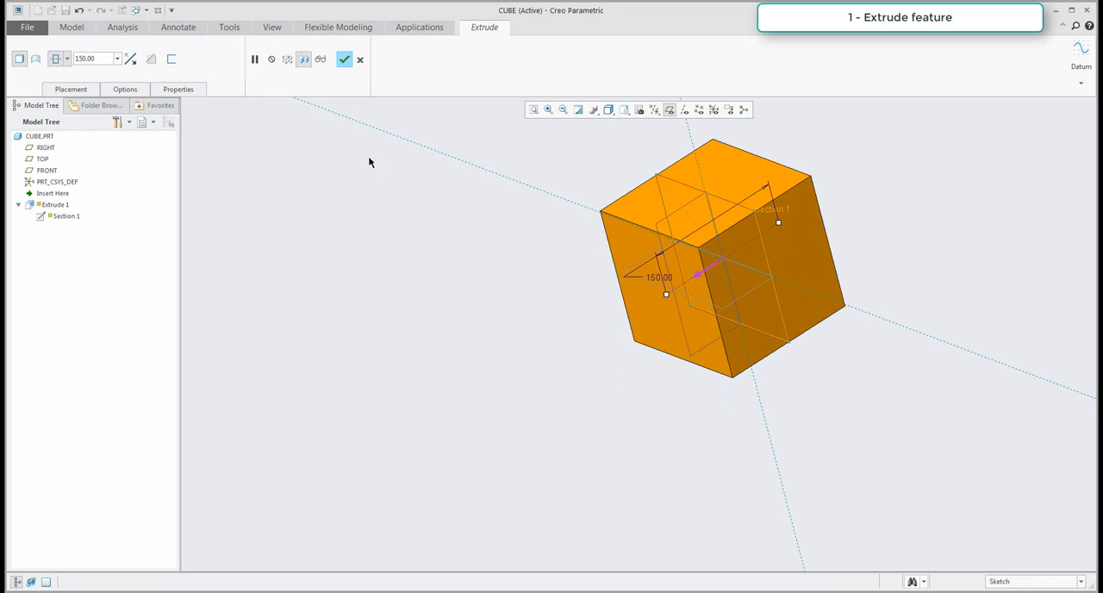
pyautogui.click(343, 60)
pyautogui.keyDown('shift'); pyautogui.moveTo(485, 325); pyautogui.dragTo(388, 279, button='middle'); pyautogui.keyUp('shift')
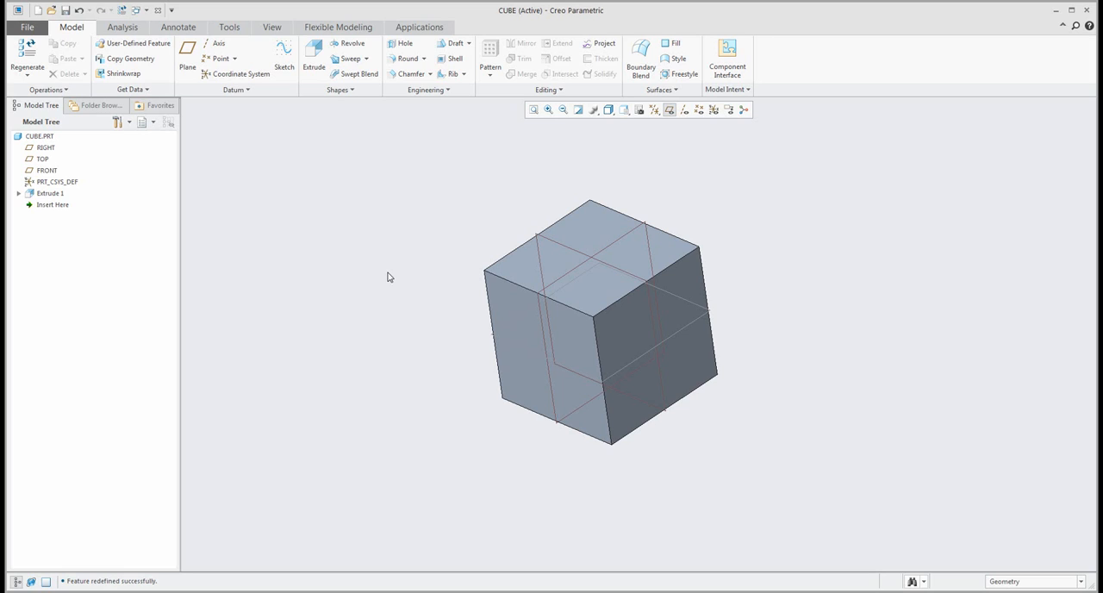
# Delete the extruded cube feature from the part.
pyautogui.click(50, 194)
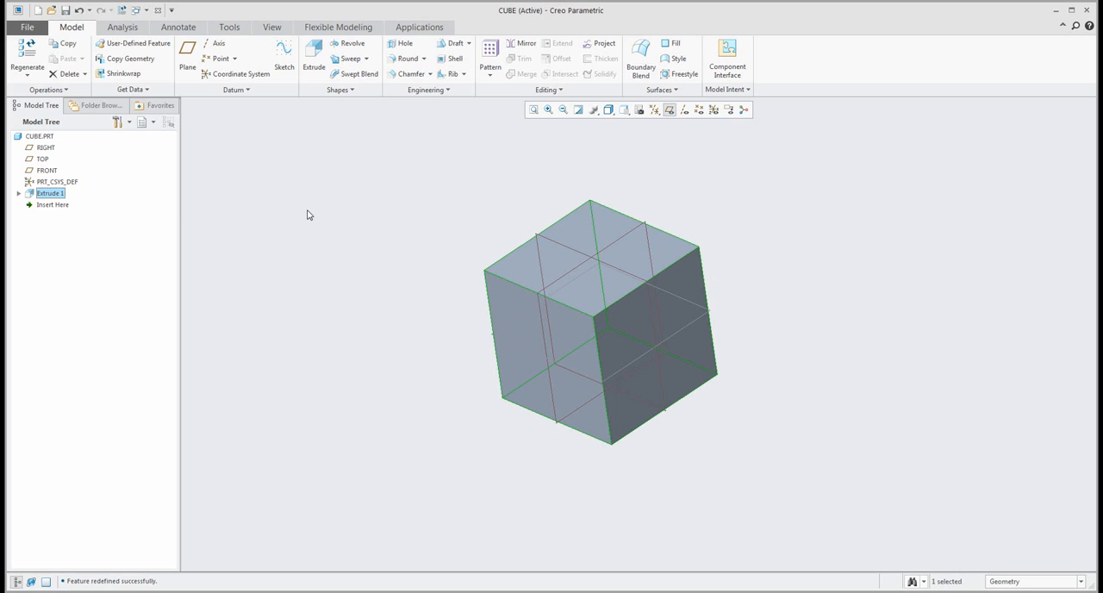
pyautogui.press('Delete')
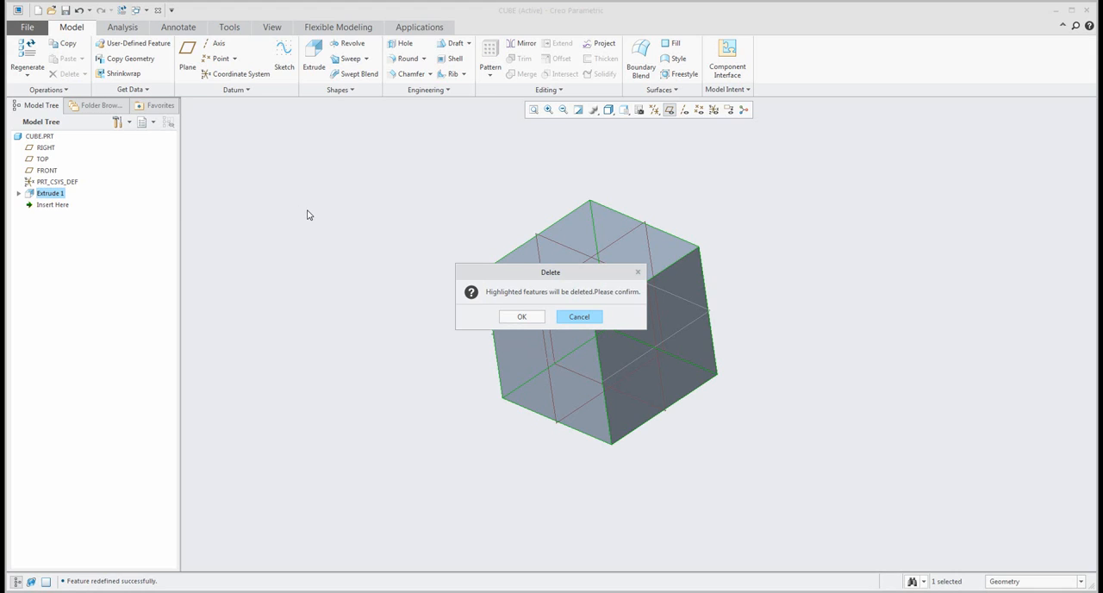
pyautogui.click(522, 317)
# Start a sketch on the FRONT plane and draw a vertical line about 195 long upward from the origin.
pyautogui.hotkey('ctrl', 'd')
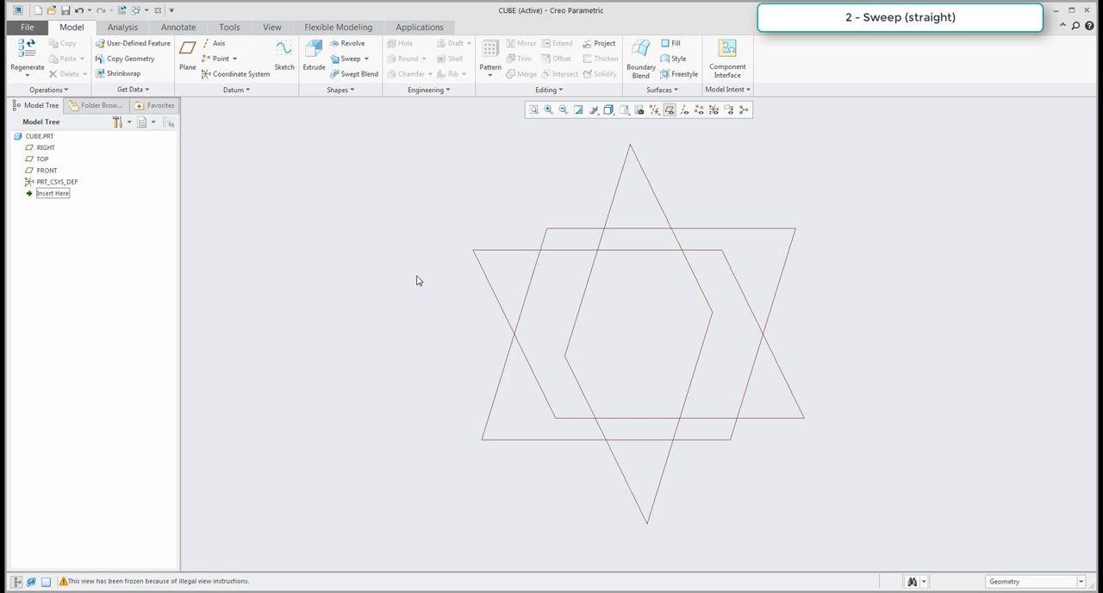
pyautogui.click(285, 57)
pyautogui.click(555, 253)
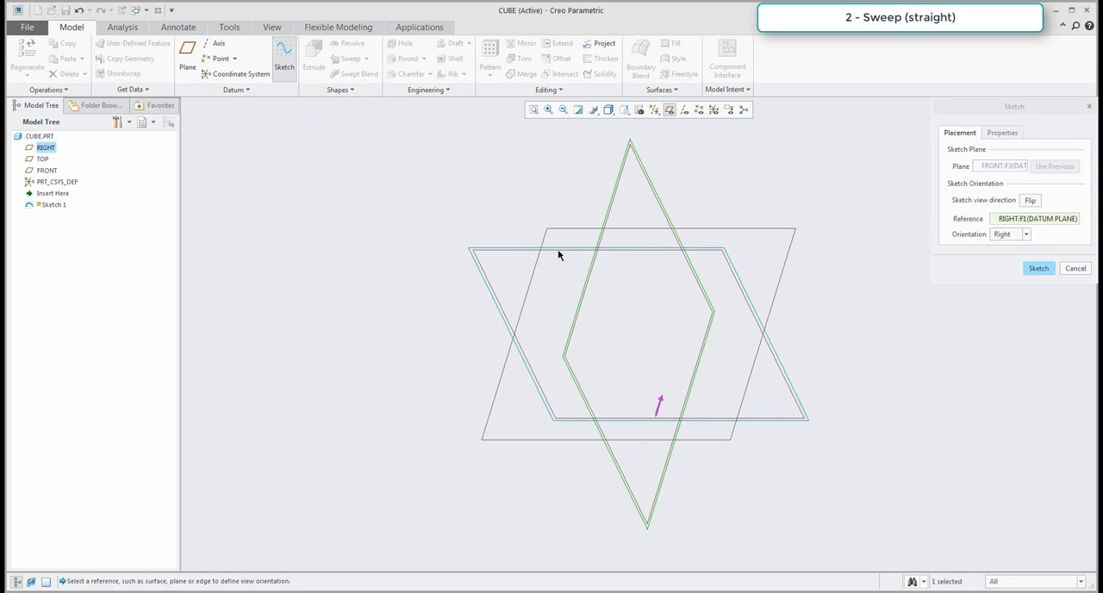
pyautogui.middleClick(557, 250)
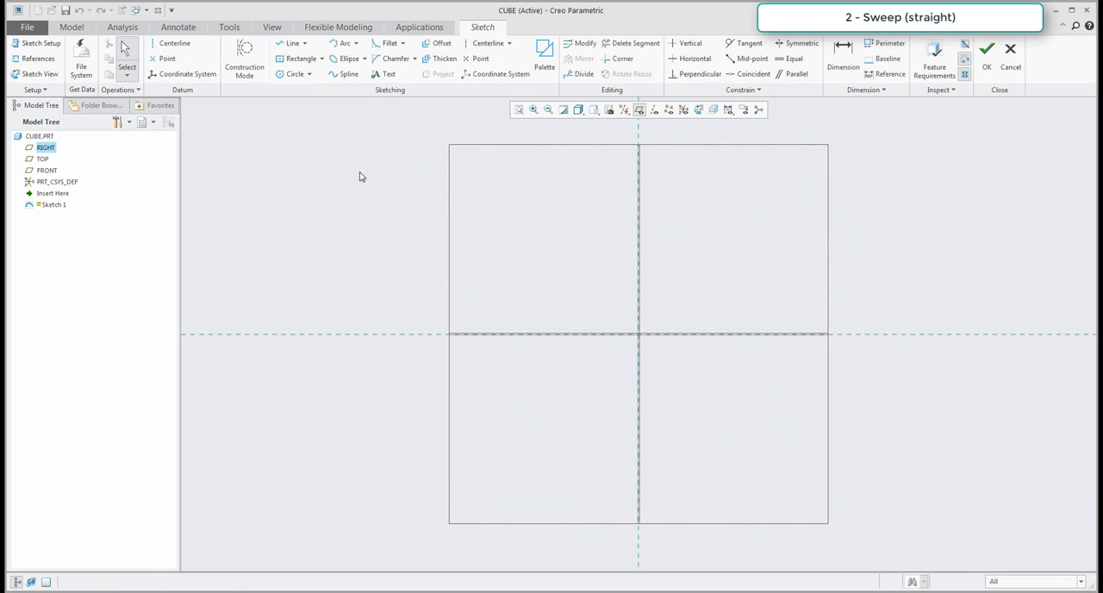
pyautogui.click(293, 43)
pyautogui.click(638, 335)
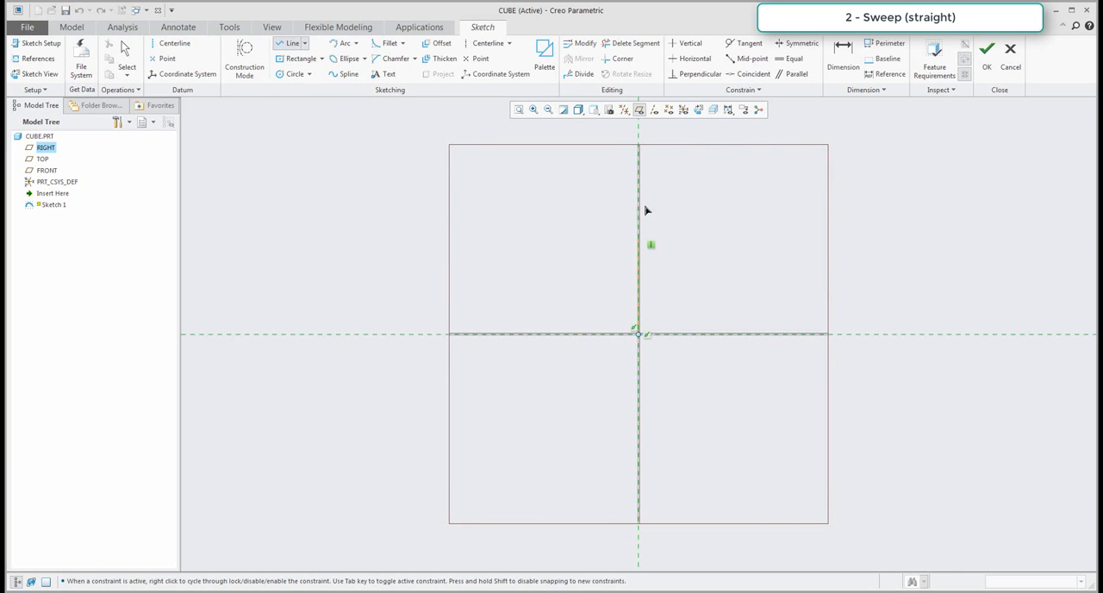
pyautogui.click(638, 189)
pyautogui.middleClick(670, 209)
pyautogui.middleClick(669, 209)
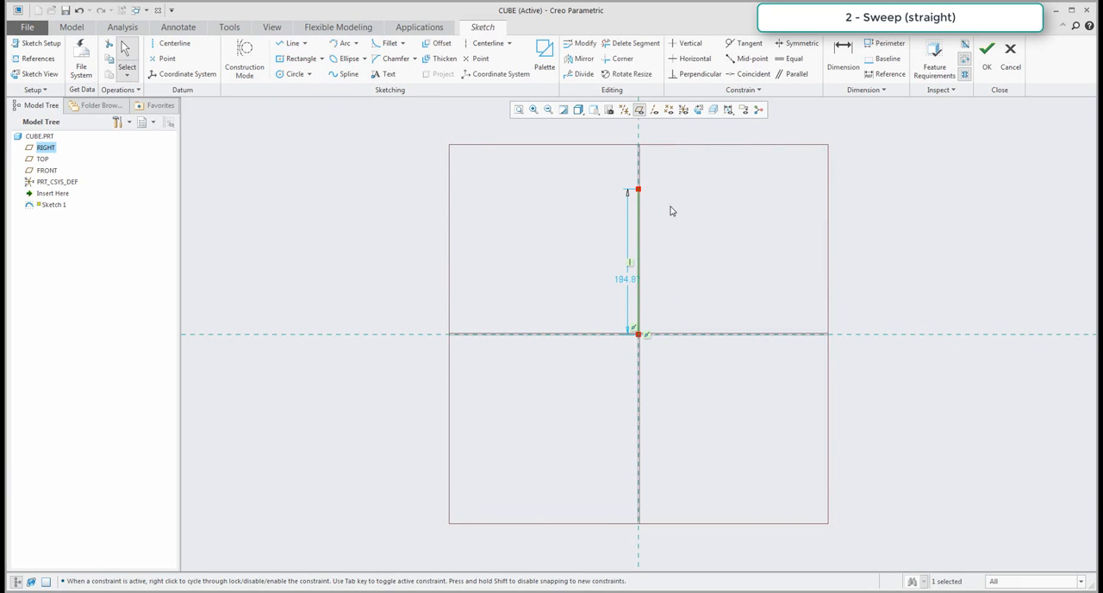
# Set the vertical line's length to 150 and finish the sketch.
pyautogui.doubleClick(626, 279)
pyautogui.write('150')
pyautogui.press('Return')
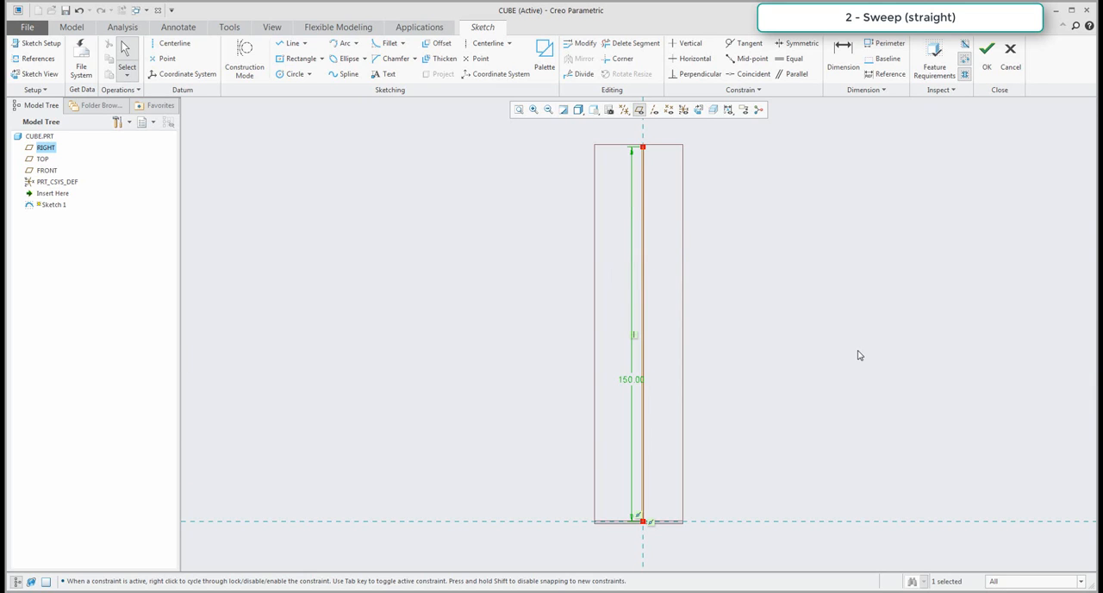
pyautogui.click(987, 54)
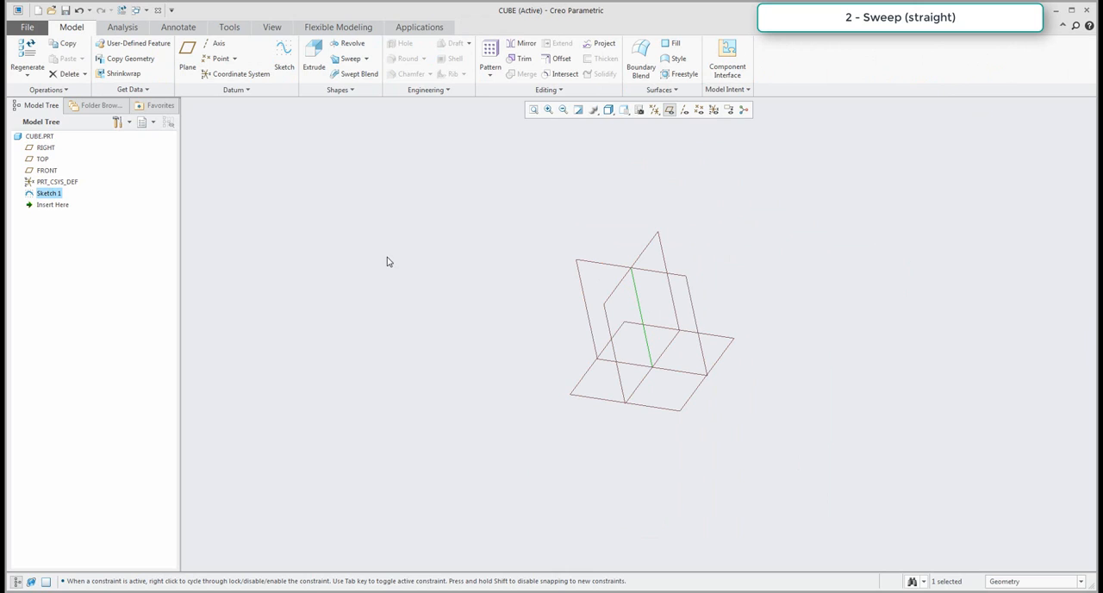
# Start a Sweep along the sketched line and draw a square section with a centre rectangle at the trajectory's start point.
pyautogui.click(349, 58)
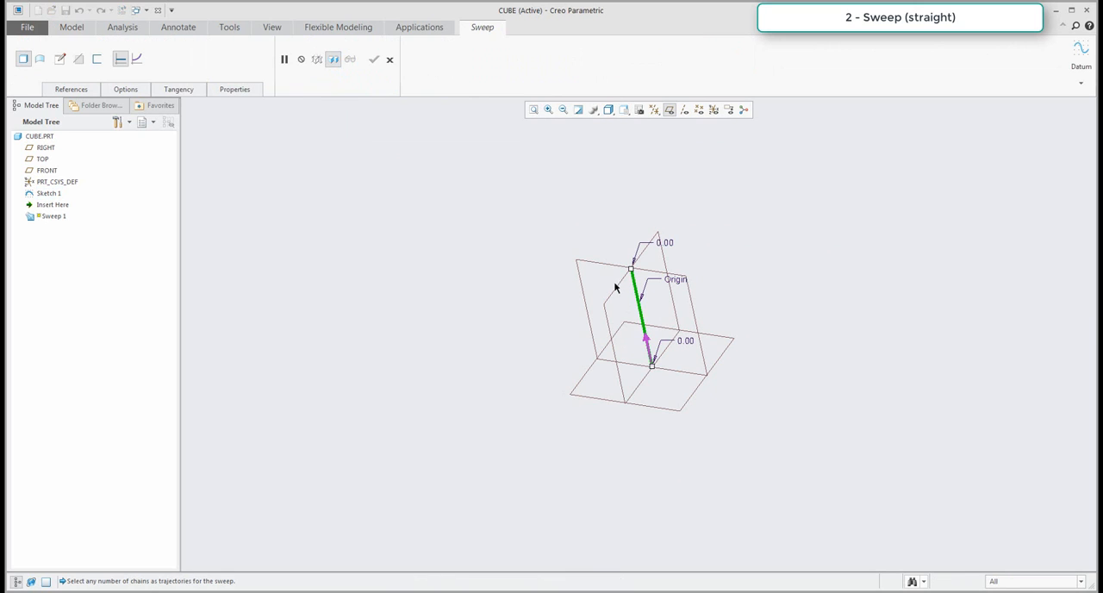
pyautogui.click(79, 90)
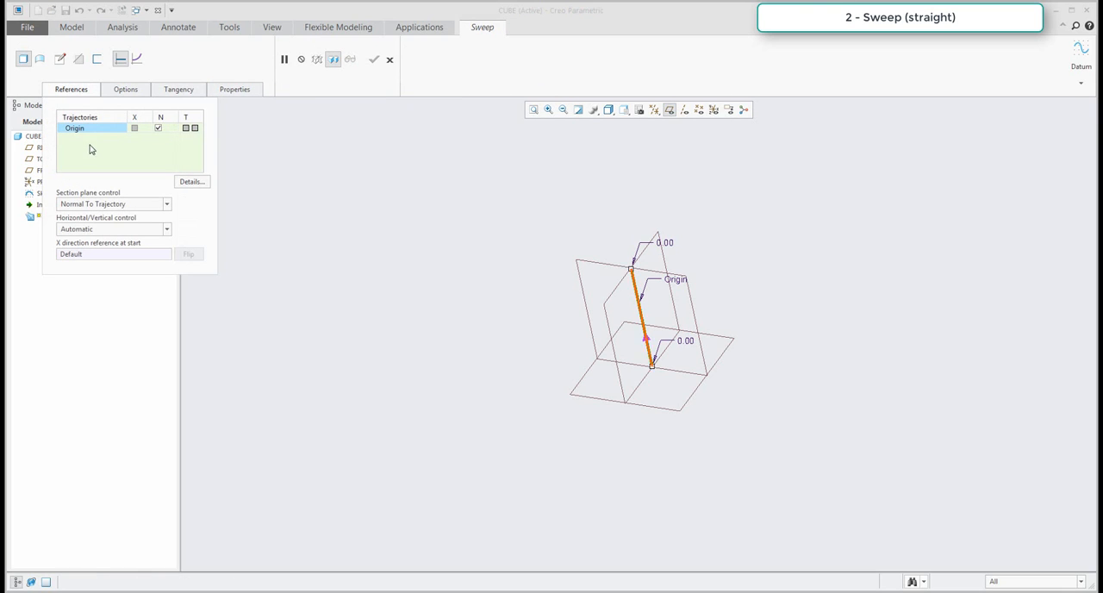
pyautogui.click(60, 58)
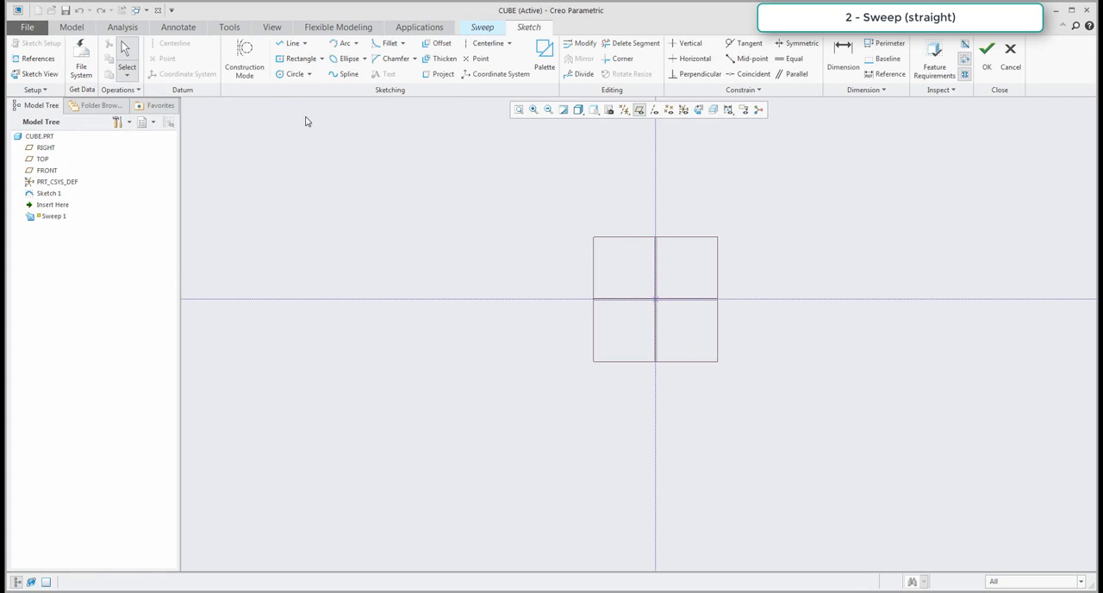
pyautogui.click(300, 58)
pyautogui.click(655, 299)
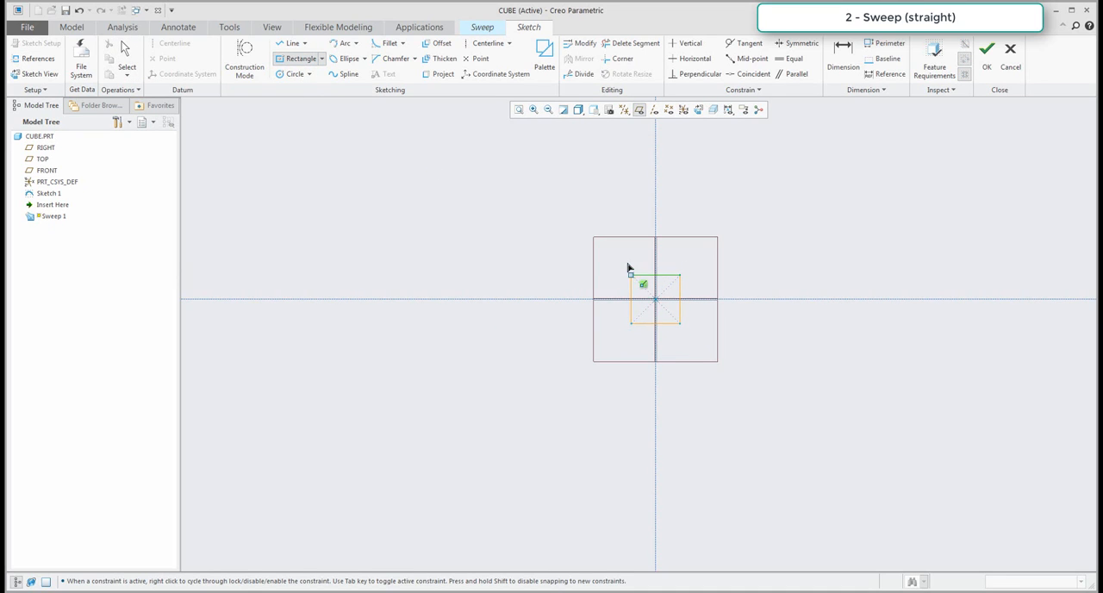
pyautogui.click(628, 269)
# Set the square section's side length to 150 and complete the straight Sweep.
pyautogui.doubleClick(655, 282)
pyautogui.write('1')
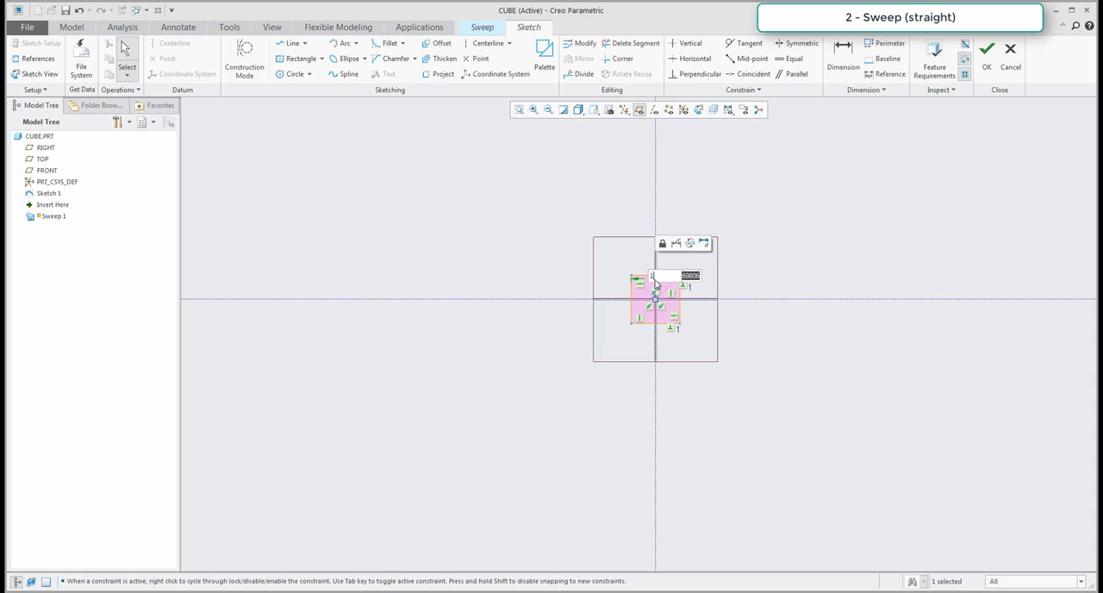
pyautogui.write('00')
pyautogui.press('Return')
pyautogui.click(994, 67)
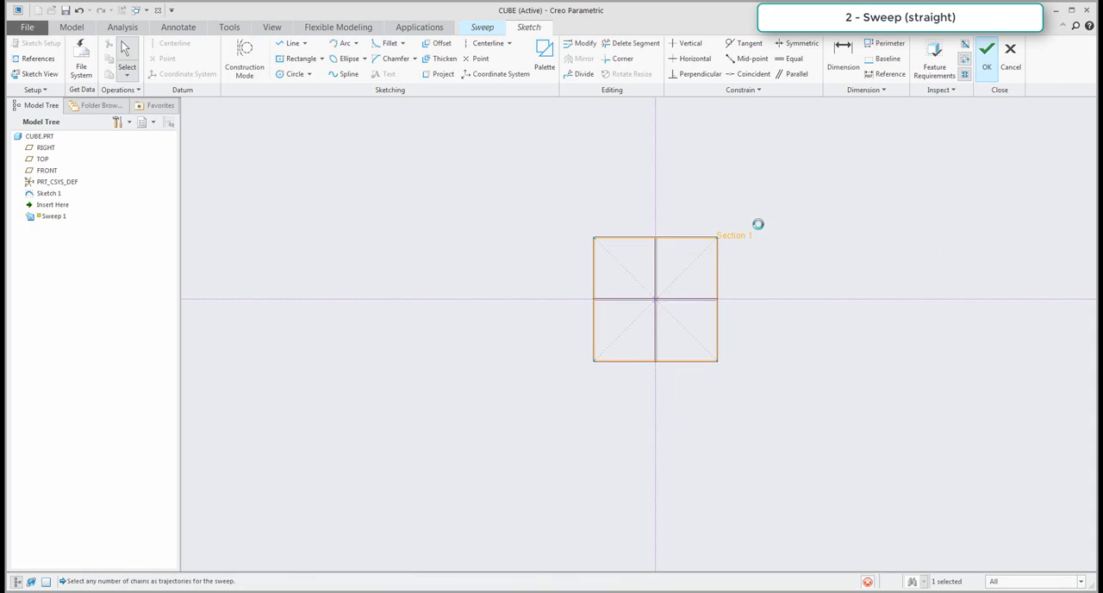
pyautogui.middleClick(451, 347)
pyautogui.scroll(-3, 523, 300)
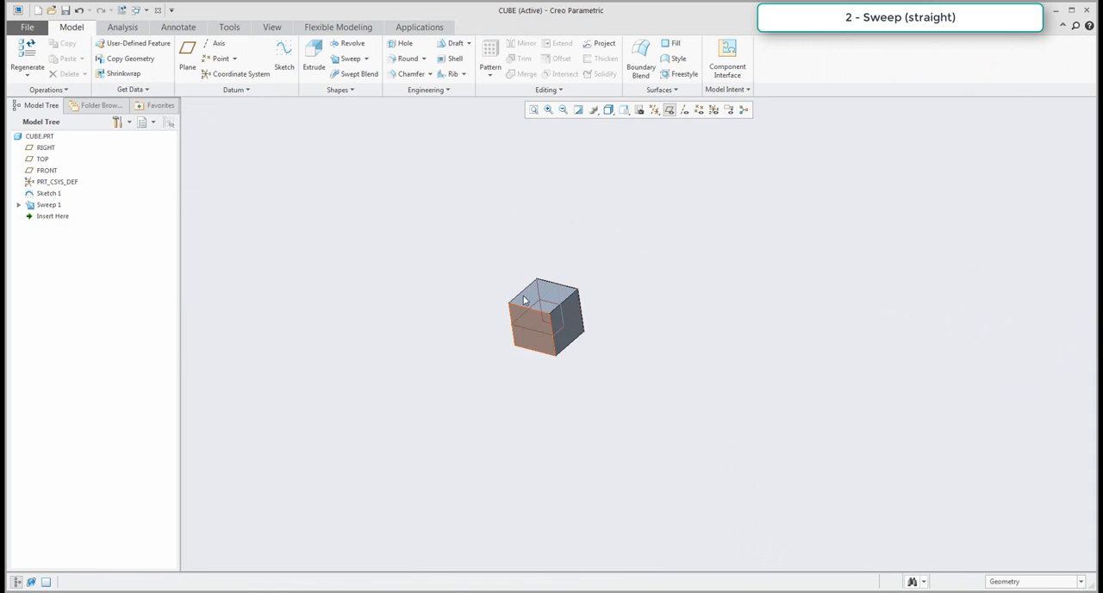
pyautogui.scroll(5, 429, 316)
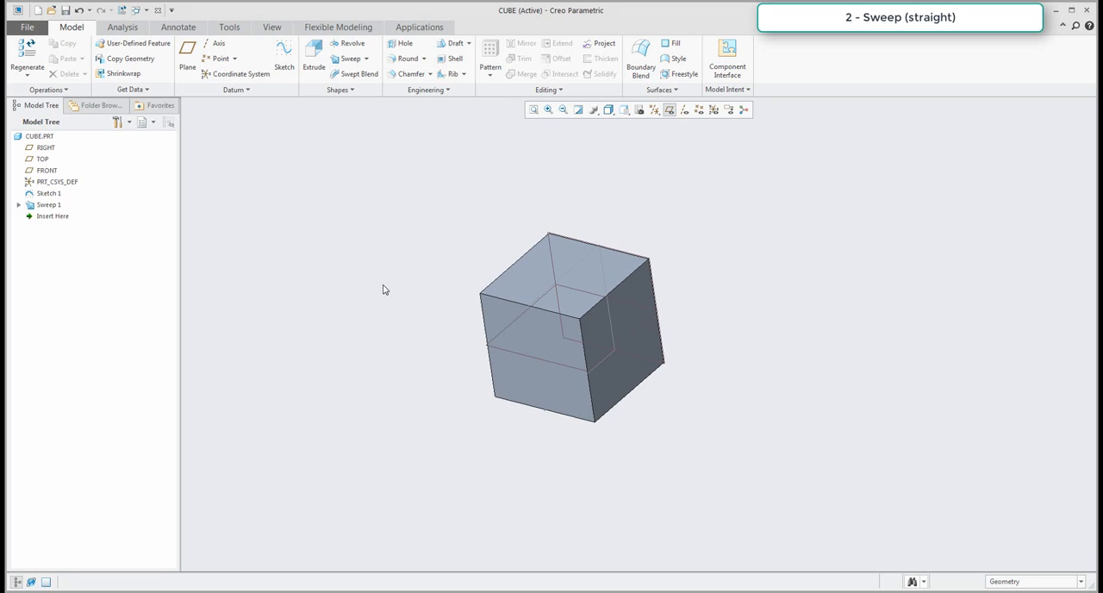
# Examine the swept cube with the datum planes hidden, highlight its sketch and sweep features, and restore the plane display.
pyautogui.click(670, 110)
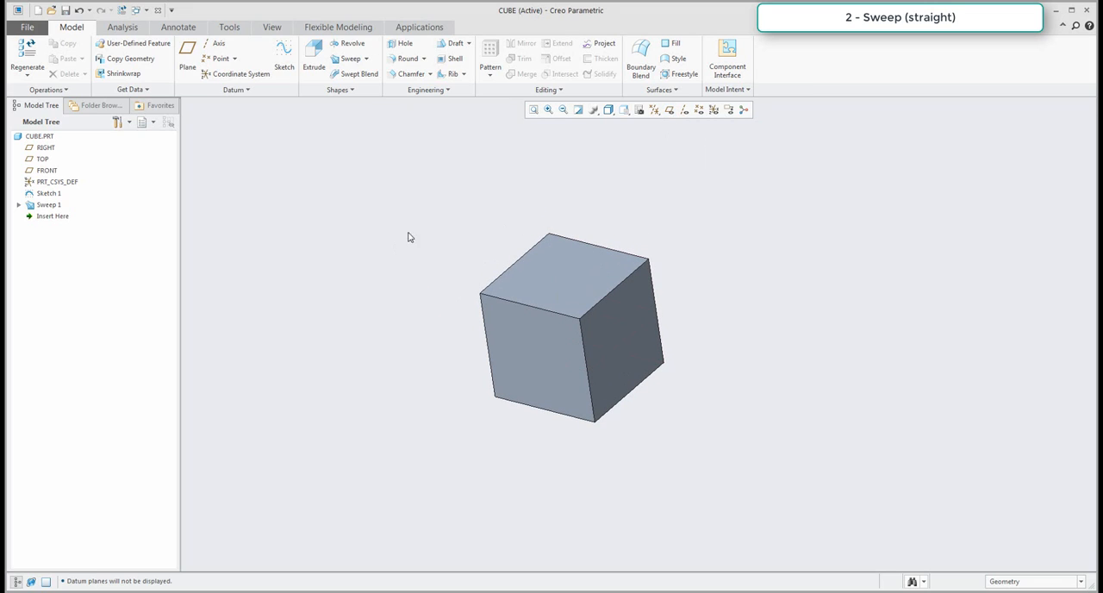
pyautogui.click(41, 194)
pyautogui.click(44, 205)
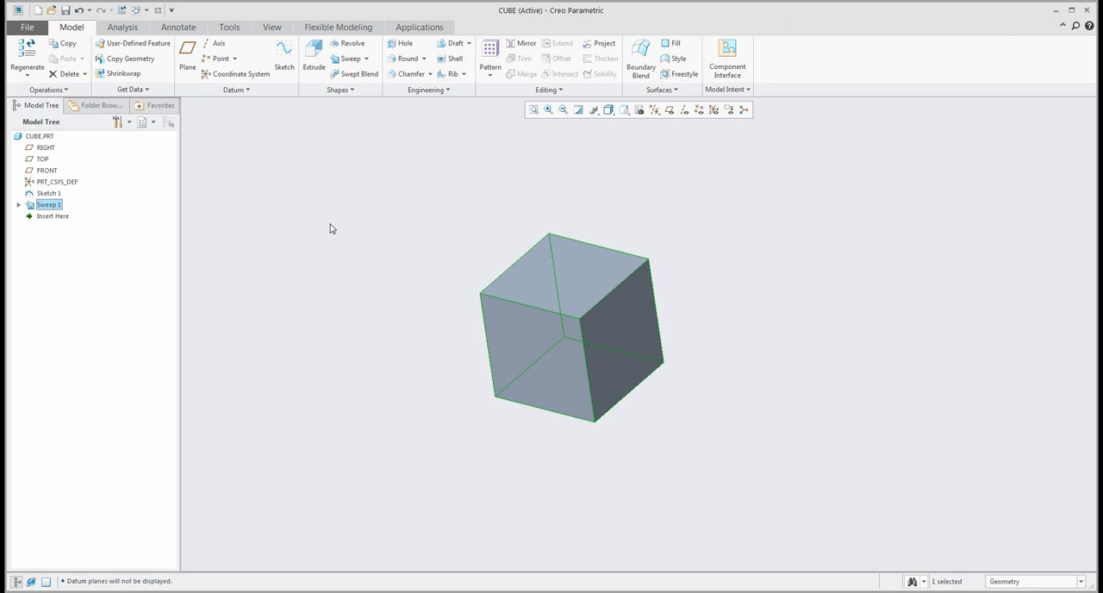
pyautogui.click(670, 109)
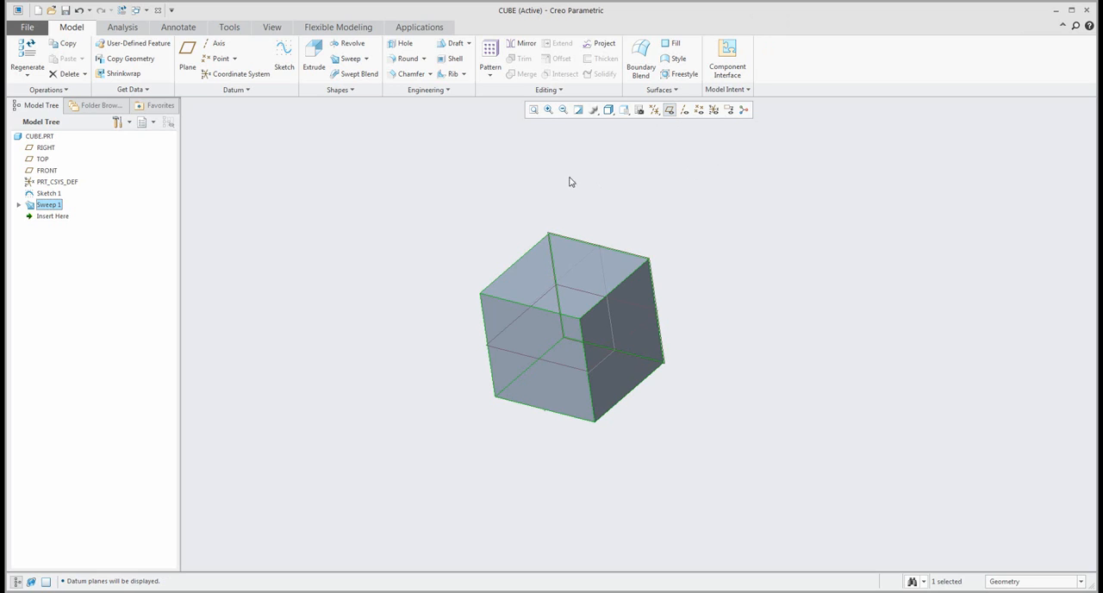
pyautogui.click(446, 218)
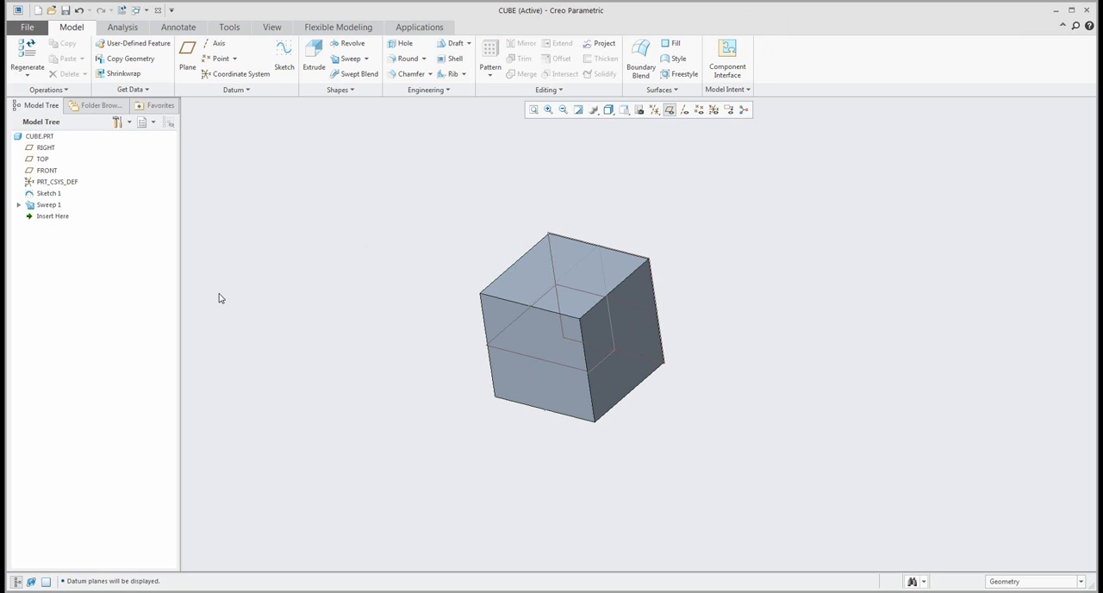
# Delete the trajectory sketch and the swept cube feature from the part.
pyautogui.click(48, 194)
pyautogui.keyDown('ctrl'); pyautogui.click(50, 205); pyautogui.keyUp('ctrl')
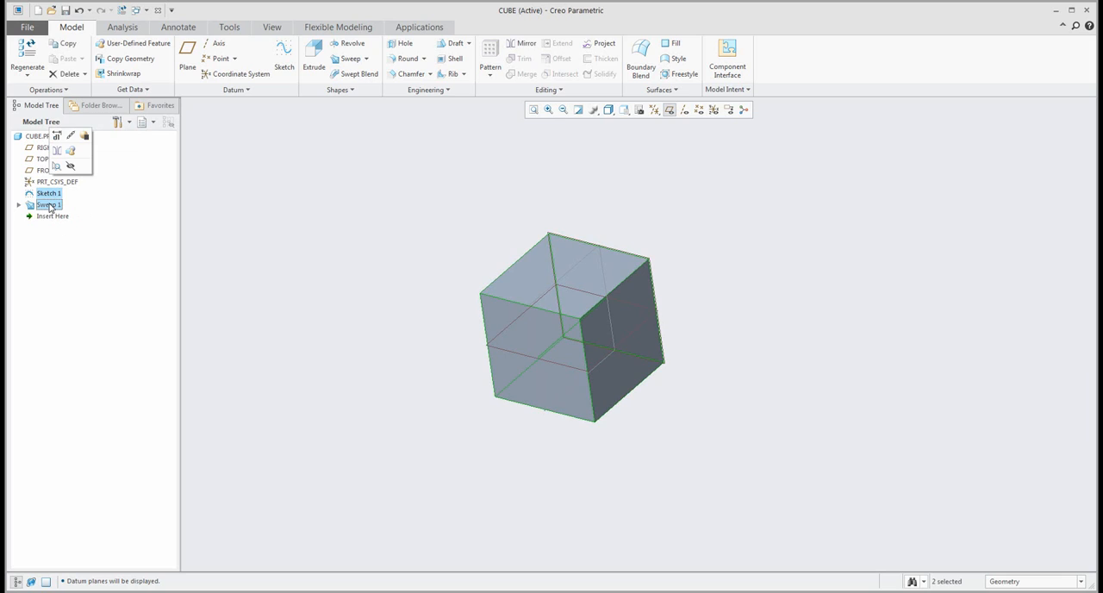
pyautogui.press('Delete')
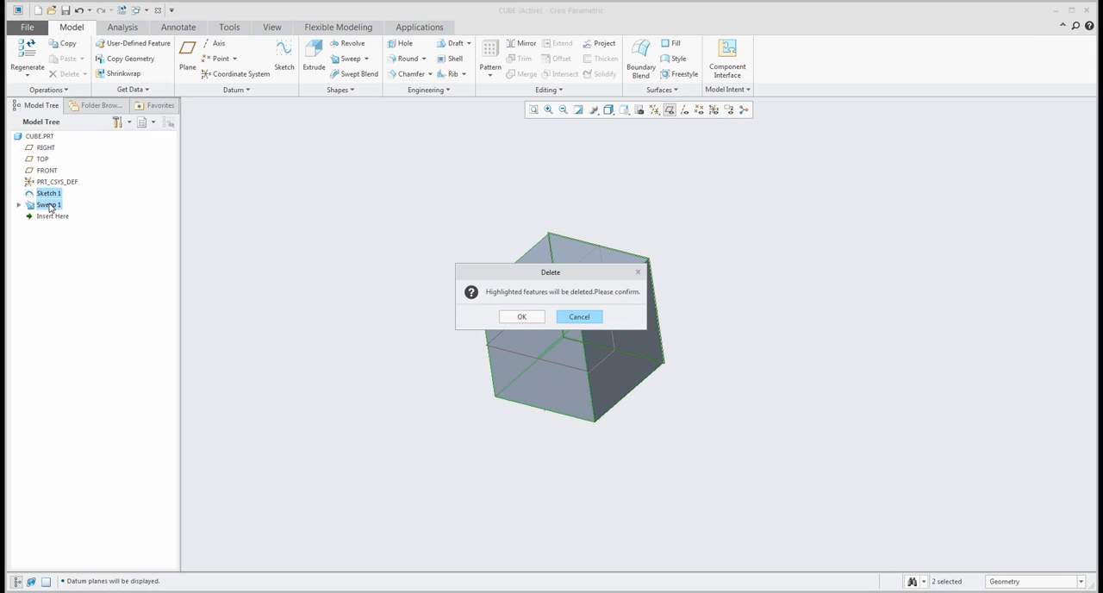
pyautogui.click(520, 319)
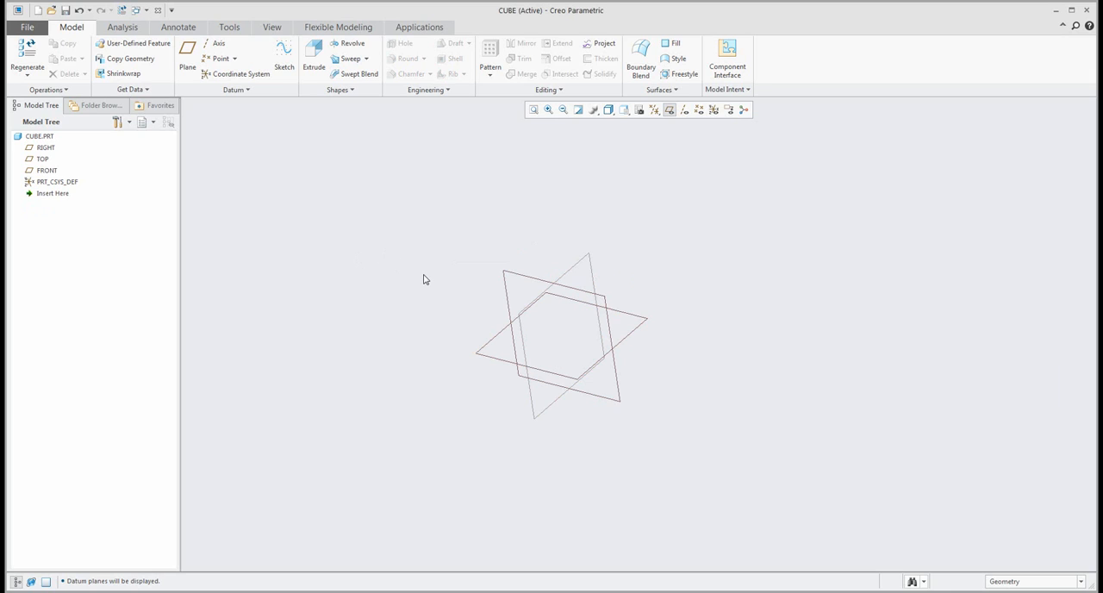
# Start a sketch on the TOP plane and draw a centre-rectangle square about 228 wide at the origin.
pyautogui.scroll(1, 423, 279)
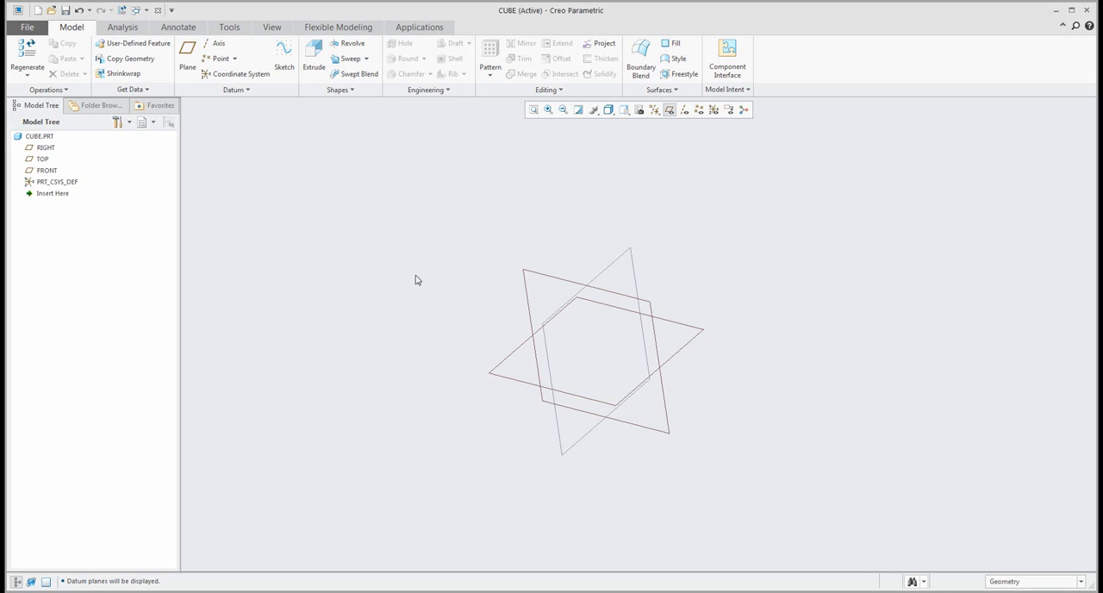
pyautogui.click(280, 53)
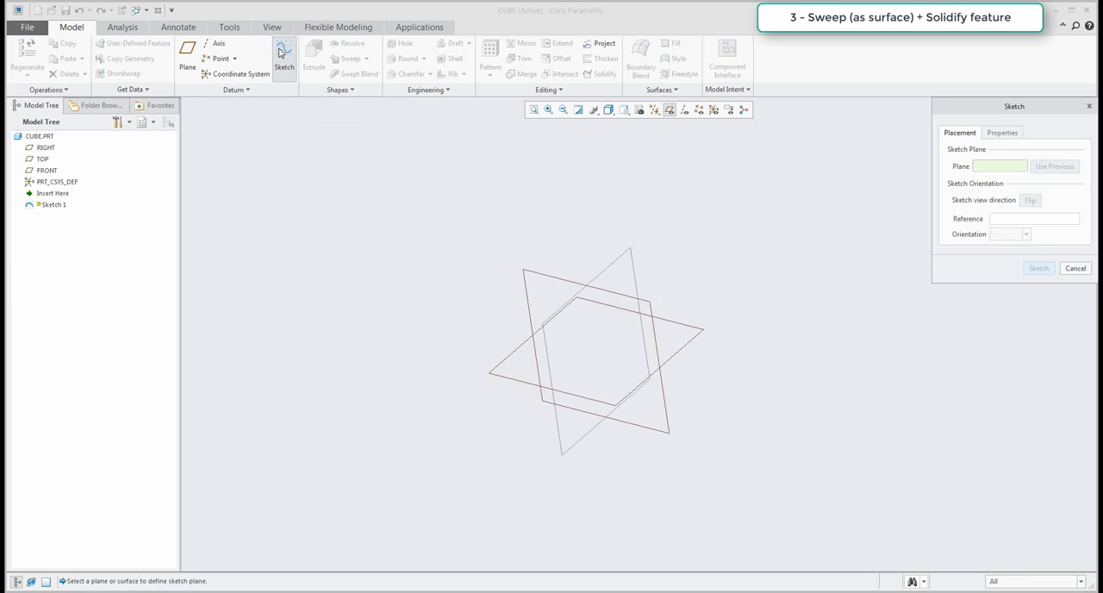
pyautogui.click(696, 336)
pyautogui.middleClick(756, 324)
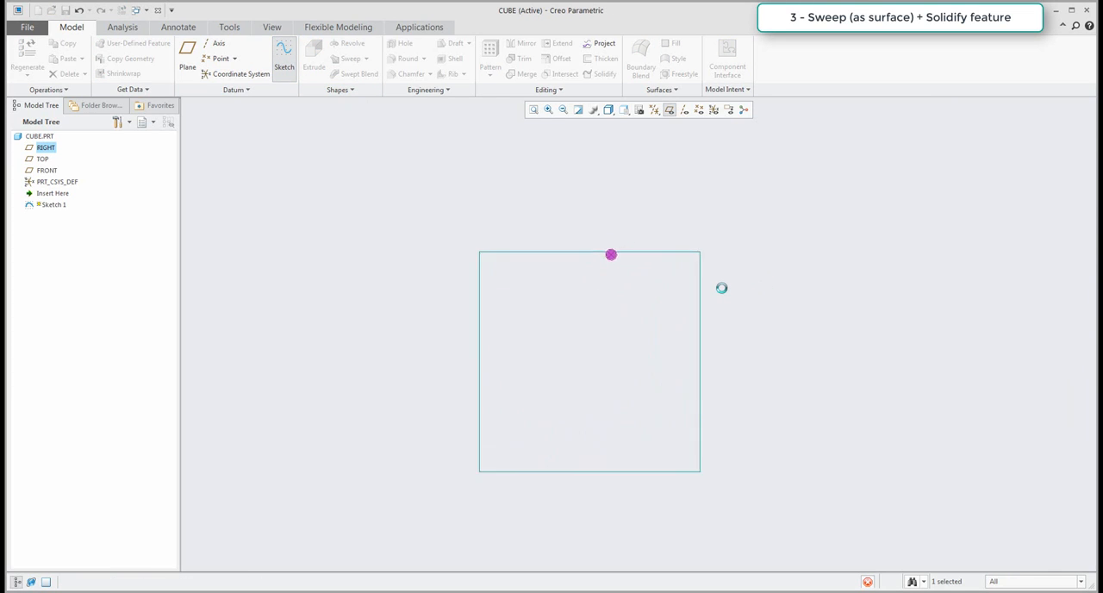
pyautogui.click(301, 58)
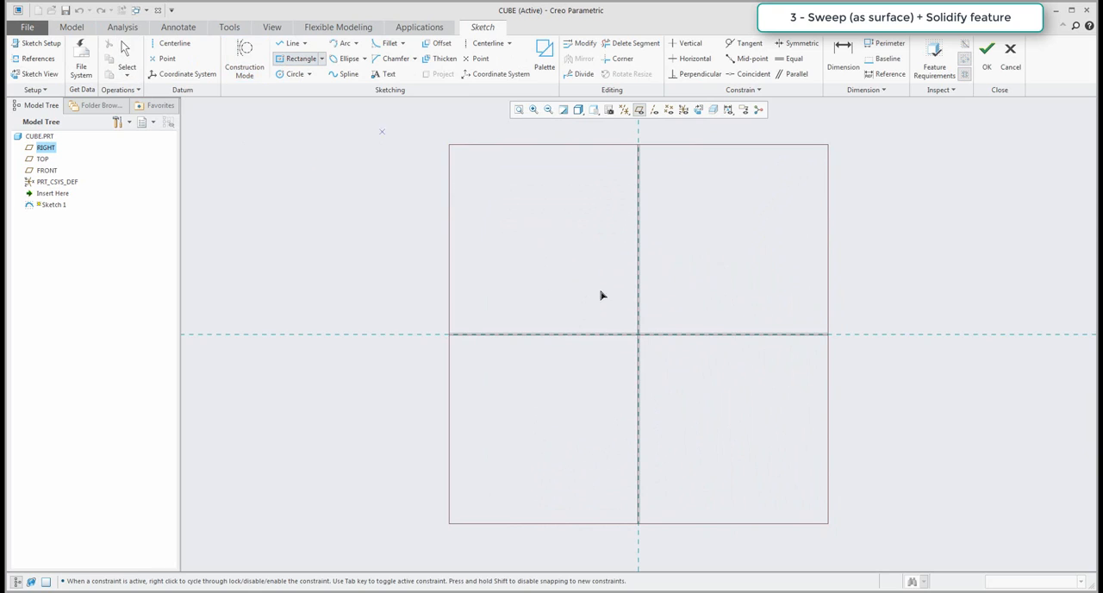
pyautogui.click(638, 335)
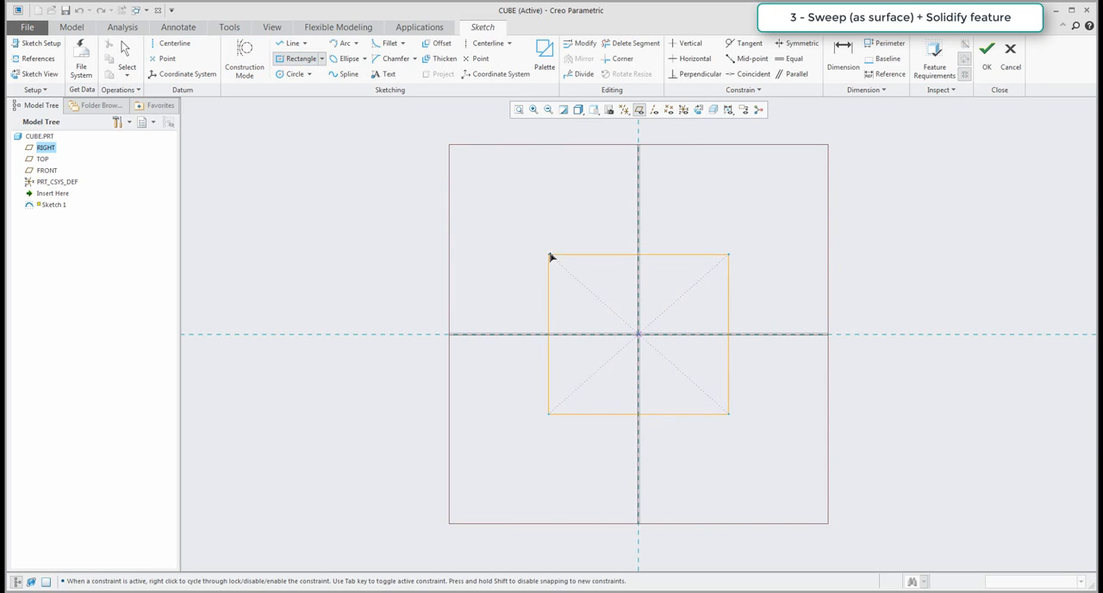
pyautogui.click(553, 250)
pyautogui.middleClick(520, 238)
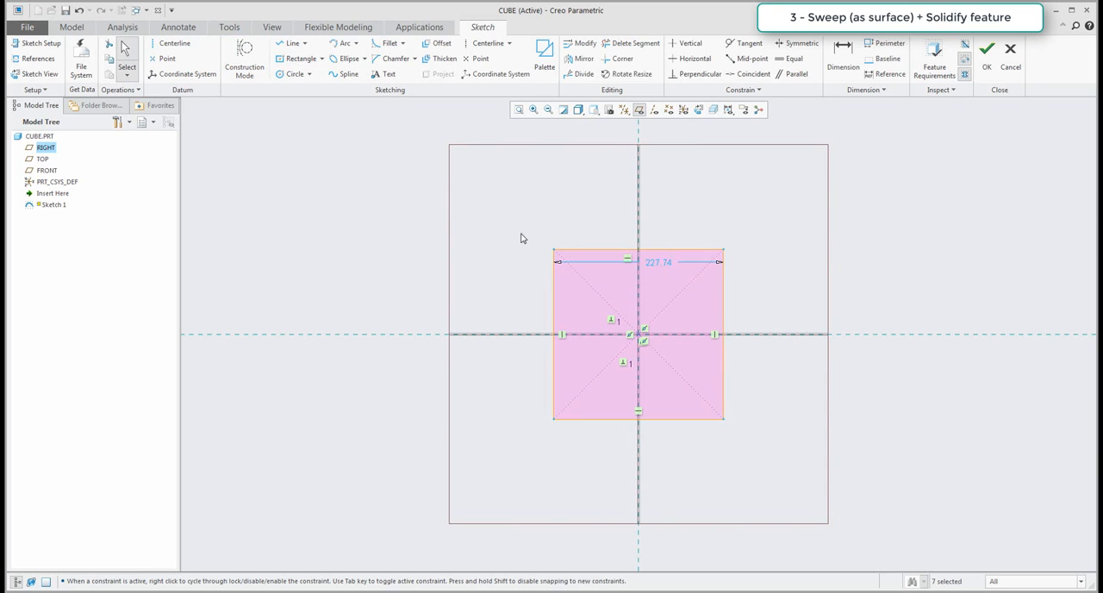
# Set the square's side length to 150 and finish the sketch.
pyautogui.doubleClick(664, 263)
pyautogui.write('150')
pyautogui.press('Return')
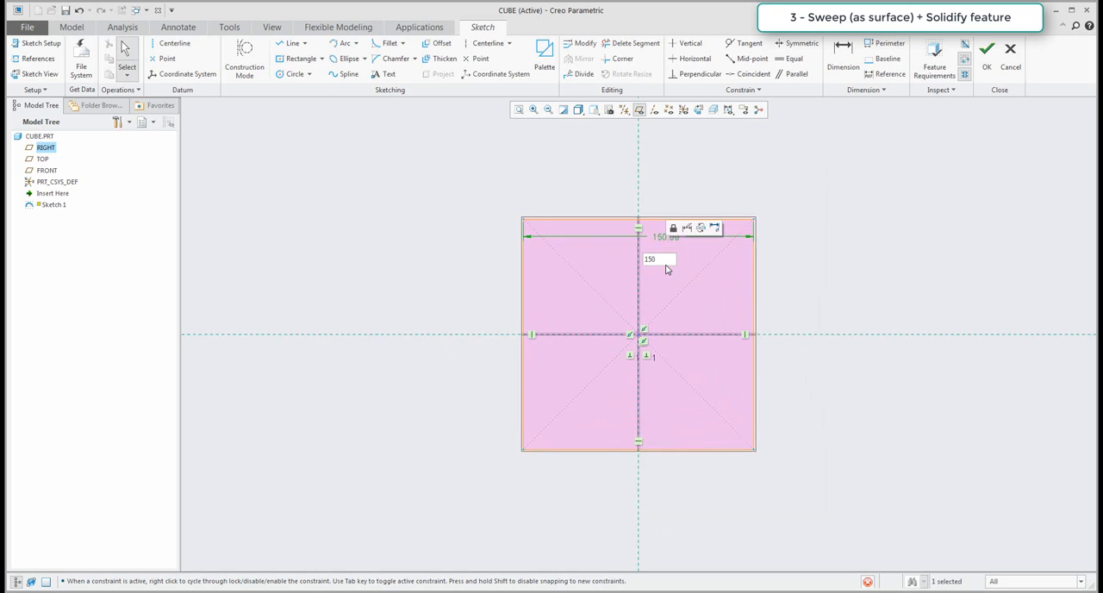
pyautogui.click(983, 70)
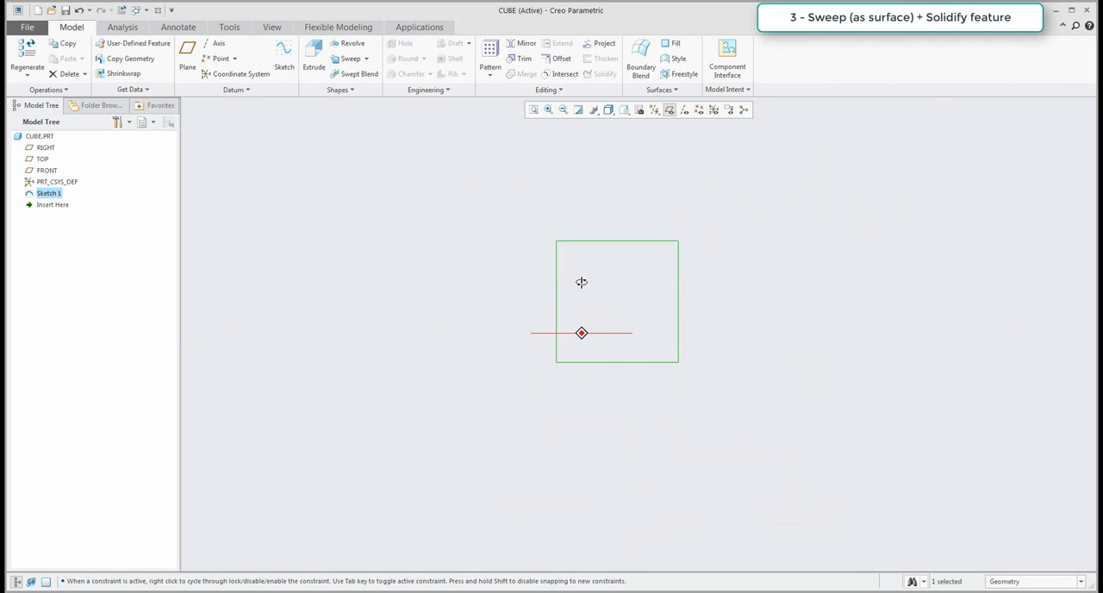
# Hide the datum planes and set up a Sweep as surface with the square sketch as its trajectory.
pyautogui.click(670, 110)
pyautogui.scroll(-1, 706, 238)
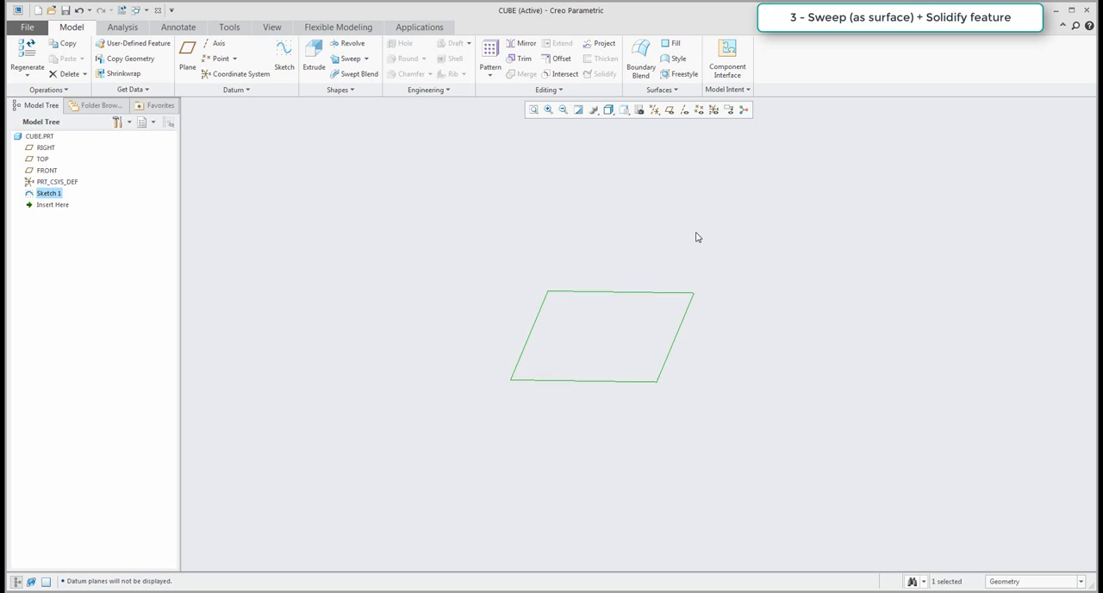
pyautogui.click(507, 217)
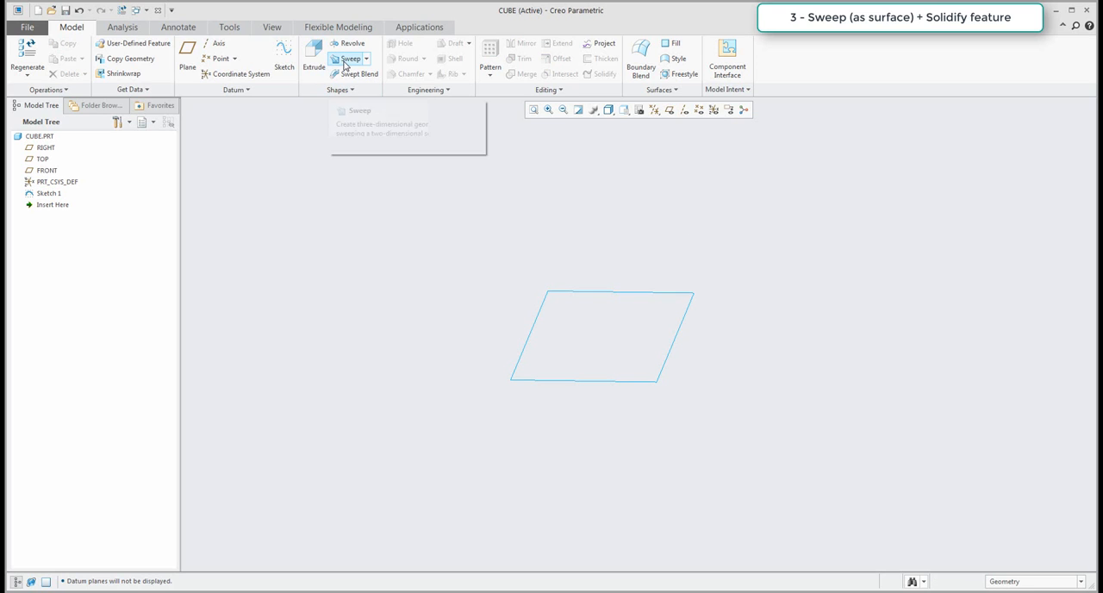
pyautogui.click(346, 61)
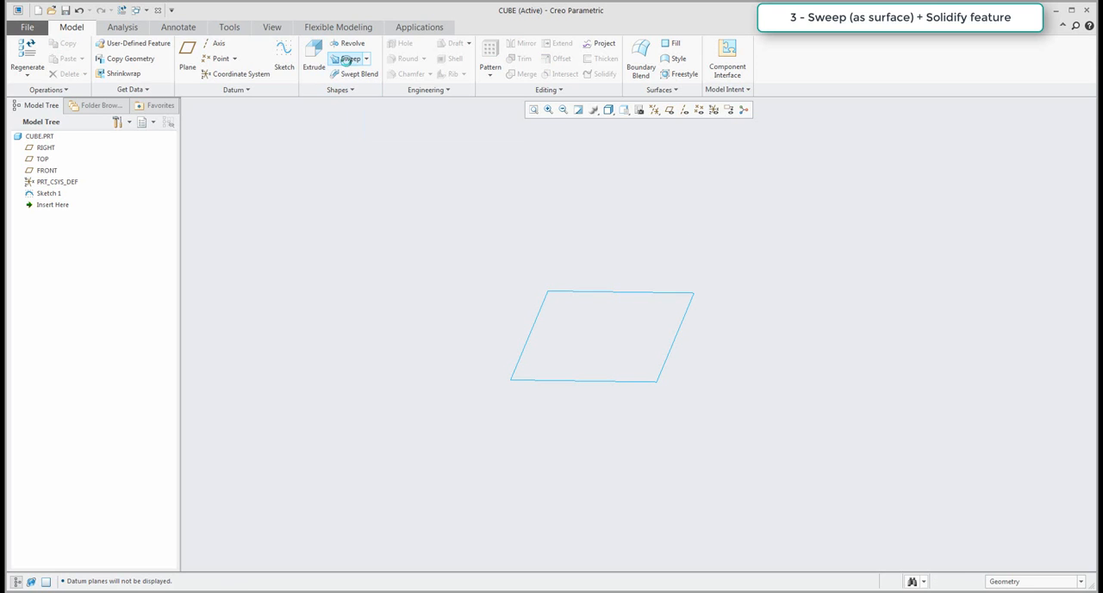
pyautogui.click(584, 294)
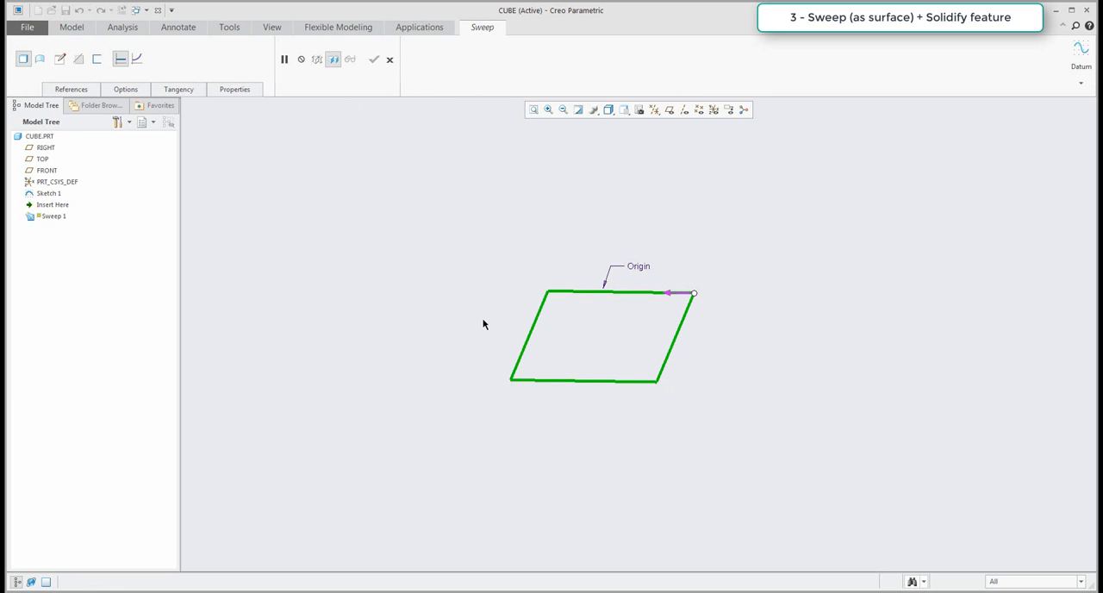
pyautogui.click(40, 60)
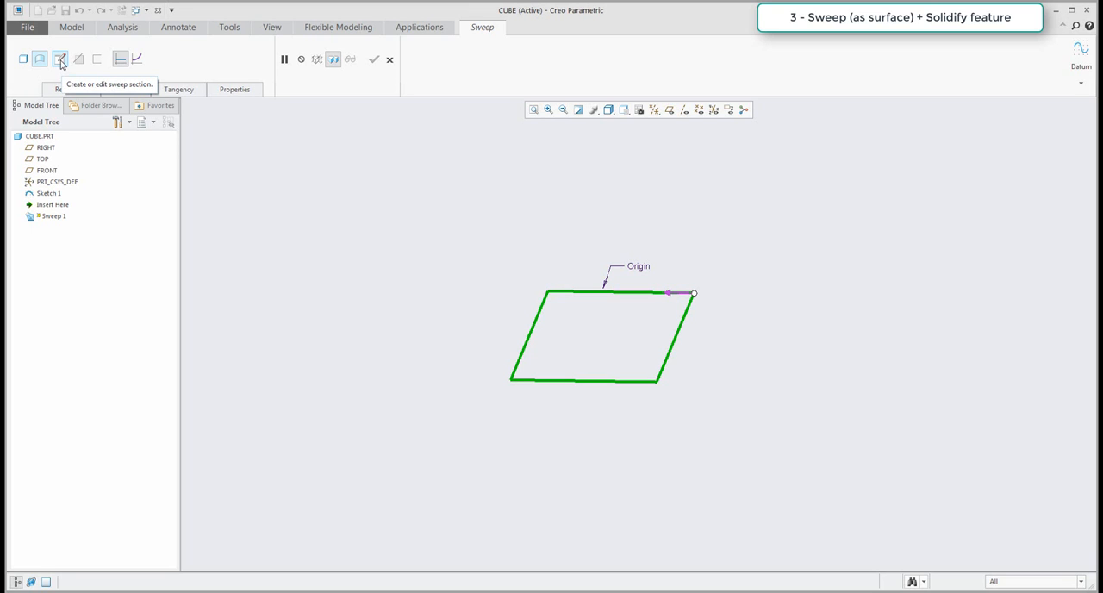
# Sketch an open C-shaped sweep section from the trajectory start, about 43 high with equal inward horizontal legs about 37 long.
pyautogui.click(61, 60)
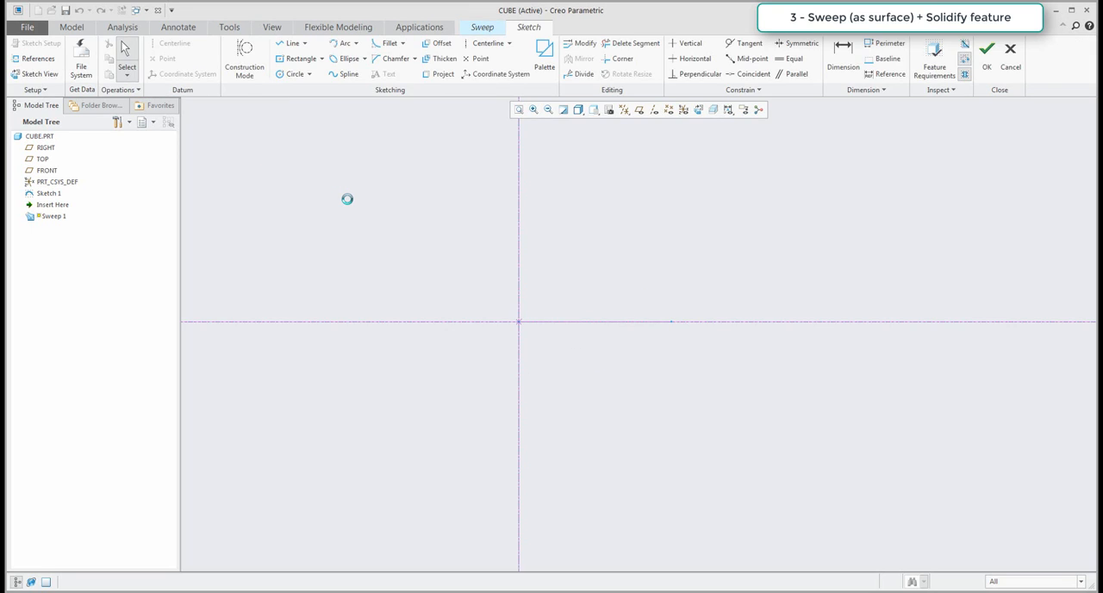
pyautogui.click(289, 43)
pyautogui.click(609, 347)
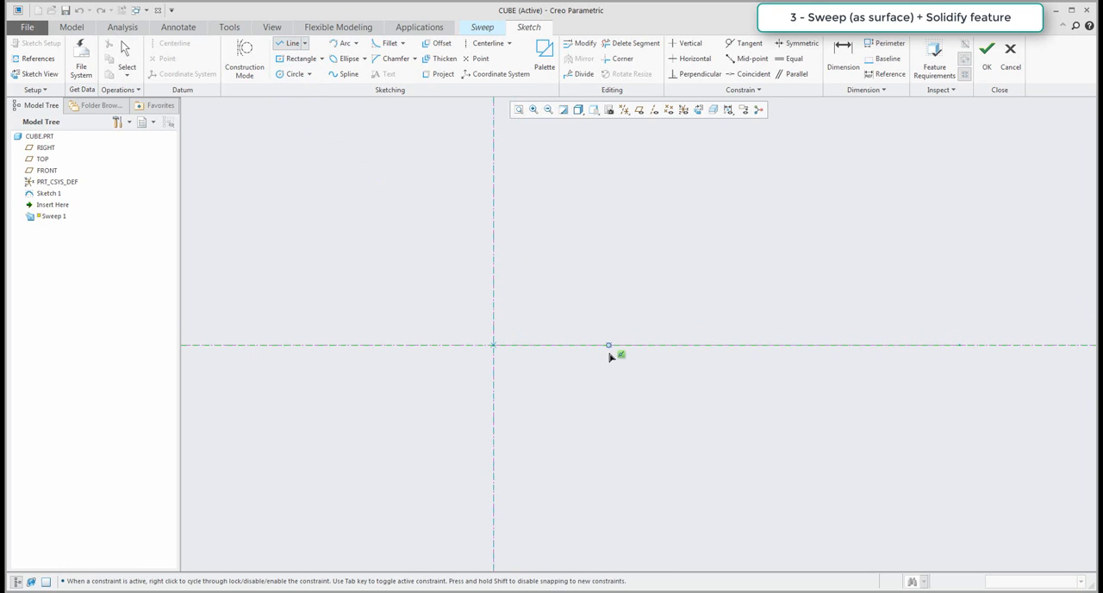
pyautogui.click(499, 346)
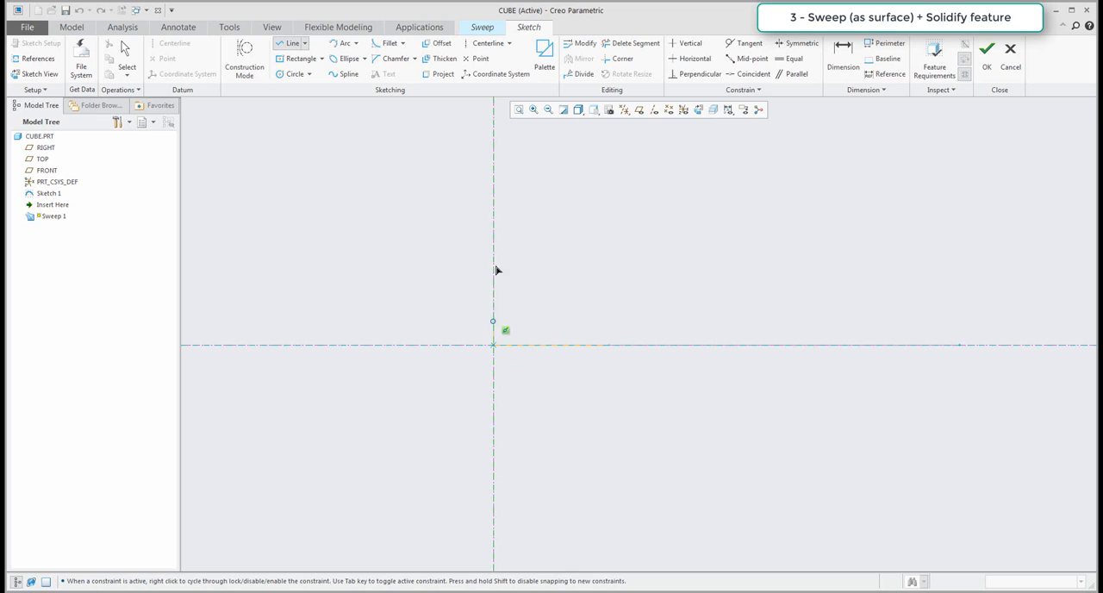
pyautogui.click(494, 211)
pyautogui.click(608, 211)
pyautogui.middleClick(603, 233)
pyautogui.middleClick(595, 254)
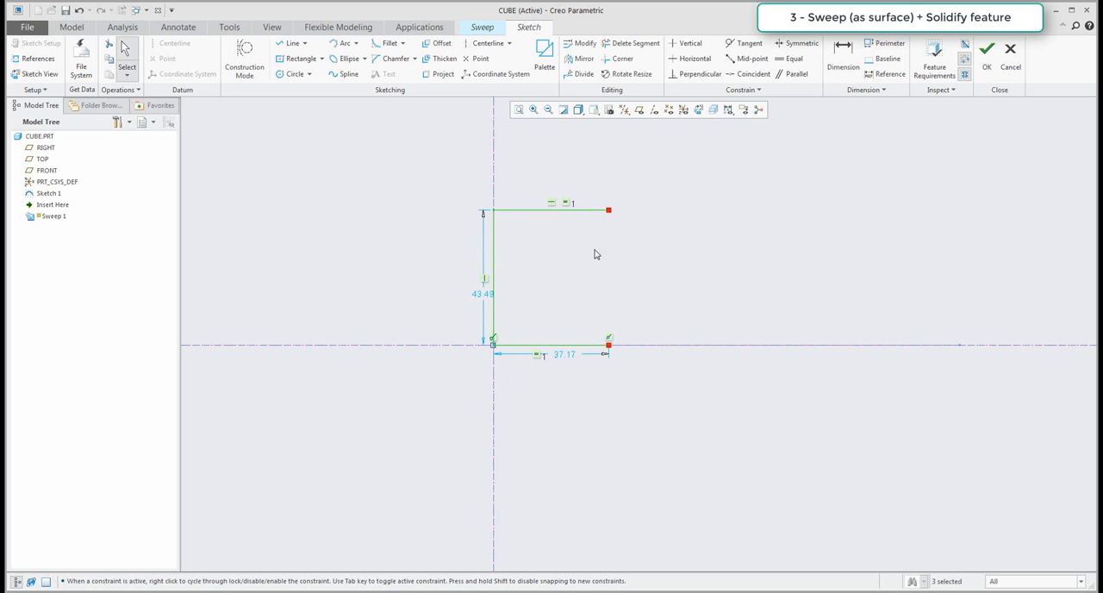
# Set the section's horizontal leg length to 150/2 and its vertical line length to 150.
pyautogui.doubleClick(565, 354)
pyautogui.write('150/')
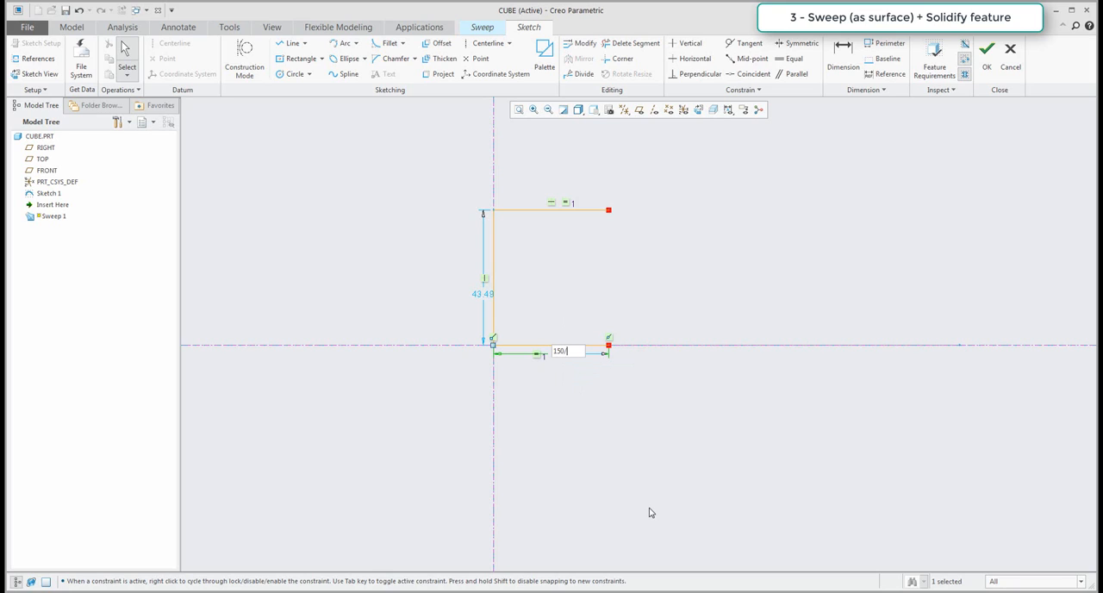
pyautogui.write('2')
pyautogui.press('Return')
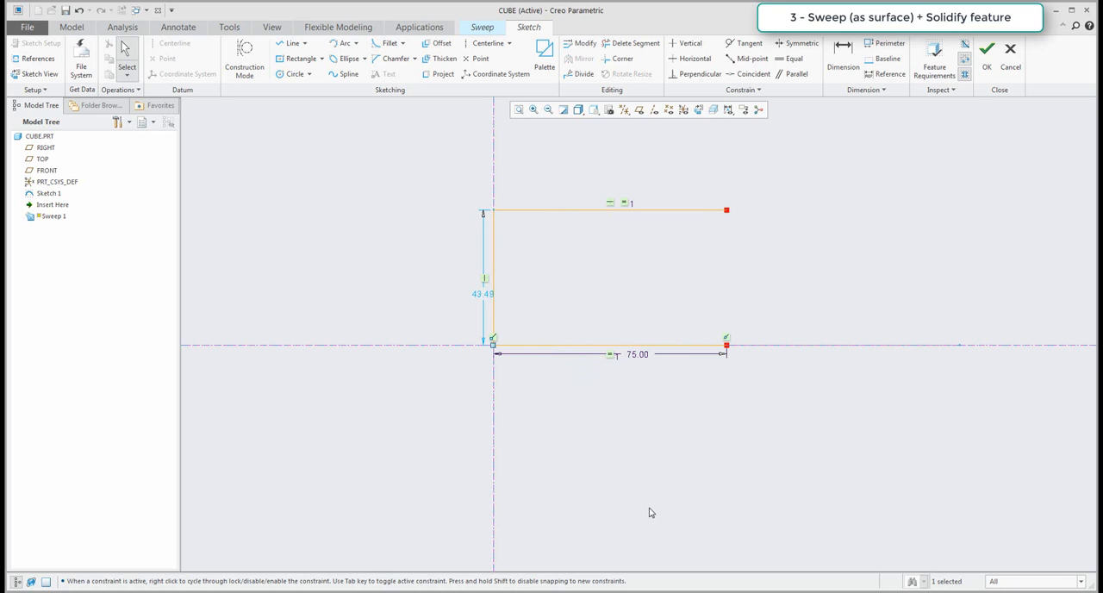
pyautogui.doubleClick(480, 295)
pyautogui.write('150')
pyautogui.press('Return')
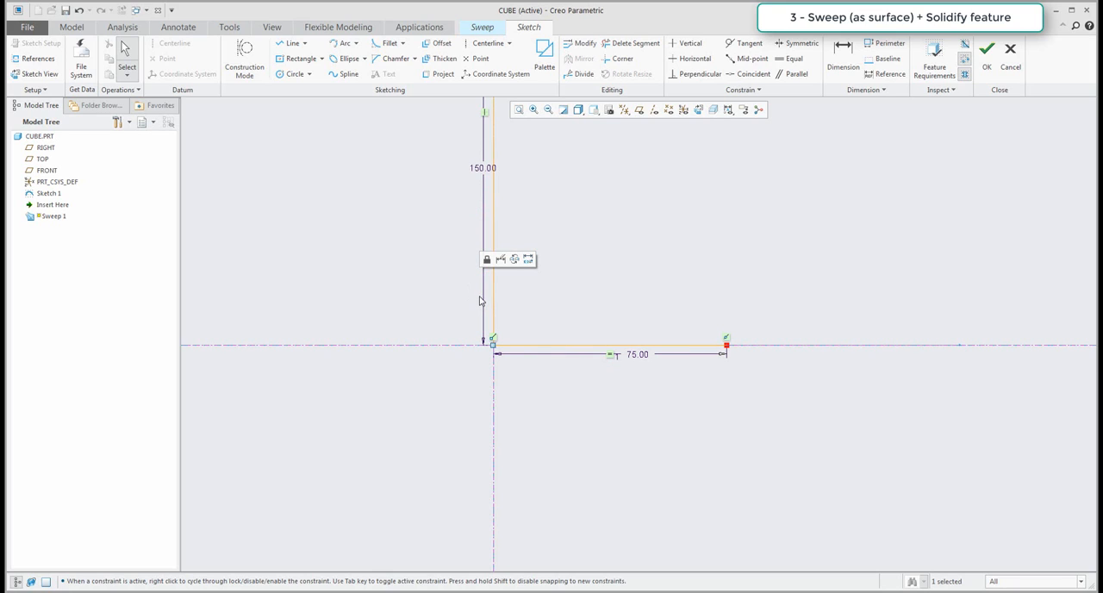
# Finish the C-shaped section and complete the surface Sweep around the square trajectory.
pyautogui.scroll(2, 465, 334)
pyautogui.scroll(2, 465, 334)
pyautogui.moveTo(541, 288)
pyautogui.mouseDown(button='middle')
pyautogui.moveTo(520, 313)
pyautogui.moveTo(566, 252)
pyautogui.moveTo(574, 324)
pyautogui.mouseUp(button='middle')
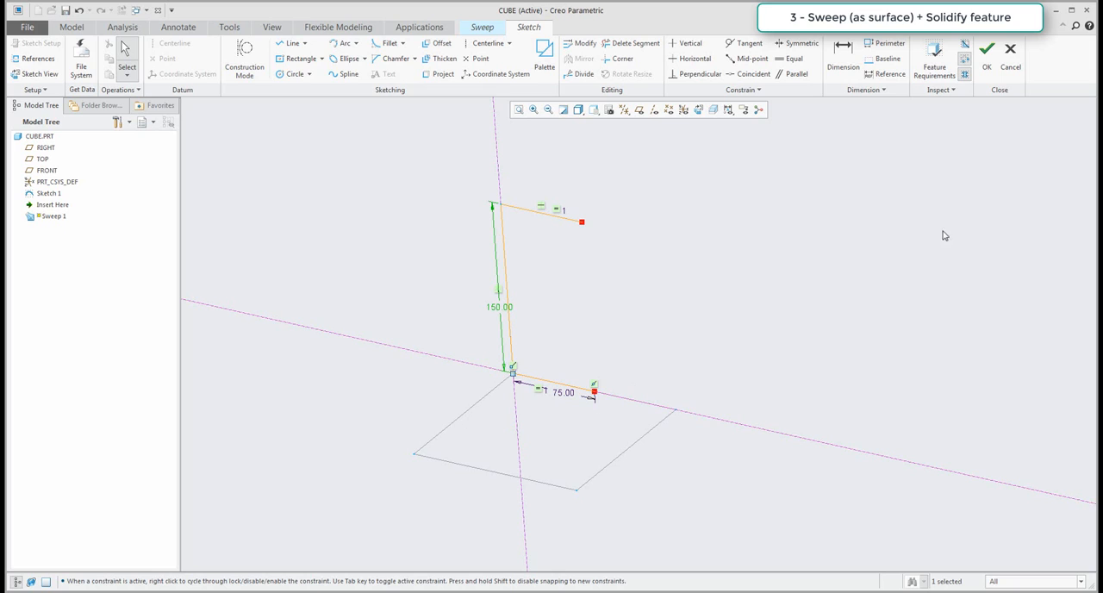
pyautogui.click(987, 56)
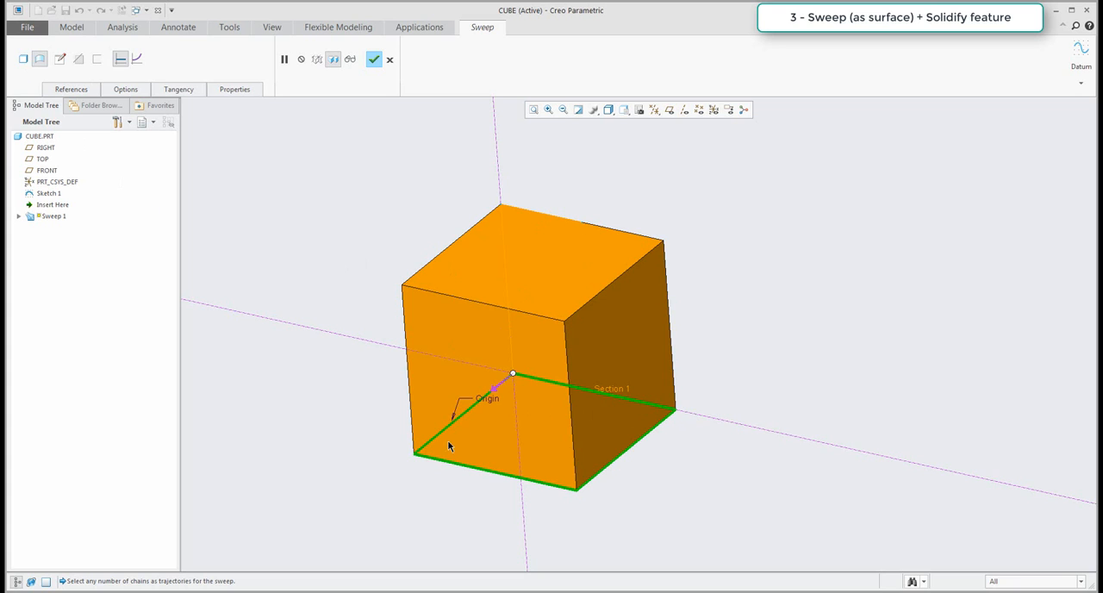
pyautogui.middleClick(354, 287)
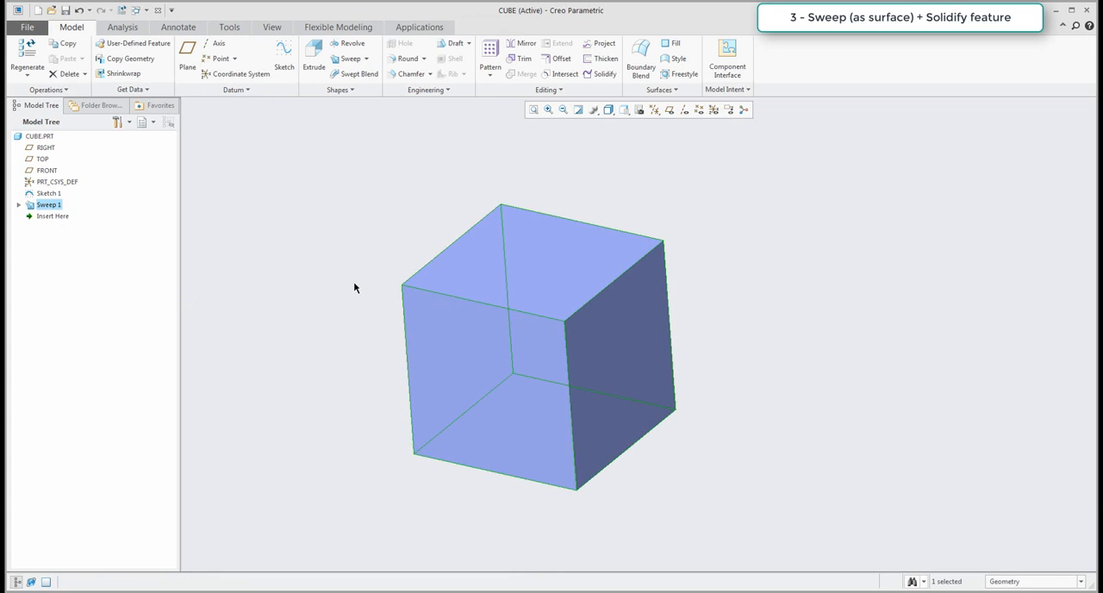
# Solidify the closed swept quilt, selecting it with the selection filter set to Quilt.
pyautogui.click(354, 264)
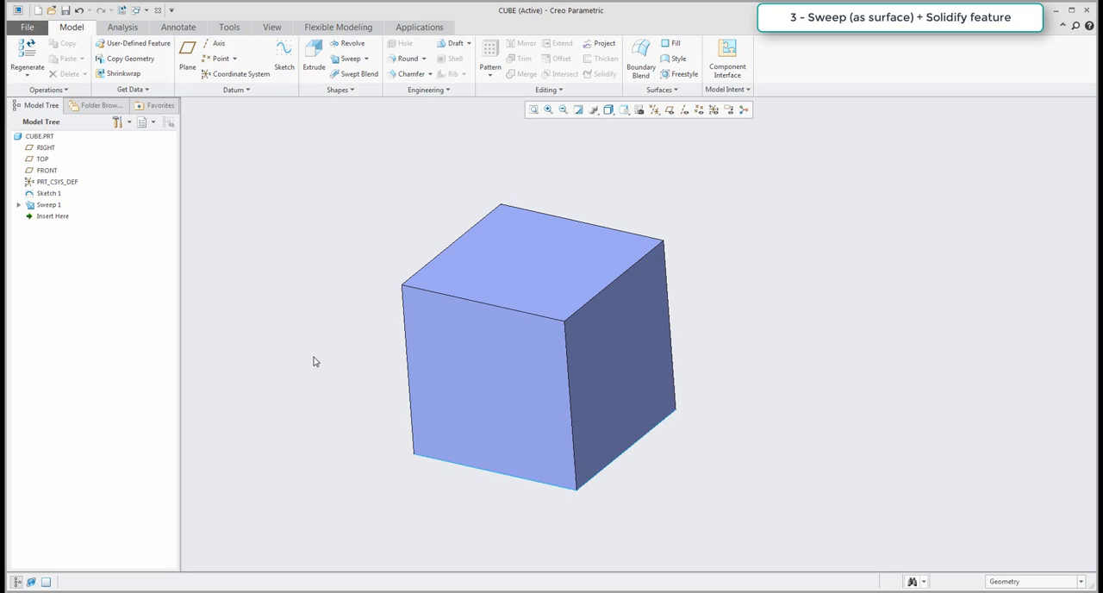
pyautogui.click(1032, 583)
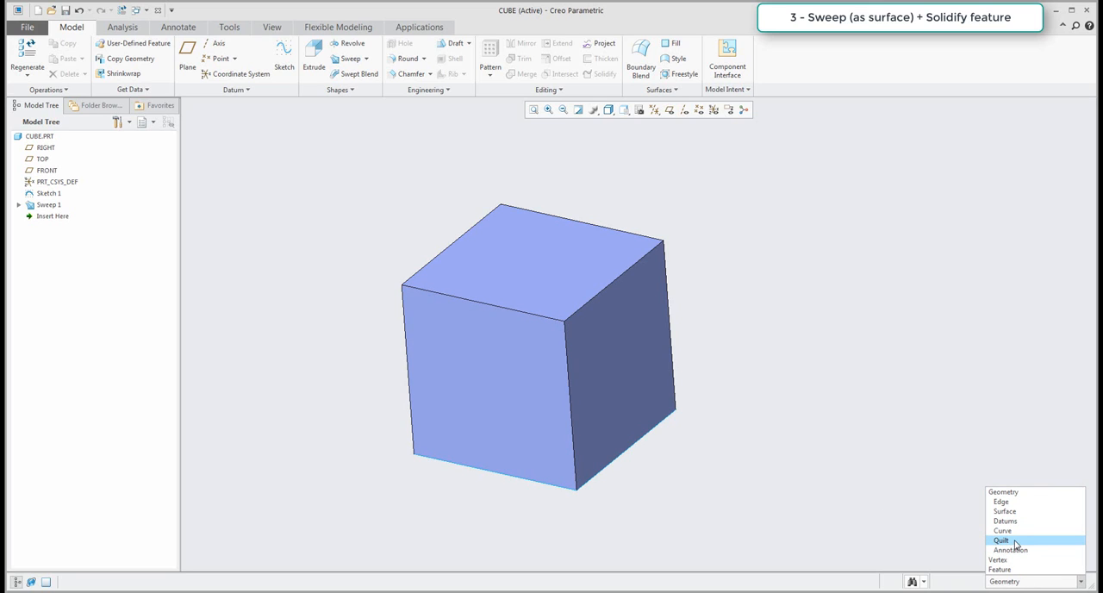
pyautogui.click(1015, 545)
pyautogui.click(633, 415)
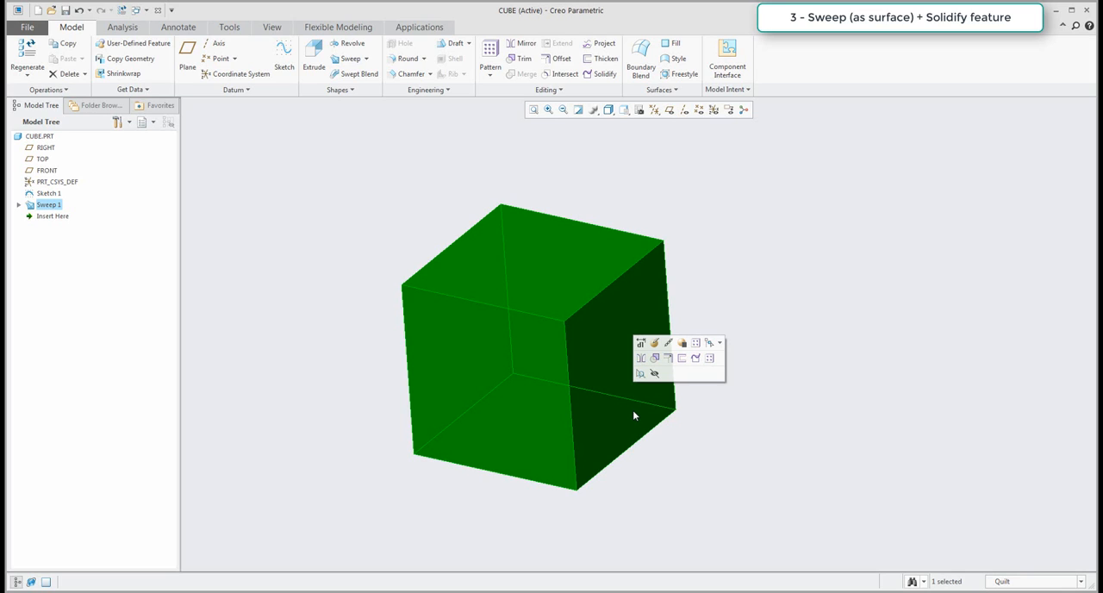
pyautogui.click(598, 76)
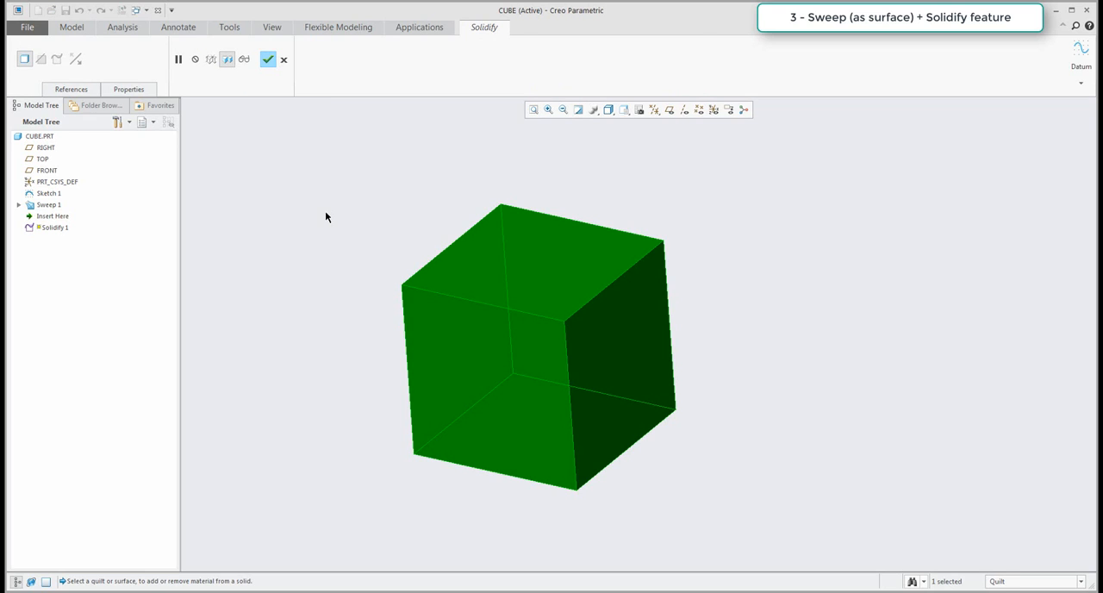
pyautogui.middleClick(325, 212)
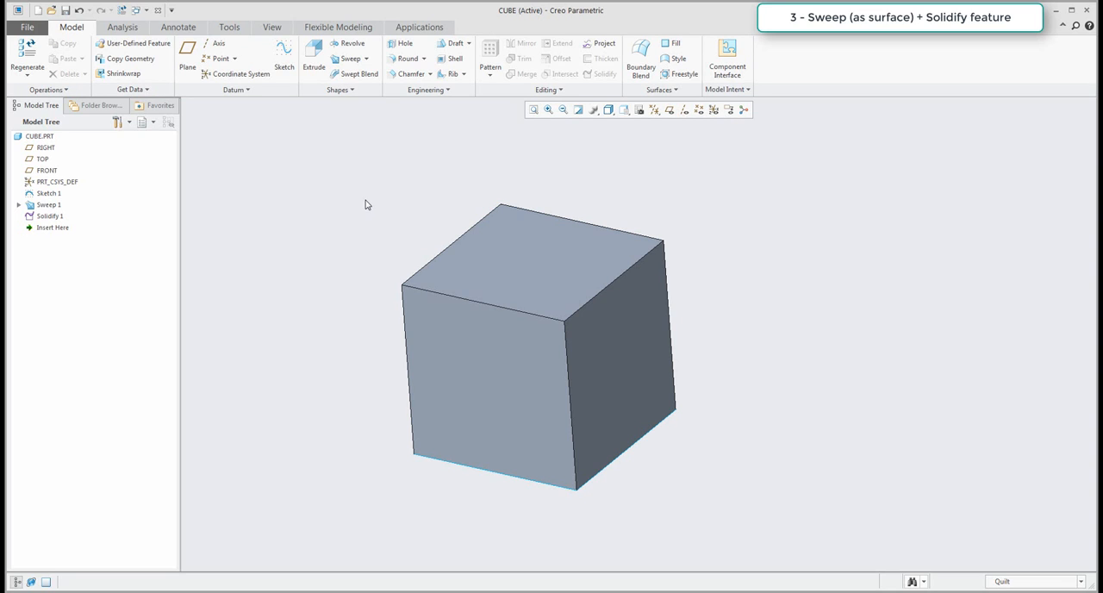
# Delete the Sweep 1 and Solidify 1 features, keeping only the square sketch.
pyautogui.moveTo(52, 228)
pyautogui.mouseDown()
pyautogui.moveTo(41, 216)
pyautogui.moveTo(50, 232)
pyautogui.mouseUp()
pyautogui.scroll(2, 334, 251)
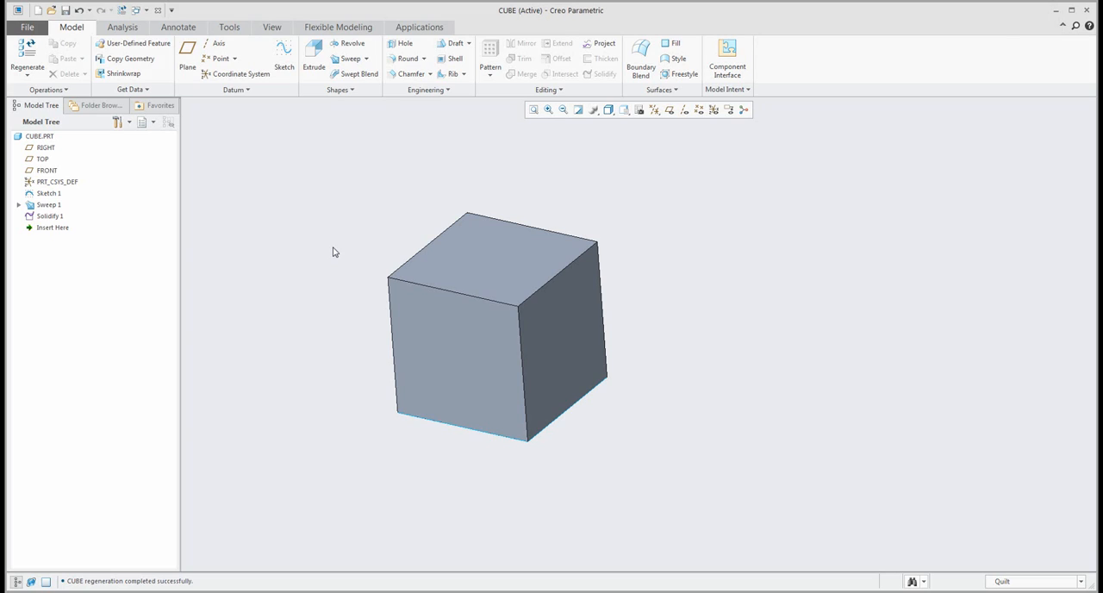
pyautogui.click(47, 216)
pyautogui.press('Delete')
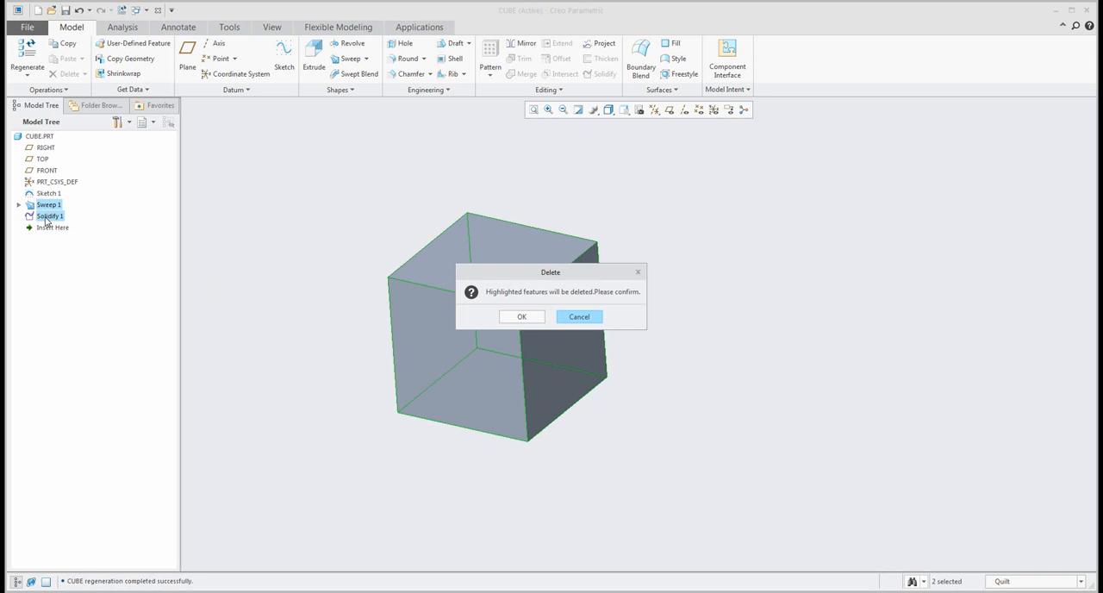
pyautogui.click(521, 317)
pyautogui.scroll(2, 572, 289)
pyautogui.scroll(-2, 502, 296)
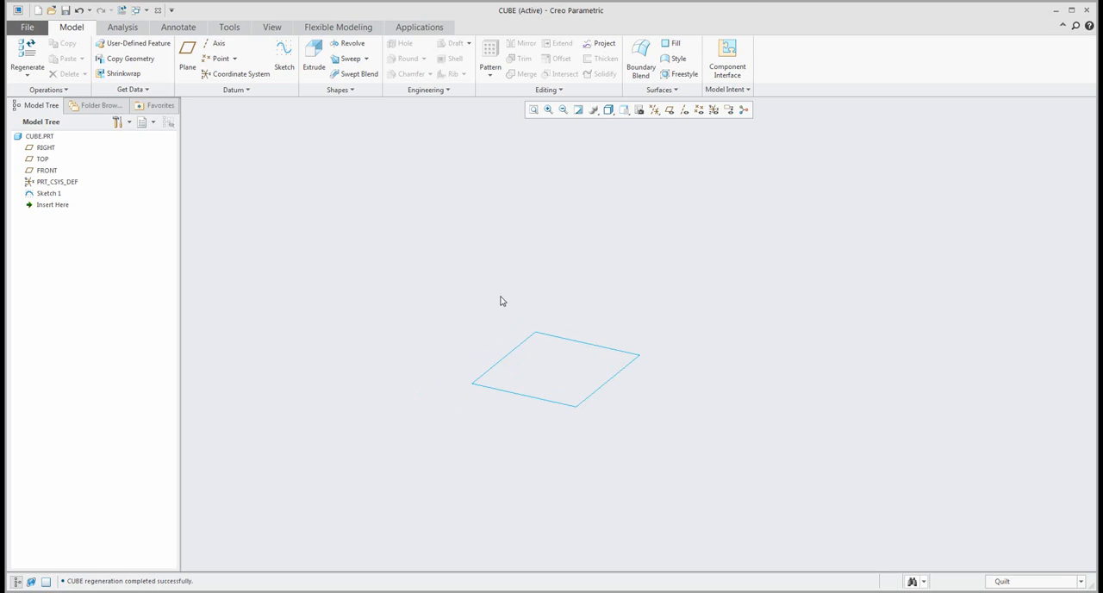
# Set up a Direction pattern of the square sketch with the datum planes shown and the FRONT plane as direction reference.
pyautogui.keyDown('shift'); pyautogui.moveTo(541, 337); pyautogui.dragTo(570, 332, button='middle'); pyautogui.keyUp('shift')
pyautogui.scroll(-2, 585, 323)
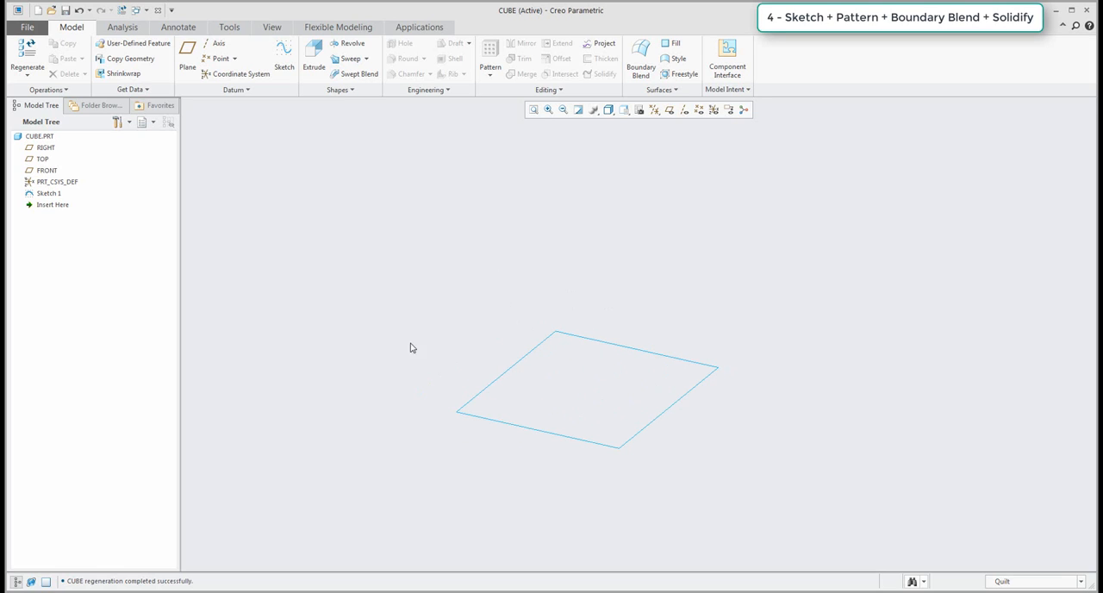
pyautogui.click(51, 197)
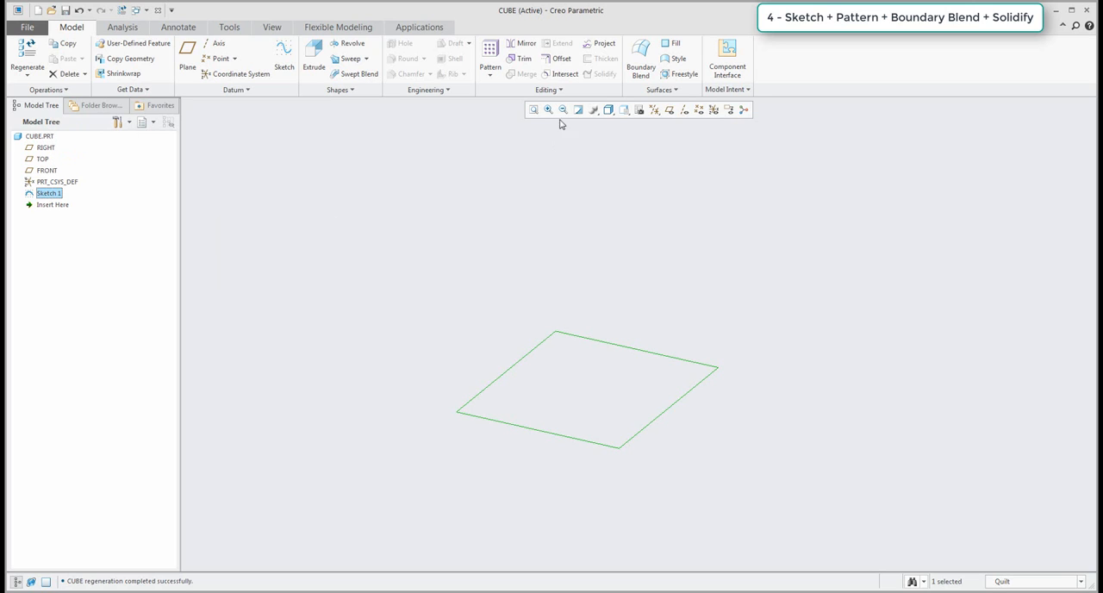
pyautogui.click(489, 58)
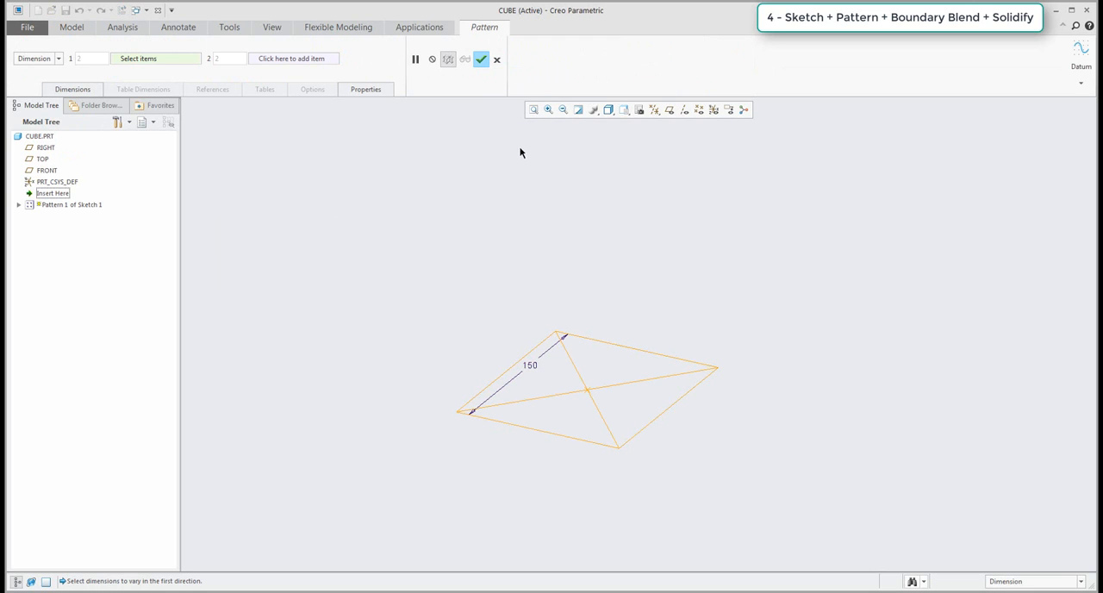
pyautogui.click(670, 109)
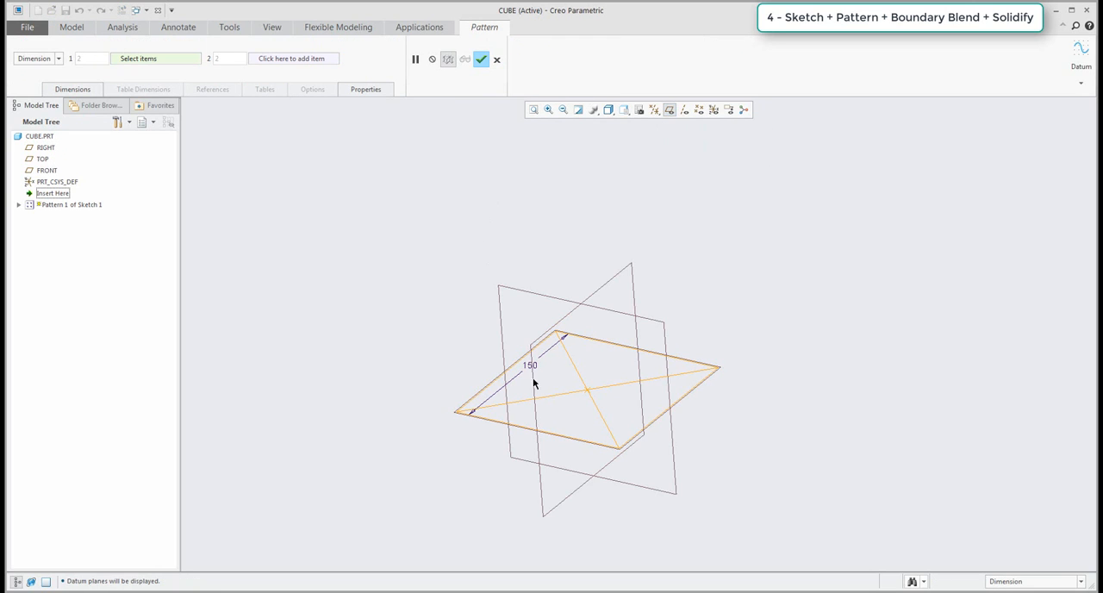
pyautogui.click(58, 59)
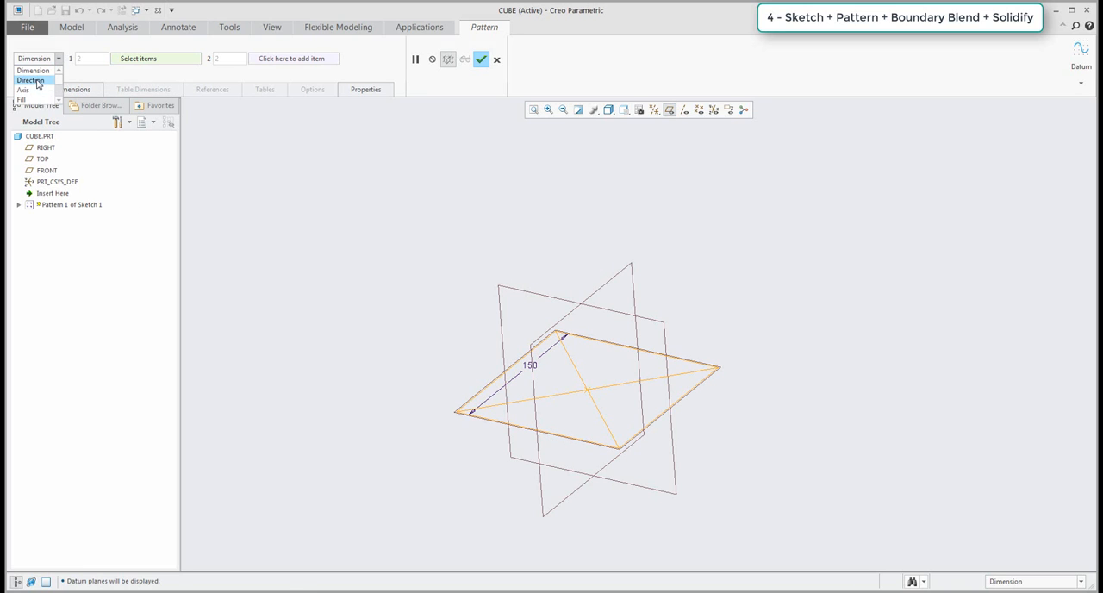
pyautogui.click(36, 81)
pyautogui.click(709, 369)
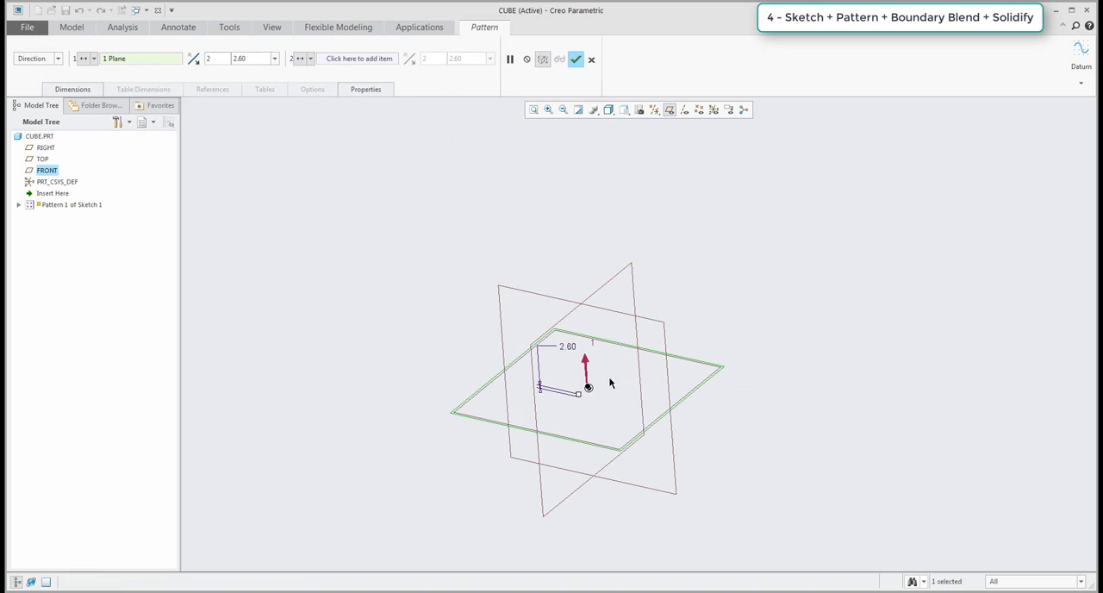
# Set the pattern spacing to 150 with two members and complete the sketch pattern.
pyautogui.moveTo(583, 389); pyautogui.dragTo(571, 306)
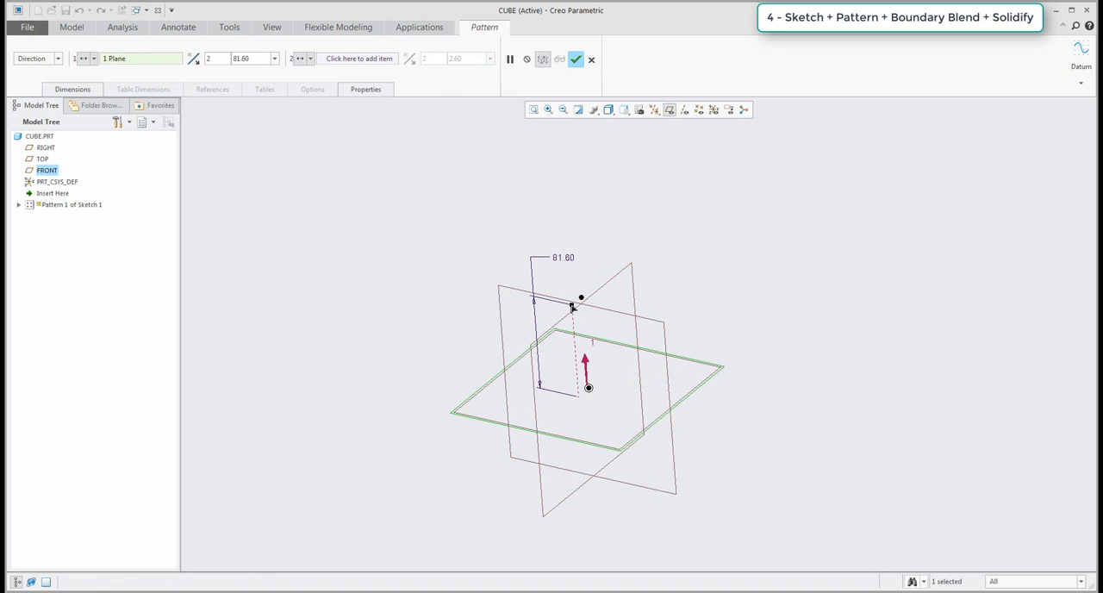
pyautogui.doubleClick(561, 258)
pyautogui.write('150')
pyautogui.press('Return')
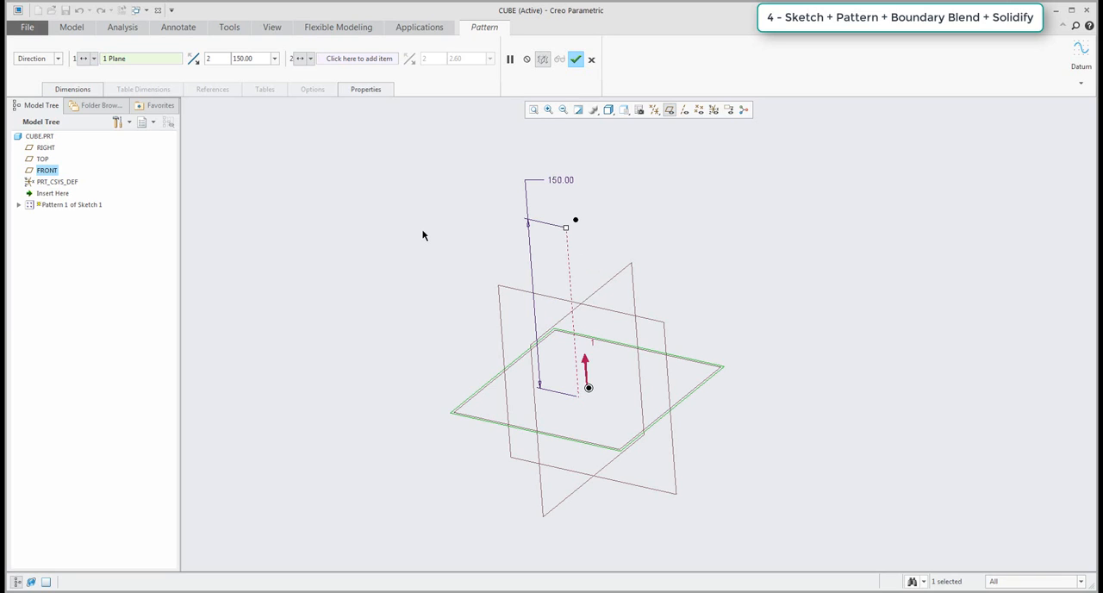
pyautogui.click(576, 58)
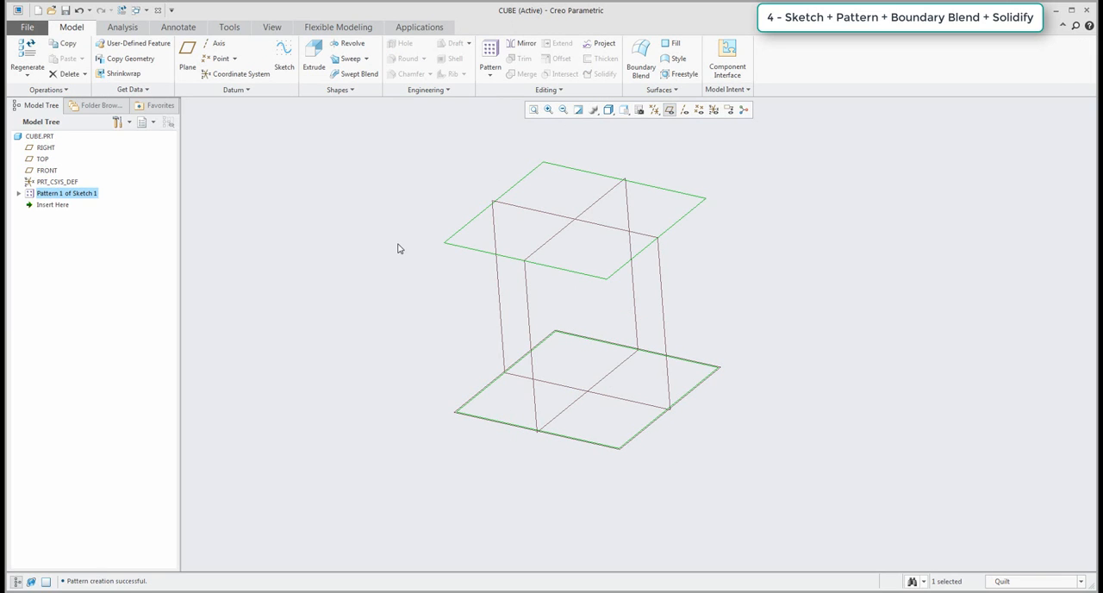
pyautogui.click(398, 252)
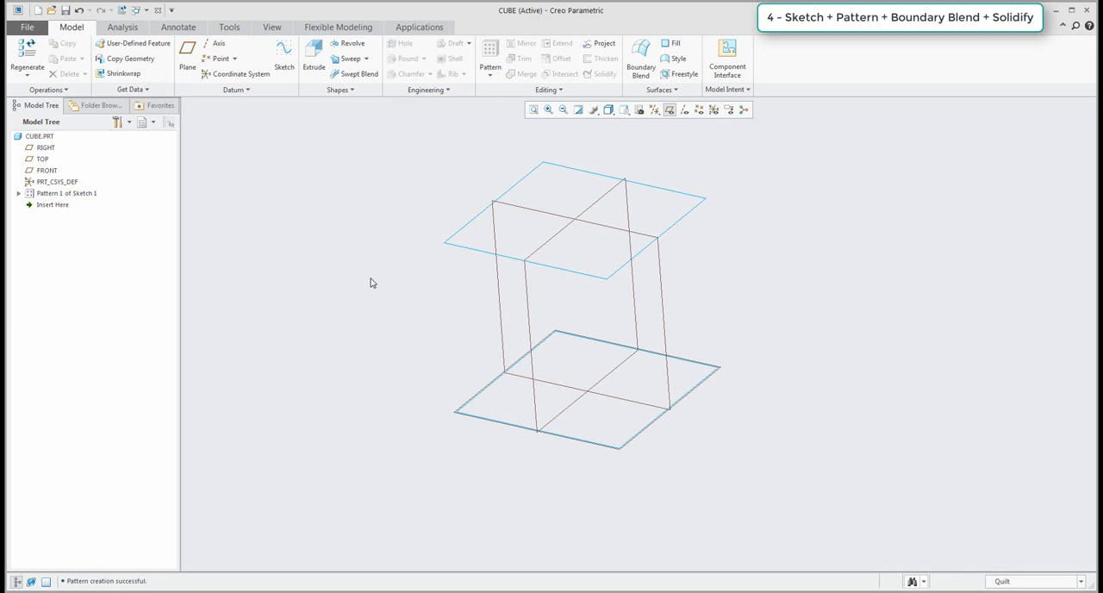
# Hide the datum planes and create a Boundary Blend surface between the lower and upper squares.
pyautogui.click(670, 110)
pyautogui.keyDown('shift'); pyautogui.moveTo(741, 296); pyautogui.dragTo(704, 317, button='middle'); pyautogui.keyUp('shift')
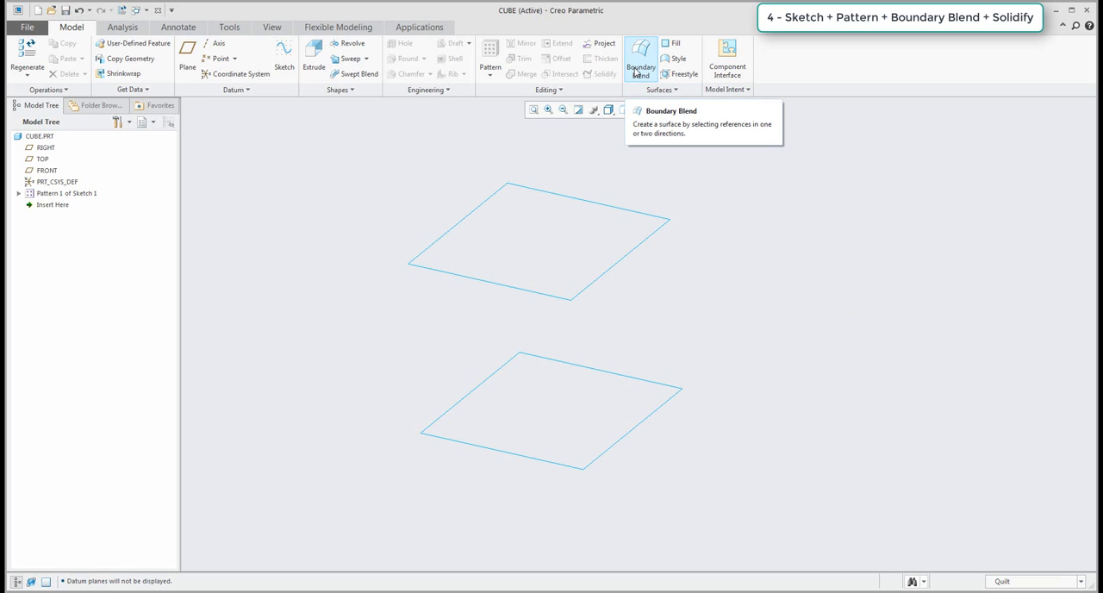
pyautogui.click(638, 71)
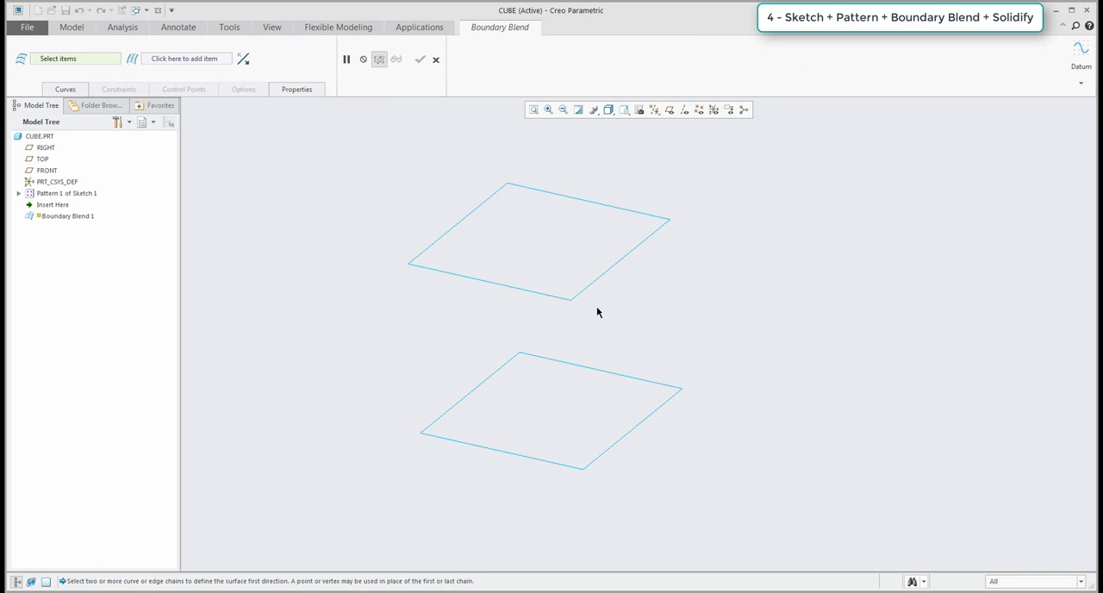
pyautogui.click(547, 462)
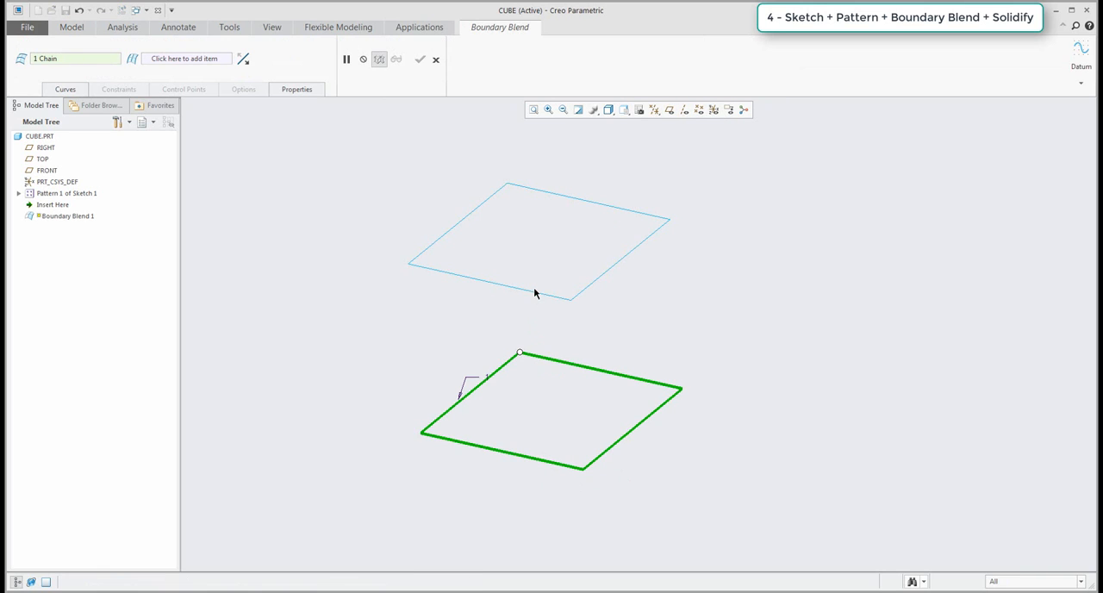
pyautogui.keyDown('ctrl'); pyautogui.click(533, 292); pyautogui.keyUp('ctrl')
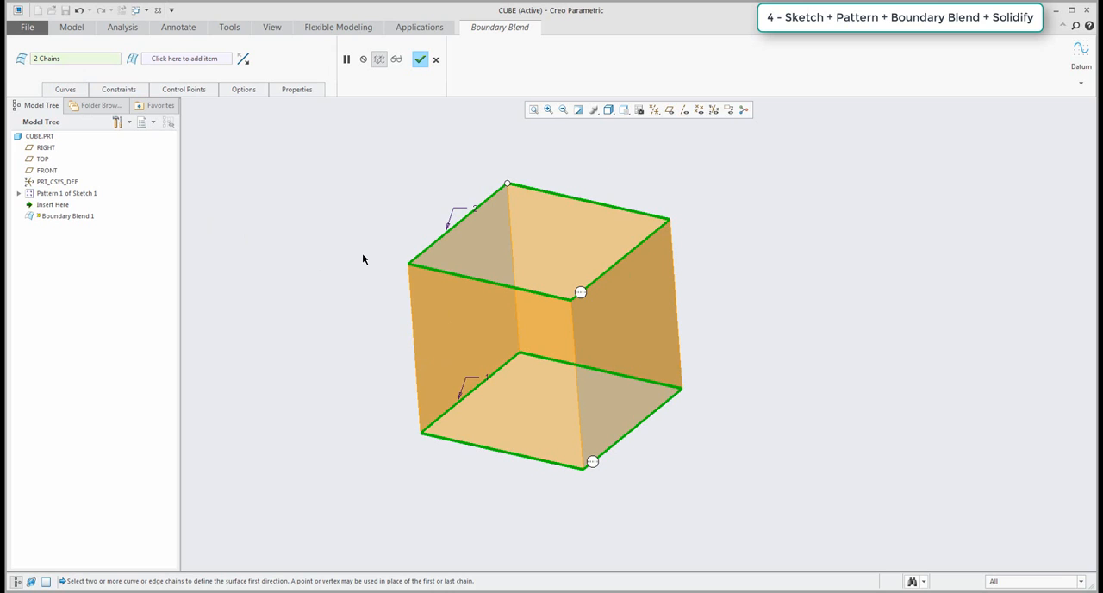
pyautogui.click(421, 59)
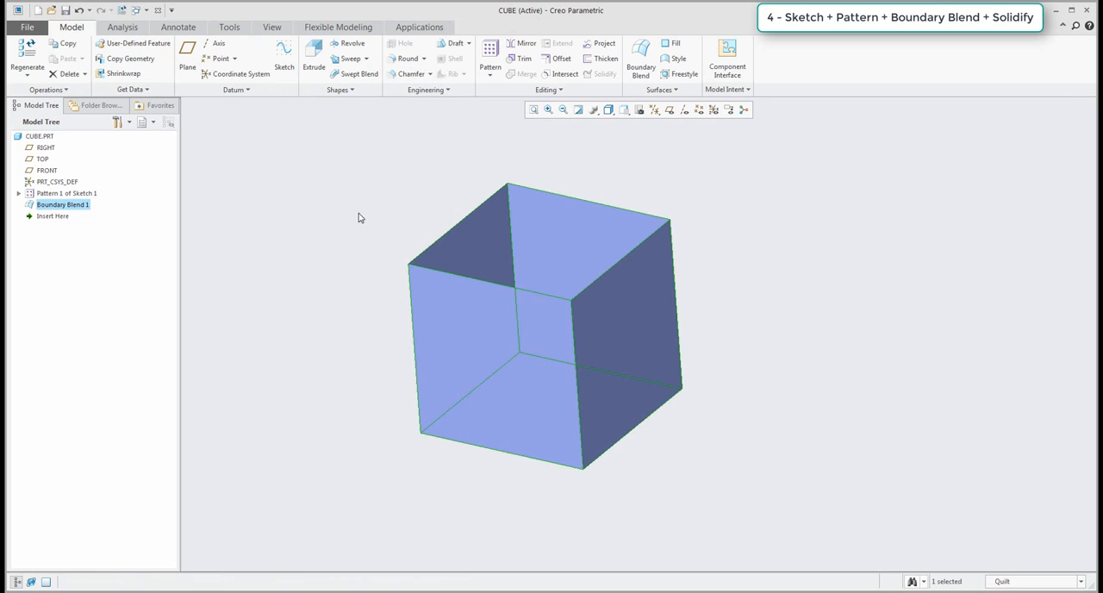
# Start a second Boundary Blend for the open upper end of the cube.
pyautogui.moveTo(357, 216)
pyautogui.mouseDown(button='middle')
pyautogui.moveTo(377, 352)
pyautogui.moveTo(381, 271)
pyautogui.moveTo(386, 278)
pyautogui.moveTo(349, 247)
pyautogui.mouseUp(button='middle')
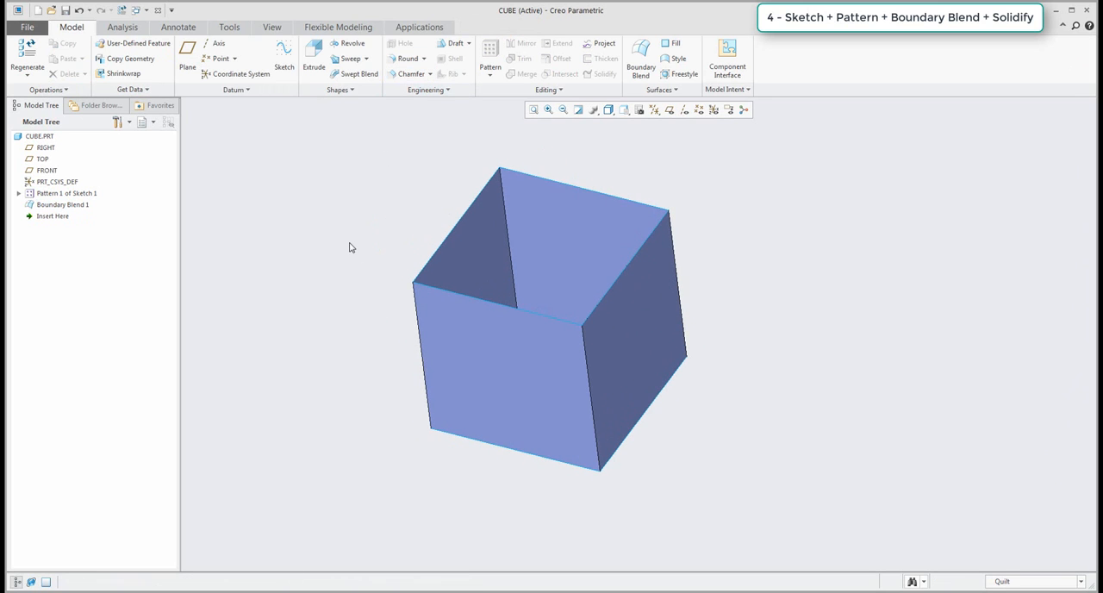
pyautogui.click(641, 60)
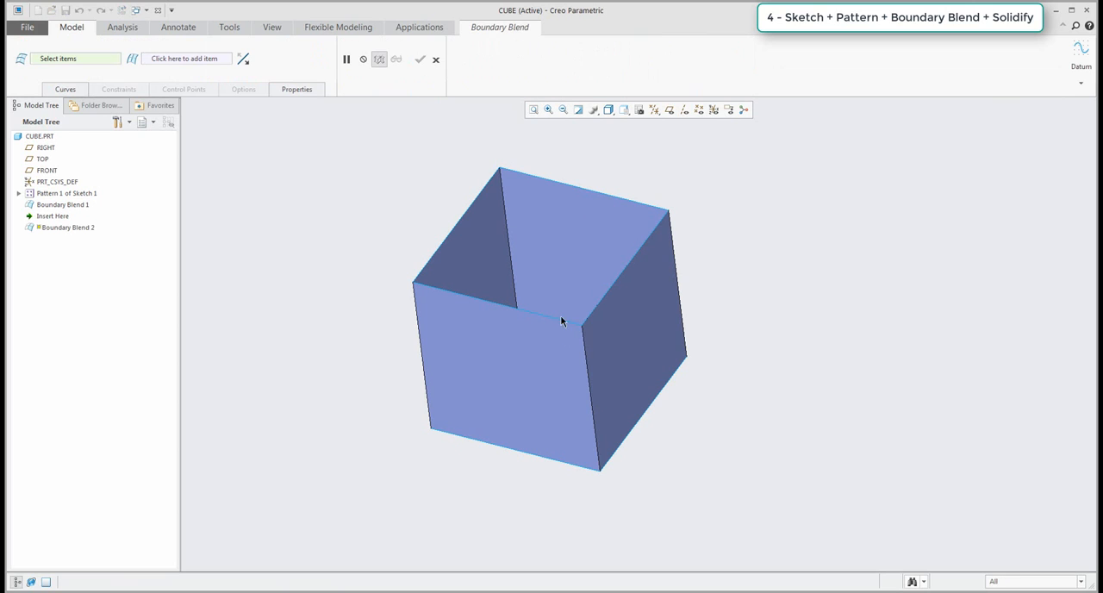
pyautogui.click(558, 317)
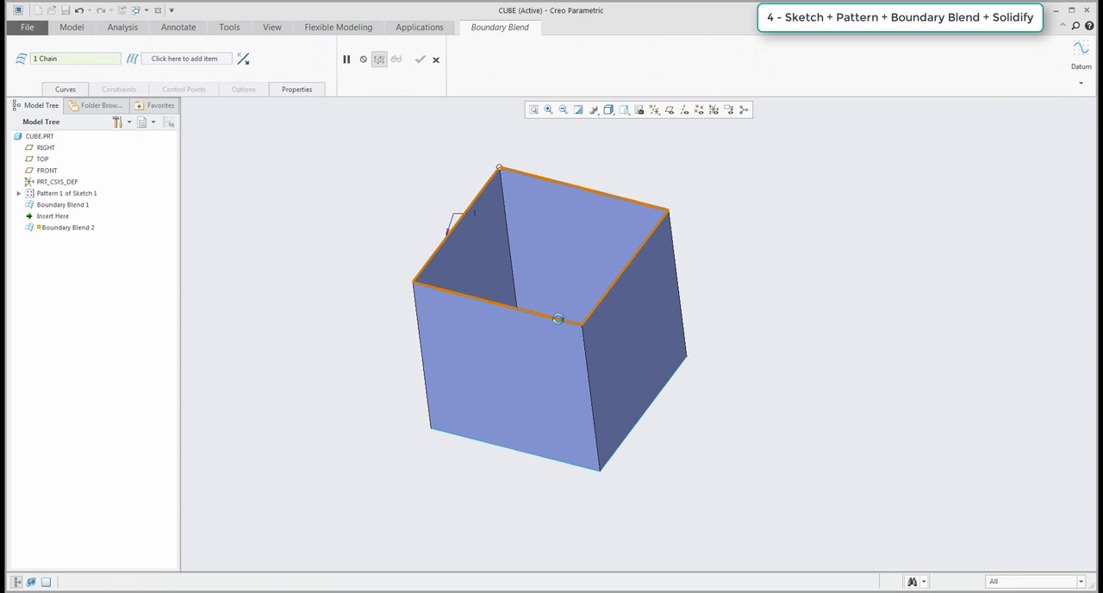
pyautogui.hotkey('ctrl', 'z')
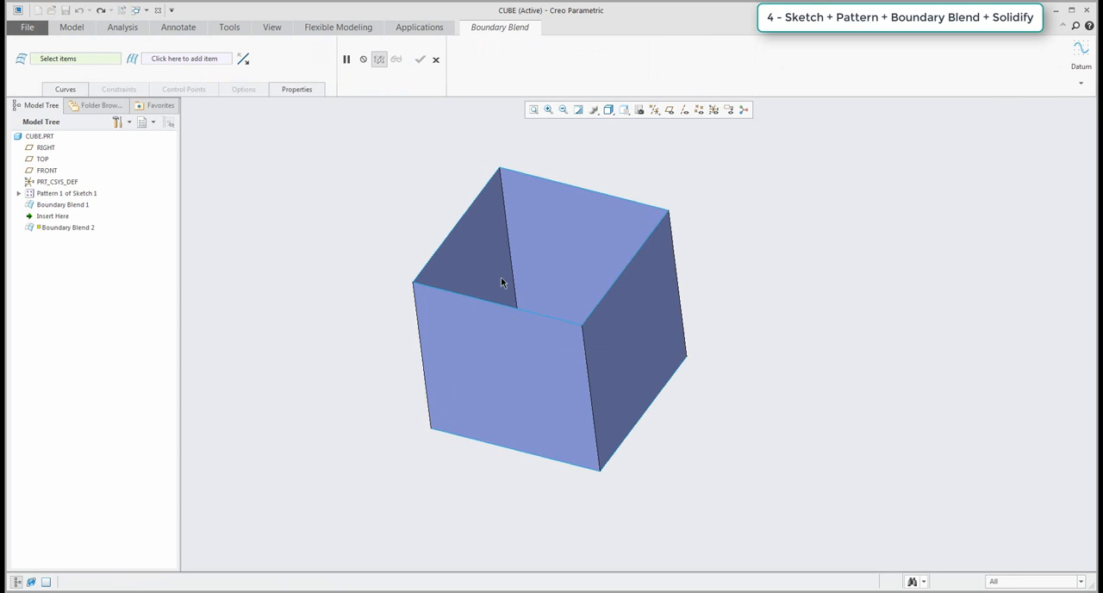
pyautogui.click(529, 317)
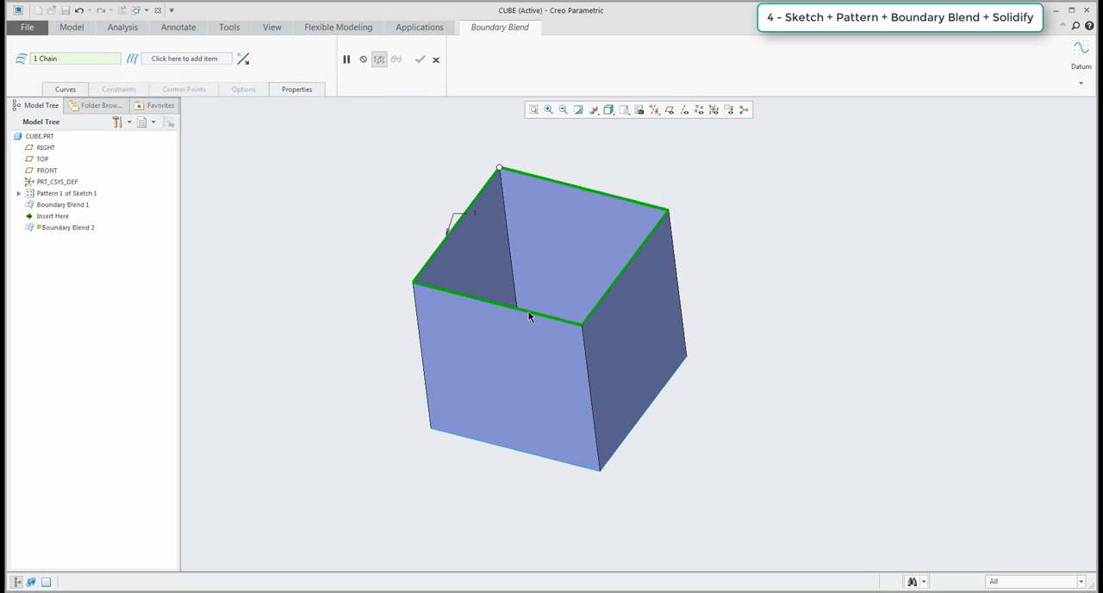
pyautogui.rightClick(84, 61)
pyautogui.click(110, 67)
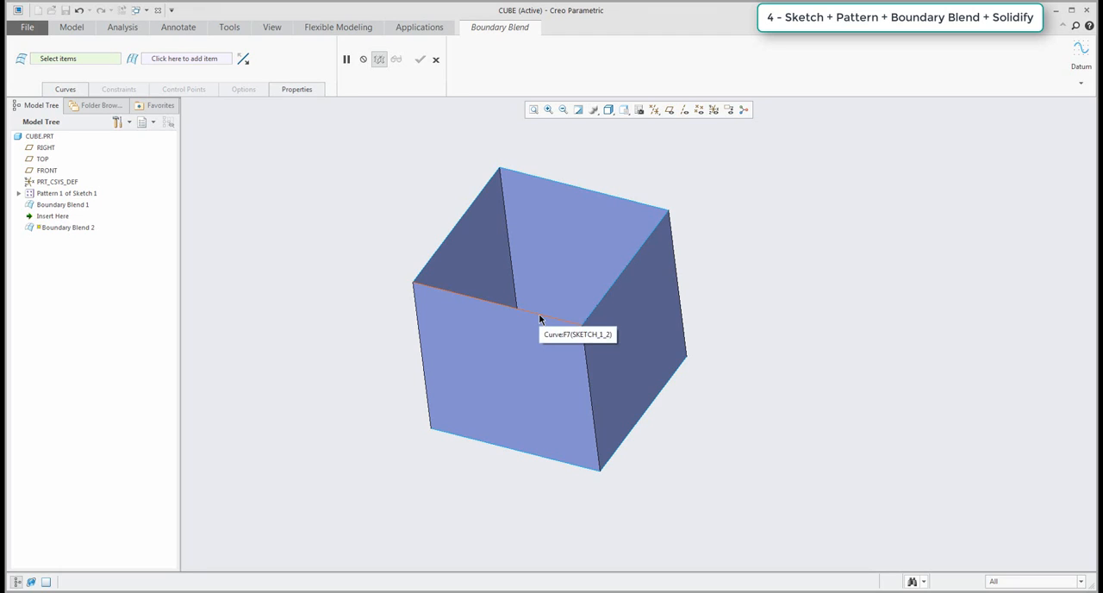
# Select the front and back edges of the upper square as separate first-direction chains and complete the Boundary Blend.
pyautogui.click(540, 316)
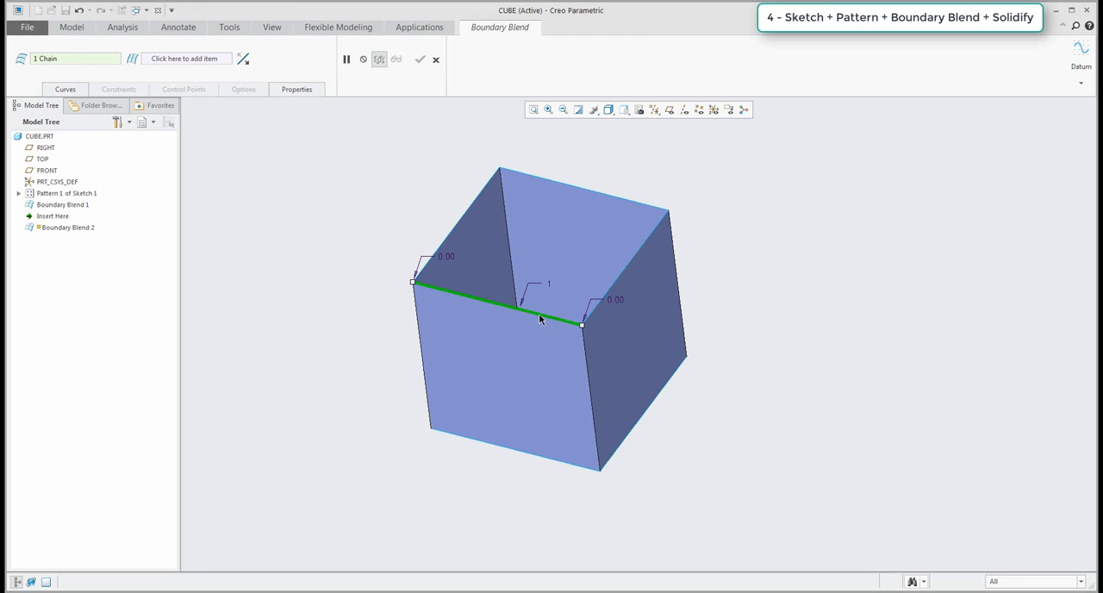
pyautogui.keyDown('ctrl'); pyautogui.click(616, 200); pyautogui.keyUp('ctrl')
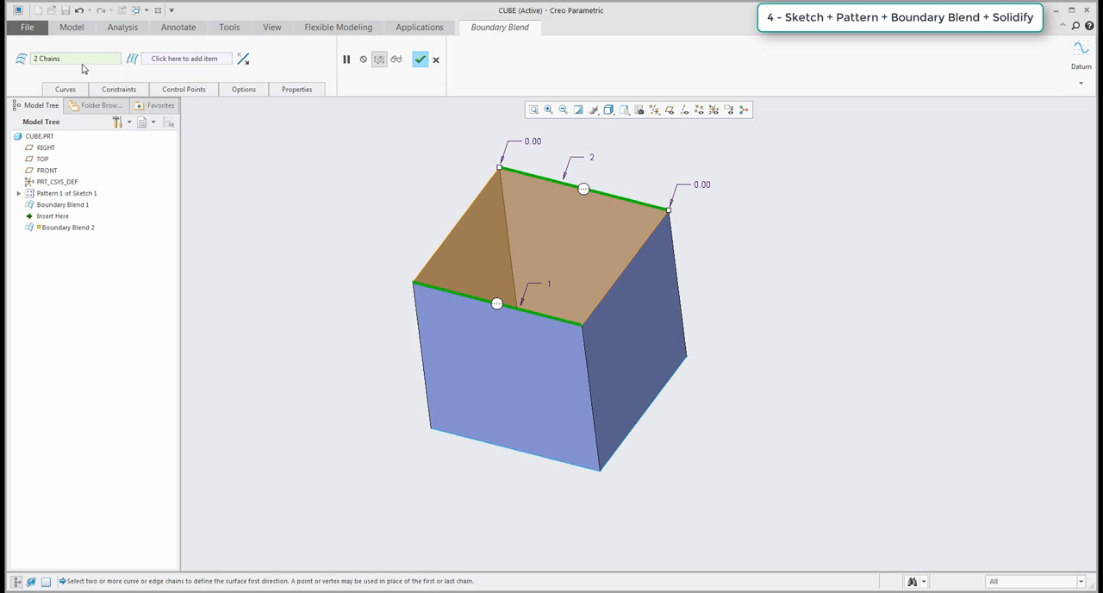
pyautogui.click(71, 91)
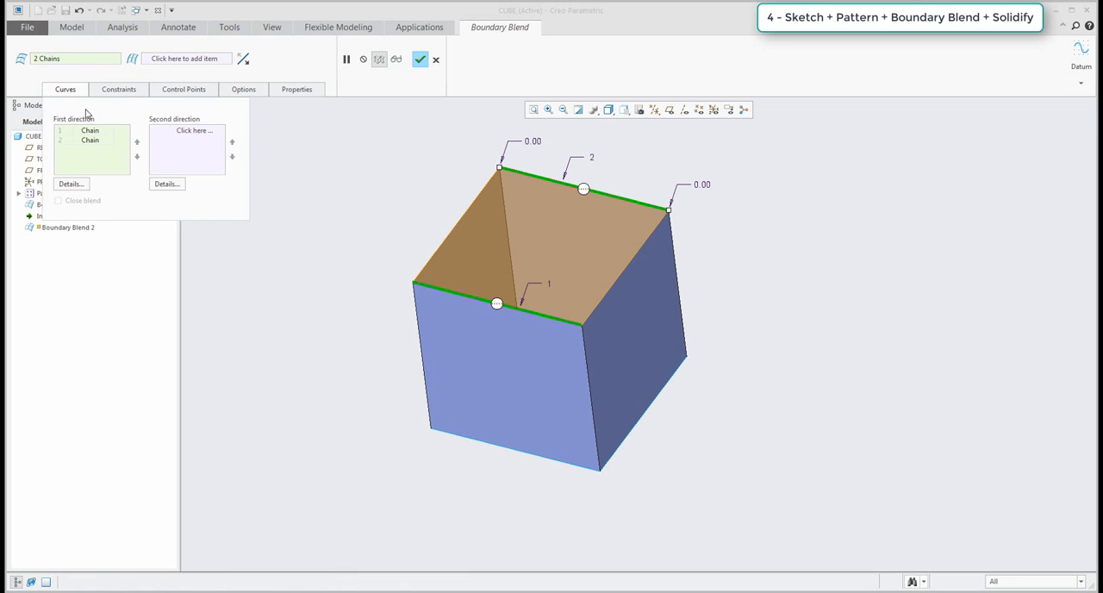
pyautogui.click(420, 59)
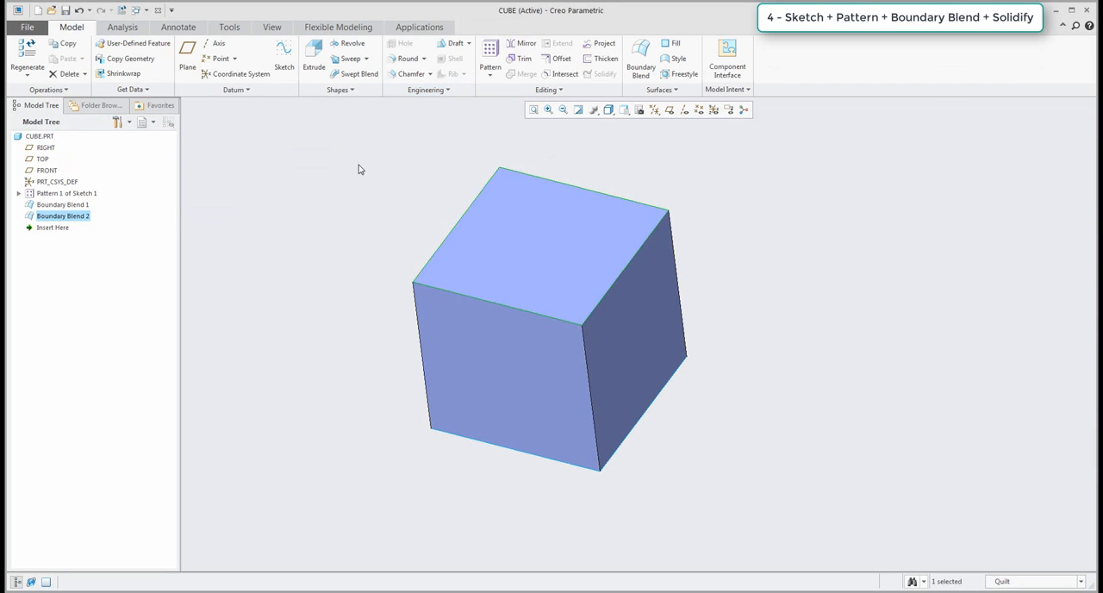
# Close the remaining open end of the cube with a third Boundary Blend between the front and back edges of the square.
pyautogui.moveTo(359, 170); pyautogui.dragTo(595, 242, button='middle')
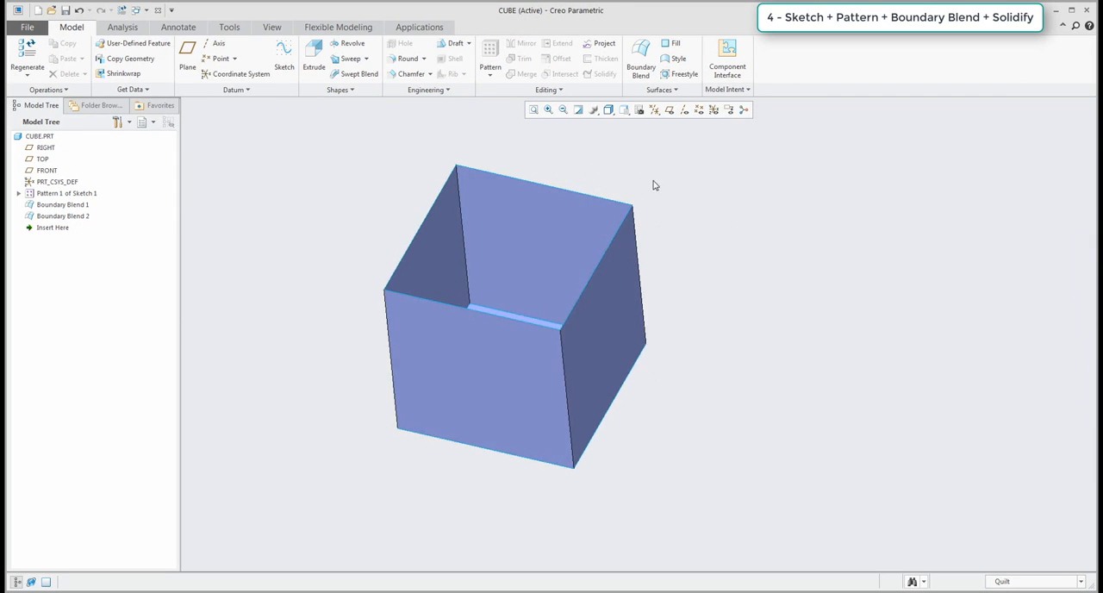
pyautogui.click(640, 66)
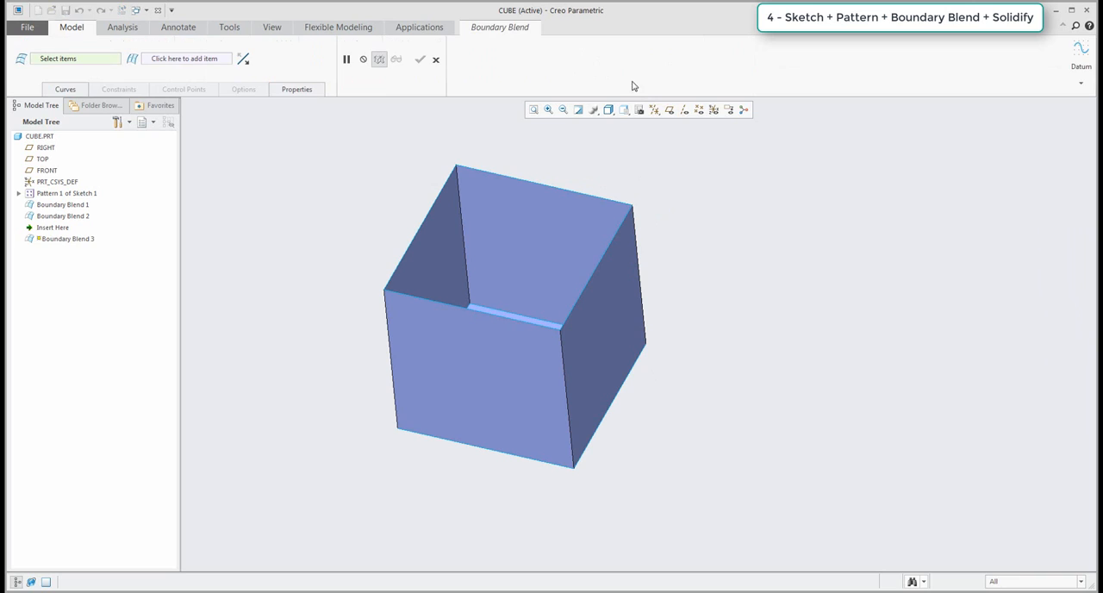
pyautogui.click(522, 321)
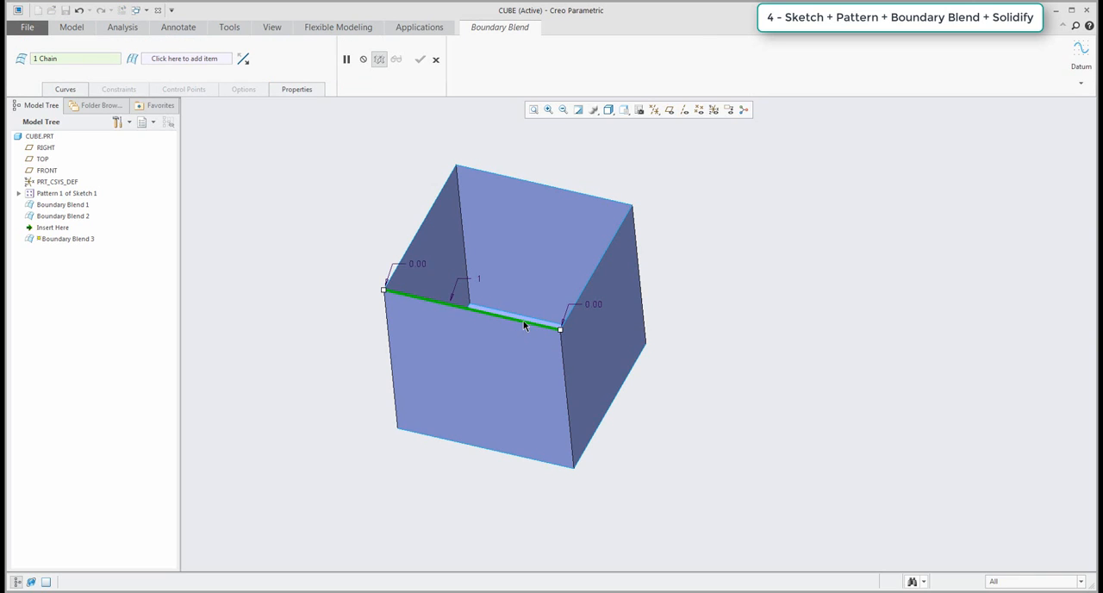
pyautogui.click(581, 197)
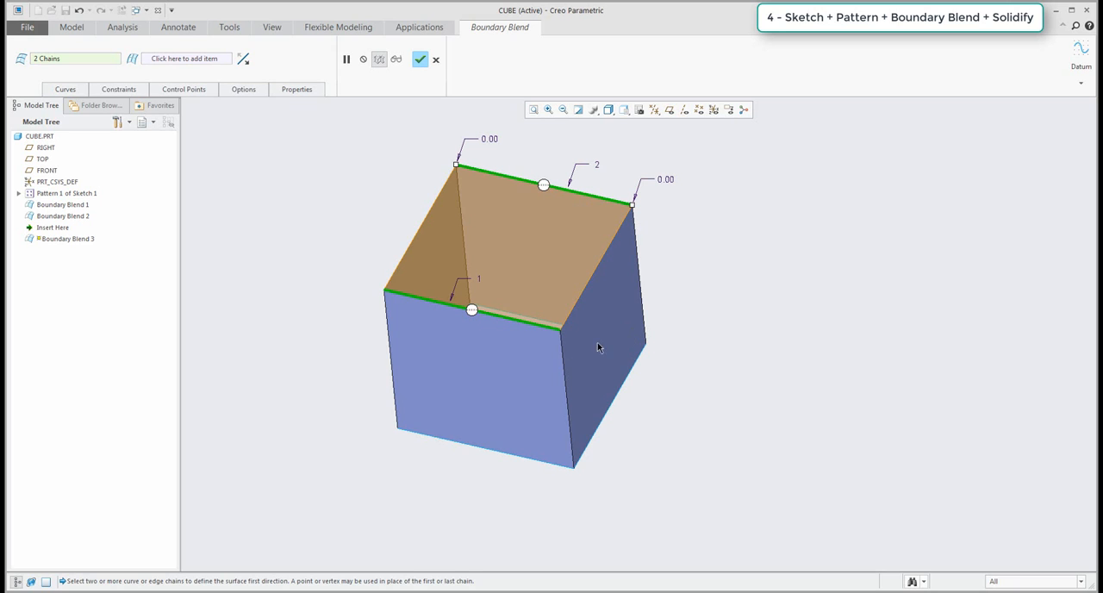
pyautogui.middleClick(342, 285)
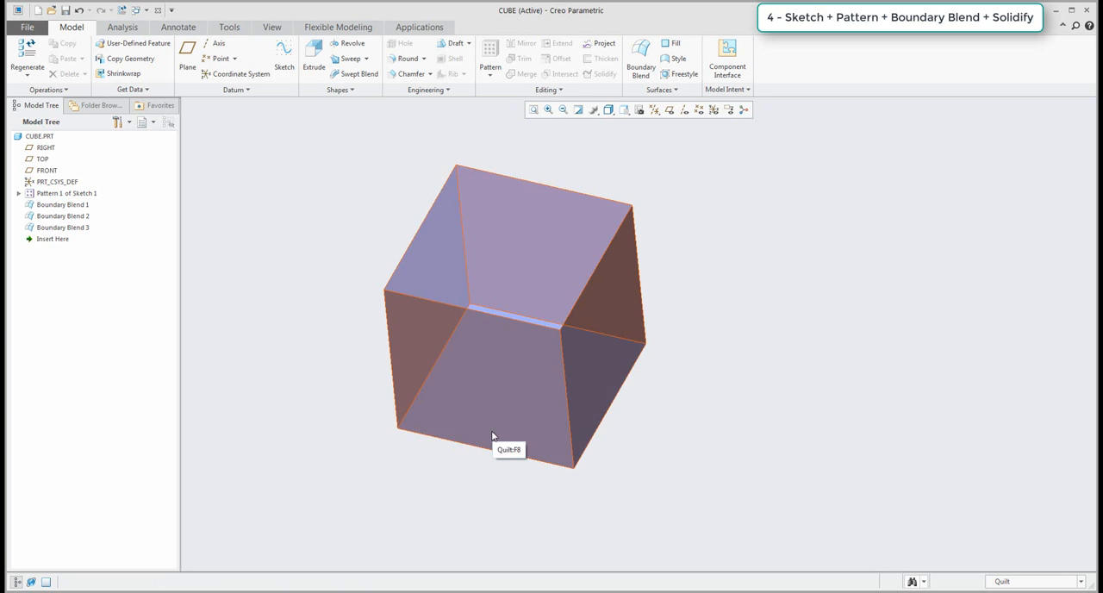
# Merge the three Boundary Blend quilts into one closed quilt.
pyautogui.moveTo(350, 394); pyautogui.dragTo(349, 397, button='middle')
pyautogui.moveTo(502, 475); pyautogui.dragTo(505, 400, button='middle')
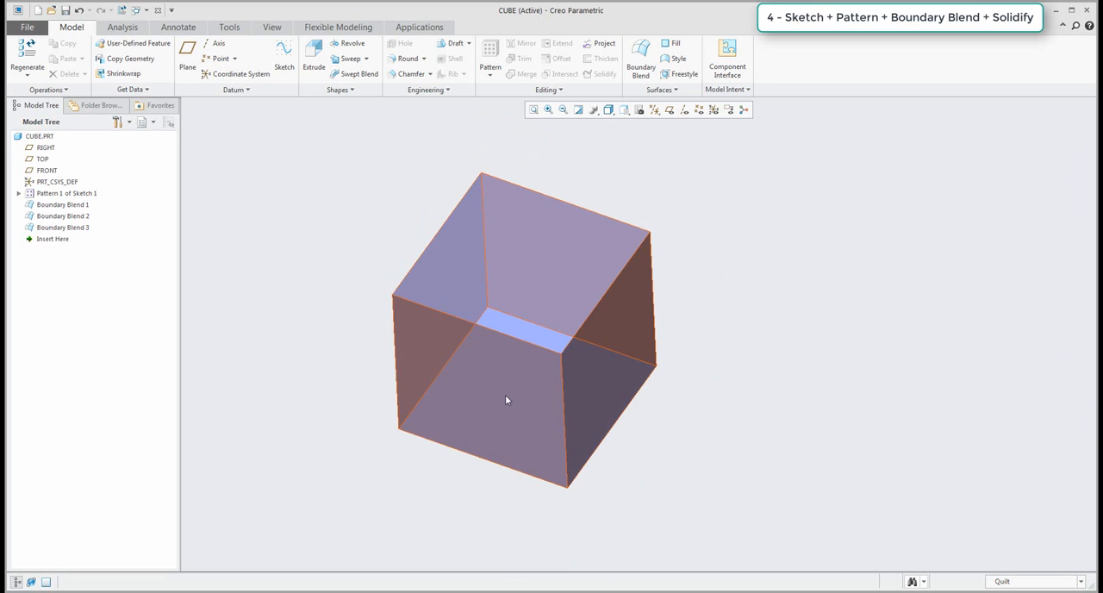
pyautogui.click(547, 410)
pyautogui.keyDown('ctrl'); pyautogui.click(547, 300); pyautogui.keyUp('ctrl')
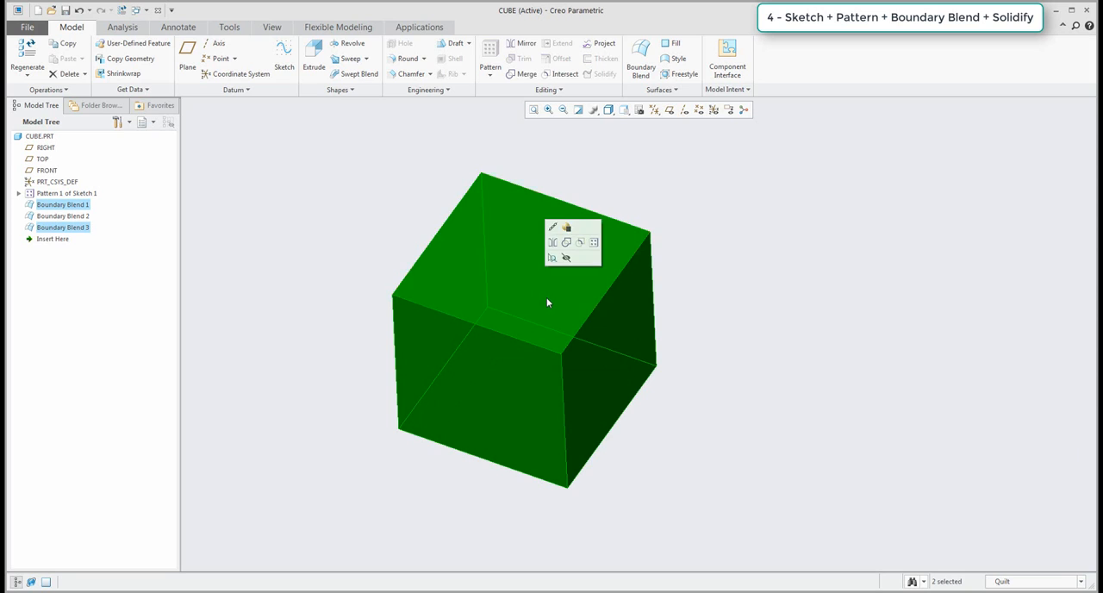
pyautogui.moveTo(546, 301); pyautogui.dragTo(540, 246, button='middle')
pyautogui.keyDown('ctrl'); pyautogui.click(585, 455); pyautogui.keyUp('ctrl')
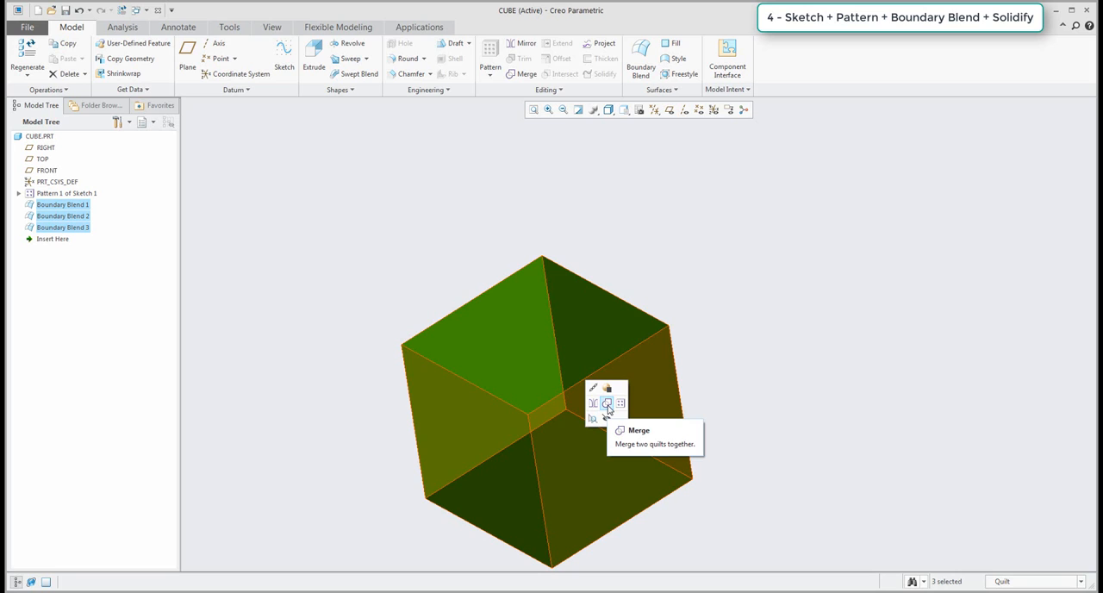
pyautogui.click(607, 405)
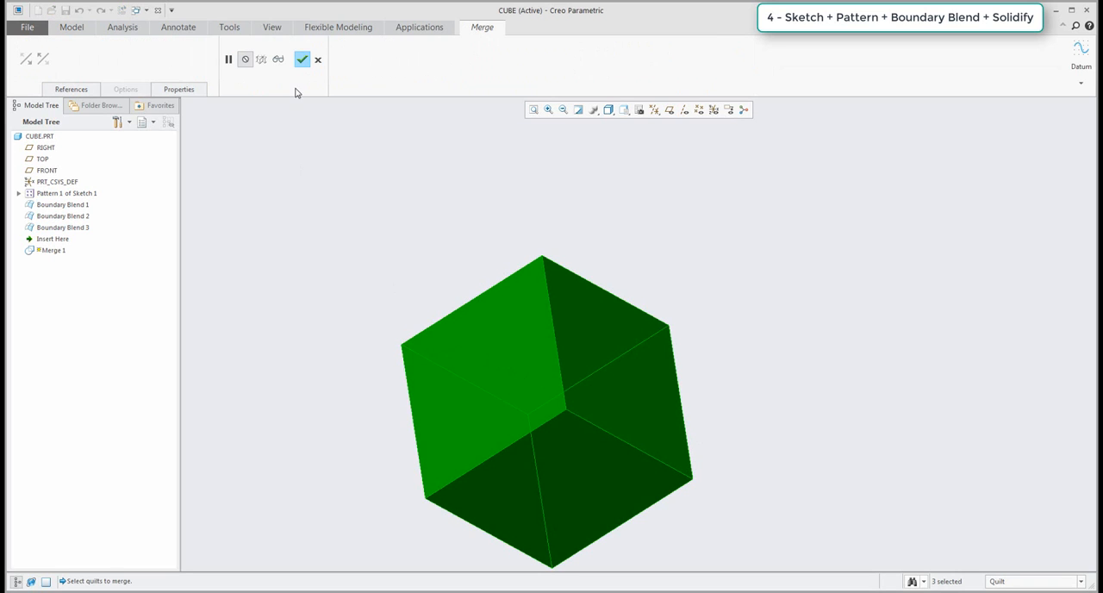
pyautogui.click(301, 59)
pyautogui.click(388, 237)
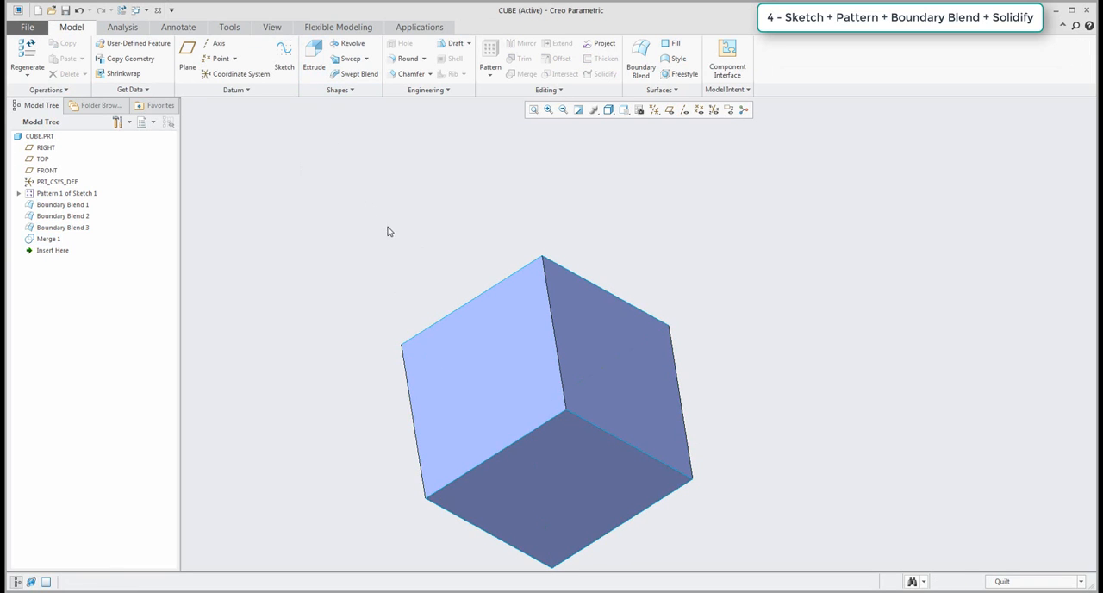
# Solidify the merged quilt into a solid cube.
pyautogui.moveTo(387, 228); pyautogui.dragTo(583, 409, button='middle')
pyautogui.click(590, 402)
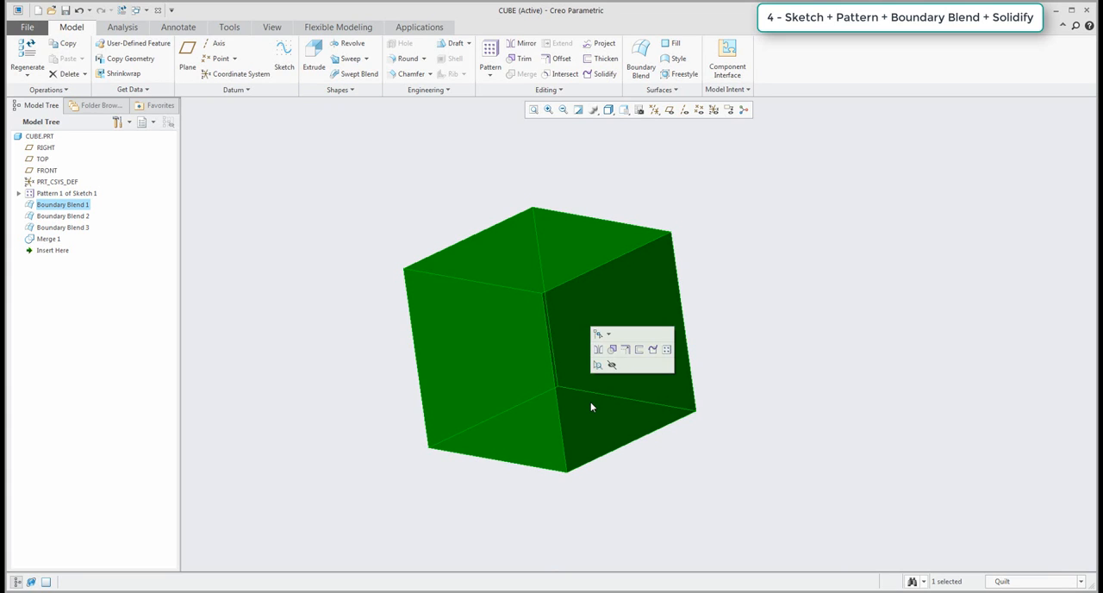
pyautogui.click(602, 76)
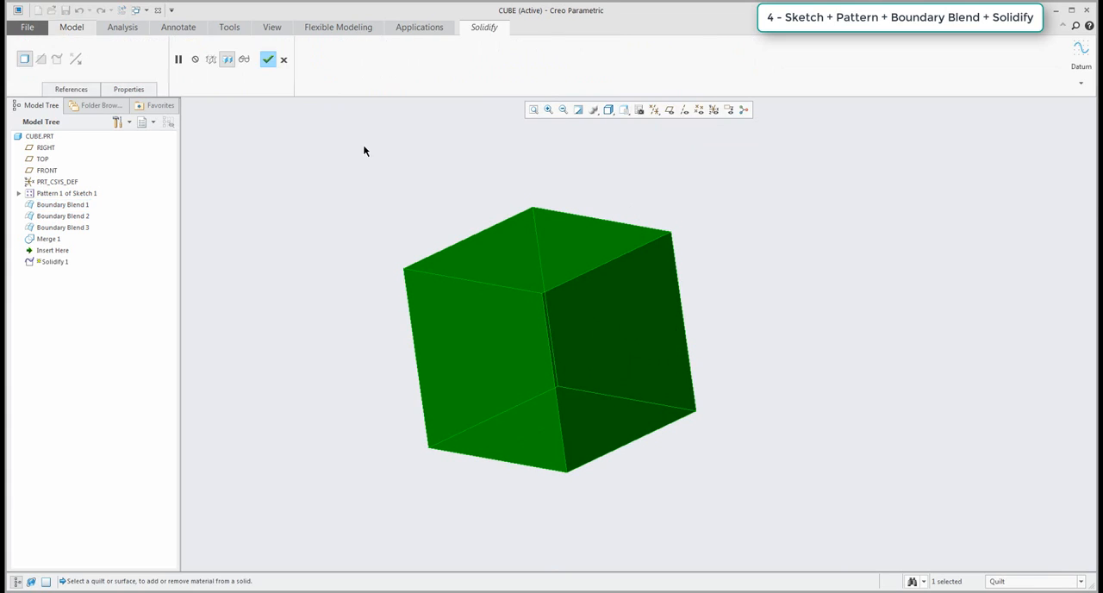
pyautogui.click(267, 59)
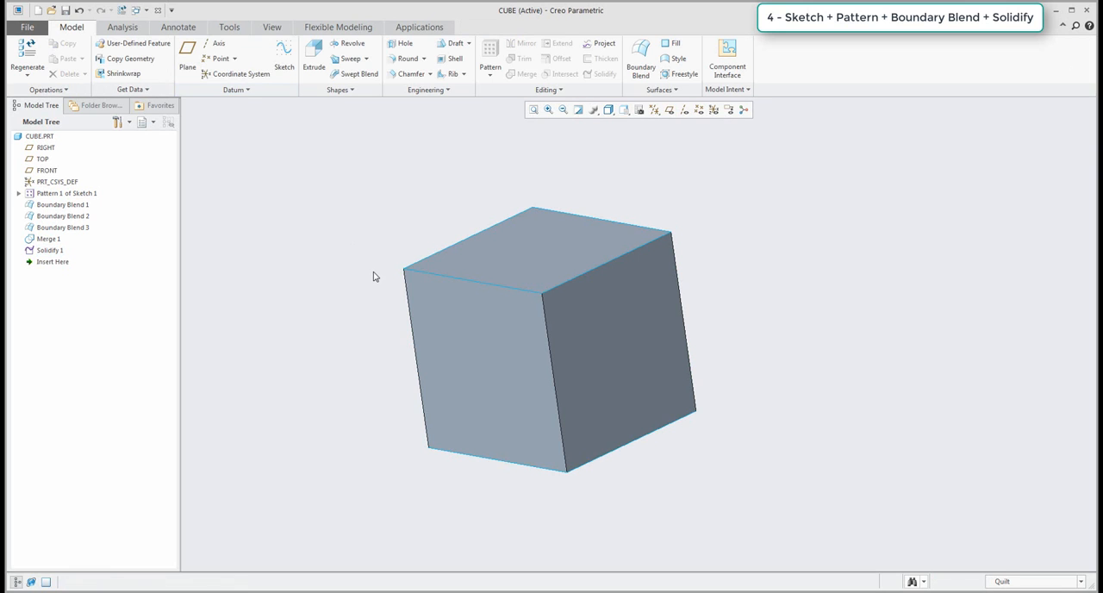
pyautogui.moveTo(374, 275)
pyautogui.mouseDown(button='middle')
pyautogui.moveTo(473, 303)
pyautogui.moveTo(450, 298)
pyautogui.mouseUp(button='middle')
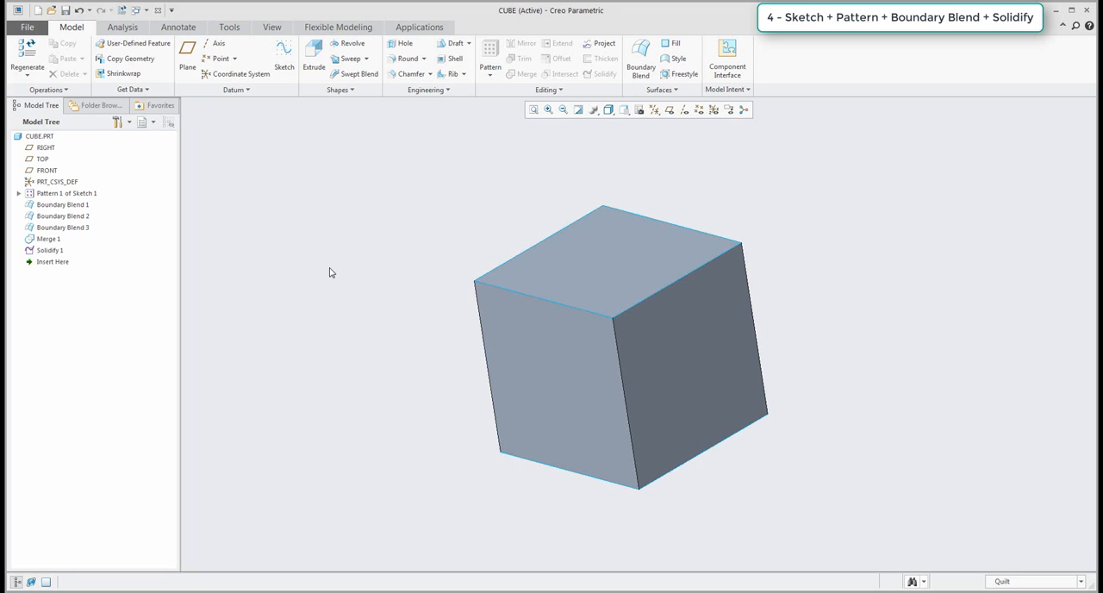
# Delete all features from the sketch pattern through the Solidify and display the datum planes.
pyautogui.click(69, 196)
pyautogui.keyDown('shift'); pyautogui.click(49, 250); pyautogui.keyUp('shift')
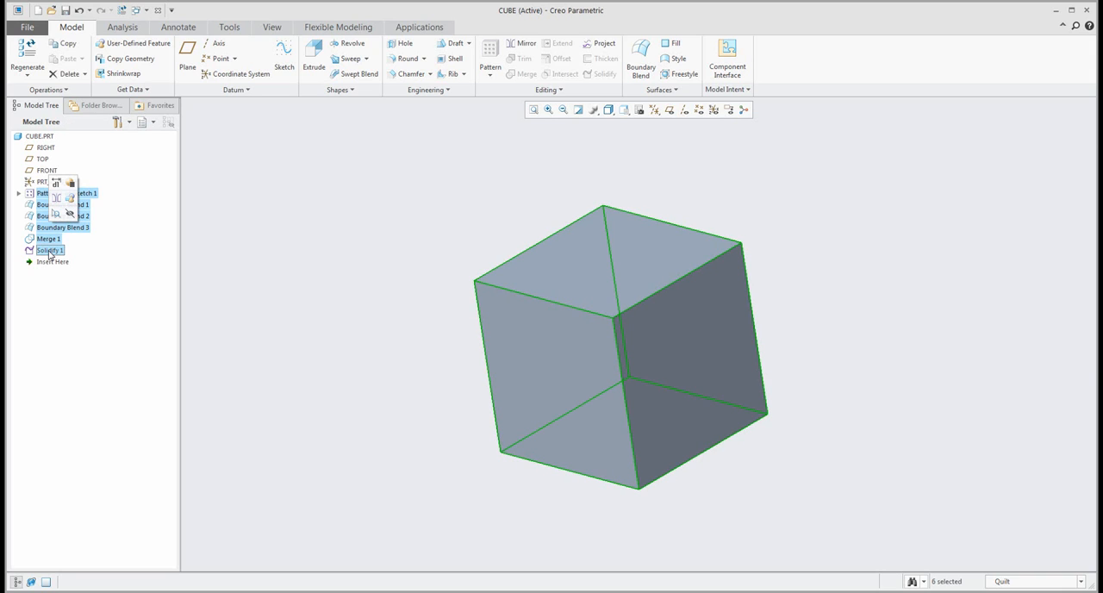
pyautogui.press('Delete')
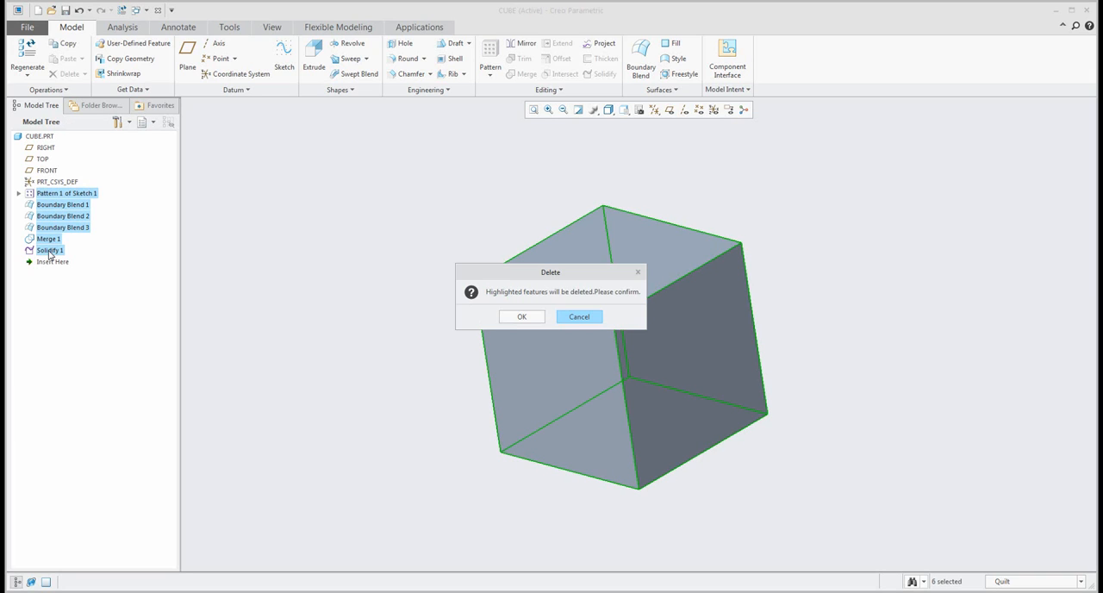
pyautogui.click(523, 314)
pyautogui.click(668, 111)
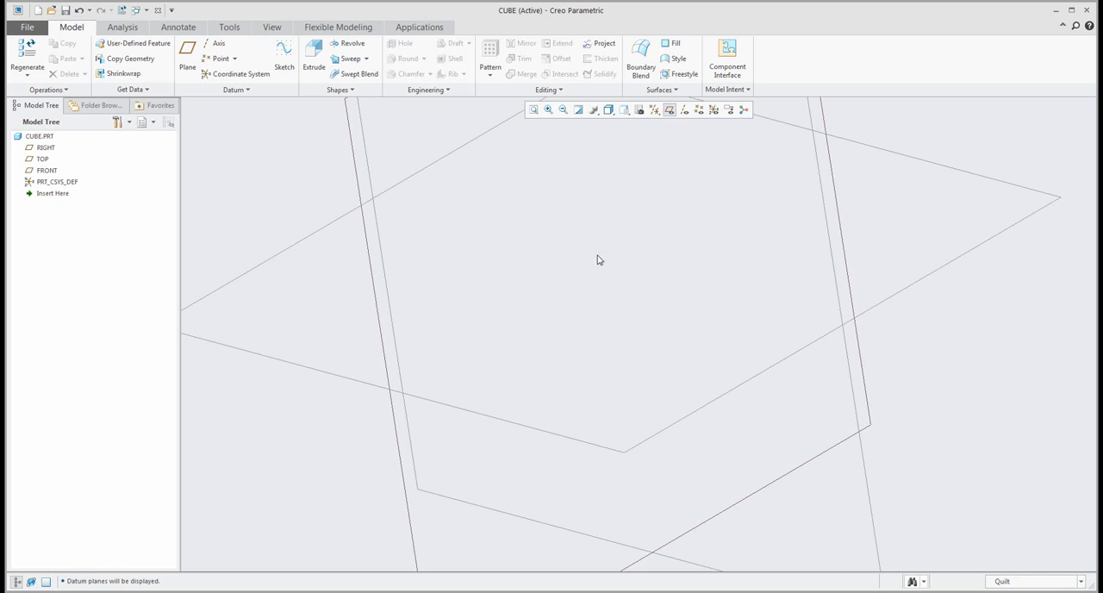
pyautogui.hotkey('ctrl', 'd')
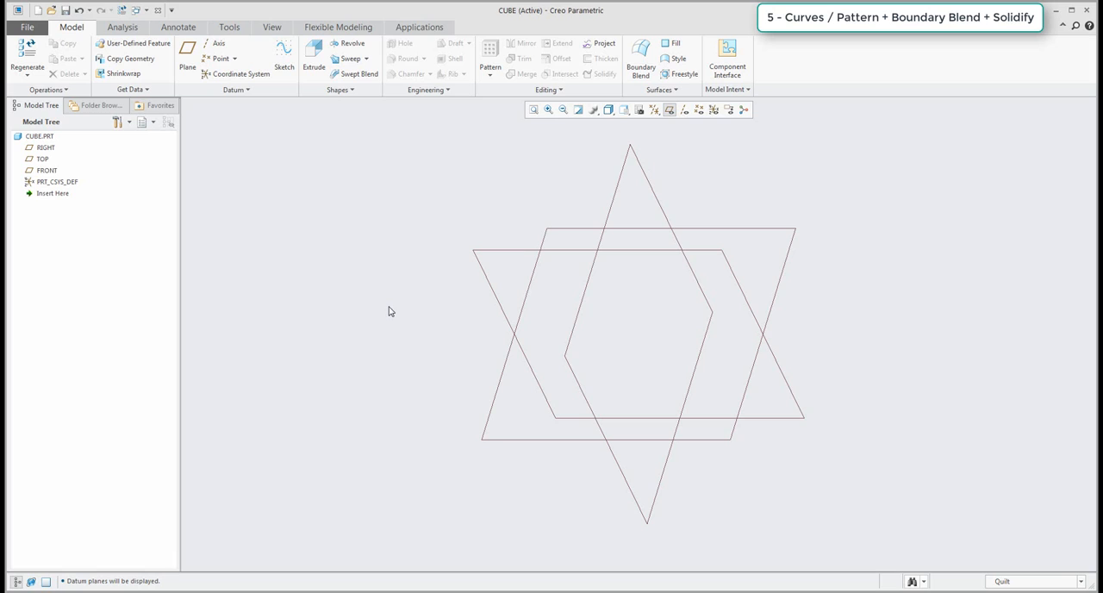
# Start a sketch on a new datum plane offset 75 from the FRONT plane.
pyautogui.click(284, 57)
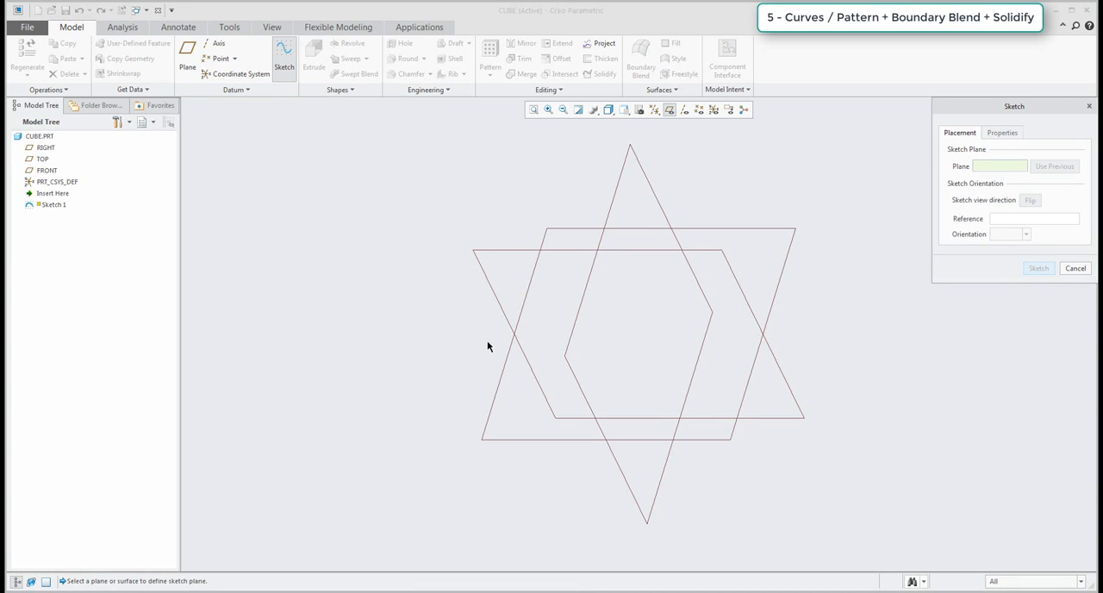
pyautogui.click(190, 68)
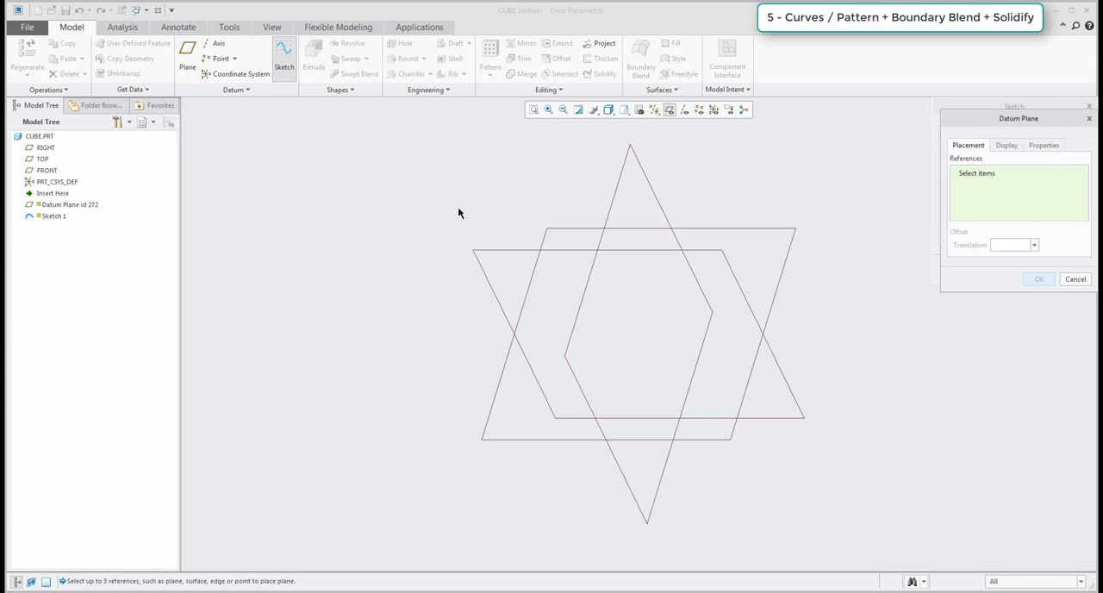
pyautogui.click(507, 249)
pyautogui.moveTo(641, 341); pyautogui.dragTo(660, 445)
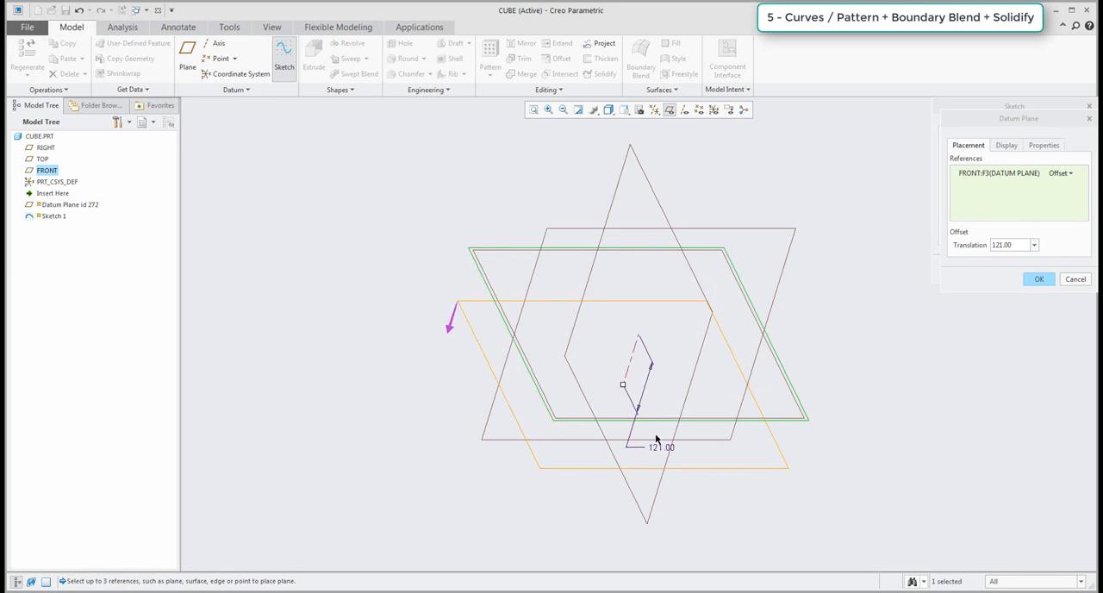
pyautogui.doubleClick(659, 443)
pyautogui.write('75')
pyautogui.press('Return')
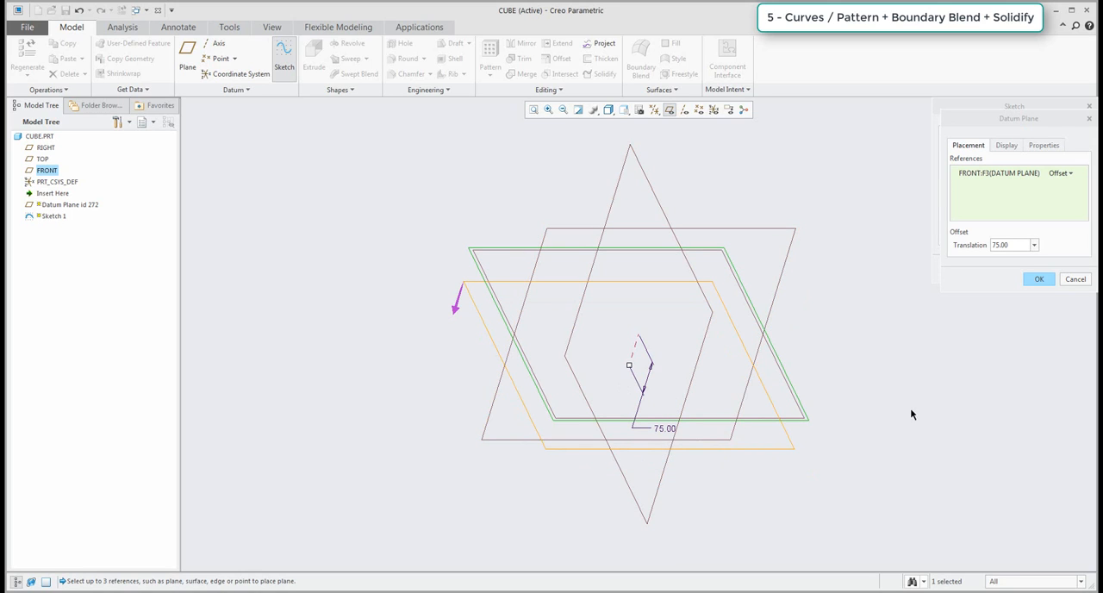
pyautogui.click(1040, 281)
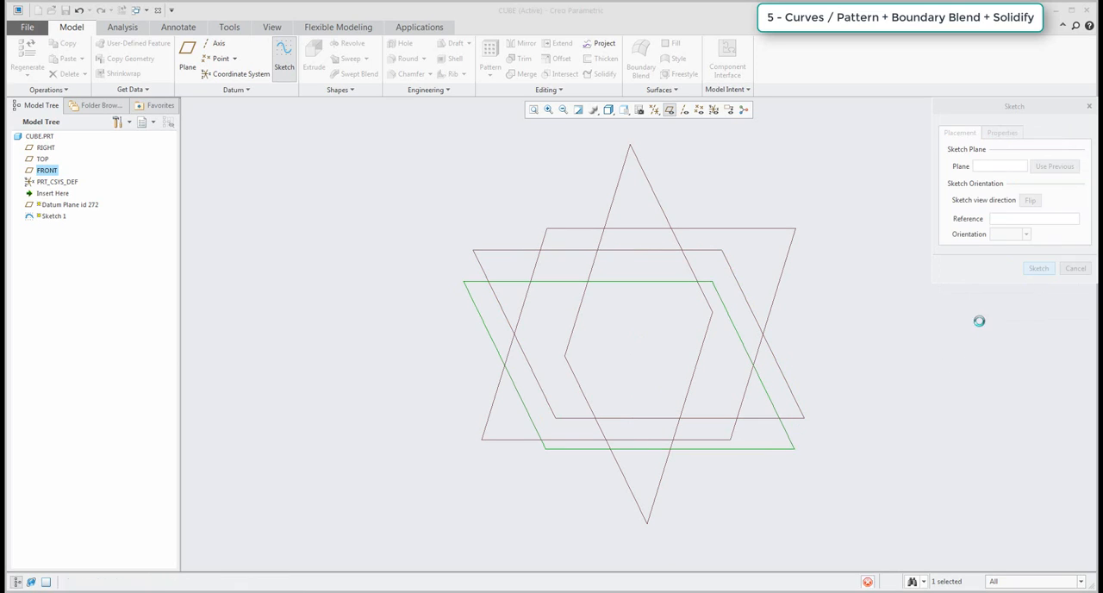
pyautogui.click(972, 266)
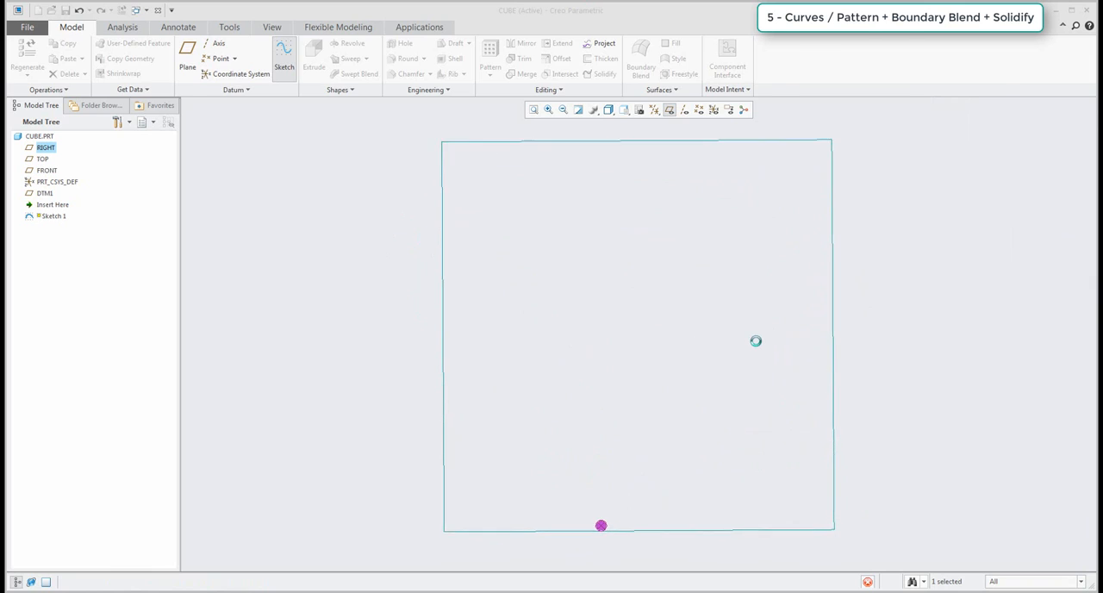
# Sketch a vertical line up from the horizontal reference, about 193 left of the vertical reference, and set its length to 150.
pyautogui.click(288, 49)
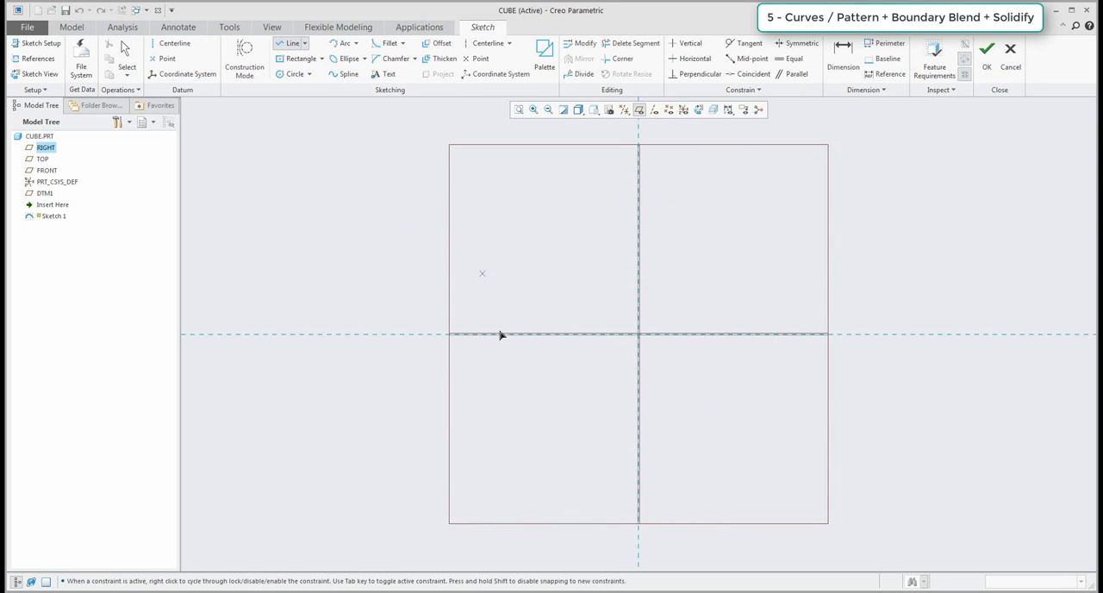
pyautogui.click(495, 333)
pyautogui.click(494, 180)
pyautogui.middleClick(526, 218)
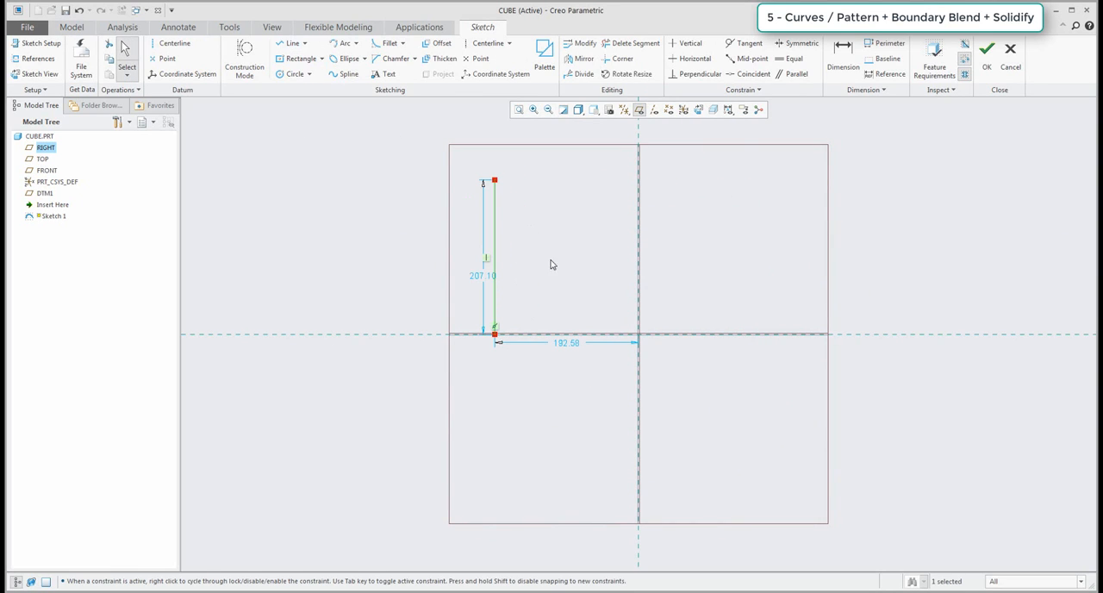
pyautogui.click(483, 277)
pyautogui.write('150')
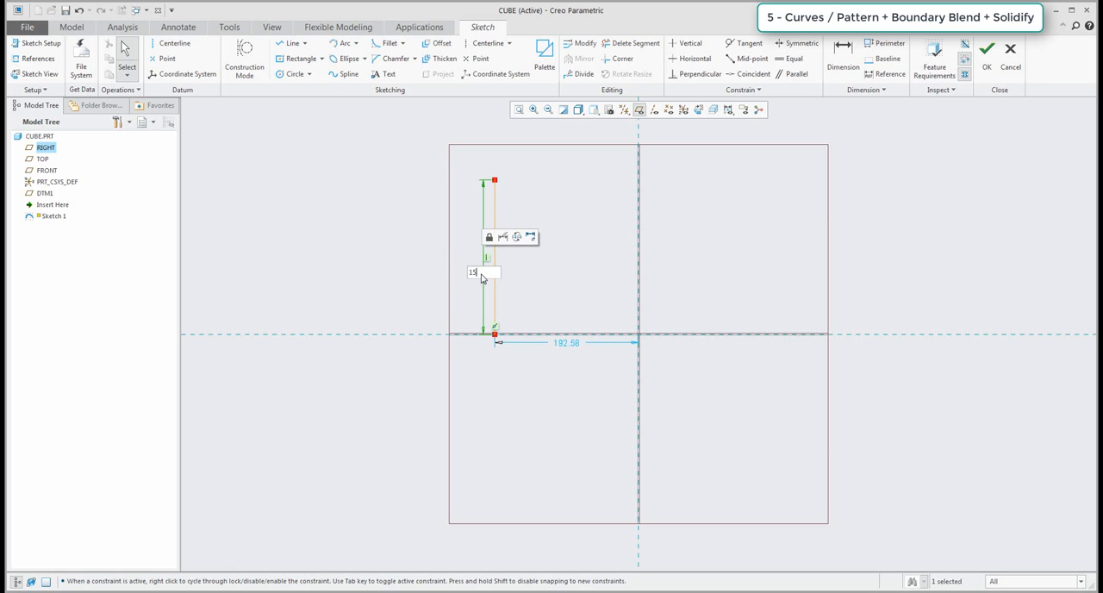
pyautogui.press('Return')
# Set the line's distance from the vertical reference to 75 and finish the sketch.
pyautogui.doubleClick(657, 499)
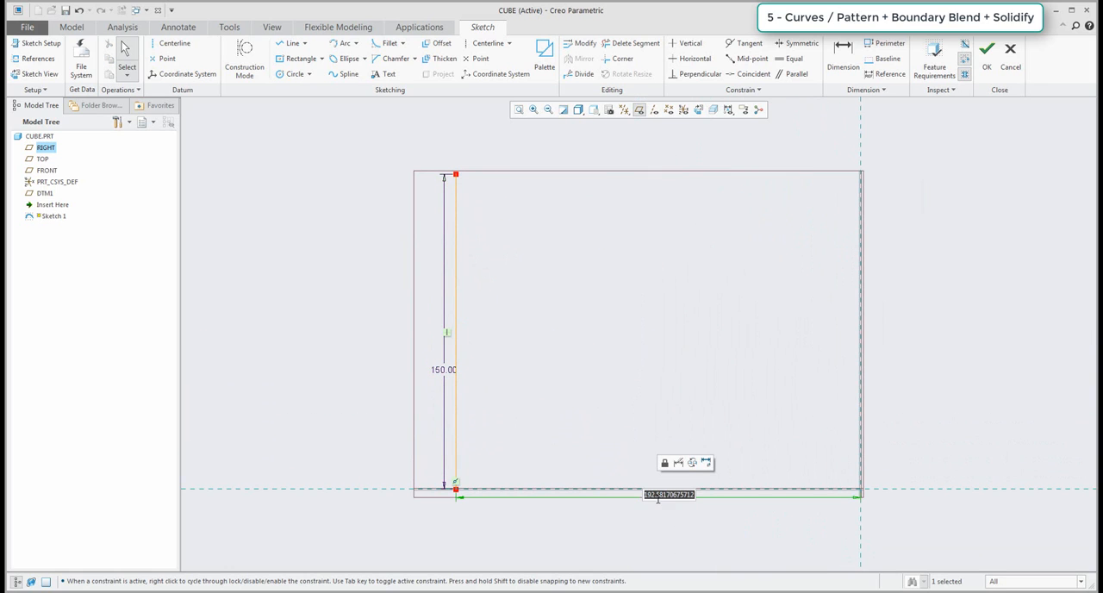
pyautogui.write('75')
pyautogui.press('Return')
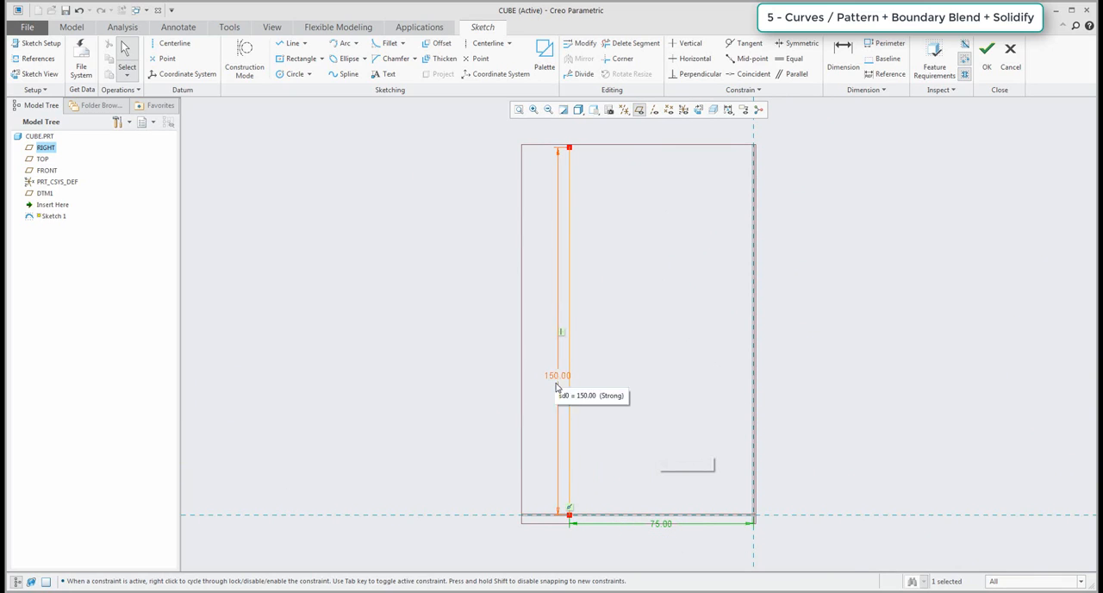
pyautogui.click(987, 69)
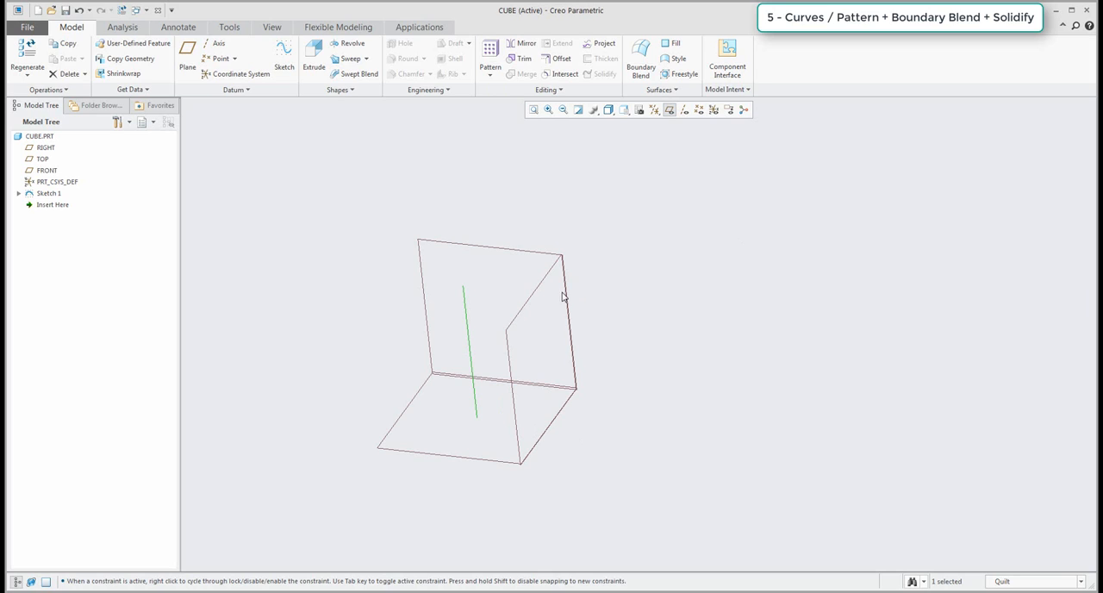
# Create a datum axis at the intersection of the FRONT and RIGHT planes.
pyautogui.click(715, 111)
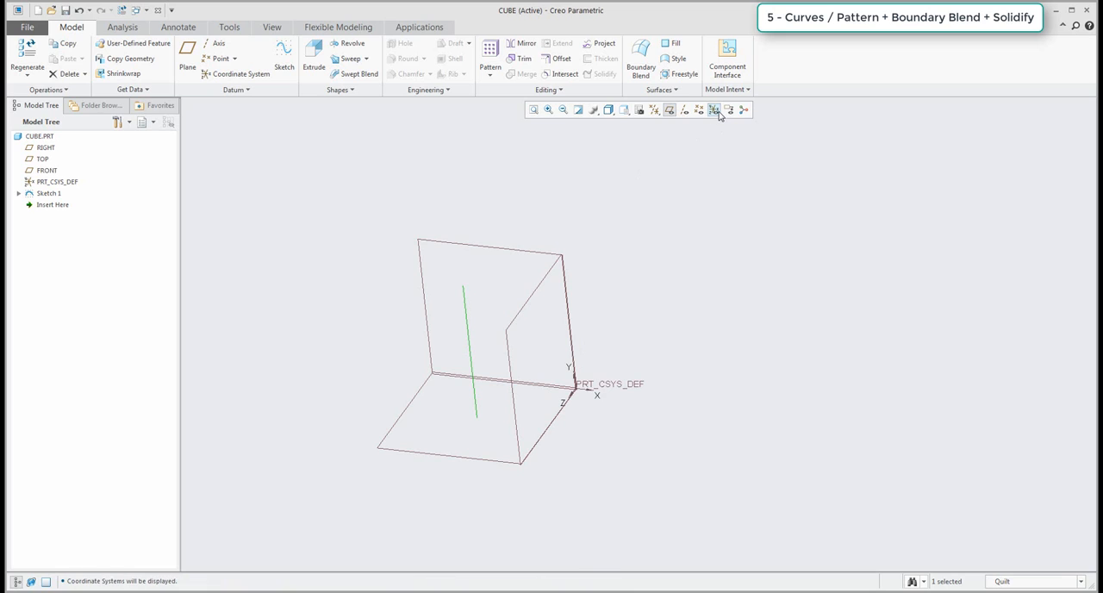
pyautogui.click(719, 115)
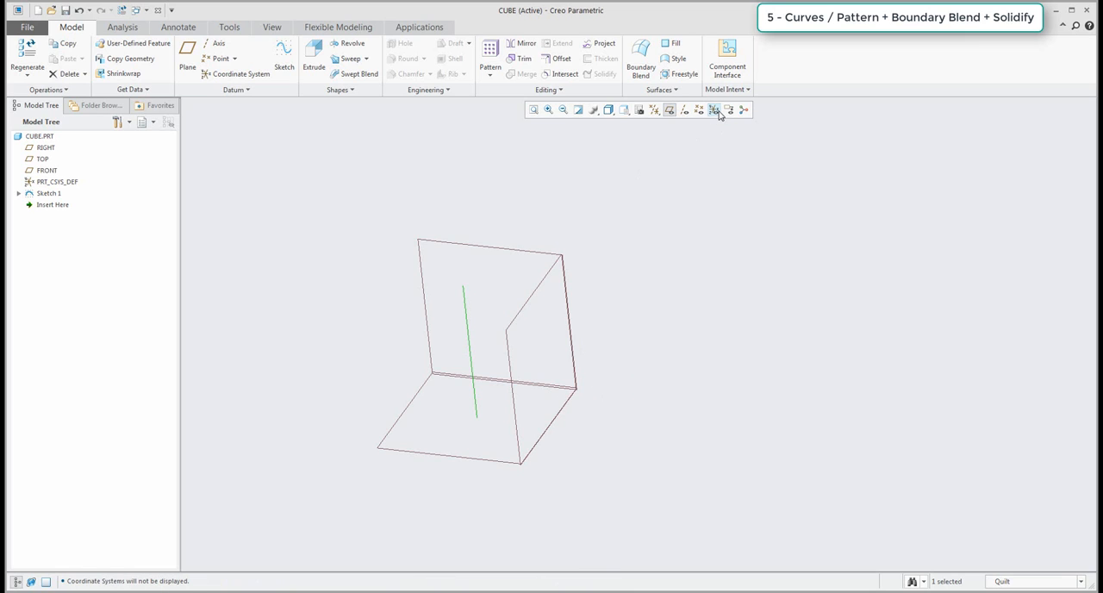
pyautogui.click(362, 200)
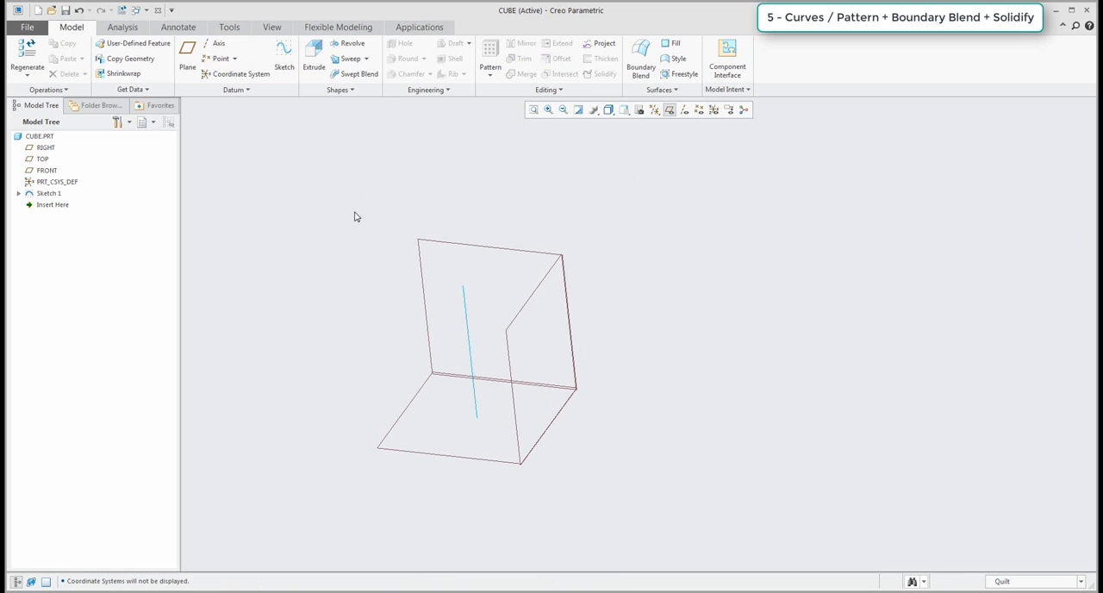
pyautogui.click(210, 45)
pyautogui.click(518, 249)
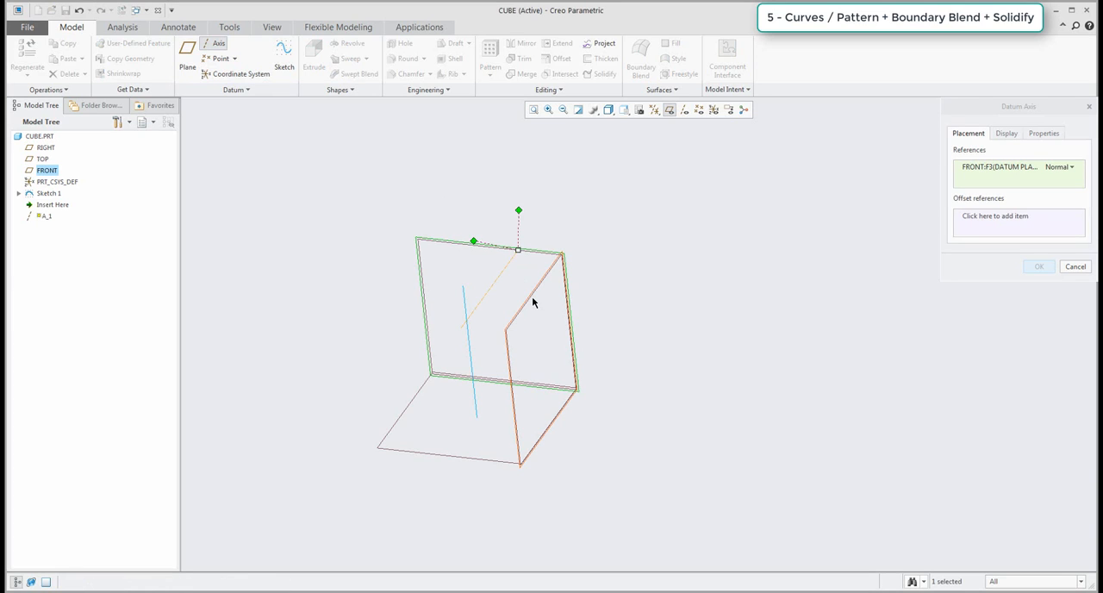
pyautogui.keyDown('ctrl'); pyautogui.click(532, 301); pyautogui.keyUp('ctrl')
pyautogui.middleClick(632, 293)
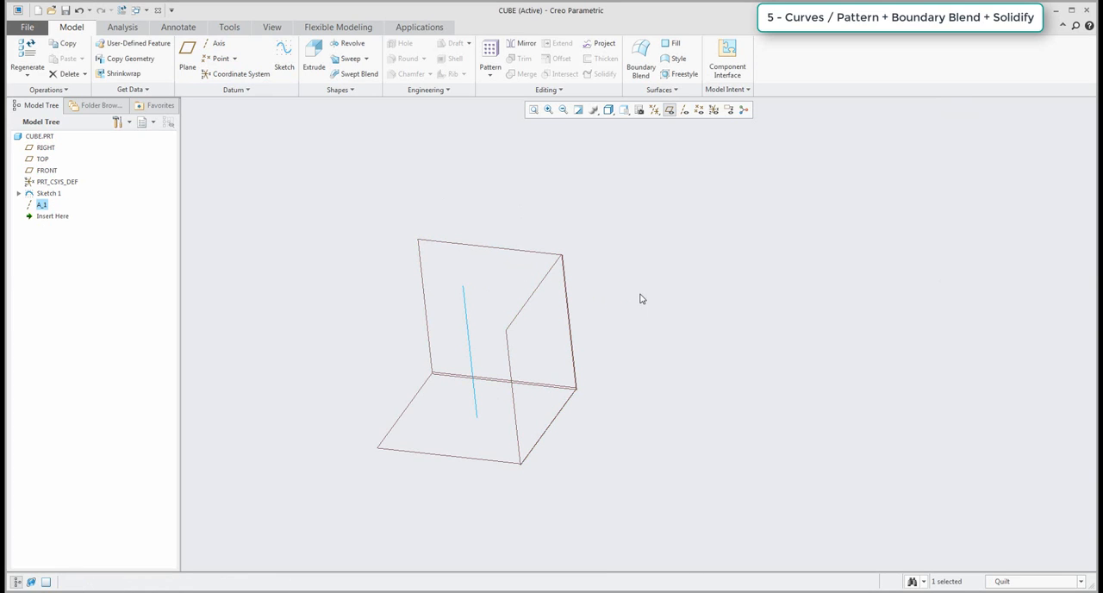
# Hide the datum planes and reorder the datum axis ahead of the line sketch in the model tree.
pyautogui.click(679, 110)
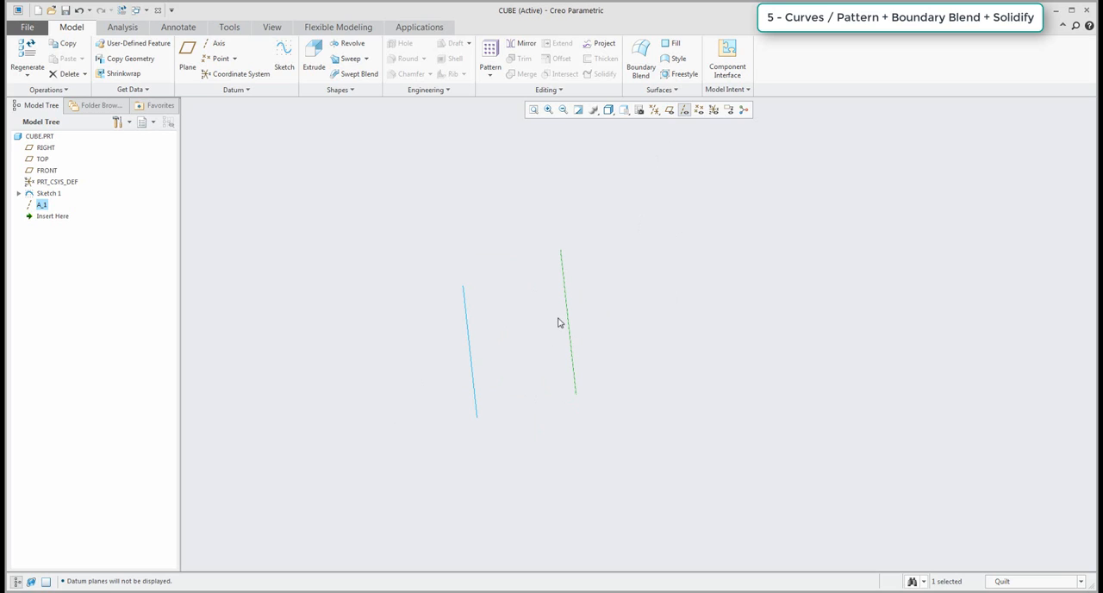
pyautogui.click(339, 205)
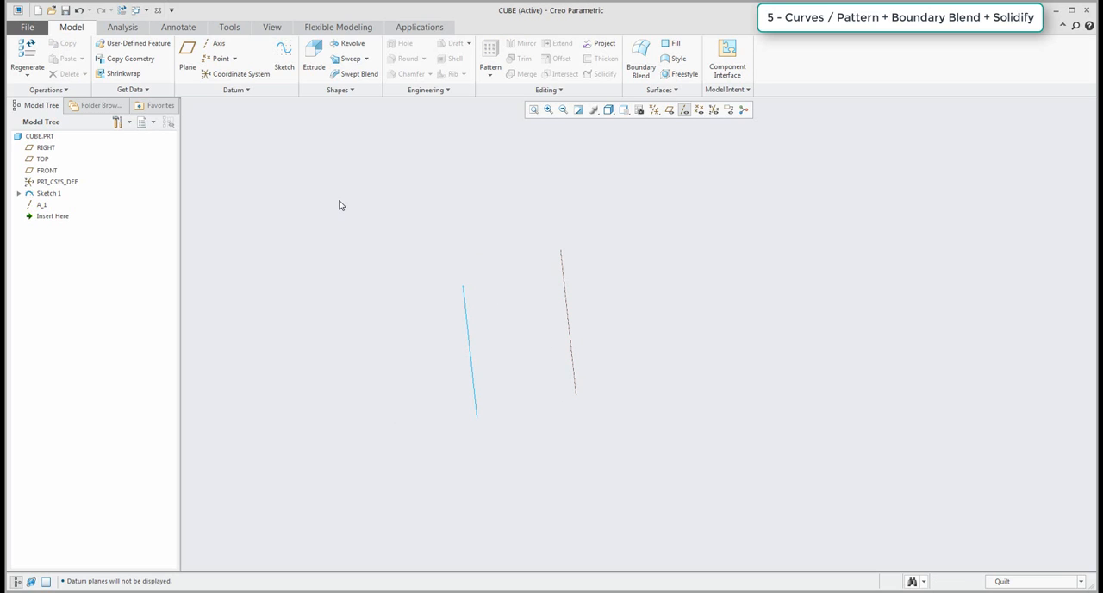
pyautogui.click(41, 206)
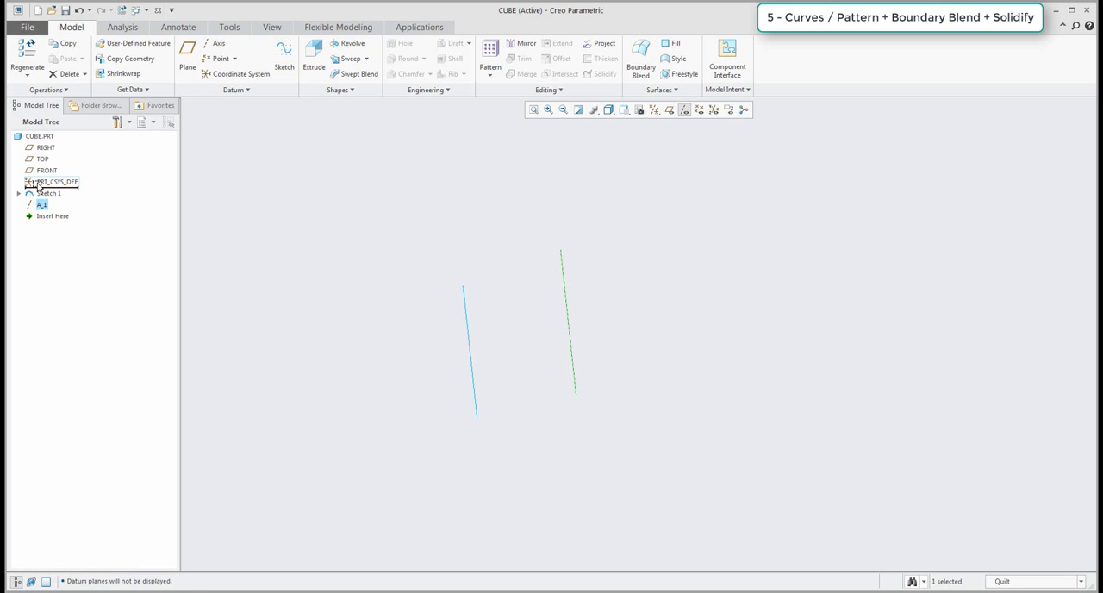
pyautogui.moveTo(38, 186); pyautogui.dragTo(39, 187)
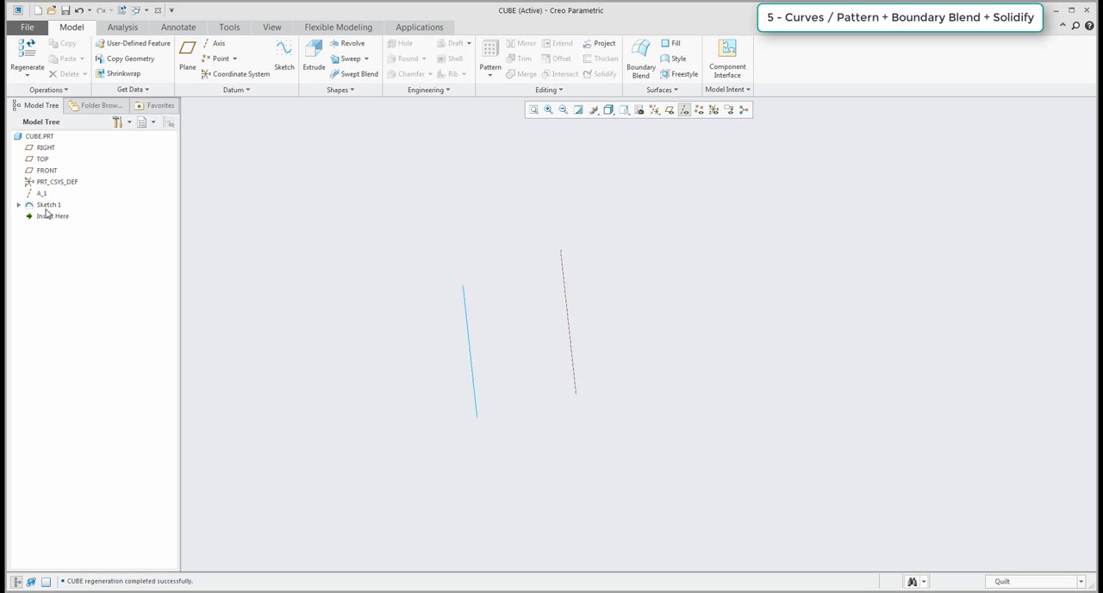
pyautogui.moveTo(43, 215)
pyautogui.mouseDown()
pyautogui.moveTo(39, 198)
pyautogui.moveTo(41, 222)
pyautogui.mouseUp()
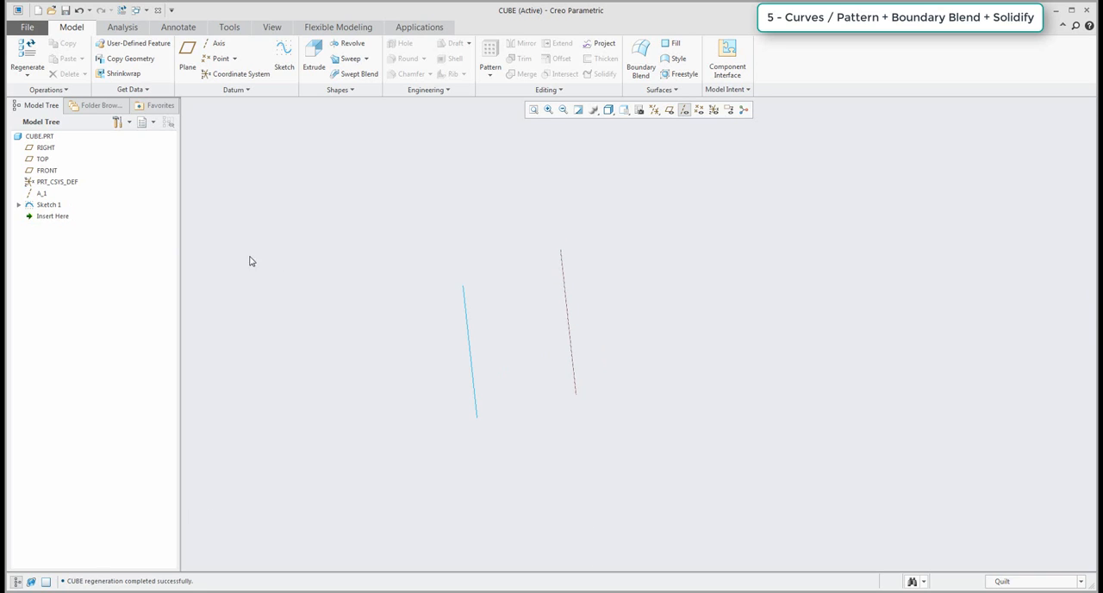
# Pattern the line sketch around the datum axis with 4 members spaced 90 degrees apart.
pyautogui.click(43, 207)
pyautogui.click(490, 50)
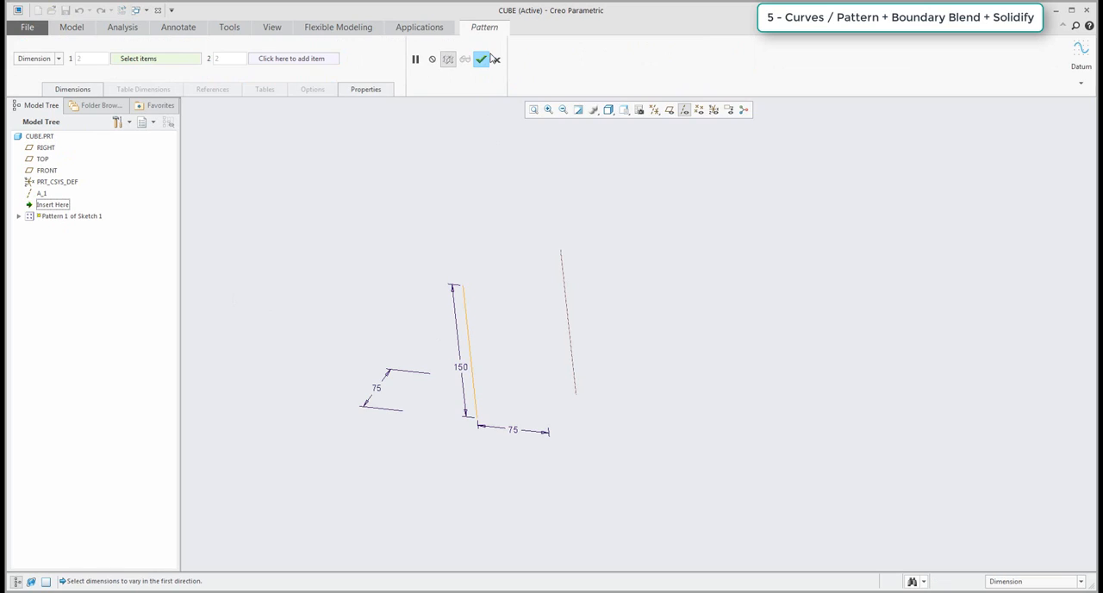
pyautogui.click(58, 62)
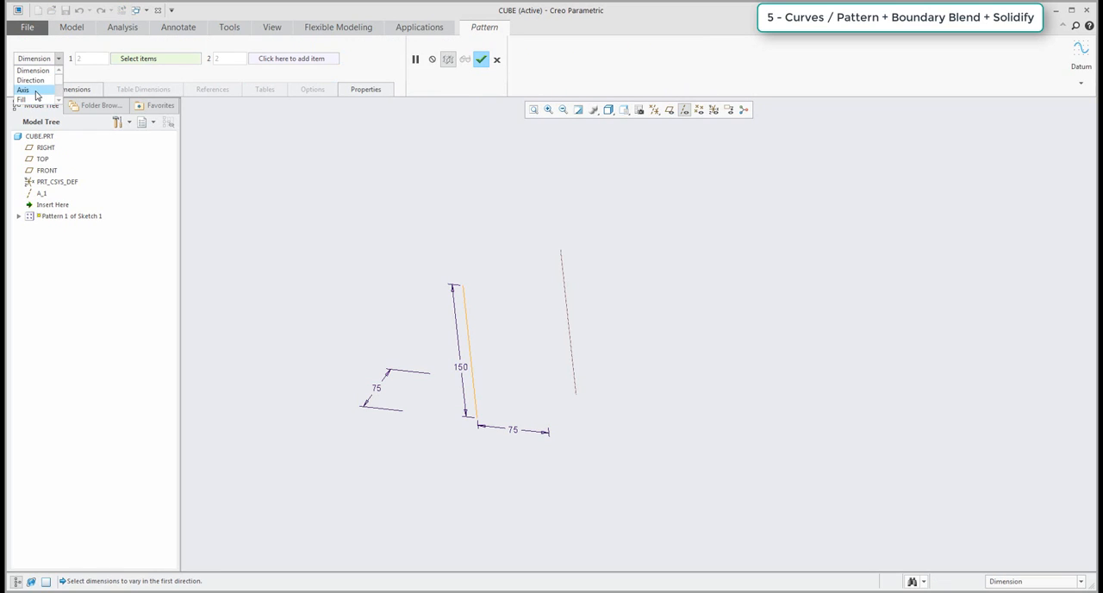
pyautogui.click(37, 90)
pyautogui.click(566, 315)
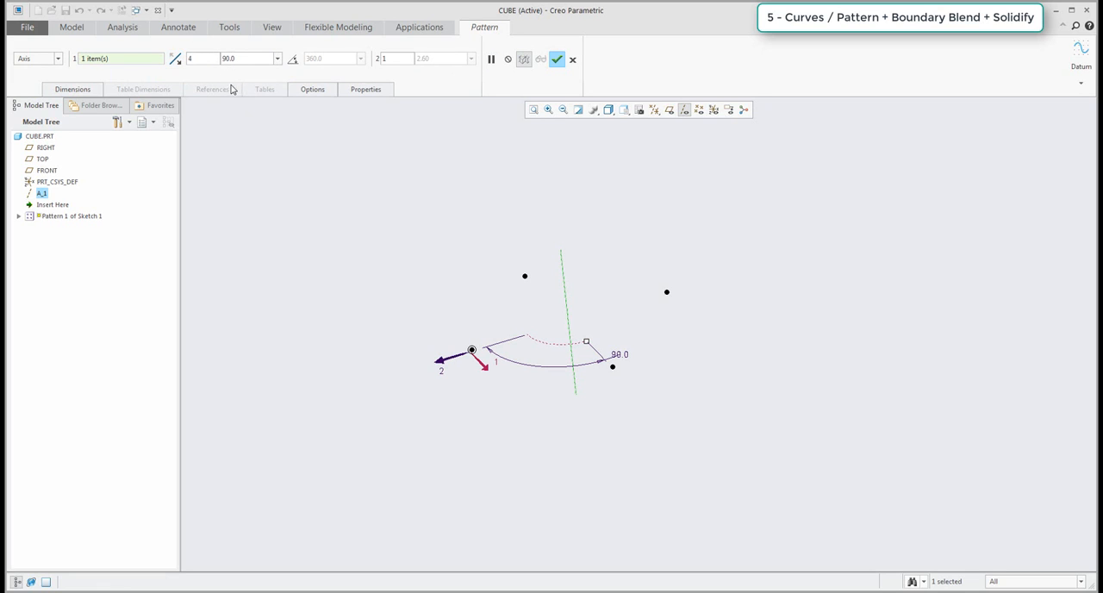
pyautogui.click(556, 58)
pyautogui.click(505, 345)
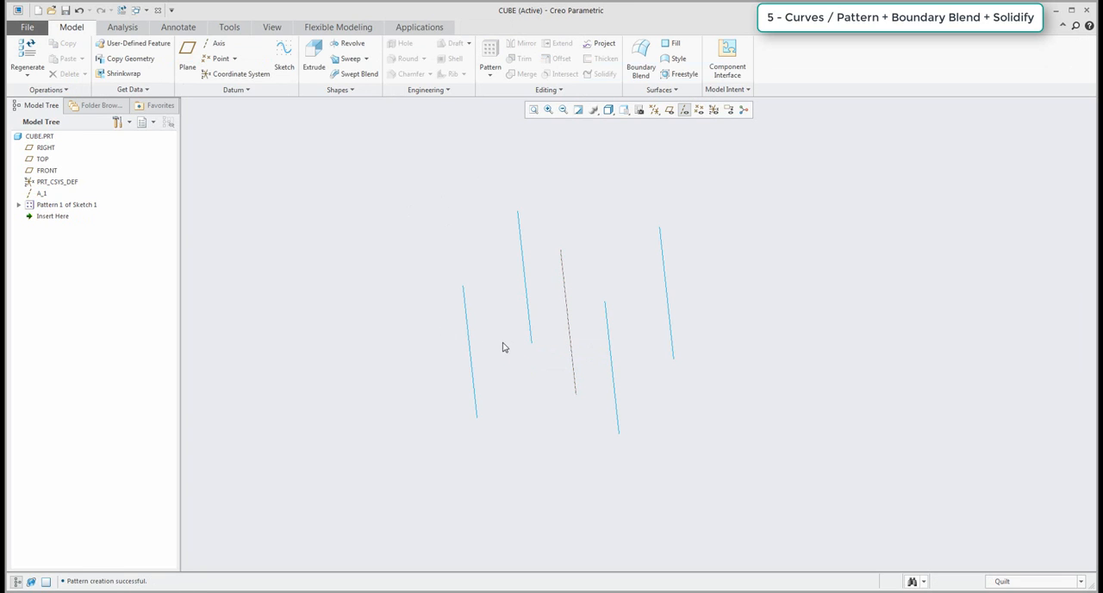
# Create a Boundary Blend surface between the two front vertical lines for the cube's front face.
pyautogui.moveTo(505, 345); pyautogui.dragTo(407, 314, button='middle')
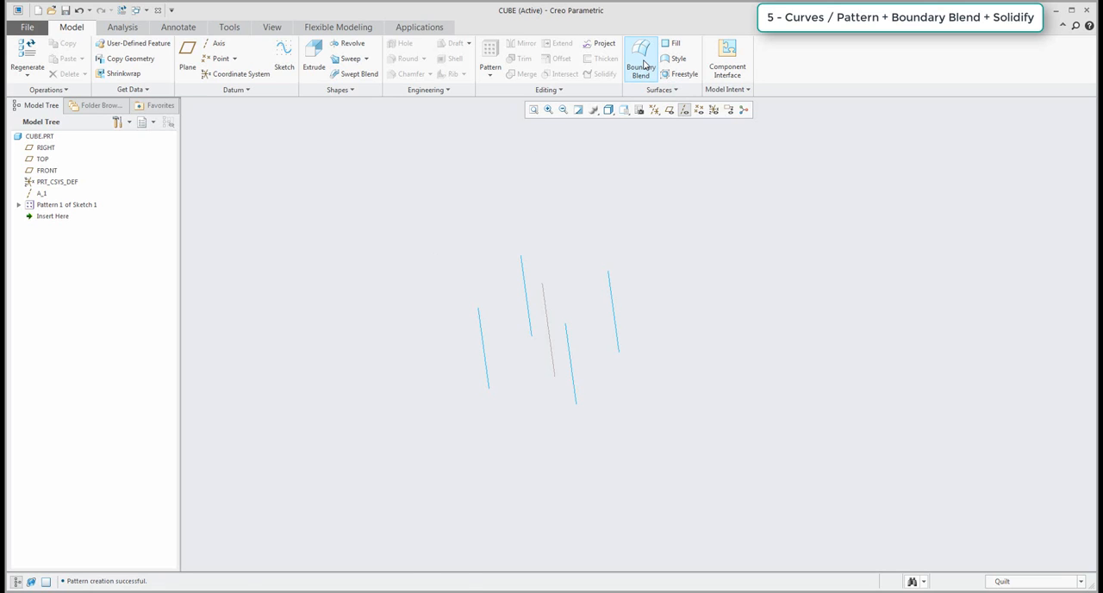
pyautogui.click(642, 62)
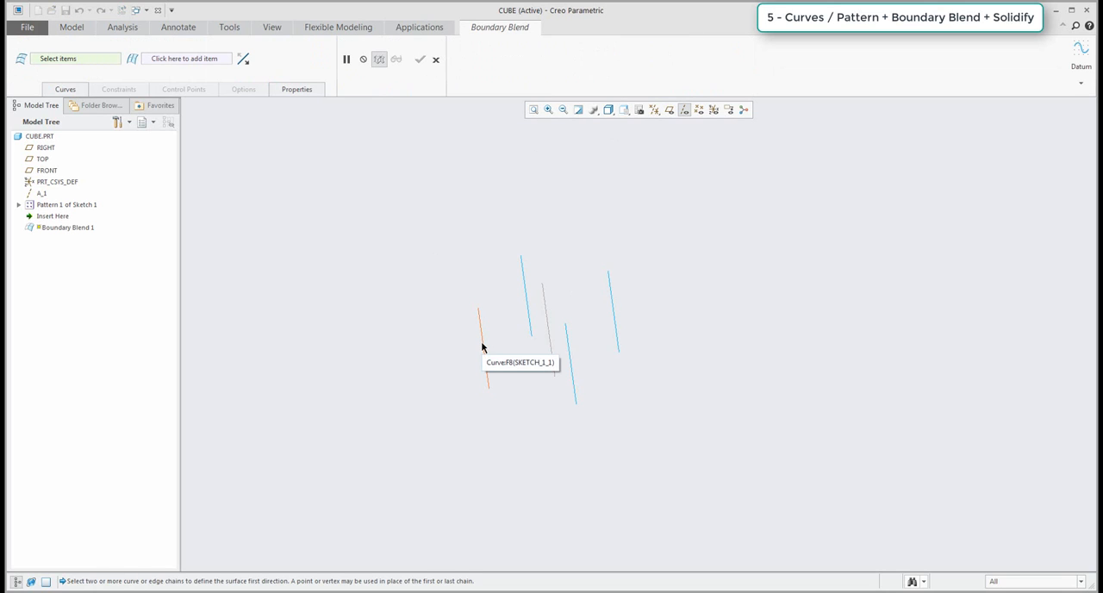
pyautogui.click(481, 346)
pyautogui.keyDown('ctrl'); pyautogui.click(569, 357); pyautogui.keyUp('ctrl')
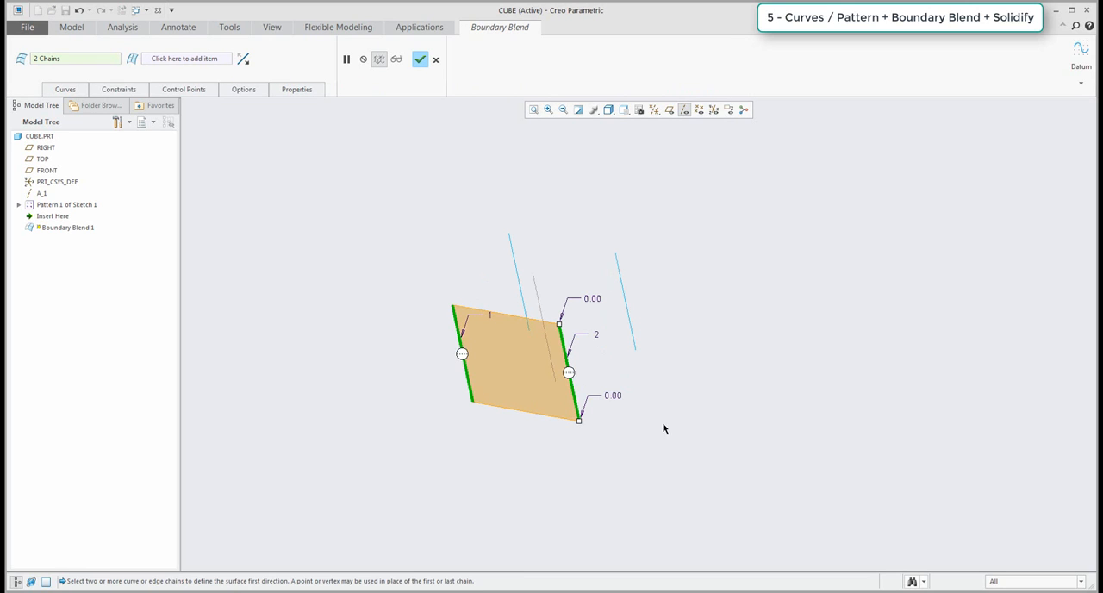
pyautogui.middleClick(569, 450)
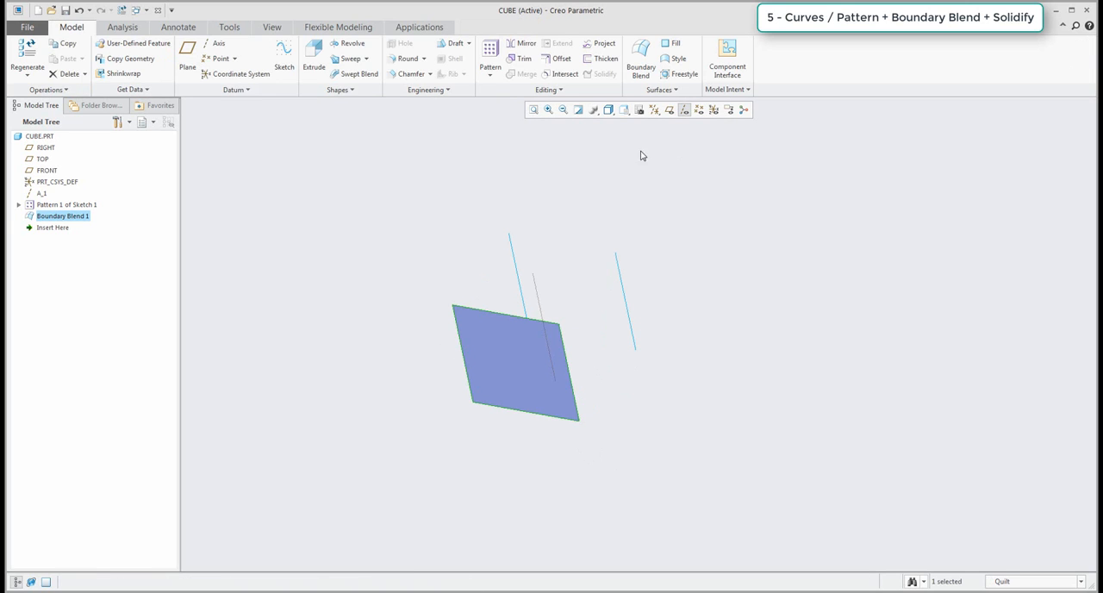
# Create a Boundary Blend between the front-right and back-right vertical lines for the cube's right side face.
pyautogui.click(642, 52)
pyautogui.click(567, 360)
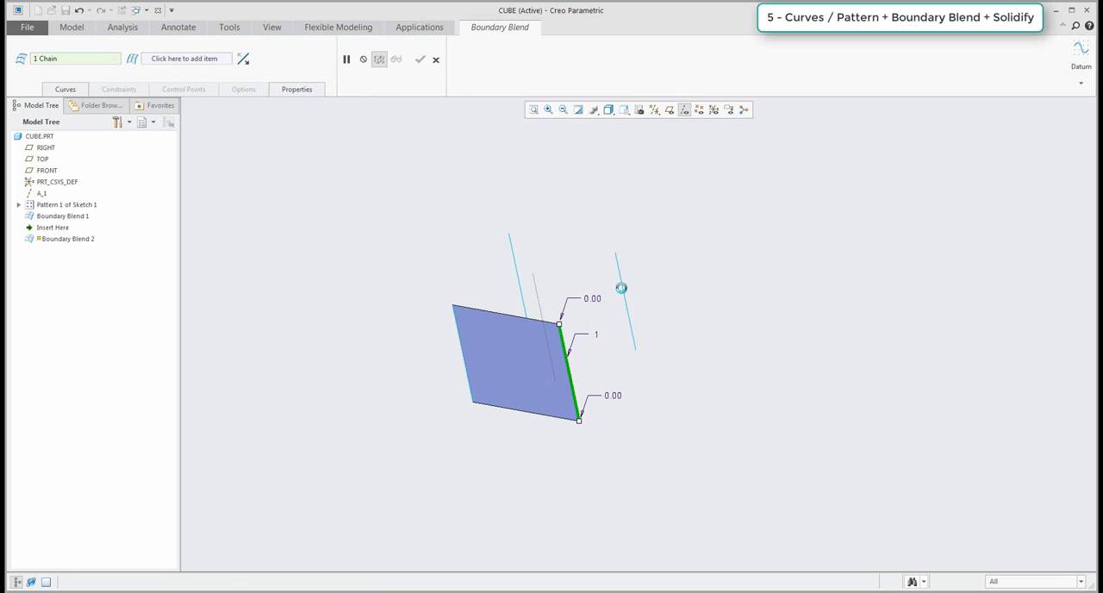
pyautogui.keyDown('ctrl'); pyautogui.click(624, 293); pyautogui.keyUp('ctrl')
pyautogui.middleClick(650, 302)
# Create a Boundary Blend between the back-right and back-left vertical lines for the cube's back face.
pyautogui.click(641, 57)
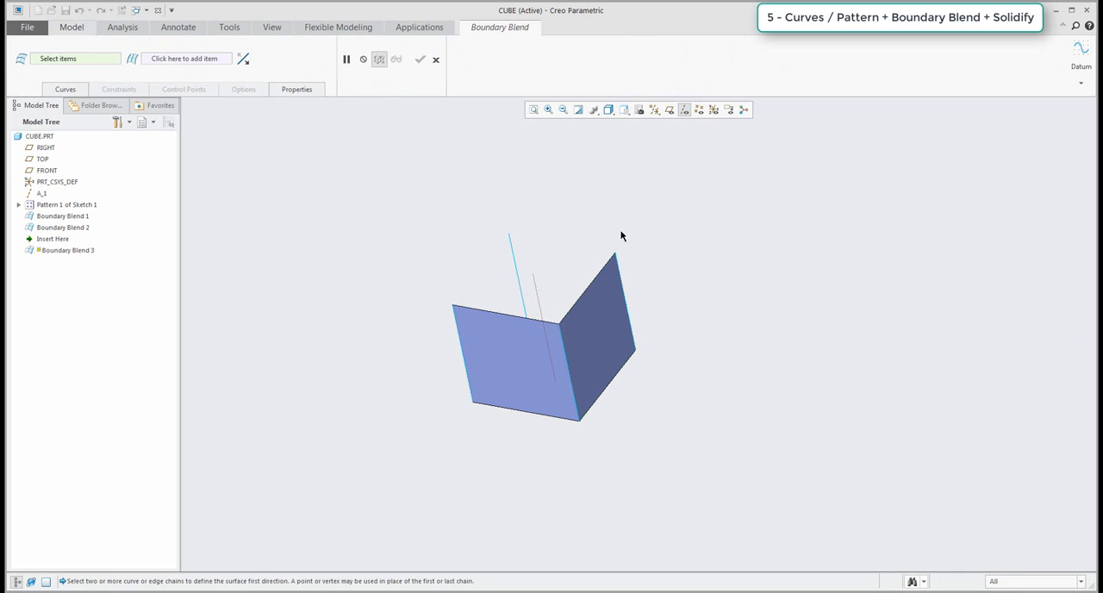
pyautogui.click(621, 284)
pyautogui.keyDown('ctrl'); pyautogui.click(515, 262); pyautogui.keyUp('ctrl')
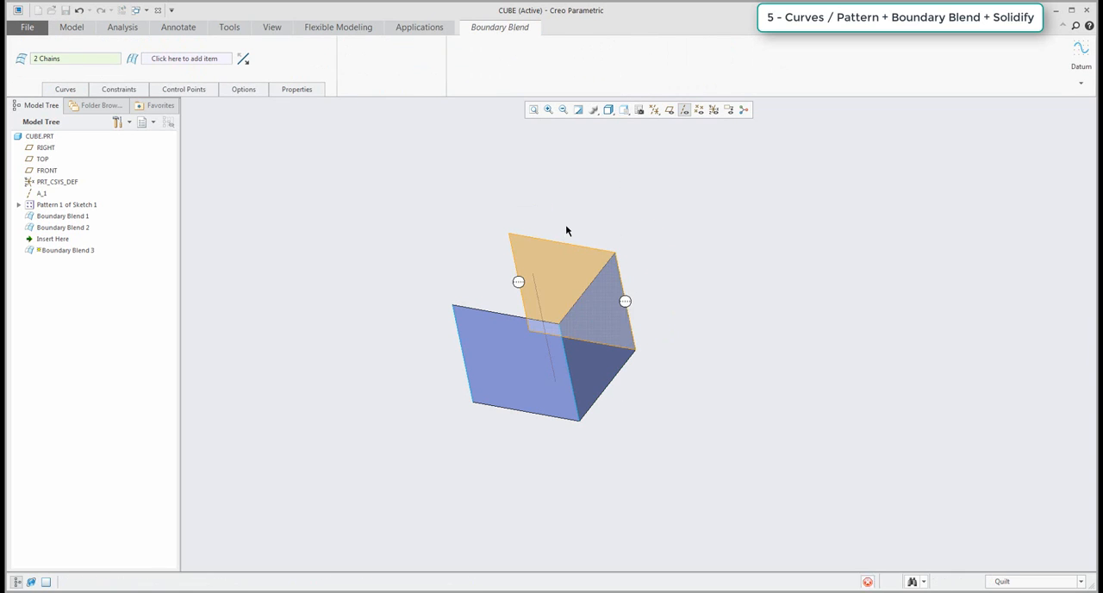
pyautogui.middleClick(565, 226)
# Create a Boundary Blend between the back-left and front-left vertical lines for the cube's left side face.
pyautogui.click(641, 57)
pyautogui.click(512, 261)
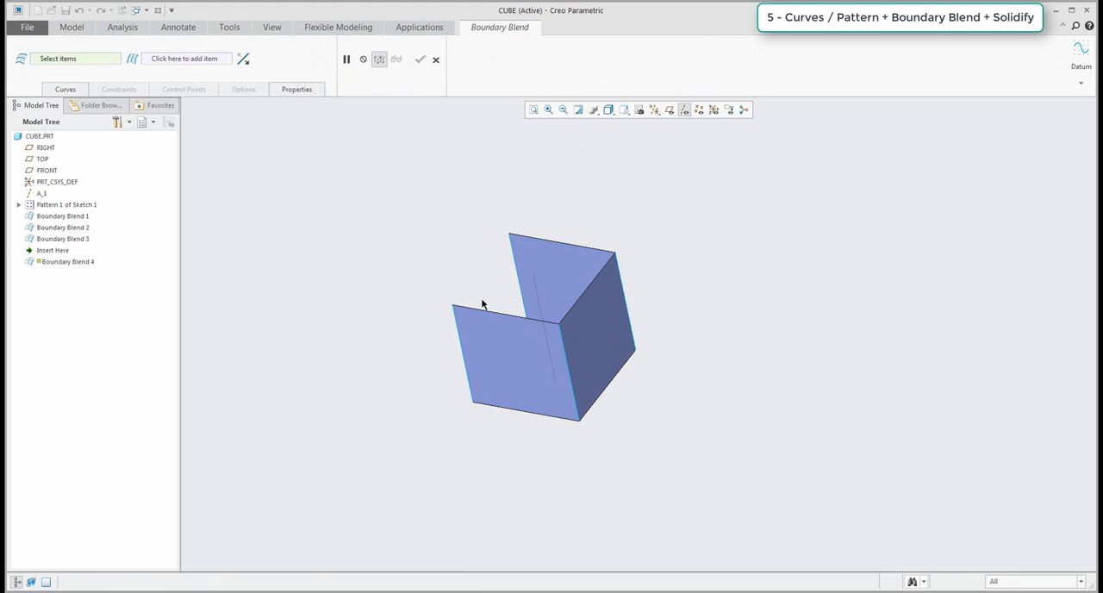
pyautogui.keyDown('ctrl'); pyautogui.click(457, 340); pyautogui.keyUp('ctrl')
pyautogui.middleClick(391, 295)
# Close the cube's top with a Boundary Blend between the upper edges of the front and back faces.
pyautogui.click(646, 62)
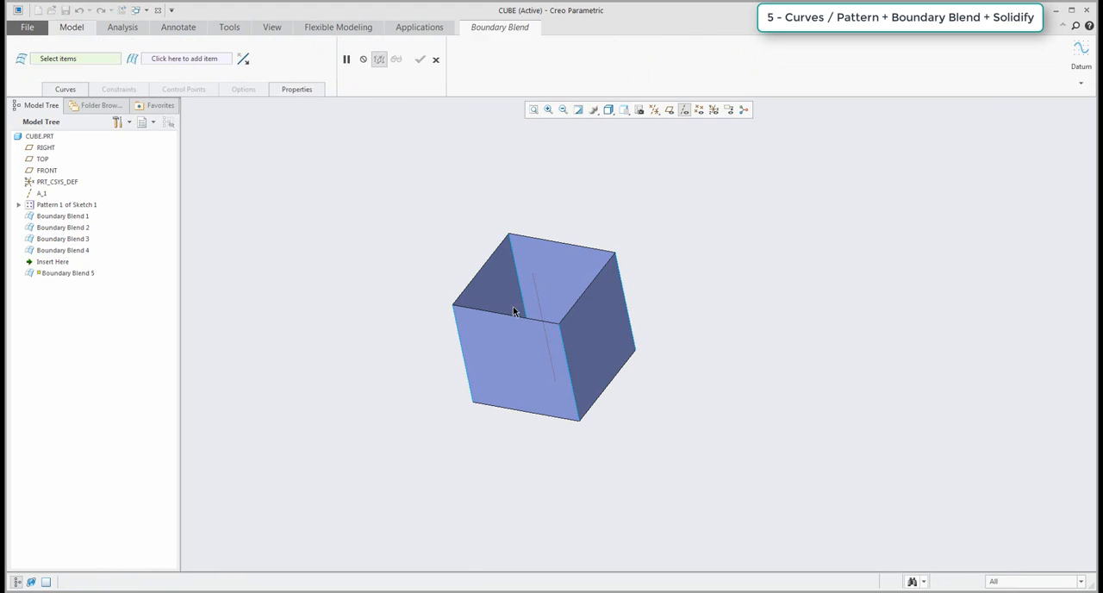
pyautogui.click(530, 318)
pyautogui.keyDown('ctrl'); pyautogui.click(577, 247); pyautogui.keyUp('ctrl')
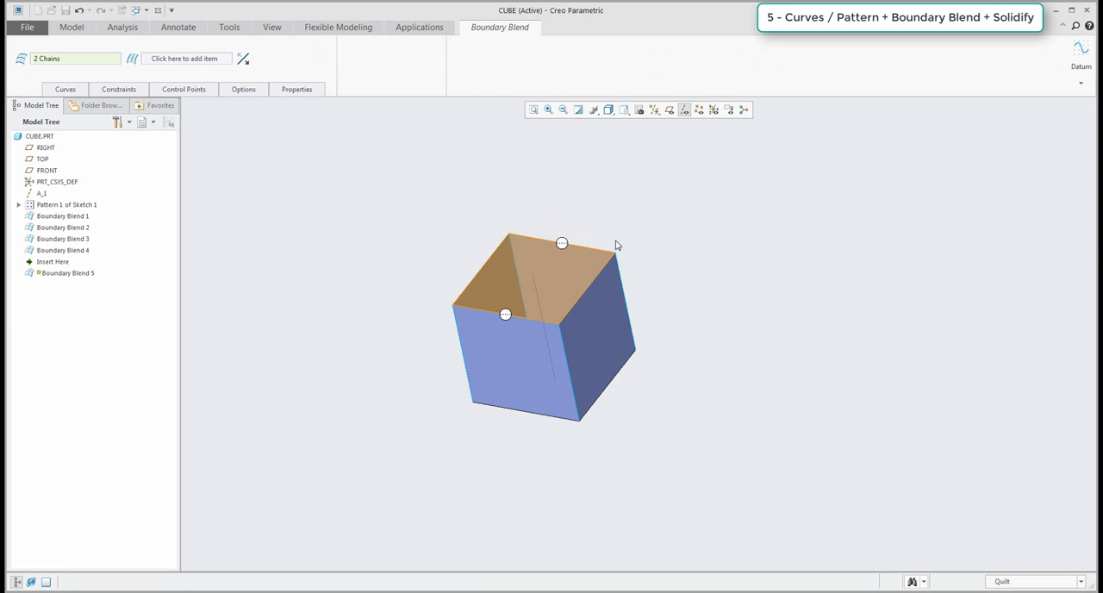
pyautogui.middleClick(615, 248)
# Close the cube's bottom with a Boundary Blend between the lower edges of the two side faces.
pyautogui.moveTo(540, 350); pyautogui.dragTo(467, 185, button='middle')
pyautogui.click(640, 62)
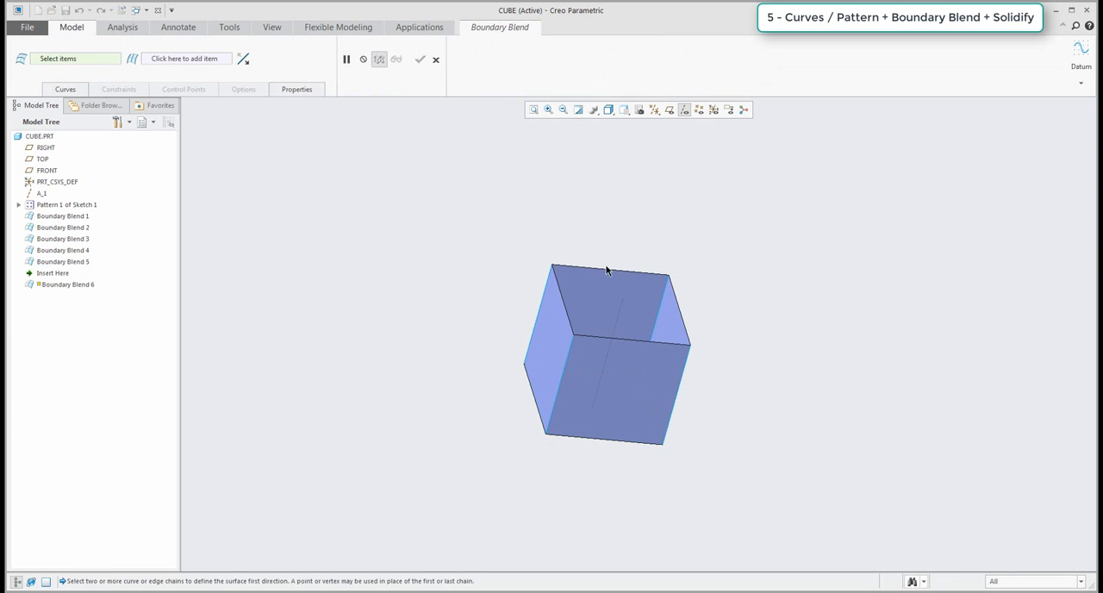
pyautogui.click(565, 301)
pyautogui.keyDown('ctrl'); pyautogui.click(678, 308); pyautogui.keyUp('ctrl')
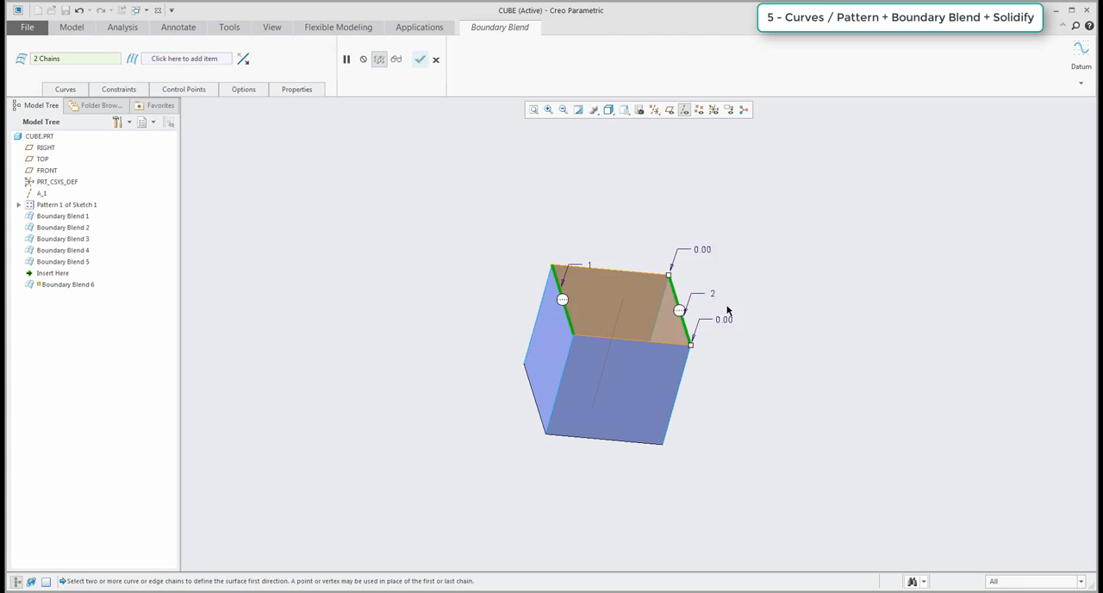
pyautogui.middleClick(729, 311)
# Merge all six Boundary Blend surfaces into a single quilt.
pyautogui.moveTo(731, 314); pyautogui.dragTo(784, 426, button='middle')
pyautogui.click(62, 216)
pyautogui.keyDown('shift'); pyautogui.click(78, 273); pyautogui.keyUp('shift')
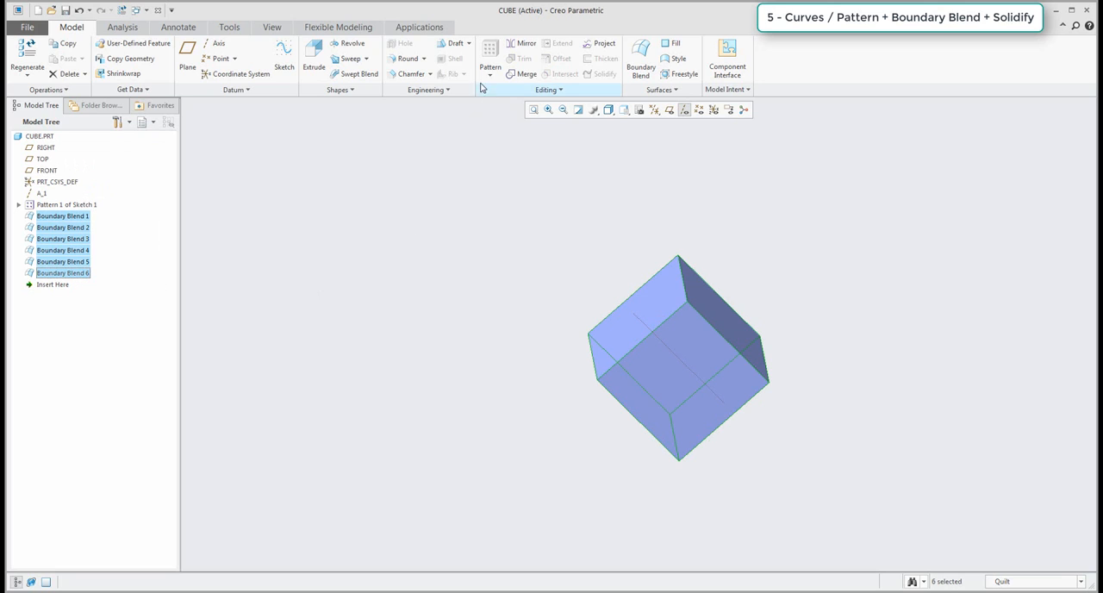
pyautogui.click(522, 73)
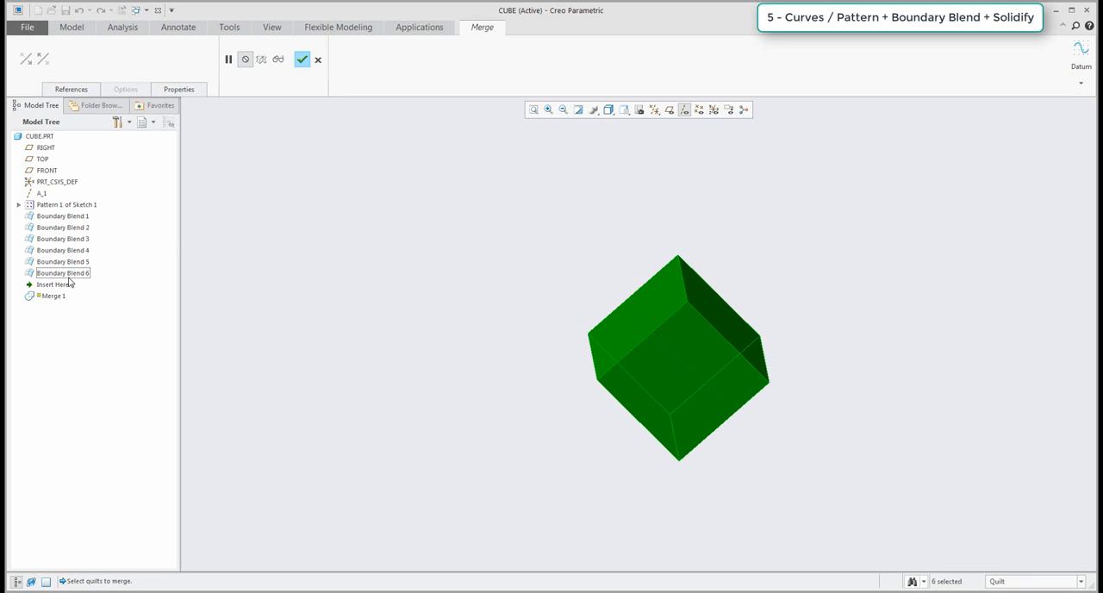
pyautogui.click(318, 60)
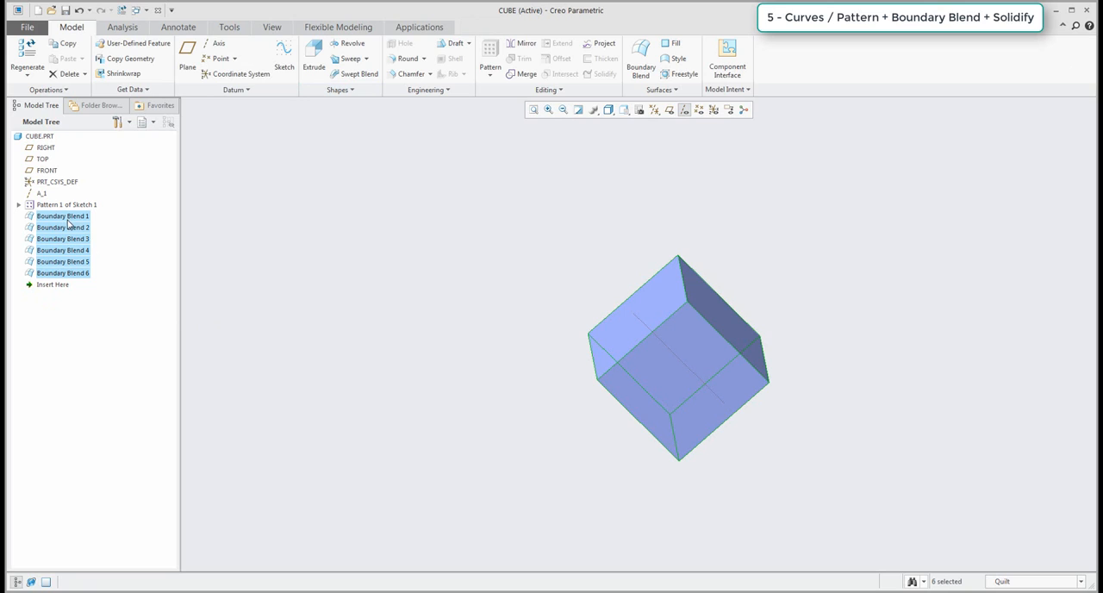
pyautogui.click(521, 74)
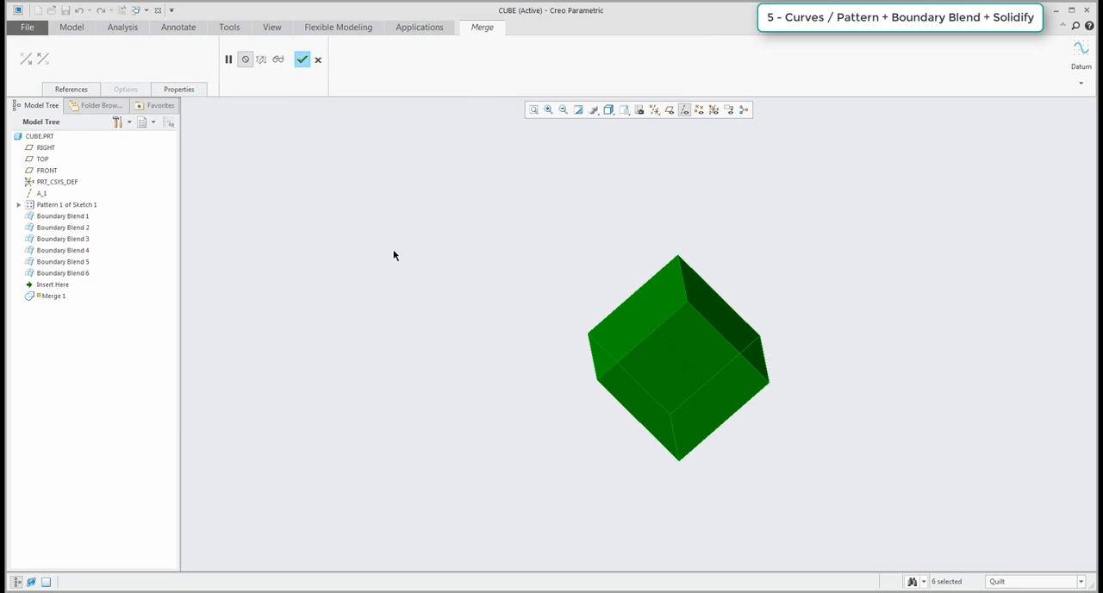
pyautogui.click(74, 91)
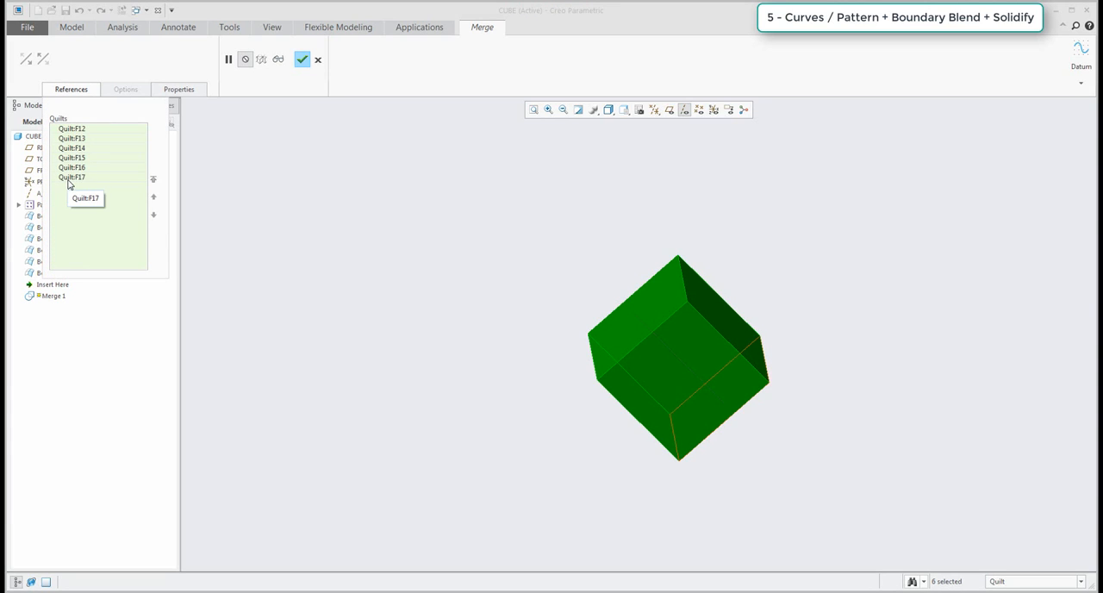
pyautogui.click(301, 59)
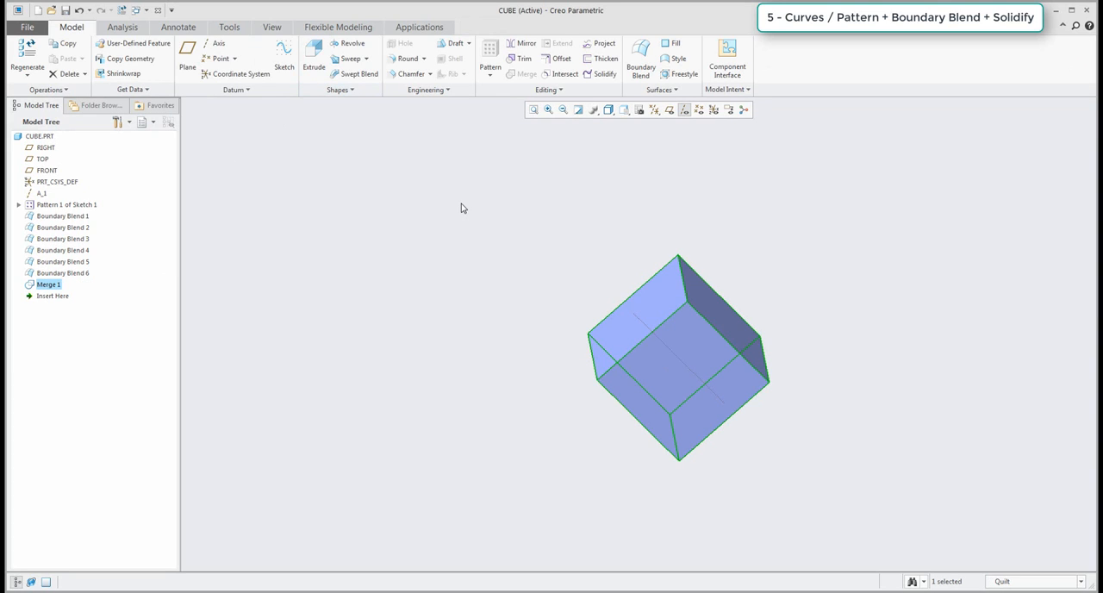
# Solidify the merged cube quilt into solid geometry.
pyautogui.click(832, 385)
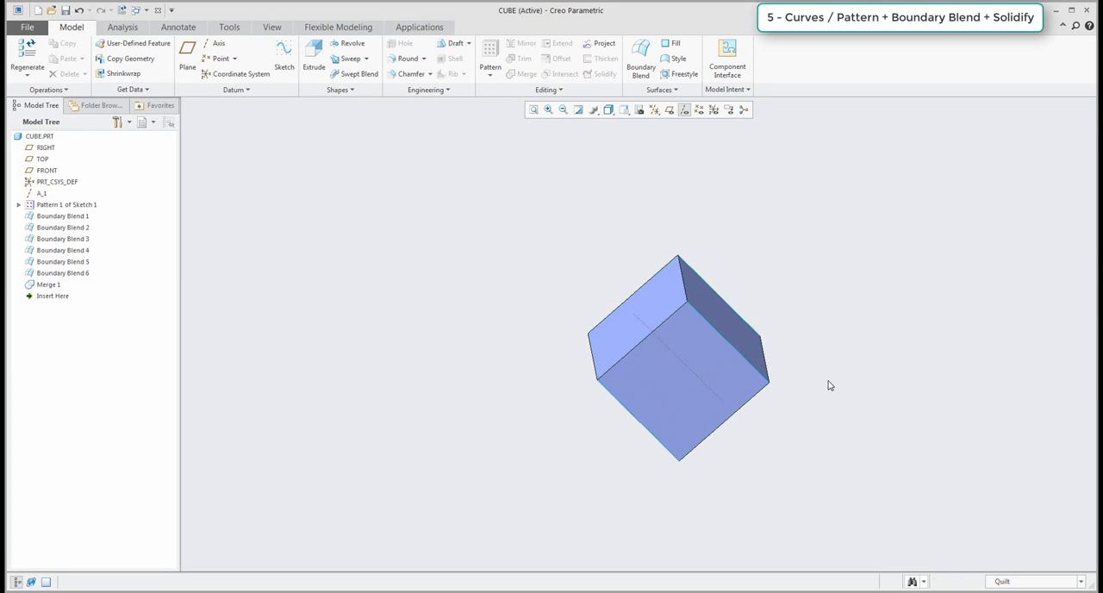
pyautogui.click(680, 367)
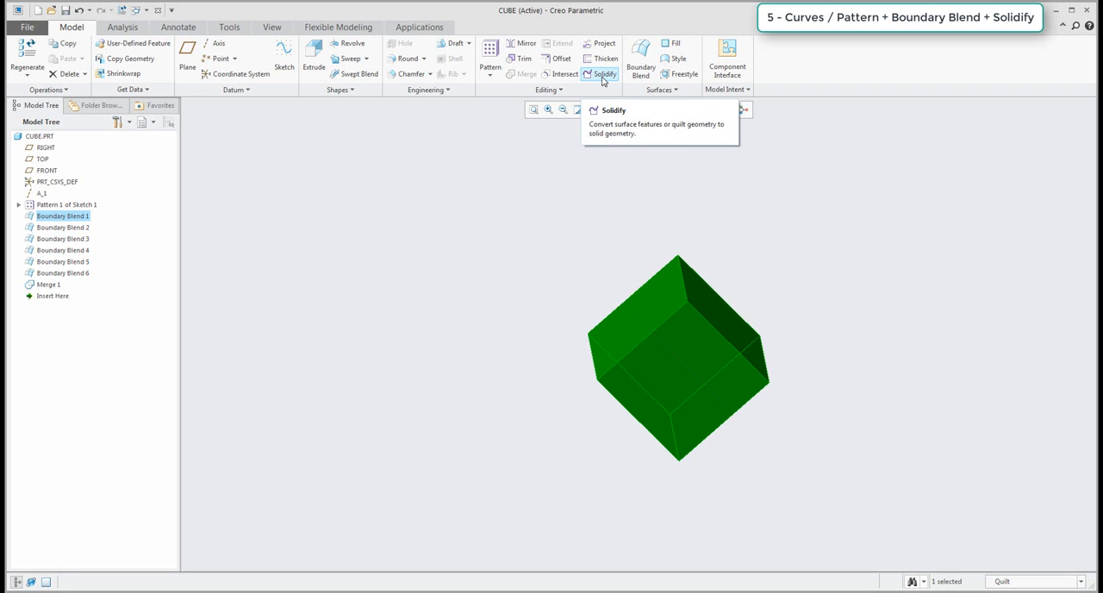
pyautogui.click(604, 76)
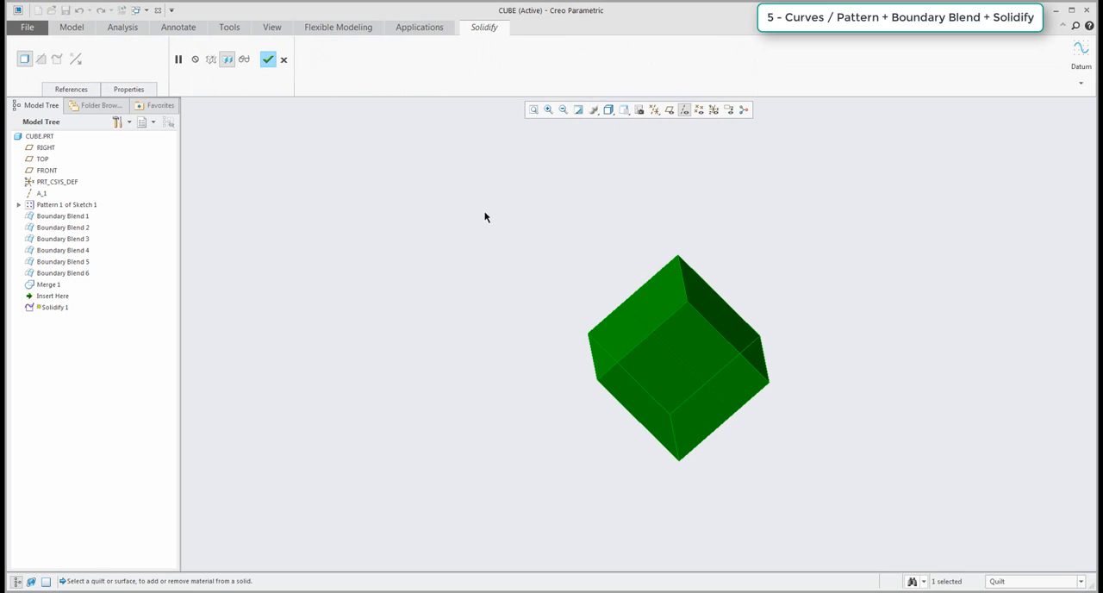
pyautogui.click(268, 60)
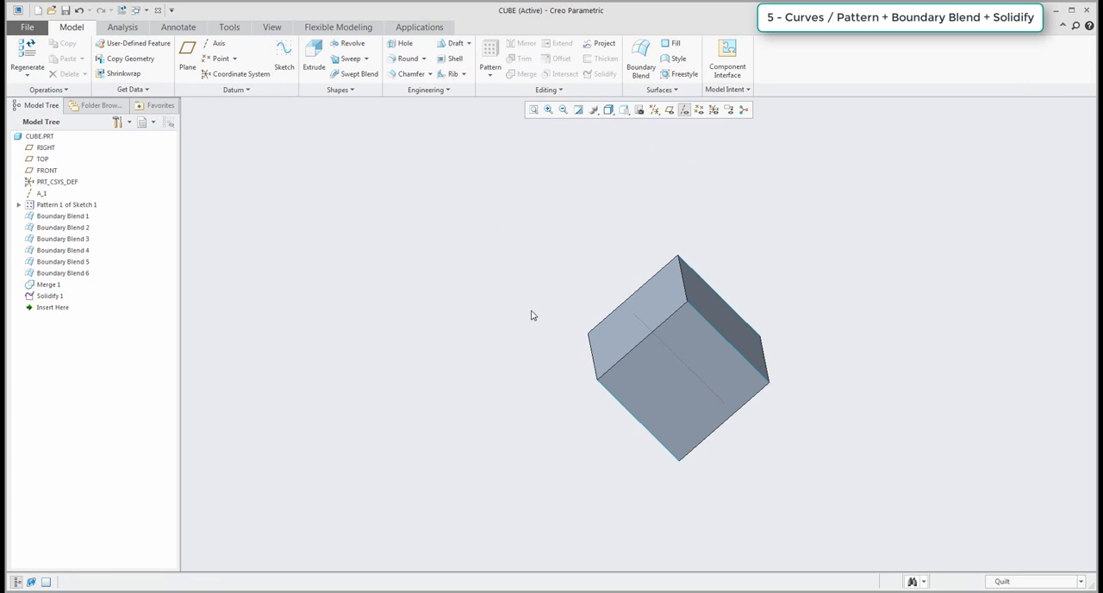
pyautogui.moveTo(529, 315)
pyautogui.mouseDown(button='middle')
pyautogui.moveTo(505, 320)
pyautogui.moveTo(615, 307)
pyautogui.moveTo(519, 357)
pyautogui.moveTo(572, 274)
pyautogui.moveTo(564, 324)
pyautogui.moveTo(561, 312)
pyautogui.mouseUp(button='middle')
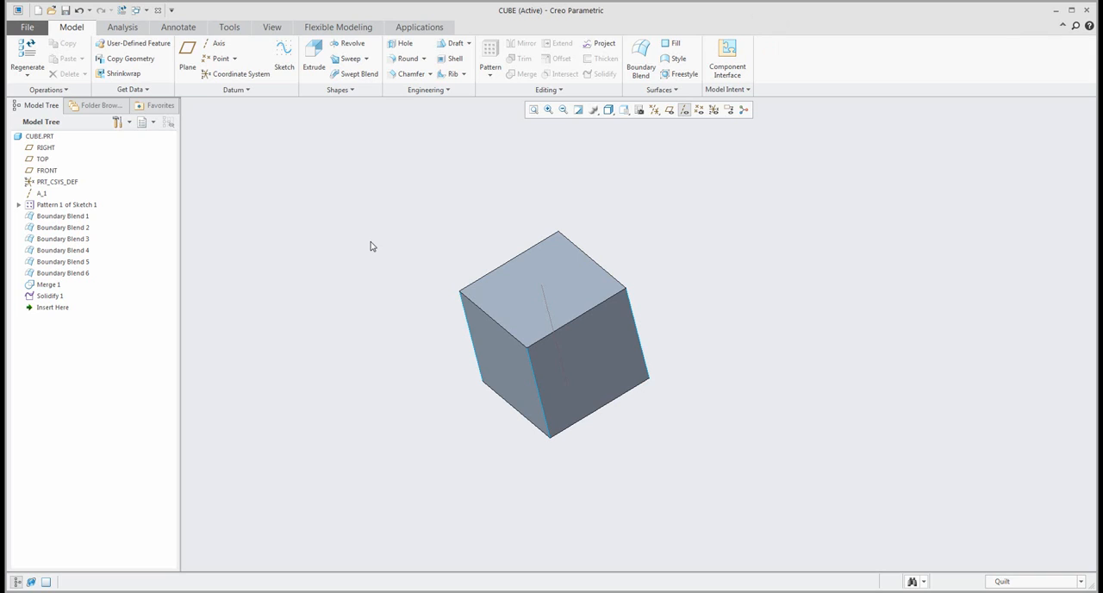
# Delete the sketch pattern, all Boundary Blends, the merge, the solidify feature and the datum axis, keeping only the default datums.
pyautogui.click(64, 207)
pyautogui.keyDown('shift'); pyautogui.click(53, 295); pyautogui.keyUp('shift')
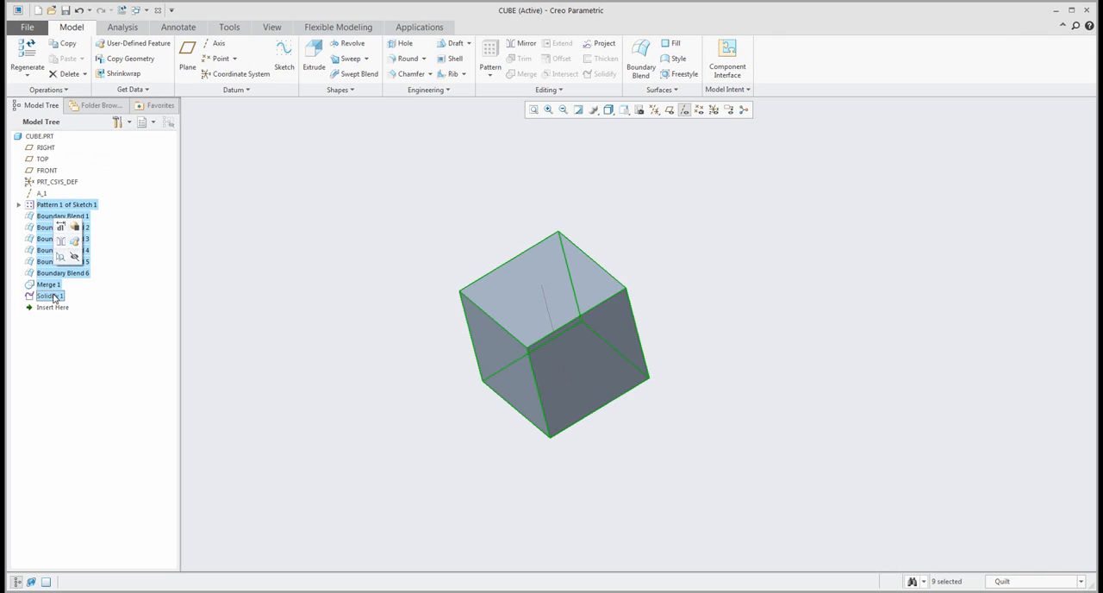
pyautogui.press('Delete')
pyautogui.click(534, 317)
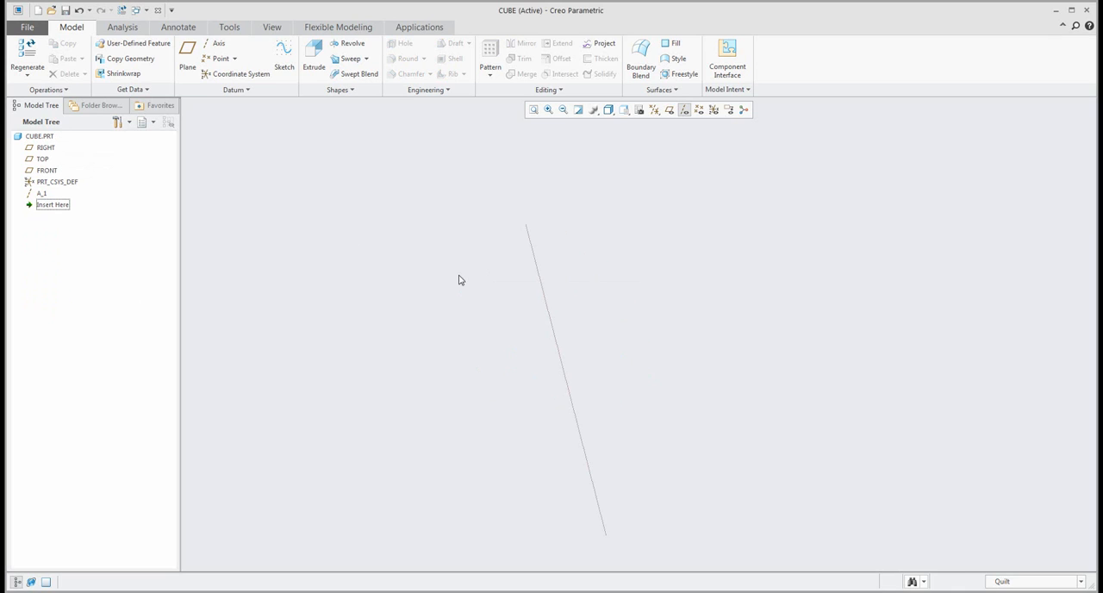
pyautogui.click(41, 194)
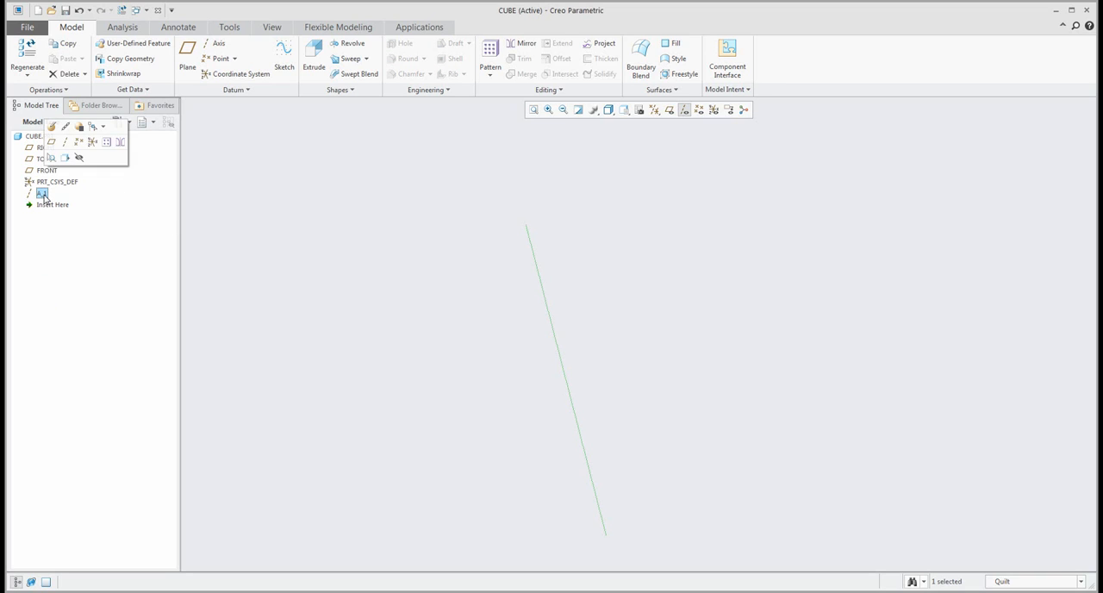
pyautogui.press('Delete')
pyautogui.click(532, 317)
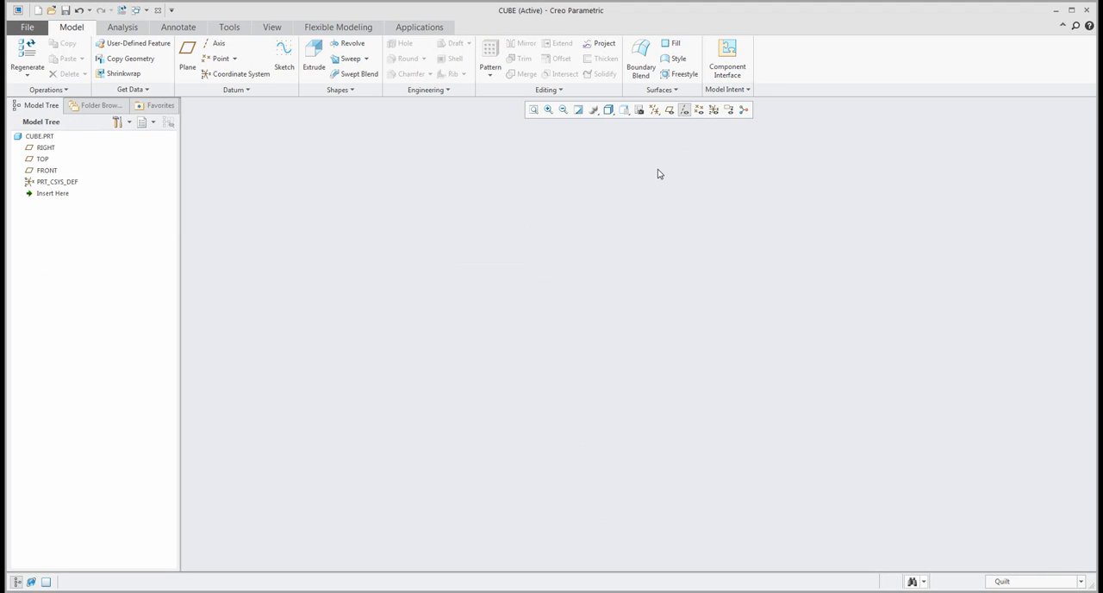
# Show the datum planes and start an Extrude on the FRONT plane, sketching a square about 82 mm wide with one corner at the origin.
pyautogui.click(670, 110)
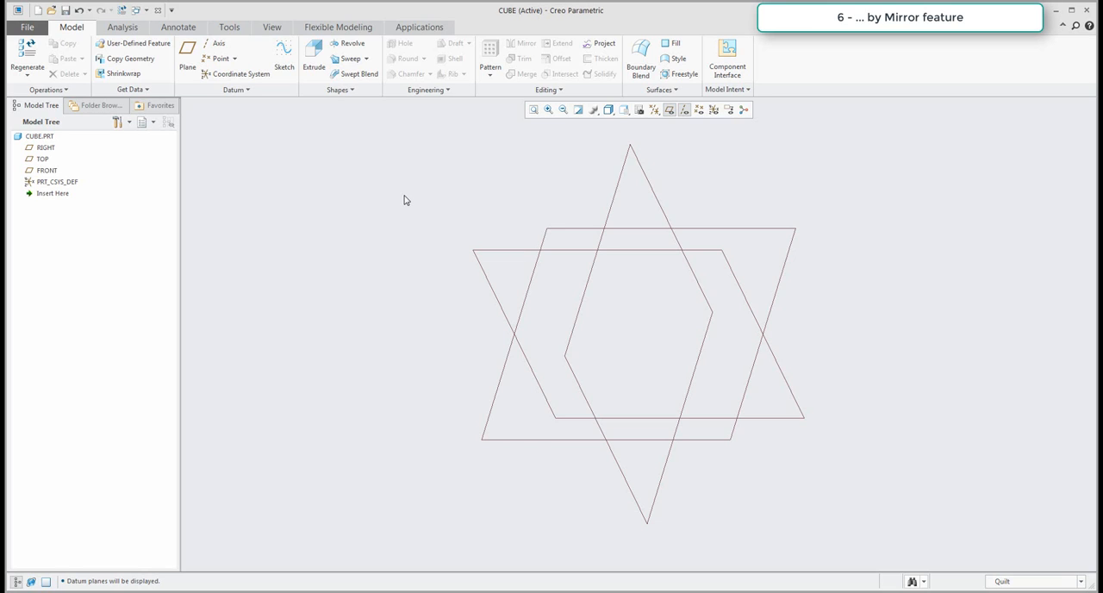
pyautogui.click(311, 58)
pyautogui.click(567, 251)
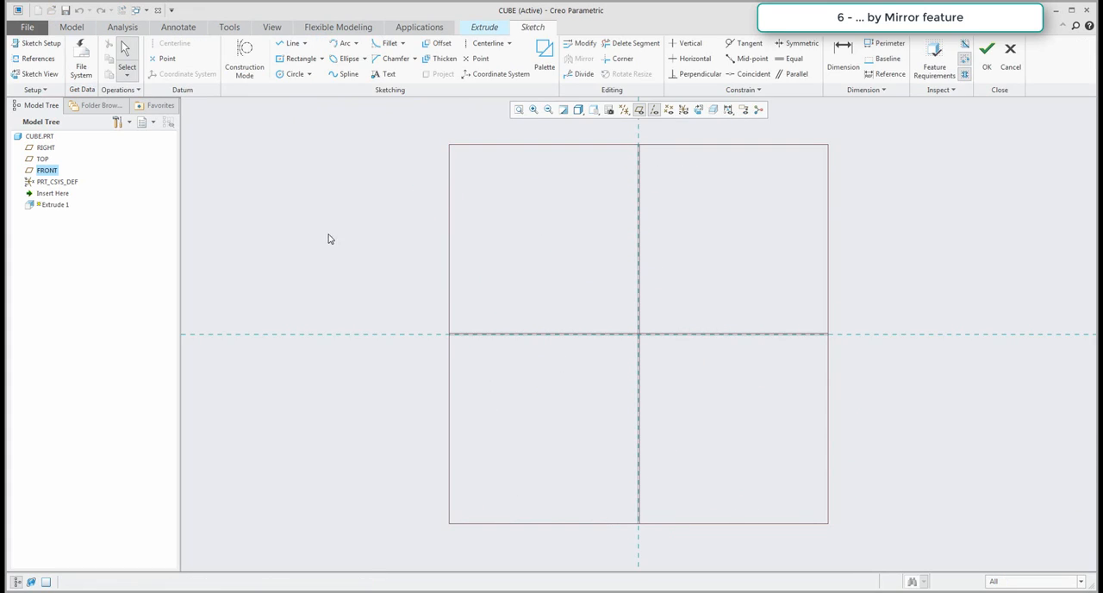
pyautogui.click(321, 58)
pyautogui.click(306, 73)
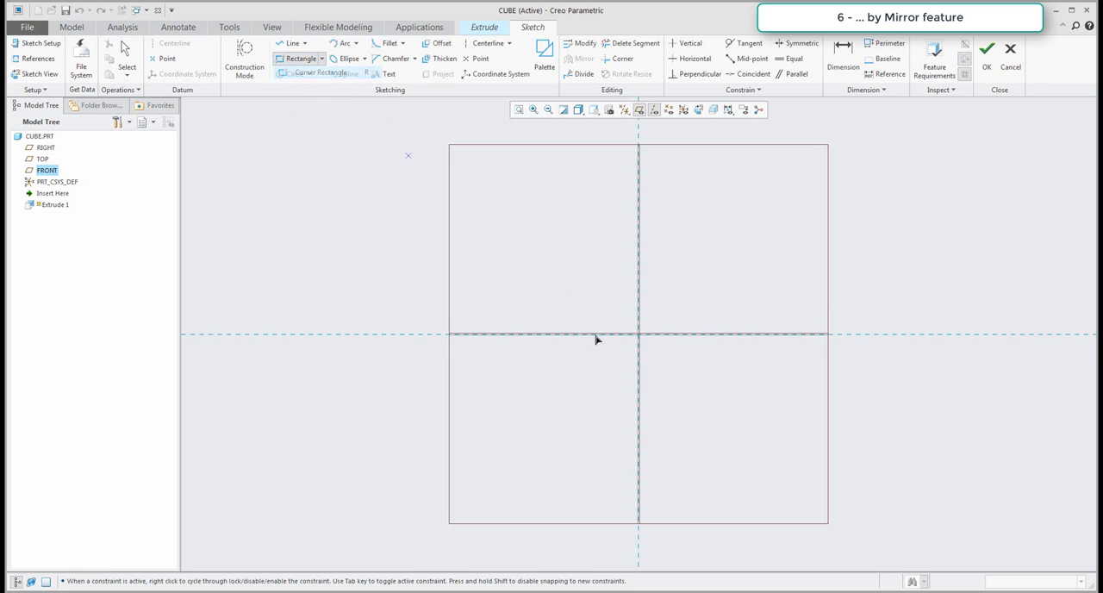
pyautogui.click(637, 335)
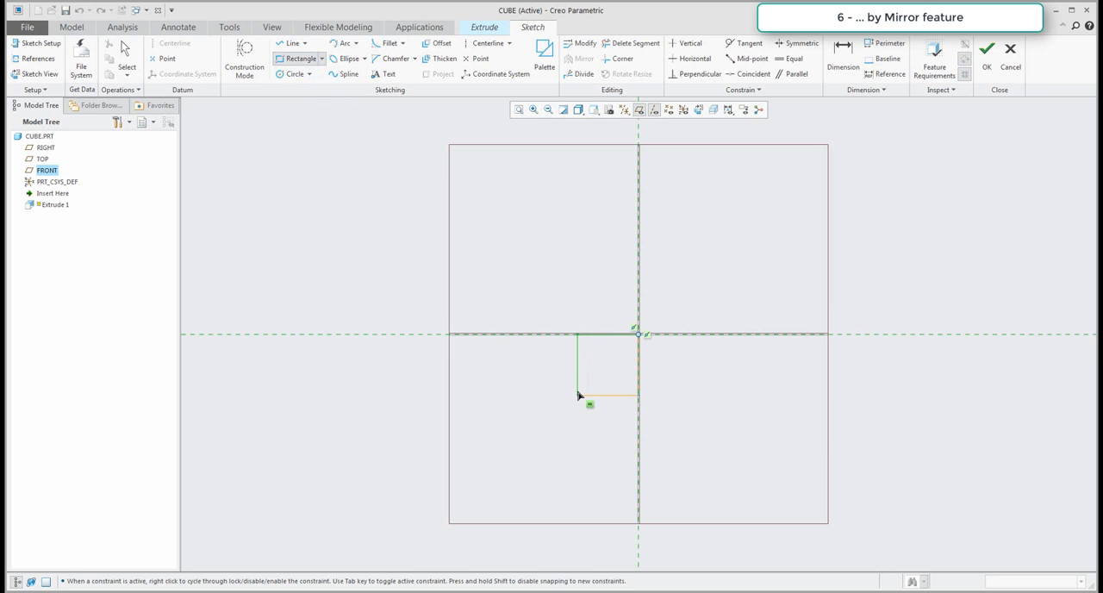
pyautogui.click(578, 395)
pyautogui.middleClick(541, 382)
# Set the square's side length to 75 mm and finish the sketch.
pyautogui.moveTo(618, 343); pyautogui.dragTo(605, 460)
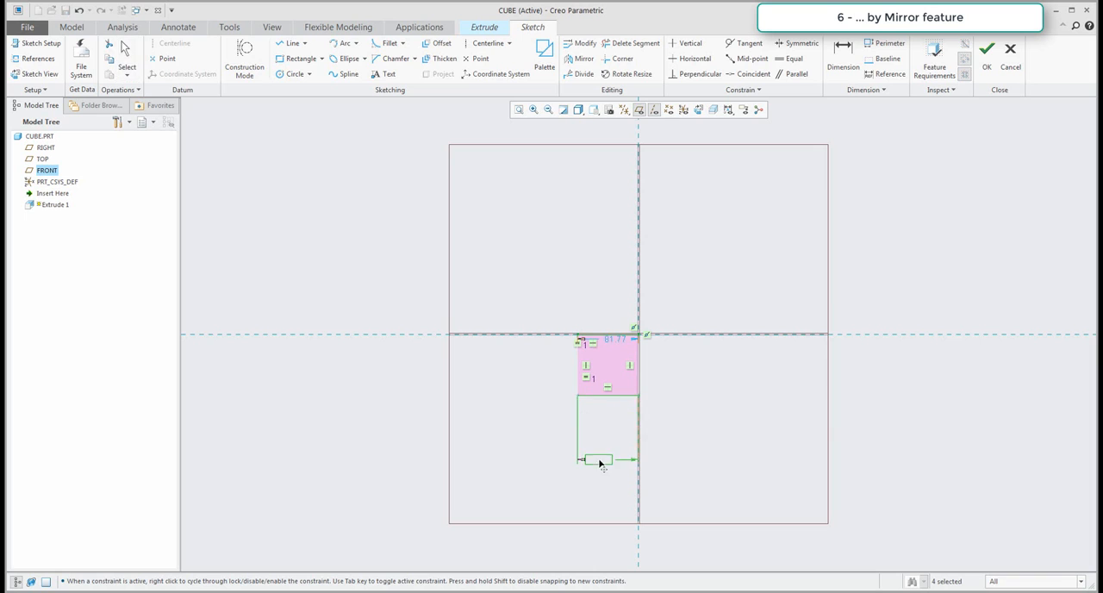
pyautogui.doubleClick(603, 458)
pyautogui.write('75')
pyautogui.press('Return')
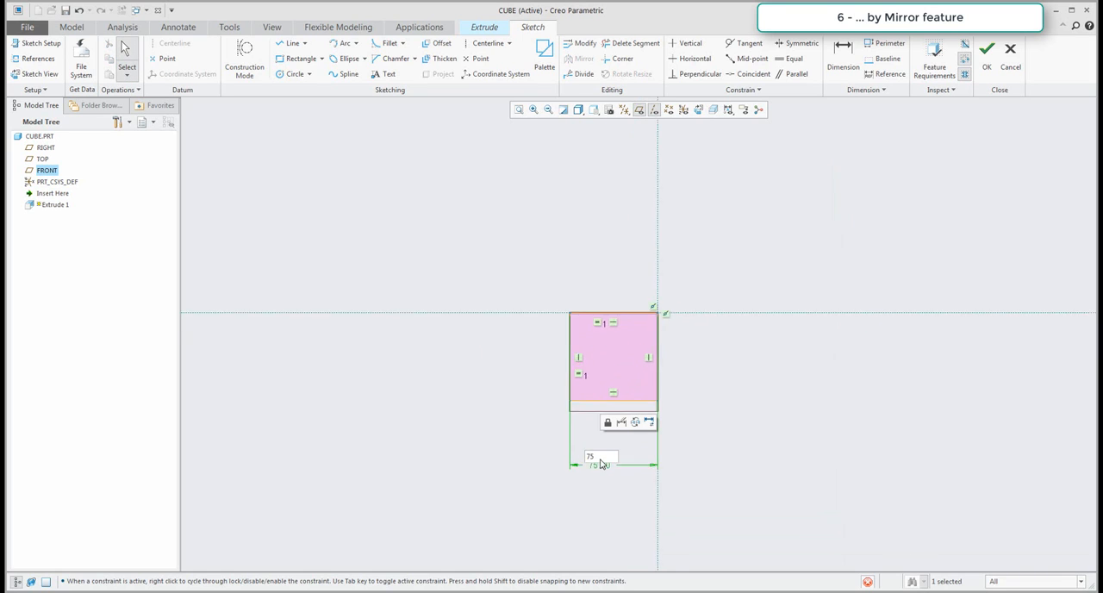
pyautogui.moveTo(601, 303)
pyautogui.mouseDown(button='middle')
pyautogui.moveTo(588, 284)
pyautogui.moveTo(591, 336)
pyautogui.mouseUp(button='middle')
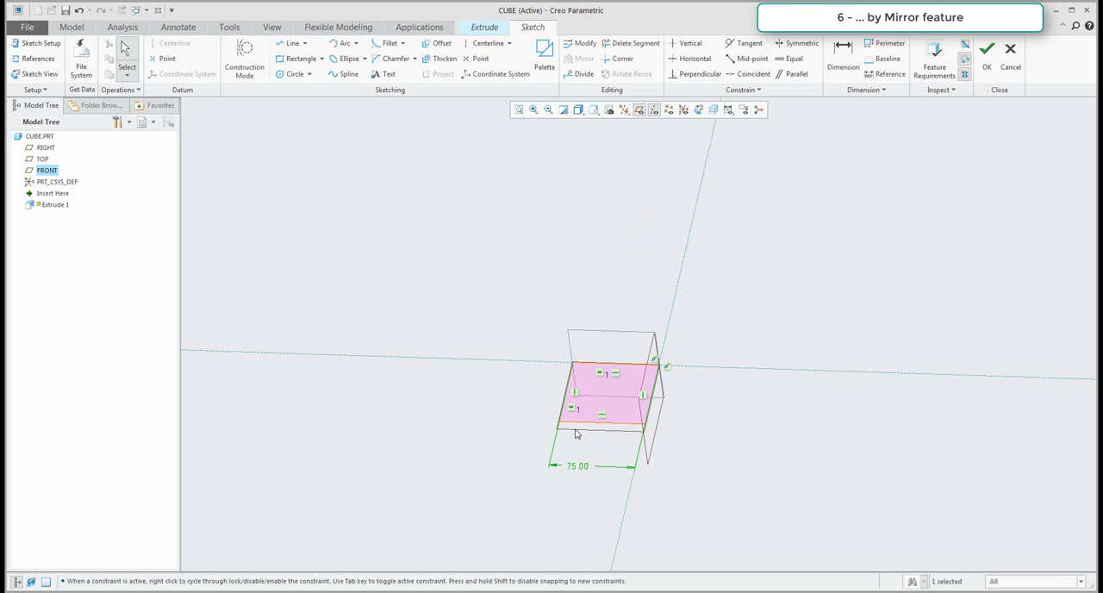
pyautogui.click(987, 53)
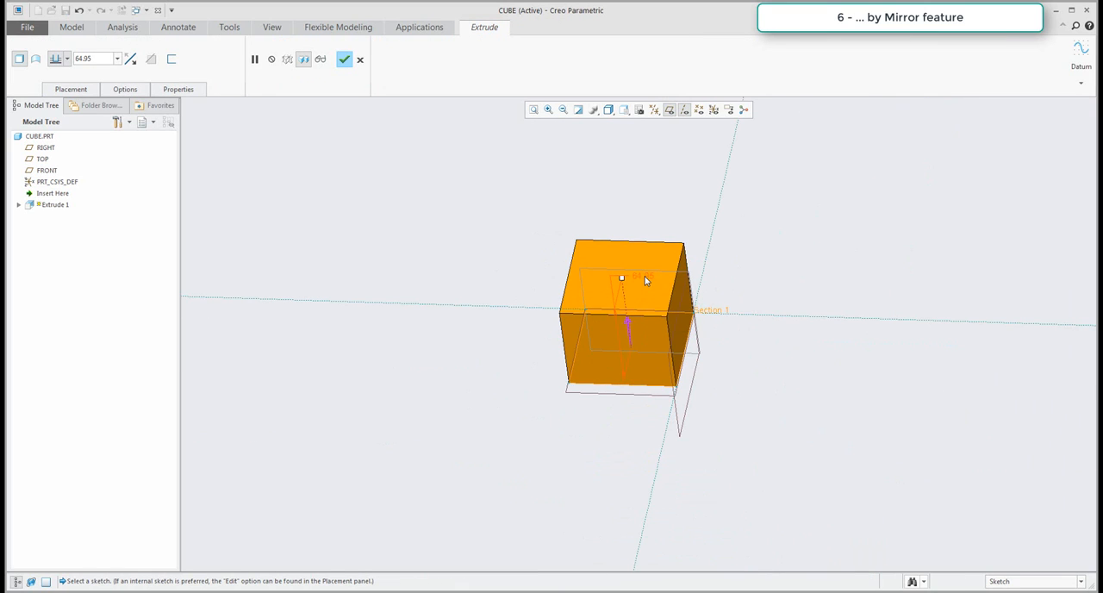
# Extrude the square section to a depth of 75 mm and complete the feature.
pyautogui.doubleClick(643, 276)
pyautogui.write('75')
pyautogui.press('Return')
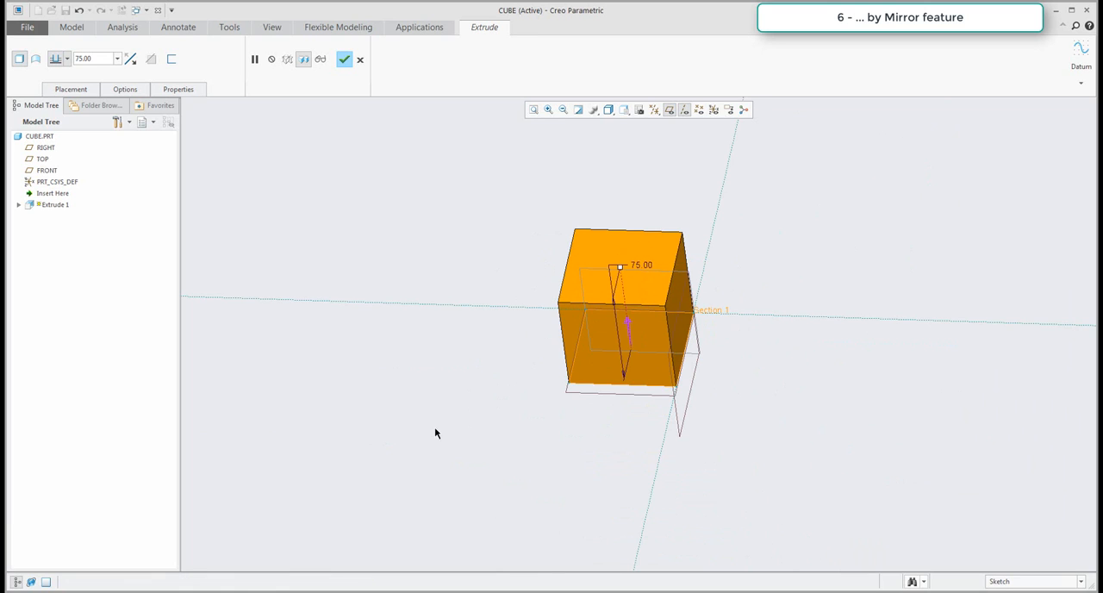
pyautogui.middleClick(449, 415)
pyautogui.scroll(-2, 465, 398)
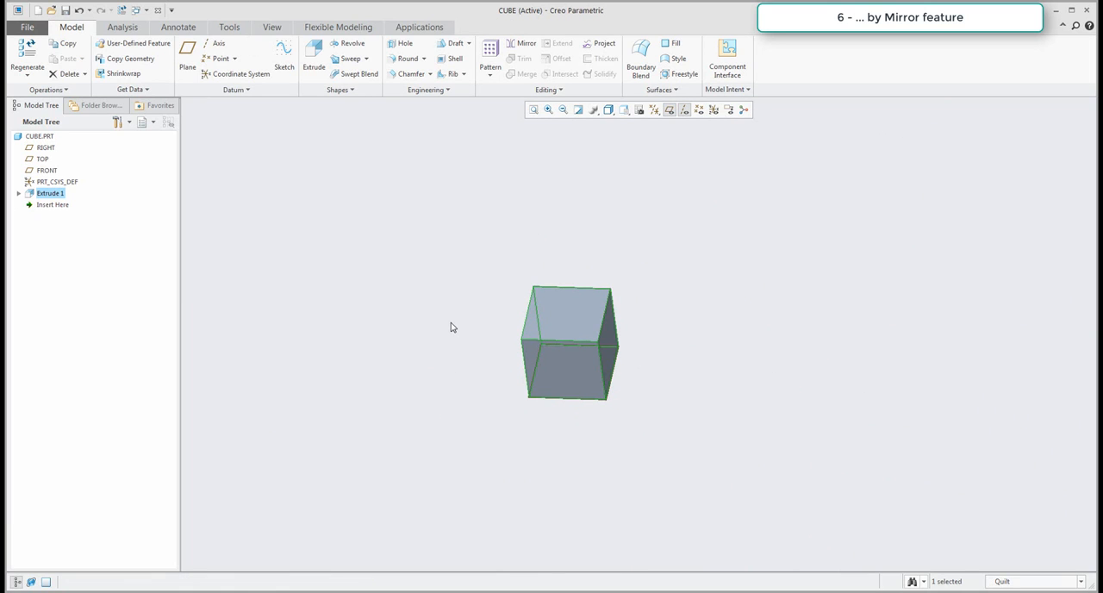
pyautogui.click(560, 219)
pyautogui.moveTo(554, 221); pyautogui.dragTo(536, 220, button='middle')
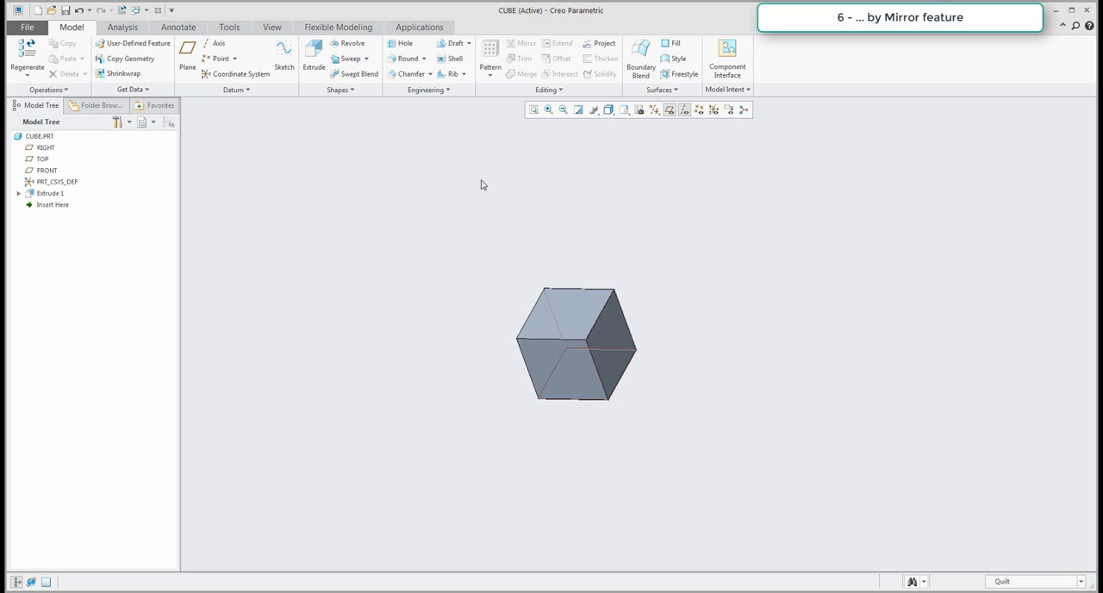
# Hide the datum planes and axes, and mirror the whole part about the small cube's side face.
pyautogui.click(670, 109)
pyautogui.click(687, 111)
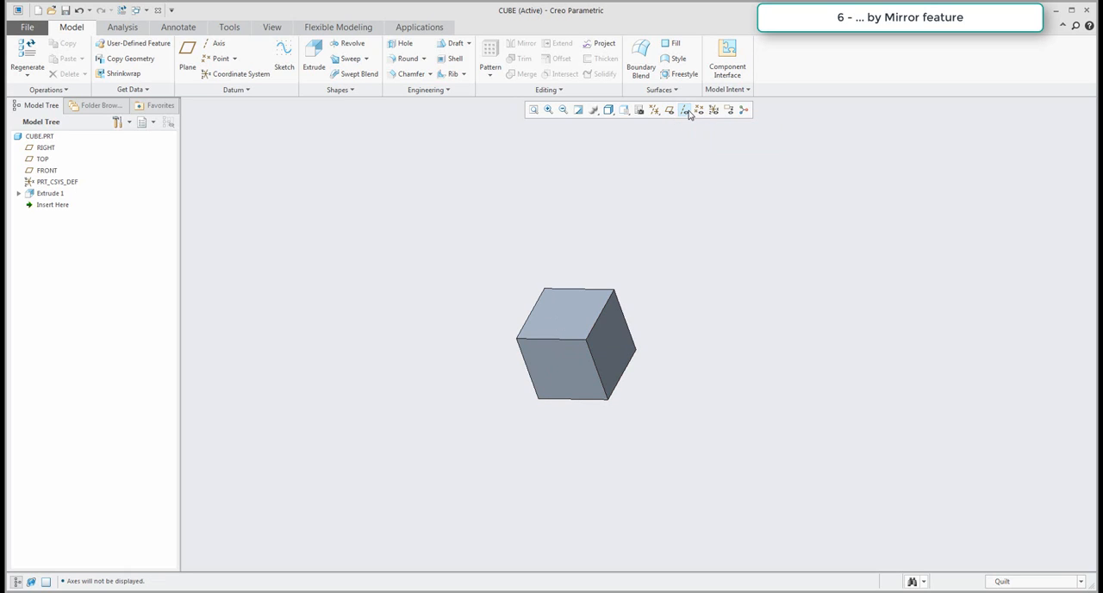
pyautogui.click(40, 139)
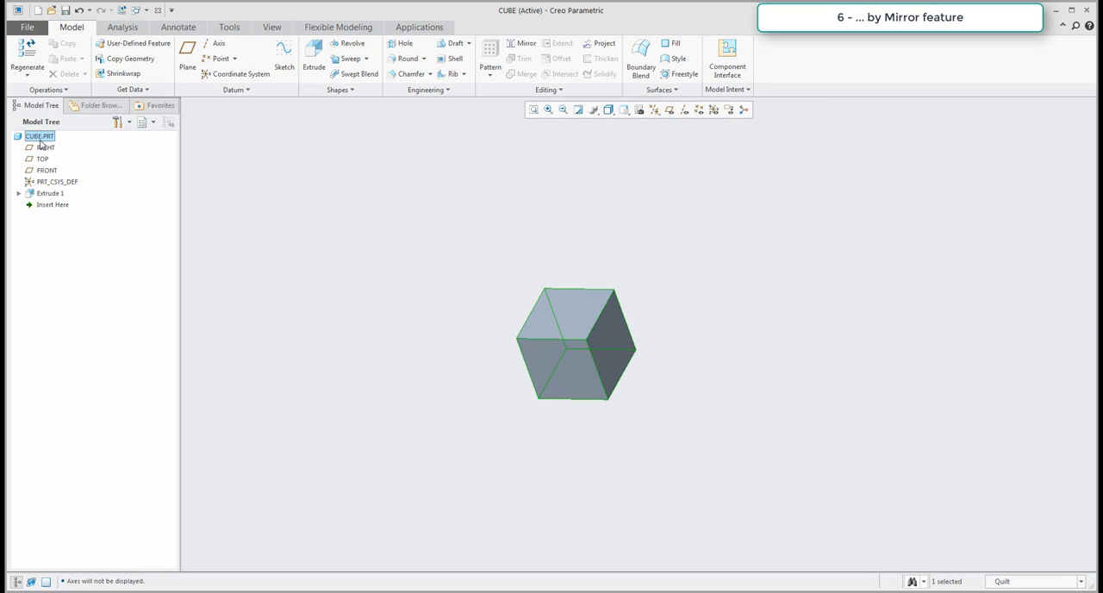
pyautogui.click(523, 47)
pyautogui.click(614, 326)
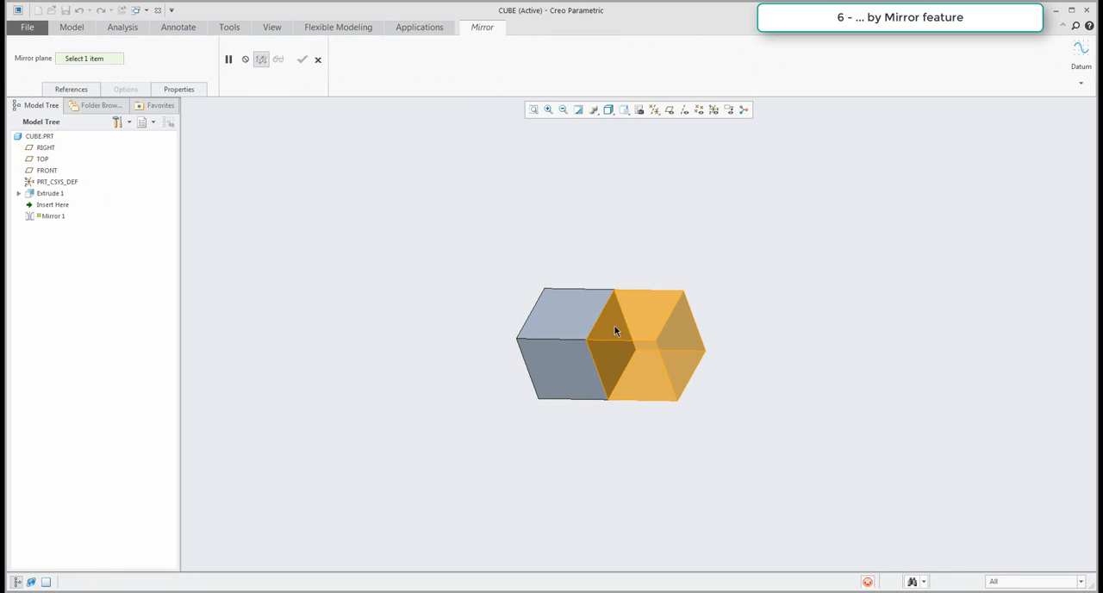
pyautogui.middleClick(619, 241)
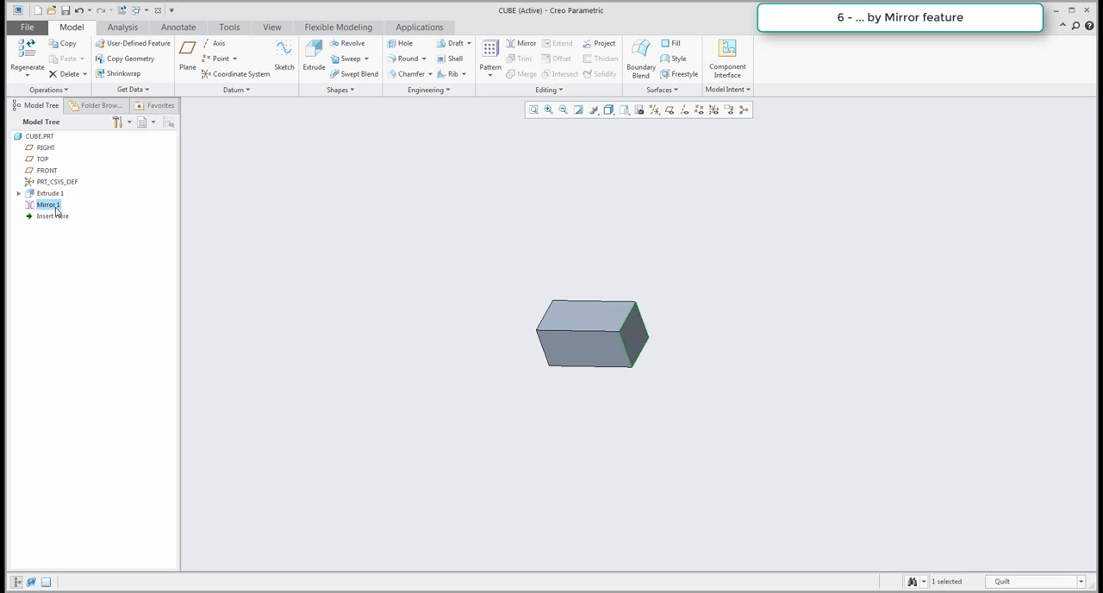
# Mirror the whole part about its top face, and mirror the enlarged part about its front face.
pyautogui.click(39, 137)
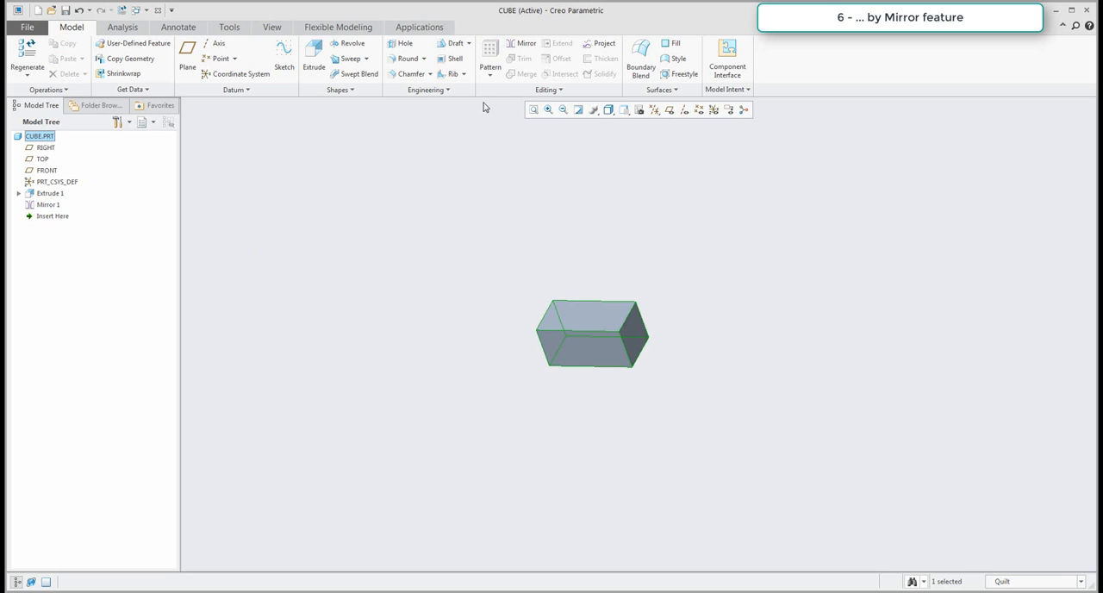
pyautogui.click(521, 43)
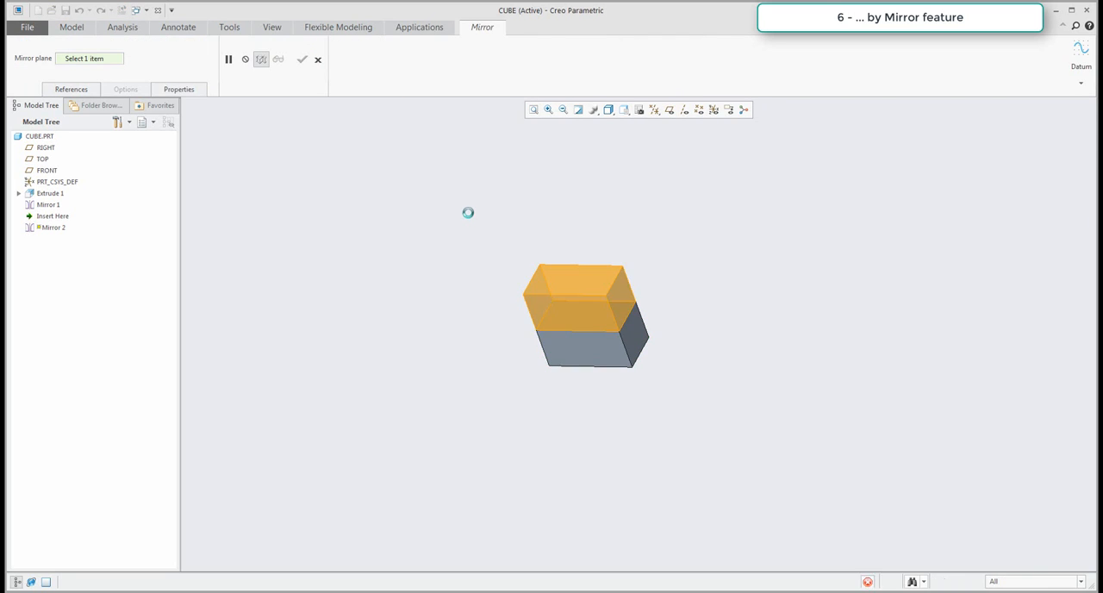
pyautogui.click(45, 139)
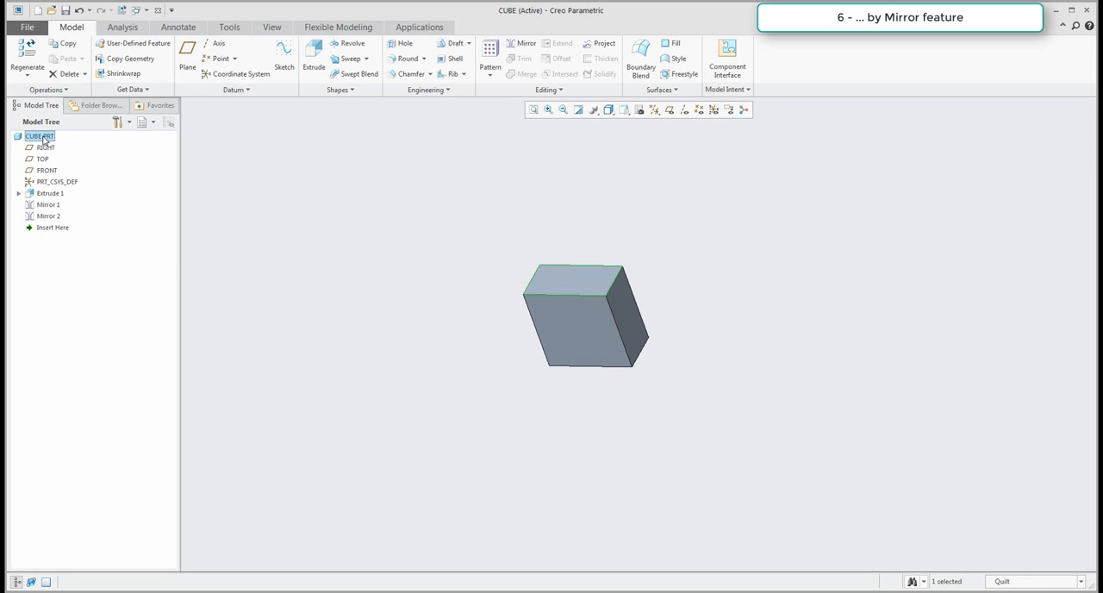
pyautogui.click(508, 43)
pyautogui.click(603, 327)
pyautogui.middleClick(783, 360)
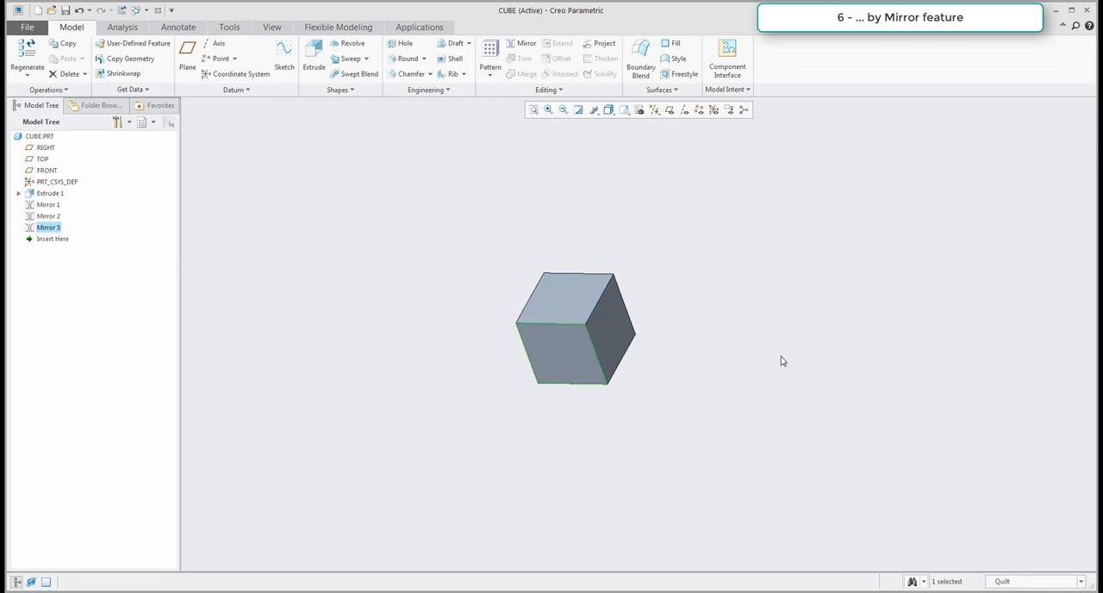
pyautogui.click(781, 360)
pyautogui.moveTo(667, 310); pyautogui.dragTo(662, 257, button='middle')
pyautogui.scroll(-3, 662, 257)
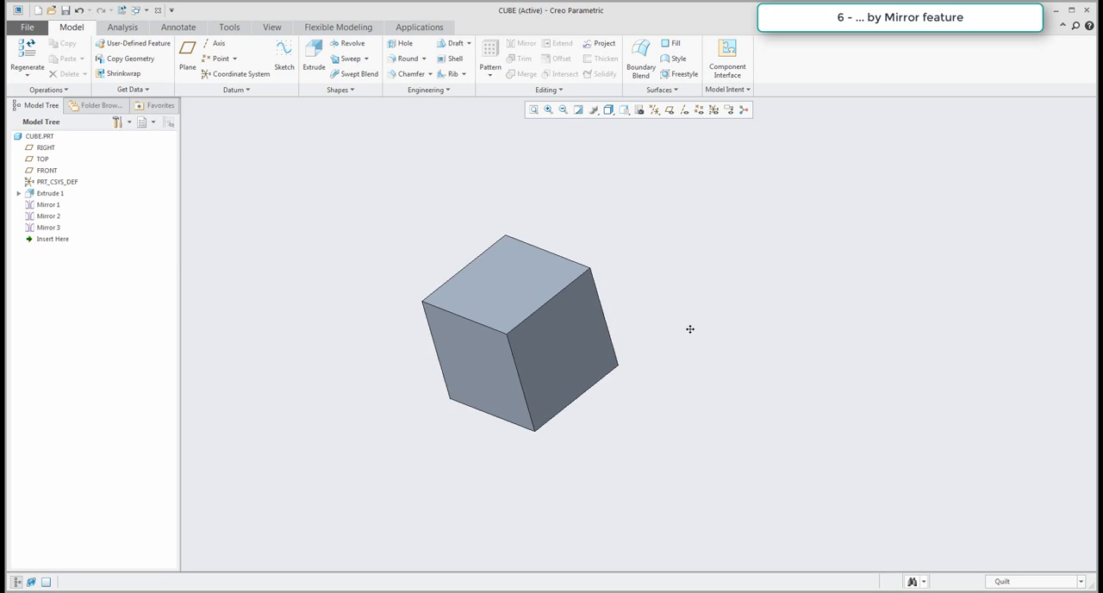
pyautogui.moveTo(690, 328); pyautogui.dragTo(775, 281, button='middle')
# Review how the cube is built by moving the insertion marker through the extrusion and mirror features.
pyautogui.click(50, 194)
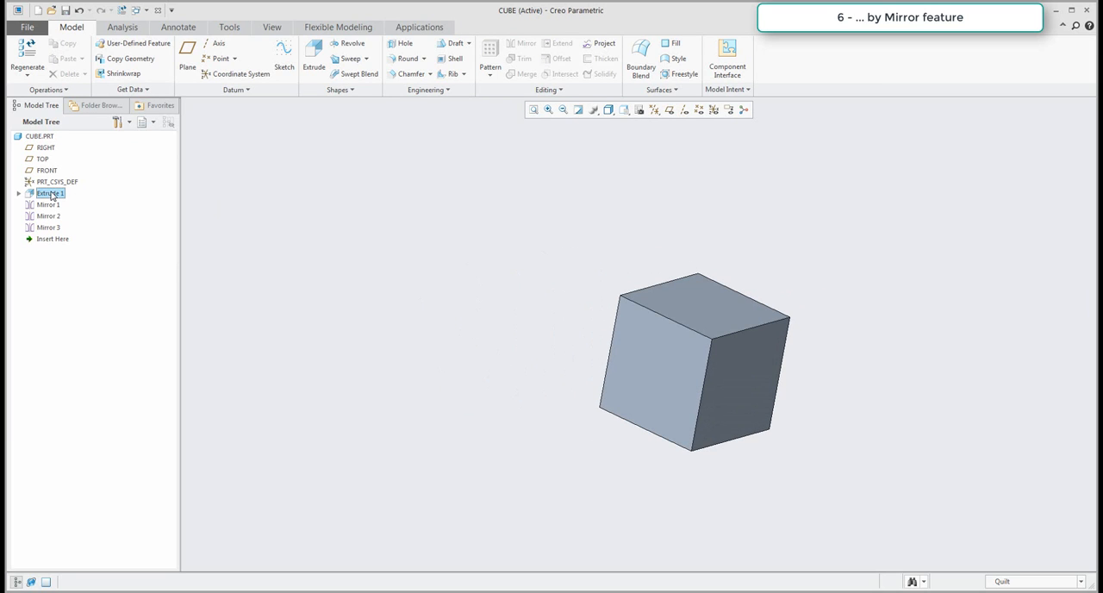
pyautogui.moveTo(51, 239)
pyautogui.mouseDown()
pyautogui.moveTo(48, 198)
pyautogui.moveTo(52, 248)
pyautogui.mouseUp()
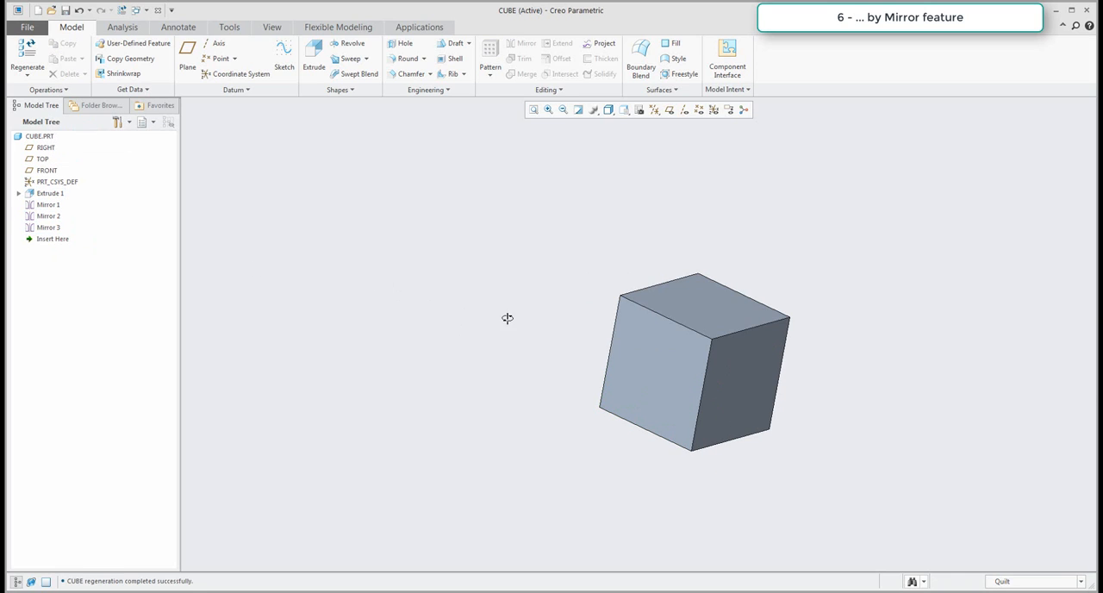
pyautogui.moveTo(507, 318); pyautogui.dragTo(515, 316, button='middle')
# Measure the length of one upper edge of the mirrored cube and inspect the cube.
pyautogui.click(122, 26)
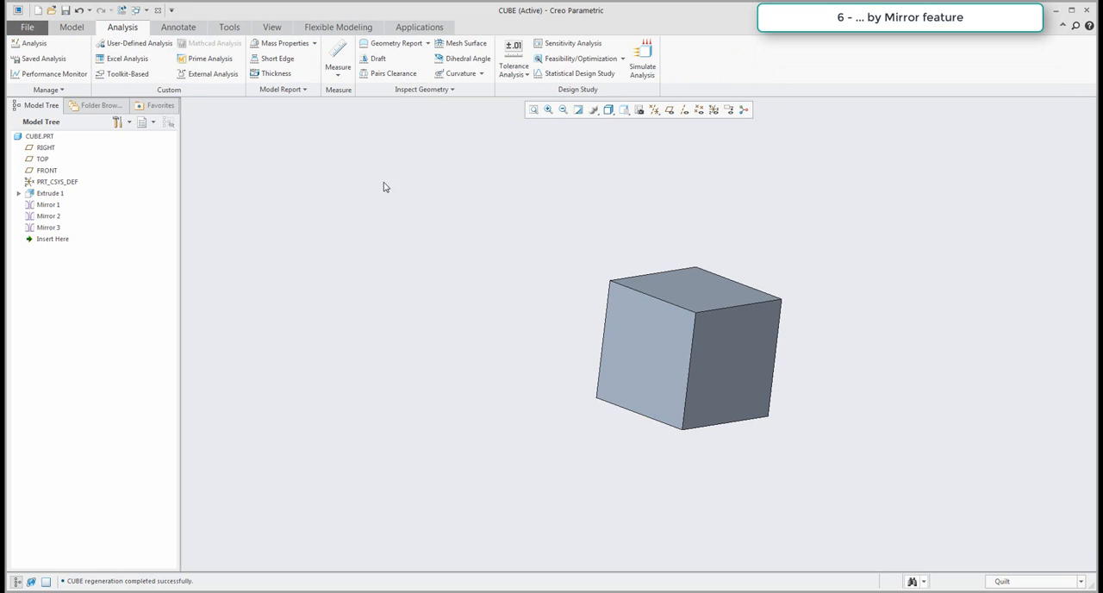
pyautogui.click(337, 70)
pyautogui.click(351, 106)
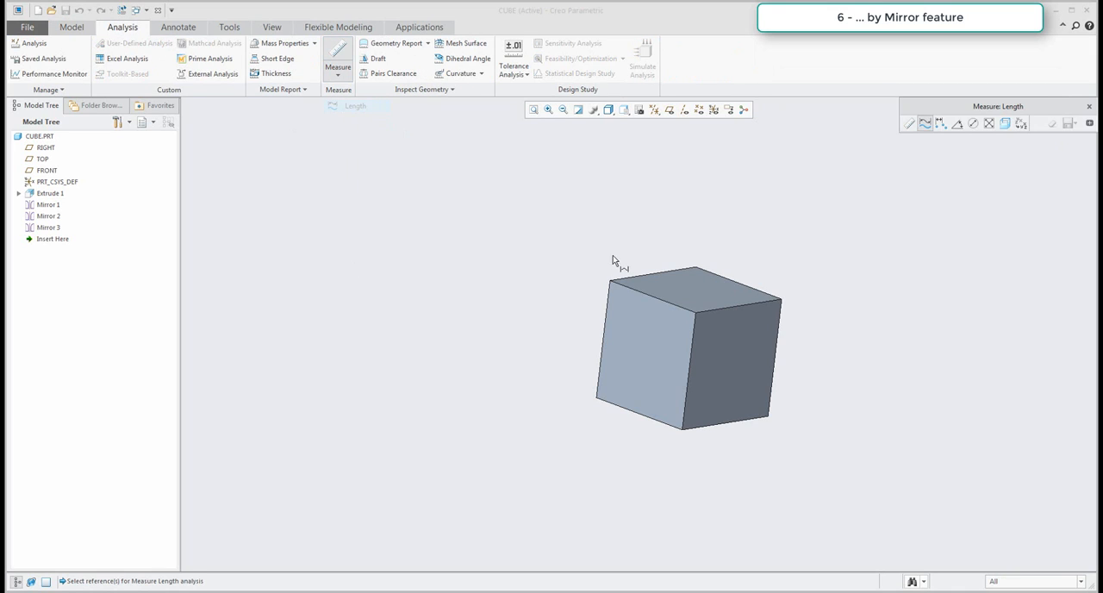
pyautogui.click(640, 291)
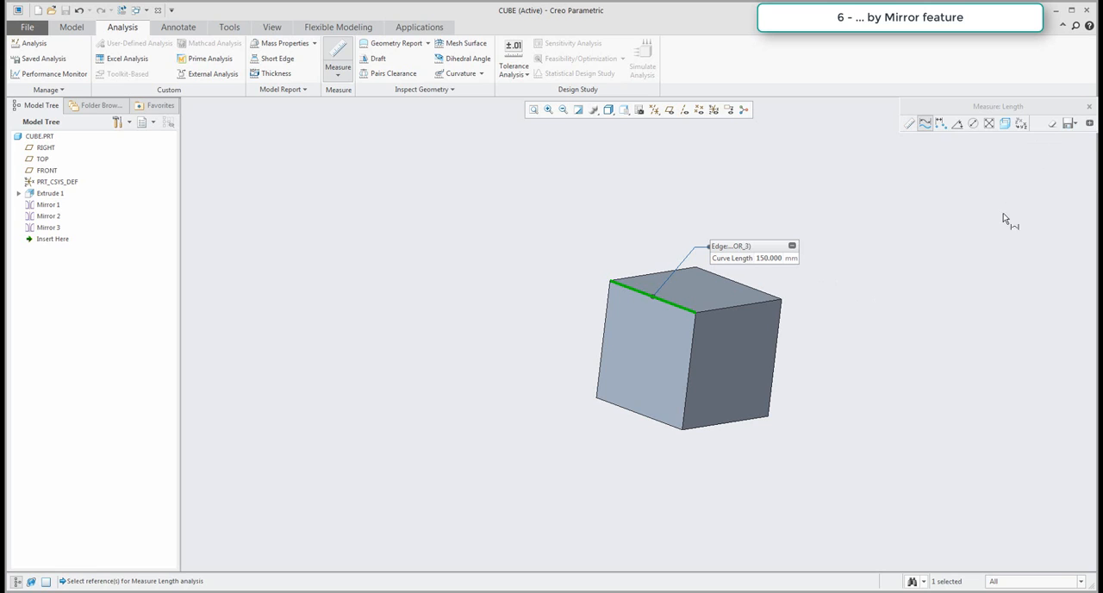
pyautogui.click(1090, 106)
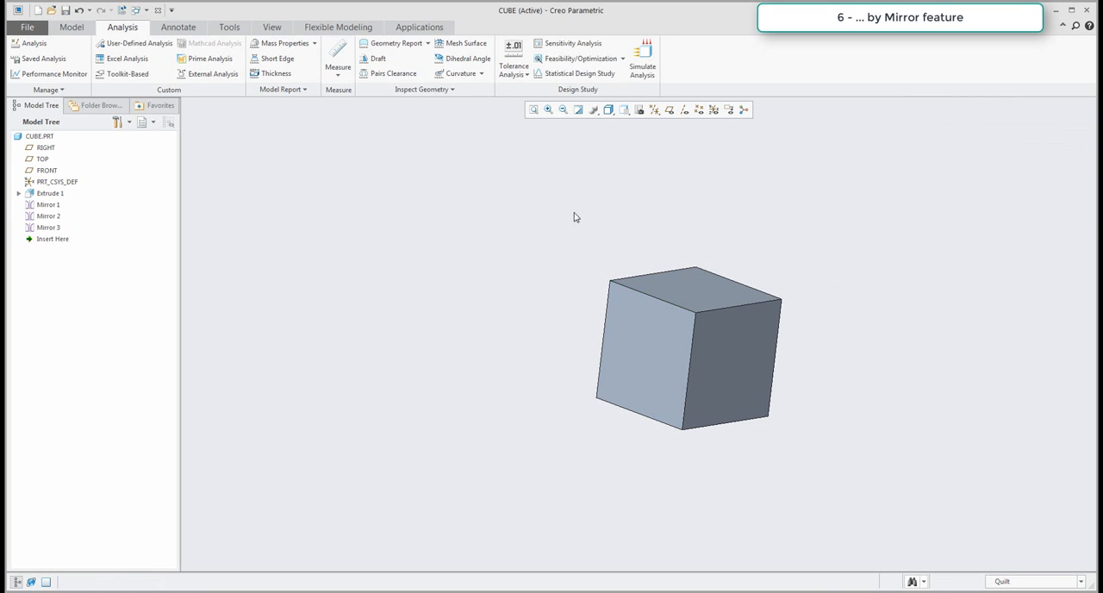
pyautogui.moveTo(574, 215)
pyautogui.mouseDown(button='middle')
pyautogui.moveTo(557, 258)
pyautogui.moveTo(663, 249)
pyautogui.mouseUp(button='middle')
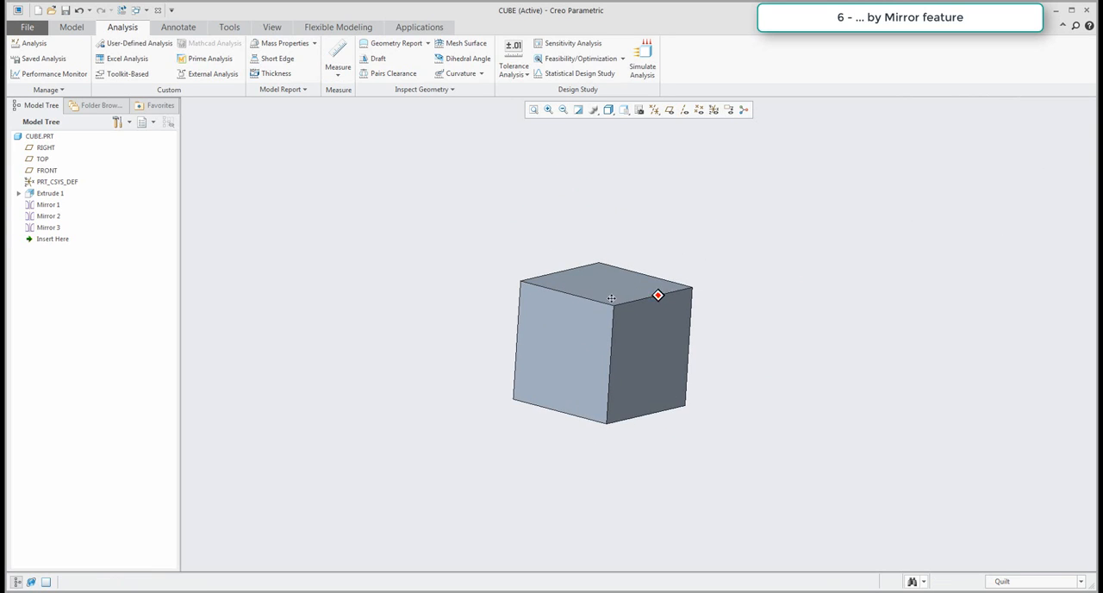
pyautogui.moveTo(658, 293)
pyautogui.mouseDown(button='middle')
pyautogui.moveTo(568, 320)
pyautogui.moveTo(580, 327)
pyautogui.mouseUp(button='middle')
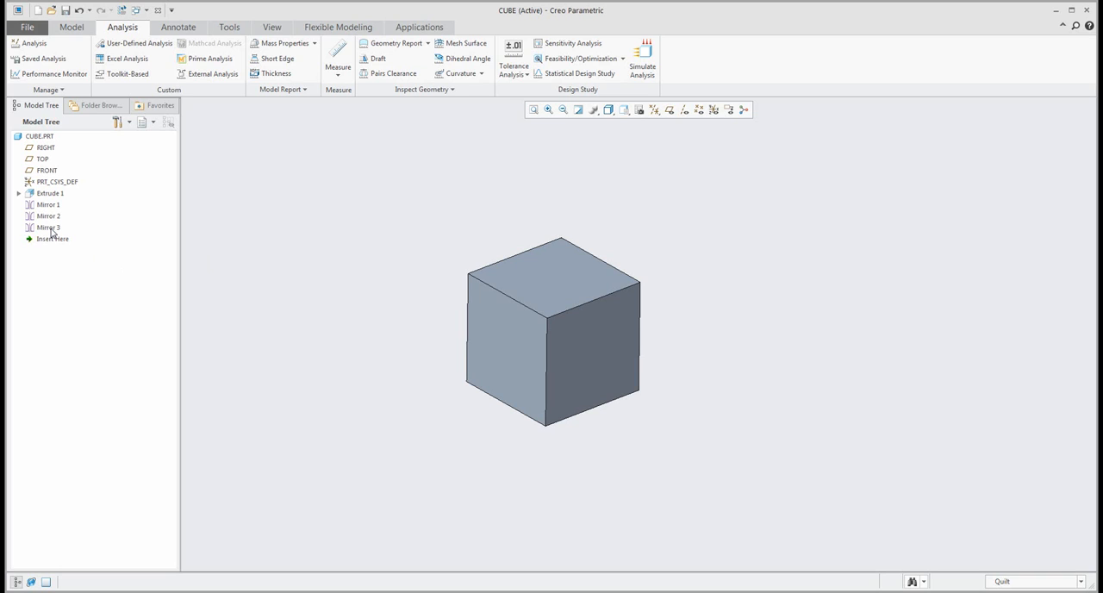
# Delete the extrusion and all three mirror features, keeping only the default datums.
pyautogui.click(72, 28)
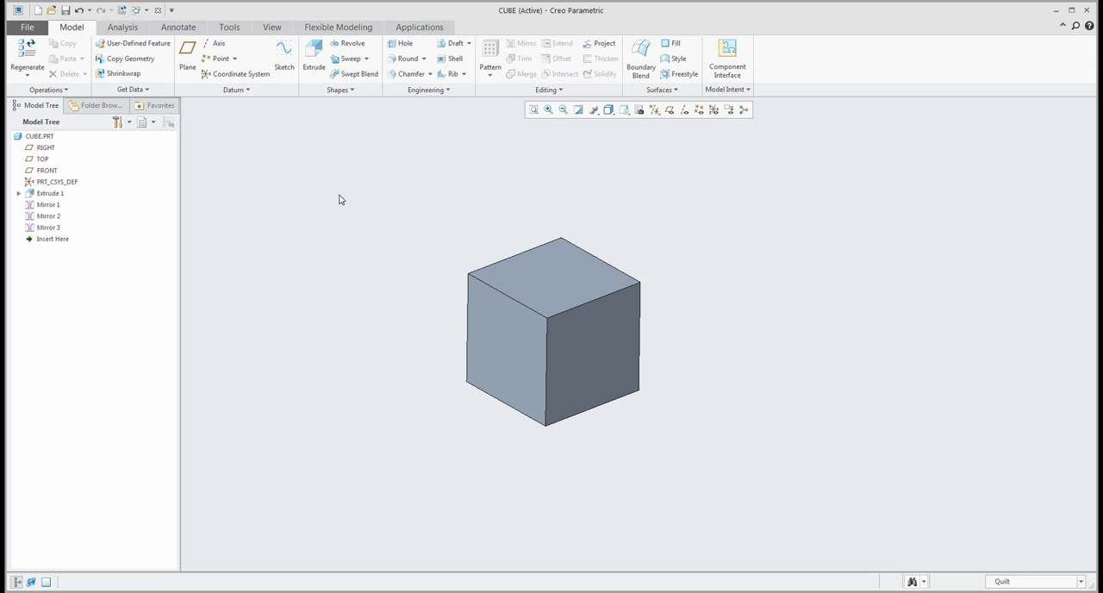
pyautogui.click(47, 193)
pyautogui.keyDown('shift'); pyautogui.click(56, 228); pyautogui.keyUp('shift')
pyautogui.press('Delete')
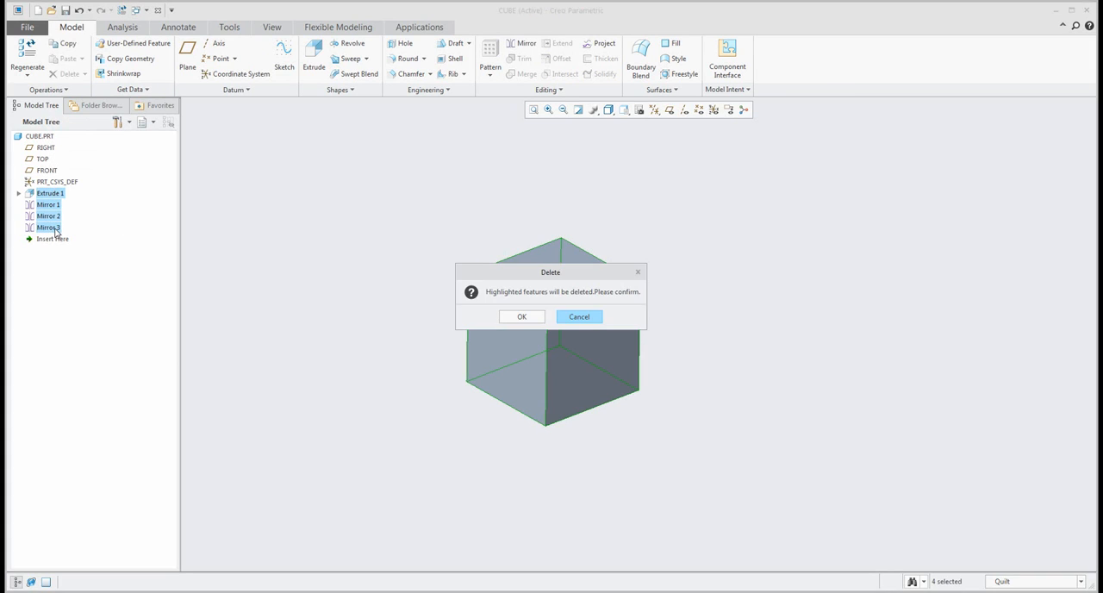
pyautogui.click(526, 317)
# Display the datum planes and open a Fill surface sketch on the TOP datum plane.
pyautogui.click(670, 109)
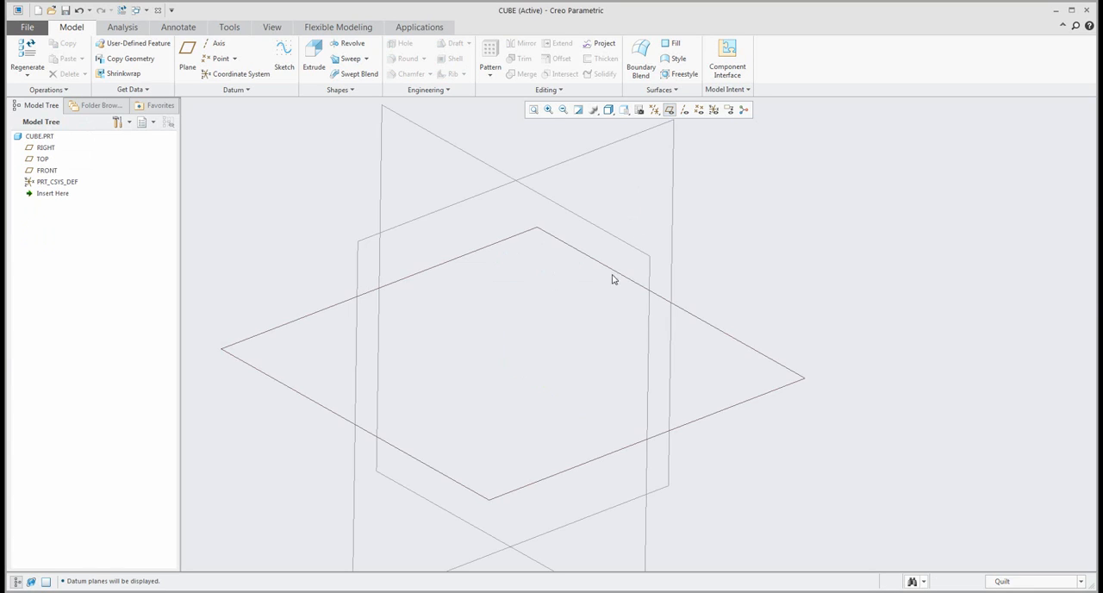
pyautogui.scroll(-3, 602, 324)
pyautogui.hotkey('ctrl', 'd')
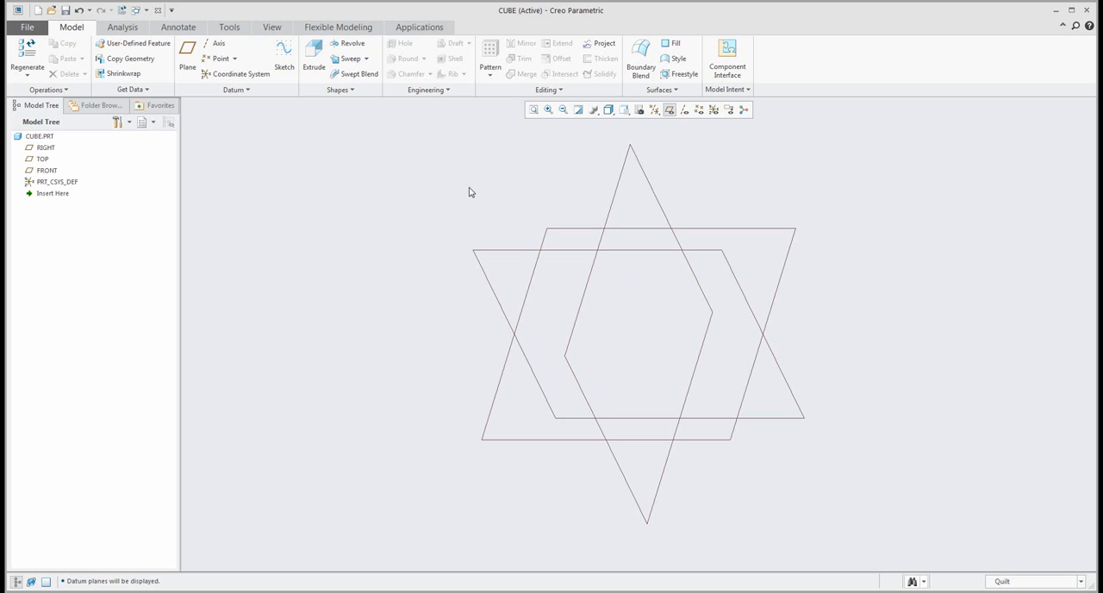
pyautogui.click(676, 45)
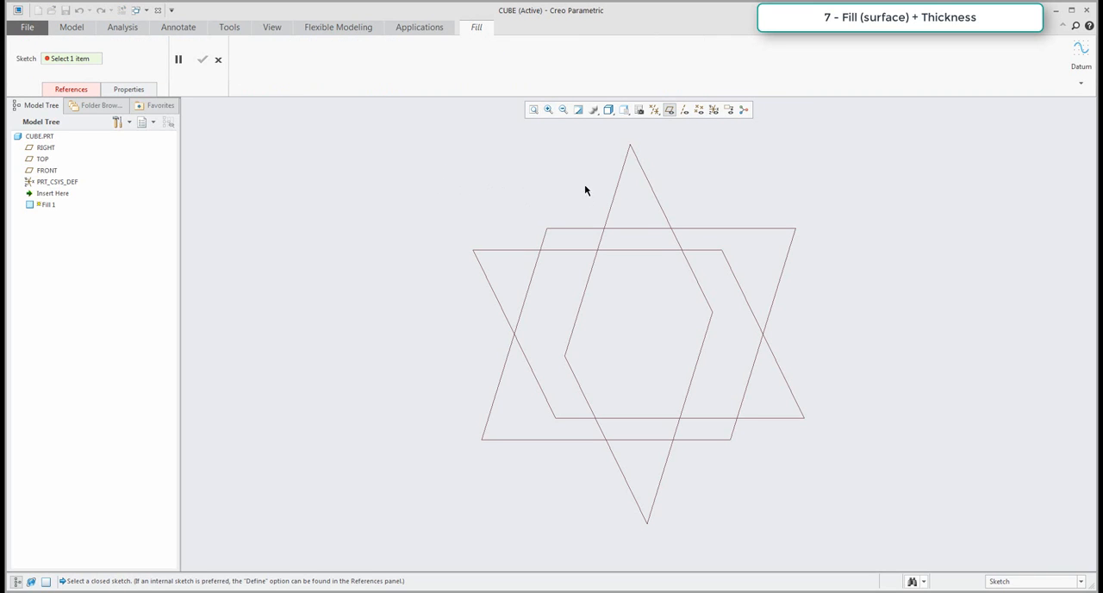
pyautogui.click(576, 229)
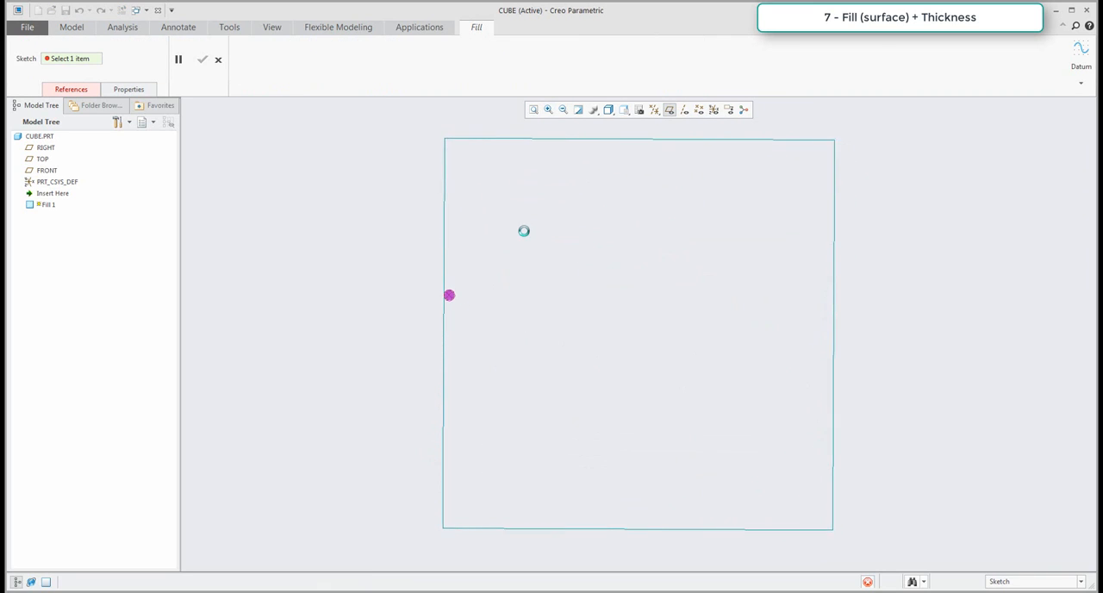
# Sketch a center rectangle at the origin as a square and set its width to 150 mm.
pyautogui.click(323, 60)
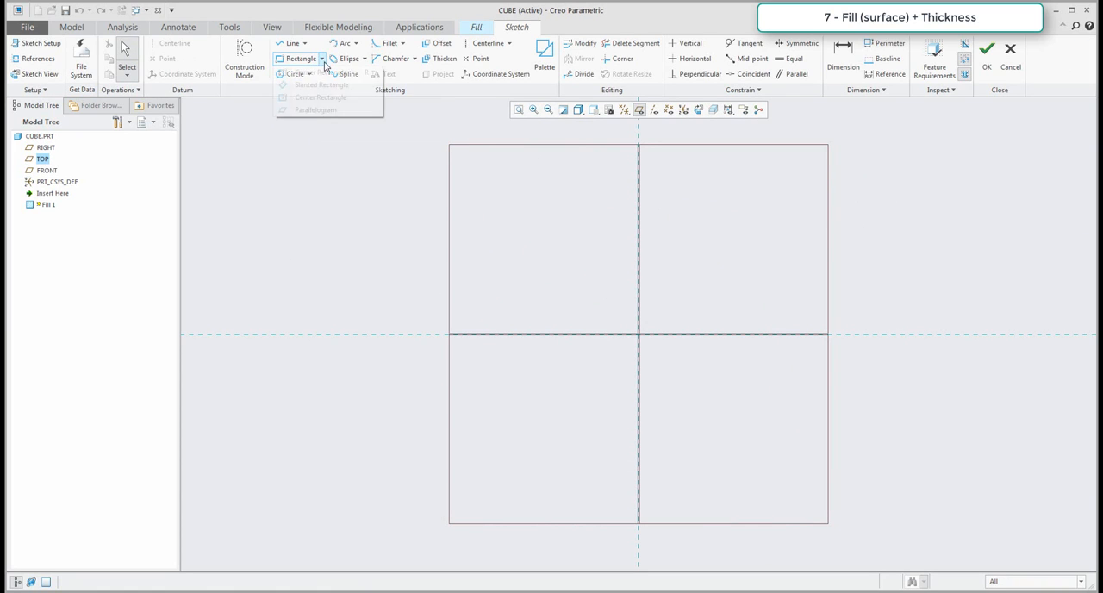
pyautogui.click(317, 98)
pyautogui.click(639, 333)
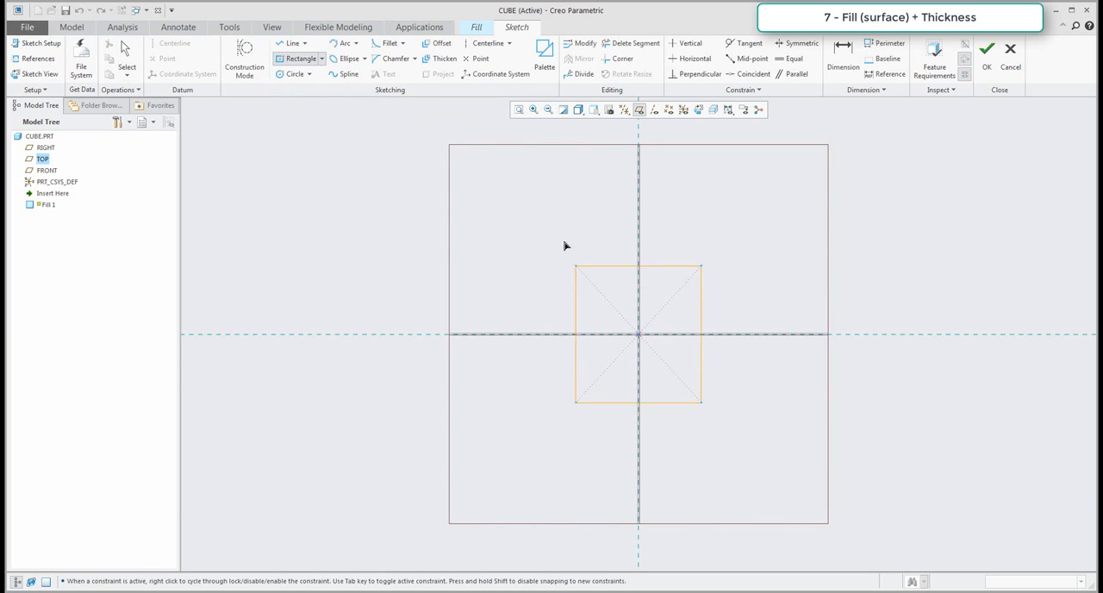
pyautogui.click(561, 257)
pyautogui.middleClick(524, 246)
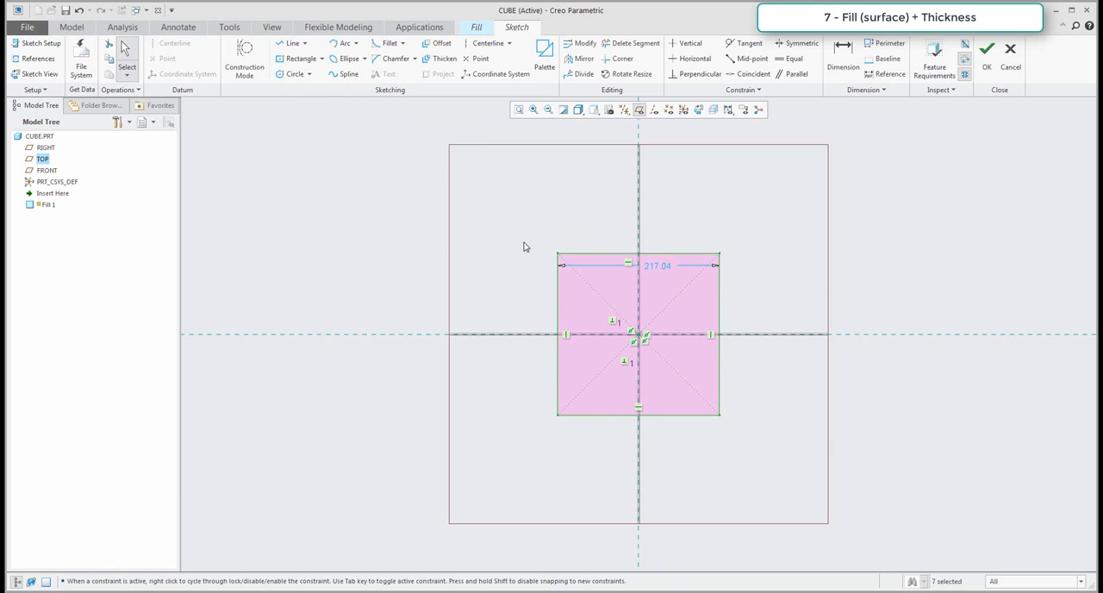
pyautogui.doubleClick(651, 269)
pyautogui.write('150')
pyautogui.press('Return')
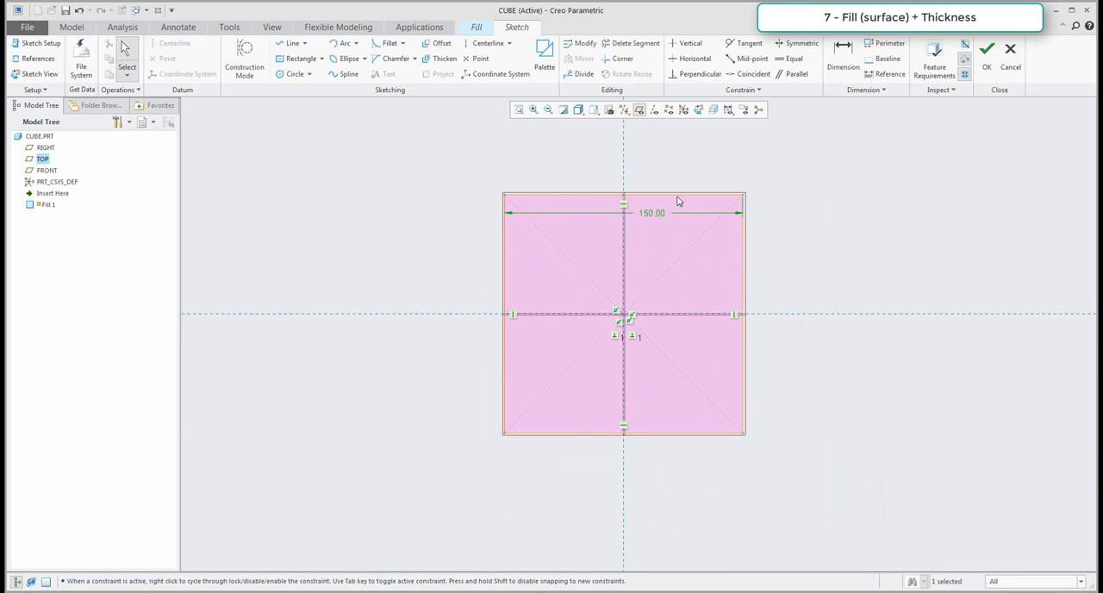
# Finish the sketch, complete the Fill surface from it, and hide the datum planes.
pyautogui.click(987, 49)
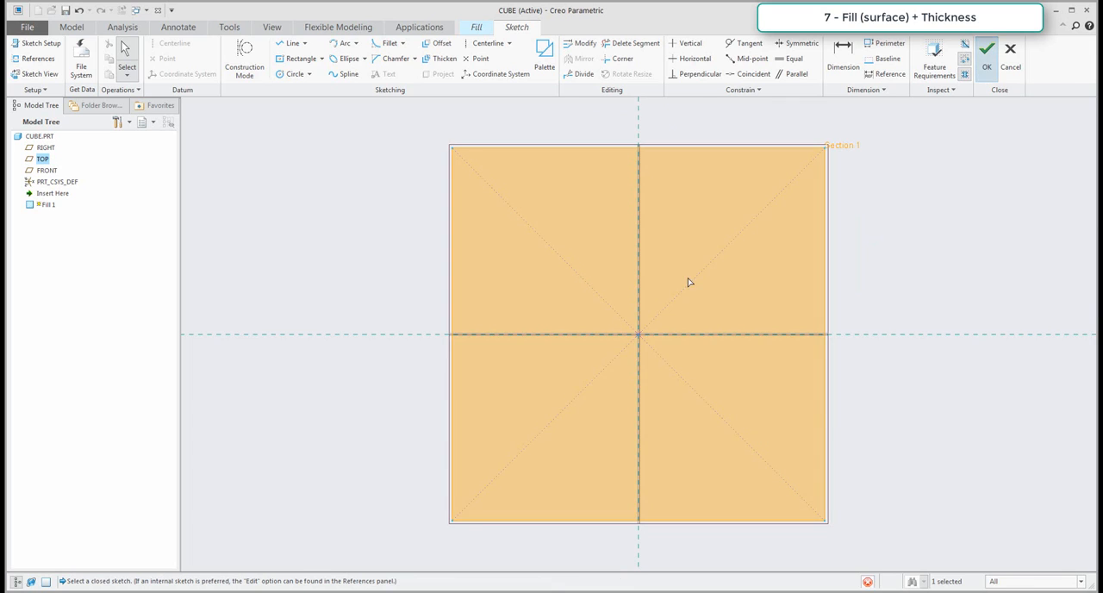
pyautogui.moveTo(612, 204); pyautogui.dragTo(606, 220, button='middle')
pyautogui.scroll(4, 538, 275)
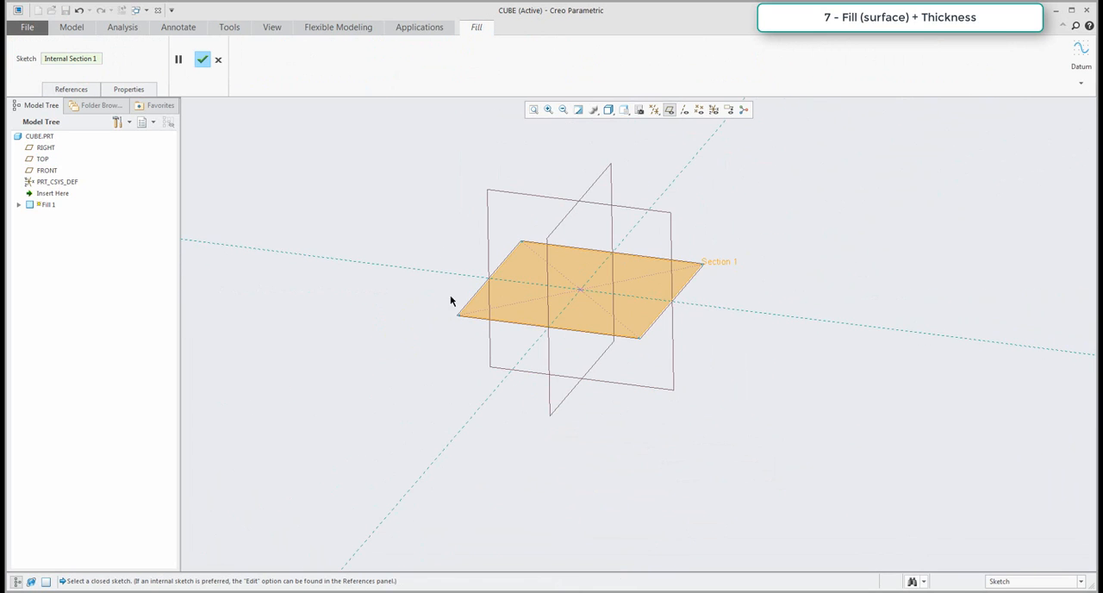
pyautogui.middleClick(417, 211)
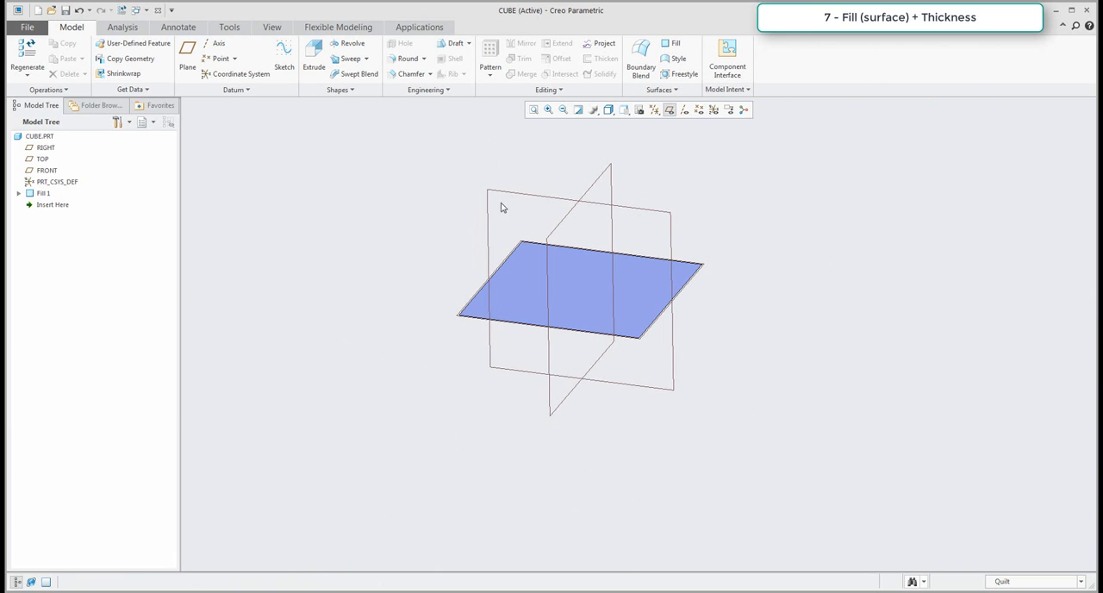
pyautogui.click(669, 112)
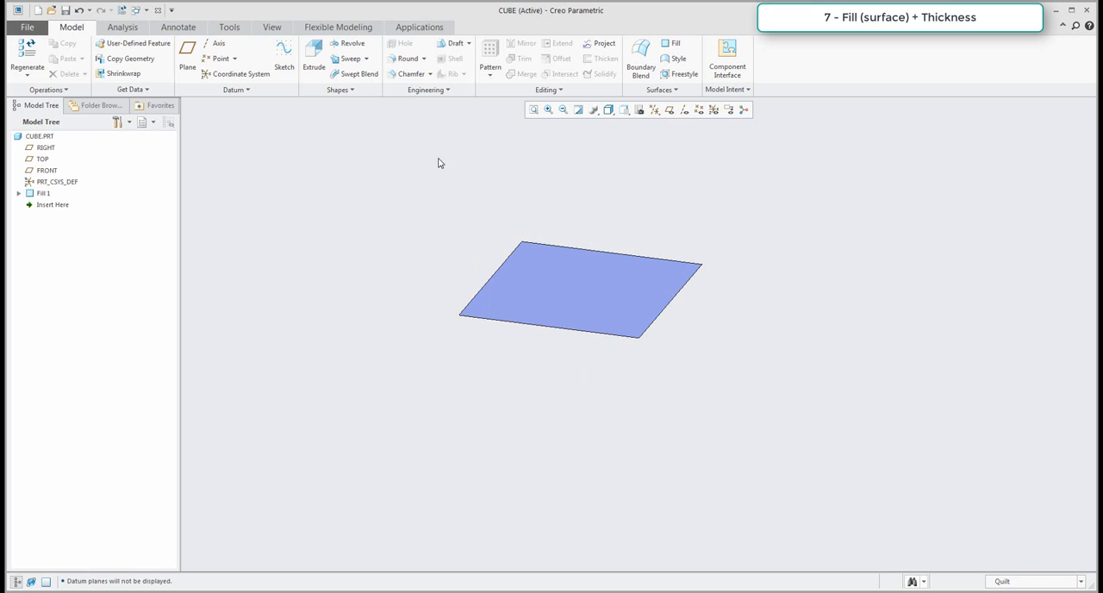
# Thicken the Fill surface upward by 150 mm into a solid cube and inspect it.
pyautogui.click(587, 281)
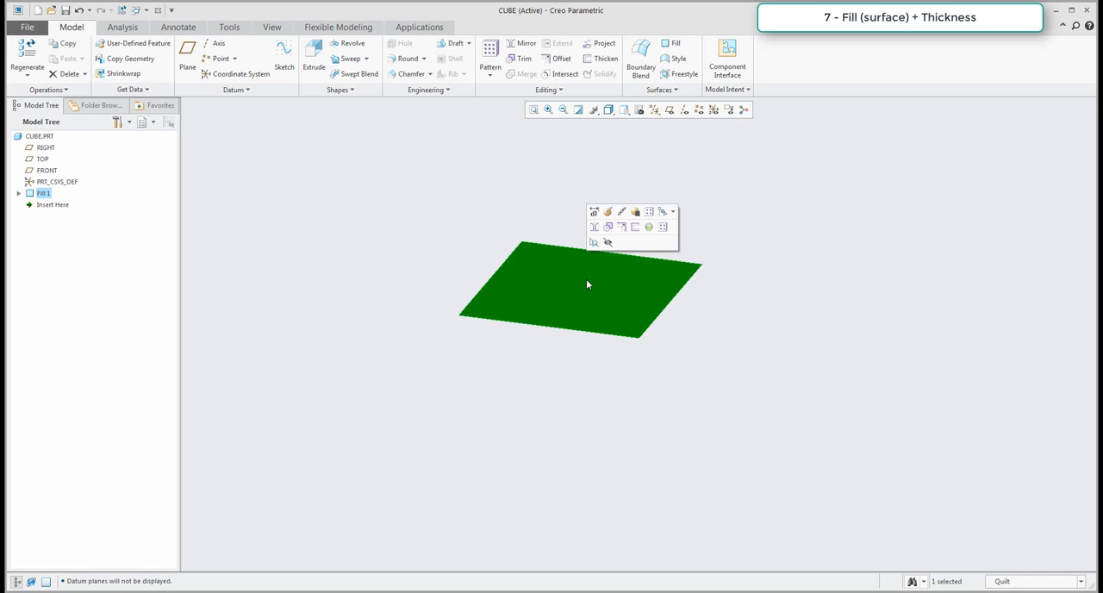
pyautogui.click(601, 59)
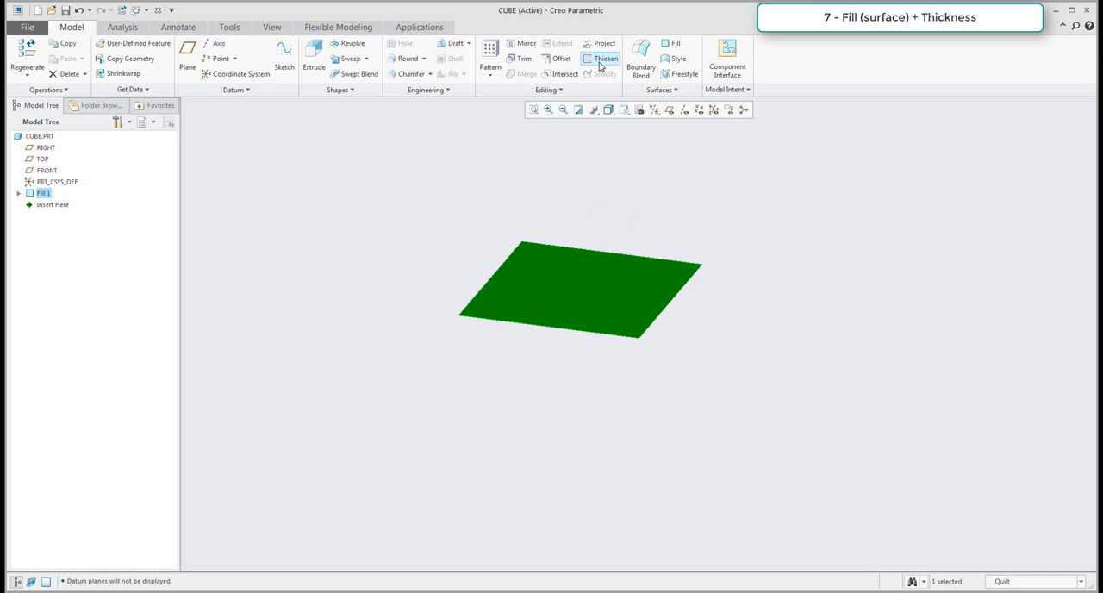
pyautogui.moveTo(660, 337); pyautogui.dragTo(694, 151)
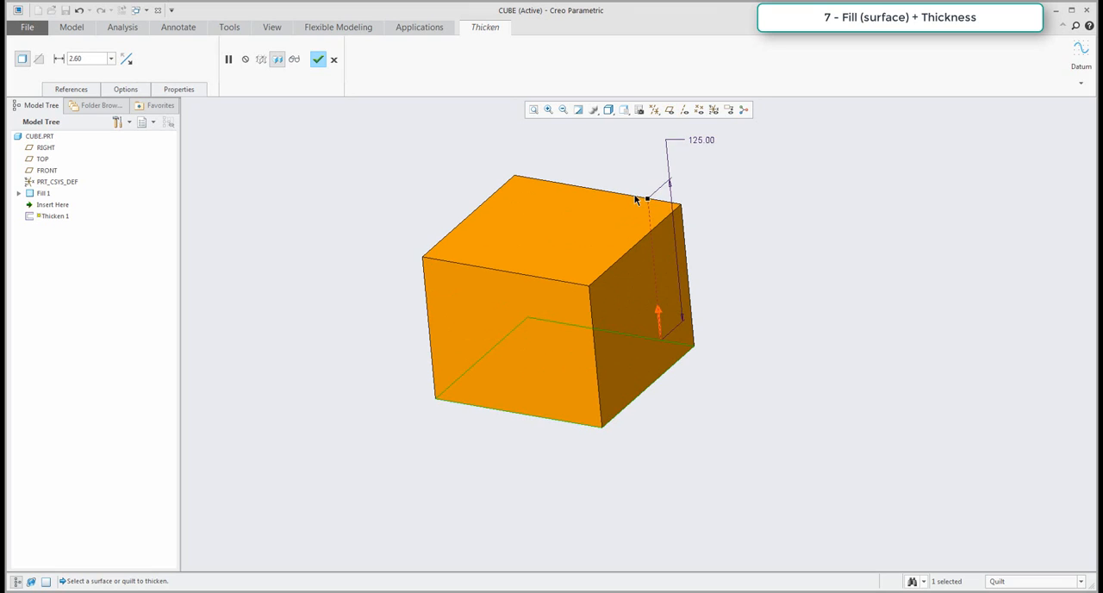
pyautogui.doubleClick(702, 133)
pyautogui.write('150')
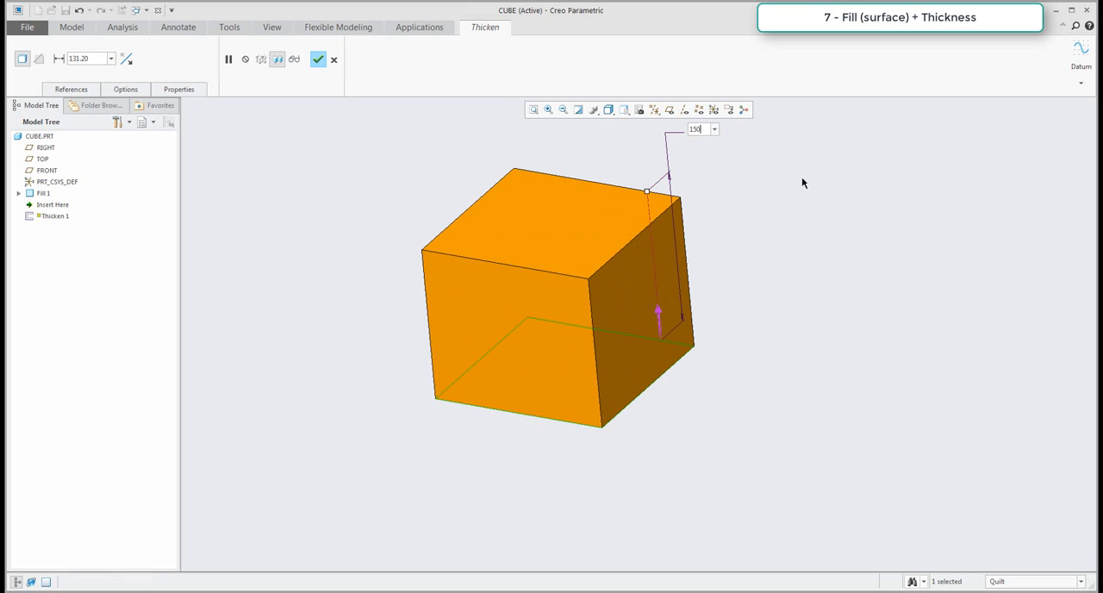
pyautogui.press('Return')
pyautogui.click(318, 58)
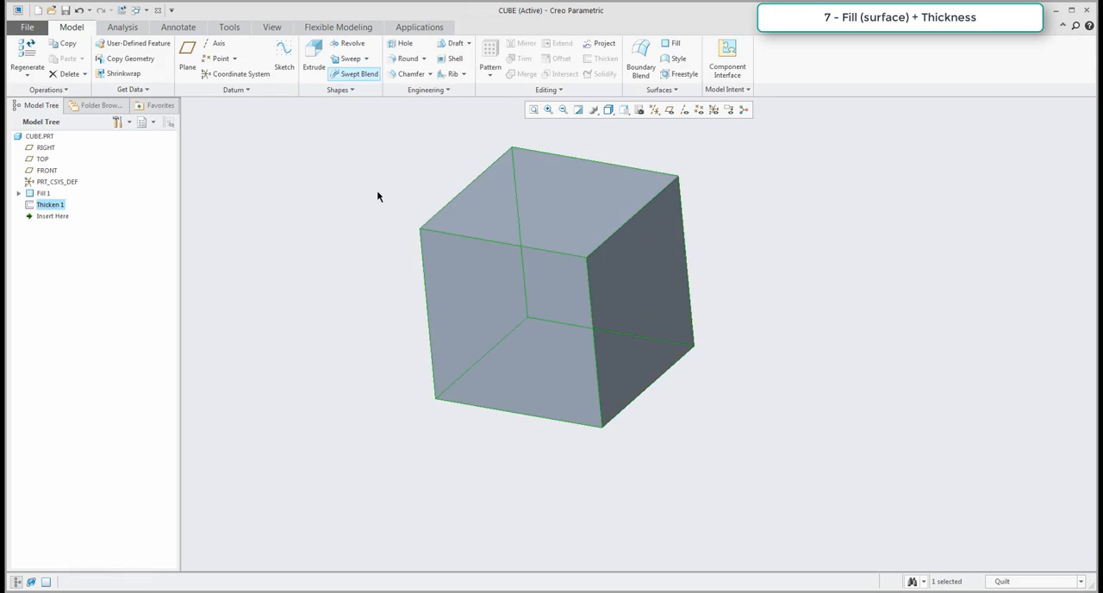
pyautogui.scroll(3, 658, 369)
pyautogui.scroll(-3, 642, 354)
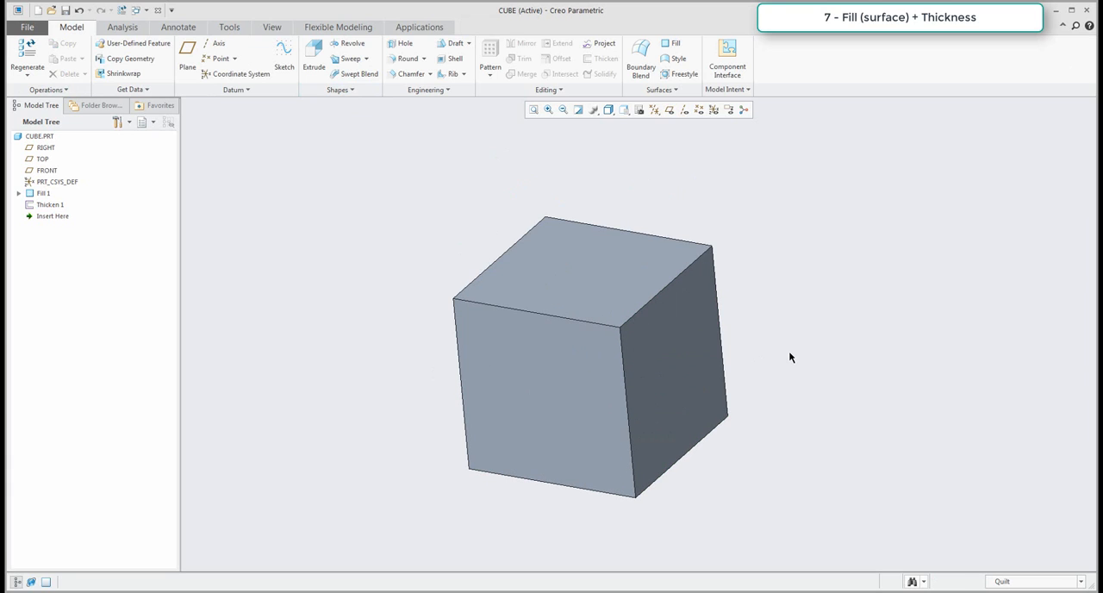
pyautogui.moveTo(792, 371); pyautogui.dragTo(733, 367, button='middle')
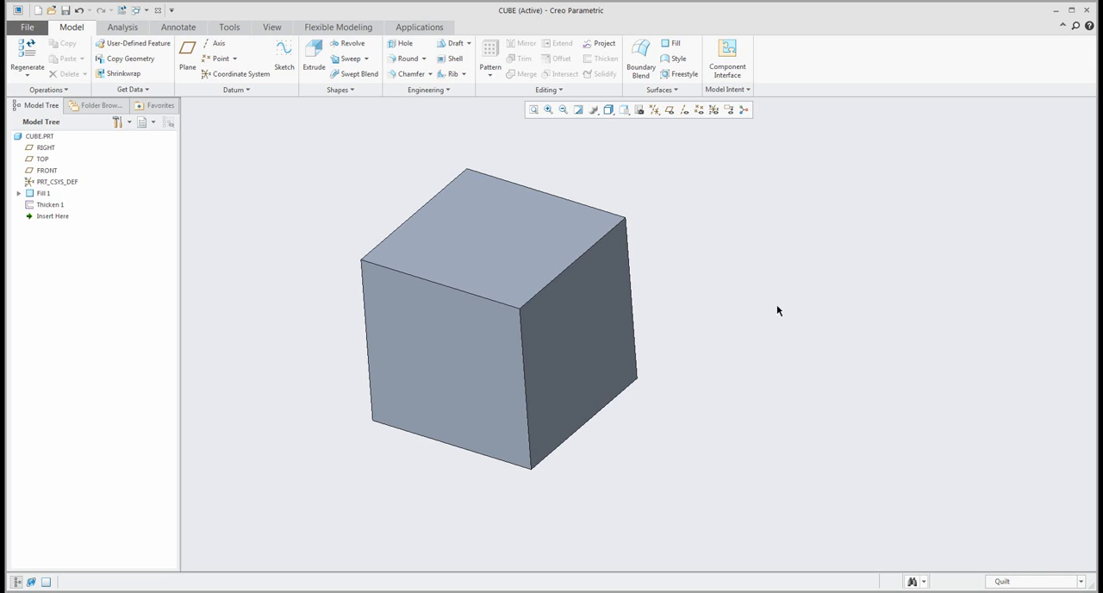
# Delete the Thicken feature, keeping the Fill surface.
pyautogui.click(48, 206)
pyautogui.press('Delete')
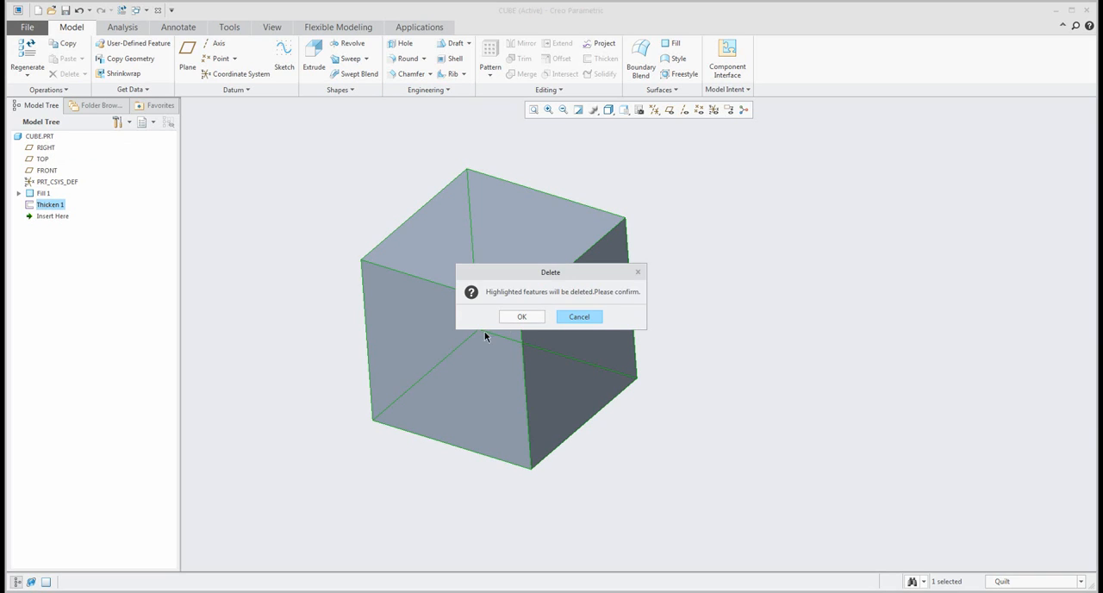
pyautogui.click(521, 316)
pyautogui.scroll(3, 684, 323)
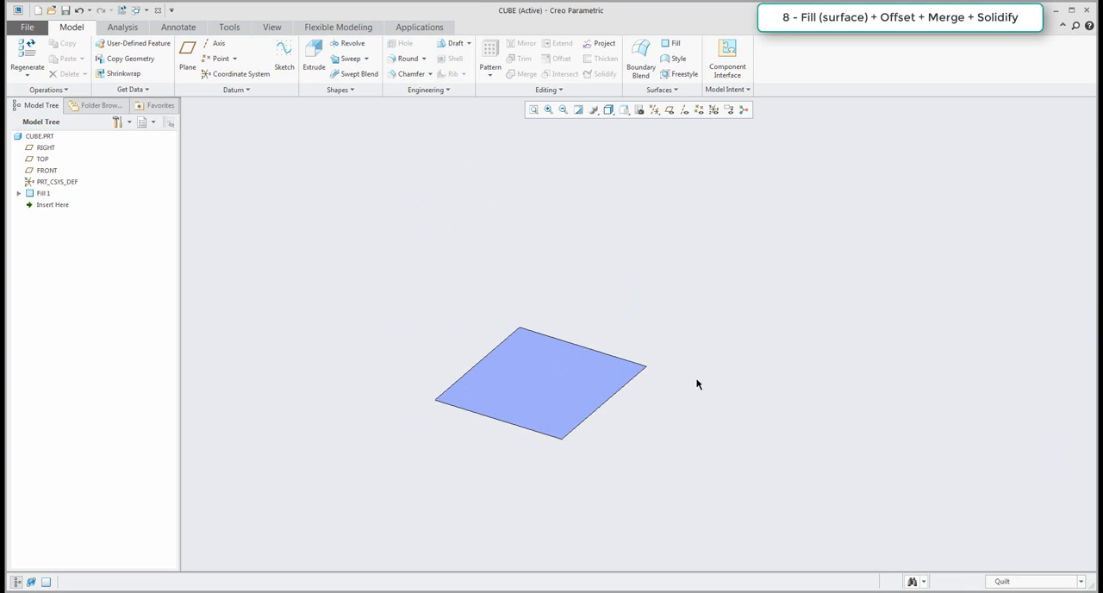
# Offset the Fill surface upward by 150 mm with the option to create side surfaces enabled.
pyautogui.click(518, 385)
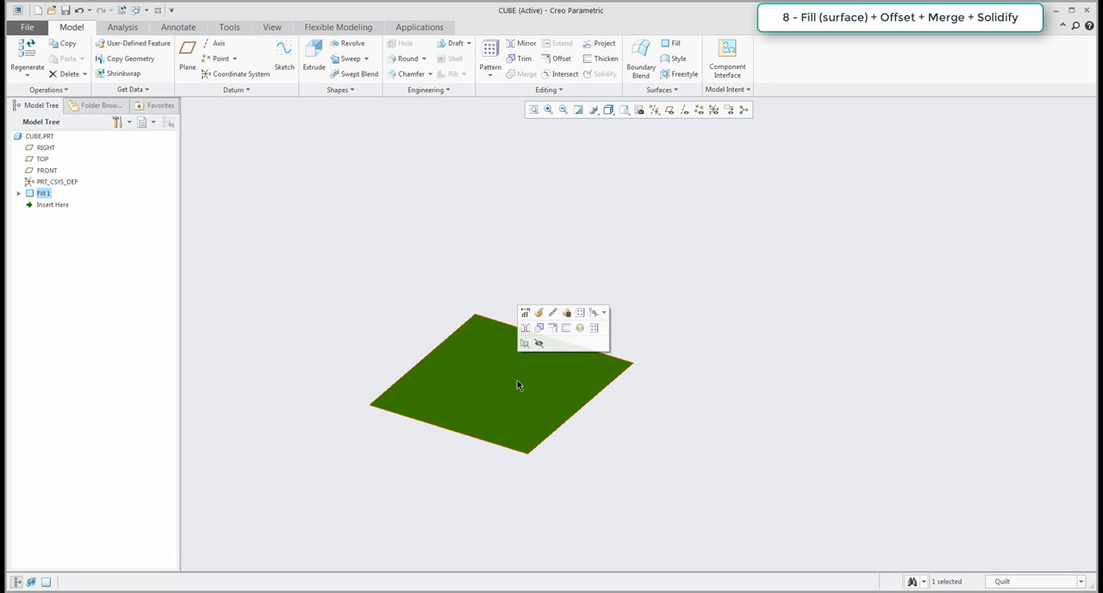
pyautogui.click(551, 329)
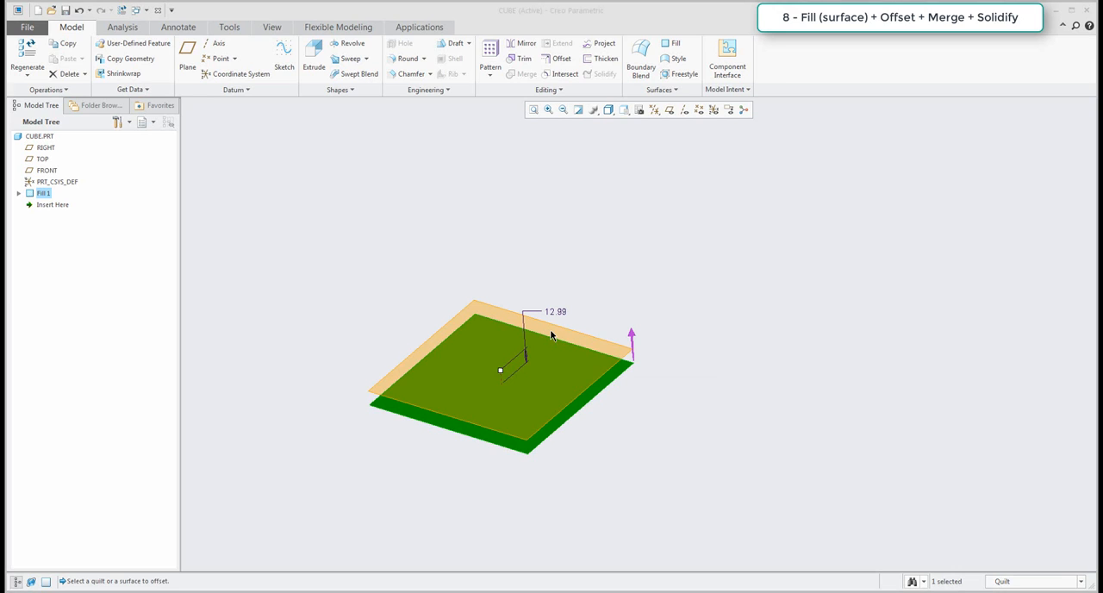
pyautogui.moveTo(501, 376); pyautogui.dragTo(502, 310)
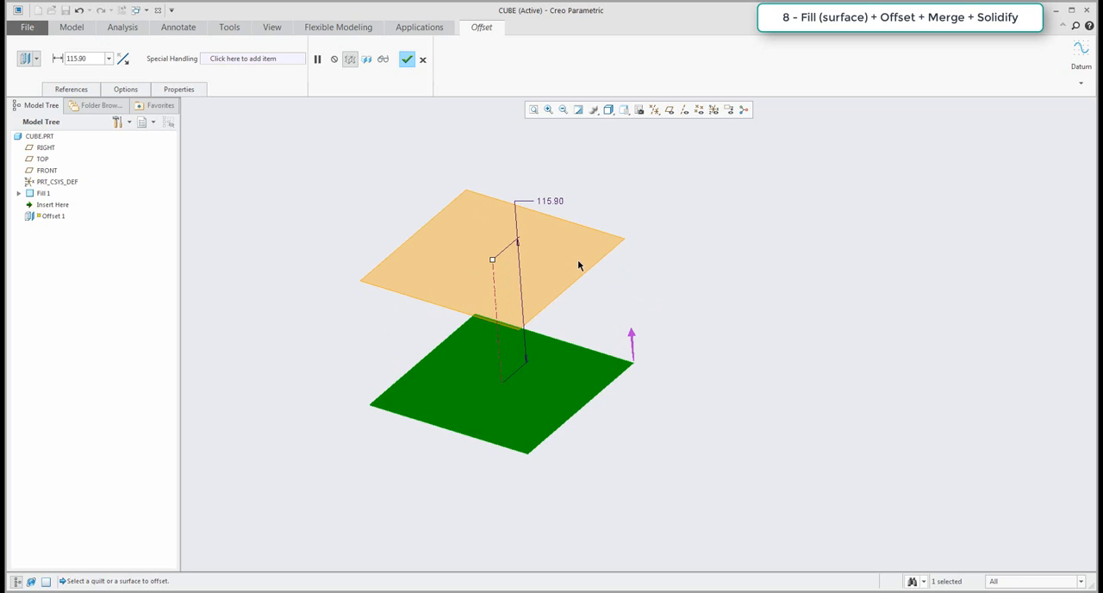
pyautogui.click(129, 91)
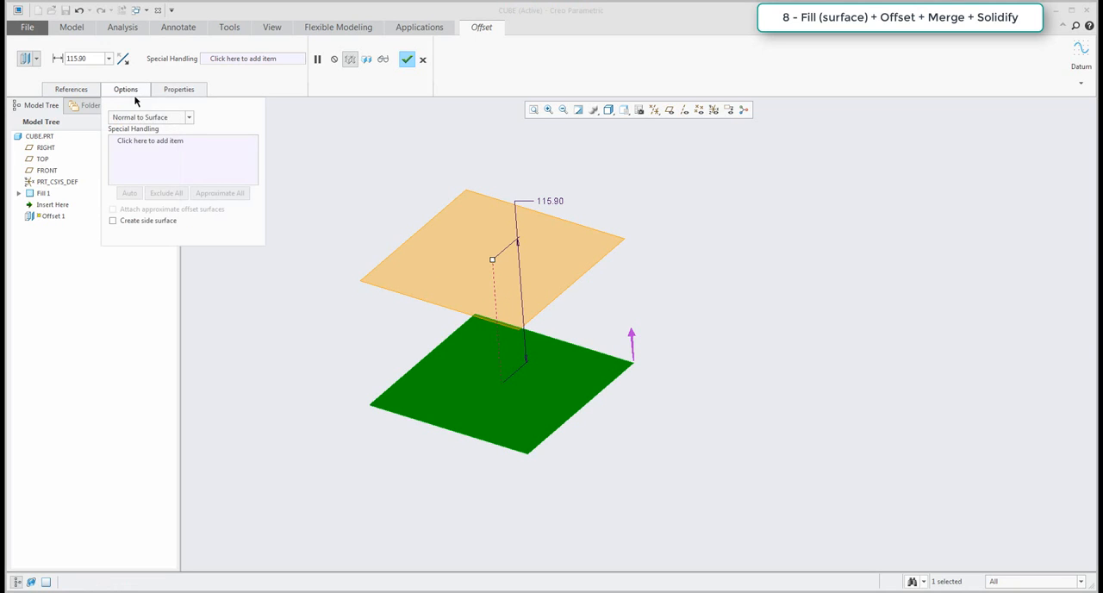
pyautogui.click(113, 220)
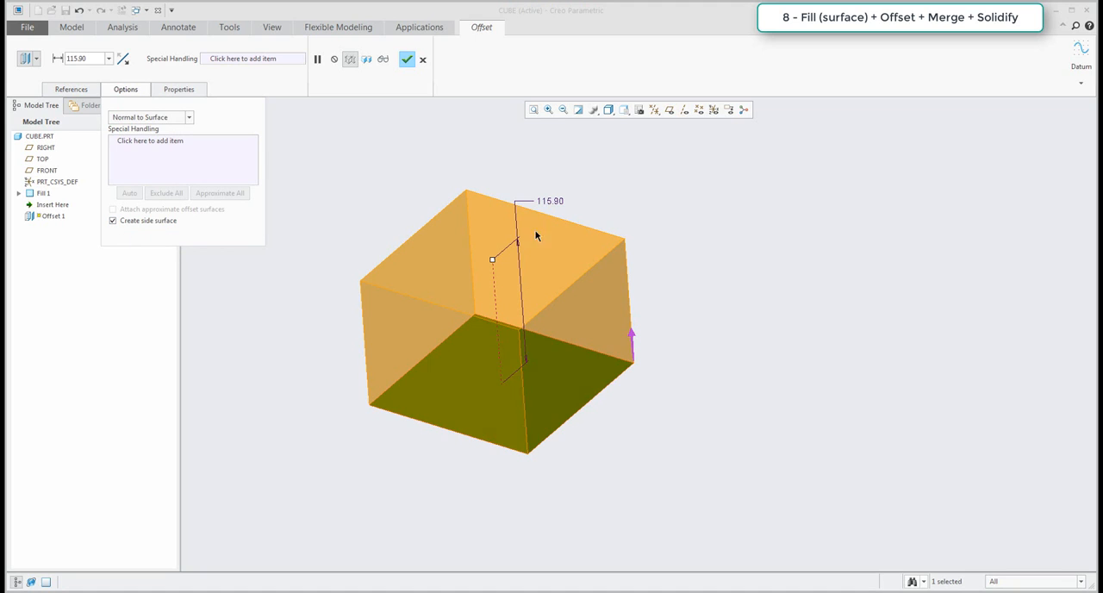
pyautogui.doubleClick(549, 201)
pyautogui.write('150')
pyautogui.press('Return')
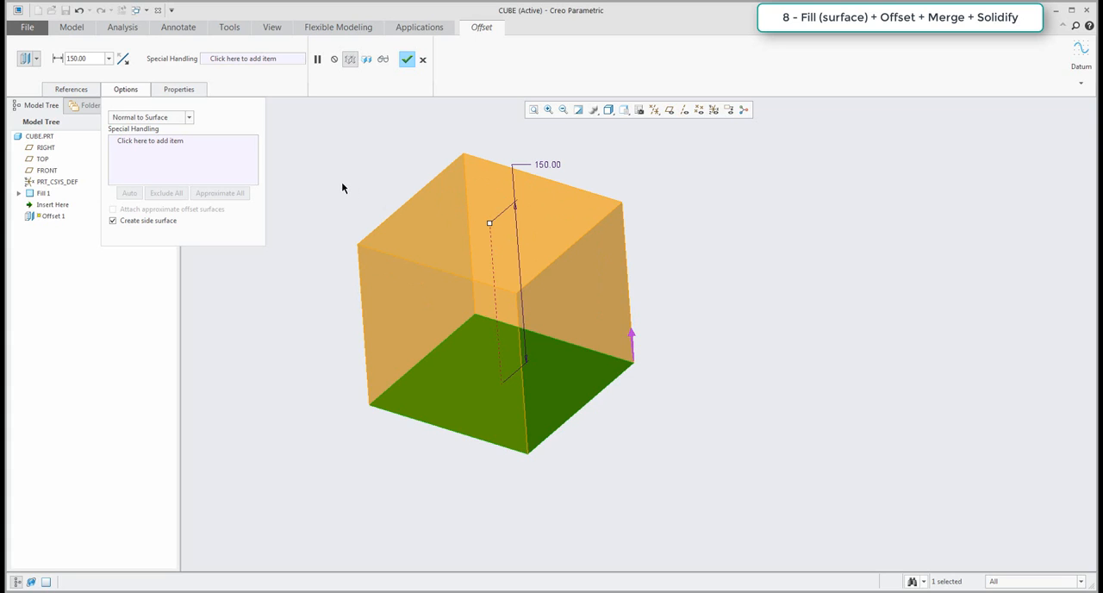
pyautogui.click(407, 60)
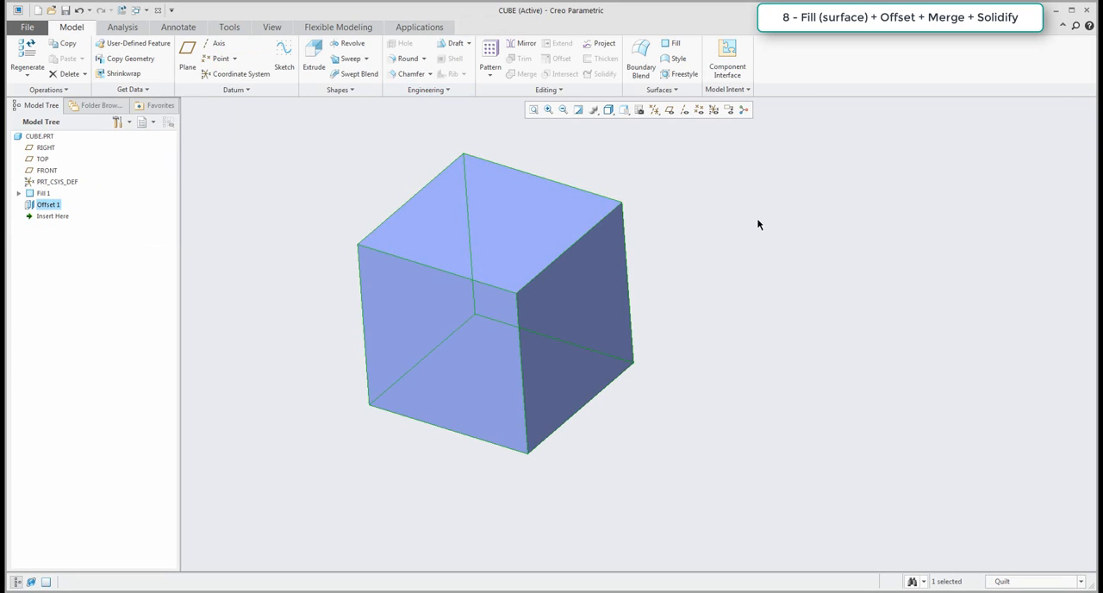
pyautogui.click(760, 253)
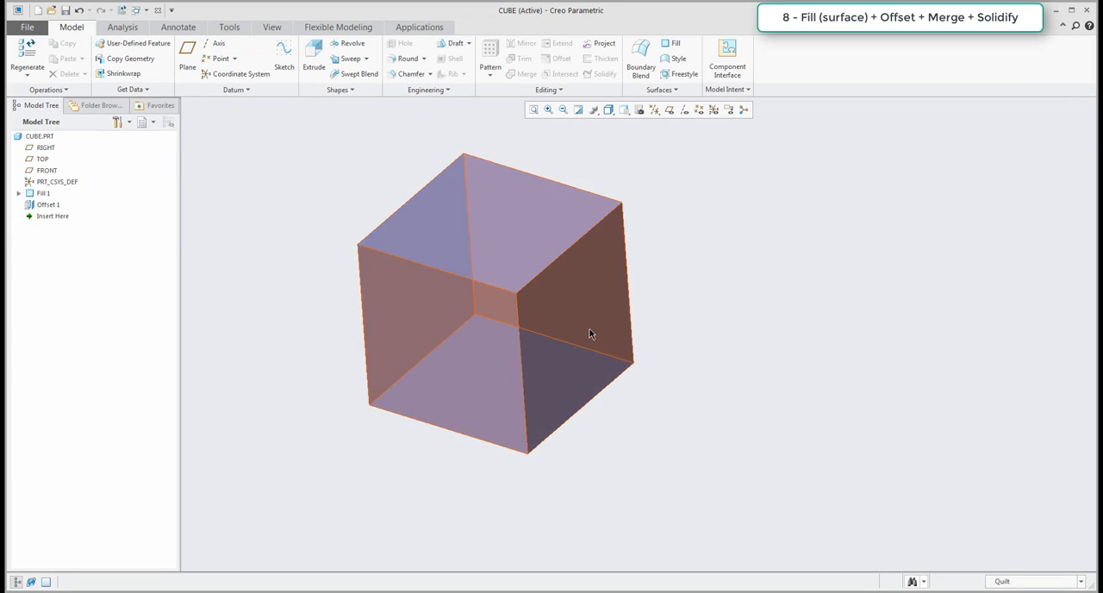
# Merge the offset quilt with the Fill surface that closes the underside of the cube.
pyautogui.click(589, 334)
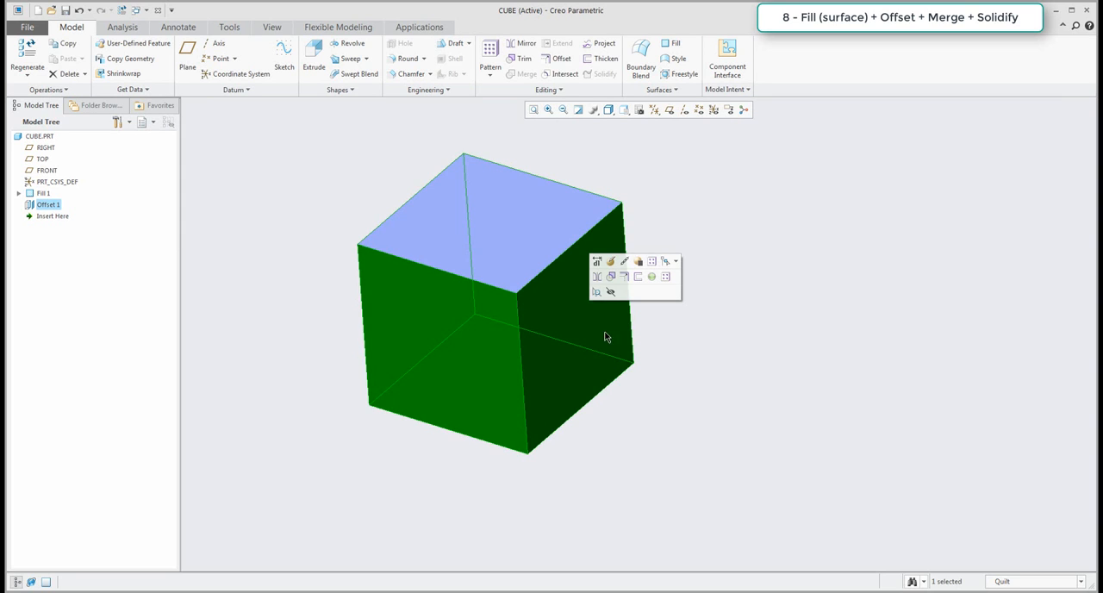
pyautogui.click(722, 349)
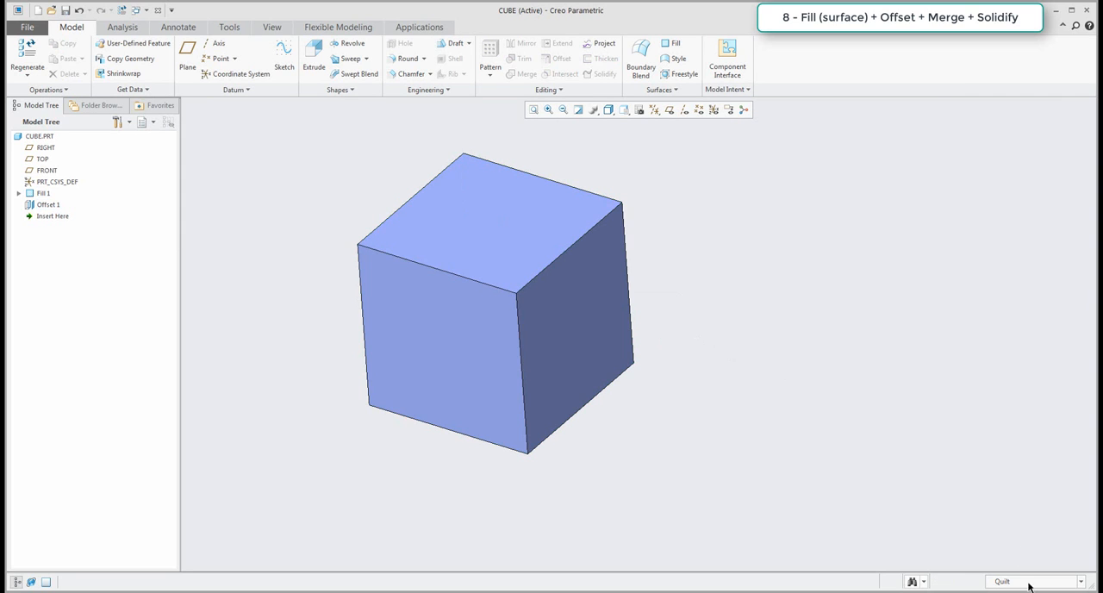
pyautogui.click(570, 236)
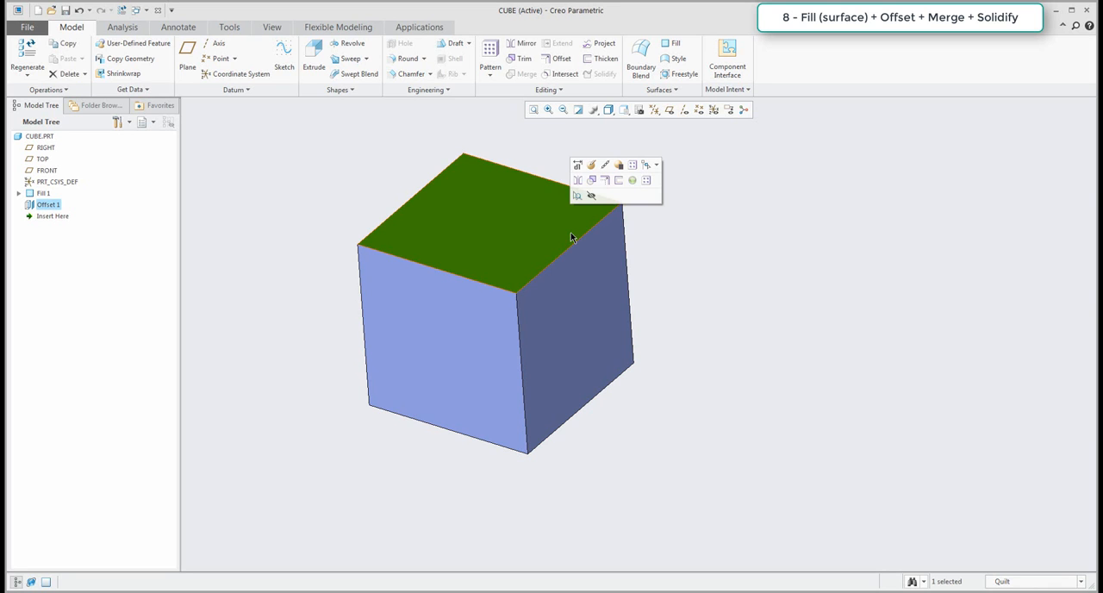
pyautogui.keyDown('ctrl'); pyautogui.click(593, 282); pyautogui.keyUp('ctrl')
pyautogui.moveTo(593, 282); pyautogui.dragTo(625, 443, button='middle')
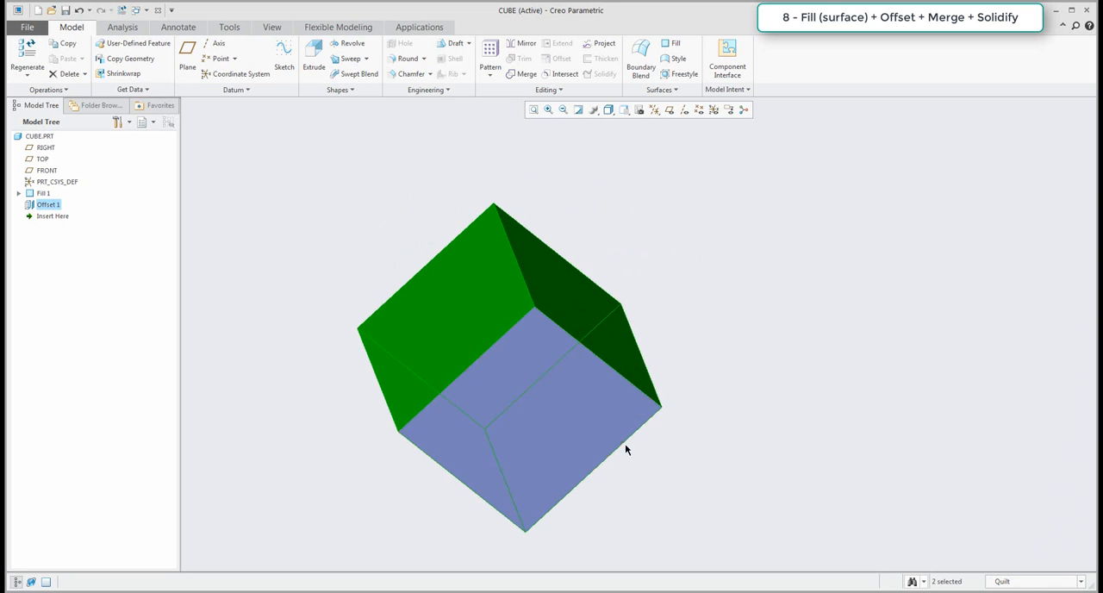
pyautogui.keyDown('ctrl'); pyautogui.click(618, 423); pyautogui.keyUp('ctrl')
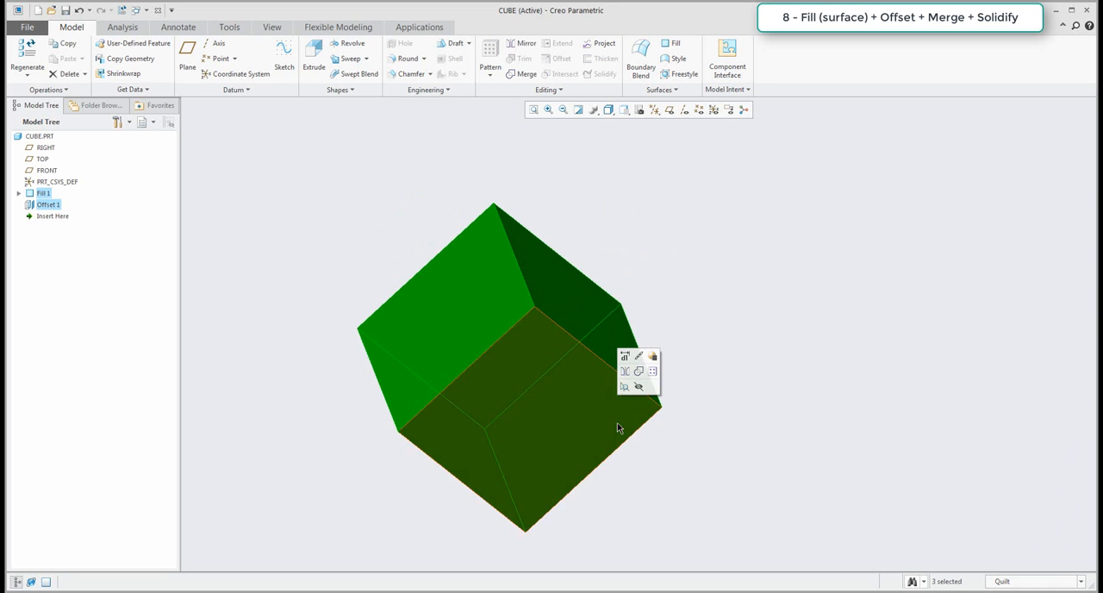
pyautogui.click(521, 76)
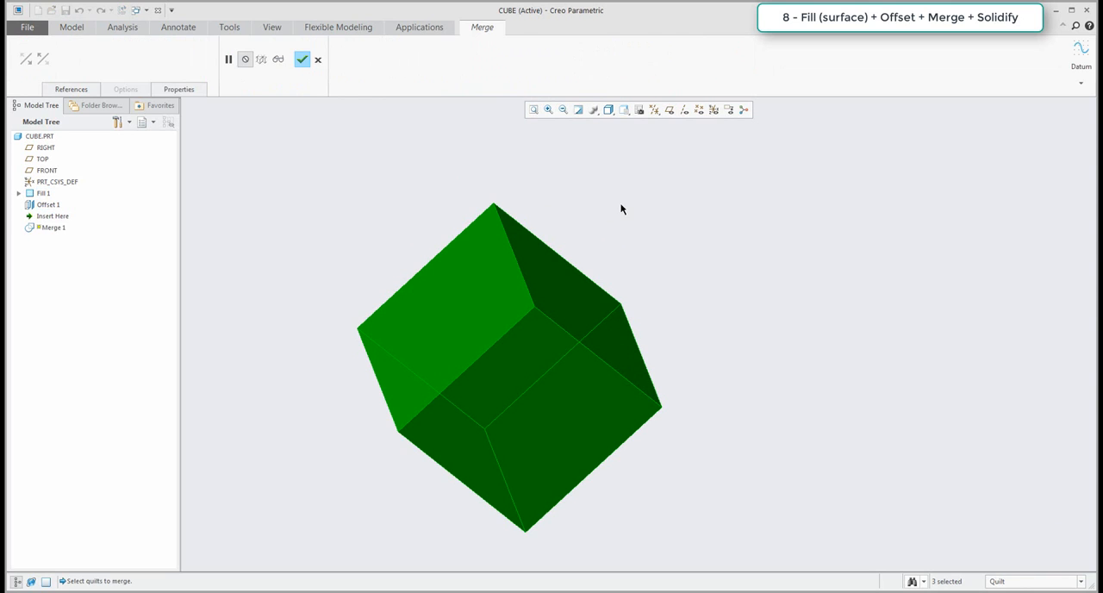
pyautogui.middleClick(622, 205)
# Solidify the merged quilt into a solid cube and inspect it.
pyautogui.click(566, 274)
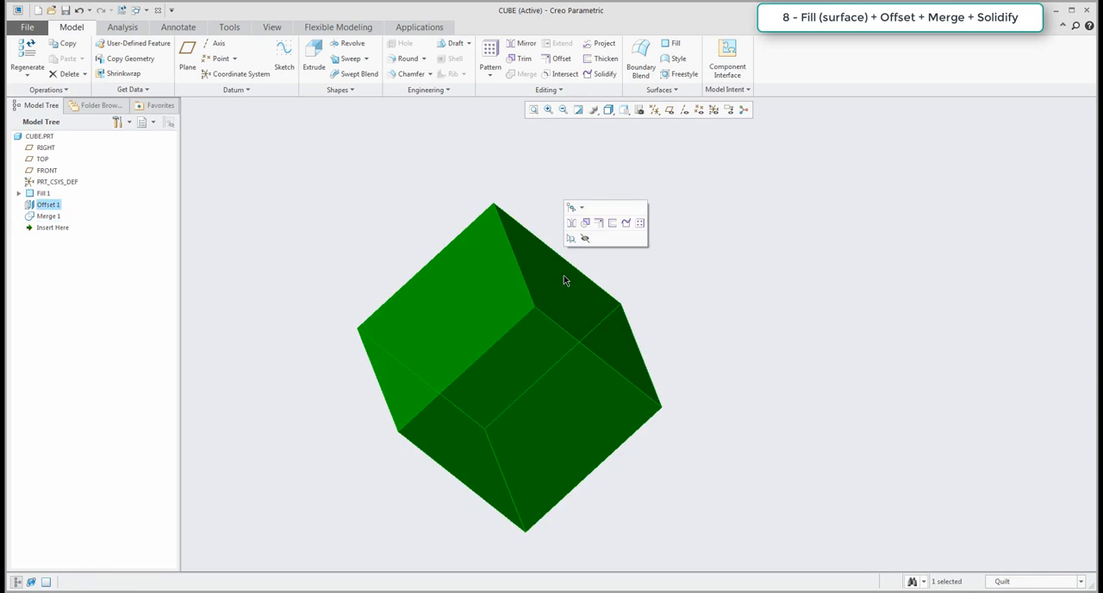
pyautogui.moveTo(683, 287); pyautogui.dragTo(683, 380, button='middle')
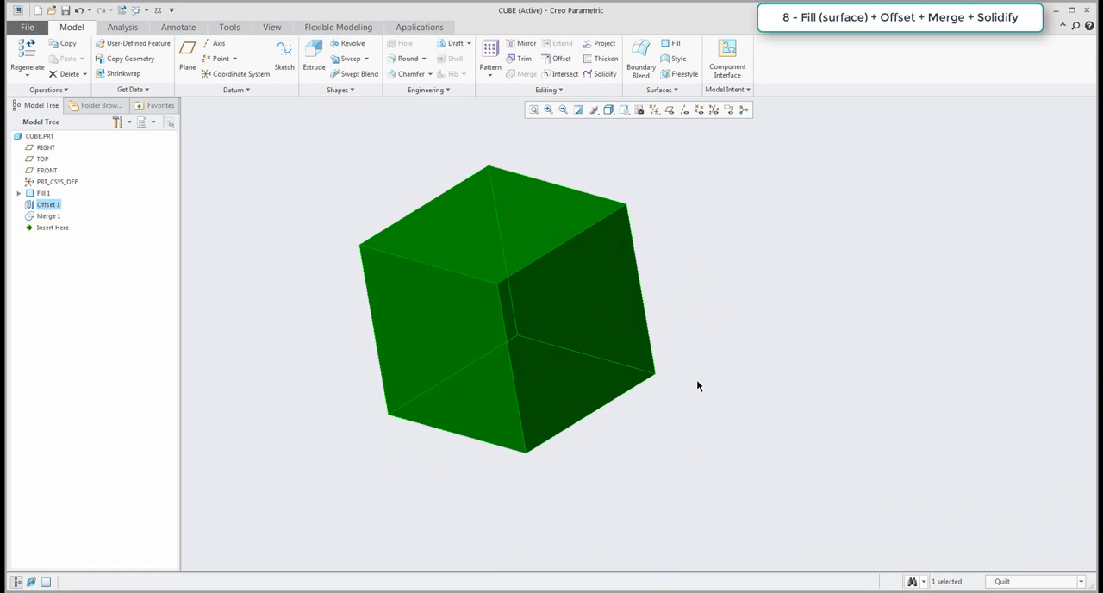
pyautogui.click(604, 73)
pyautogui.click(268, 58)
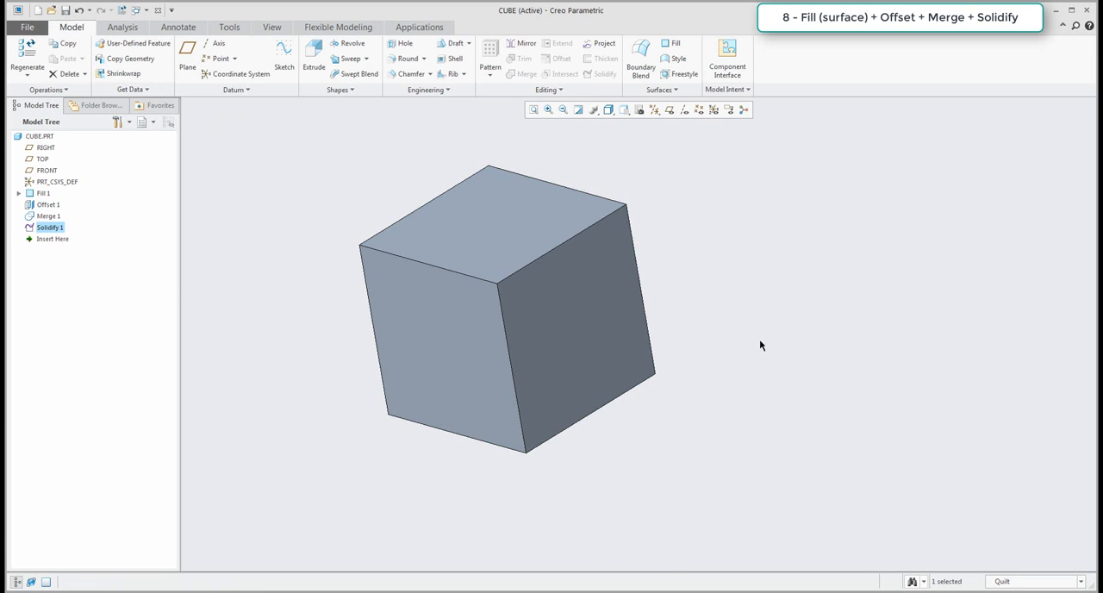
pyautogui.click(760, 345)
pyautogui.moveTo(601, 320); pyautogui.dragTo(719, 344, button='middle')
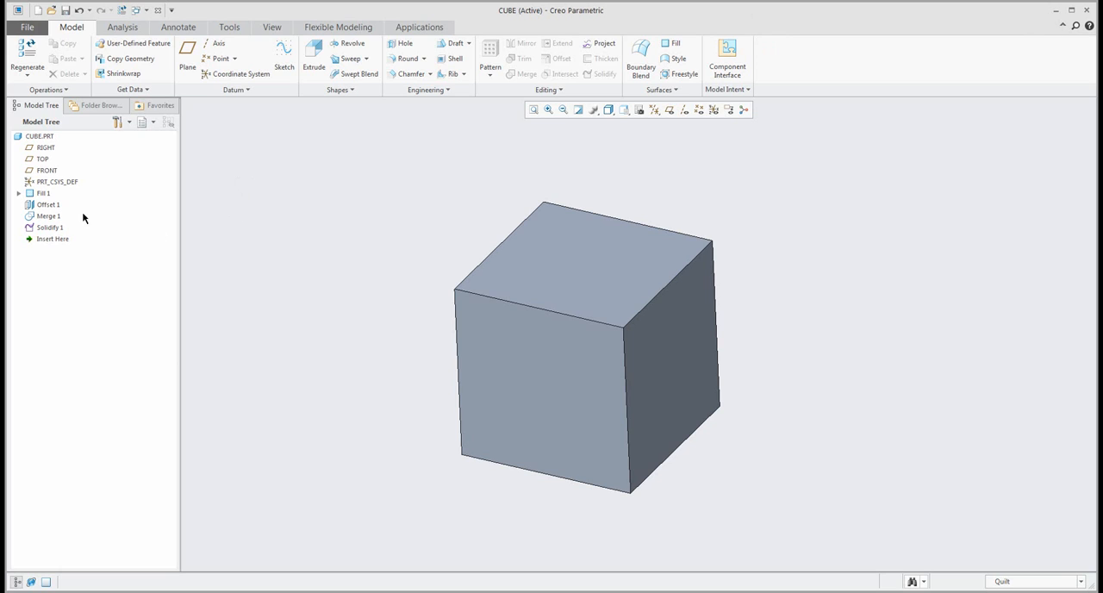
# Delete the Fill, Offset, Merge and Solidify features from the part.
pyautogui.click(43, 195)
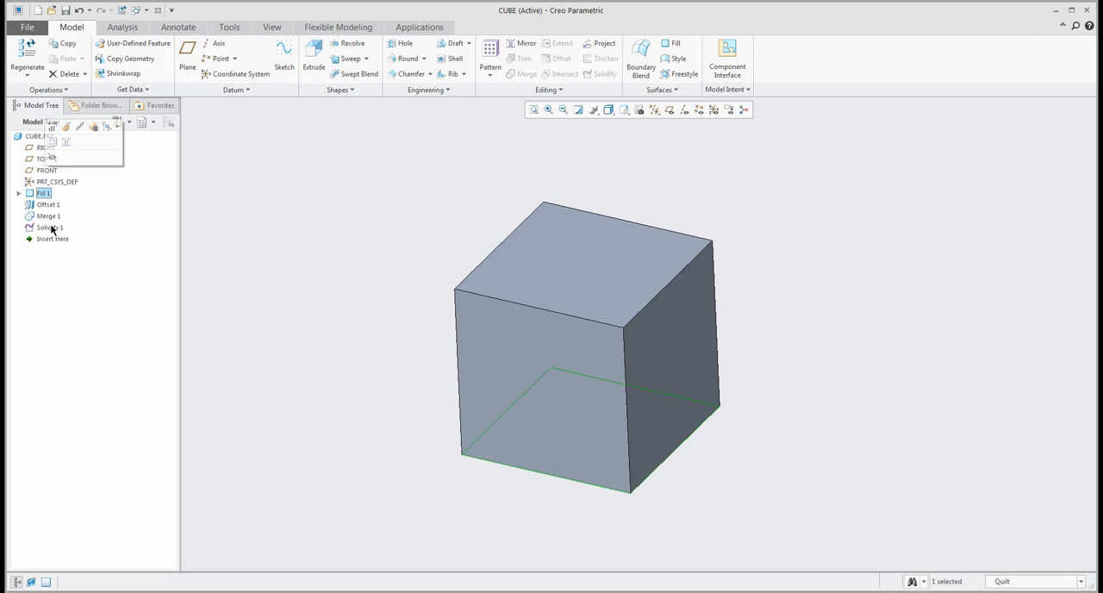
pyautogui.keyDown('shift'); pyautogui.click(52, 227); pyautogui.keyUp('shift')
pyautogui.press('Delete')
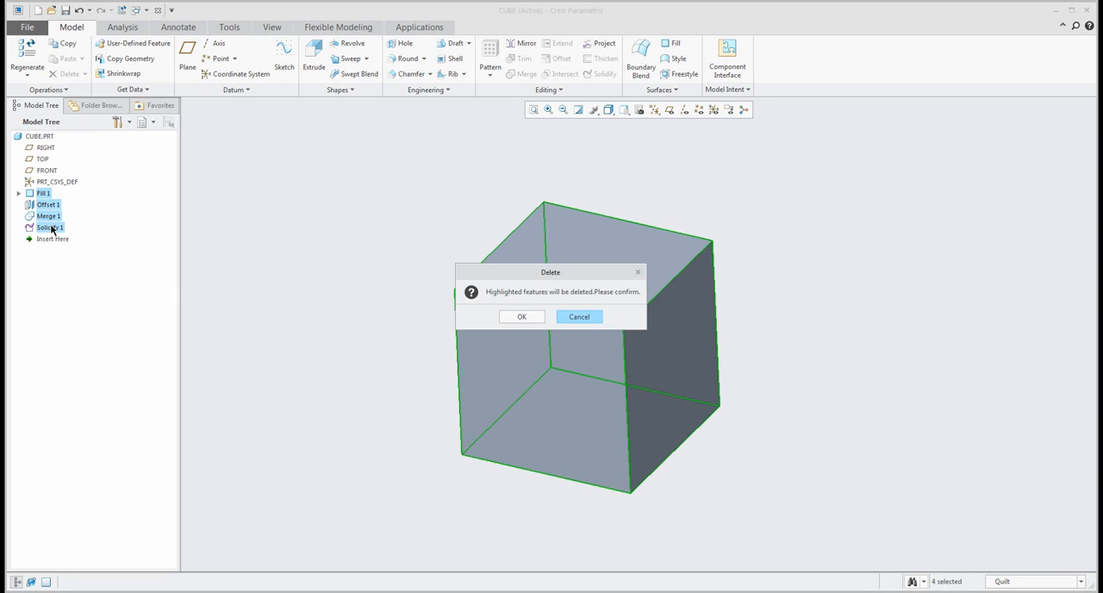
pyautogui.click(522, 316)
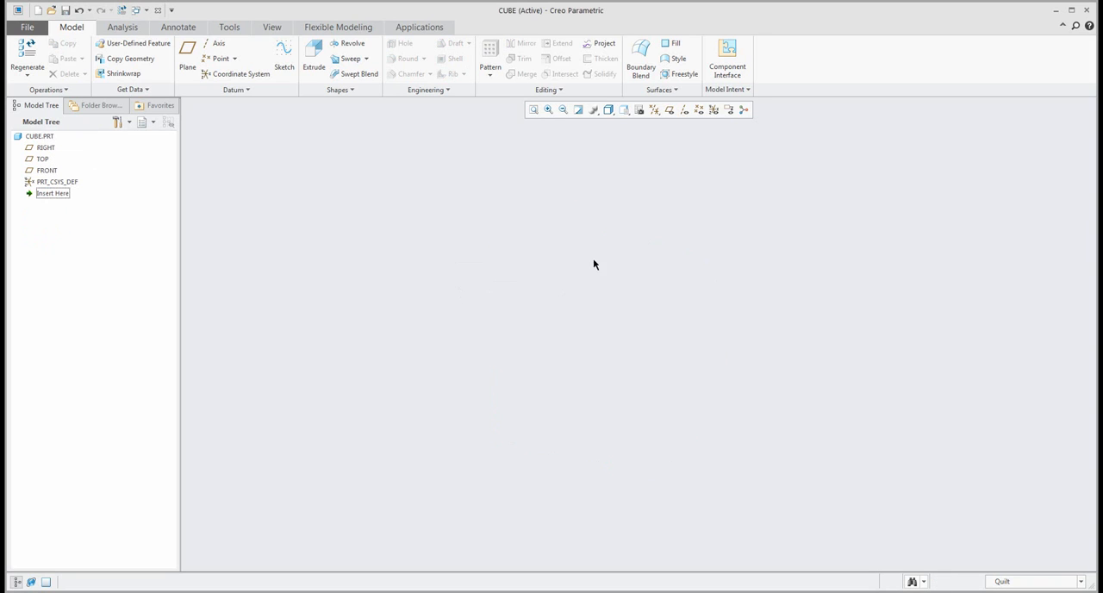
# Show the datum planes and start a sketch on the TOP plane with RIGHT as the orientation reference.
pyautogui.click(670, 109)
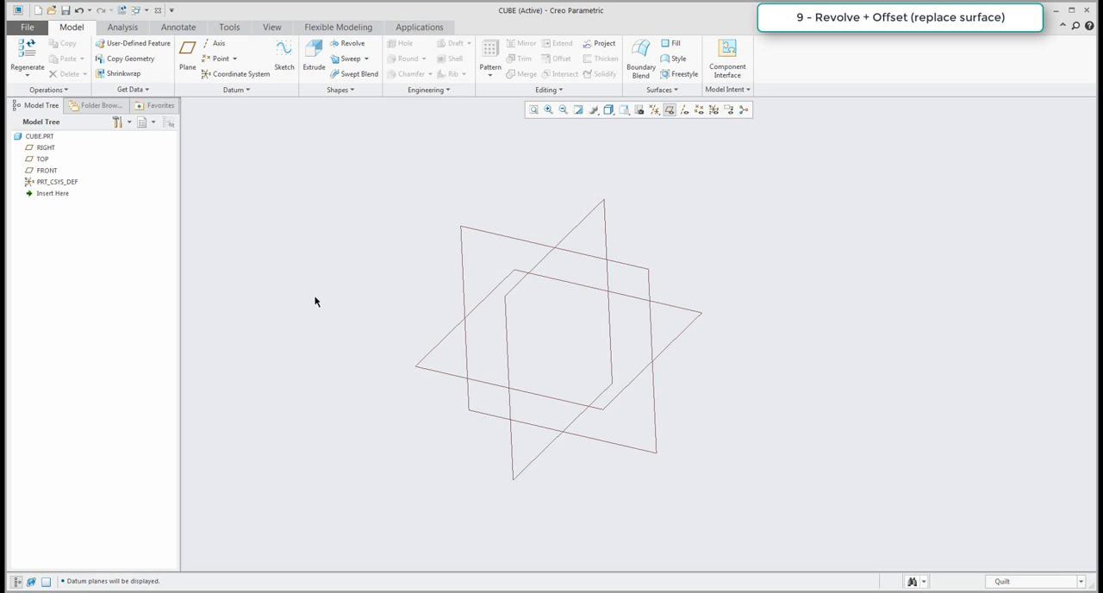
pyautogui.click(287, 55)
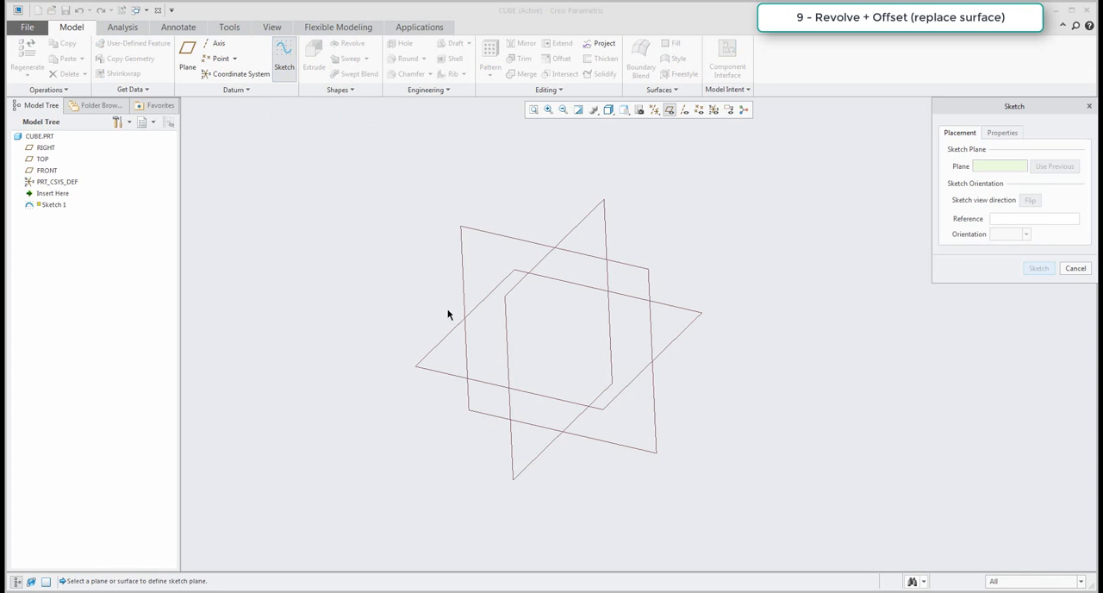
pyautogui.click(453, 337)
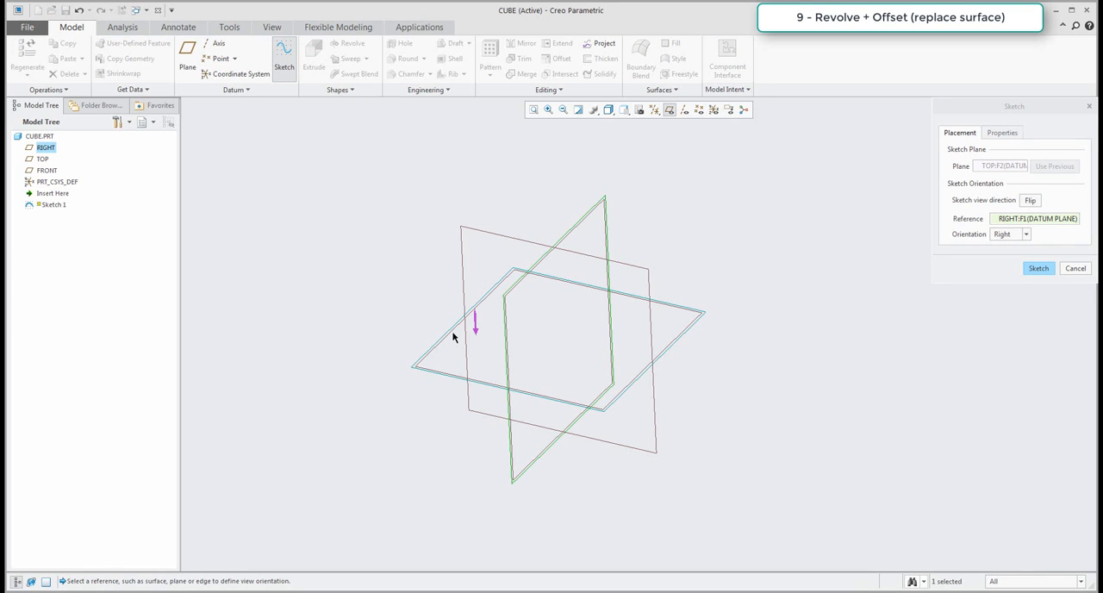
pyautogui.middleClick(453, 337)
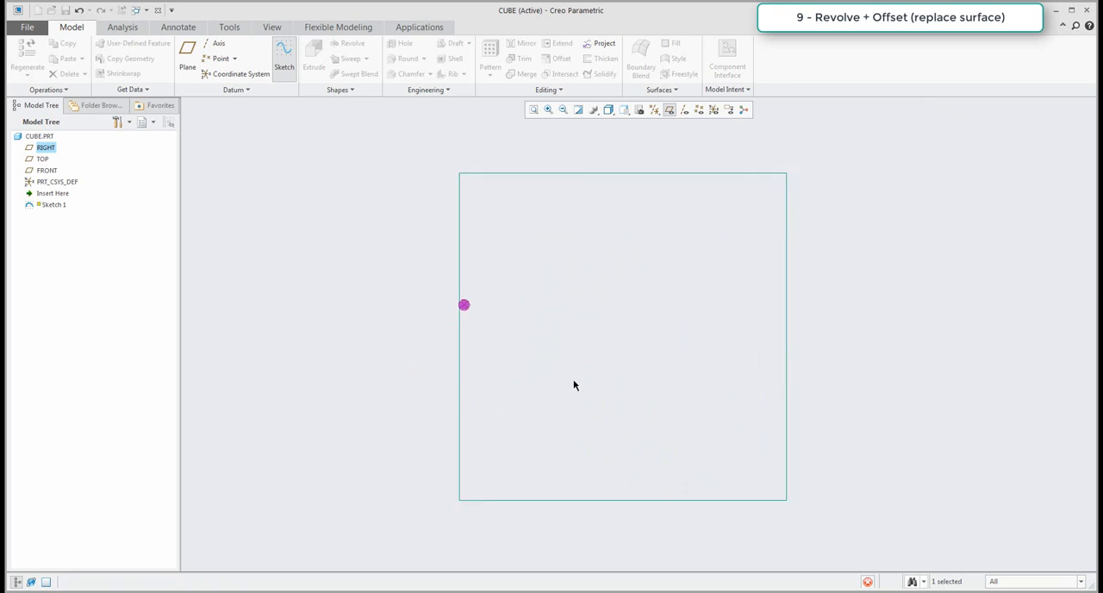
pyautogui.scroll(2, 543, 366)
pyautogui.scroll(-1, 543, 366)
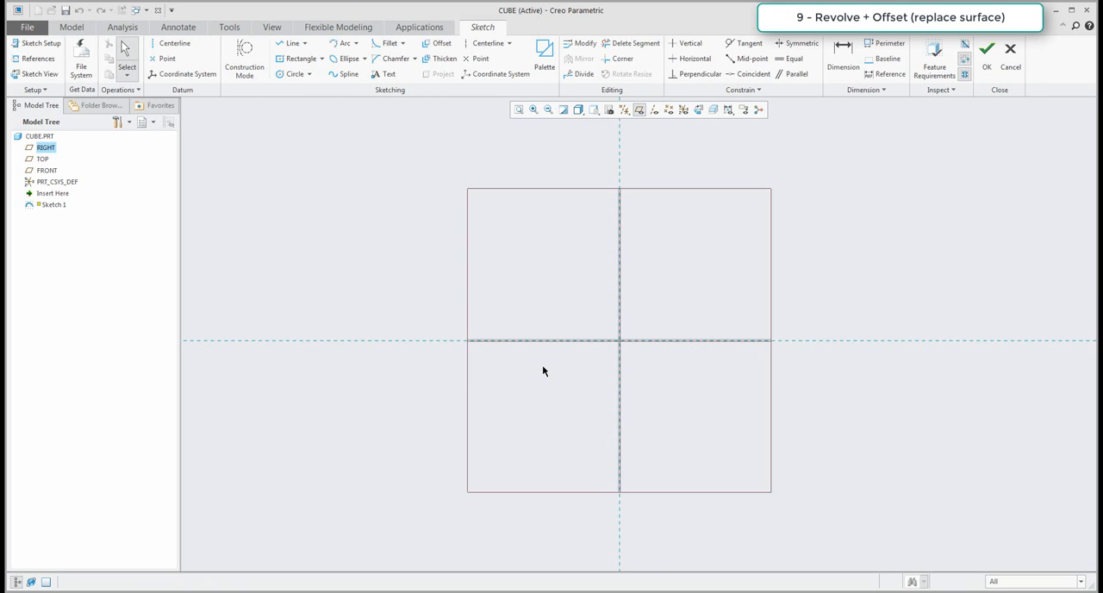
# Sketch a corner rectangle about 203 by 175 mm from the origin into the lower-left quadrant.
pyautogui.click(323, 59)
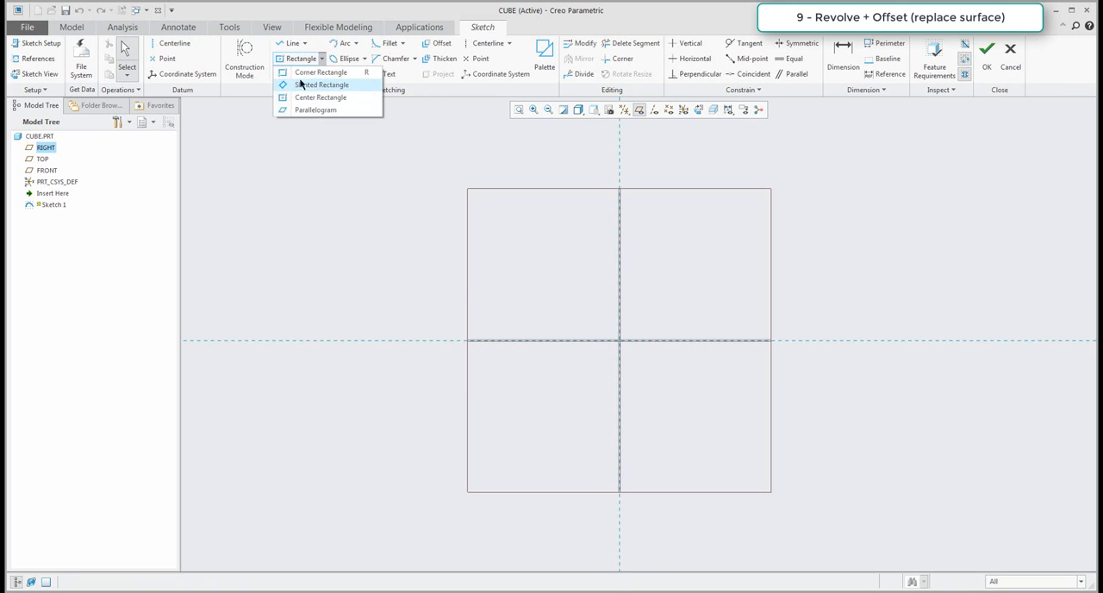
pyautogui.click(304, 74)
pyautogui.click(619, 340)
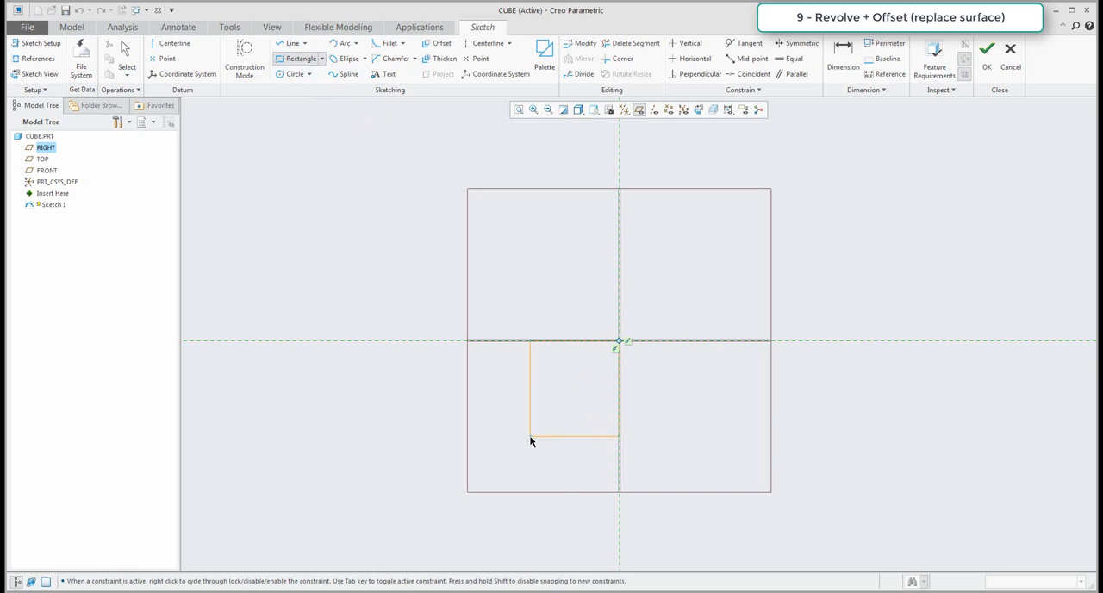
pyautogui.click(498, 444)
pyautogui.middleClick(529, 410)
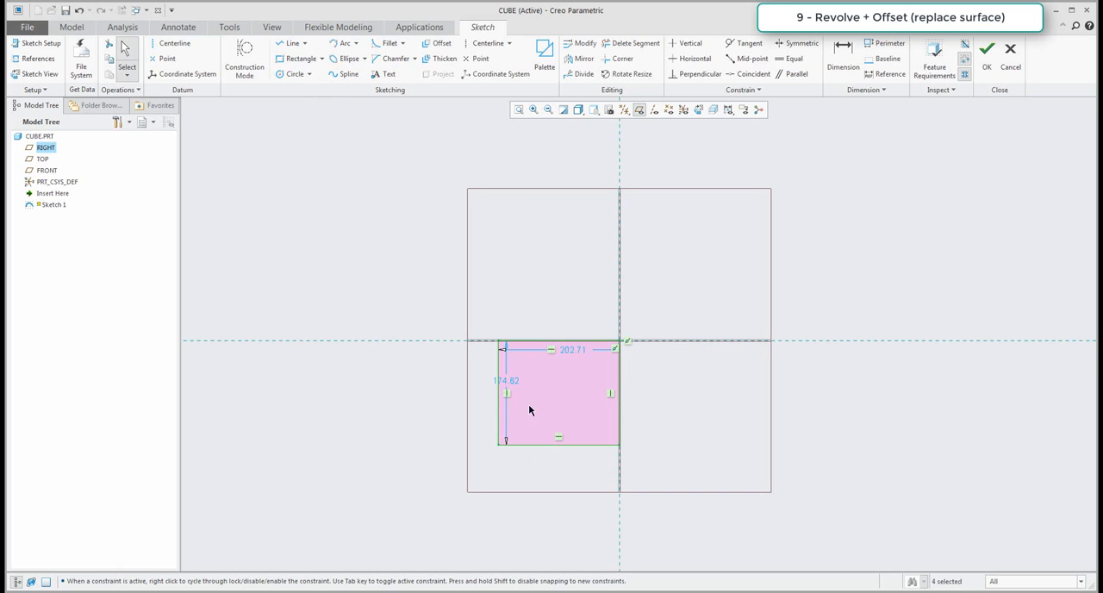
# Make two adjacent sides of the rectangle equal and set the side length to 150 mm.
pyautogui.click(792, 59)
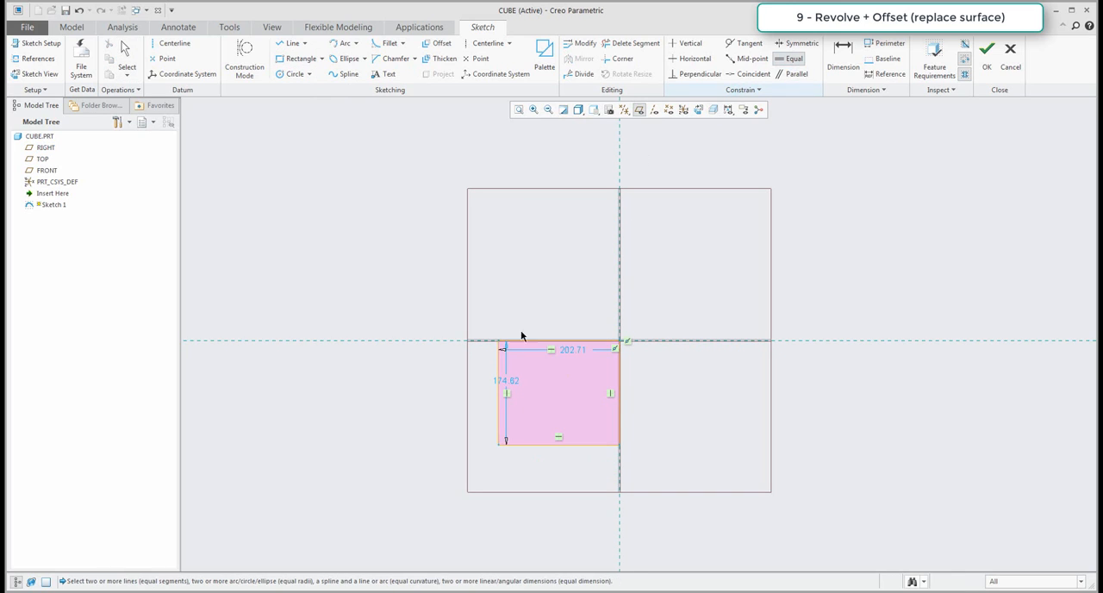
pyautogui.click(566, 348)
pyautogui.click(620, 387)
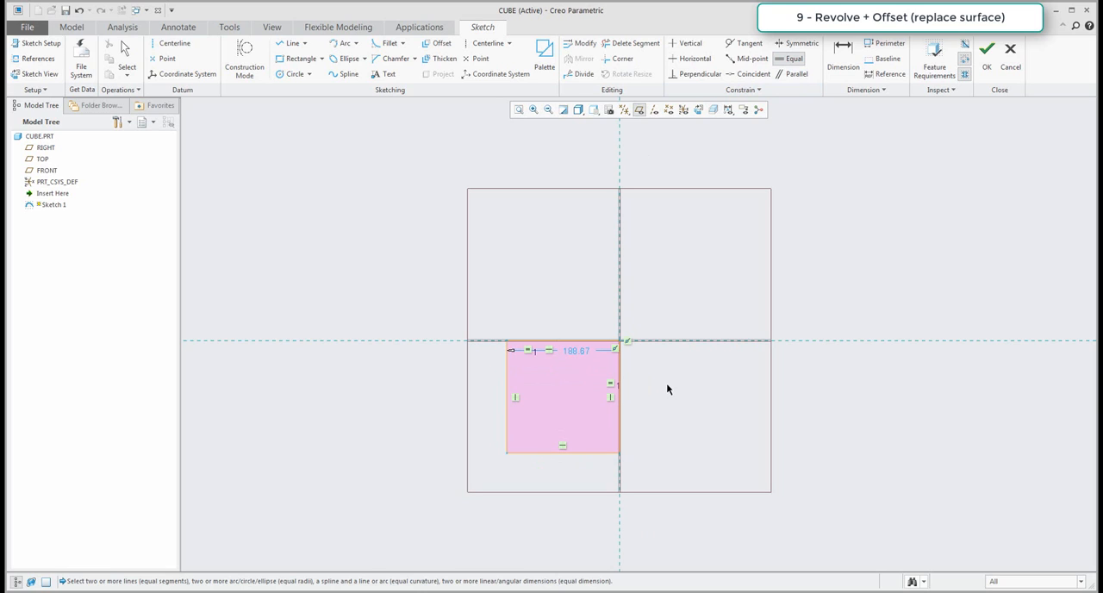
pyautogui.middleClick(577, 352)
pyautogui.doubleClick(576, 352)
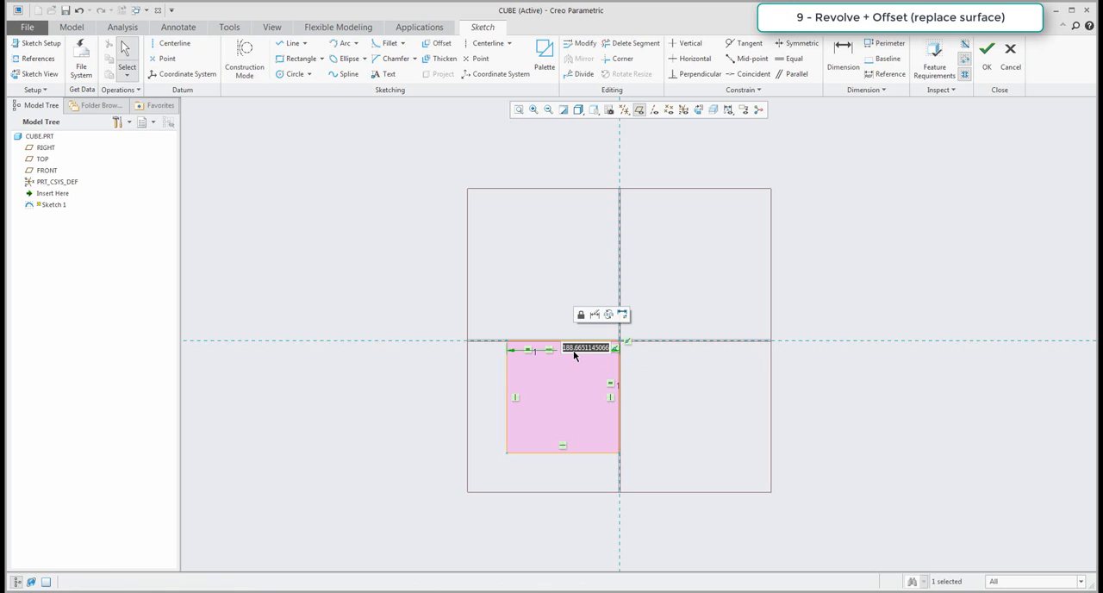
pyautogui.write('150')
pyautogui.press('Return')
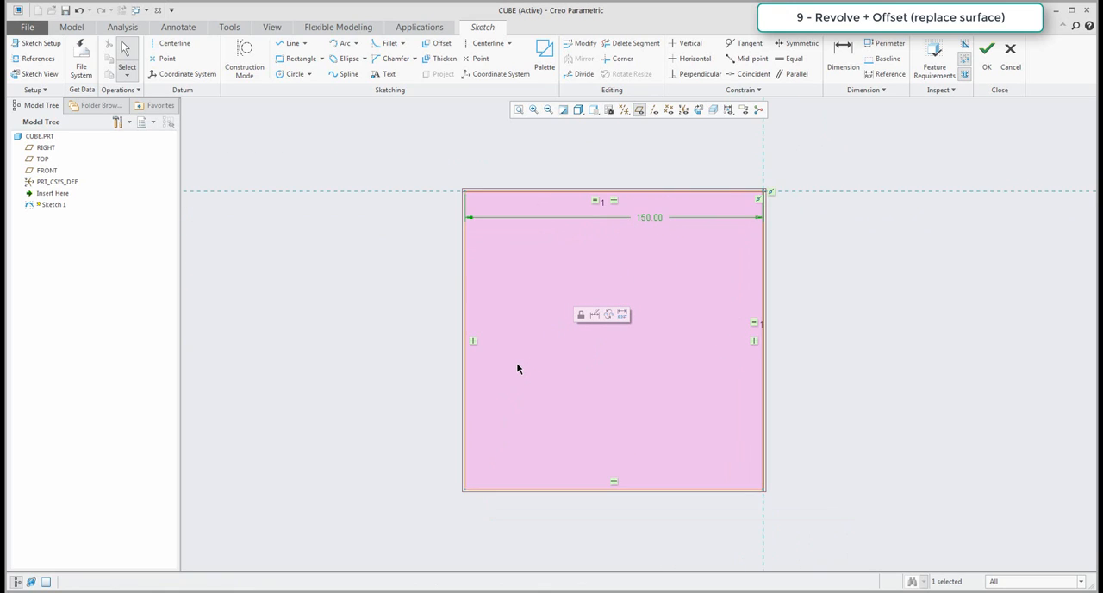
pyautogui.scroll(2, 516, 368)
pyautogui.click(461, 193)
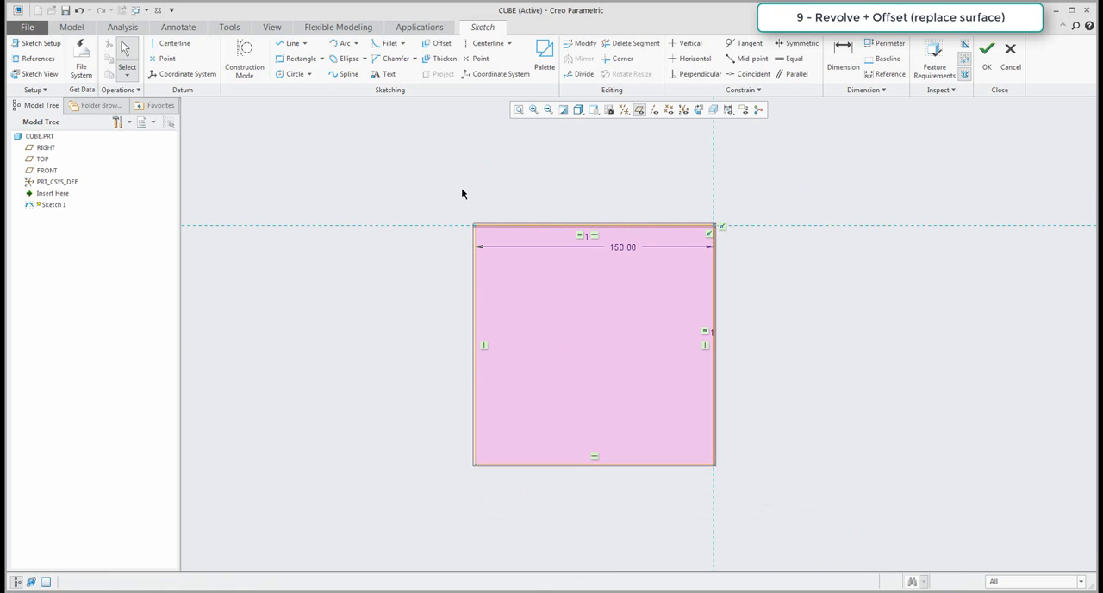
# Add a vertical geometry centerline along the square's left edge and finish the sketch.
pyautogui.click(164, 48)
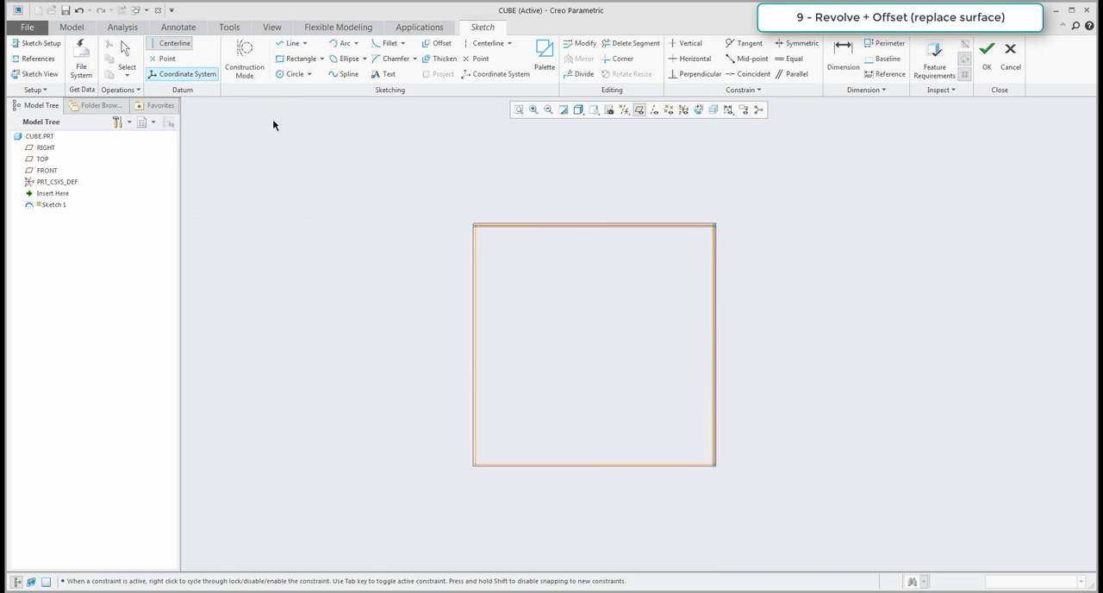
pyautogui.click(475, 247)
pyautogui.click(475, 297)
pyautogui.middleClick(399, 280)
pyautogui.scroll(2, 412, 306)
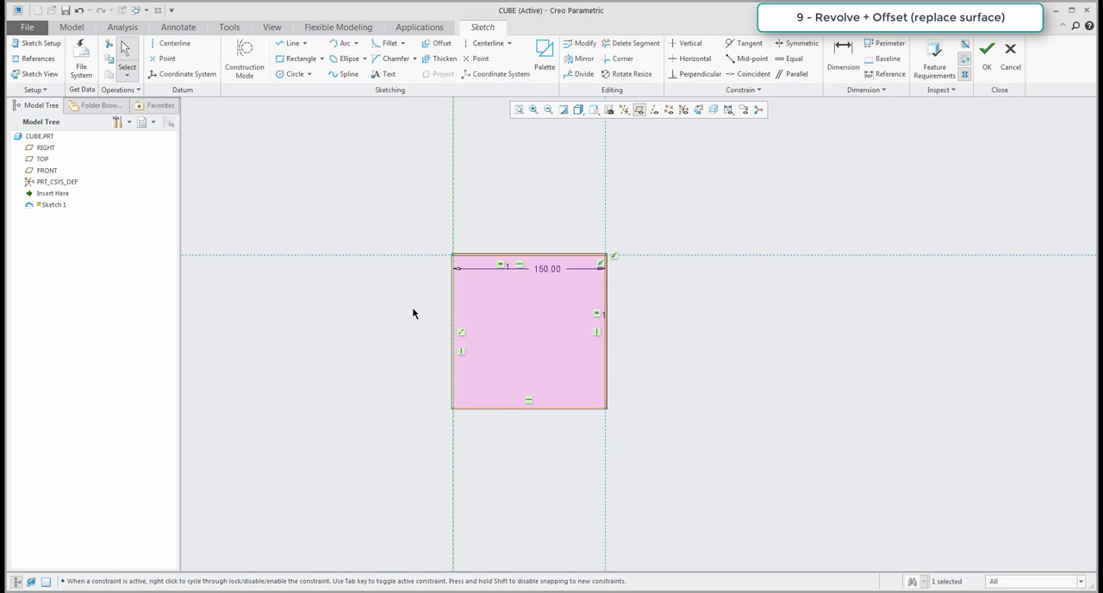
pyautogui.click(988, 53)
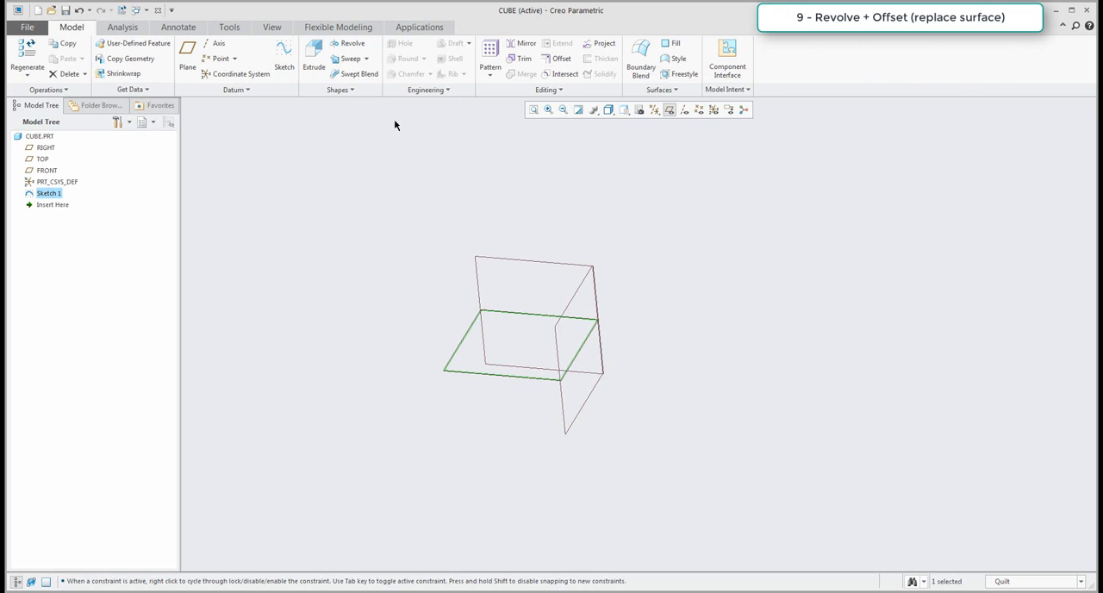
# Revolve the square sketch 90° about its internal centerline into a solid quarter cylinder.
pyautogui.click(346, 45)
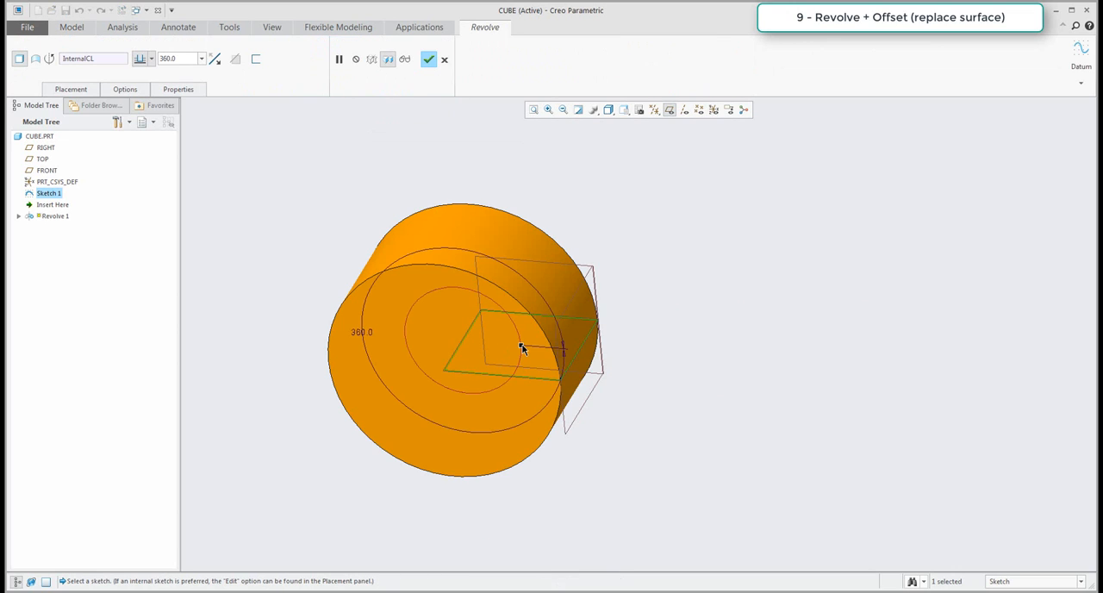
pyautogui.moveTo(521, 347); pyautogui.dragTo(442, 285)
pyautogui.click(70, 89)
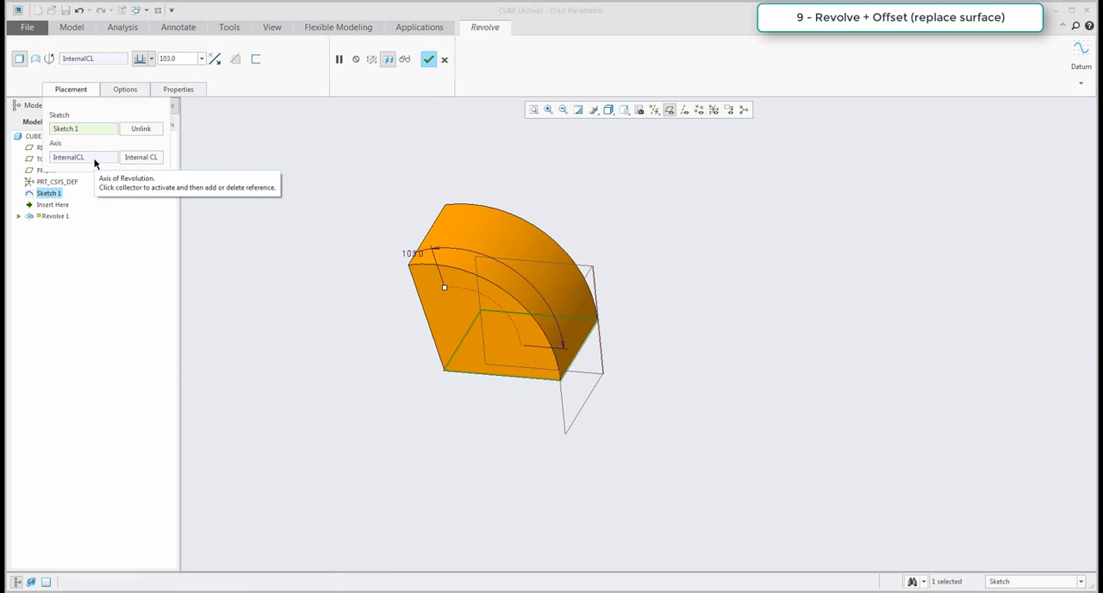
pyautogui.doubleClick(190, 59)
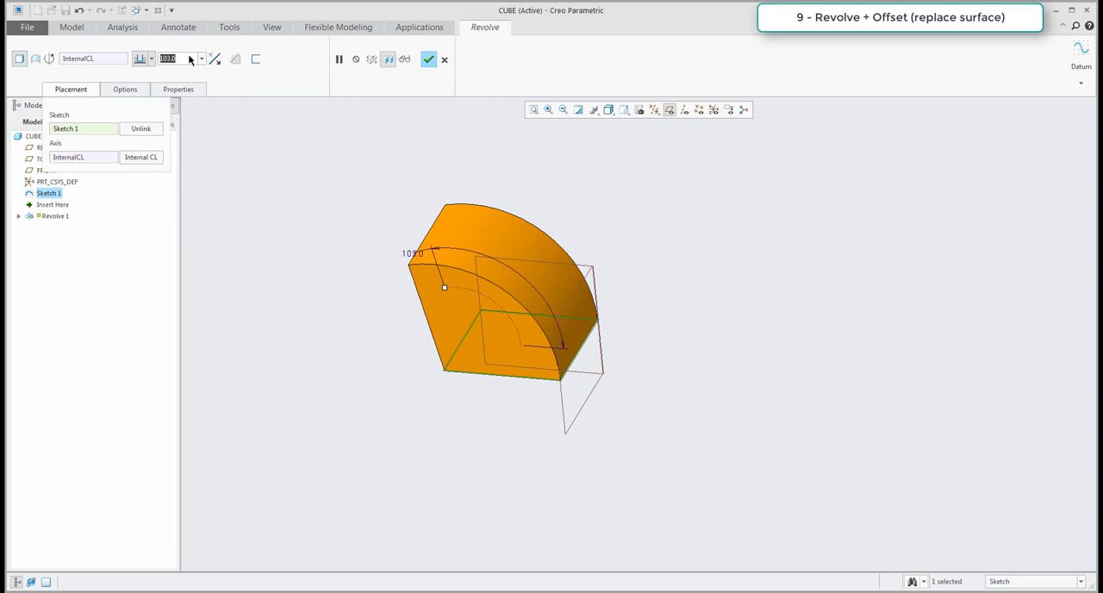
pyautogui.write('90')
pyautogui.press('Return')
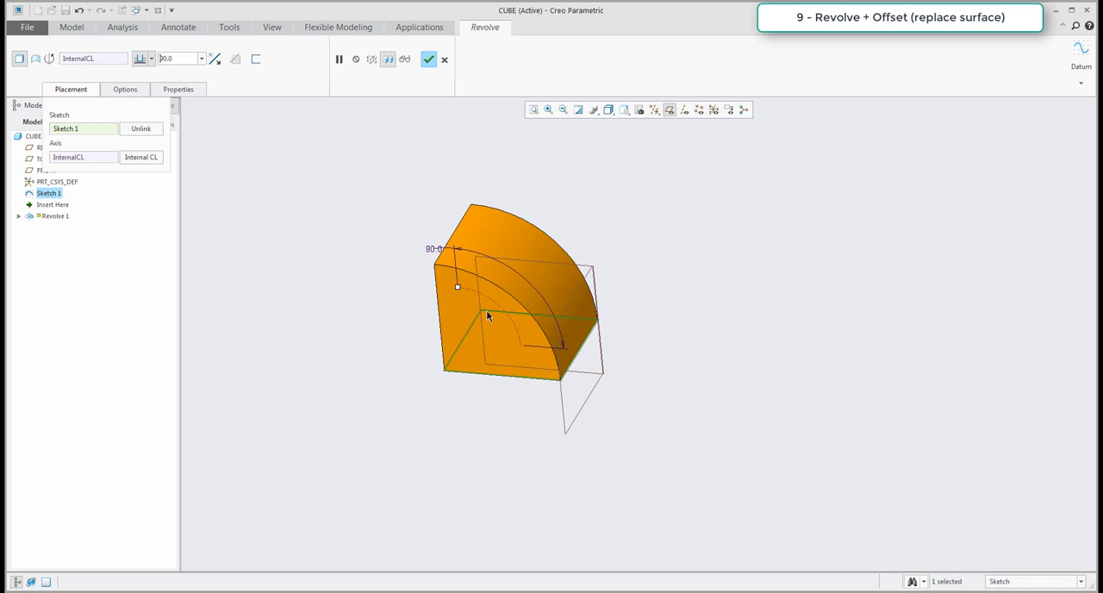
pyautogui.click(203, 58)
pyautogui.click(288, 168)
pyautogui.middleClick(343, 197)
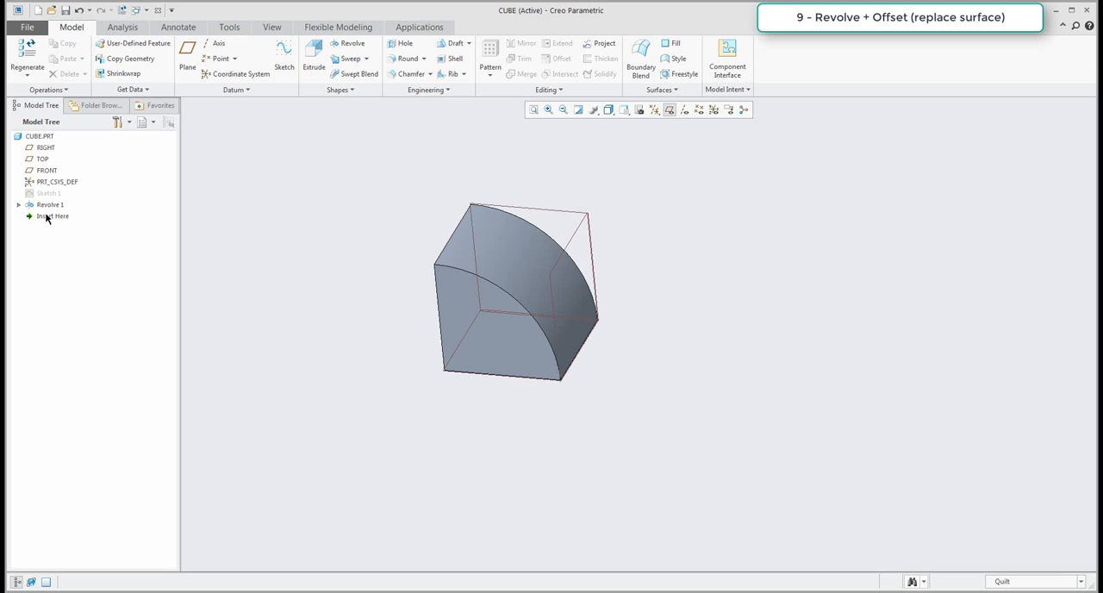
# Roll the model back to before Revolve 1 and create a datum axis through the TOP and RIGHT planes, with axis display on.
pyautogui.moveTo(46, 217); pyautogui.dragTo(43, 198)
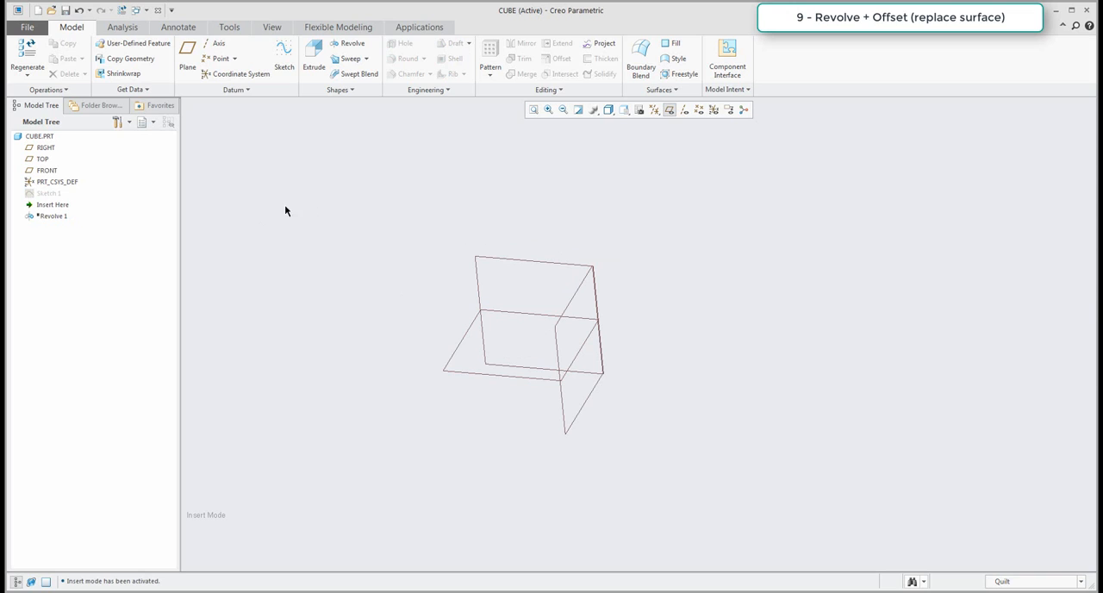
pyautogui.click(216, 43)
pyautogui.click(471, 373)
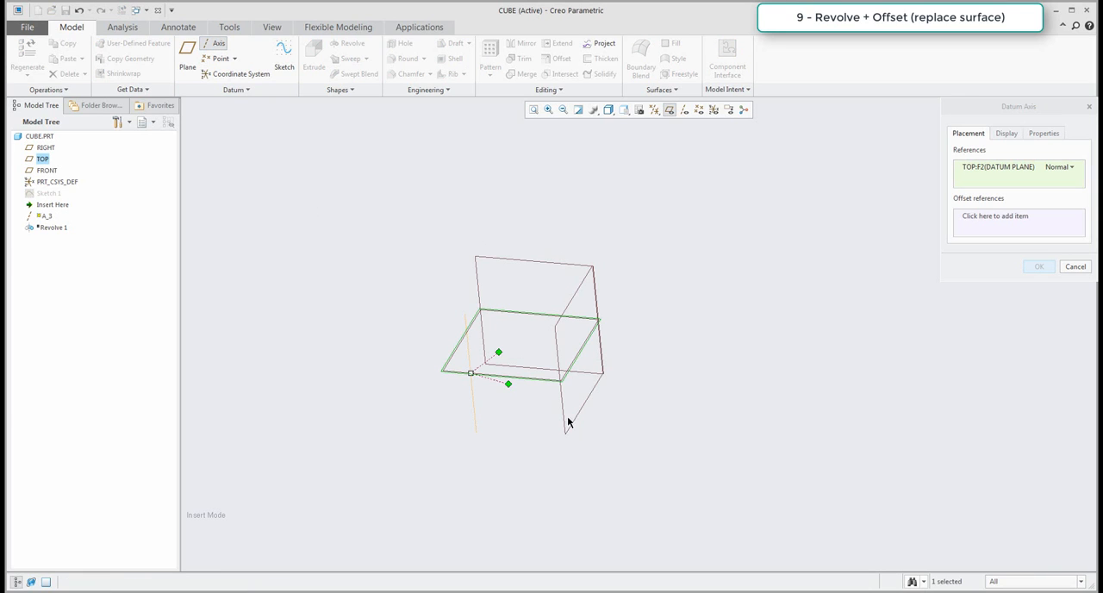
pyautogui.keyDown('ctrl'); pyautogui.click(569, 419); pyautogui.keyUp('ctrl')
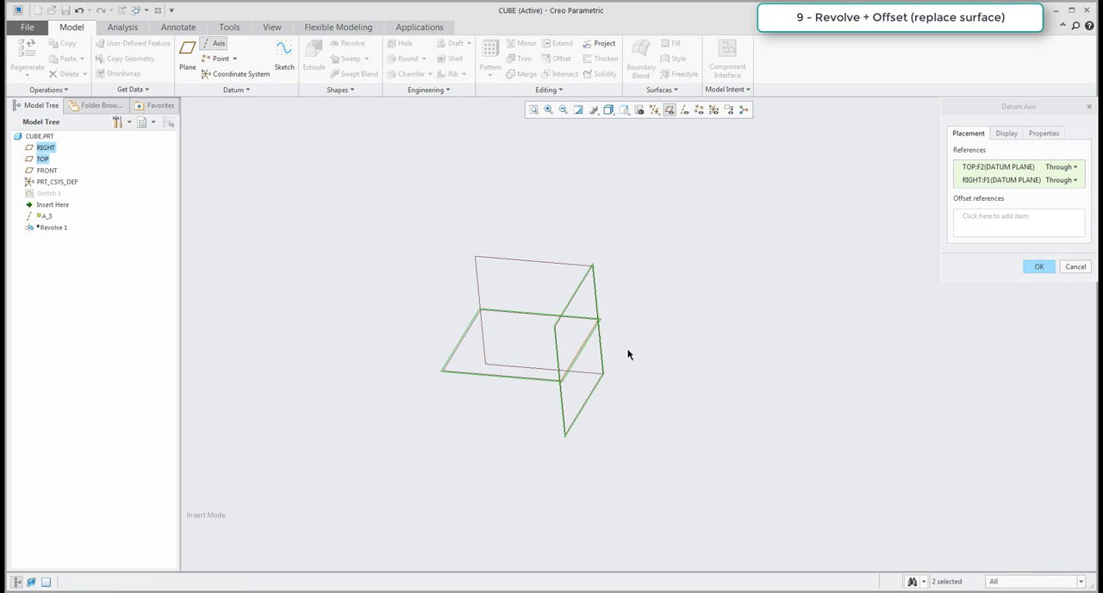
pyautogui.click(1039, 266)
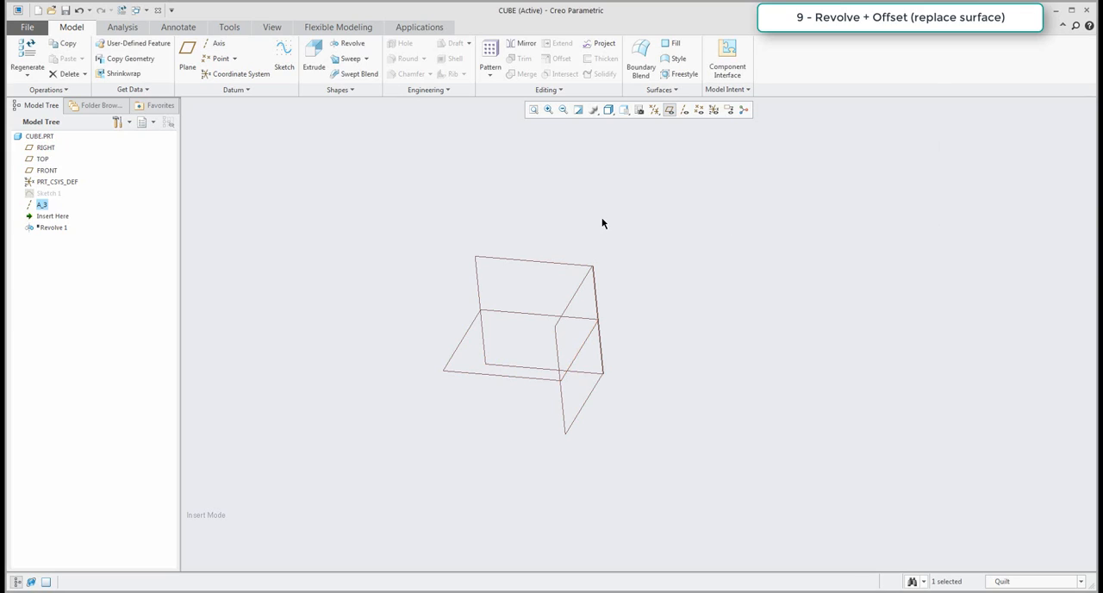
pyautogui.click(669, 112)
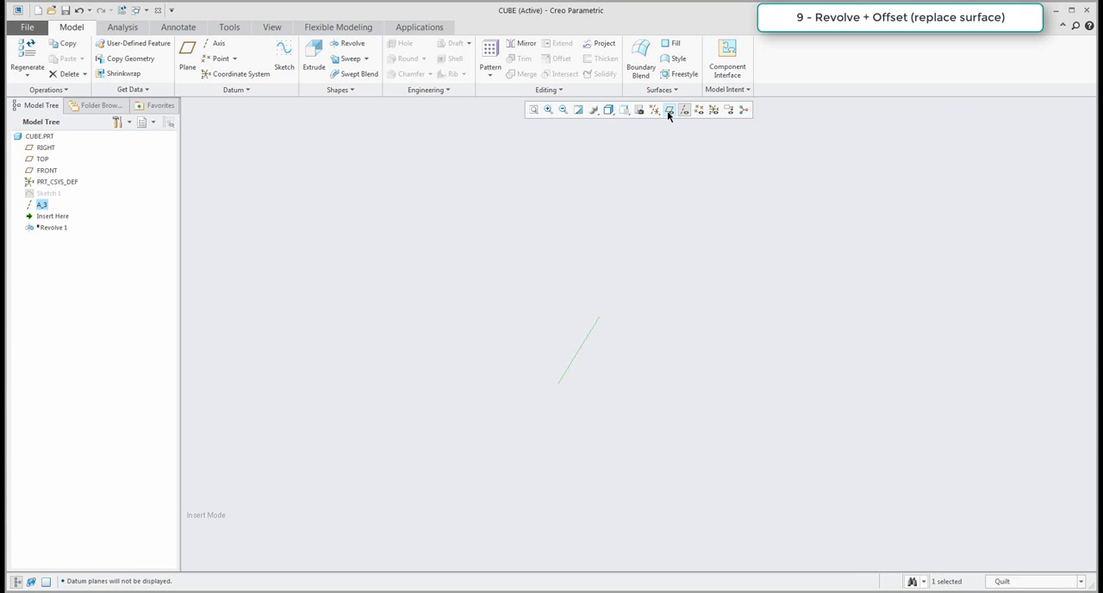
pyautogui.click(670, 112)
pyautogui.click(211, 236)
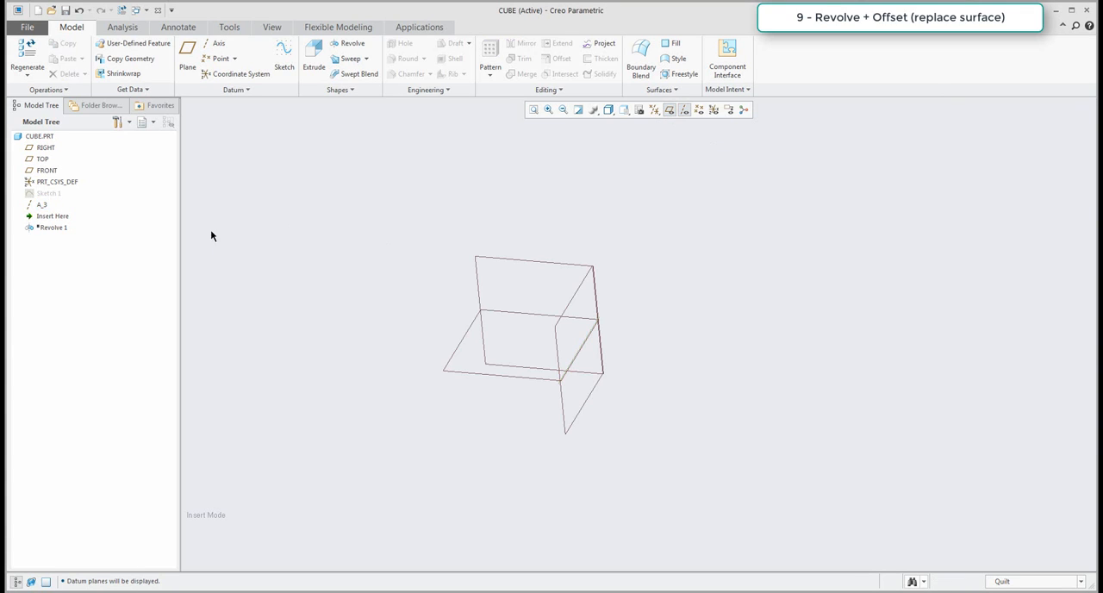
# Restore the insertion point to after Revolve 1 and reorder the new datum axis ahead of Sketch 1.
pyautogui.moveTo(43, 216); pyautogui.dragTo(45, 231)
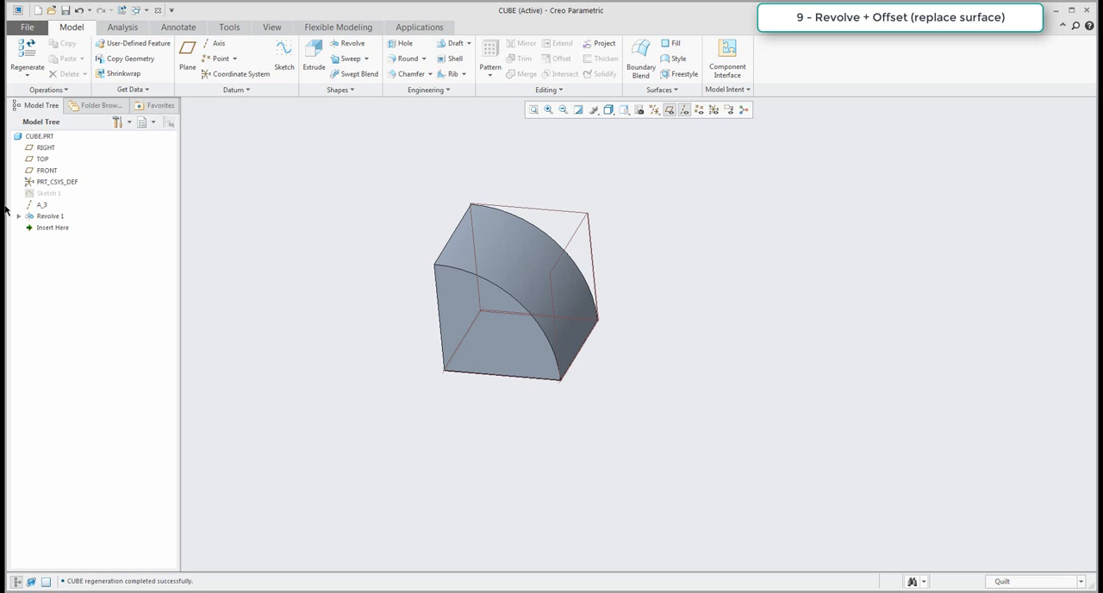
pyautogui.moveTo(41, 205); pyautogui.dragTo(40, 189)
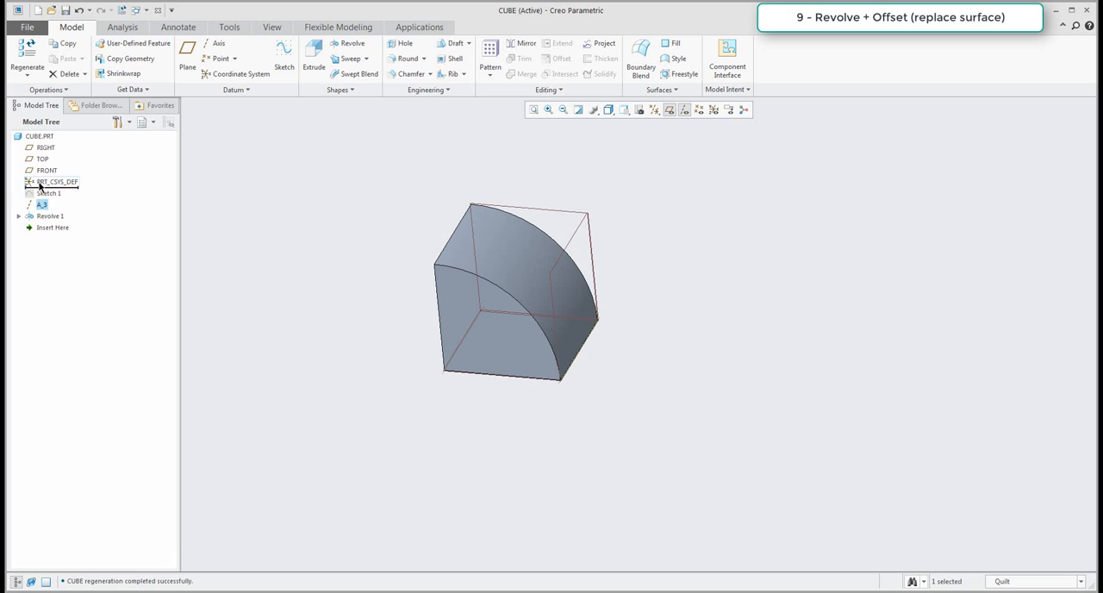
# Start a Revolve of Sketch 1 and replace its internal centerline with the new datum axis as the rotation axis.
pyautogui.click(47, 206)
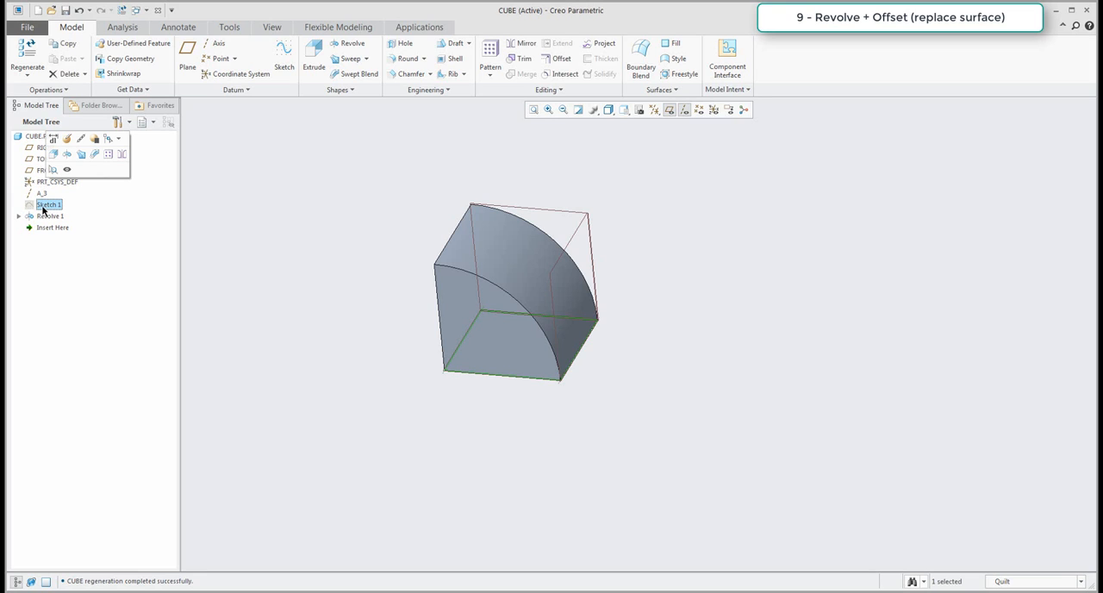
pyautogui.click(349, 44)
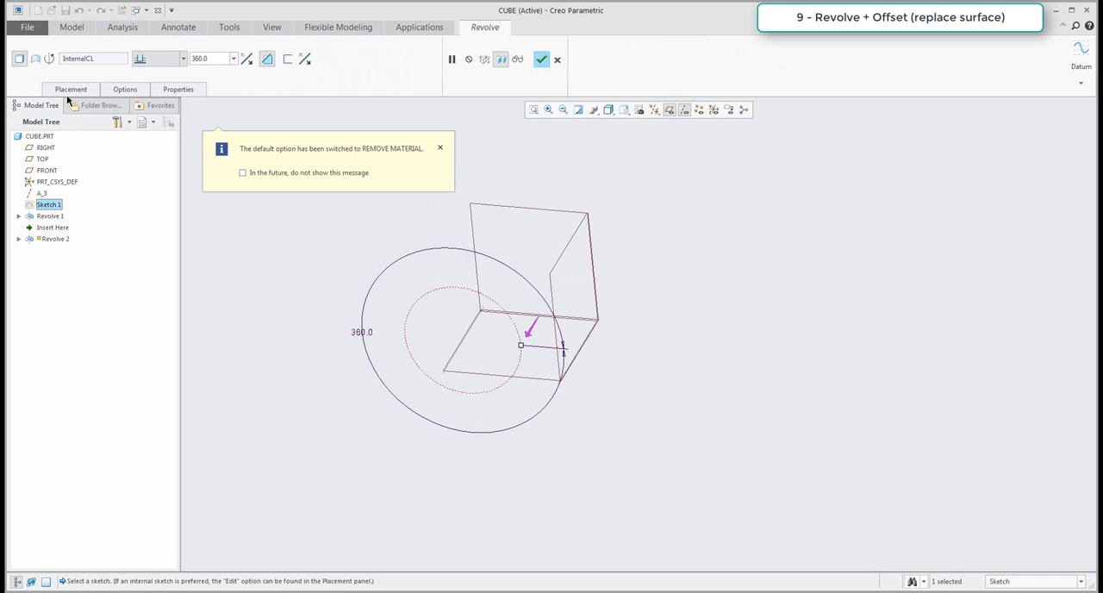
pyautogui.click(68, 93)
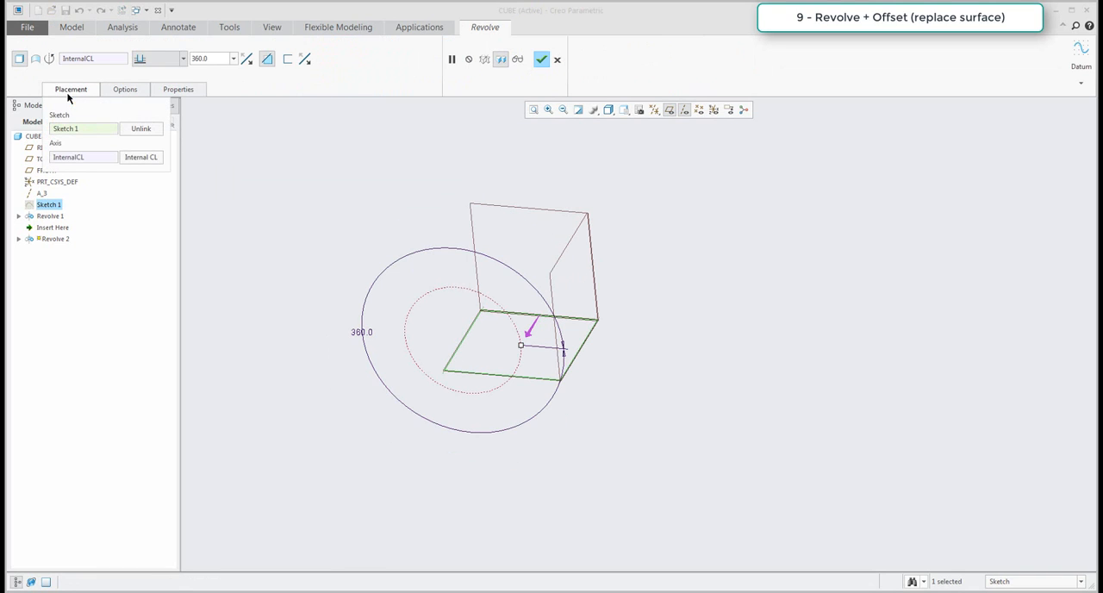
pyautogui.click(74, 161)
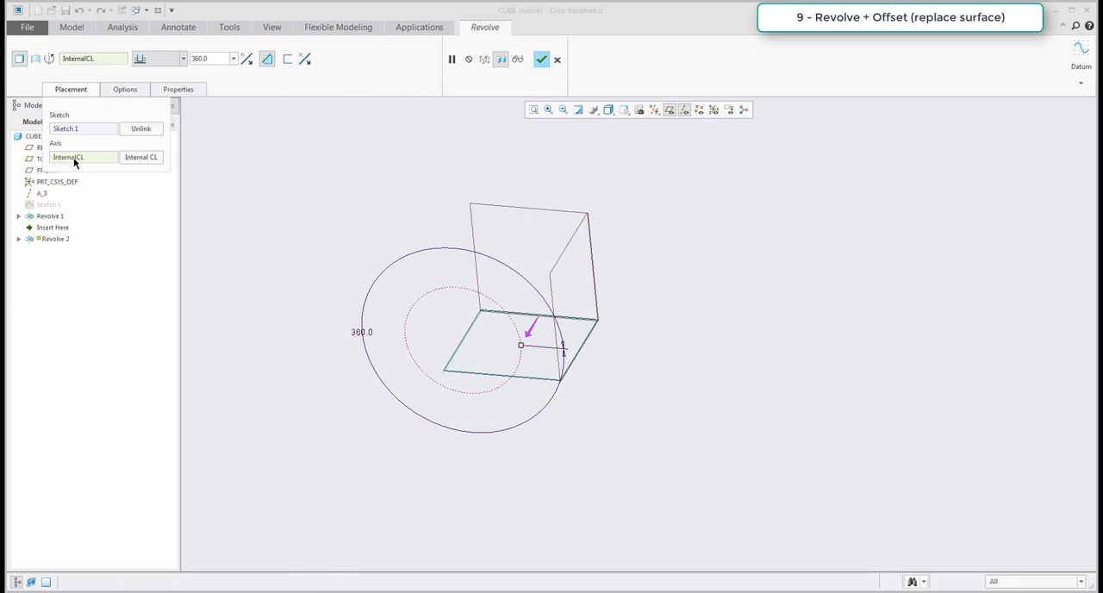
pyautogui.click(44, 194)
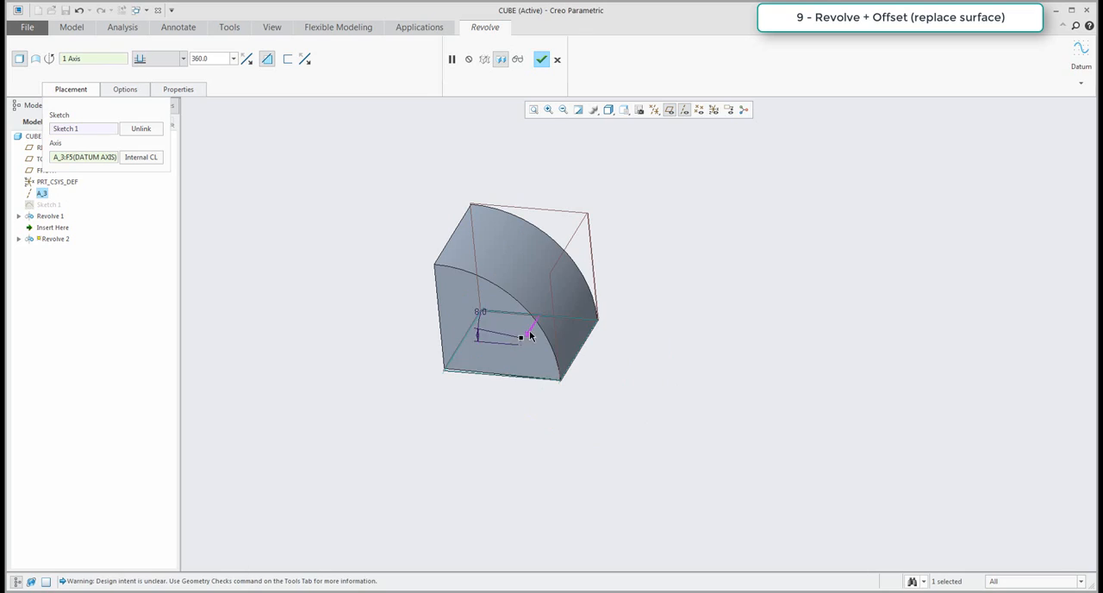
# Switch the second revolve from removing to adding material, set its angle to 90°, and complete the feature.
pyautogui.moveTo(567, 316); pyautogui.dragTo(531, 315)
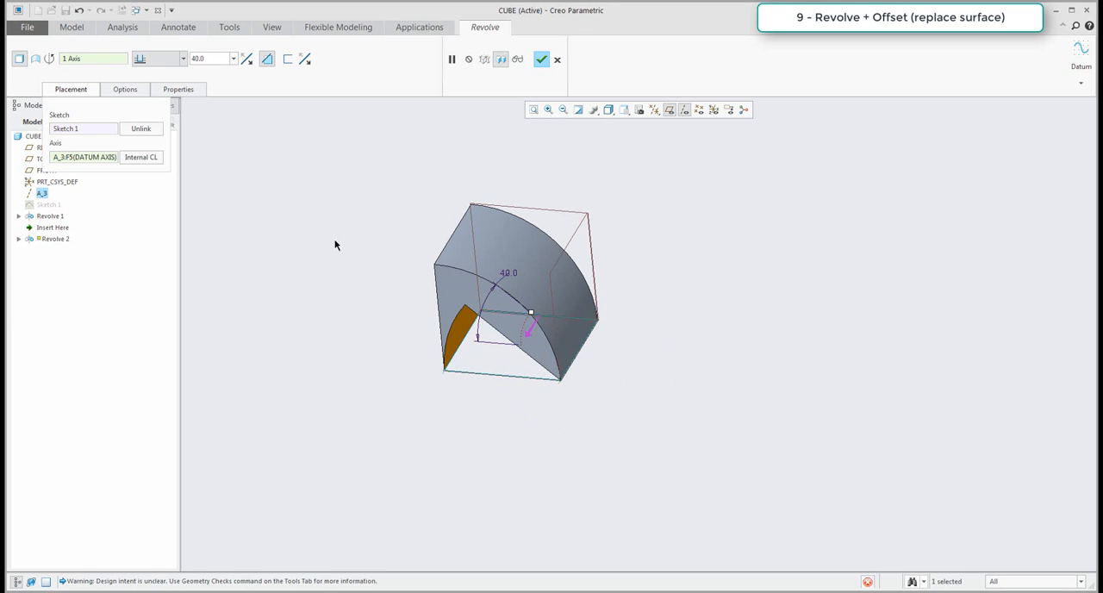
pyautogui.click(267, 59)
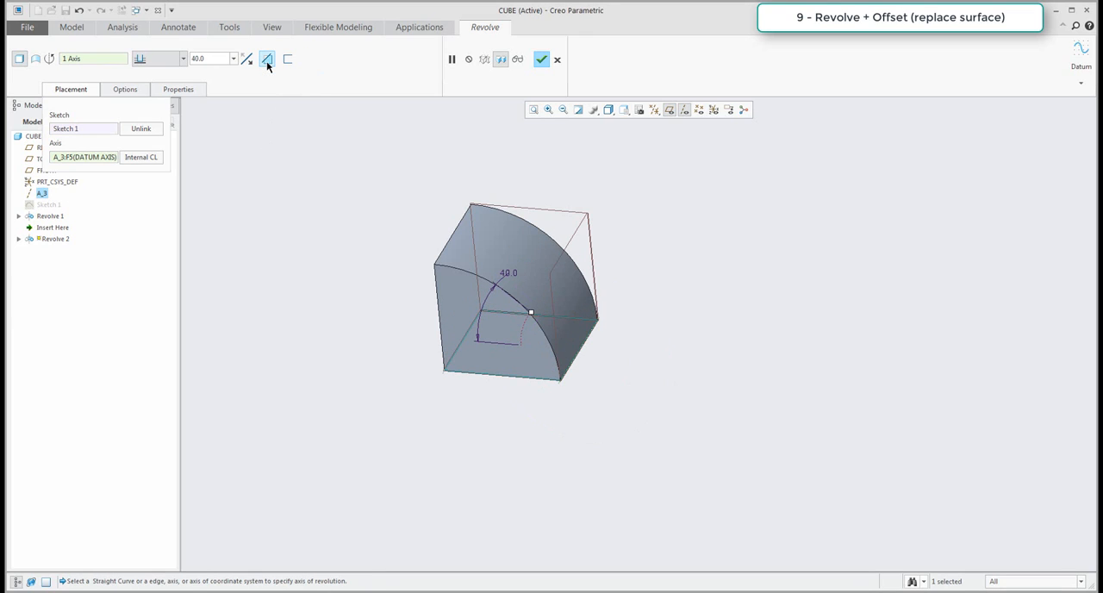
pyautogui.moveTo(531, 312); pyautogui.dragTo(567, 298)
pyautogui.doubleClick(570, 258)
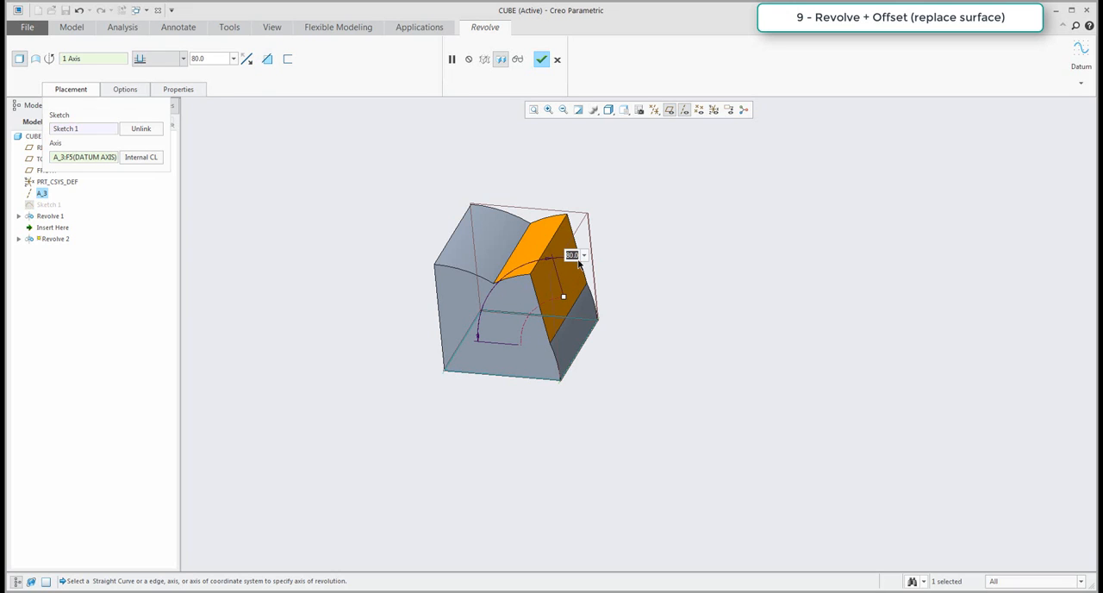
pyautogui.write('90')
pyautogui.press('Return')
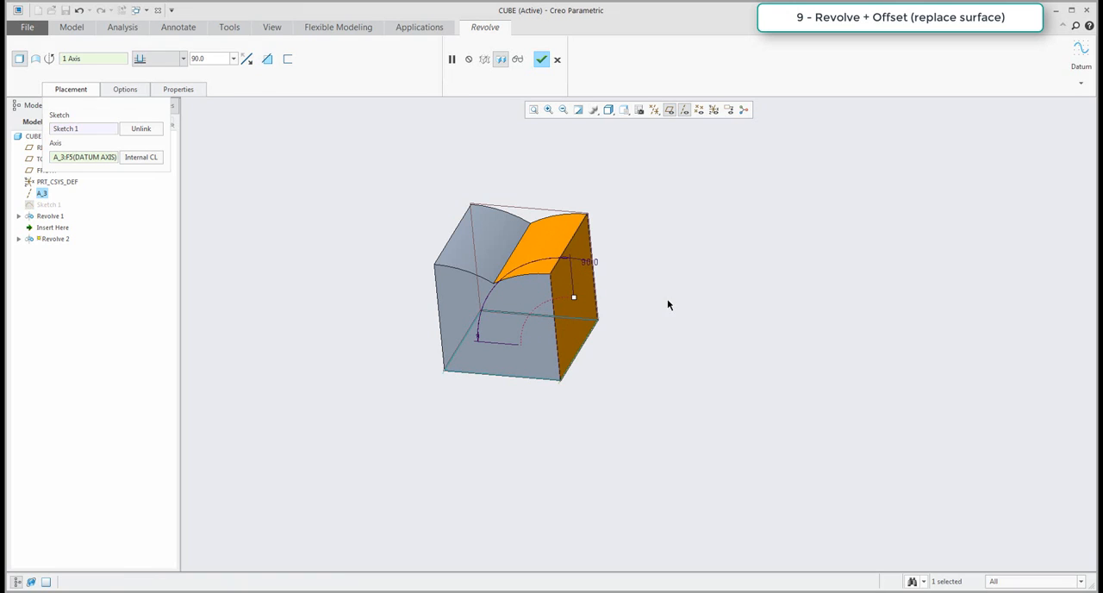
pyautogui.click(541, 58)
pyautogui.click(643, 276)
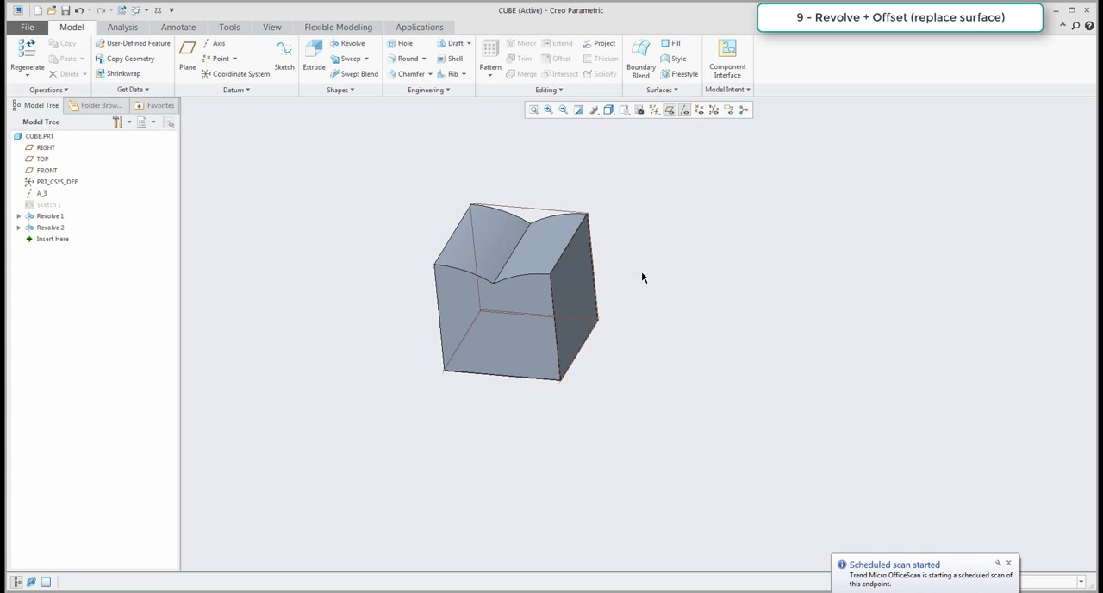
pyautogui.moveTo(643, 276); pyautogui.dragTo(985, 439, button='middle')
pyautogui.click(1011, 562)
pyautogui.moveTo(737, 346)
pyautogui.mouseDown(button='middle')
pyautogui.moveTo(730, 337)
pyautogui.moveTo(734, 347)
pyautogui.mouseUp(button='middle')
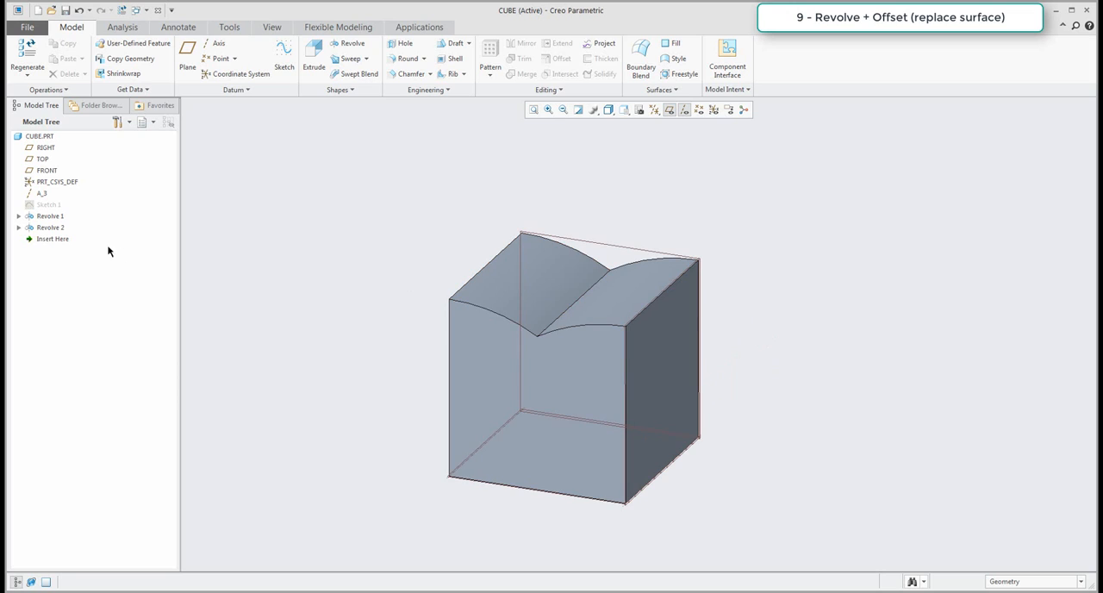
pyautogui.click(49, 226)
pyautogui.click(283, 234)
# Start a Fill surface and create a datum plane for it through the first revolve's upper front vertex and the second revolve's opposite upper edge.
pyautogui.click(675, 44)
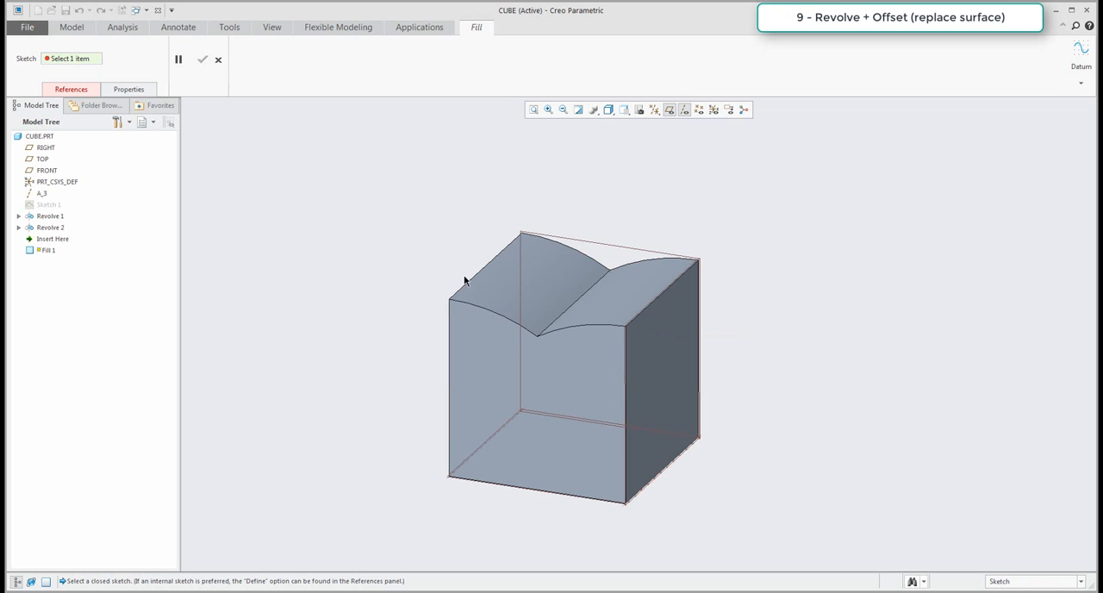
pyautogui.click(1082, 77)
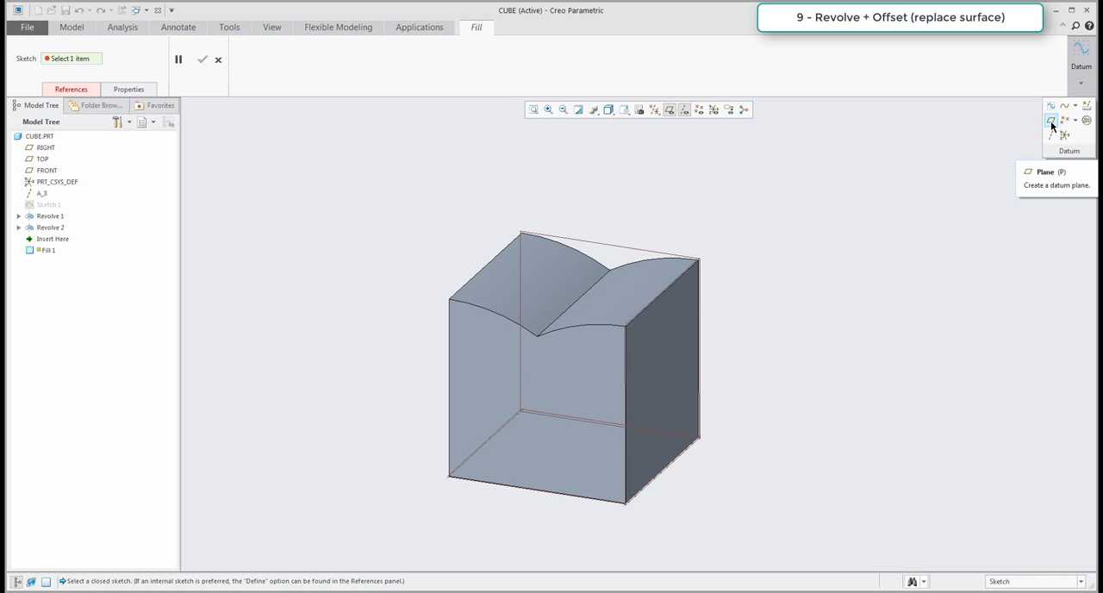
pyautogui.click(1051, 125)
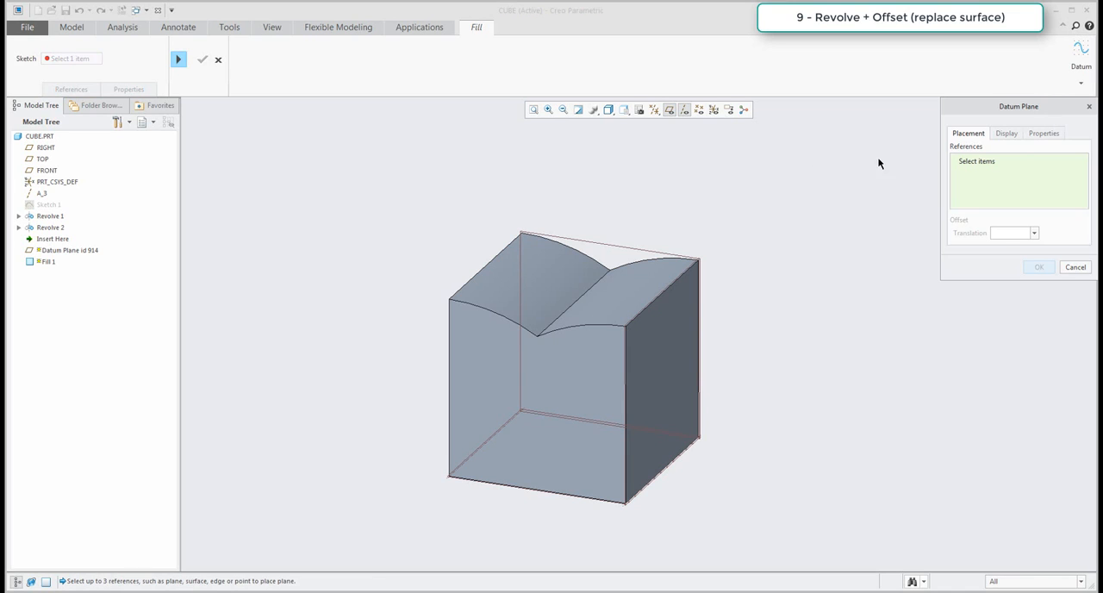
pyautogui.click(450, 300)
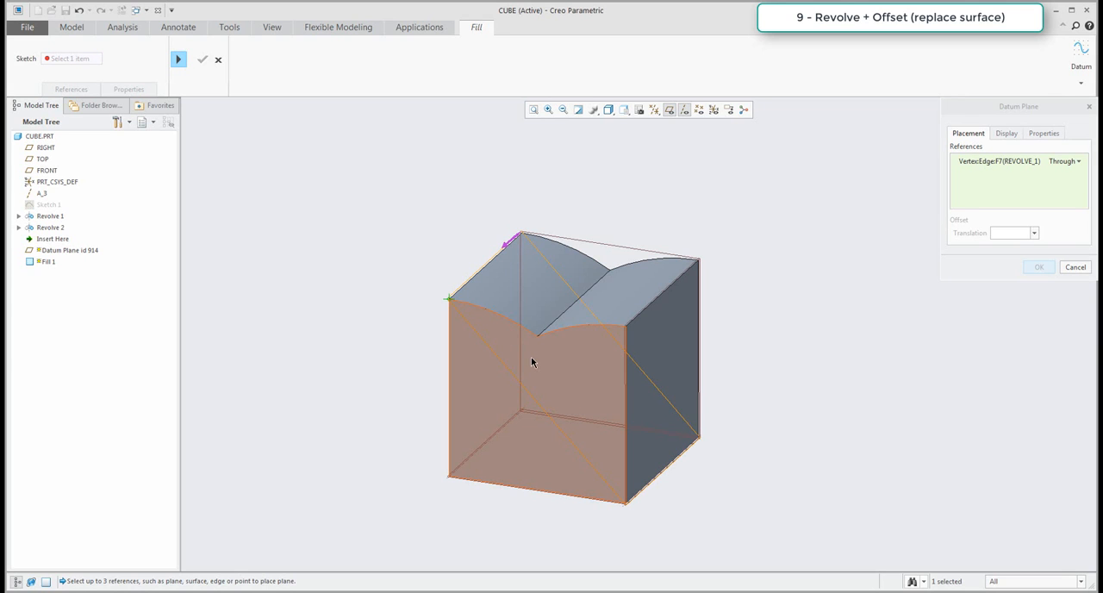
pyautogui.click(644, 311)
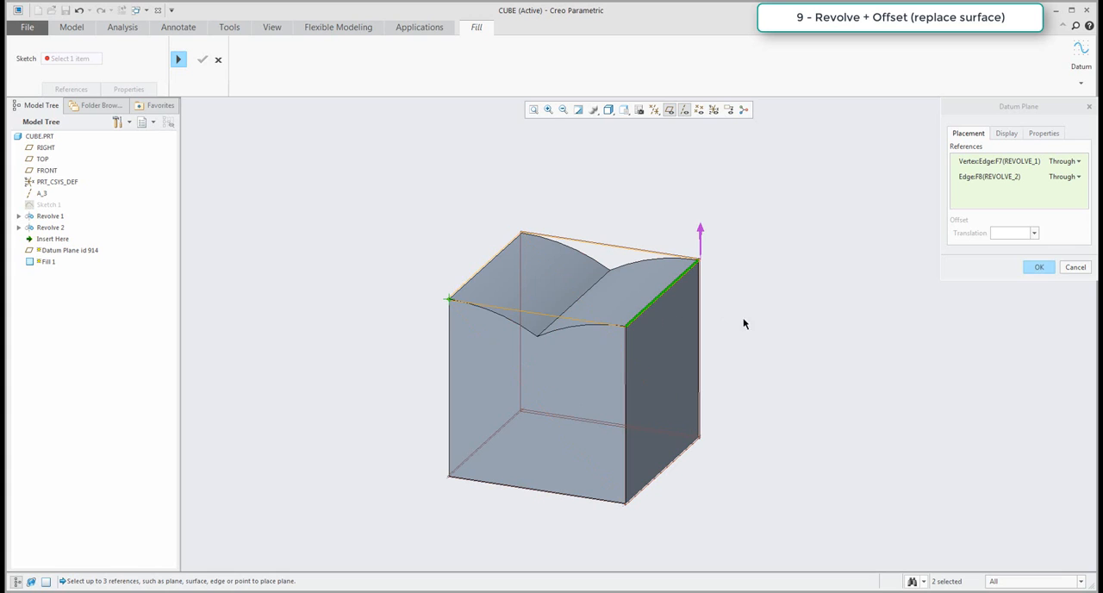
pyautogui.click(1037, 266)
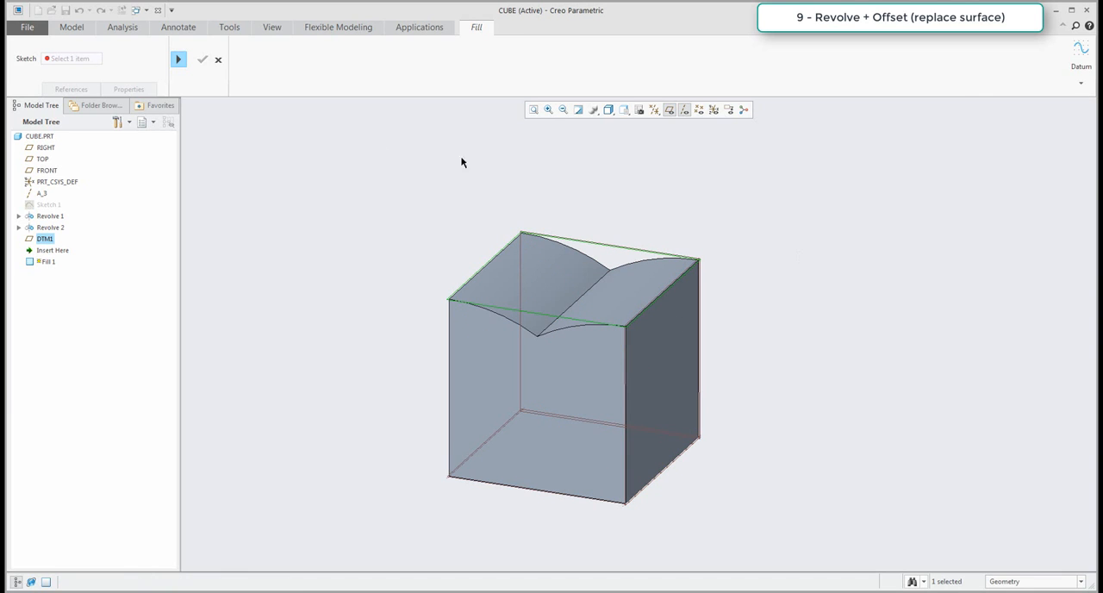
# Sketch a rectangle extending beyond all sides of the solid on the new datum plane and complete the Fill surface.
pyautogui.click(176, 60)
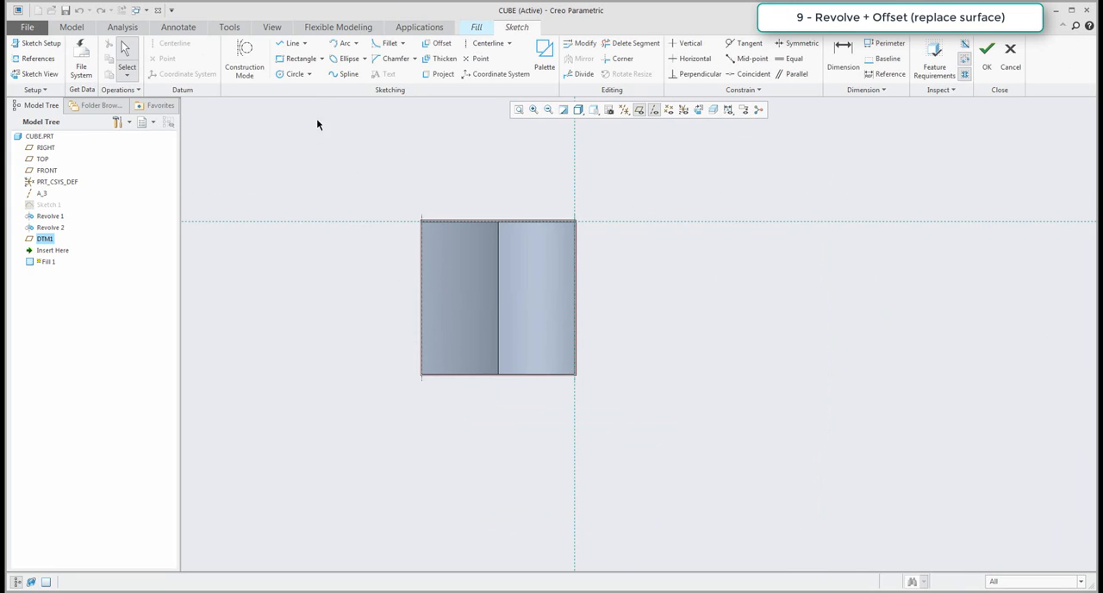
pyautogui.click(295, 59)
pyautogui.click(384, 187)
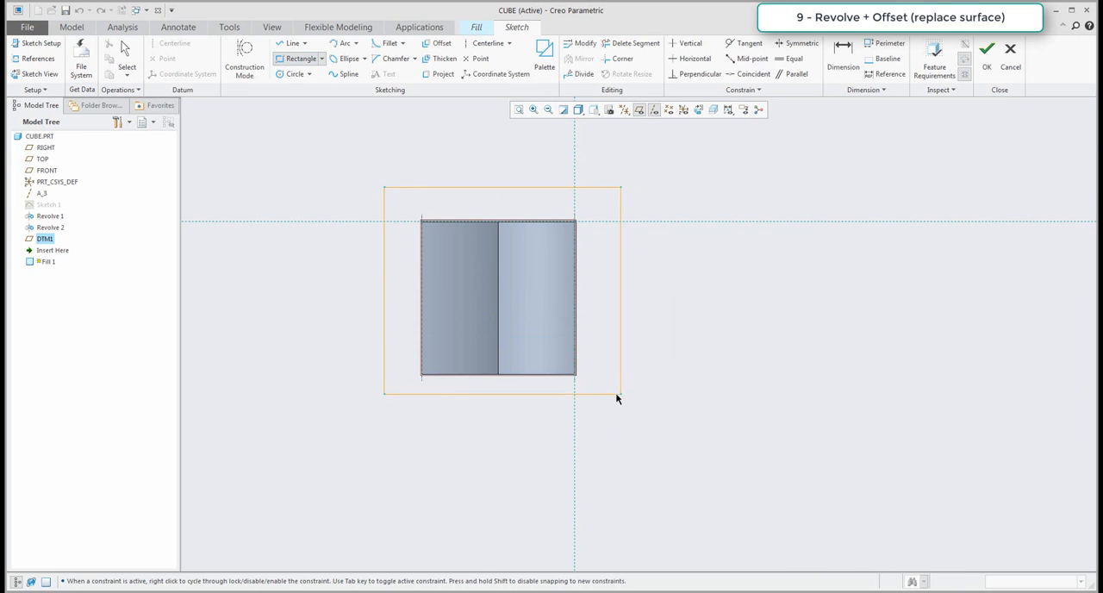
pyautogui.click(610, 396)
pyautogui.click(987, 60)
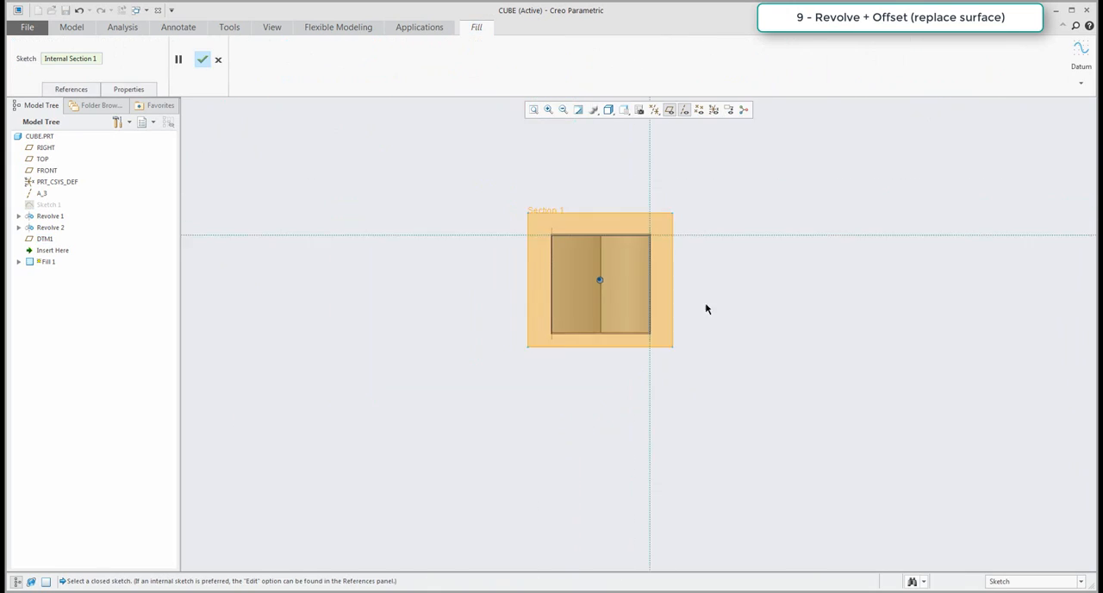
pyautogui.moveTo(636, 208); pyautogui.dragTo(636, 248, button='middle')
pyautogui.middleClick(689, 286)
pyautogui.scroll(-5, 677, 289)
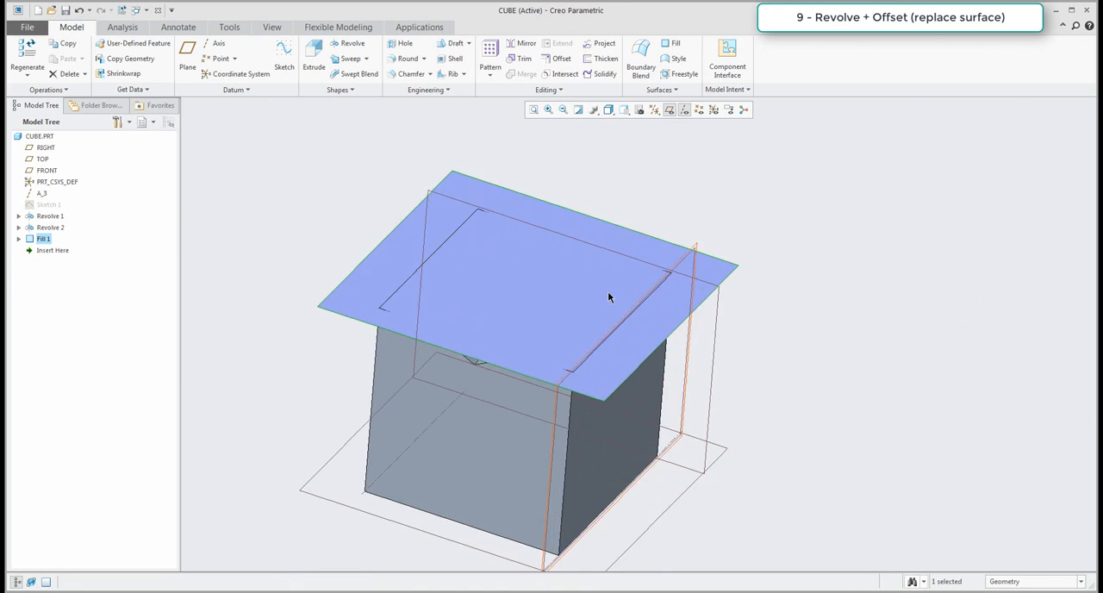
# Select the two curved top faces of the revolves beneath the fill surface and start an Offset of them.
pyautogui.moveTo(609, 291); pyautogui.dragTo(730, 347, button='middle')
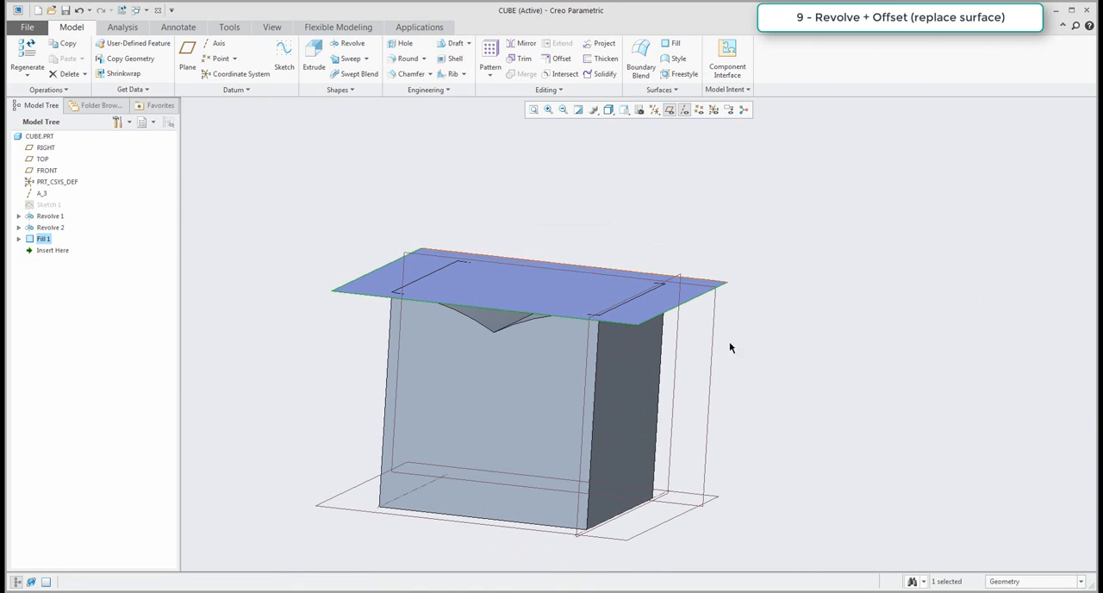
pyautogui.click(852, 384)
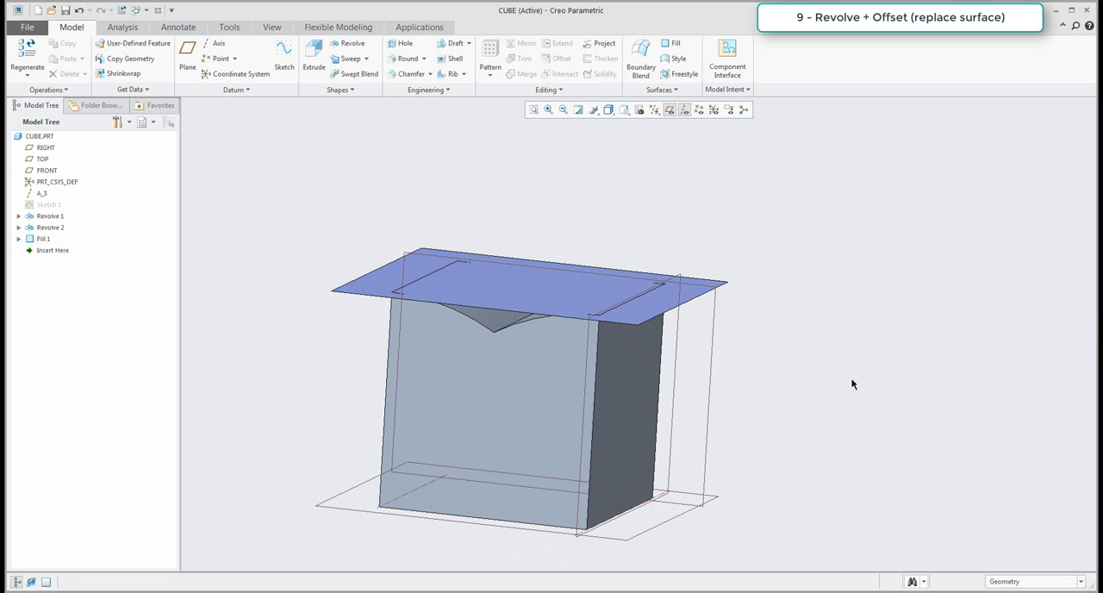
pyautogui.scroll(-3, 512, 337)
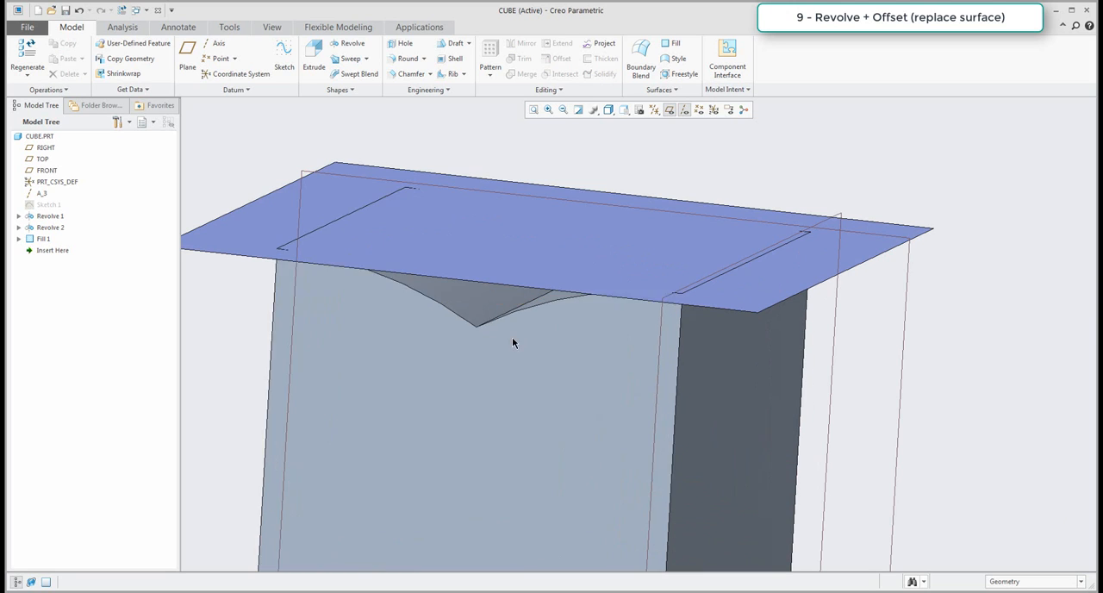
pyautogui.click(495, 312)
pyautogui.moveTo(496, 312)
pyautogui.mouseDown(button='middle')
pyautogui.moveTo(517, 307)
pyautogui.moveTo(482, 308)
pyautogui.mouseUp(button='middle')
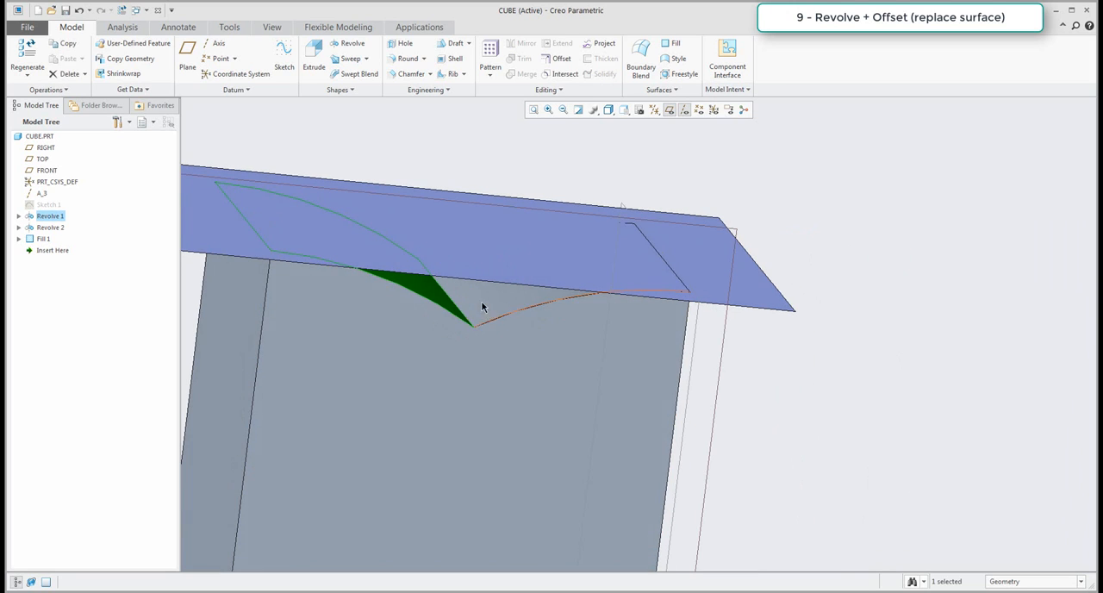
pyautogui.keyDown('ctrl'); pyautogui.click(480, 304); pyautogui.keyUp('ctrl')
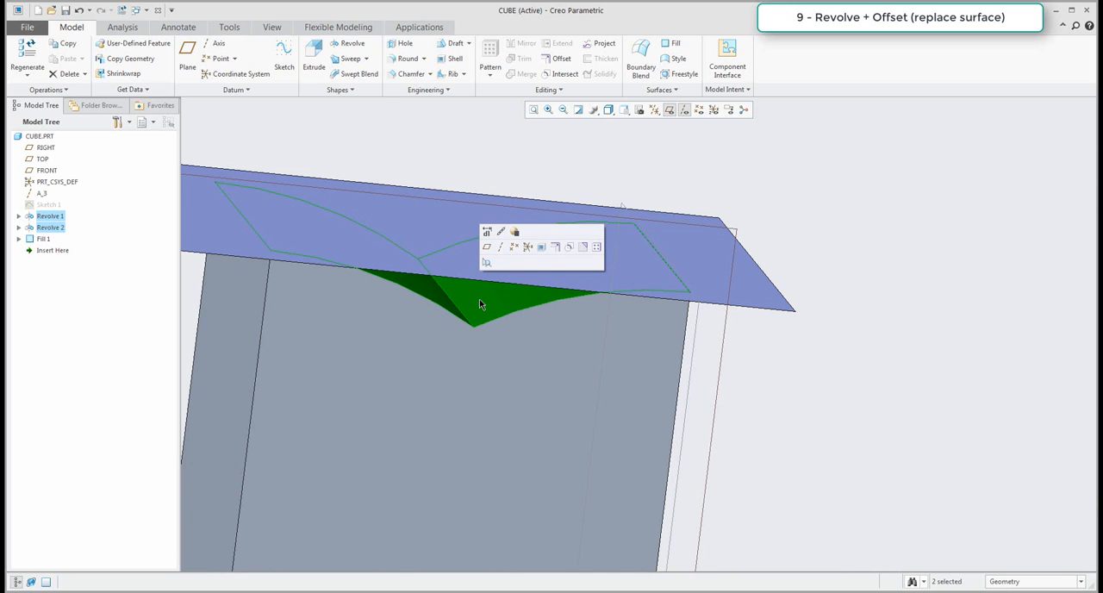
pyautogui.click(556, 58)
# Switch the offset type to Replace Surface, choose the fill quilt as the replacing surface, and complete the feature.
pyautogui.scroll(2, 660, 244)
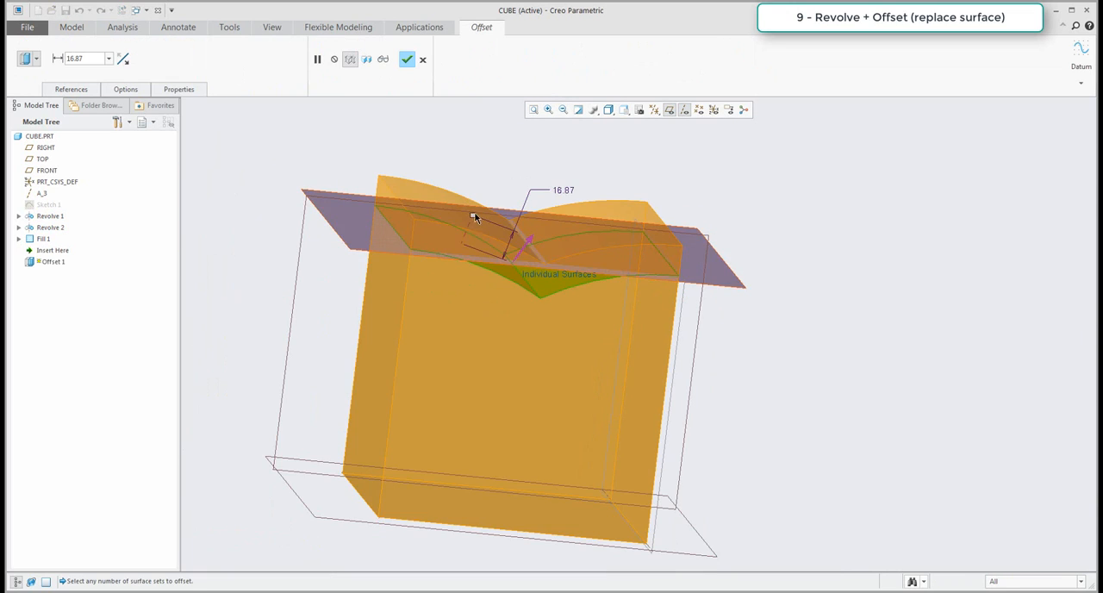
pyautogui.moveTo(472, 217)
pyautogui.mouseDown()
pyautogui.moveTo(515, 244)
pyautogui.moveTo(473, 214)
pyautogui.mouseUp()
pyautogui.click(36, 59)
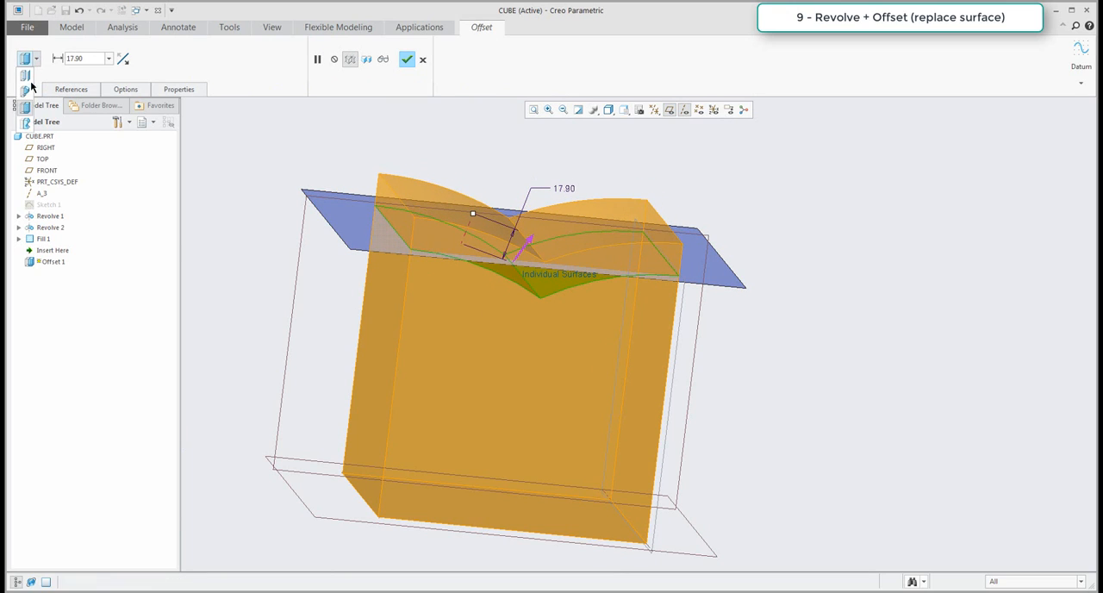
pyautogui.click(29, 124)
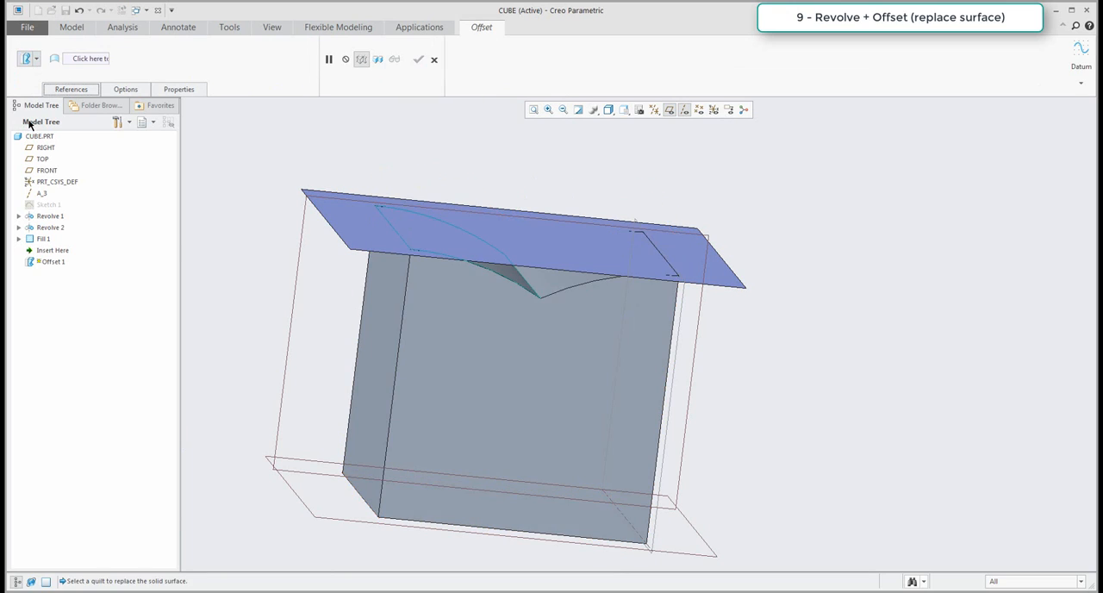
pyautogui.click(351, 224)
pyautogui.middleClick(408, 142)
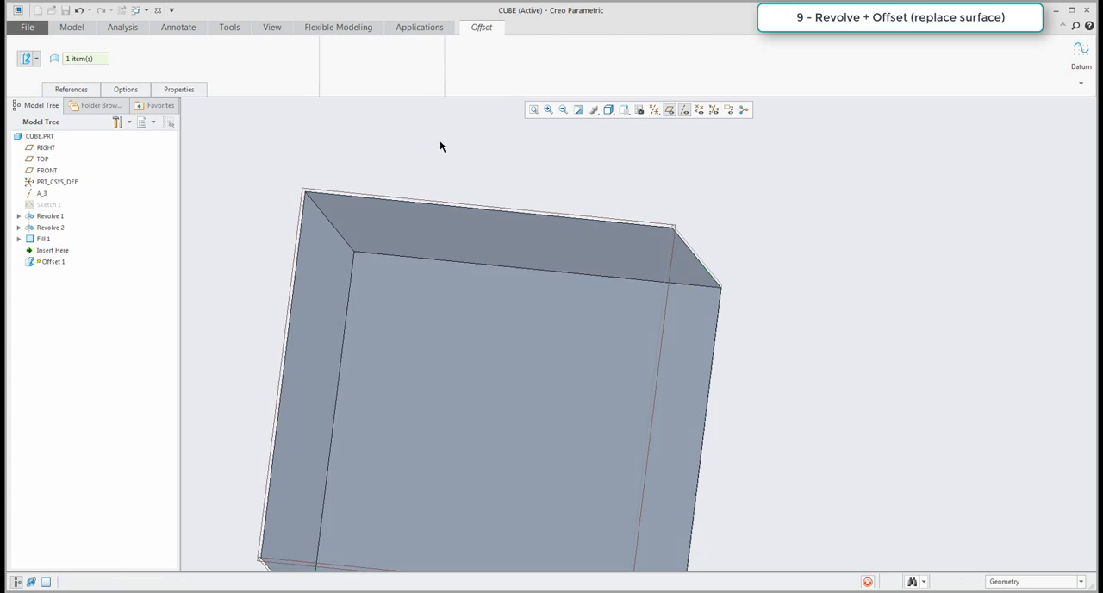
# Hide the datum planes and datum axes so that only the cube is displayed.
pyautogui.scroll(6, 720, 253)
pyautogui.moveTo(645, 286); pyautogui.dragTo(599, 301, button='middle')
pyautogui.scroll(3, 500, 304)
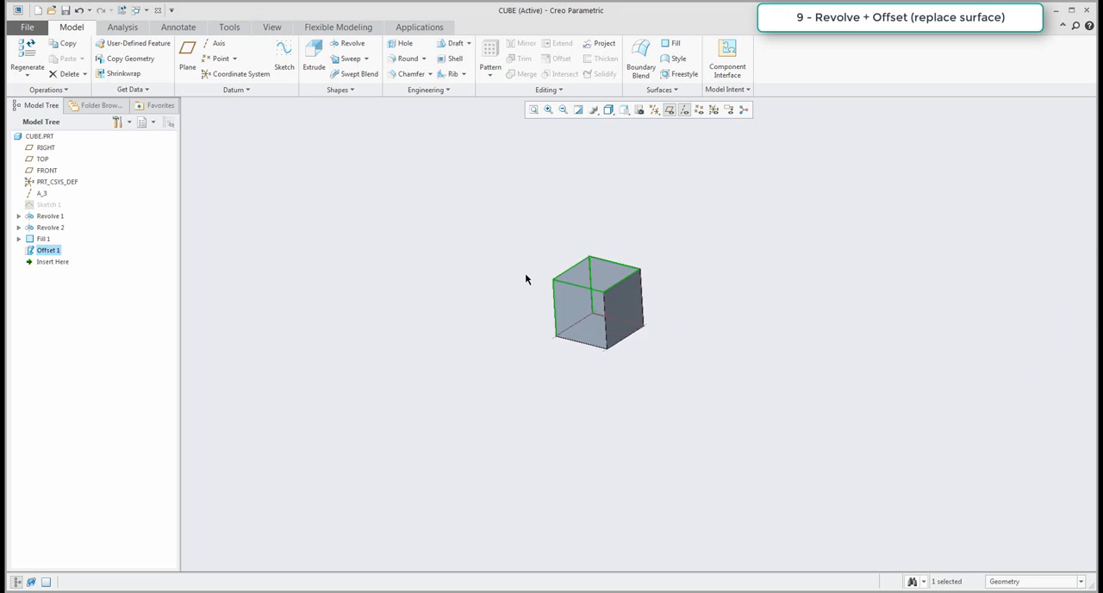
pyautogui.scroll(-4, 526, 273)
pyautogui.keyDown('shift'); pyautogui.moveTo(514, 280); pyautogui.dragTo(469, 290, button='middle'); pyautogui.keyUp('shift')
pyautogui.click(431, 275)
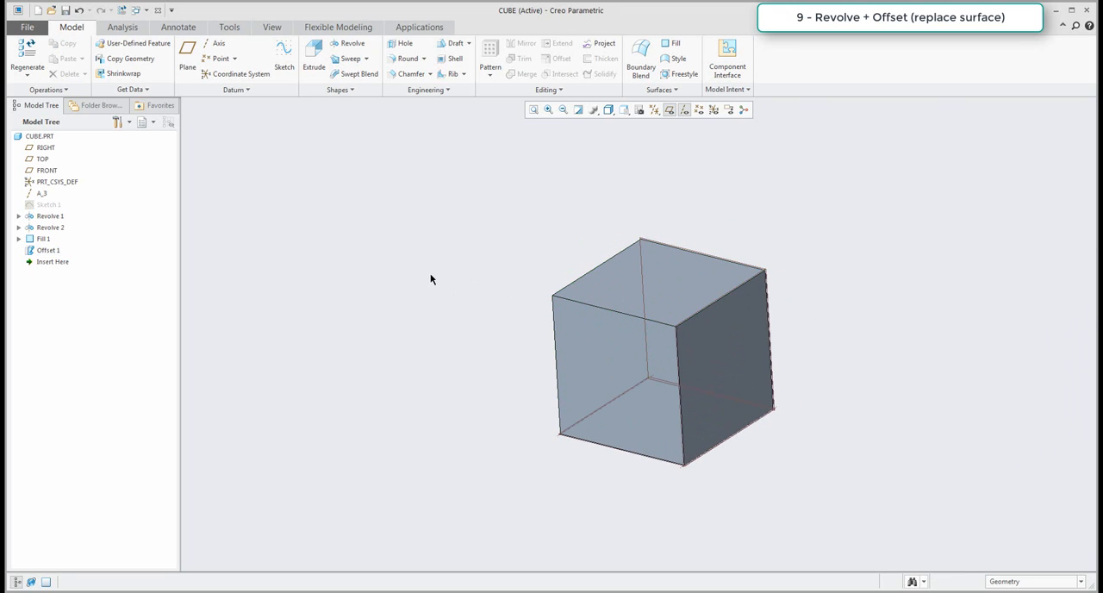
pyautogui.click(669, 110)
pyautogui.keyDown('shift'); pyautogui.moveTo(741, 189); pyautogui.dragTo(632, 190, button='middle'); pyautogui.keyUp('shift')
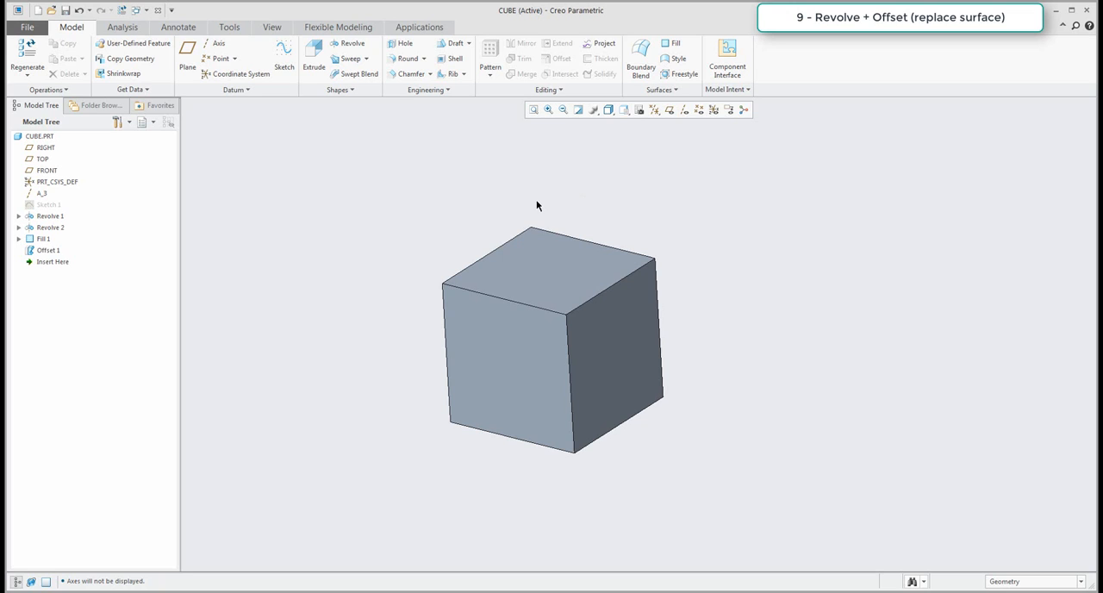
# Measure the lengths of the cube's upper front edge, upper side edge and shared vertical edge, and end the measurement.
pyautogui.click(122, 26)
pyautogui.click(338, 69)
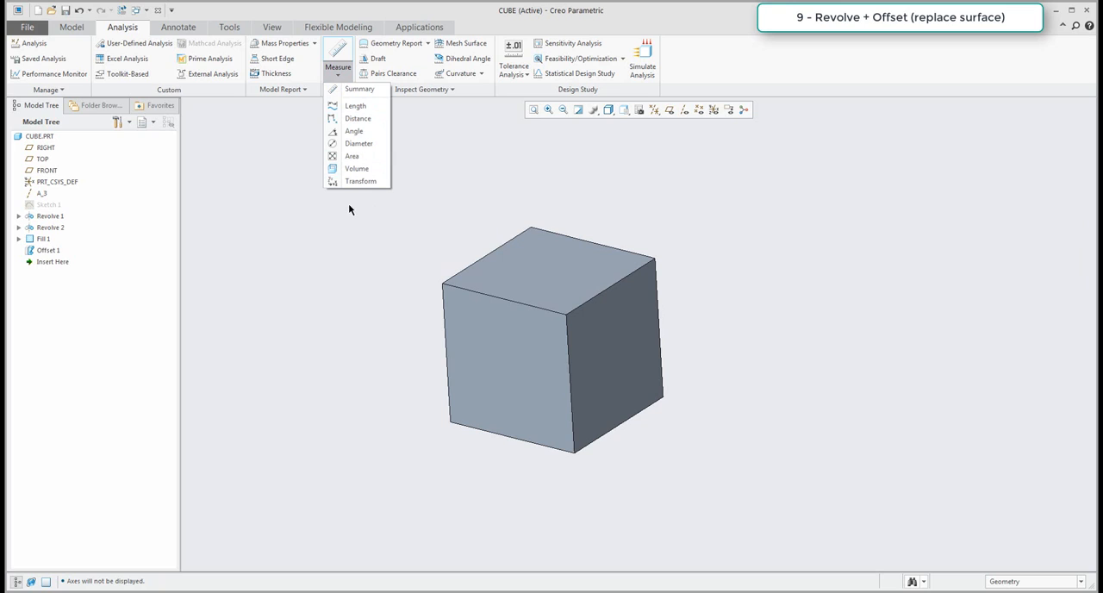
pyautogui.click(353, 106)
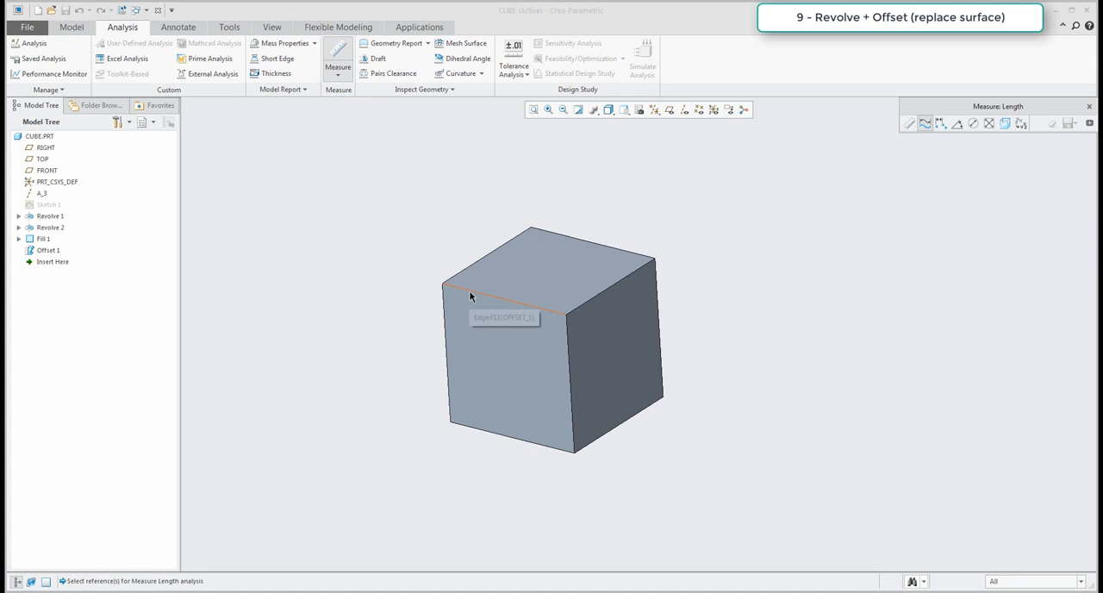
pyautogui.click(504, 298)
pyautogui.click(593, 298)
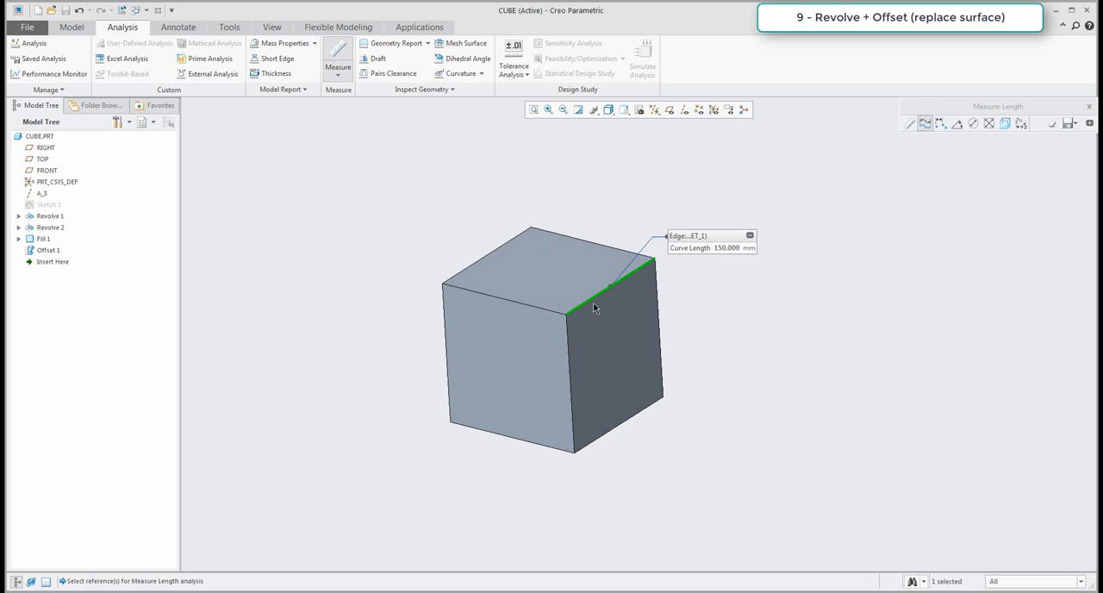
pyautogui.click(569, 354)
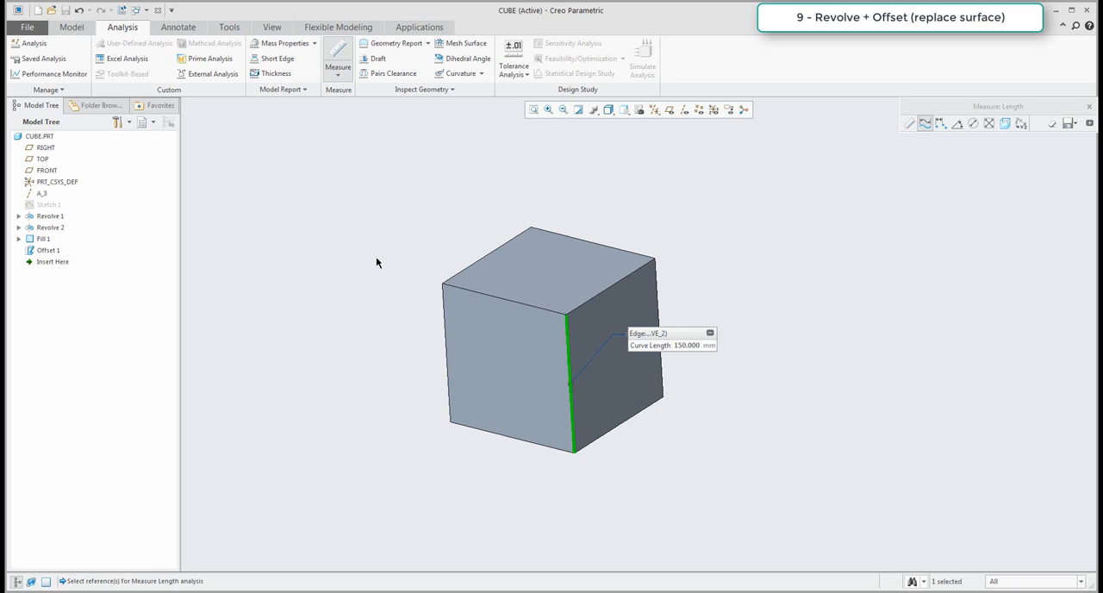
pyautogui.click(1089, 106)
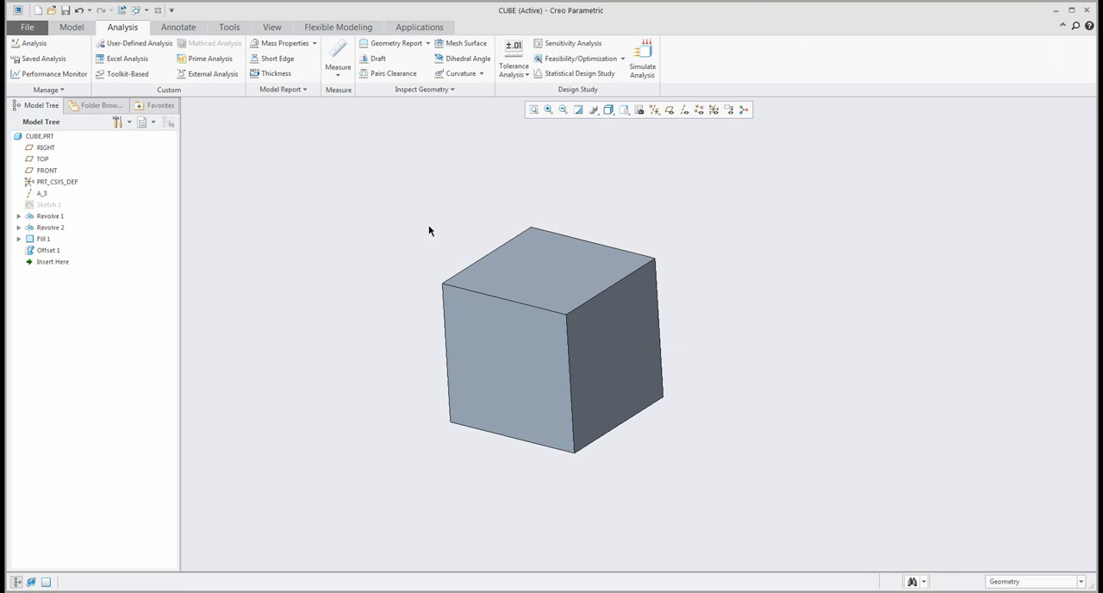
# Delete all features from datum axis A_3 through Offset 1, keeping only the default datums.
pyautogui.click(73, 28)
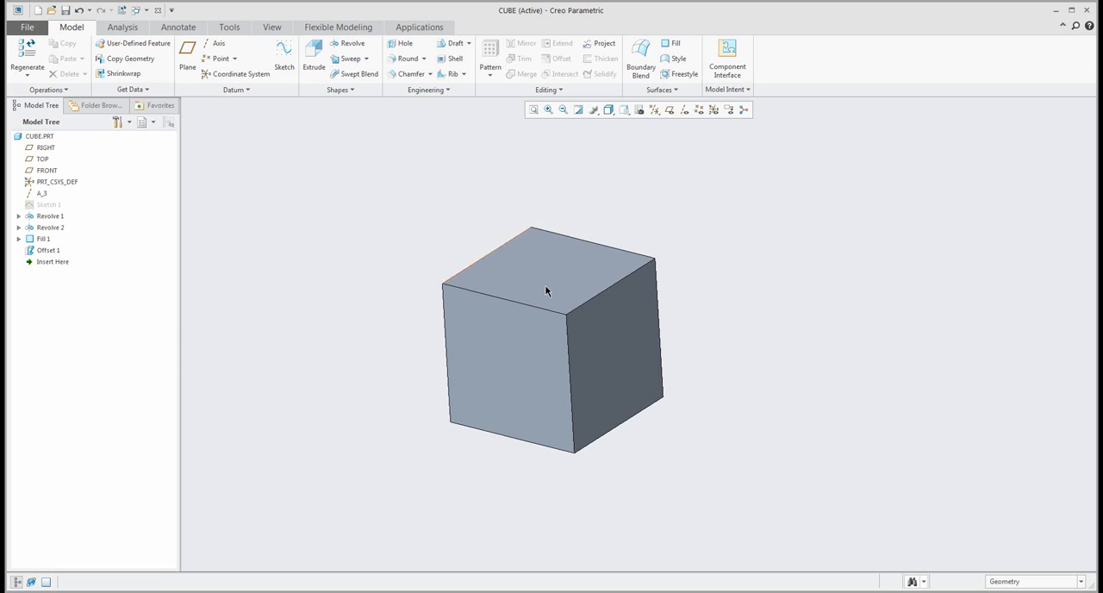
pyautogui.click(42, 193)
pyautogui.keyDown('shift'); pyautogui.click(46, 250); pyautogui.keyUp('shift')
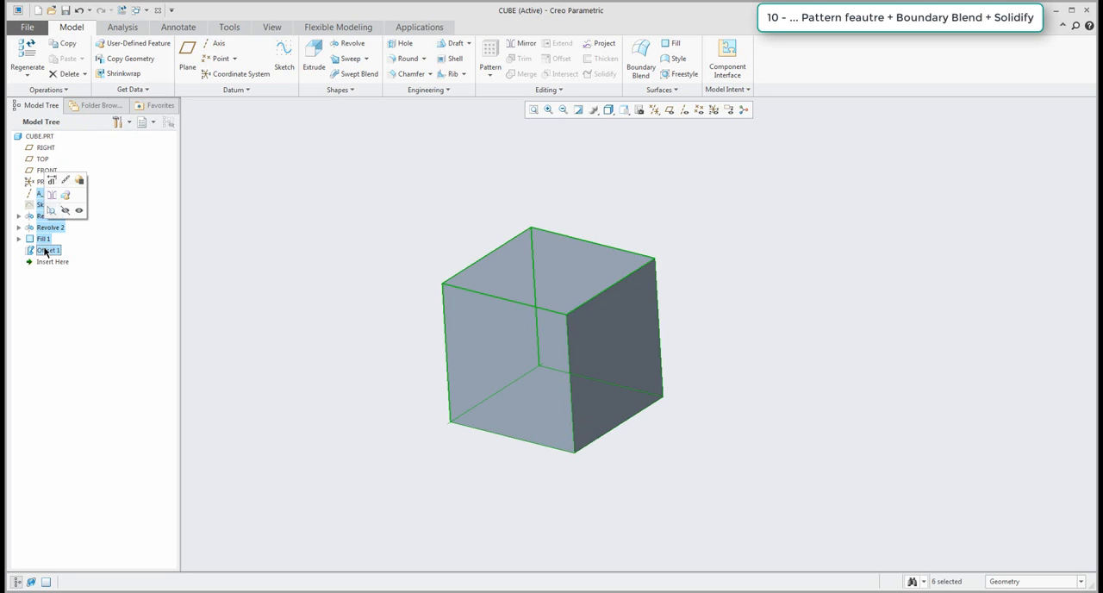
pyautogui.press('Delete')
pyautogui.click(500, 316)
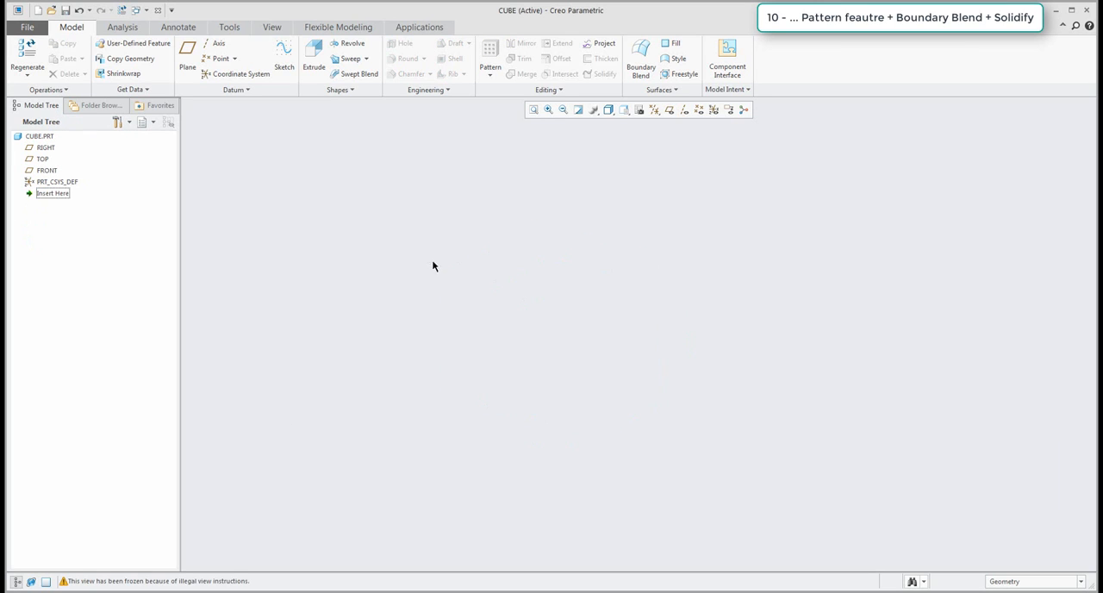
# Show the datum planes again and start an Extrude with its sketch on the TOP plane.
pyautogui.click(669, 110)
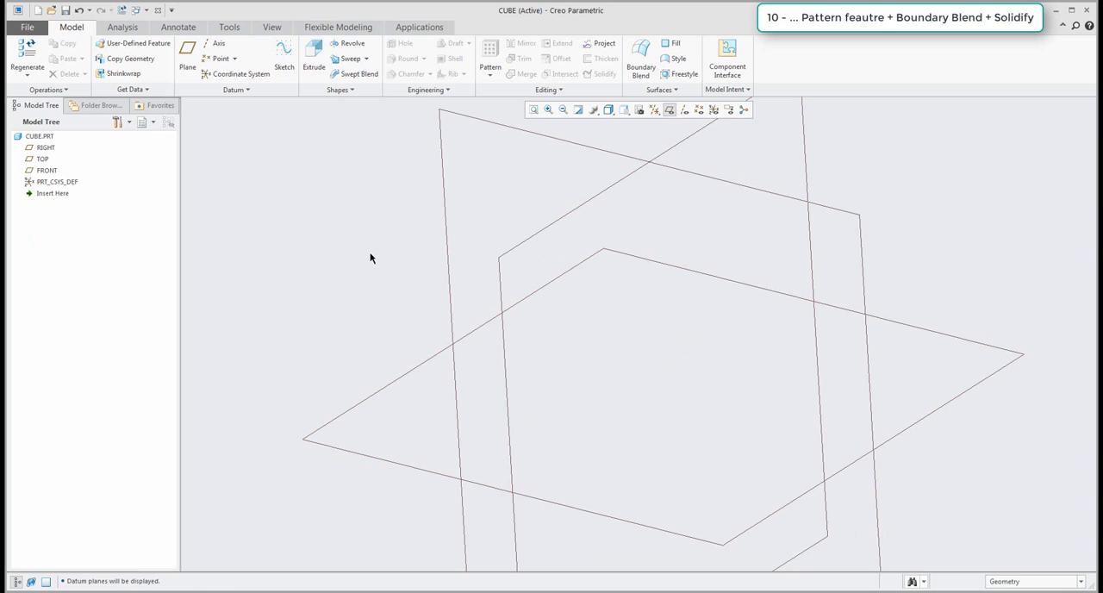
pyautogui.scroll(3, 371, 259)
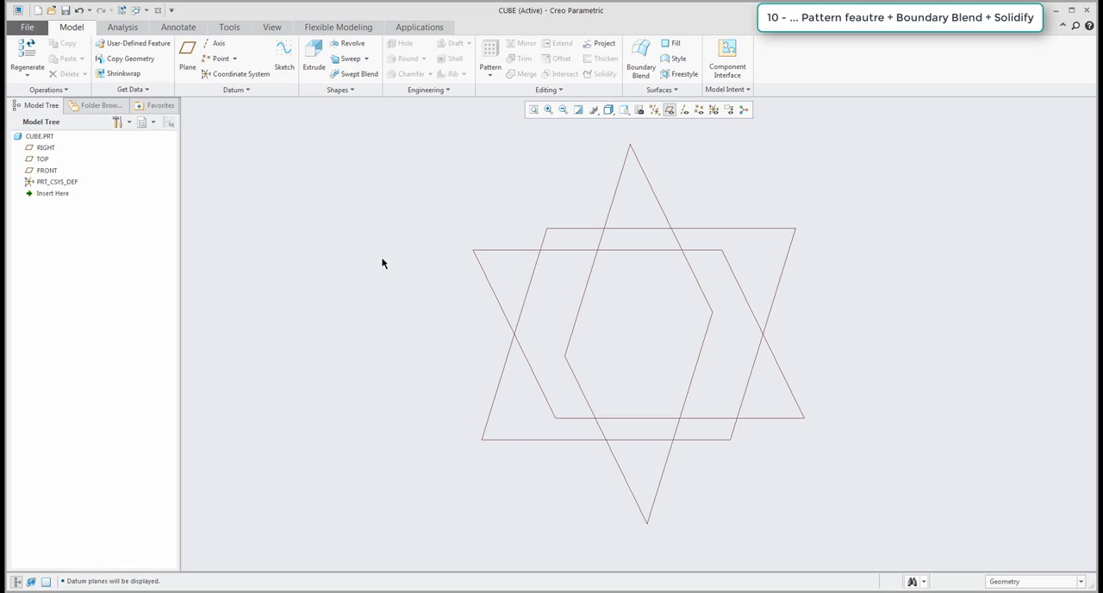
pyautogui.click(315, 59)
pyautogui.click(542, 242)
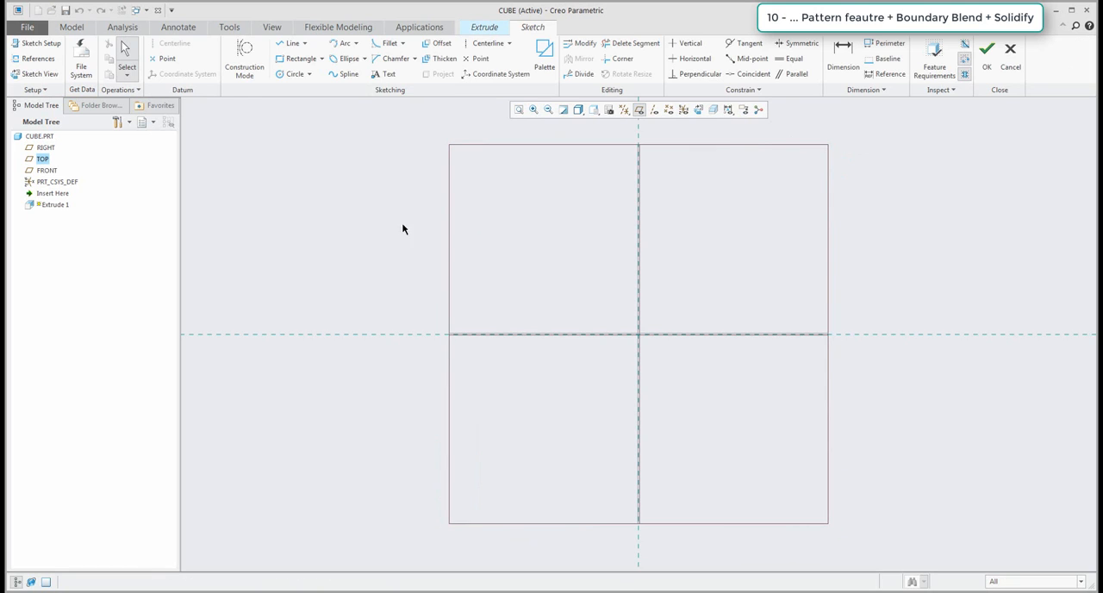
# Sketch a horizontal centerline on the horizontal reference and a symmetric vertical line about 220 mm long, about 217 mm left of the vertical reference.
pyautogui.click(485, 43)
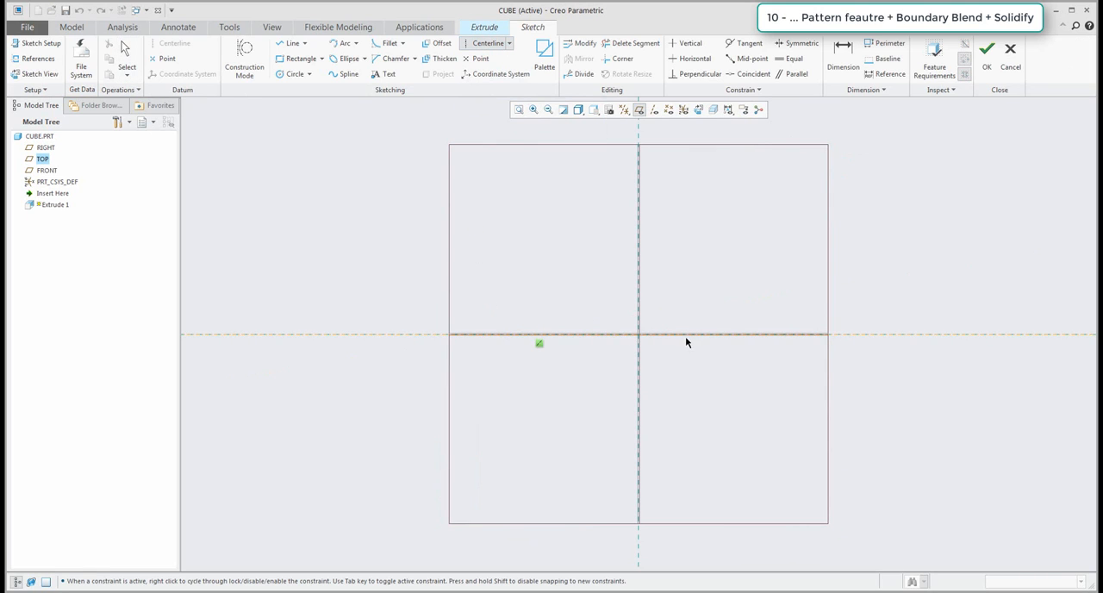
pyautogui.click(292, 44)
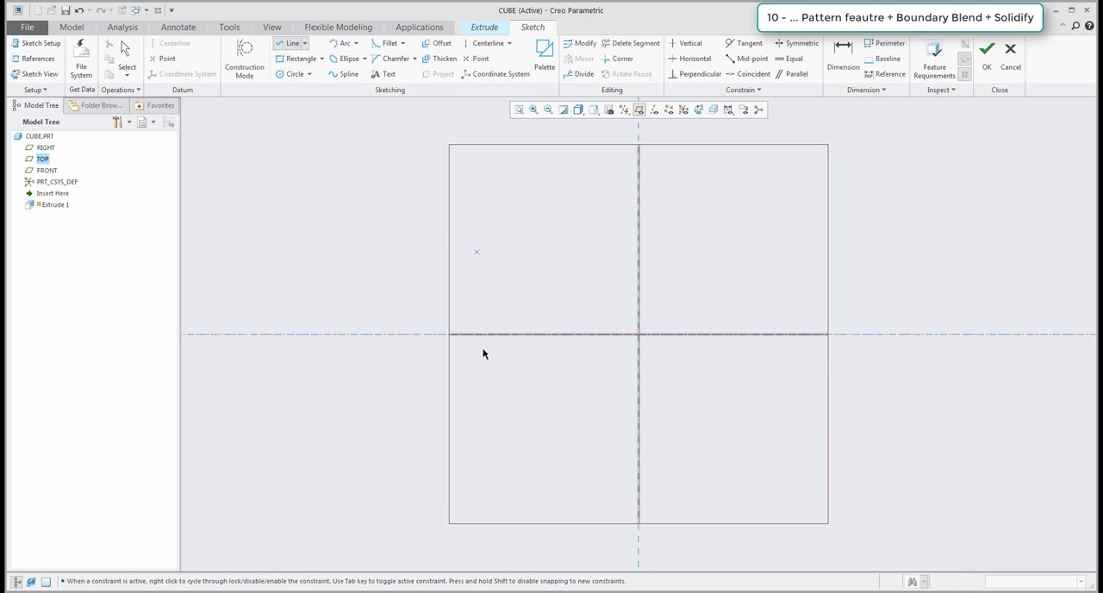
pyautogui.click(477, 252)
pyautogui.click(482, 416)
pyautogui.middleClick(502, 398)
pyautogui.middleClick(501, 398)
pyautogui.scroll(-1, 501, 398)
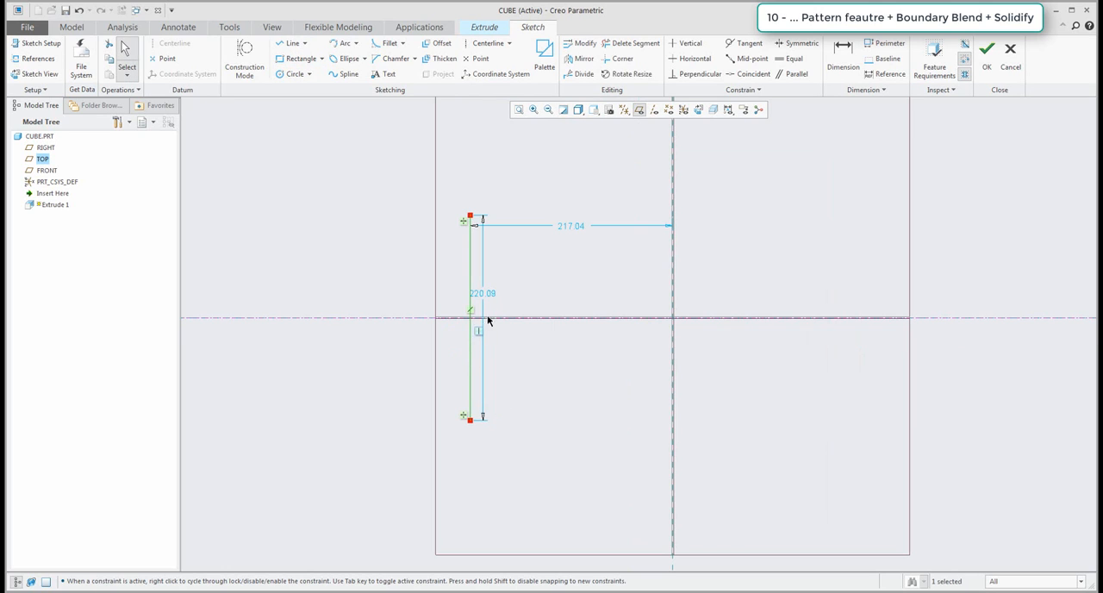
# Set the vertical line's length to 150 mm and its distance from the vertical reference to 75 mm.
pyautogui.doubleClick(485, 297)
pyautogui.write('150')
pyautogui.press('Return')
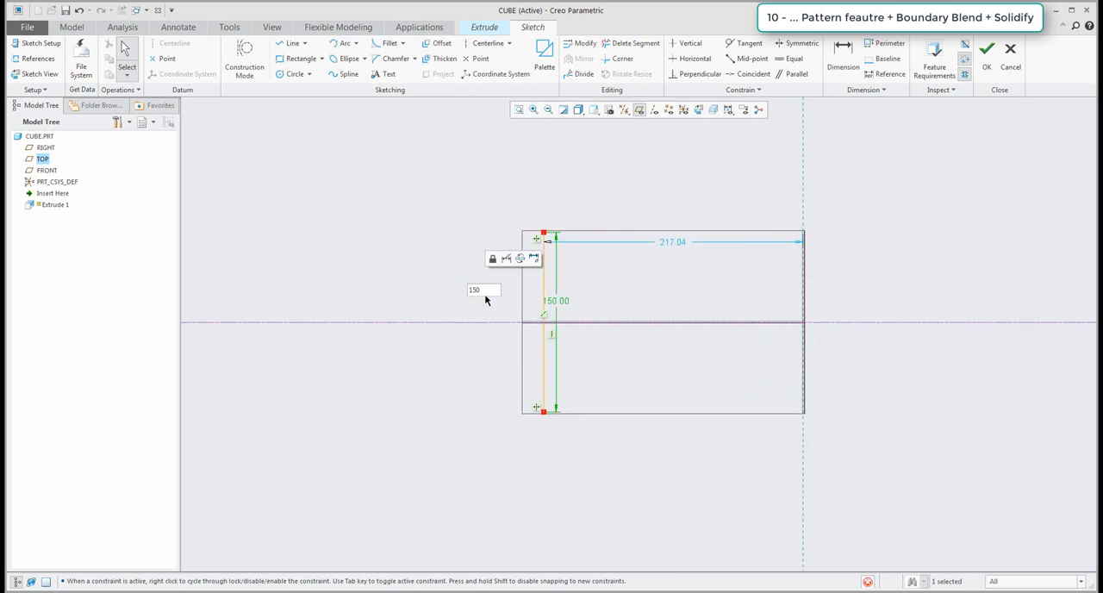
pyautogui.doubleClick(657, 212)
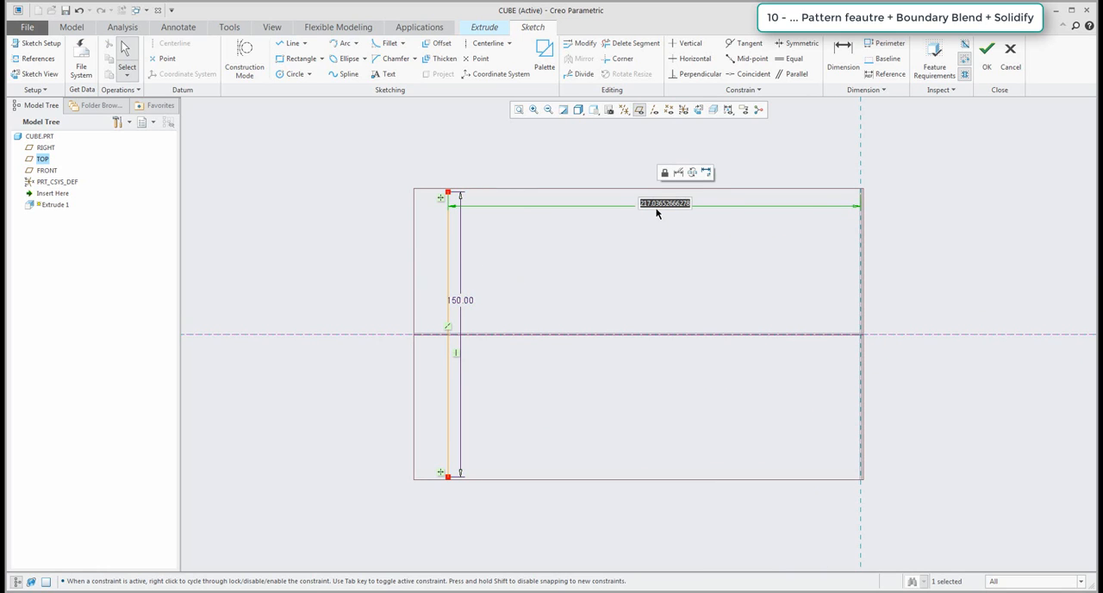
pyautogui.write('75')
pyautogui.press('Return')
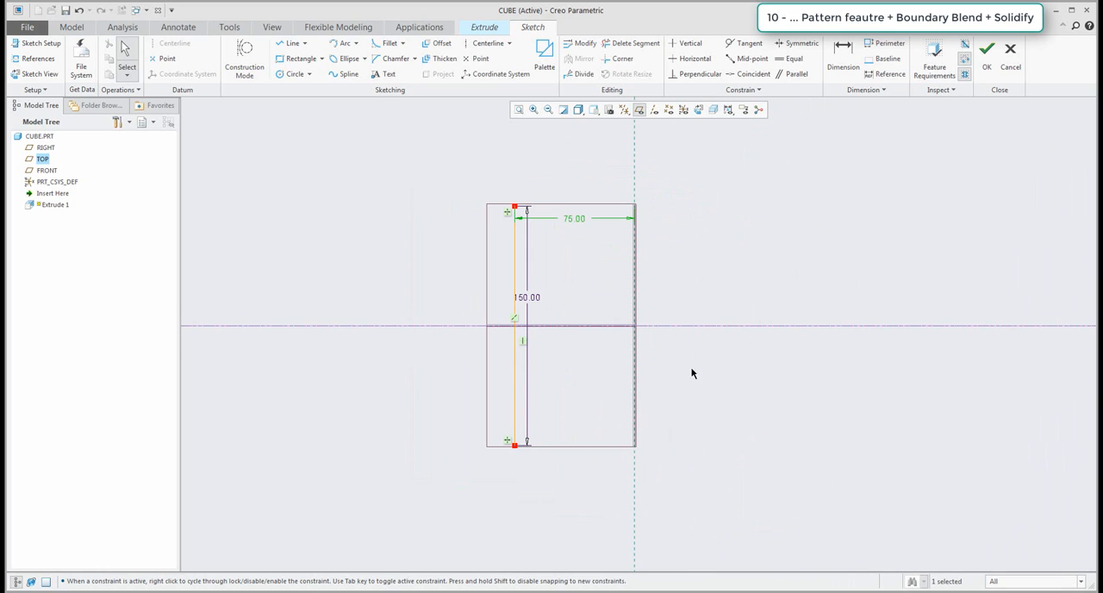
# Finish the open sketch as a surface extrude, make its depth symmetric about the TOP plane at 150 mm, and complete the feature.
pyautogui.click(986, 52)
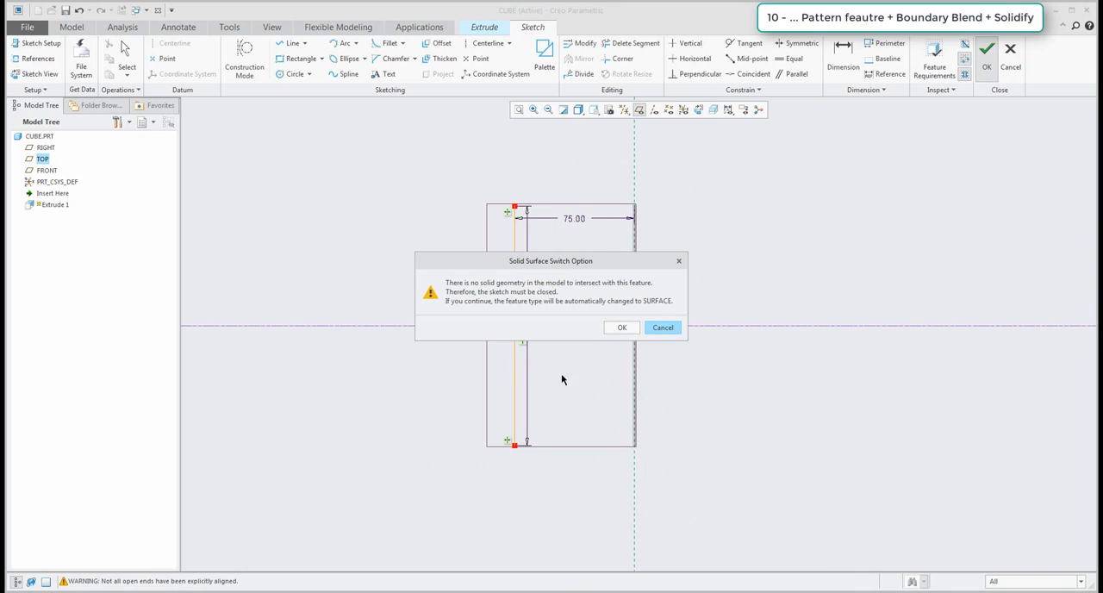
pyautogui.click(622, 329)
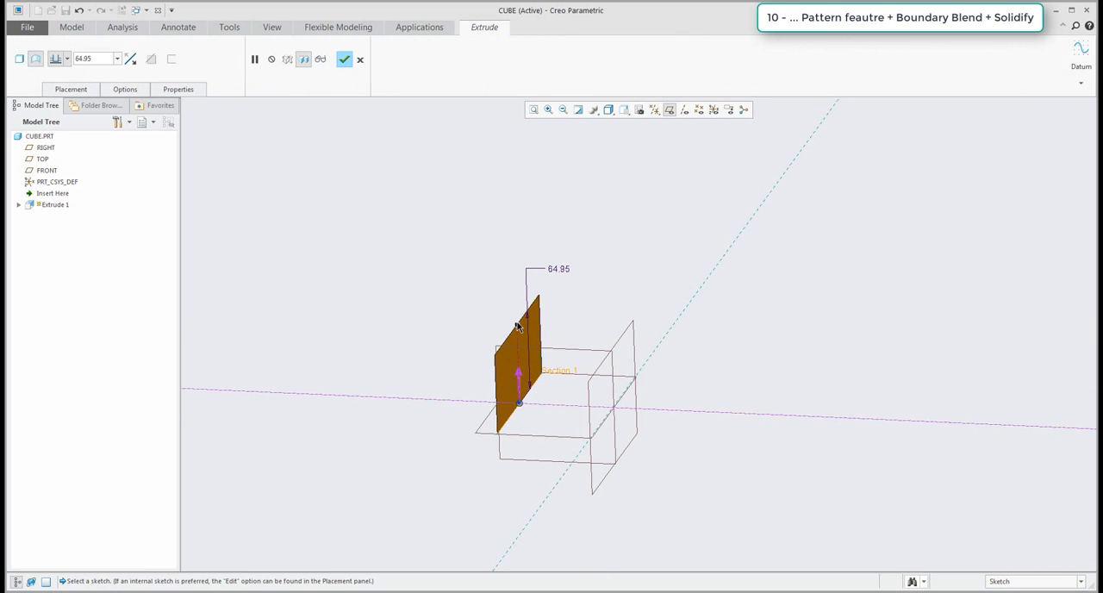
pyautogui.rightClick(517, 328)
pyautogui.click(544, 360)
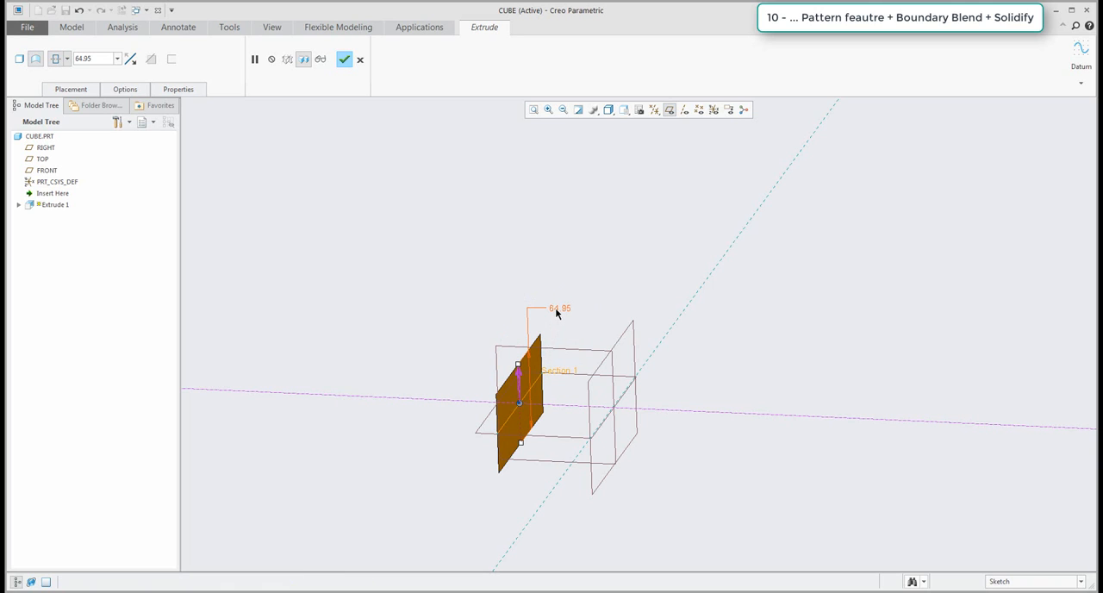
pyautogui.write('150')
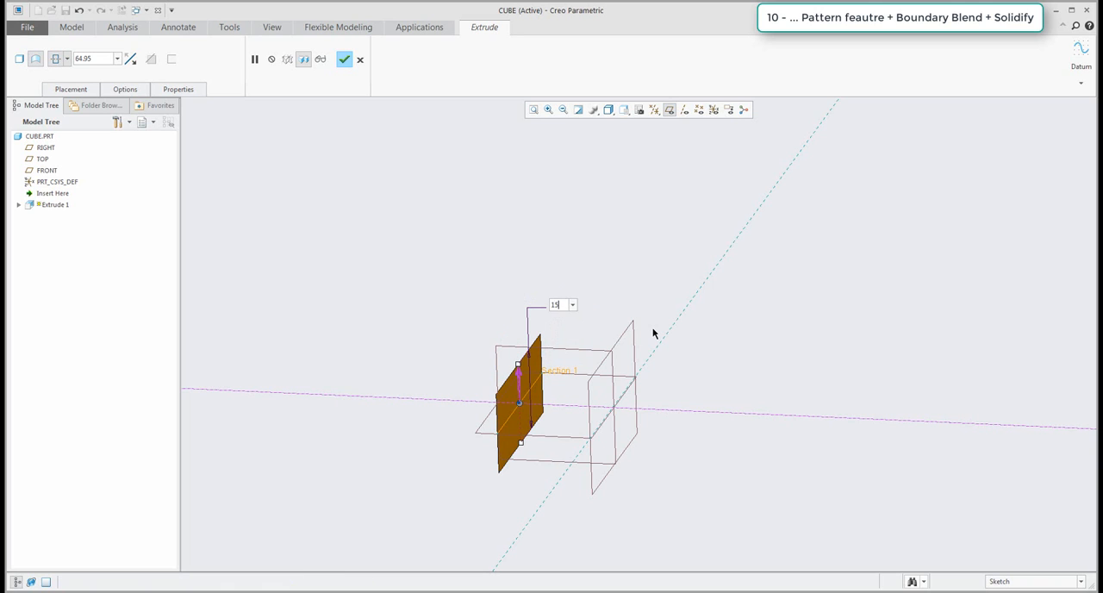
pyautogui.press('Return')
pyautogui.moveTo(616, 351); pyautogui.dragTo(522, 266, button='middle')
pyautogui.middleClick(607, 235)
# Create a datum axis through the intersection of the FRONT and RIGHT planes.
pyautogui.moveTo(635, 281); pyautogui.dragTo(675, 285, button='middle')
pyautogui.click(486, 289)
pyautogui.click(398, 227)
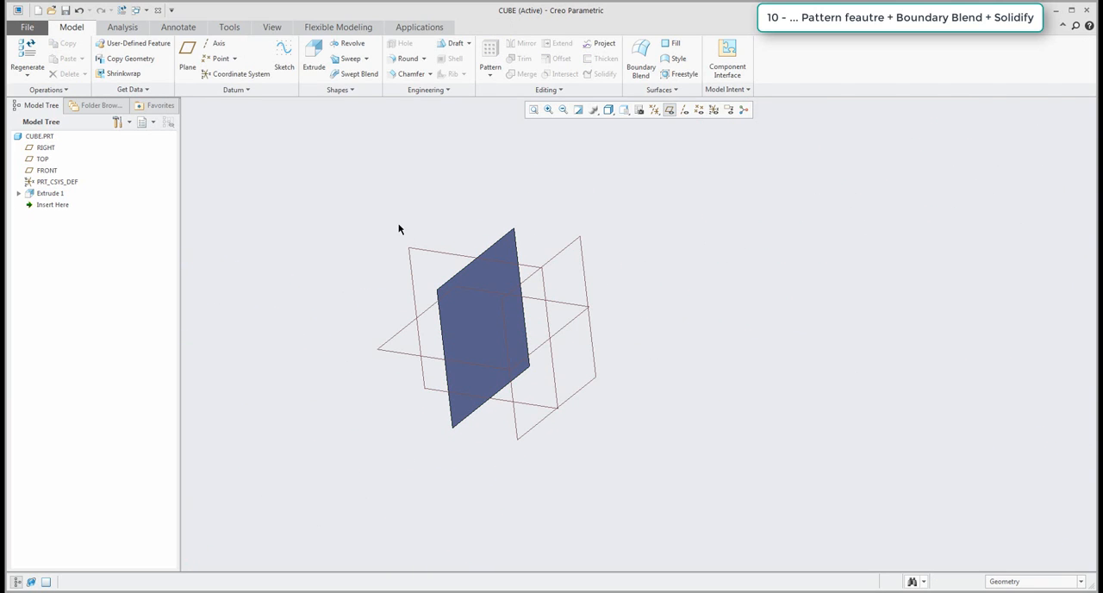
pyautogui.click(215, 43)
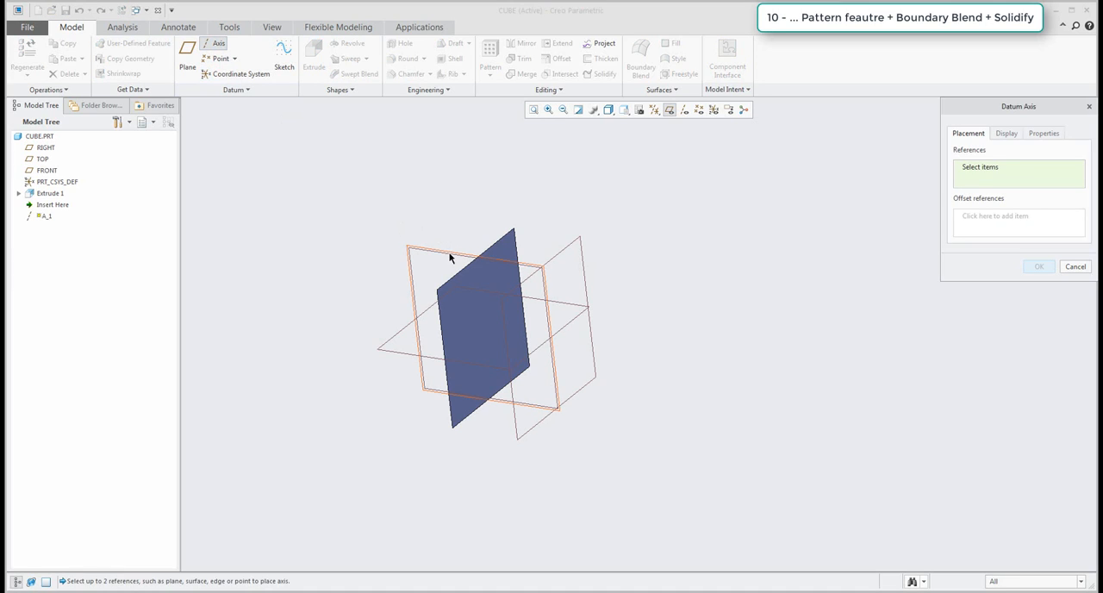
pyautogui.click(449, 257)
pyautogui.keyDown('ctrl'); pyautogui.click(558, 256); pyautogui.keyUp('ctrl')
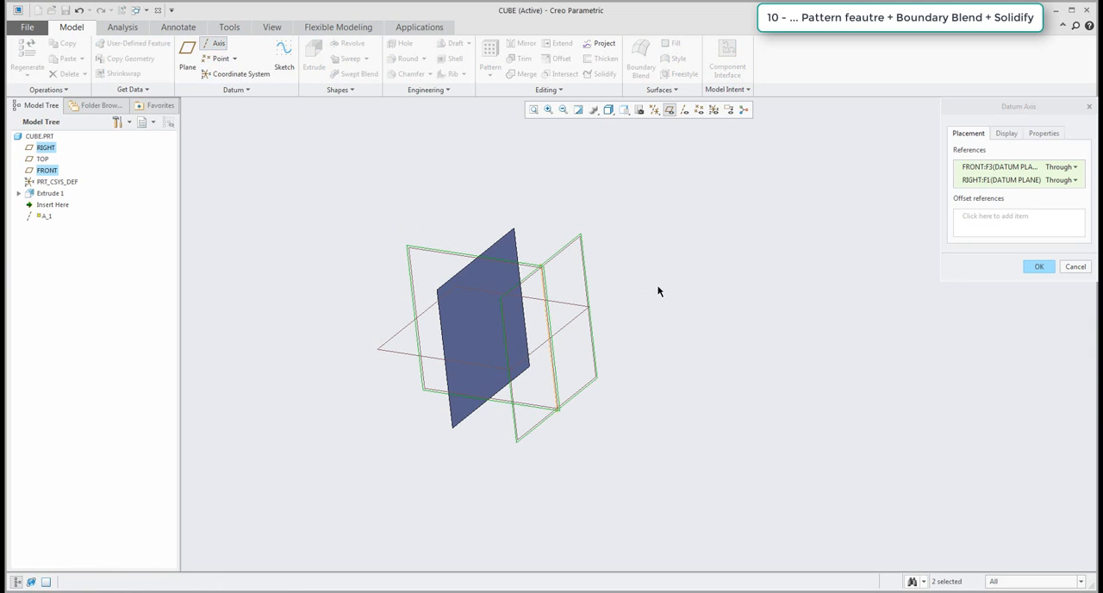
pyautogui.click(1040, 268)
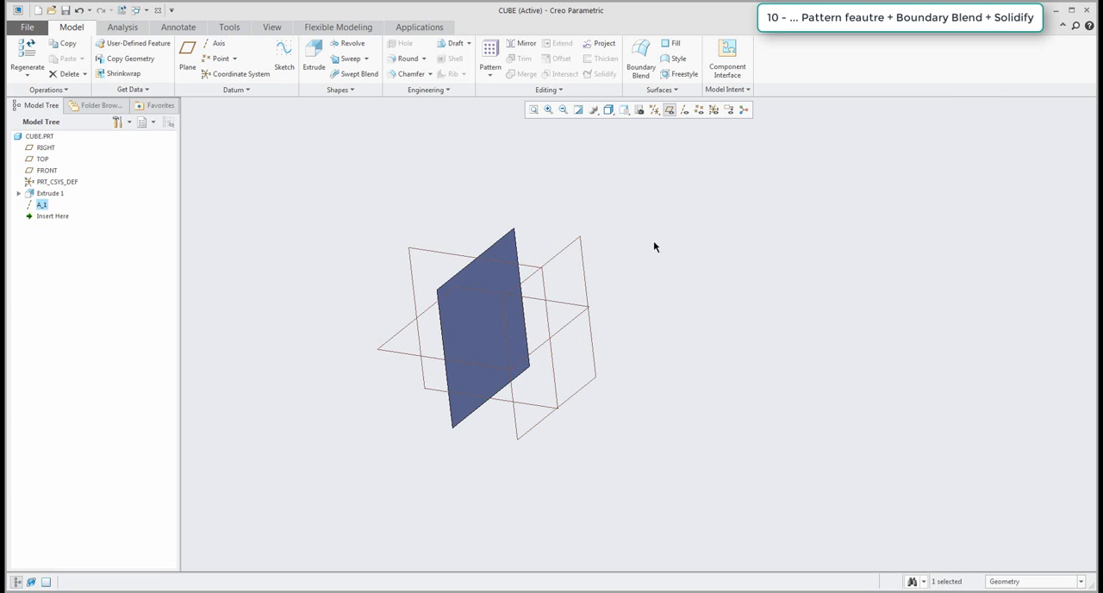
# Show the datum axes, hide the datum planes, and reorder axis A_1 before Extrude 1 in the model tree.
pyautogui.click(684, 109)
pyautogui.click(669, 109)
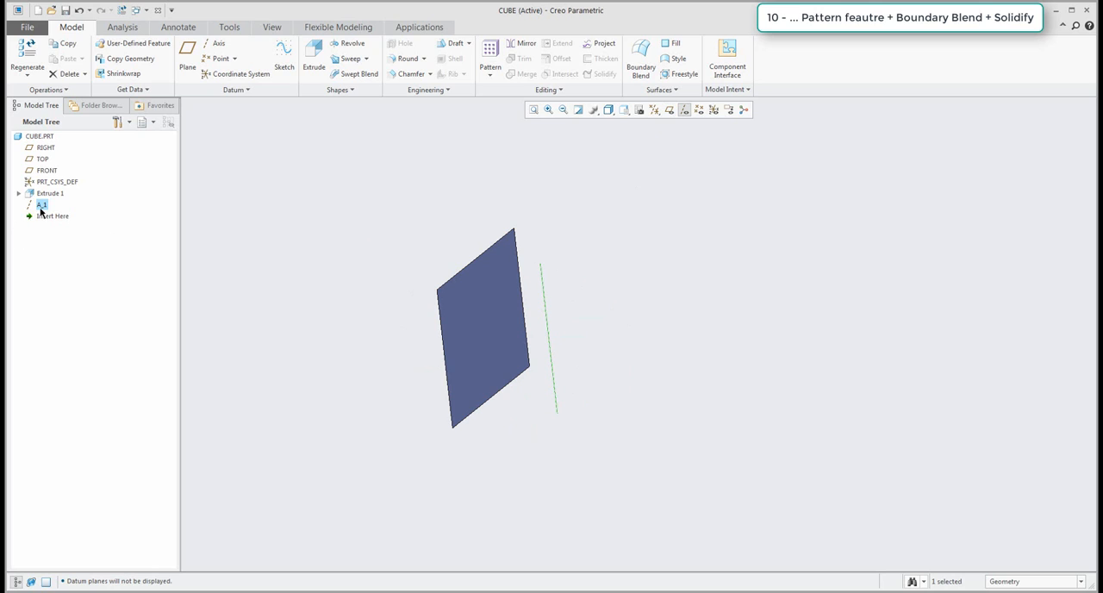
pyautogui.moveTo(41, 209); pyautogui.dragTo(43, 190)
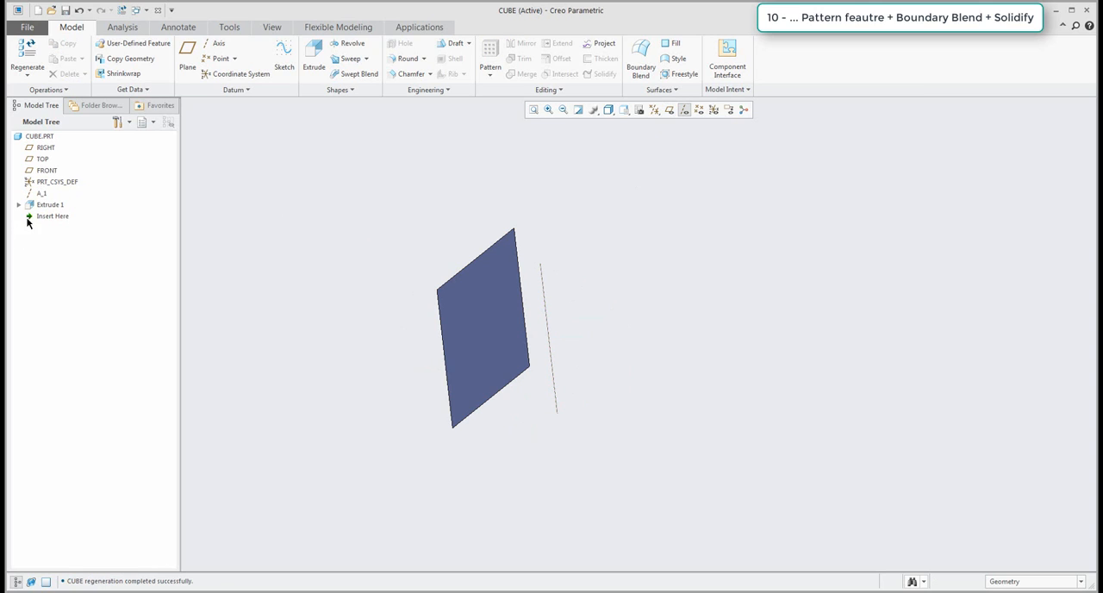
# Pattern Extrude 1 about axis A_1 as an Axis pattern with 4 members spaced 90 degrees apart.
pyautogui.click(54, 205)
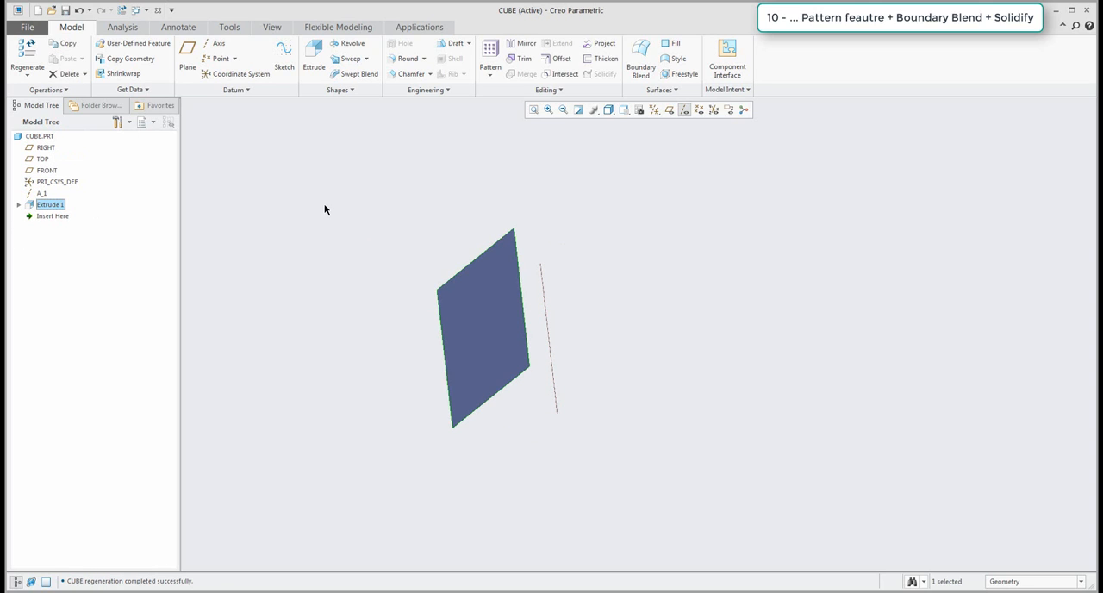
pyautogui.click(489, 53)
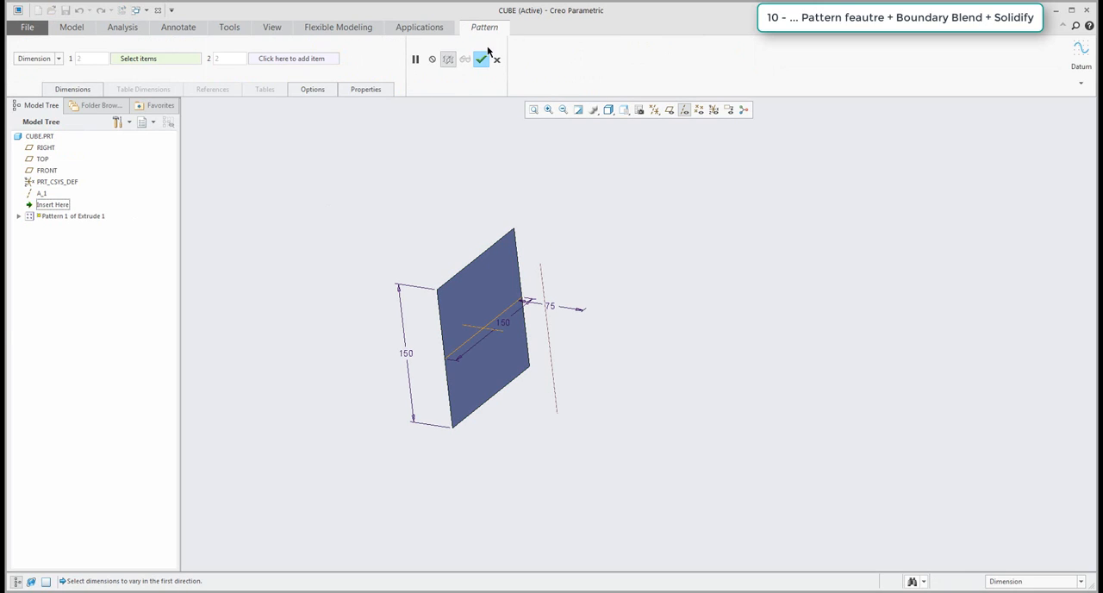
pyautogui.click(53, 60)
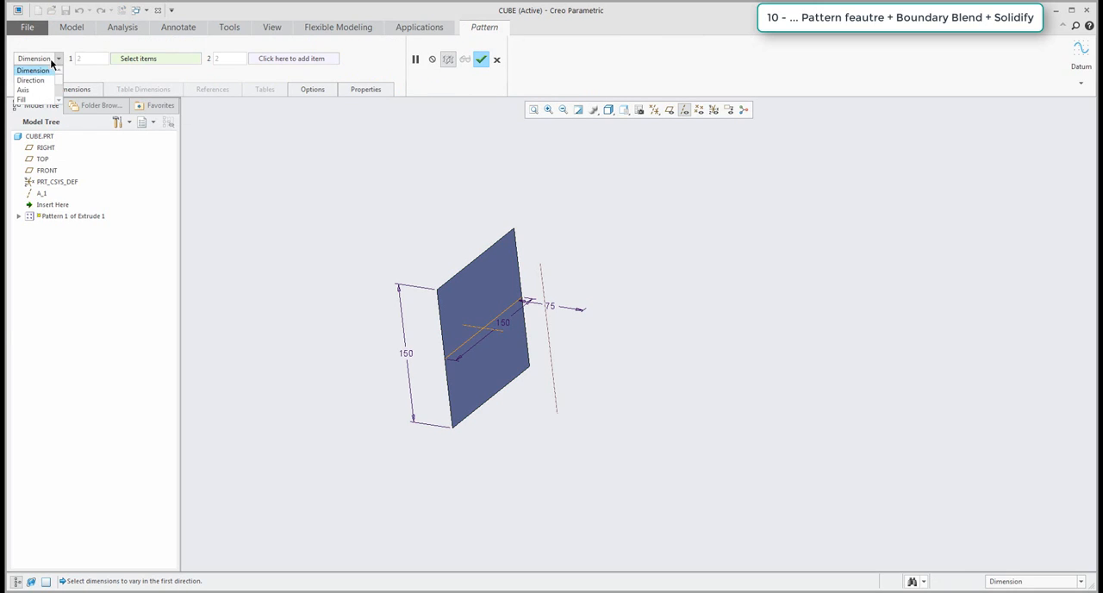
pyautogui.click(24, 89)
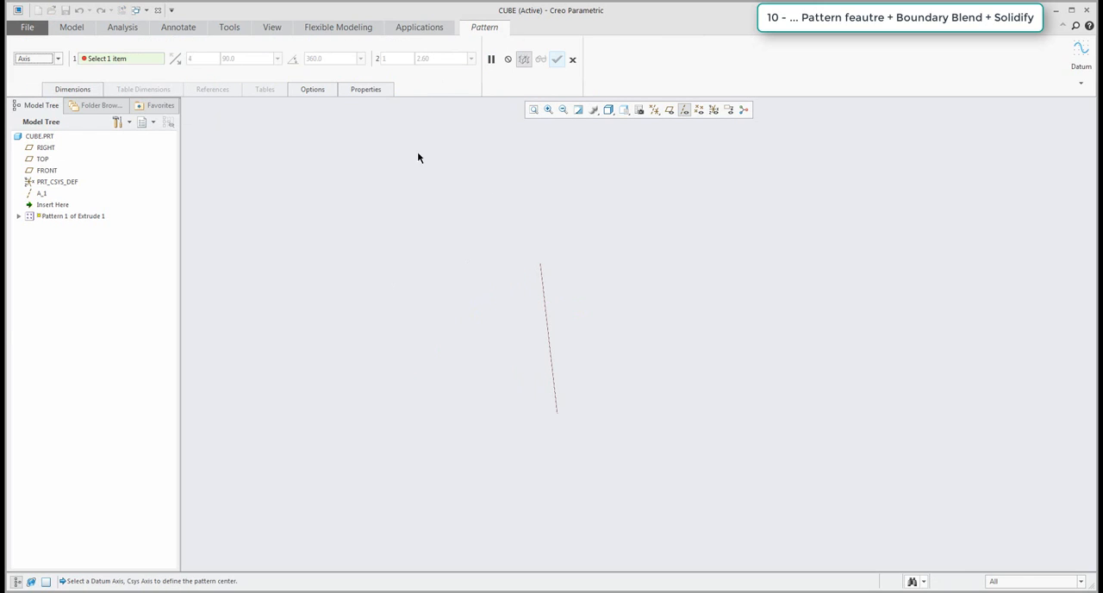
pyautogui.click(545, 292)
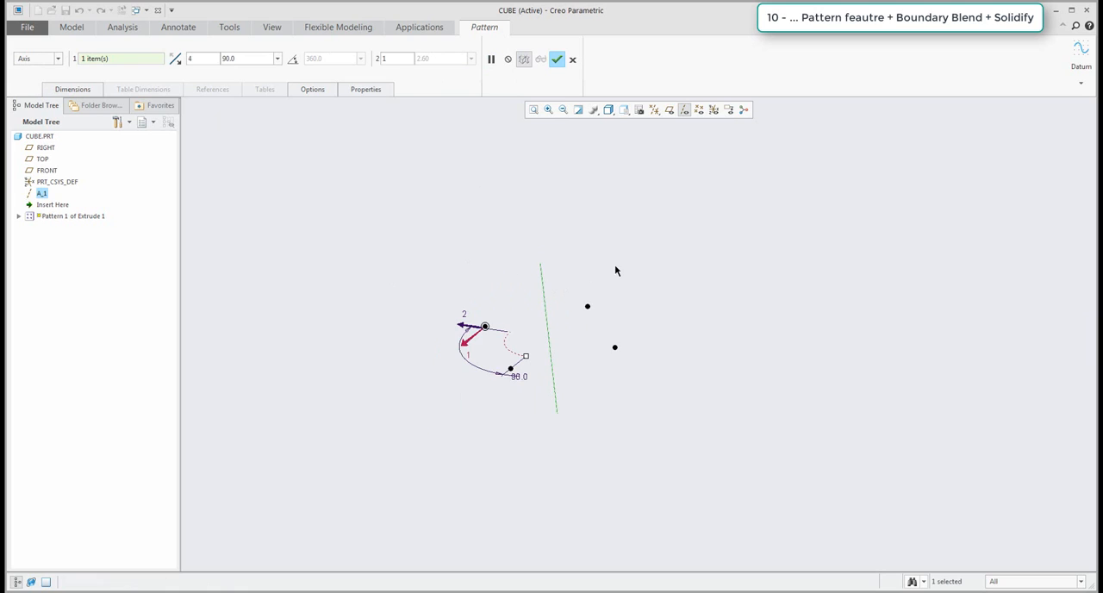
pyautogui.click(557, 59)
pyautogui.hotkey('ctrl', 'd')
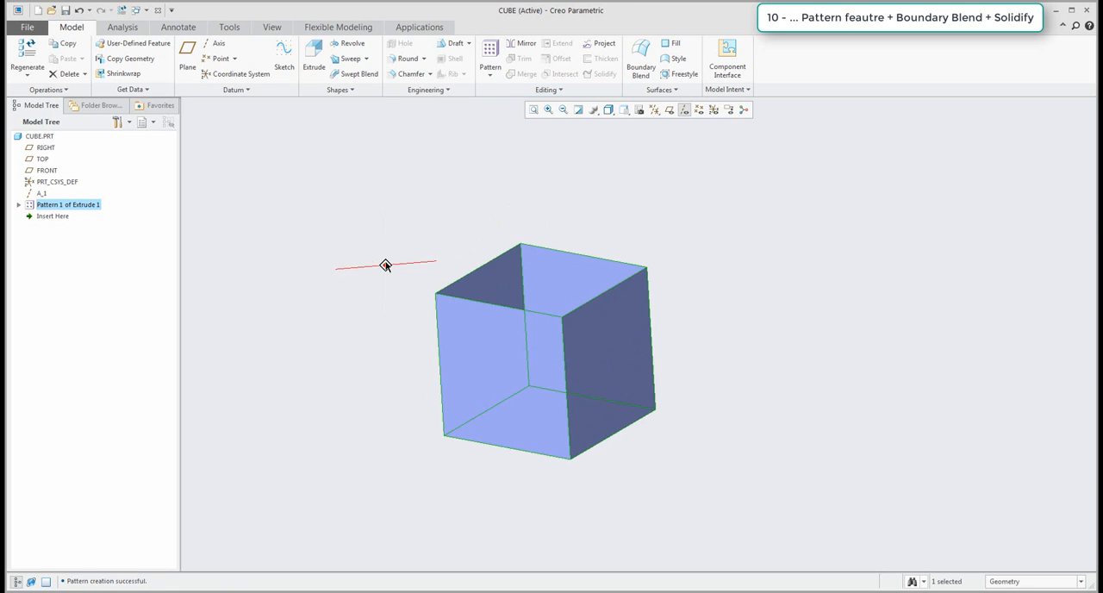
pyautogui.click(385, 264)
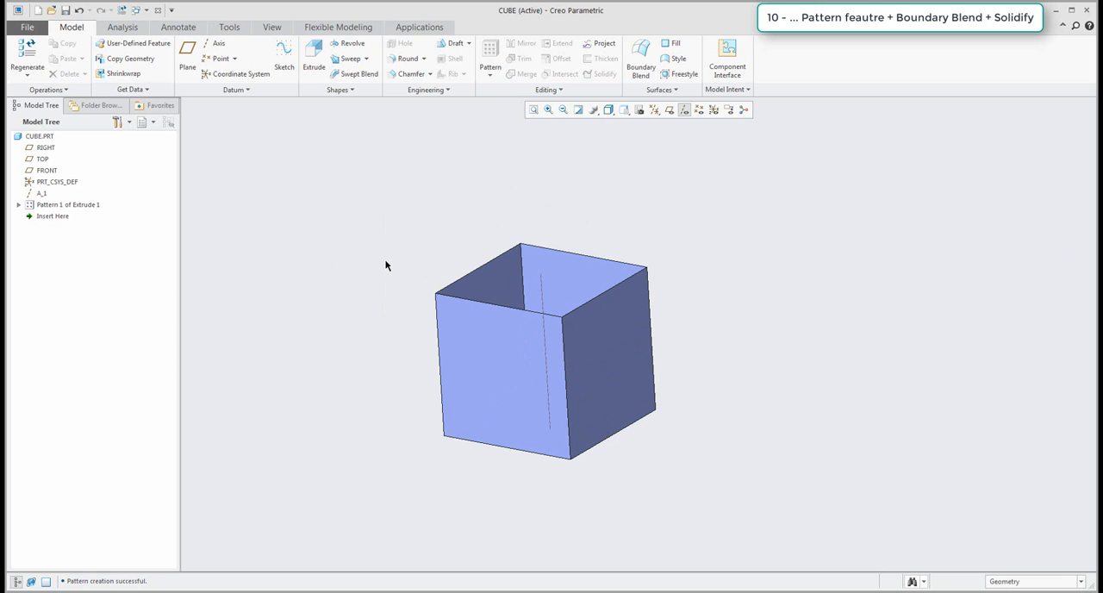
# Close one open end of the patterned surfaces with a Boundary Blend between two opposite edges.
pyautogui.click(640, 65)
pyautogui.click(512, 308)
pyautogui.keyDown('ctrl'); pyautogui.click(575, 255); pyautogui.keyUp('ctrl')
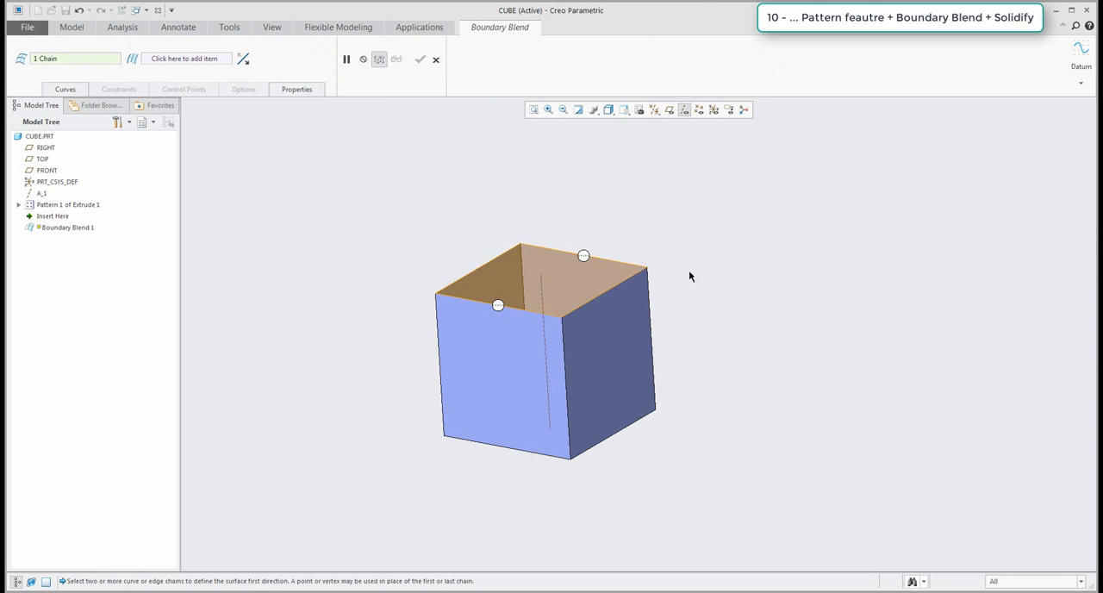
pyautogui.middleClick(688, 270)
# Close the remaining open end of the box with a second Boundary Blend between two opposite edges.
pyautogui.moveTo(538, 338)
pyautogui.mouseDown(button='middle')
pyautogui.moveTo(517, 168)
pyautogui.moveTo(520, 183)
pyautogui.mouseUp(button='middle')
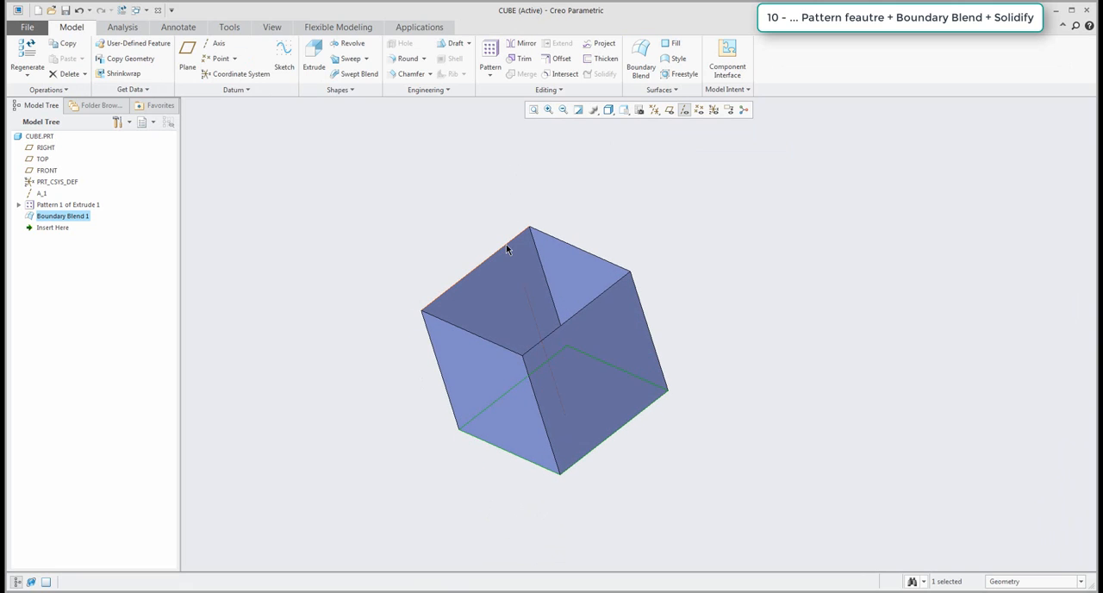
pyautogui.click(638, 64)
pyautogui.click(519, 235)
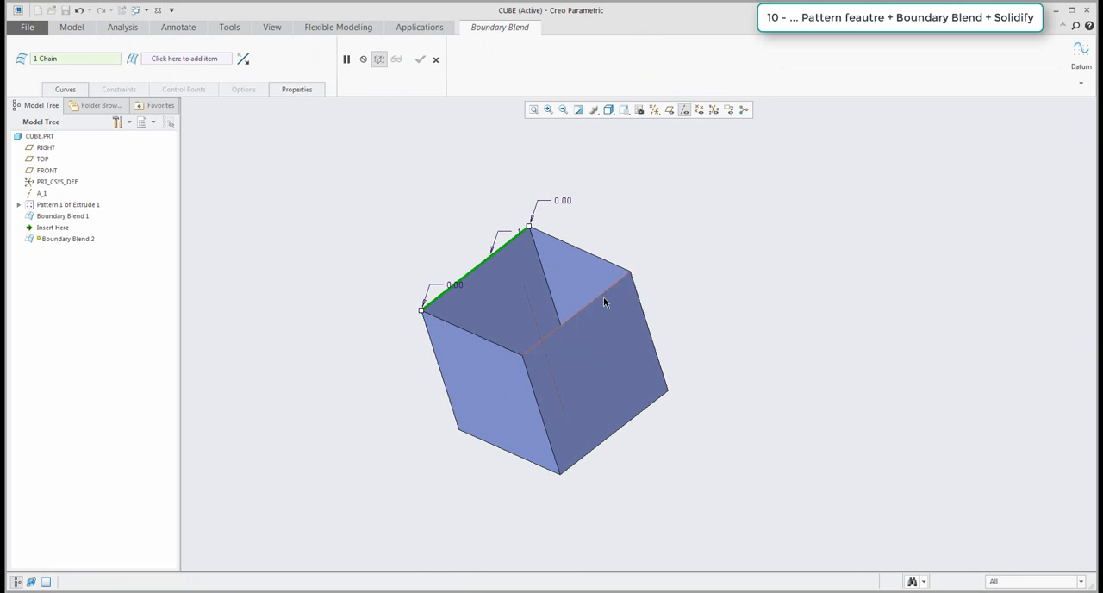
pyautogui.keyDown('ctrl'); pyautogui.click(600, 294); pyautogui.keyUp('ctrl')
pyautogui.middleClick(695, 264)
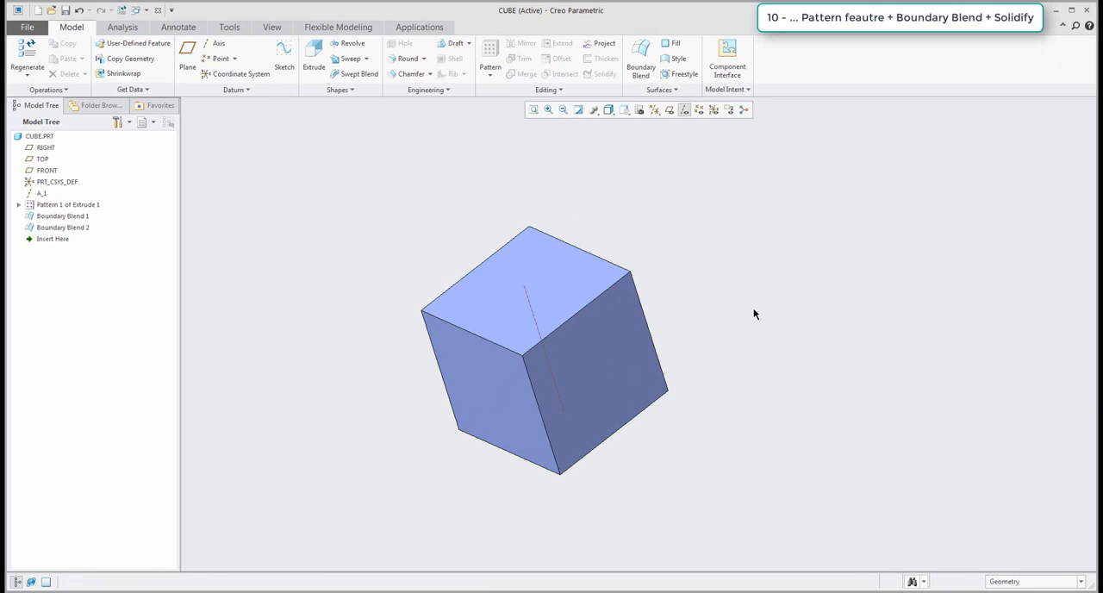
# Set the selection filter to Quilt, select all six faces of the box, and merge them into one quilt.
pyautogui.click(1012, 582)
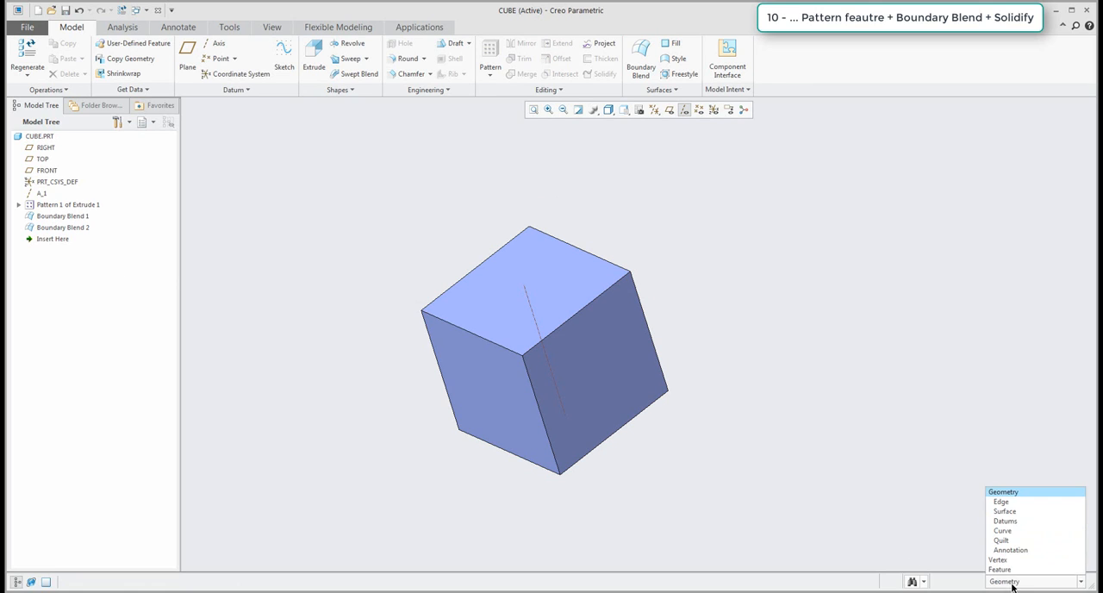
pyautogui.click(1001, 540)
pyautogui.click(608, 381)
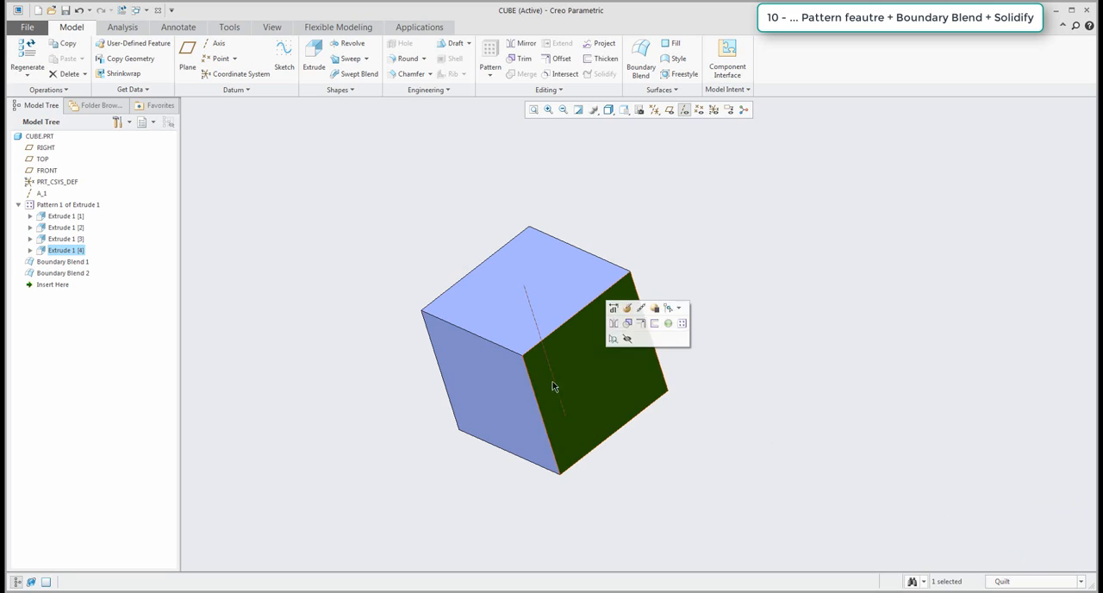
pyautogui.keyDown('ctrl'); pyautogui.click(509, 383); pyautogui.keyUp('ctrl')
pyautogui.moveTo(510, 382); pyautogui.dragTo(495, 422, button='middle')
pyautogui.keyDown('ctrl'); pyautogui.click(426, 357); pyautogui.keyUp('ctrl')
pyautogui.keyDown('ctrl'); pyautogui.click(382, 302); pyautogui.keyUp('ctrl')
pyautogui.moveTo(381, 302); pyautogui.dragTo(341, 297, button='middle')
pyautogui.keyDown('ctrl'); pyautogui.click(458, 221); pyautogui.keyUp('ctrl')
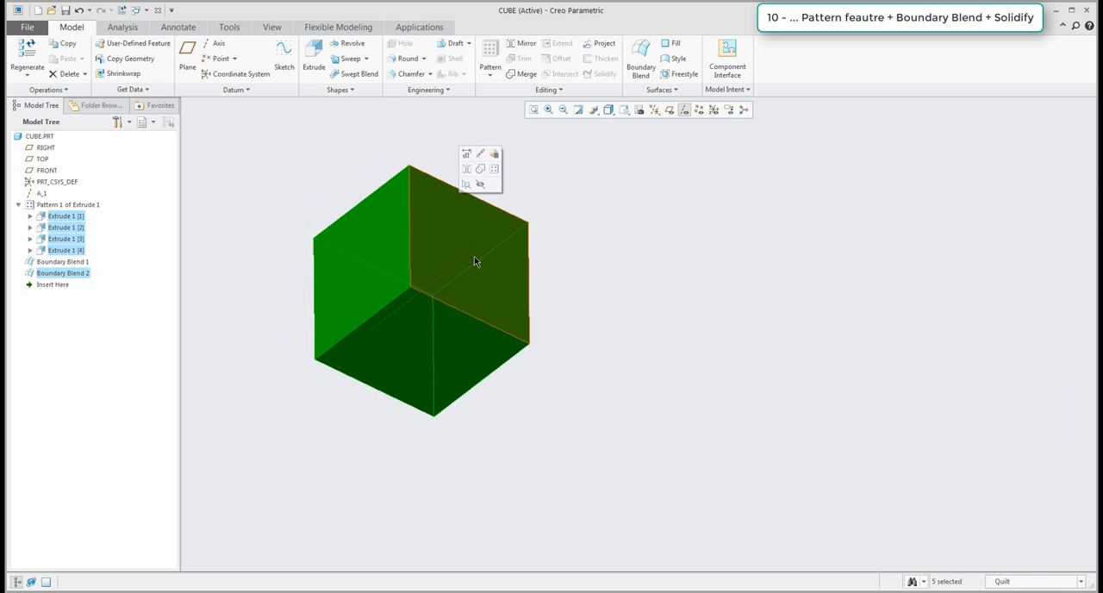
pyautogui.moveTo(475, 261); pyautogui.dragTo(411, 273, button='middle')
pyautogui.keyDown('ctrl'); pyautogui.click(326, 319); pyautogui.keyUp('ctrl')
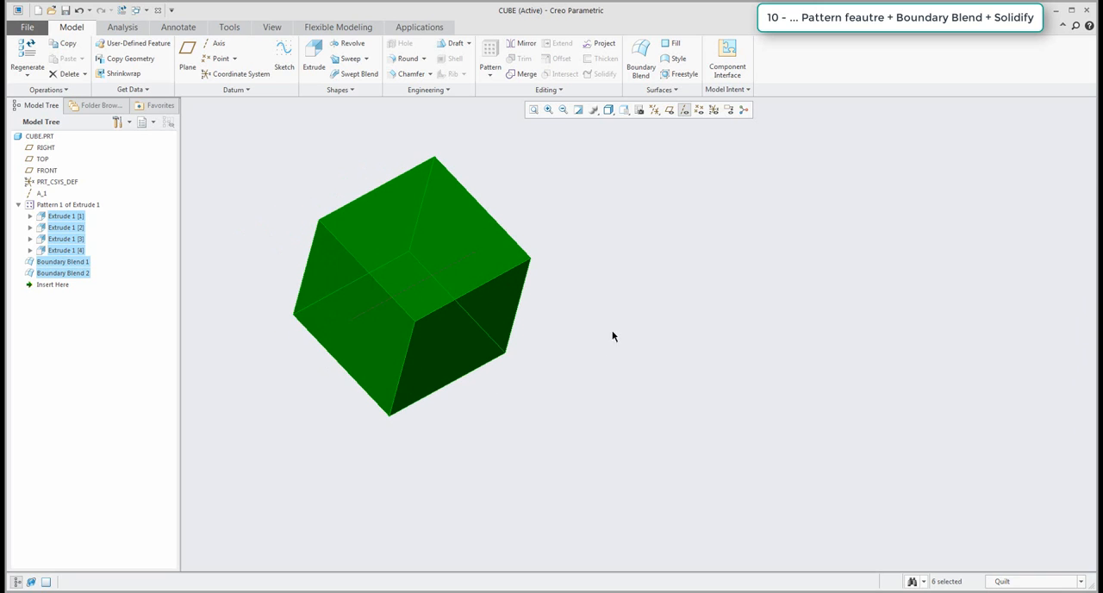
pyautogui.click(522, 74)
pyautogui.middleClick(594, 193)
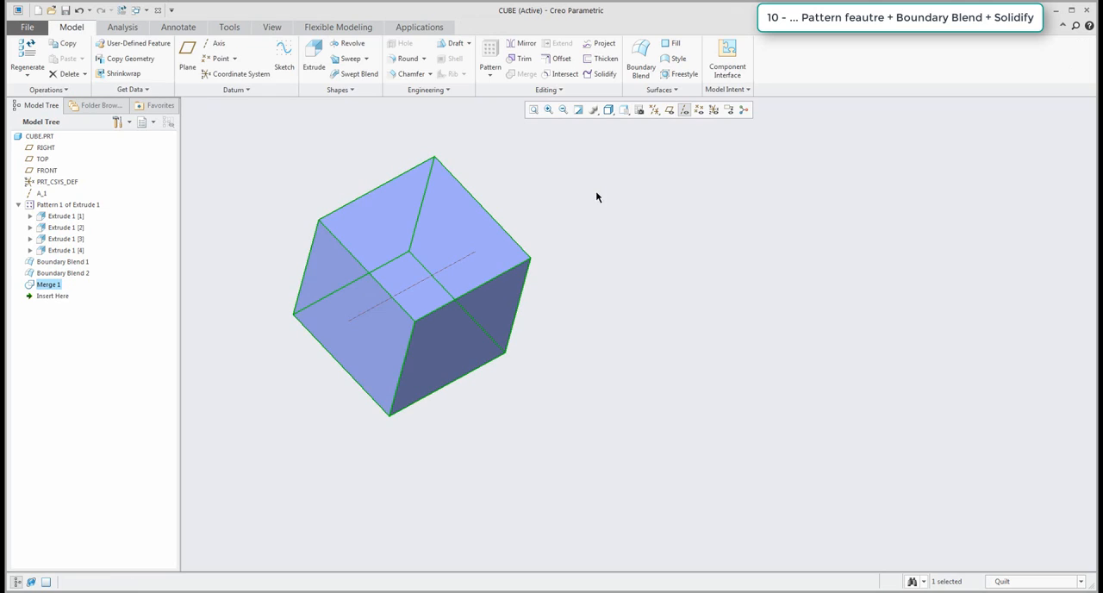
# Solidify the merged quilt into a solid cube.
pyautogui.click(604, 74)
pyautogui.click(268, 58)
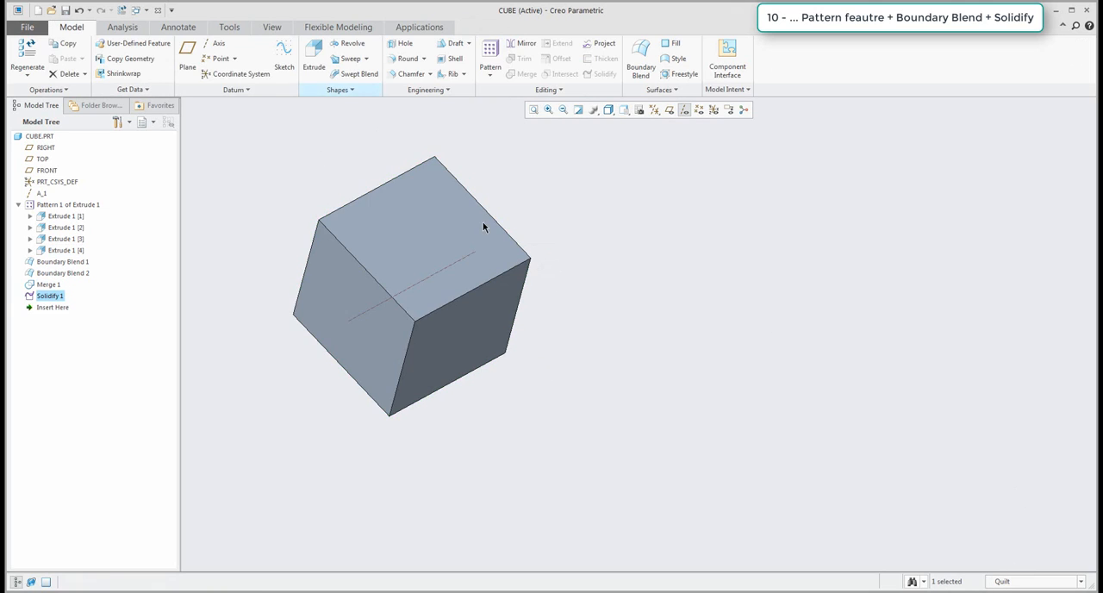
pyautogui.scroll(-3, 522, 313)
pyautogui.moveTo(522, 328); pyautogui.dragTo(733, 326, button='middle')
pyautogui.scroll(-5, 732, 325)
pyautogui.moveTo(775, 386); pyautogui.dragTo(771, 374, button='middle')
pyautogui.keyDown('shift'); pyautogui.moveTo(786, 411); pyautogui.dragTo(696, 345, button='middle'); pyautogui.keyUp('shift')
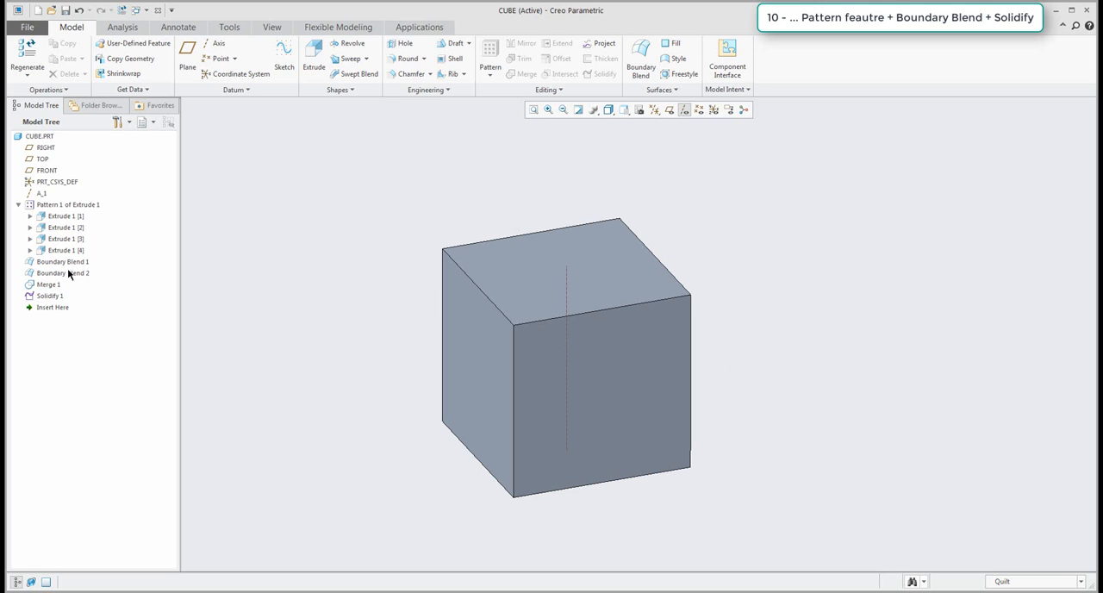
pyautogui.click(63, 206)
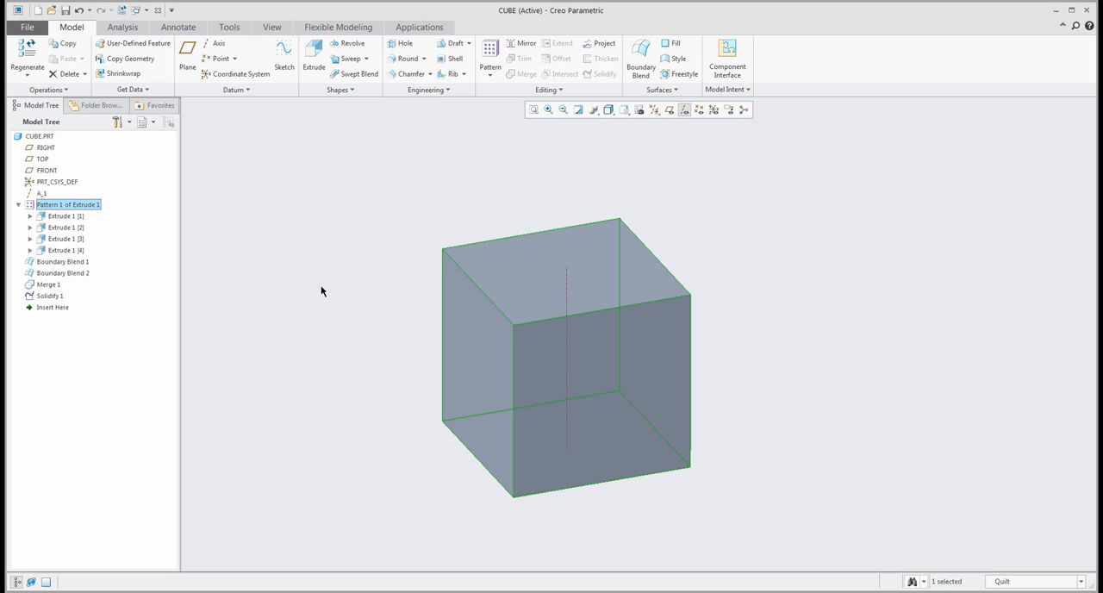
pyautogui.click(293, 299)
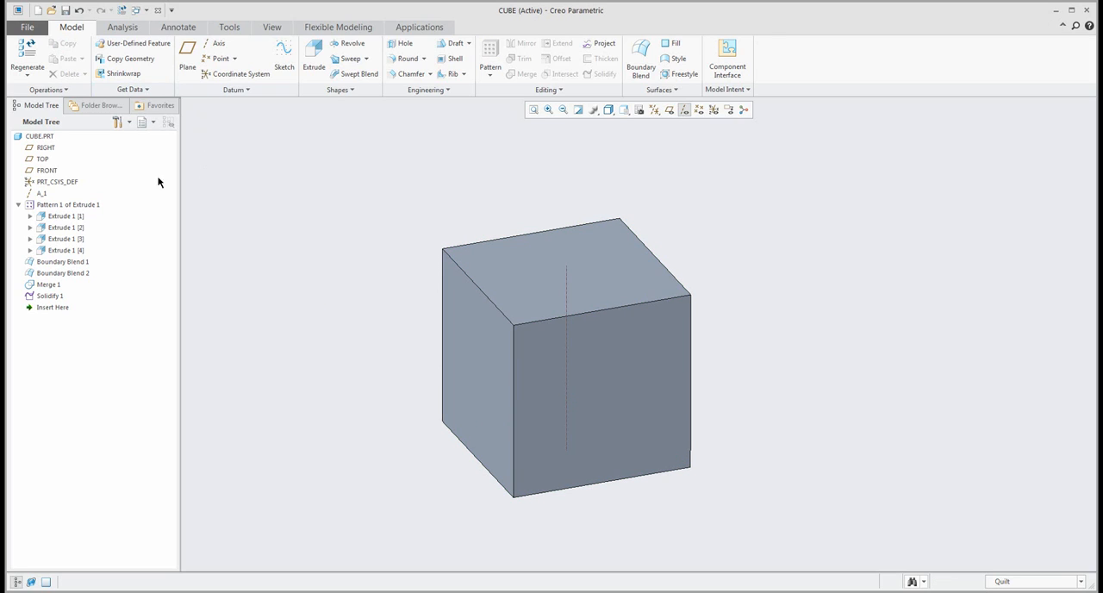
# Delete all features from axis A_1 through Solidify 1, keeping only the default datums.
pyautogui.click(19, 204)
pyautogui.click(51, 205)
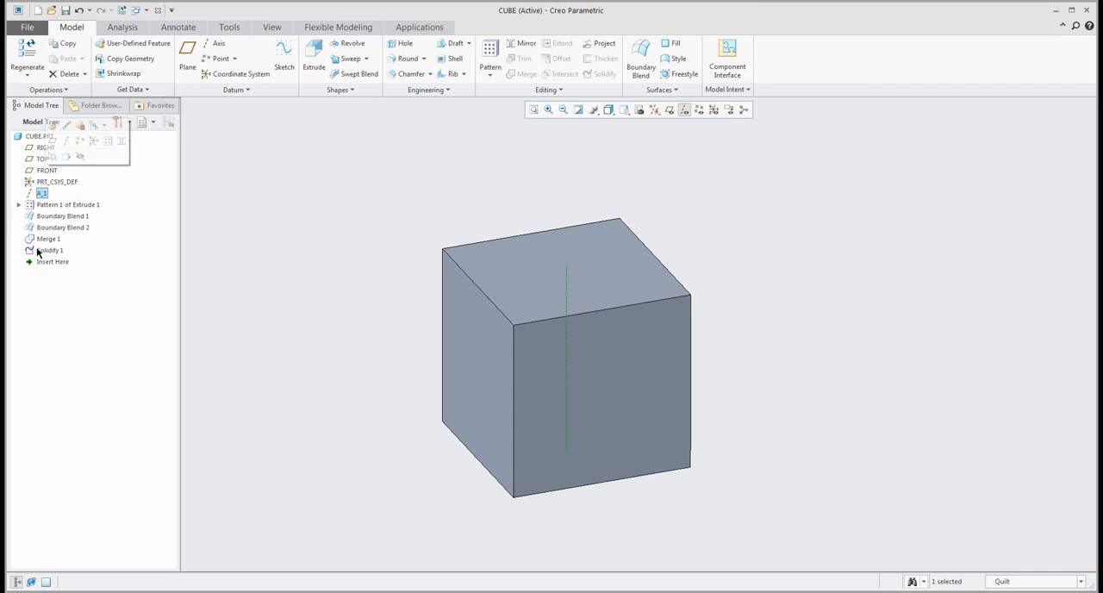
pyautogui.keyDown('shift'); pyautogui.click(37, 250); pyautogui.keyUp('shift')
pyautogui.press('Delete')
pyautogui.click(531, 319)
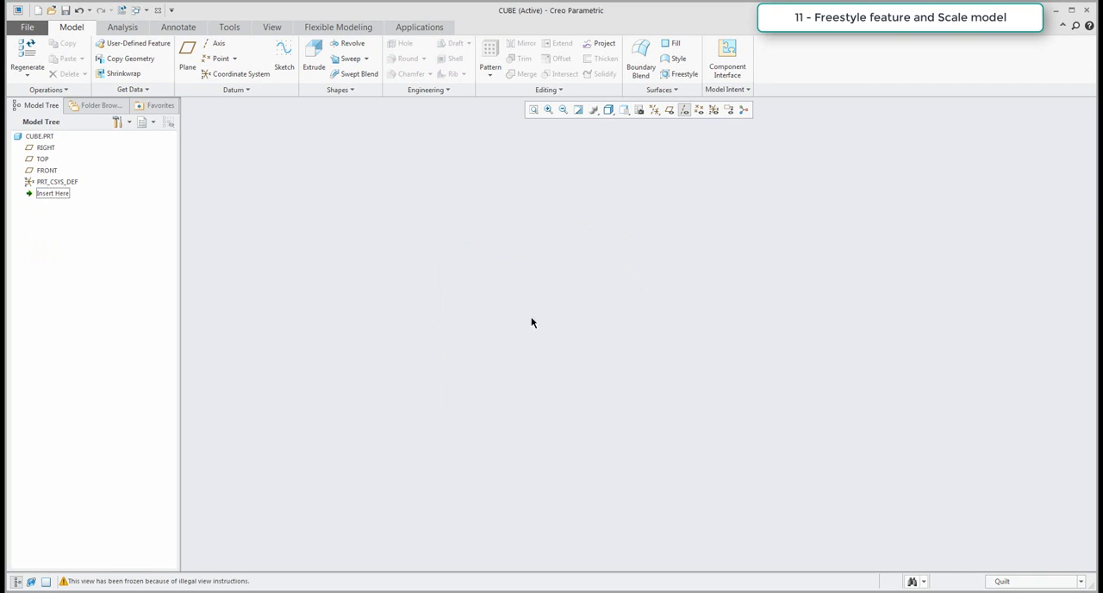
# Show the datum planes and create a Freestyle feature from the closed cube primitive.
pyautogui.click(669, 110)
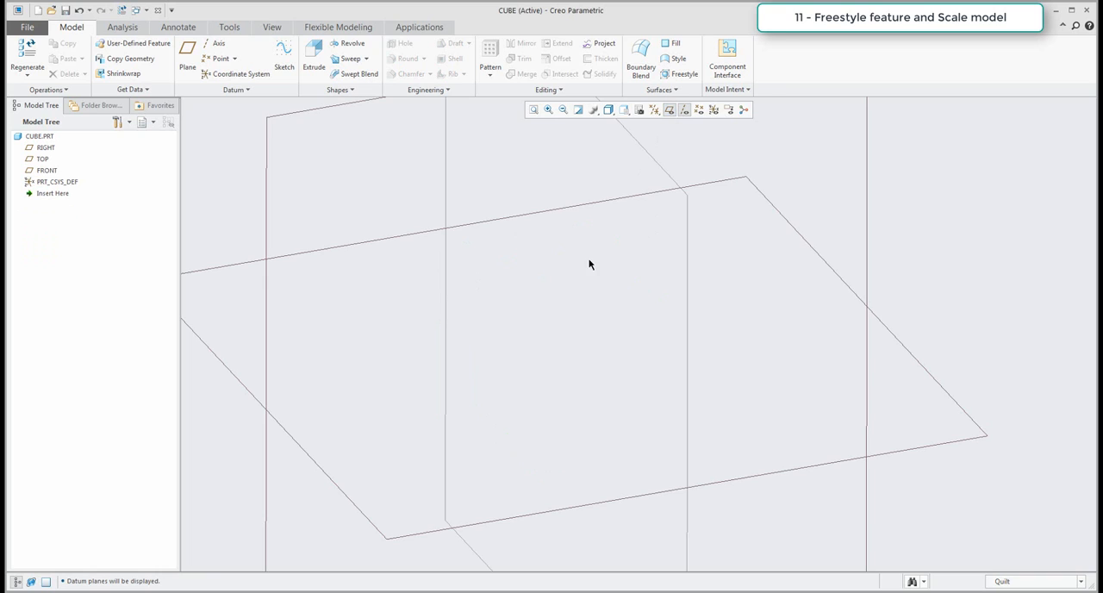
pyautogui.scroll(-5, 590, 265)
pyautogui.hotkey('ctrl', 'd')
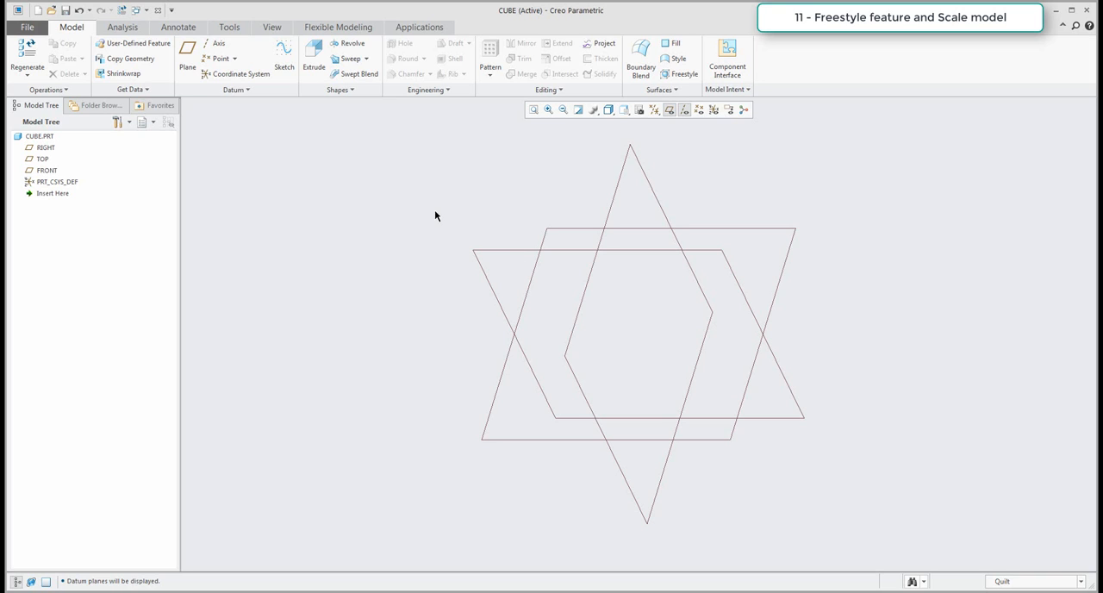
pyautogui.click(676, 78)
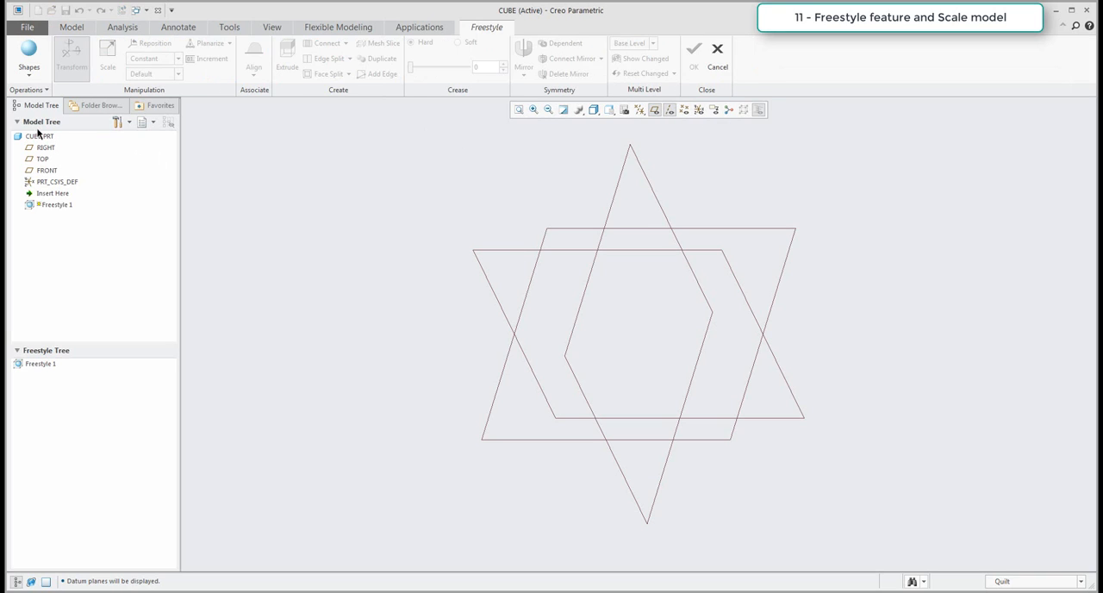
pyautogui.click(30, 77)
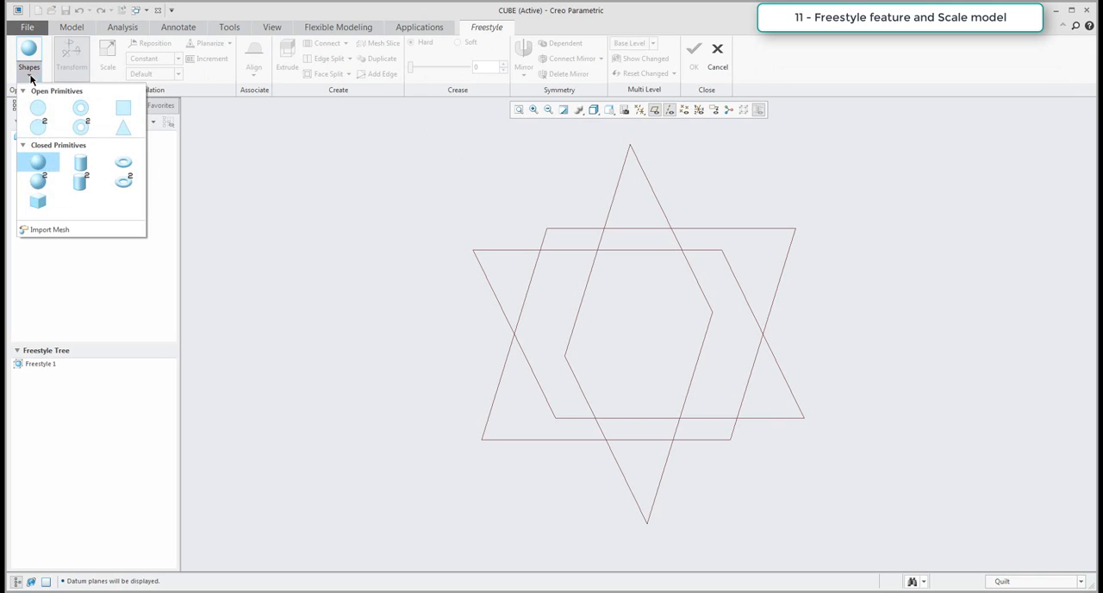
pyautogui.click(41, 201)
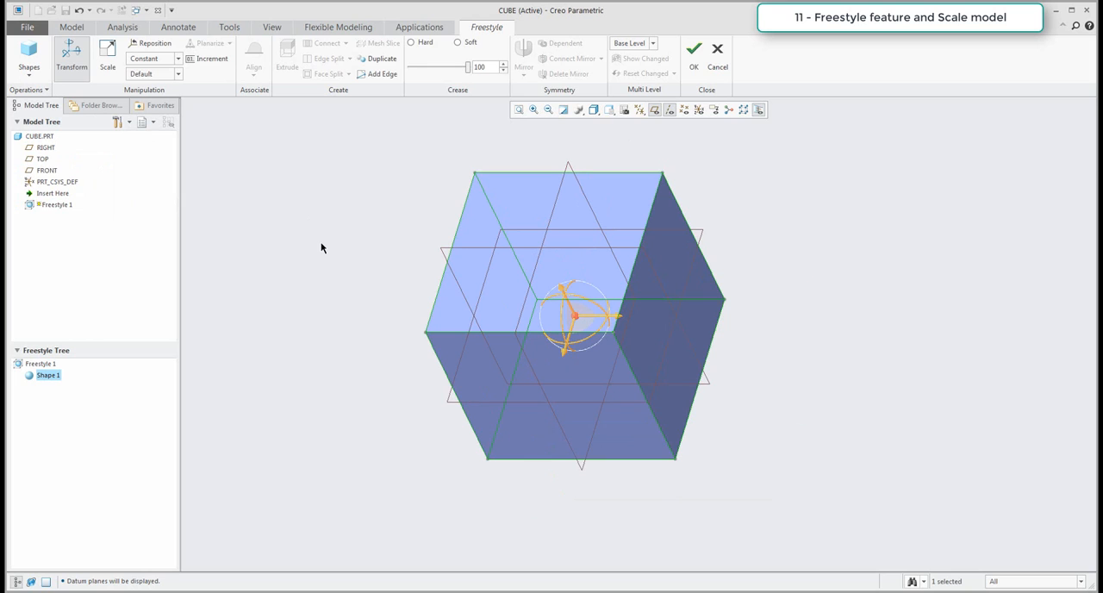
pyautogui.click(693, 53)
# Hide the datum planes and axes around the Freestyle cube.
pyautogui.scroll(4, 754, 326)
pyautogui.moveTo(726, 335); pyautogui.dragTo(584, 341, button='middle')
pyautogui.scroll(-4, 785, 317)
pyautogui.click(726, 270)
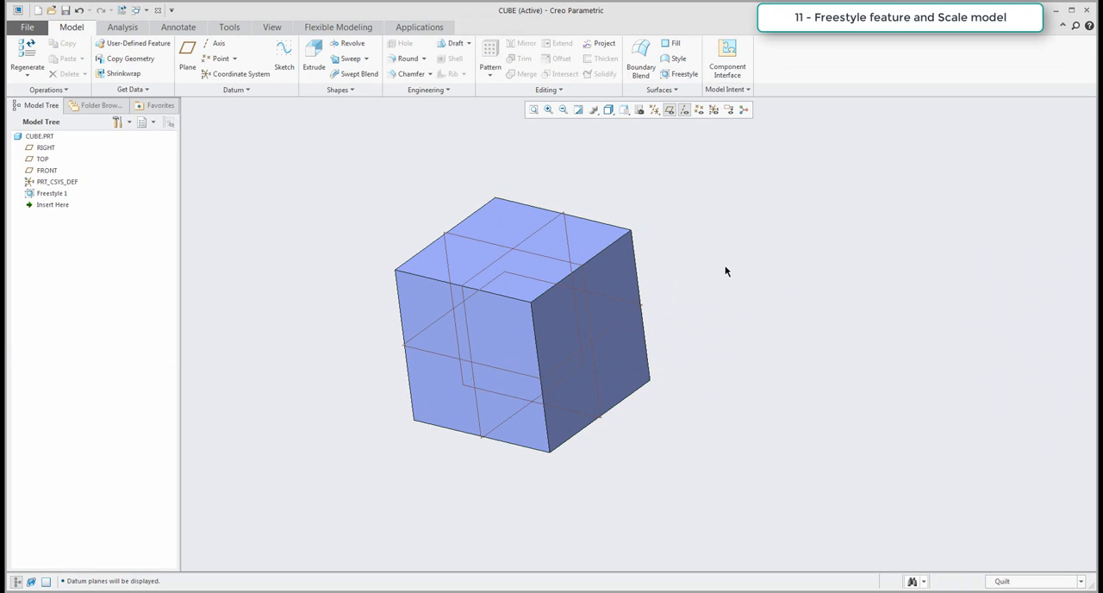
pyautogui.click(669, 111)
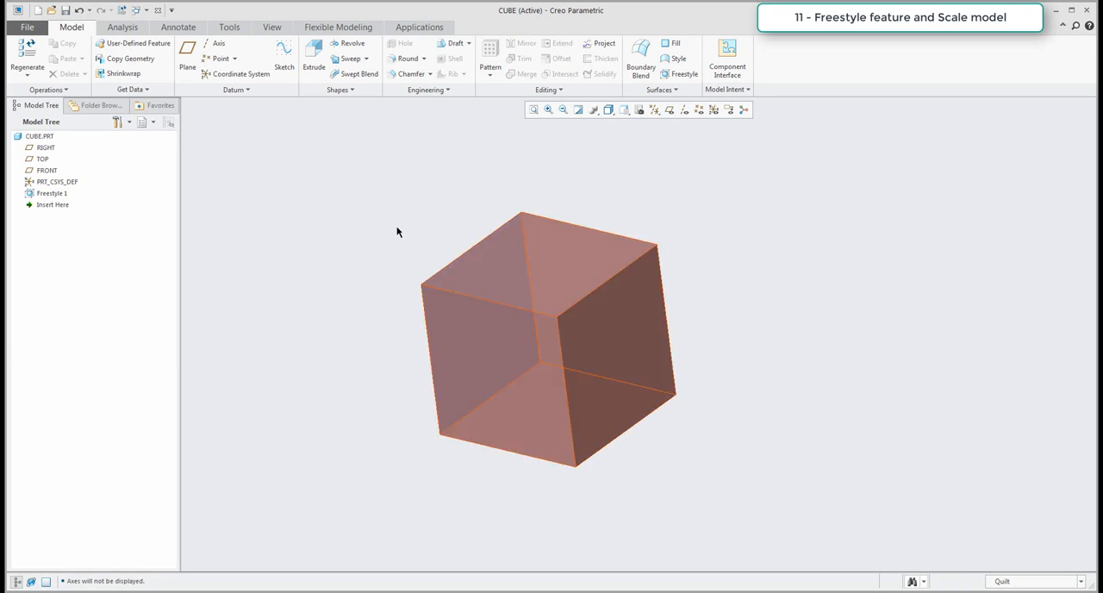
# Measure the length of the Freestyle cube's upper front edge and copy the measured value.
pyautogui.click(122, 28)
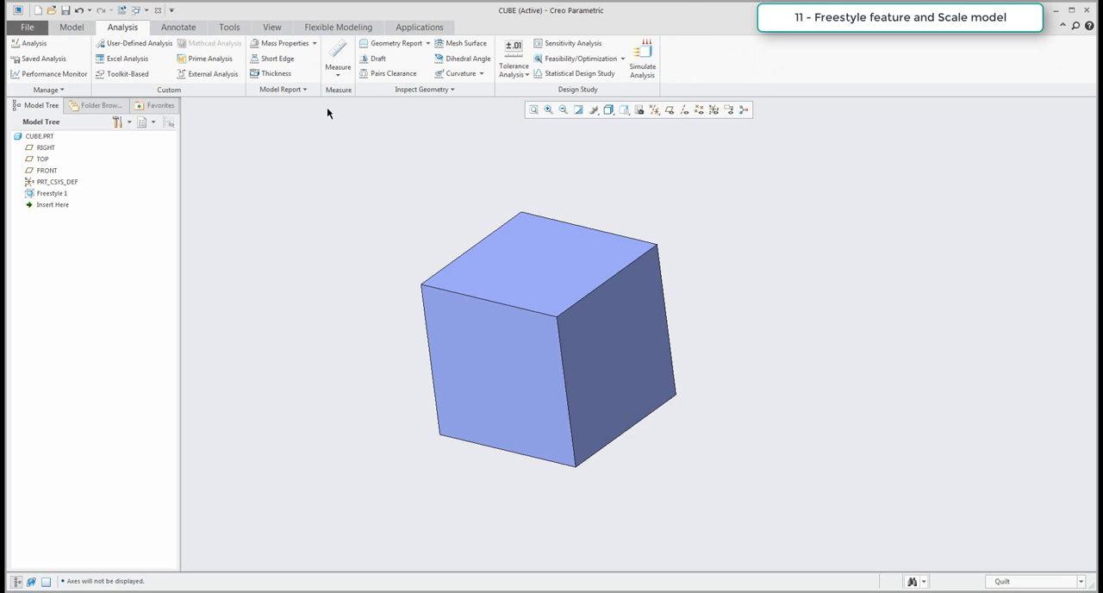
pyautogui.click(339, 76)
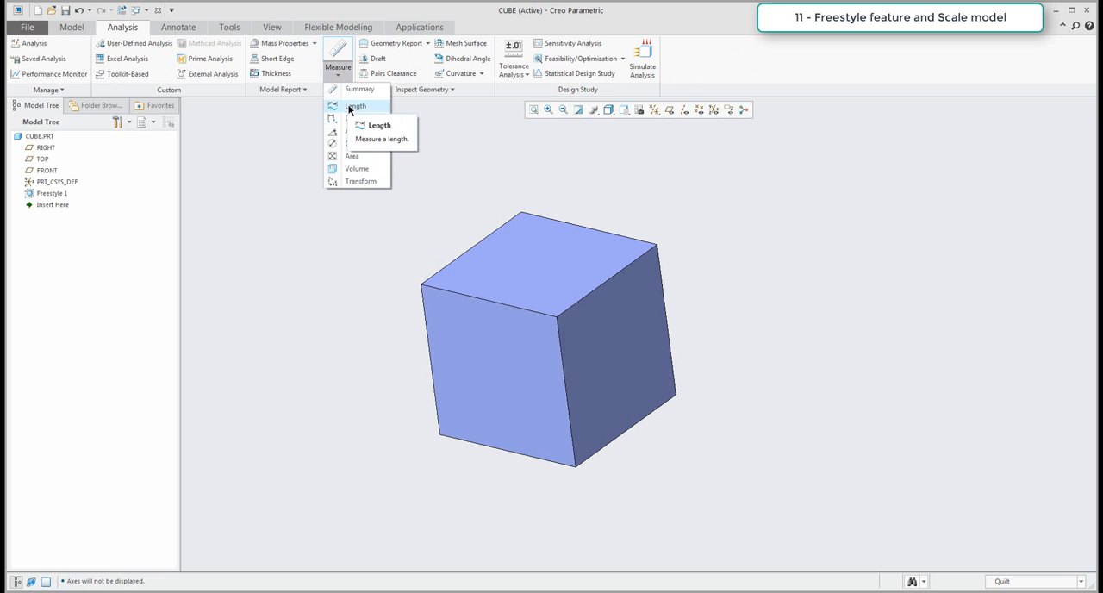
pyautogui.click(350, 106)
pyautogui.click(473, 298)
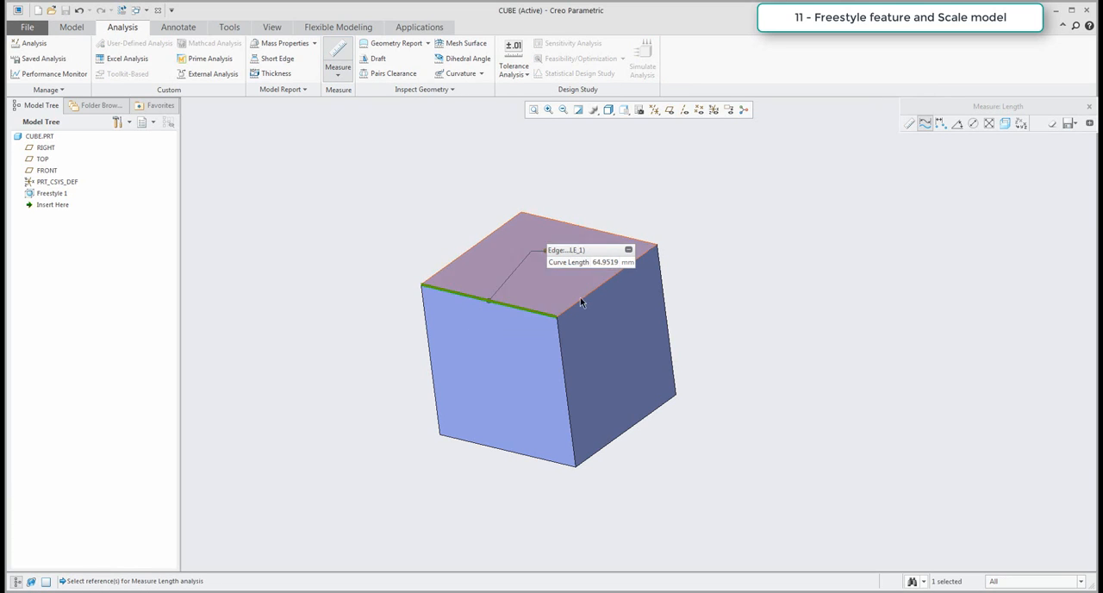
pyautogui.doubleClick(604, 262)
pyautogui.rightClick(604, 263)
pyautogui.click(630, 268)
pyautogui.click(1089, 106)
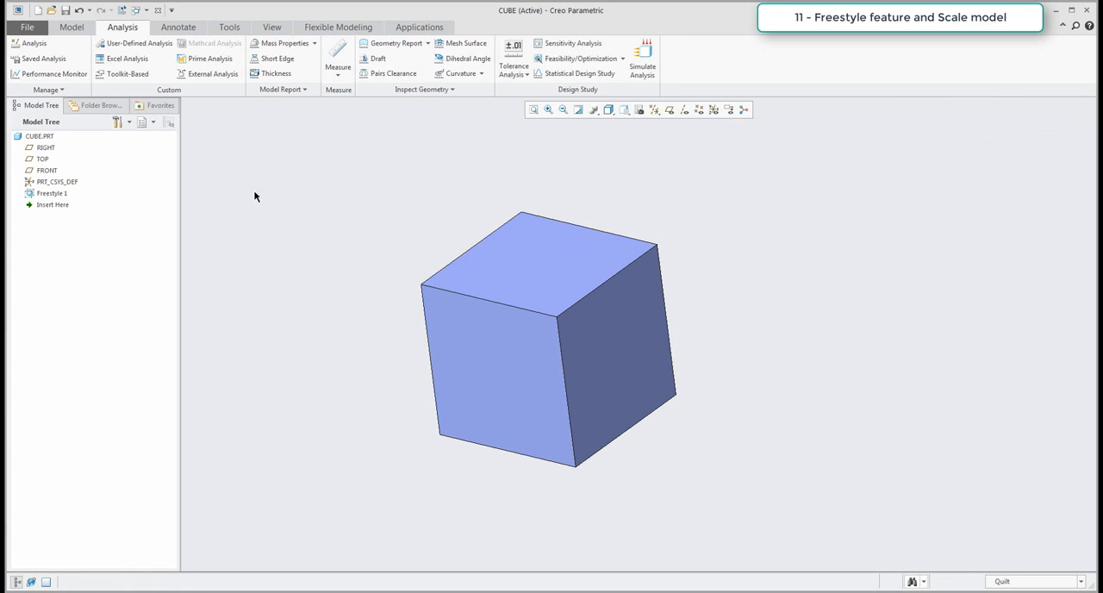
# Scale the model by the factor 150/64.9519, using the copied edge length as the divisor.
pyautogui.click(69, 29)
pyautogui.click(57, 91)
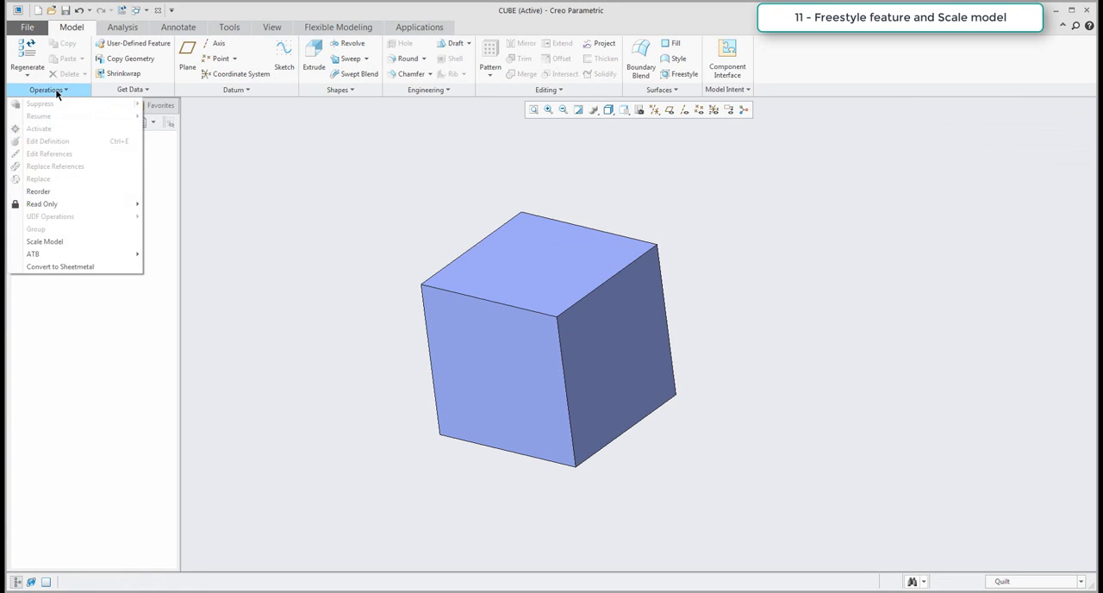
pyautogui.click(50, 241)
pyautogui.moveTo(574, 254); pyautogui.dragTo(450, 156)
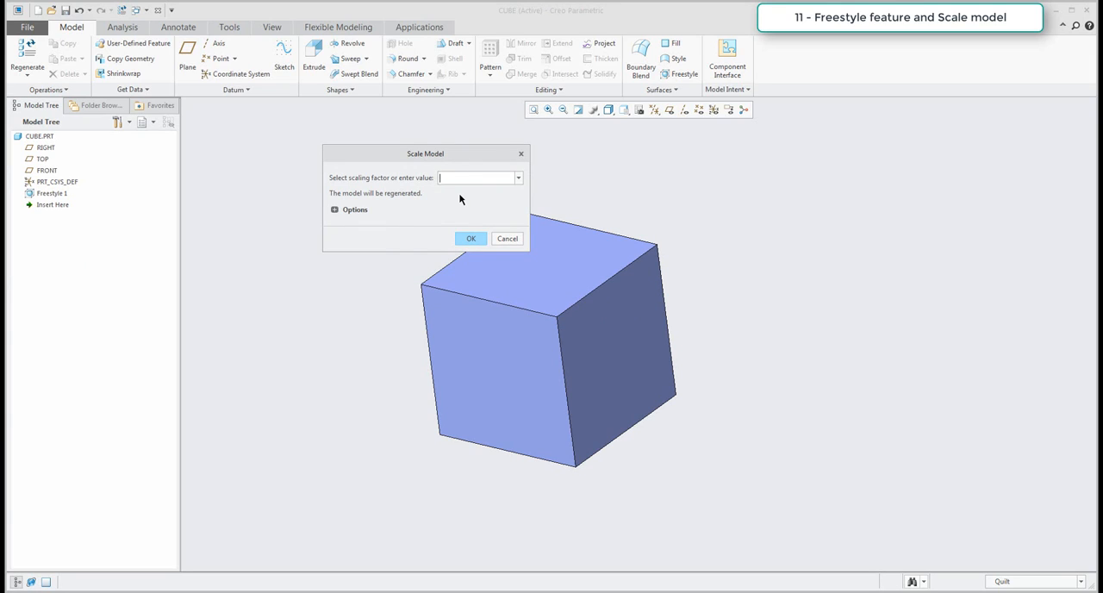
pyautogui.write('150/')
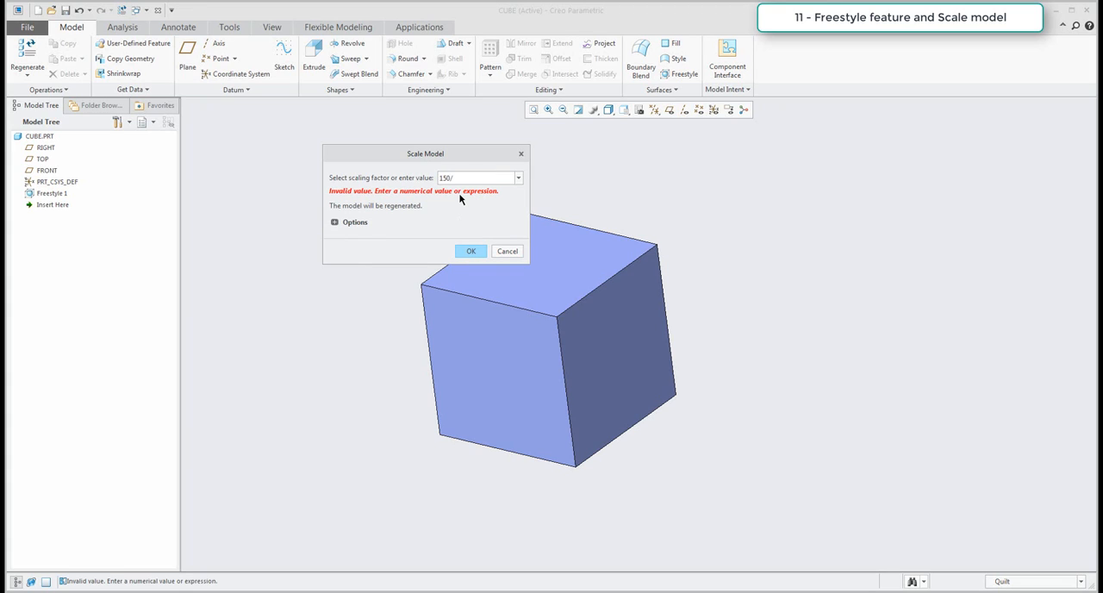
pyautogui.hotkey('ctrl', 'v')
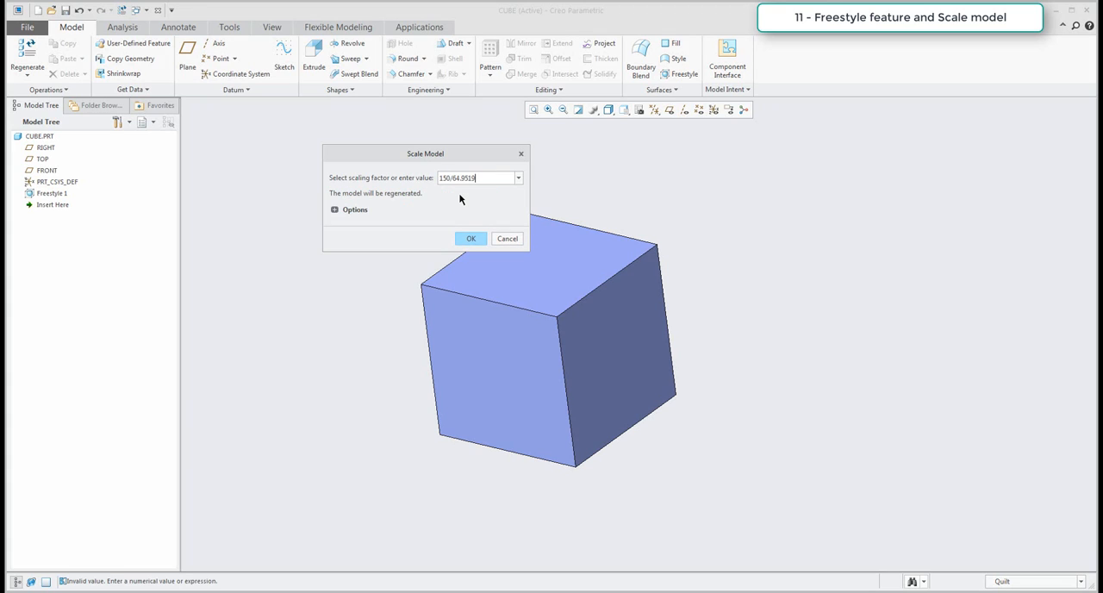
pyautogui.click(472, 239)
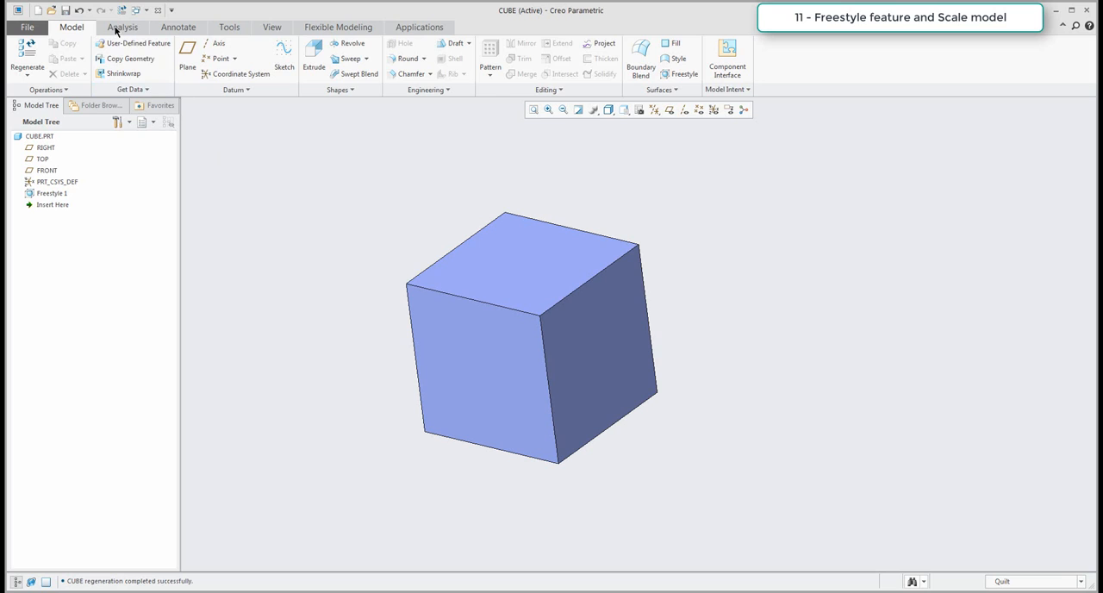
# Measure the upper front edge of the scaled cube to check its length.
pyautogui.click(118, 31)
pyautogui.click(338, 82)
pyautogui.click(355, 106)
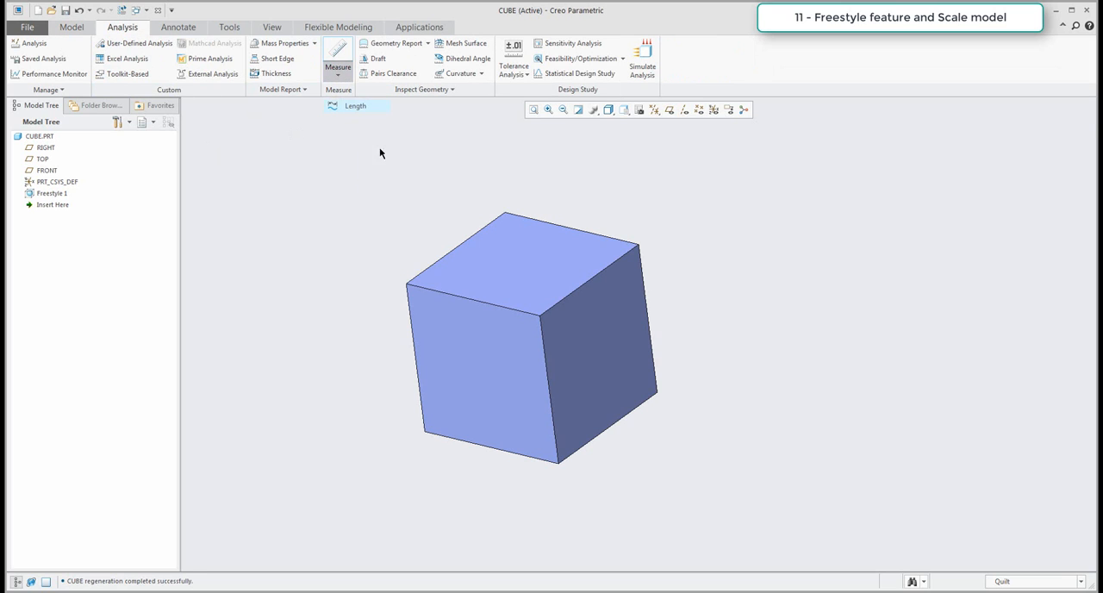
pyautogui.click(460, 297)
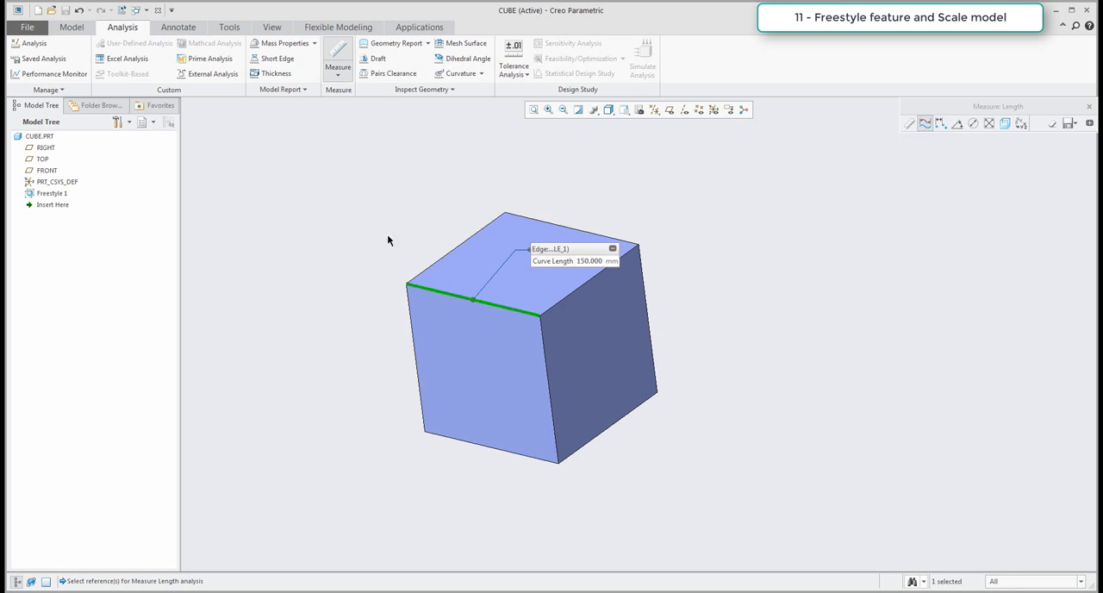
pyautogui.middleClick(342, 212)
# Solidify the Freestyle cube quilt into a solid.
pyautogui.click(72, 27)
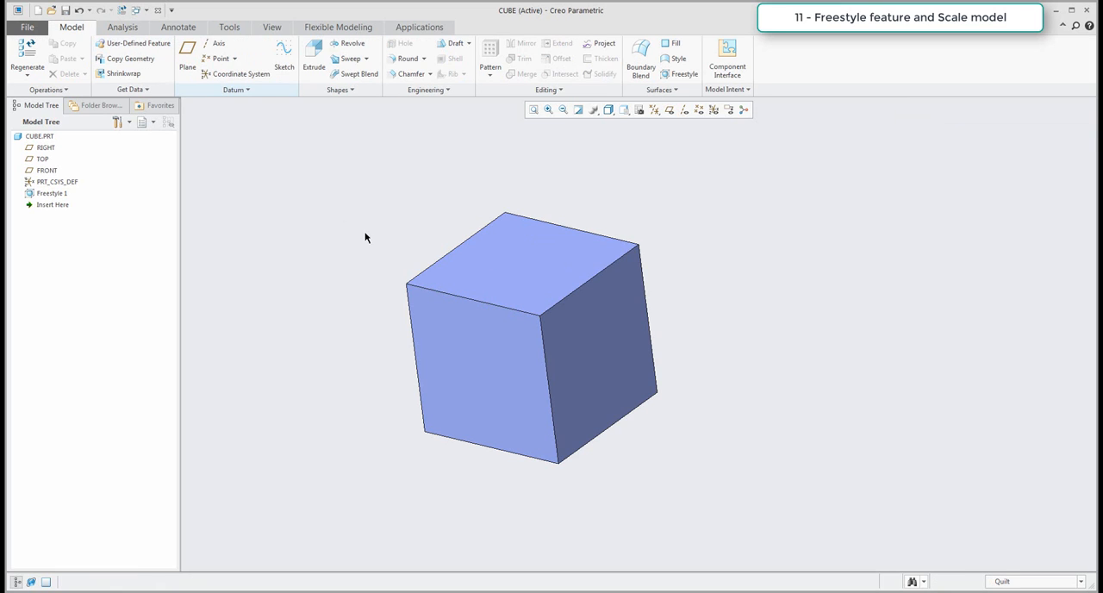
pyautogui.click(568, 330)
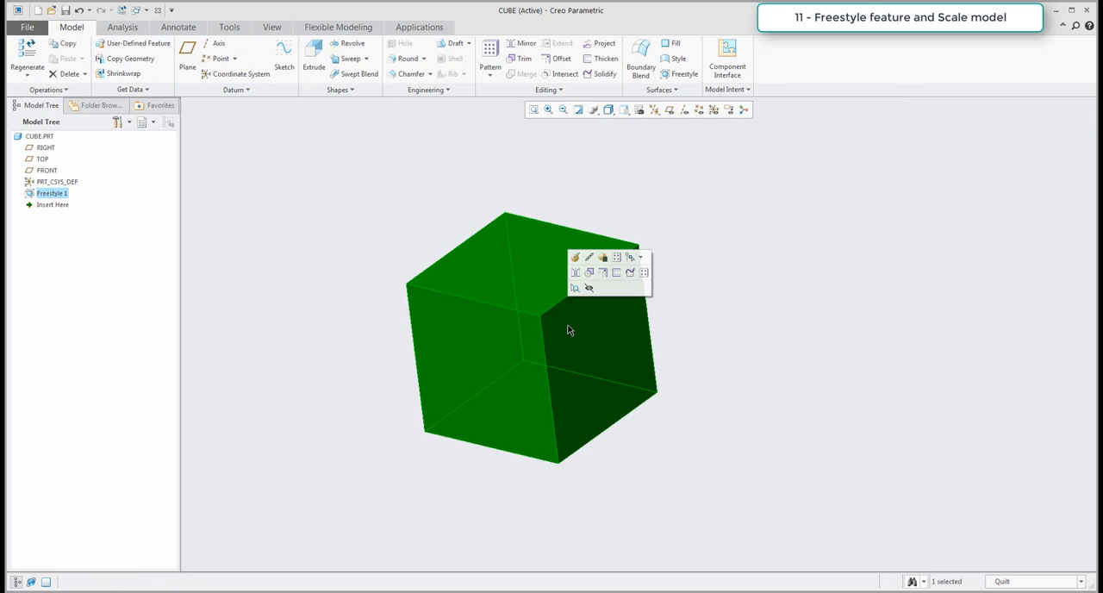
pyautogui.click(598, 75)
pyautogui.click(268, 57)
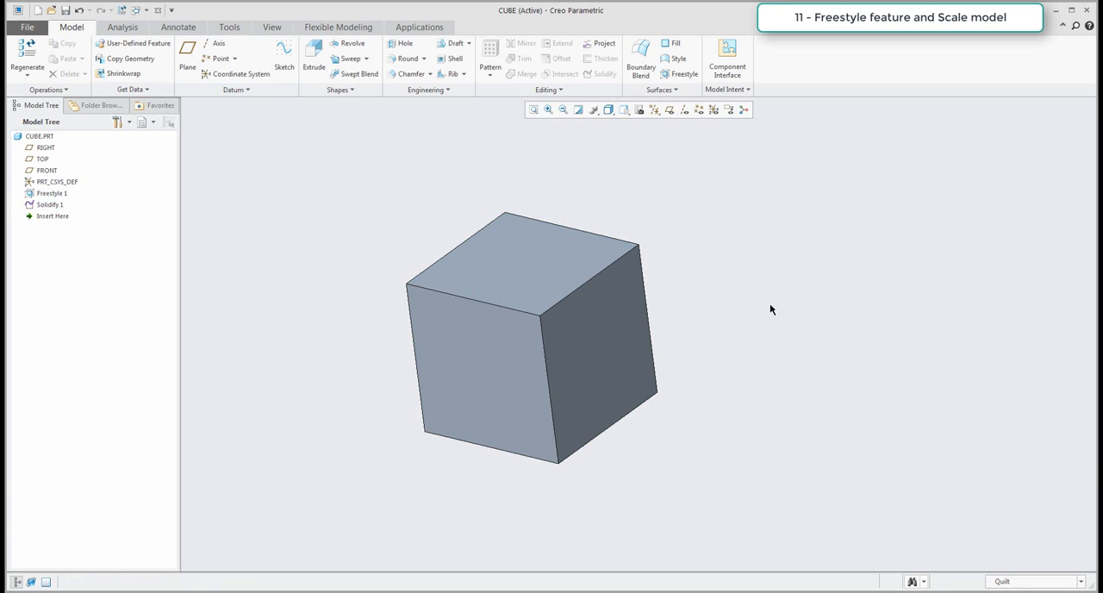
# Delete the Freestyle 1 and Solidify 1 features, keeping only the default datums.
pyautogui.moveTo(722, 318); pyautogui.dragTo(772, 342, button='middle')
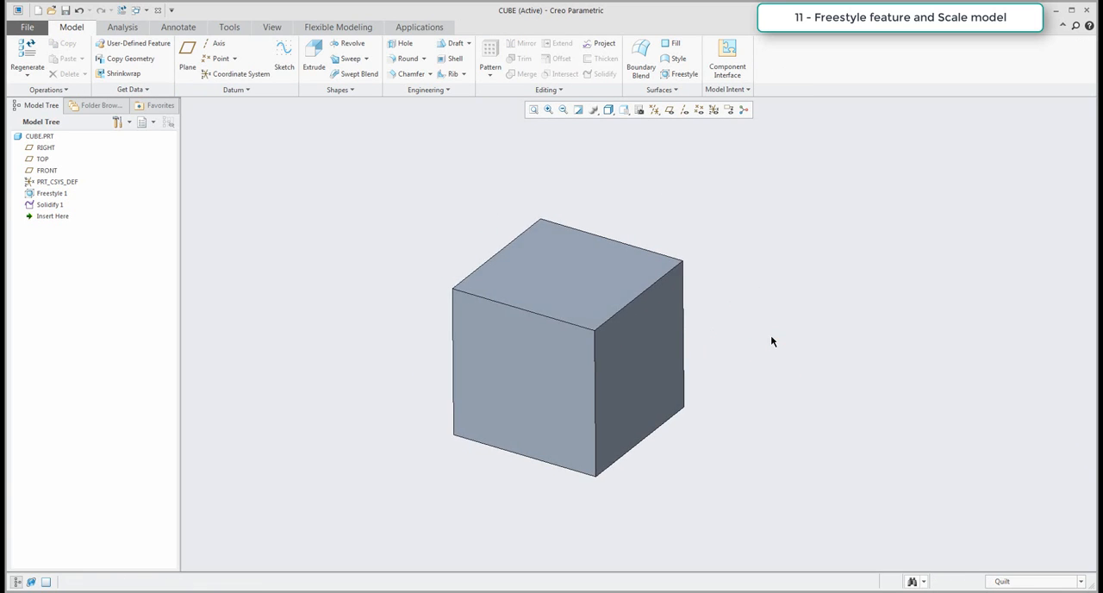
pyautogui.scroll(1, 773, 342)
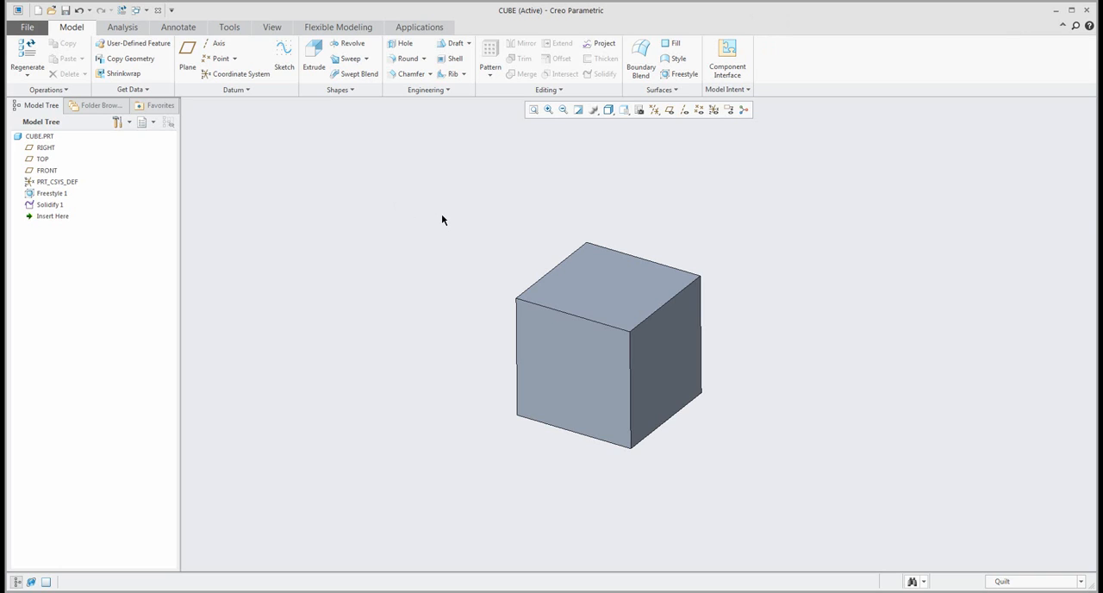
pyautogui.click(45, 195)
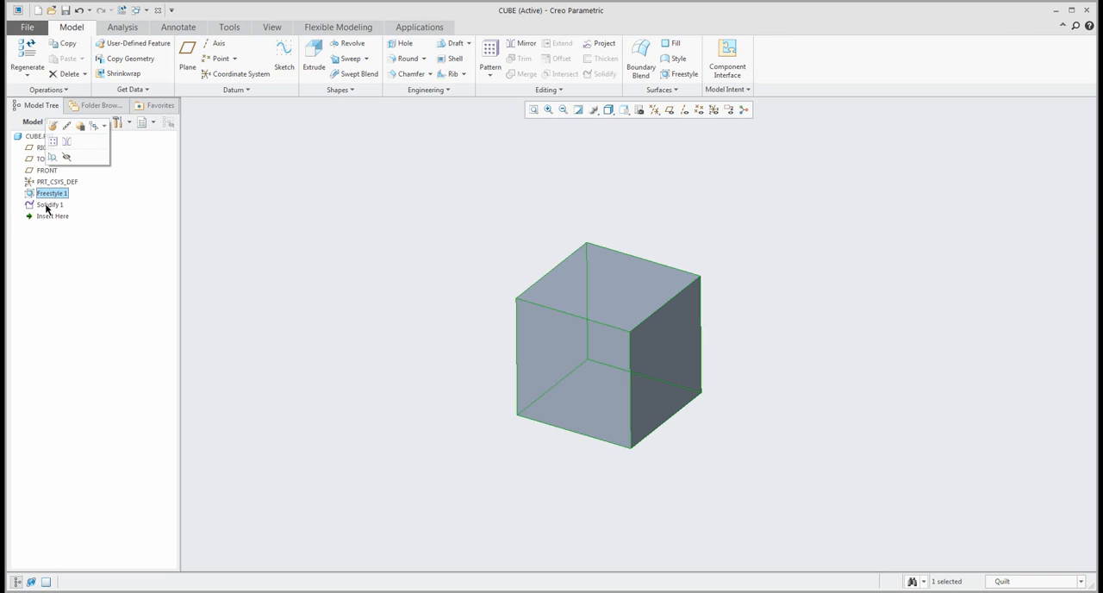
pyautogui.keyDown('ctrl'); pyautogui.click(45, 205); pyautogui.keyUp('ctrl')
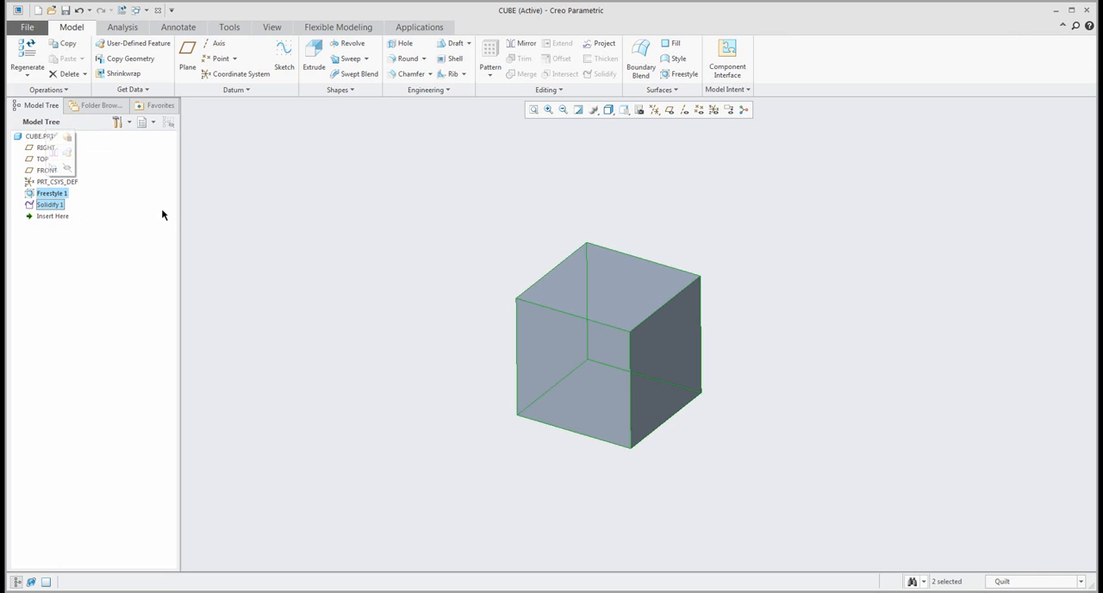
pyautogui.press('Delete')
pyautogui.click(528, 315)
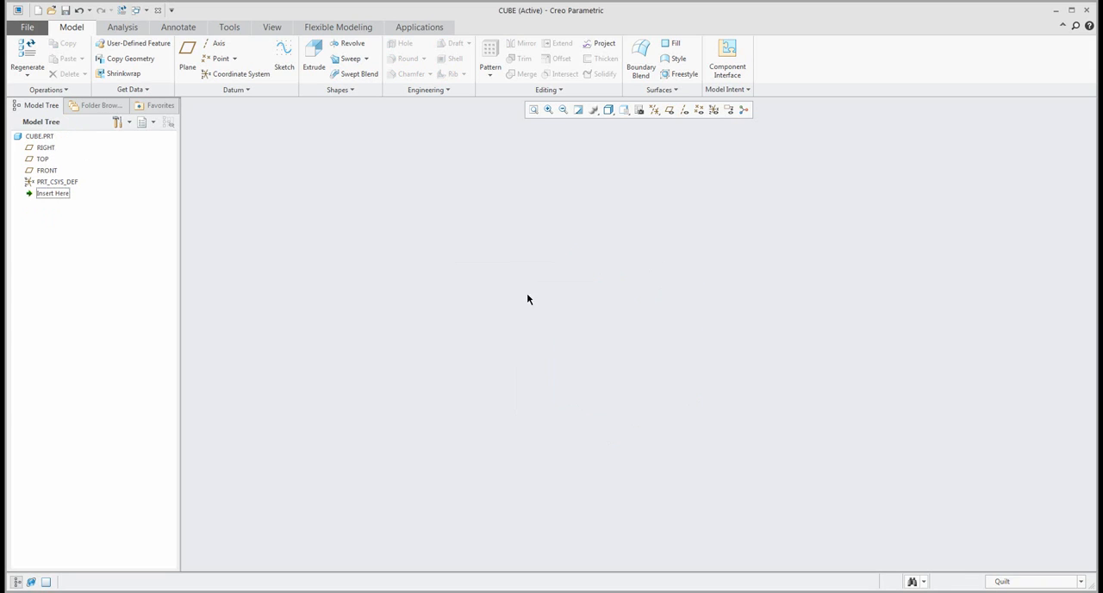
# Show the datum planes and start an Extrude on the TOP plane with a center-rectangle square about 254 mm wide at the origin.
pyautogui.click(670, 110)
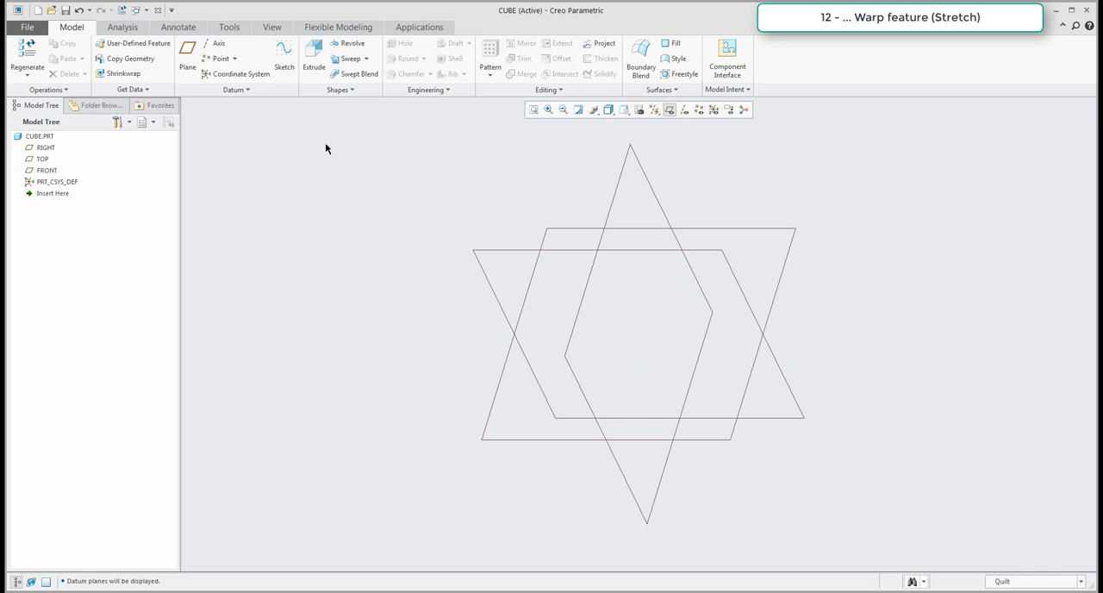
pyautogui.click(314, 53)
pyautogui.click(569, 228)
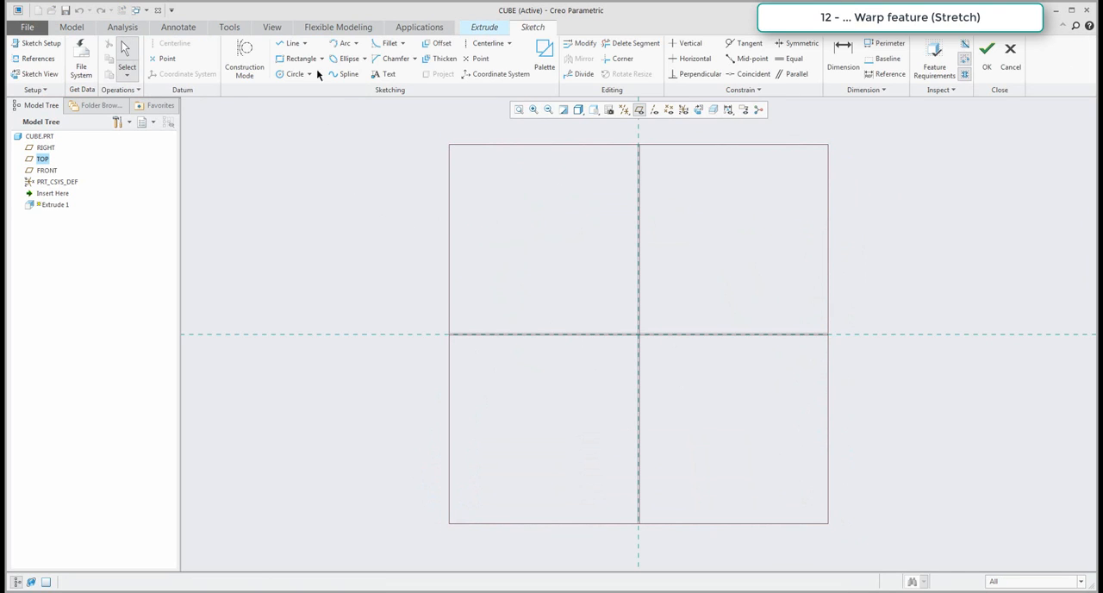
pyautogui.click(321, 58)
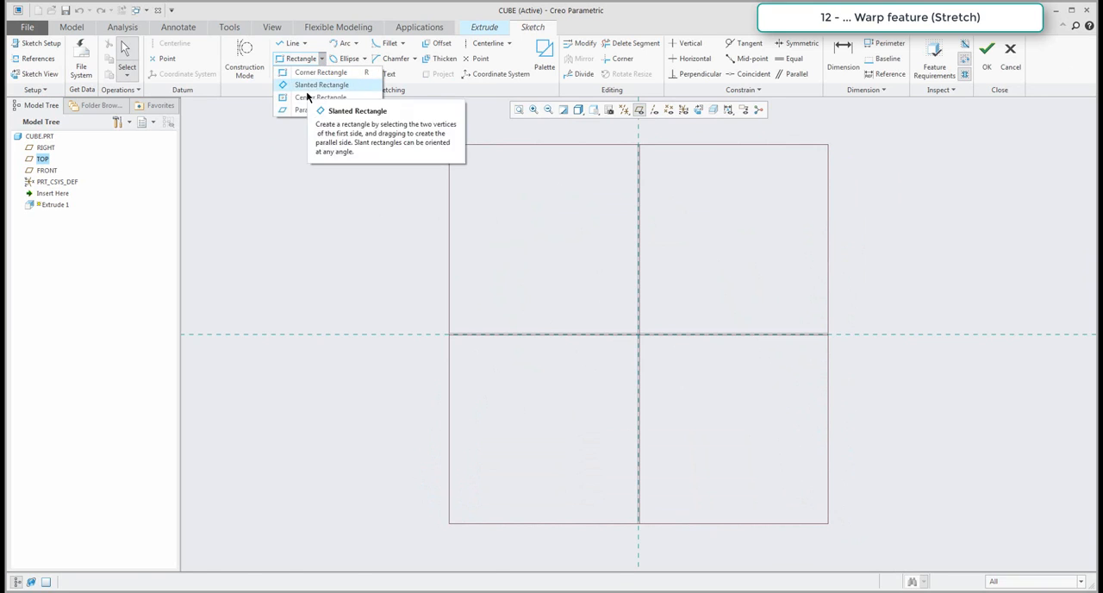
pyautogui.click(321, 72)
pyautogui.click(636, 336)
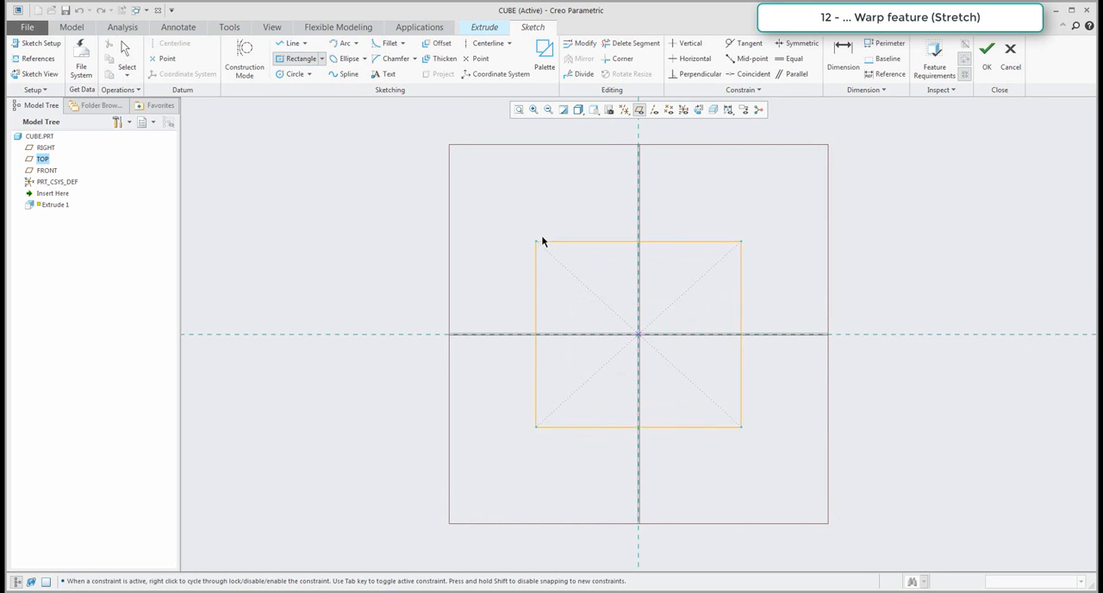
pyautogui.click(544, 239)
# Set the square's side to 150 mm and finish the sketch.
pyautogui.doubleClick(657, 253)
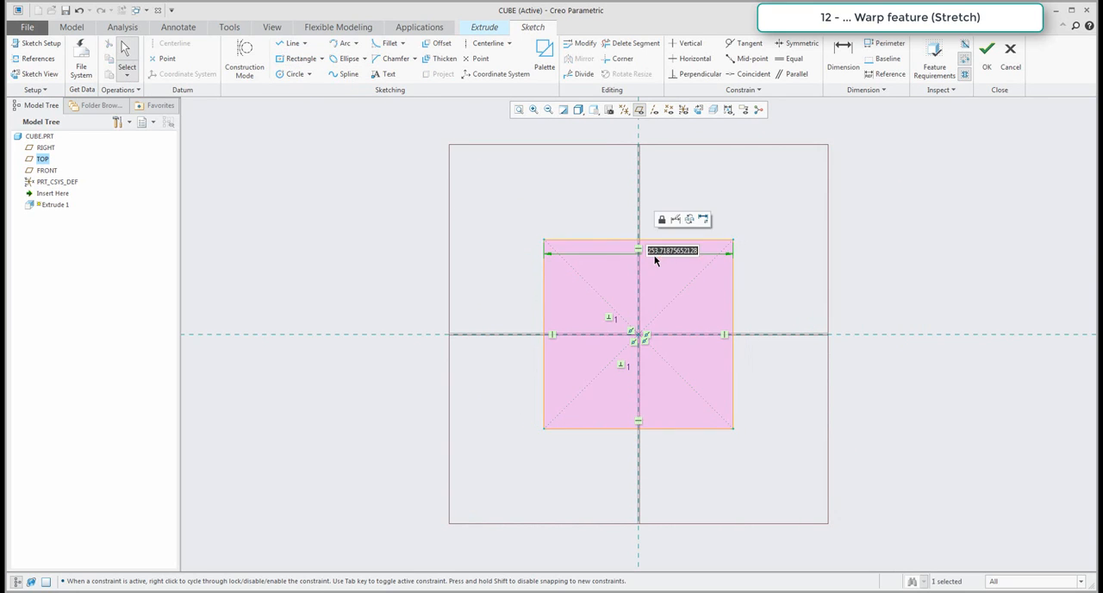
pyautogui.write('150')
pyautogui.press('Return')
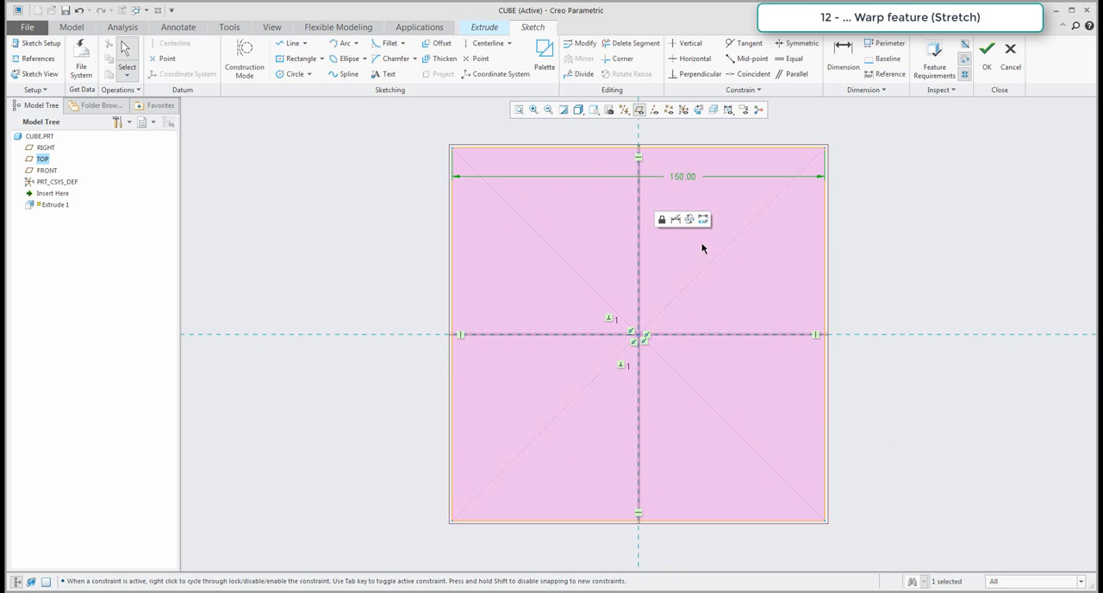
pyautogui.click(987, 53)
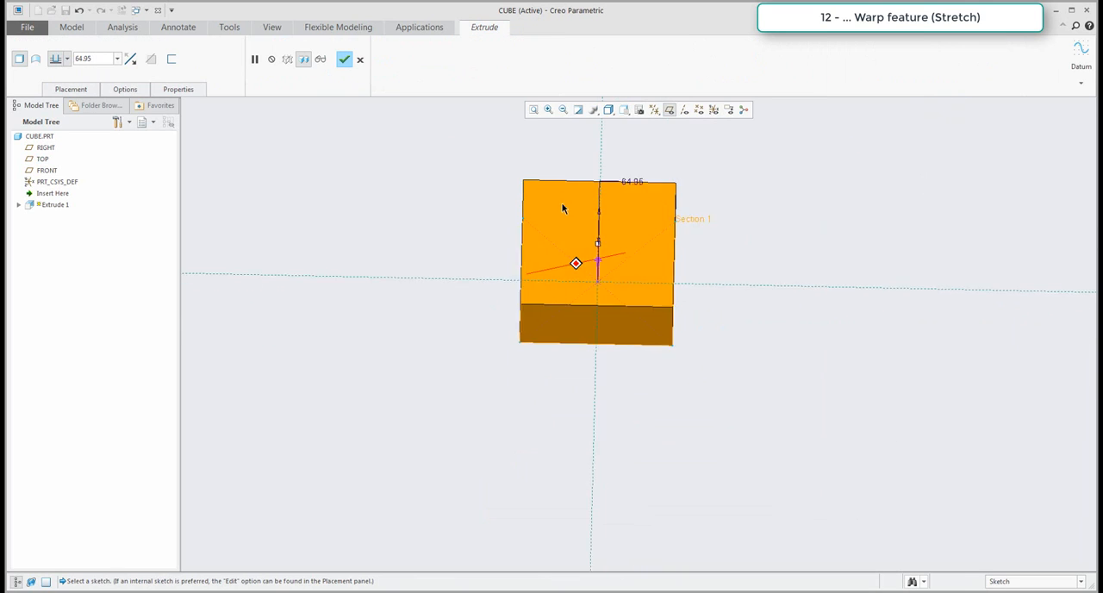
# Set the extrusion depth of the square to 75 mm and complete the Extrude feature.
pyautogui.doubleClick(610, 156)
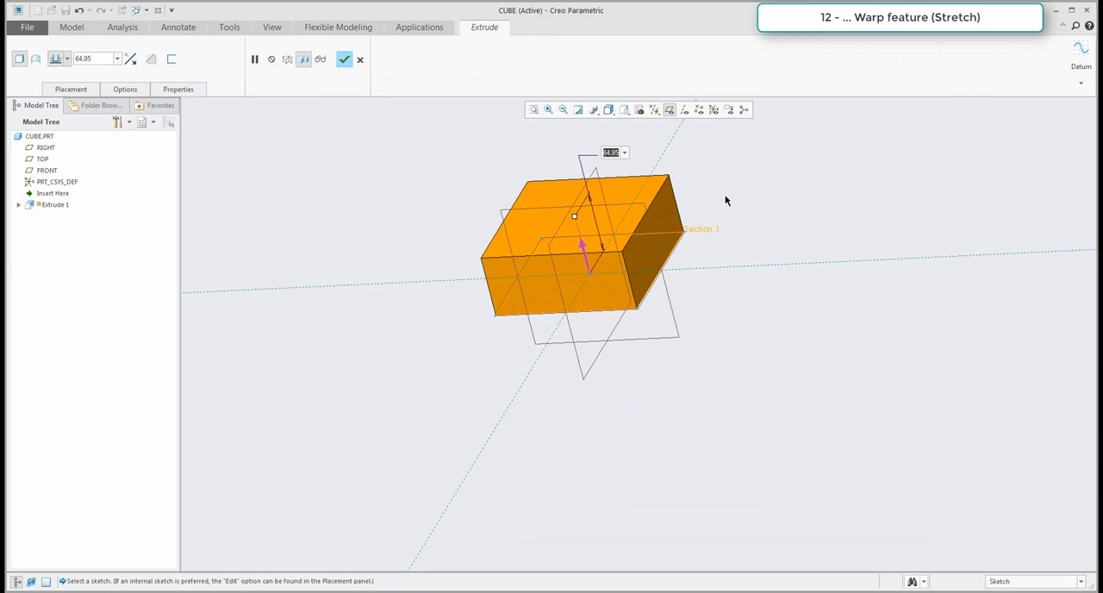
pyautogui.write('75')
pyautogui.press('Return')
pyautogui.middleClick(720, 249)
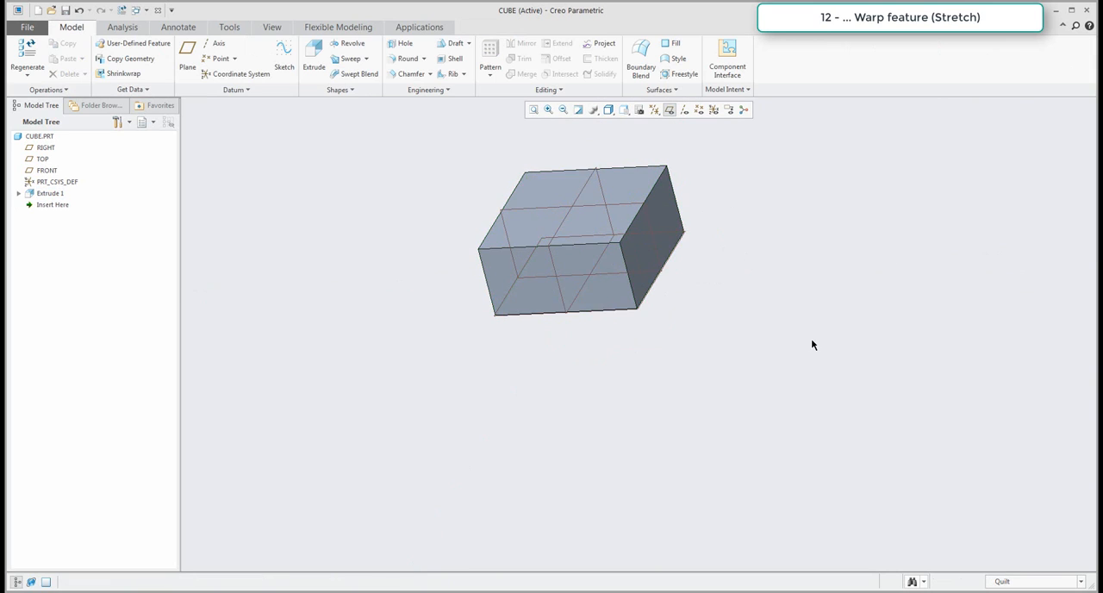
# Hide the datum planes and start a Warp feature on the extruded block with the Stretch tool.
pyautogui.scroll(2, 661, 353)
pyautogui.scroll(-2, 663, 298)
pyautogui.keyDown('shift'); pyautogui.moveTo(673, 304); pyautogui.dragTo(671, 353, button='middle'); pyautogui.keyUp('shift')
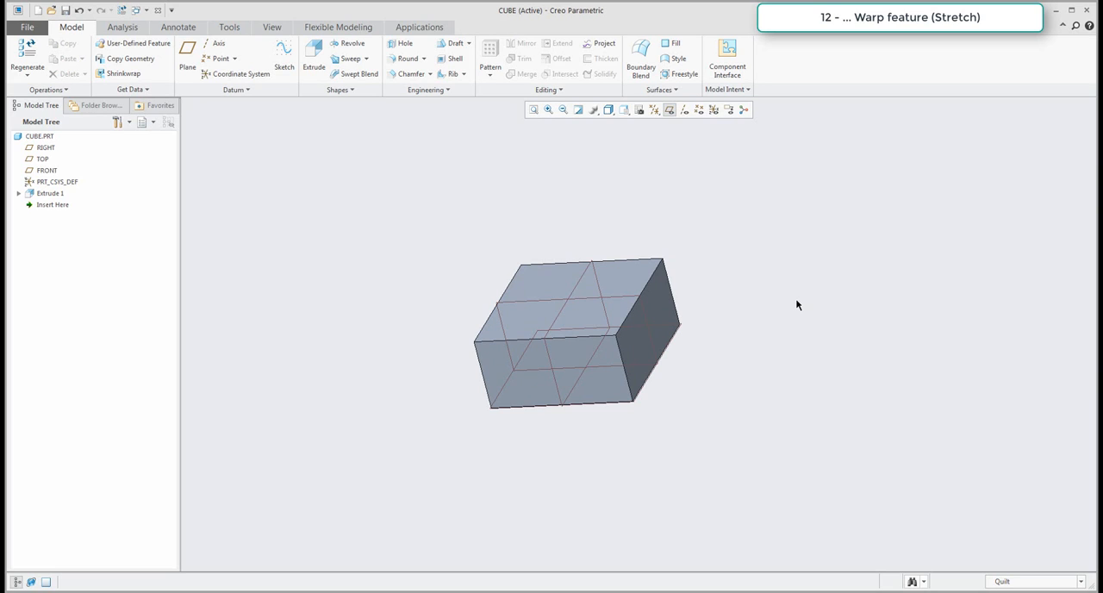
pyautogui.click(670, 110)
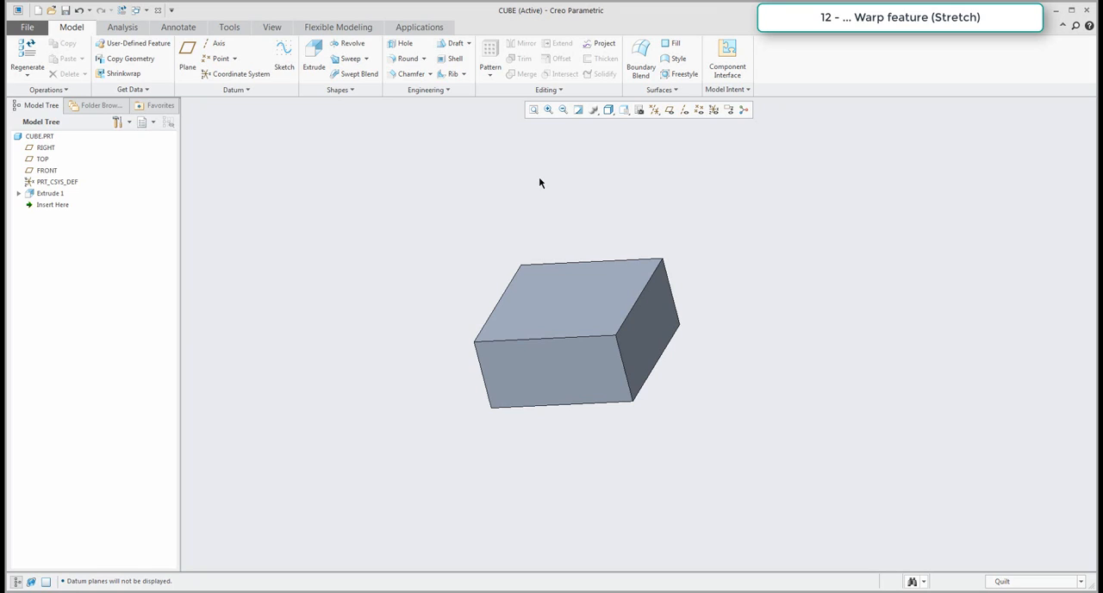
pyautogui.click(545, 91)
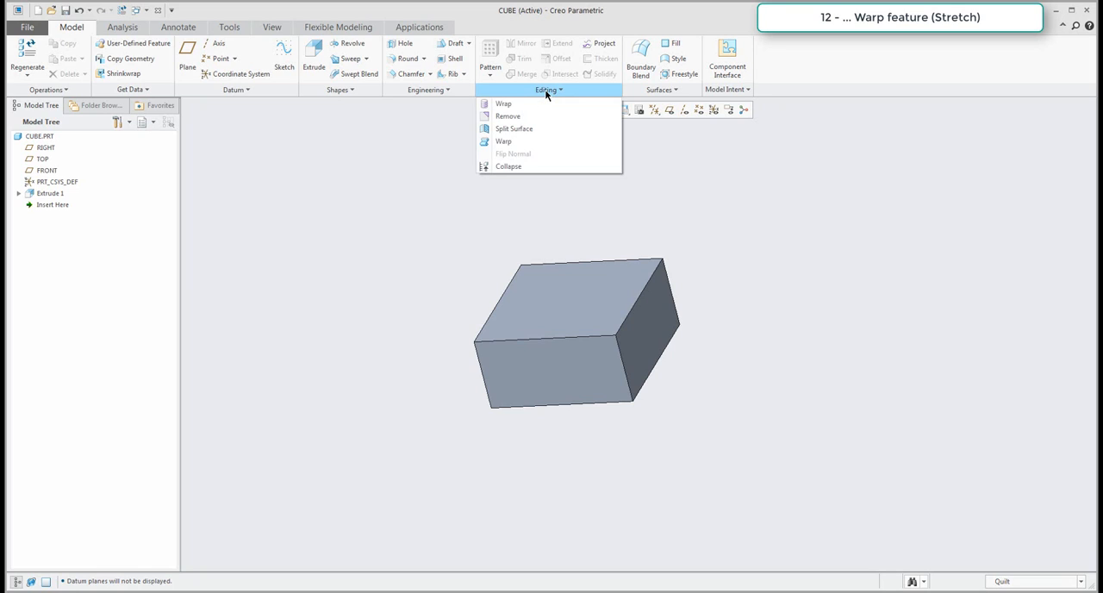
pyautogui.click(504, 141)
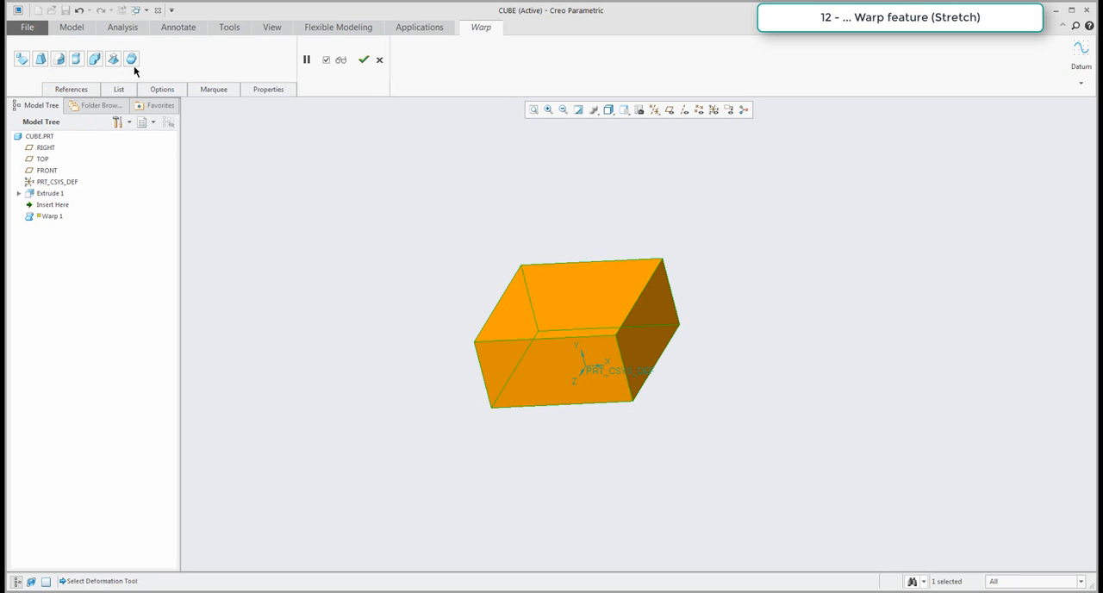
pyautogui.click(77, 58)
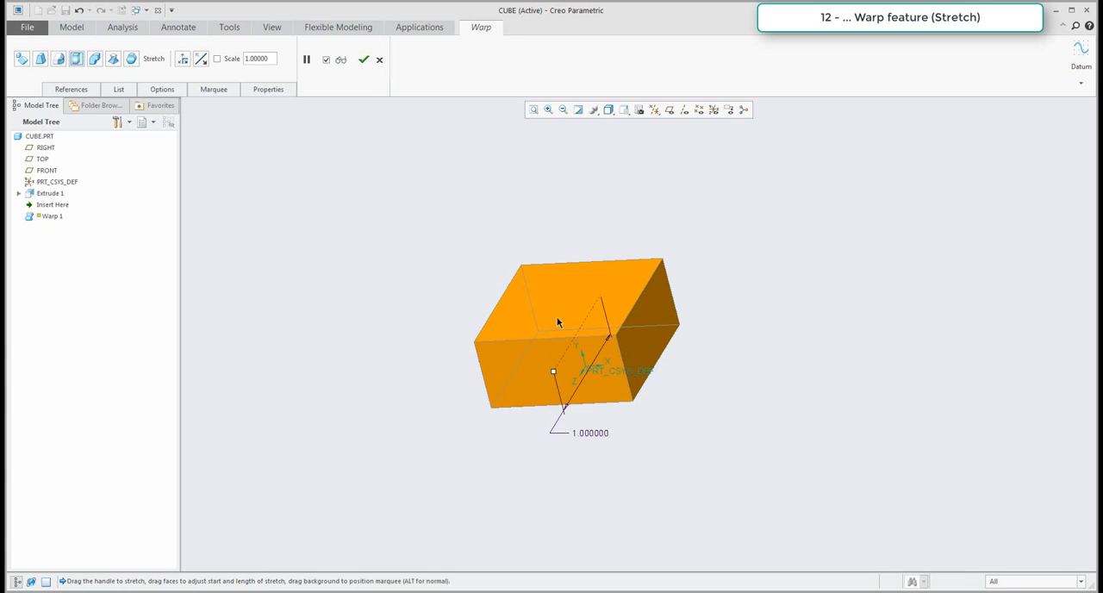
# Direct the stretch vertically along the block's height, set its scale to 2 and complete the Warp feature.
pyautogui.click(182, 60)
pyautogui.click(183, 59)
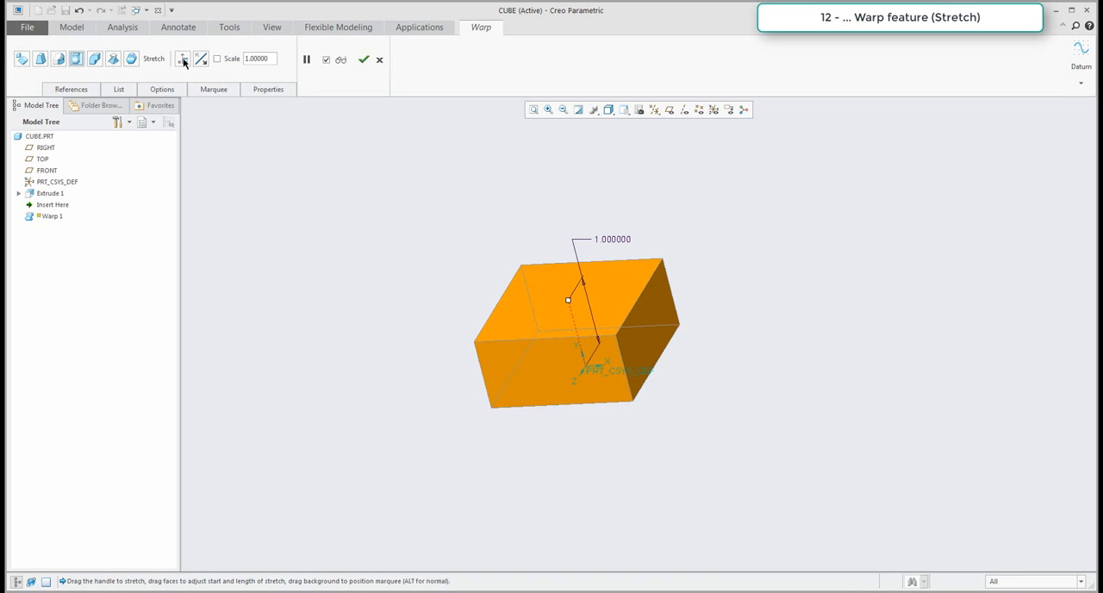
pyautogui.click(182, 60)
pyautogui.click(182, 60)
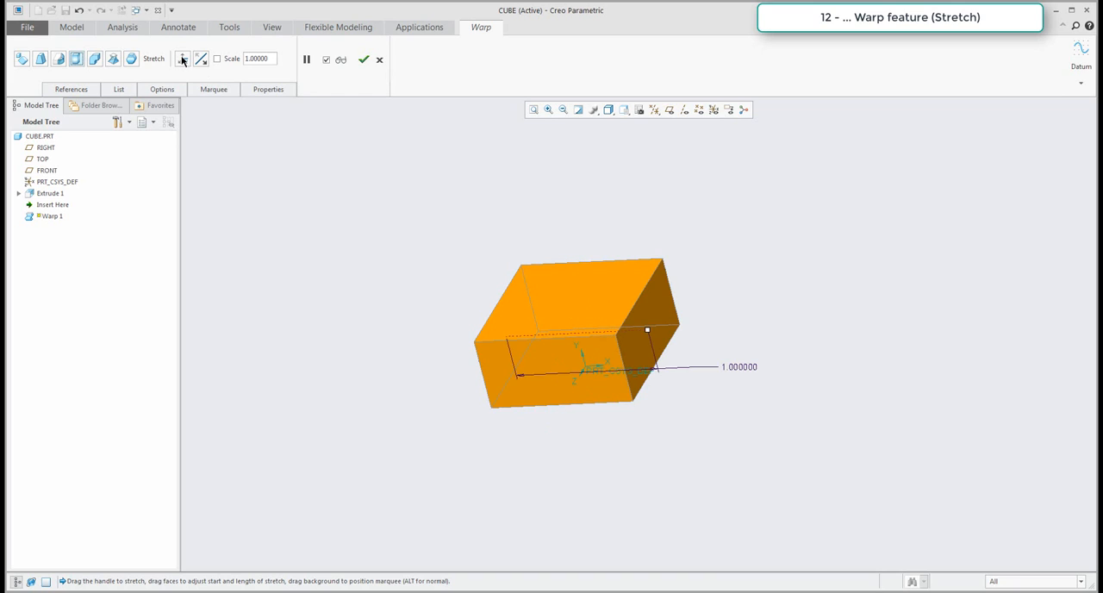
pyautogui.click(183, 61)
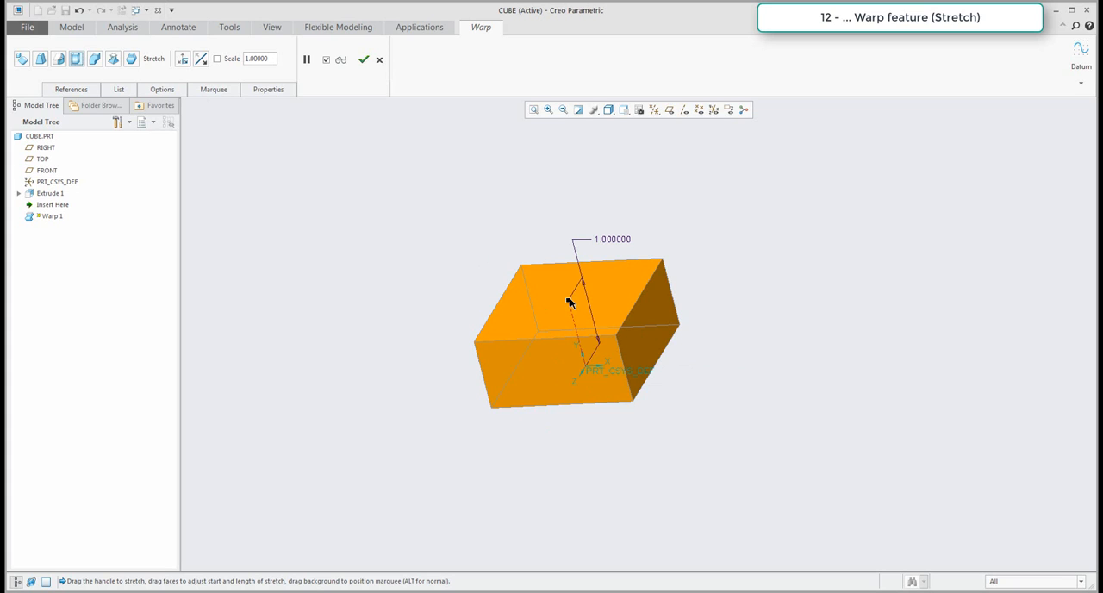
pyautogui.doubleClick(612, 237)
pyautogui.write('2')
pyautogui.press('Return')
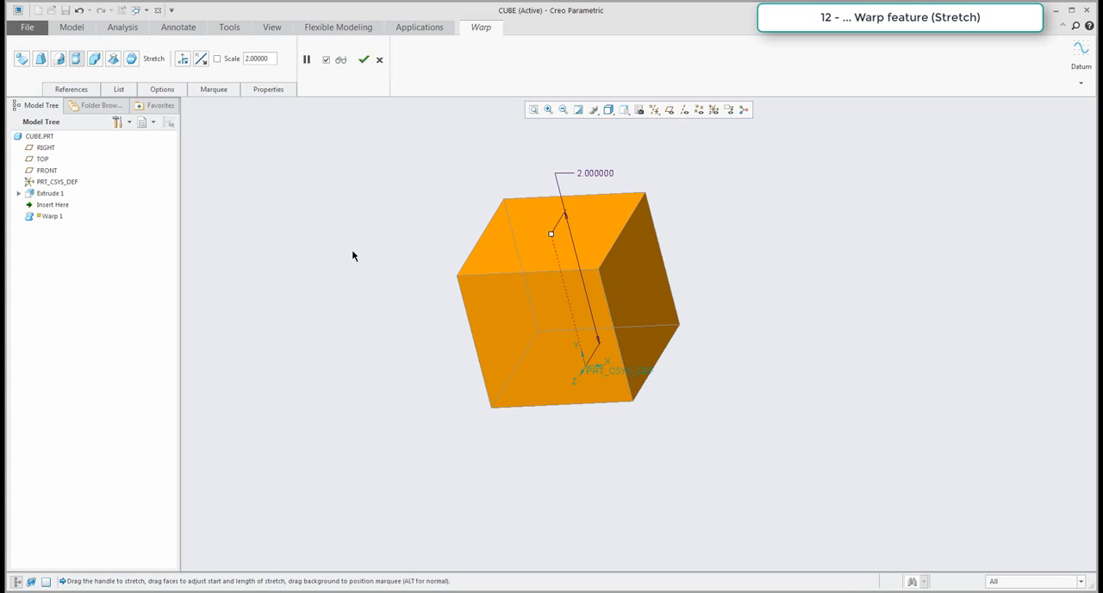
pyautogui.click(363, 59)
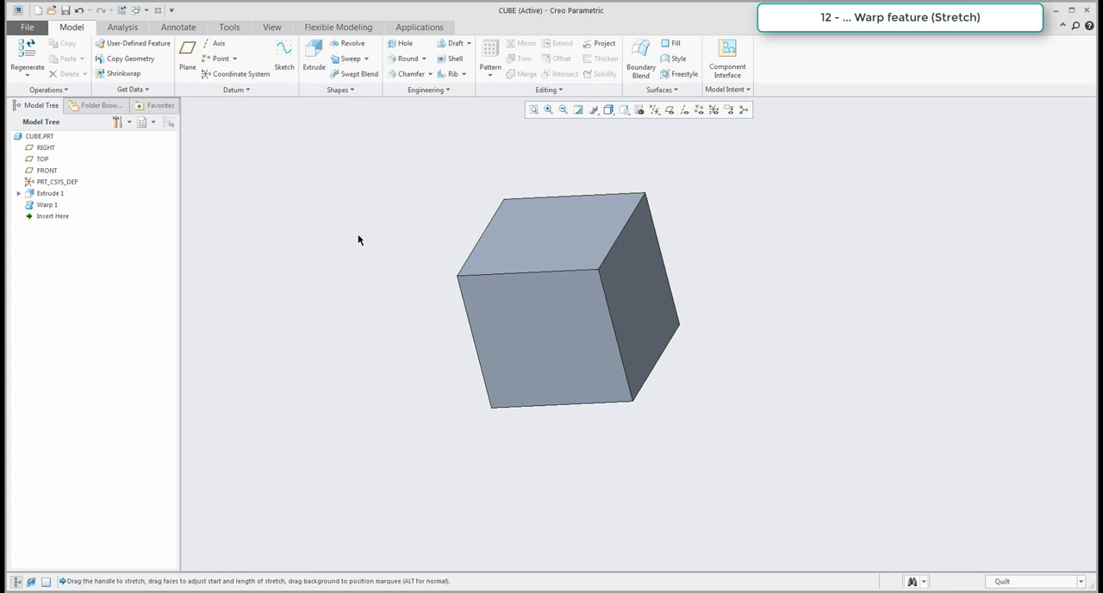
# Measure the lengths of the cube's three edges that meet at the front upper corner and close the measurement.
pyautogui.click(128, 28)
pyautogui.click(330, 80)
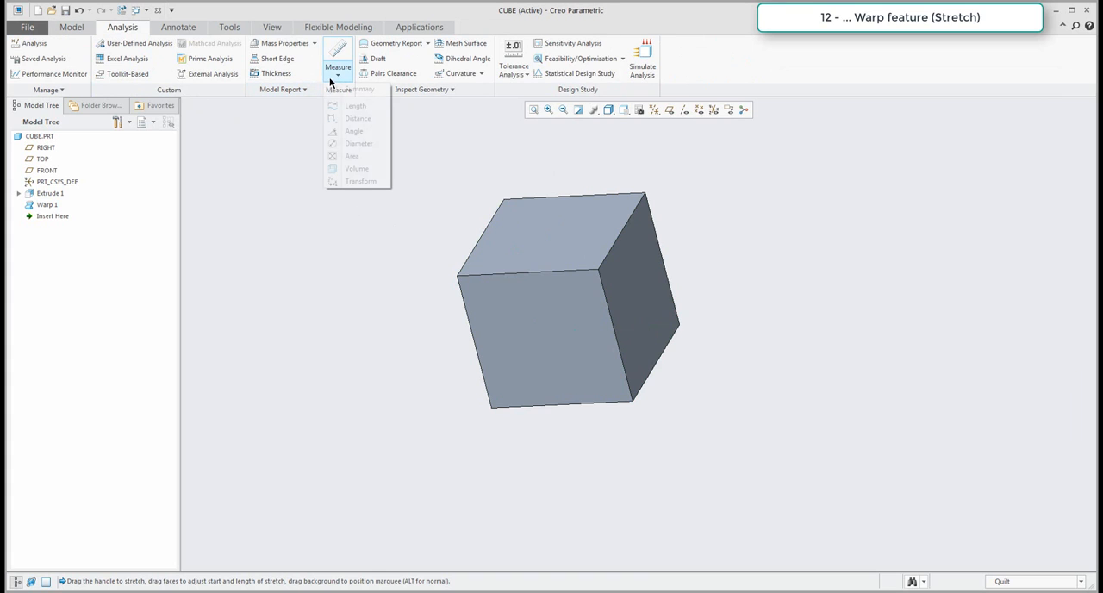
pyautogui.click(353, 105)
pyautogui.click(612, 322)
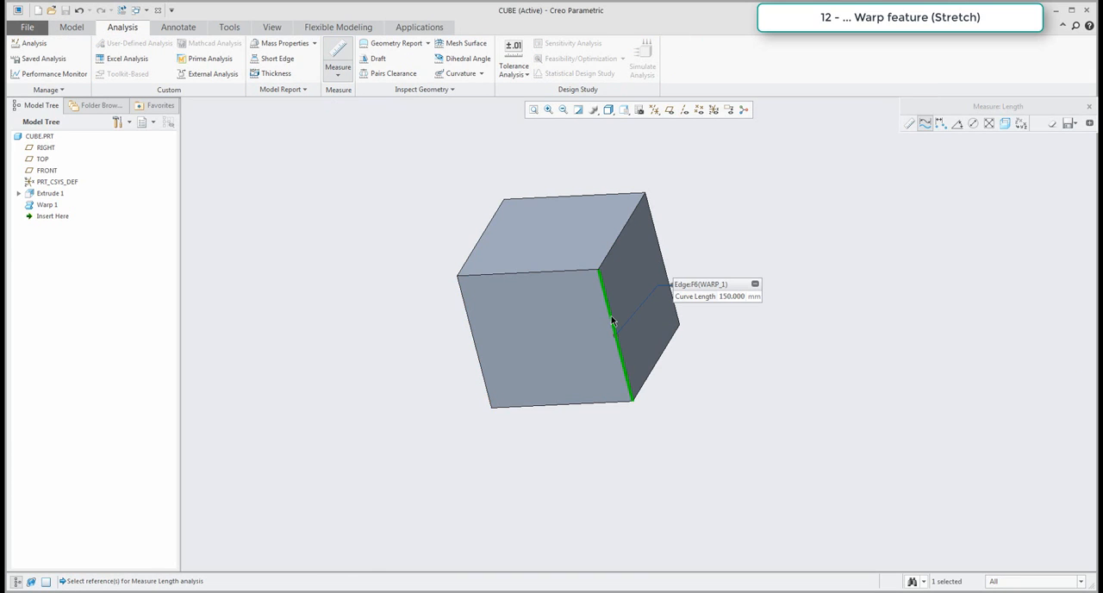
pyautogui.click(561, 270)
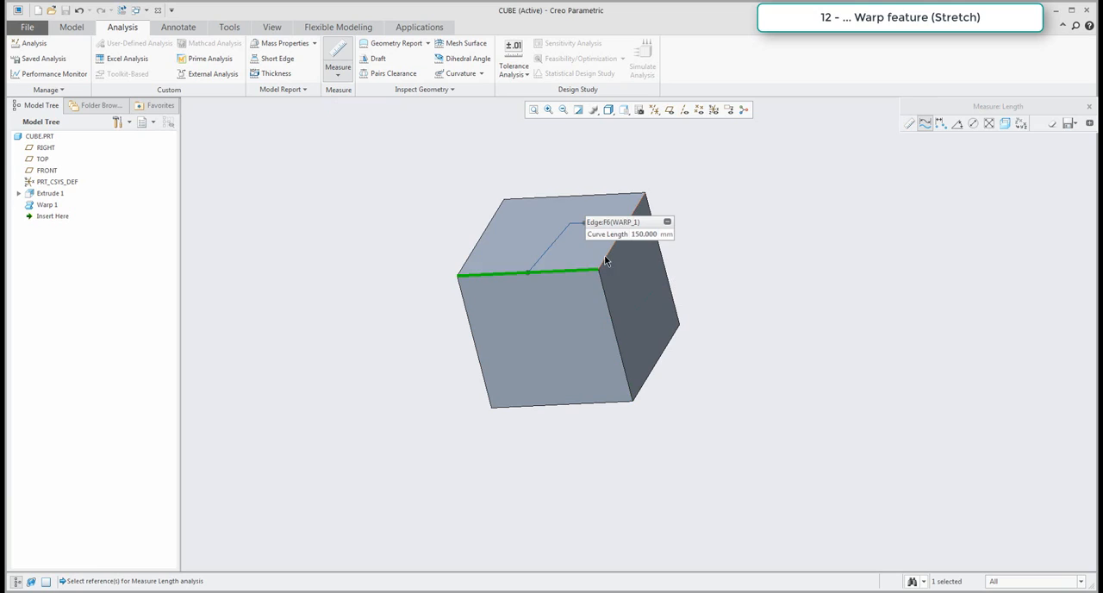
pyautogui.click(608, 257)
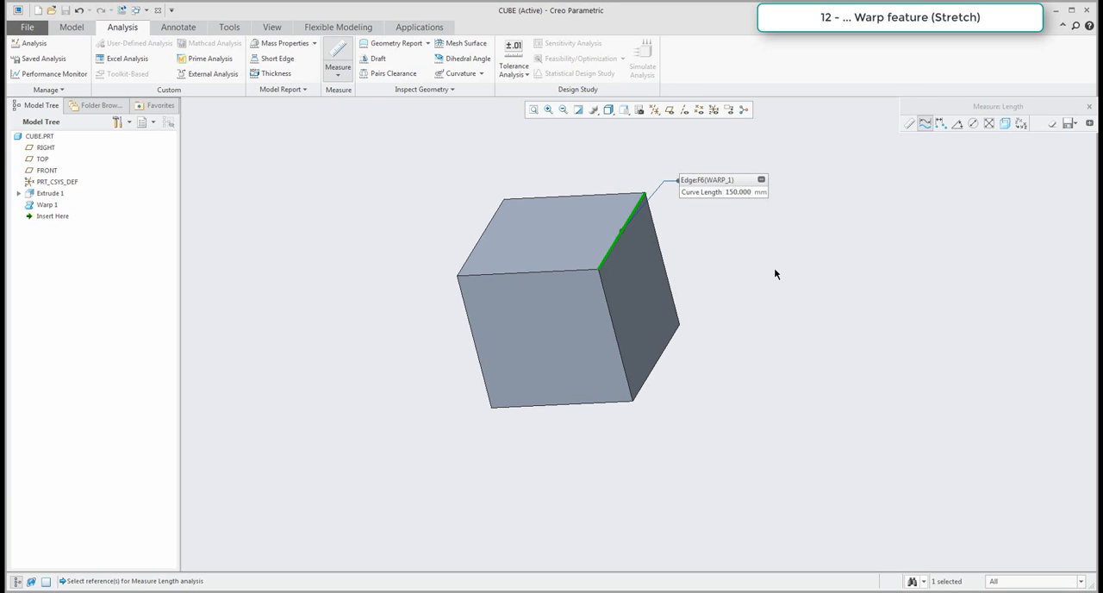
pyautogui.click(76, 29)
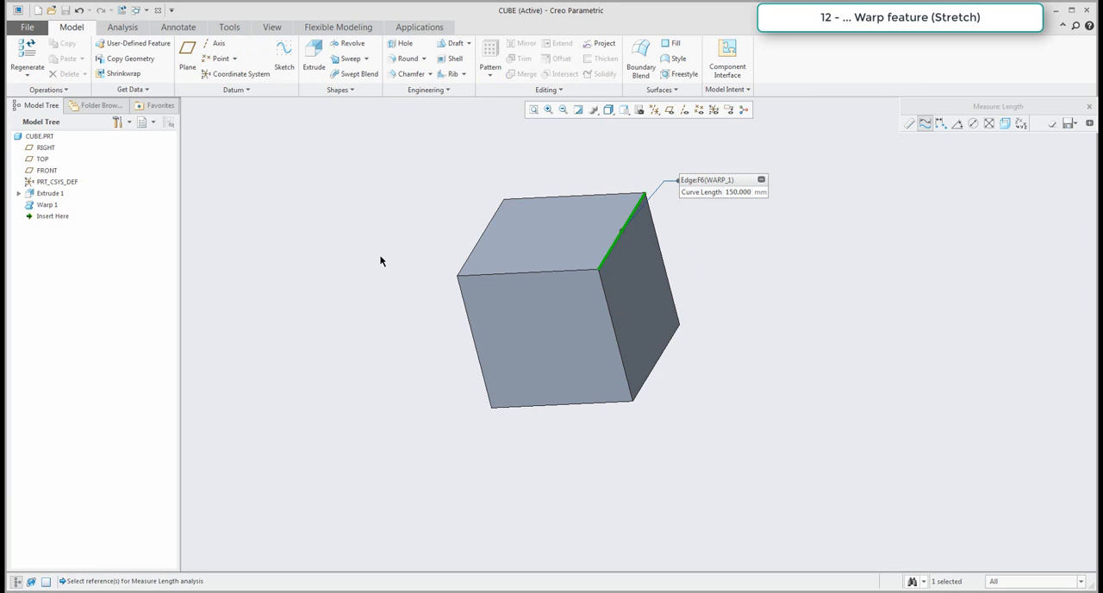
pyautogui.click(1089, 107)
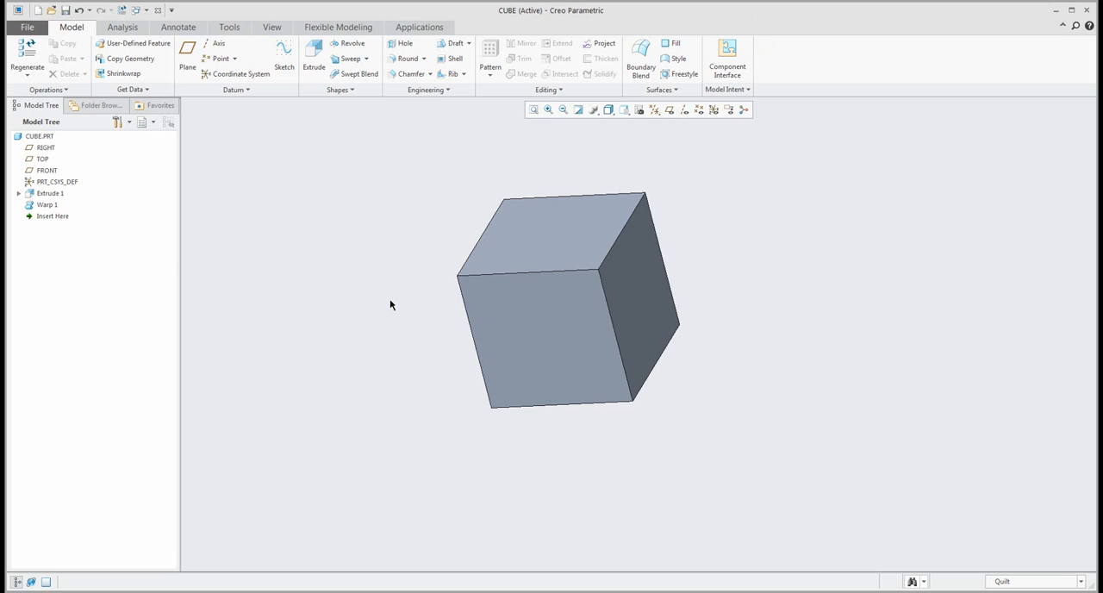
# Delete the Extrude 1 and Warp 1 features.
pyautogui.click(48, 193)
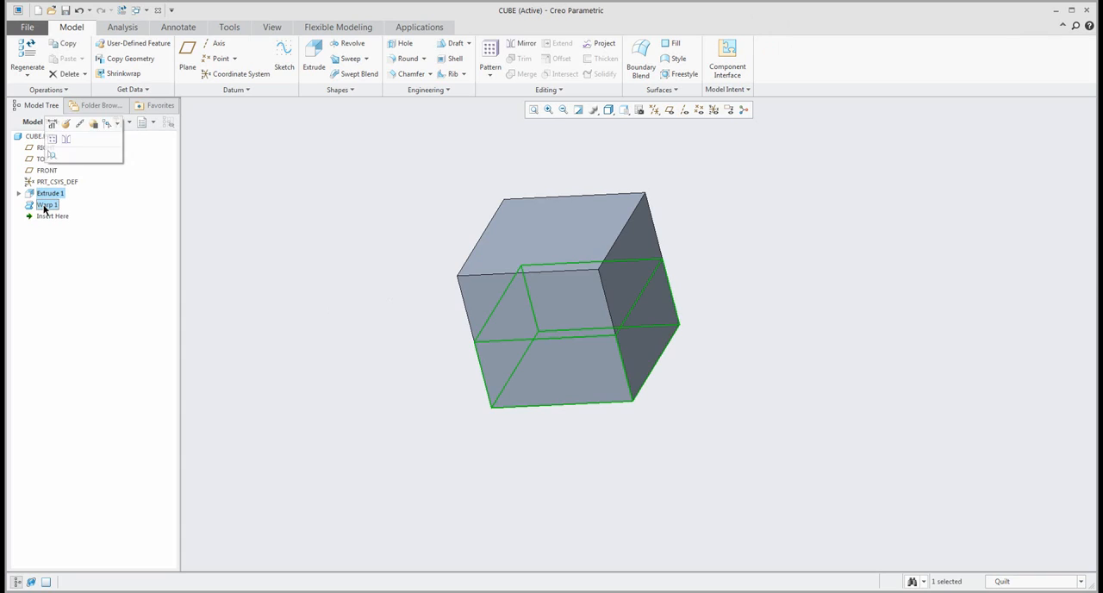
pyautogui.keyDown('ctrl'); pyautogui.click(44, 206); pyautogui.keyUp('ctrl')
pyautogui.press('Delete')
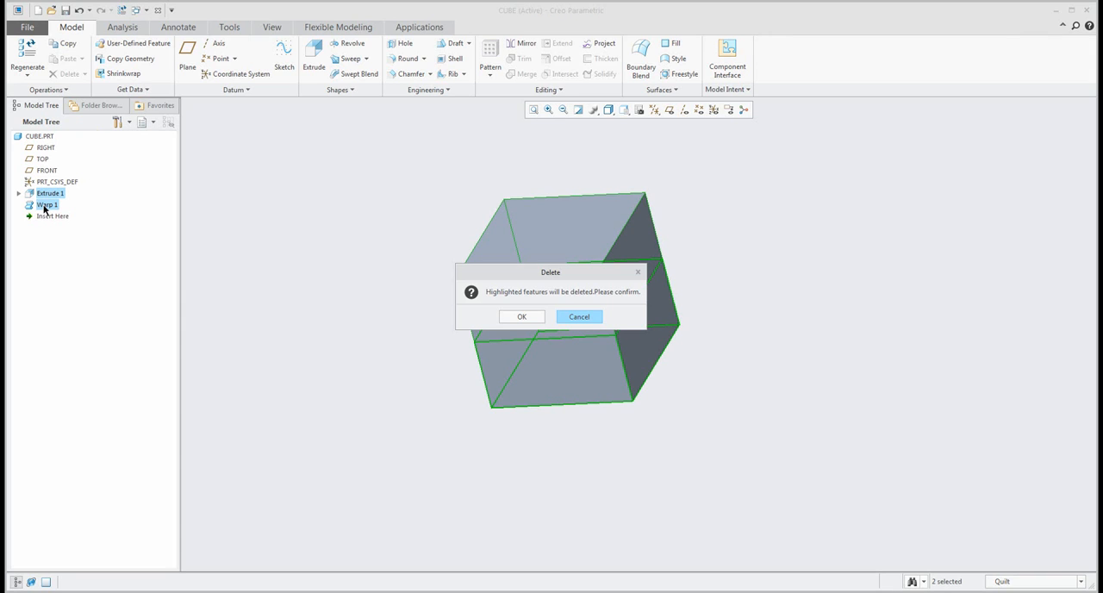
pyautogui.click(521, 318)
# Show the datum planes and start an Extrude sketch on the TOP plane with a horizontal centerline through the origin.
pyautogui.click(669, 110)
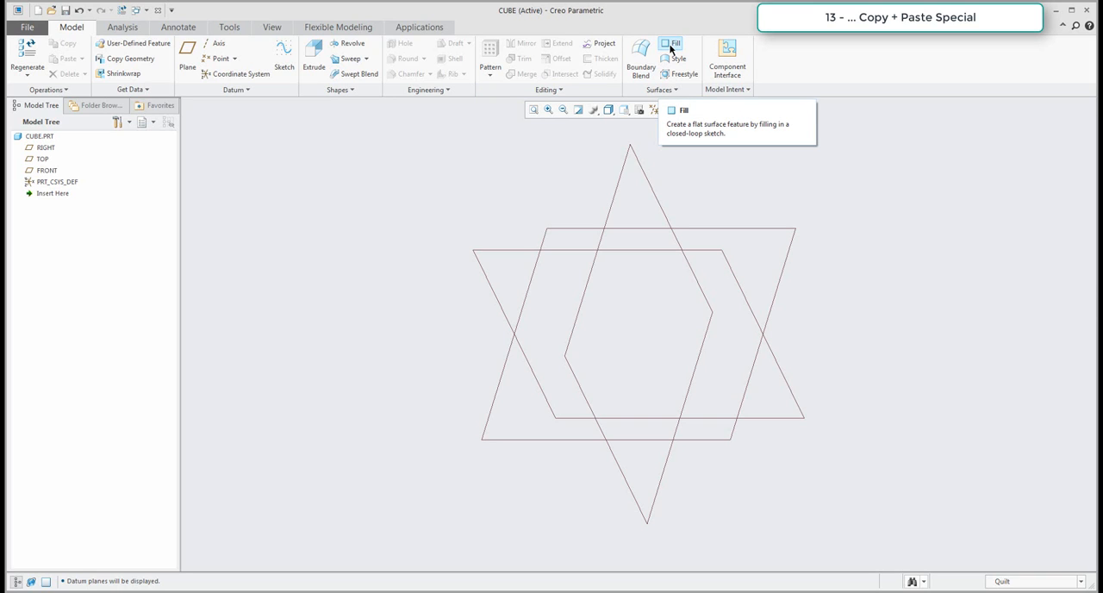
pyautogui.click(315, 62)
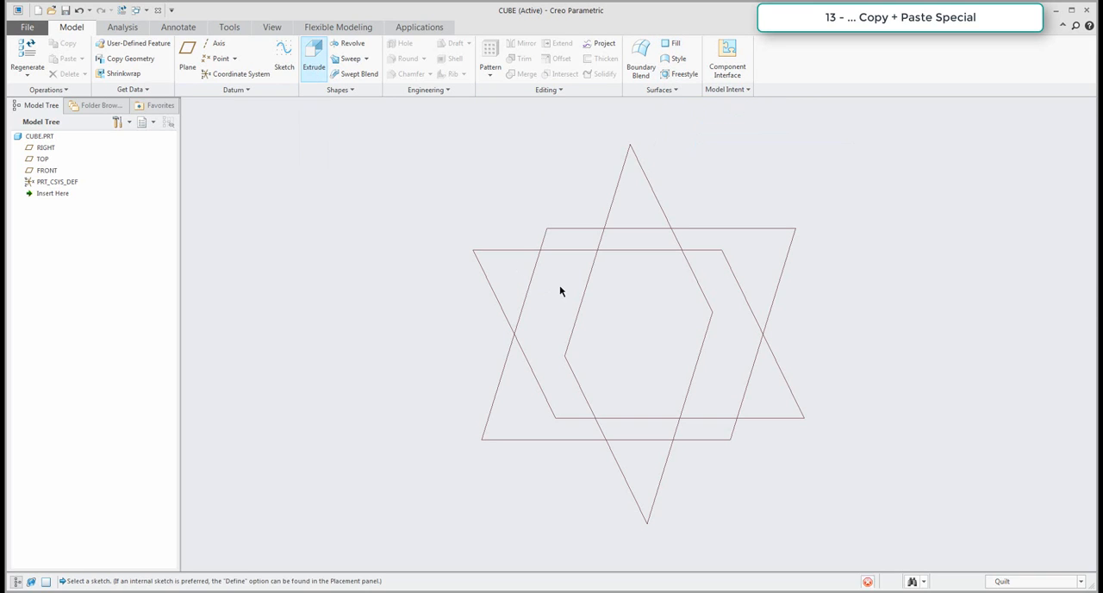
pyautogui.click(558, 231)
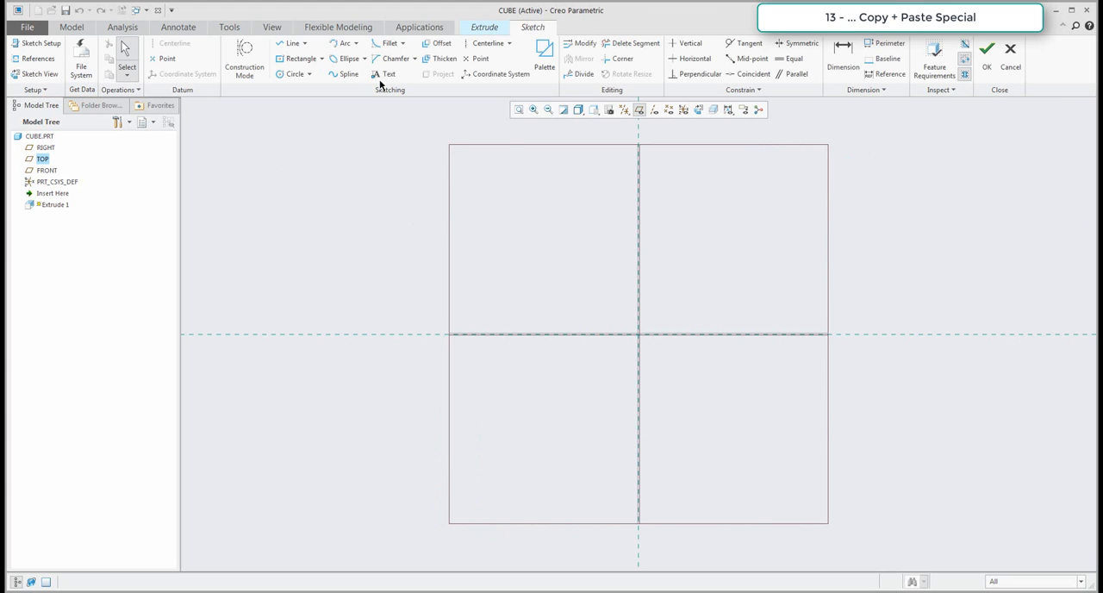
pyautogui.click(486, 43)
pyautogui.click(570, 334)
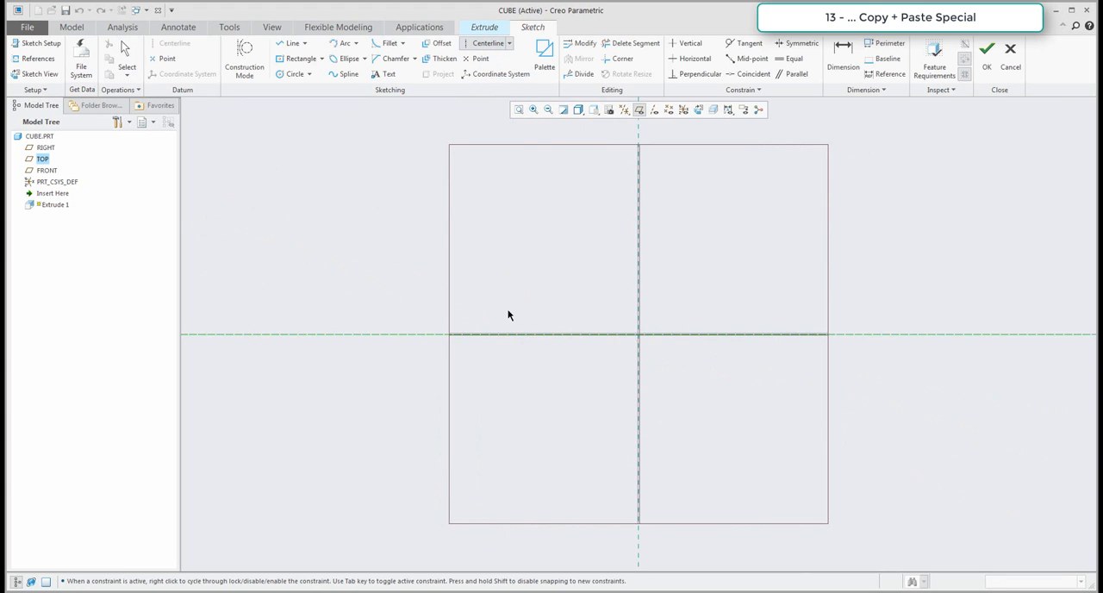
pyautogui.middleClick(508, 315)
# Sketch a vertical line symmetric about the horizontal centerline, about 203 mm to the left of the vertical reference.
pyautogui.click(292, 44)
pyautogui.click(487, 258)
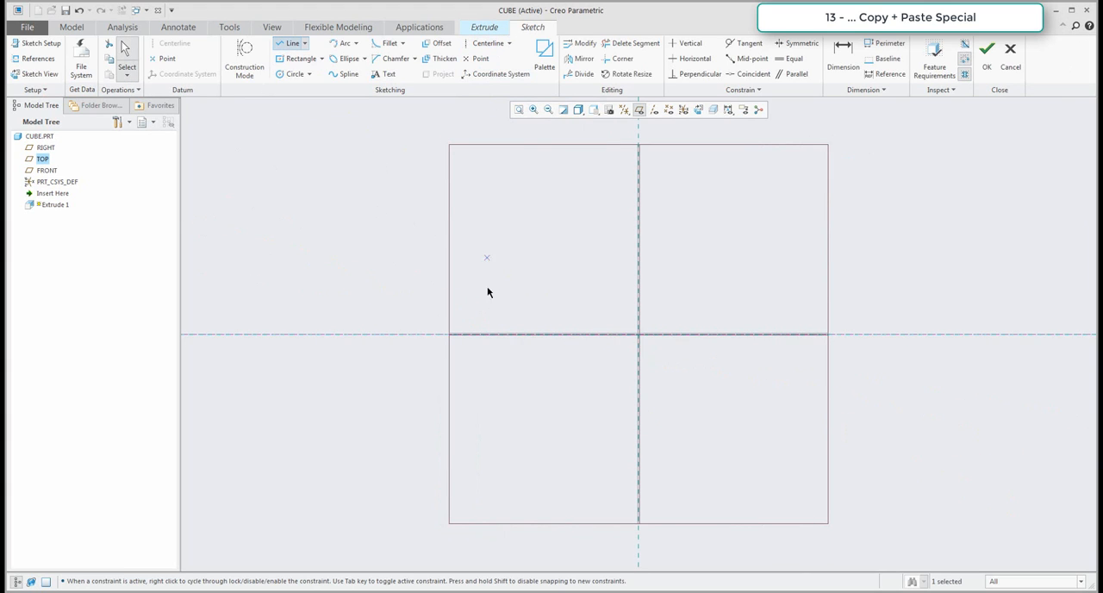
pyautogui.click(488, 410)
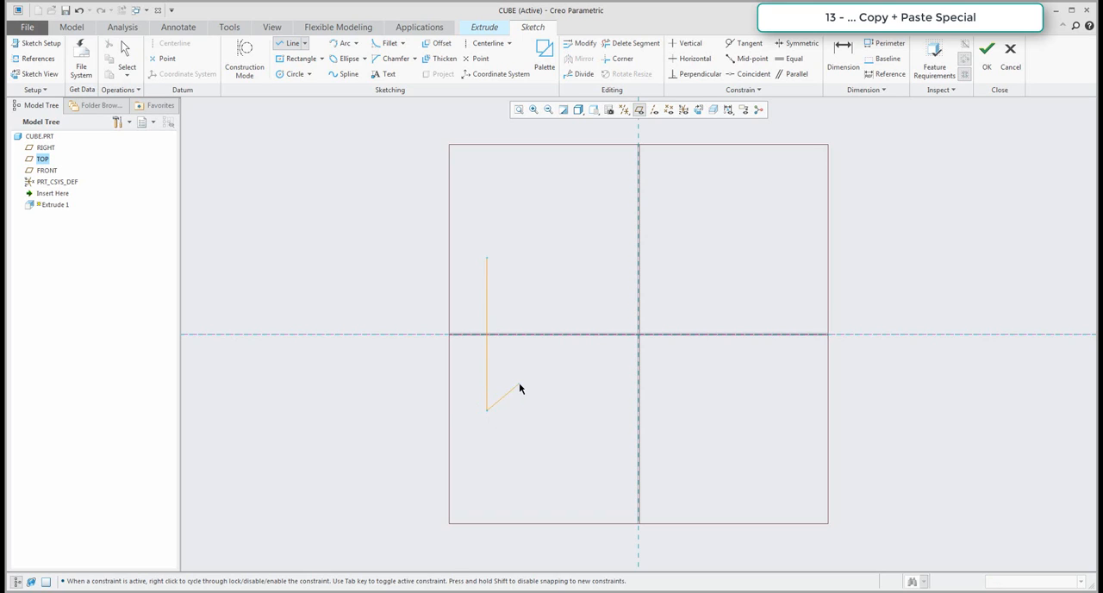
pyautogui.middleClick(519, 389)
# Set the line's length to 150 mm and its distance from the vertical reference to 75 mm, and finish the sketch.
pyautogui.doubleClick(497, 318)
pyautogui.write('150')
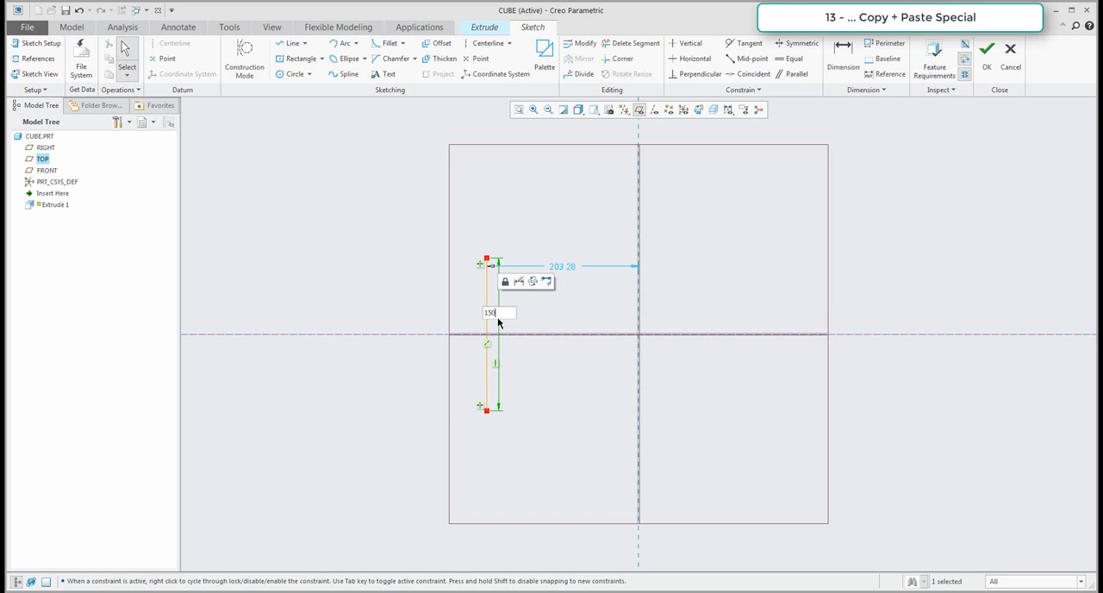
pyautogui.press('Return')
pyautogui.doubleClick(652, 200)
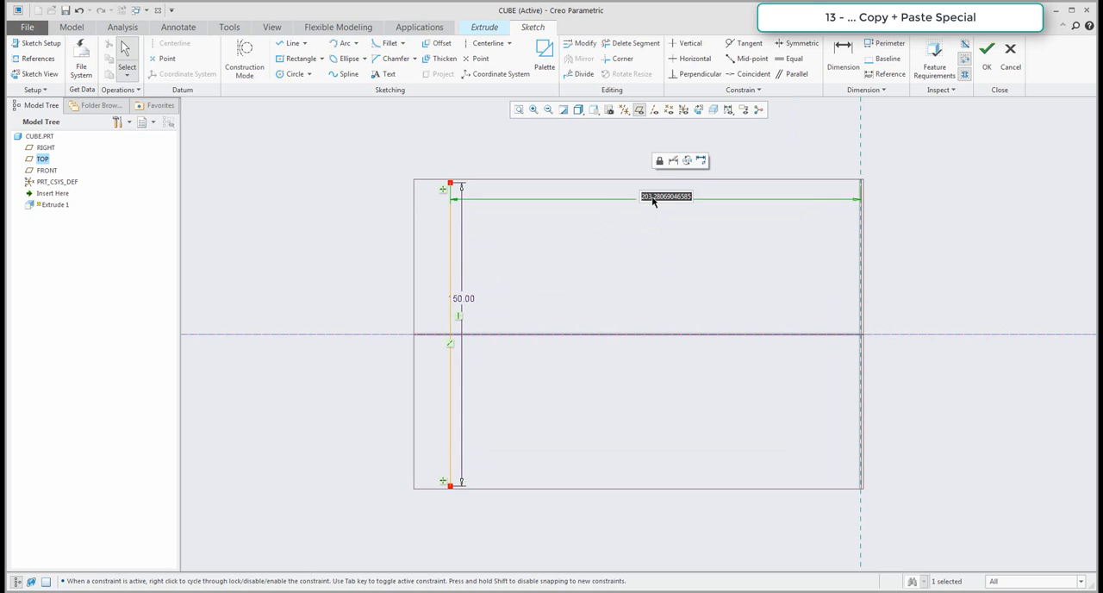
pyautogui.write('75')
pyautogui.press('Return')
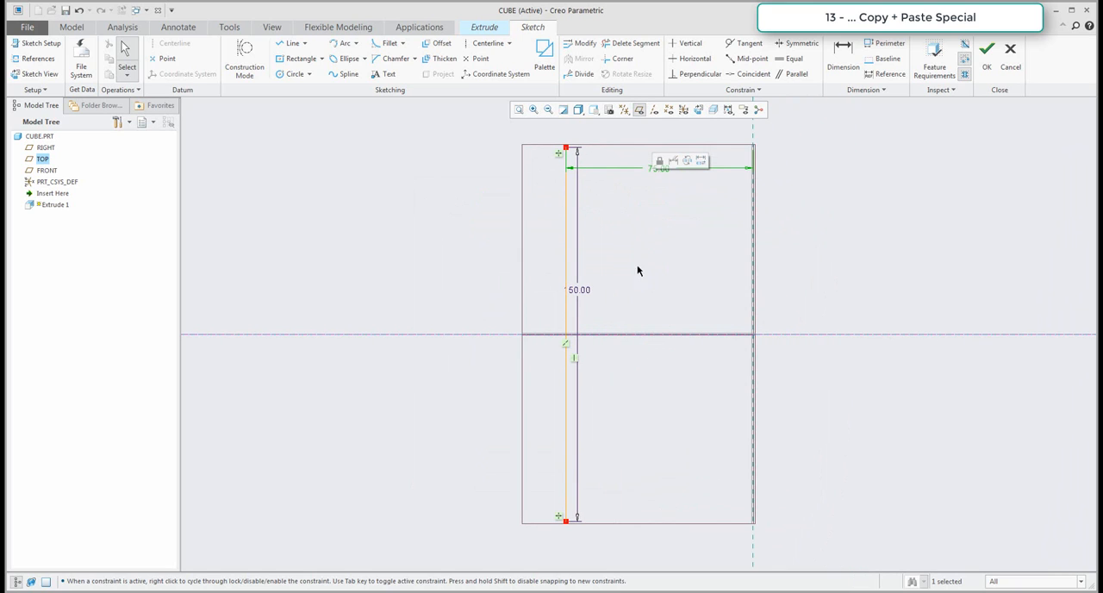
pyautogui.click(985, 63)
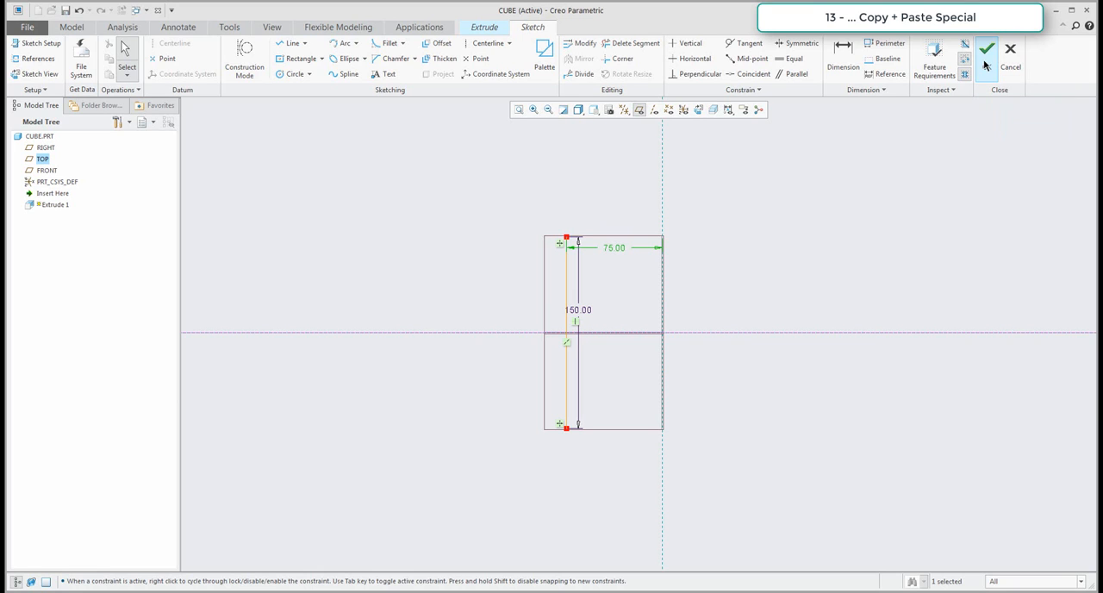
# Extrude the line as a surface symmetrically about the sketch plane with a total depth of 150 mm.
pyautogui.click(620, 329)
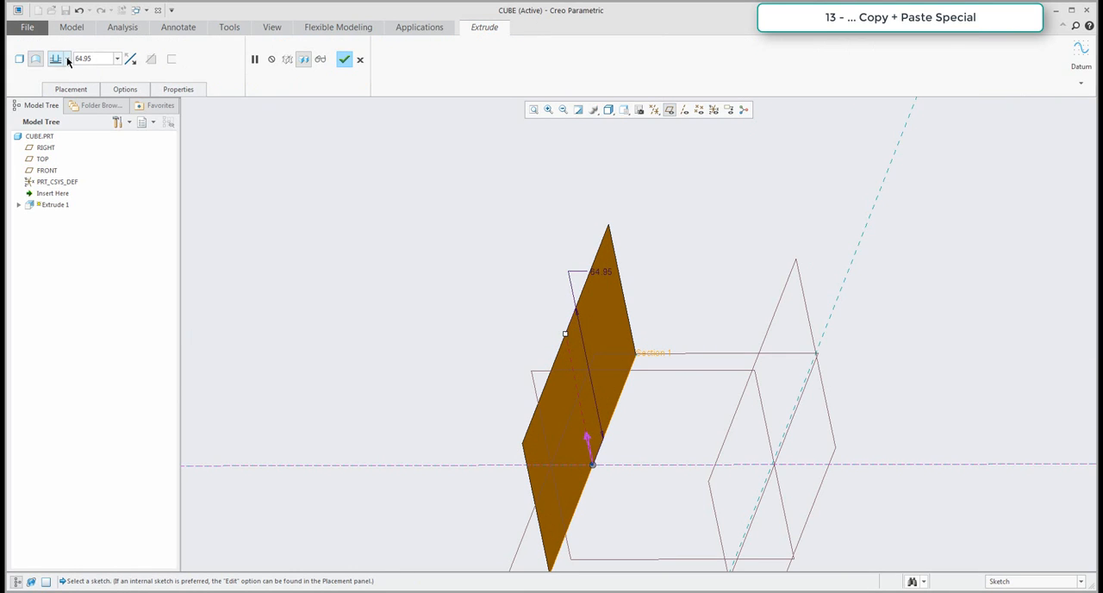
pyautogui.click(66, 58)
pyautogui.click(55, 89)
pyautogui.doubleClick(86, 60)
pyautogui.write('150')
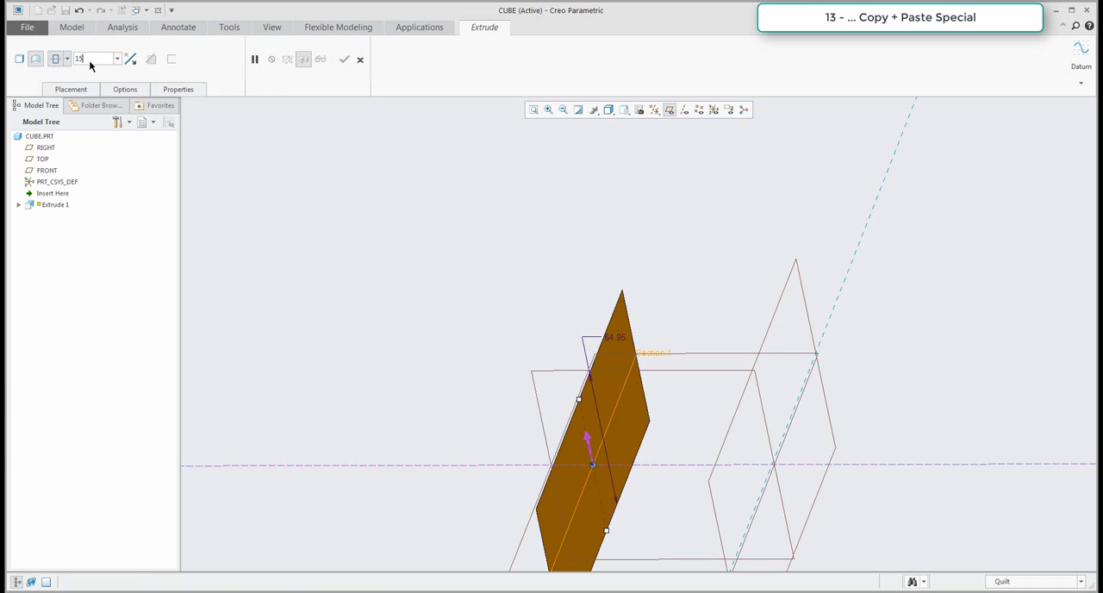
pyautogui.press('Return')
pyautogui.click(342, 59)
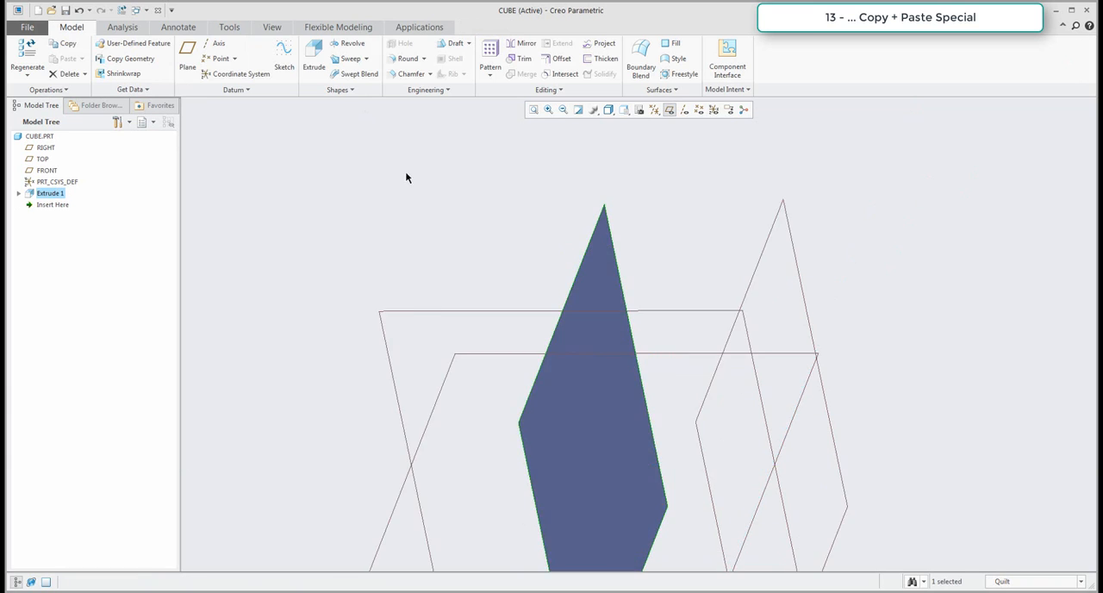
pyautogui.scroll(-3, 405, 177)
pyautogui.moveTo(463, 216); pyautogui.dragTo(385, 202, button='middle')
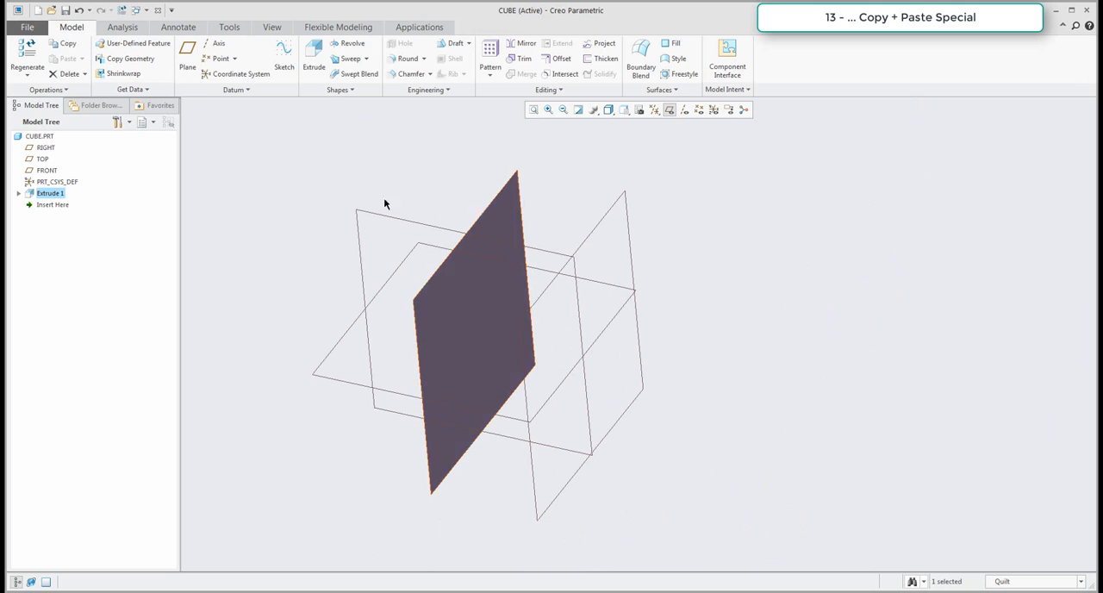
pyautogui.click(309, 170)
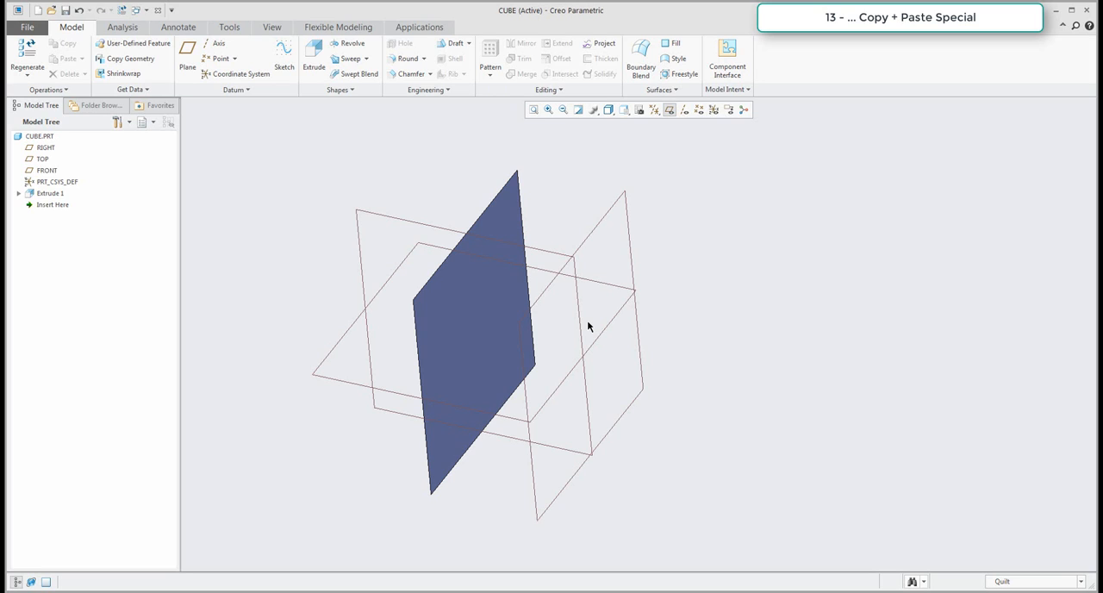
# Copy the extruded surface and insert it with Paste Special as a partially dependent copy with move/rotate transformations applied.
pyautogui.click(50, 193)
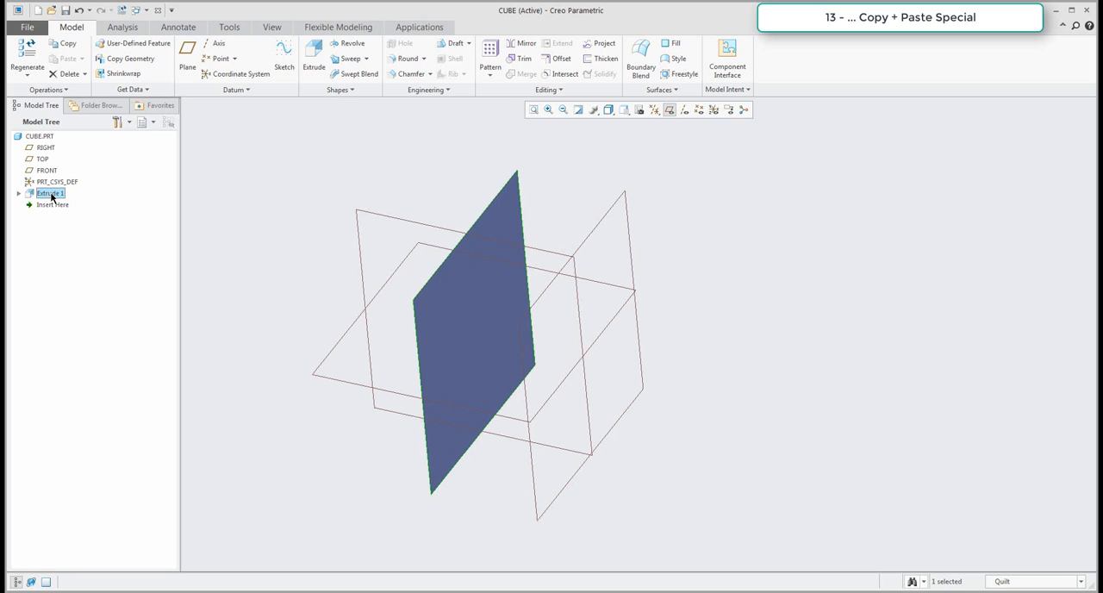
pyautogui.click(67, 43)
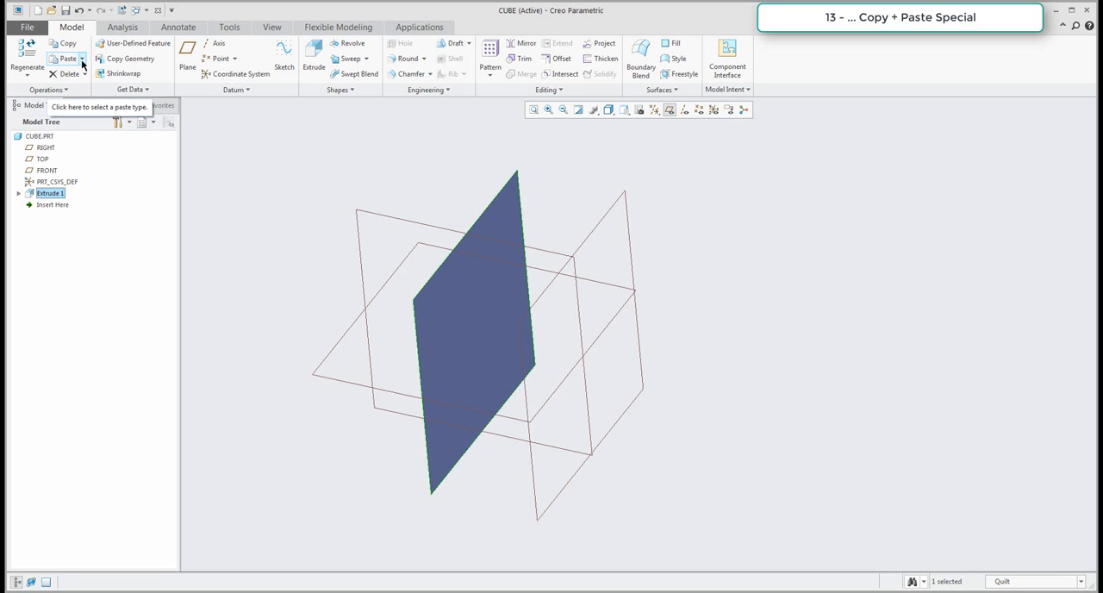
pyautogui.click(82, 60)
pyautogui.click(76, 86)
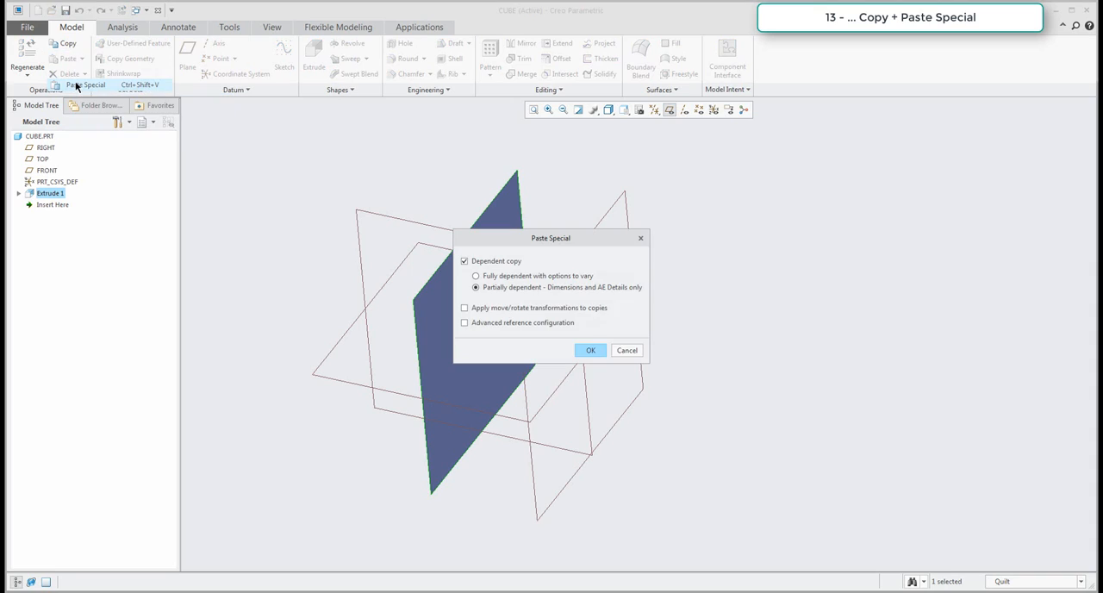
pyautogui.click(470, 310)
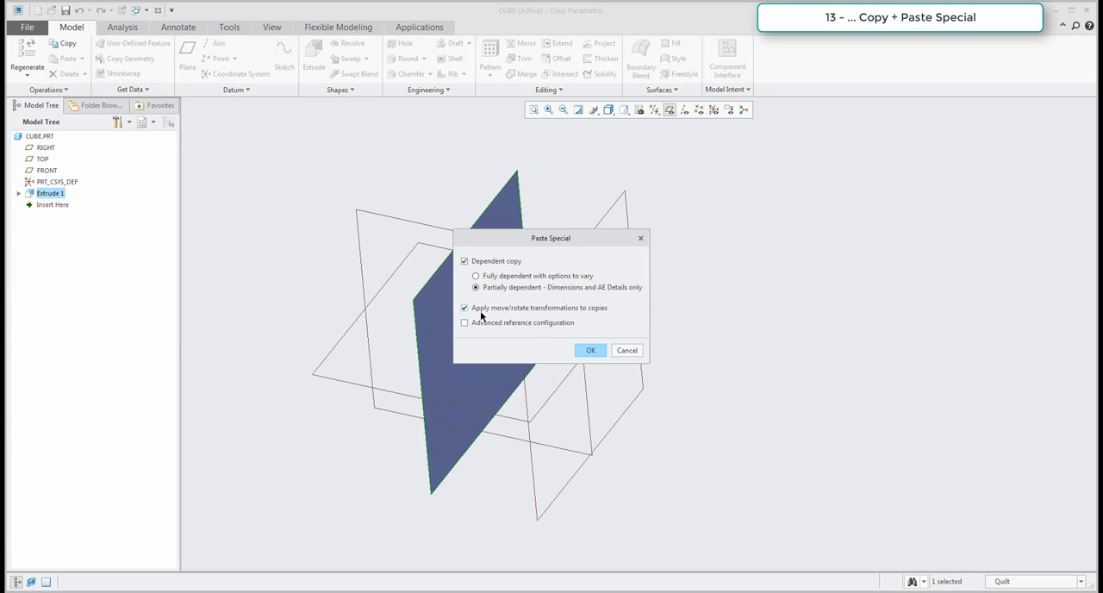
pyautogui.click(591, 351)
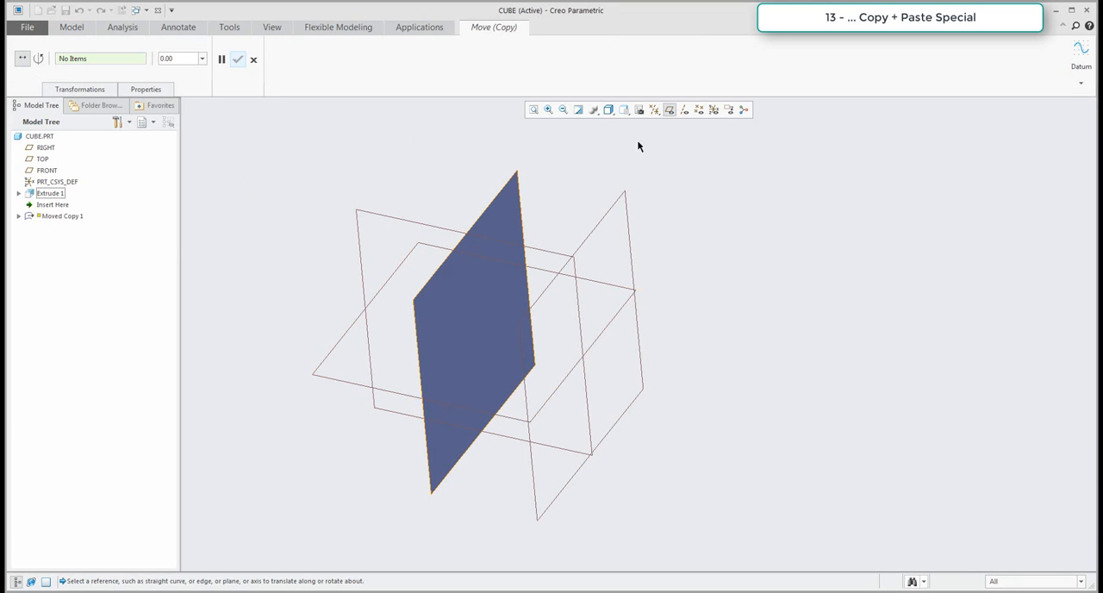
# Hide the datum planes and rotate the pasted surface copy 90° about the original surface's rear vertical edge.
pyautogui.click(670, 109)
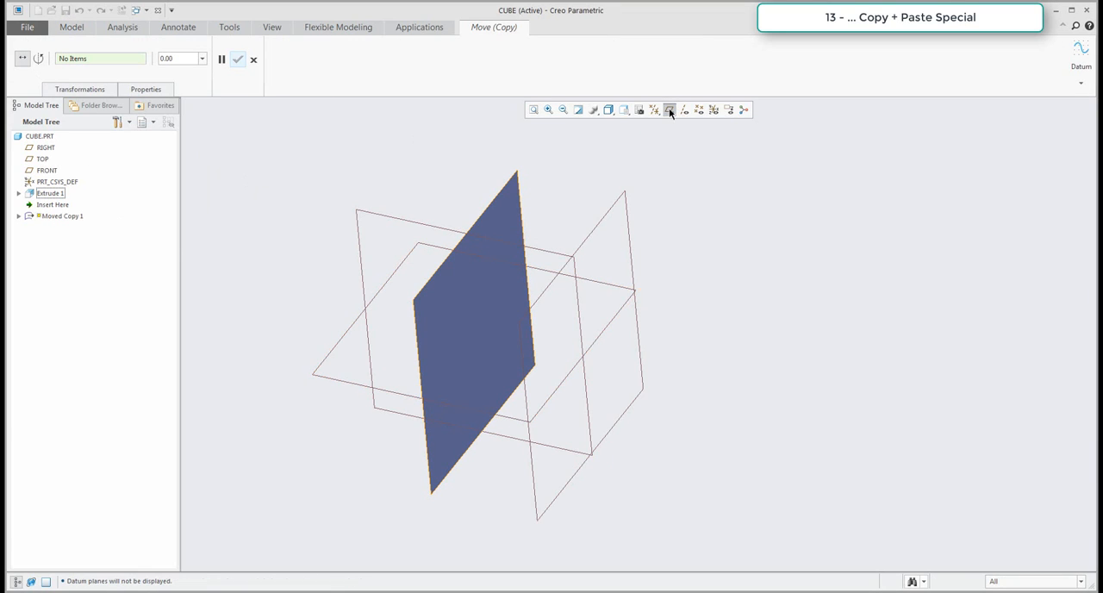
pyautogui.click(39, 61)
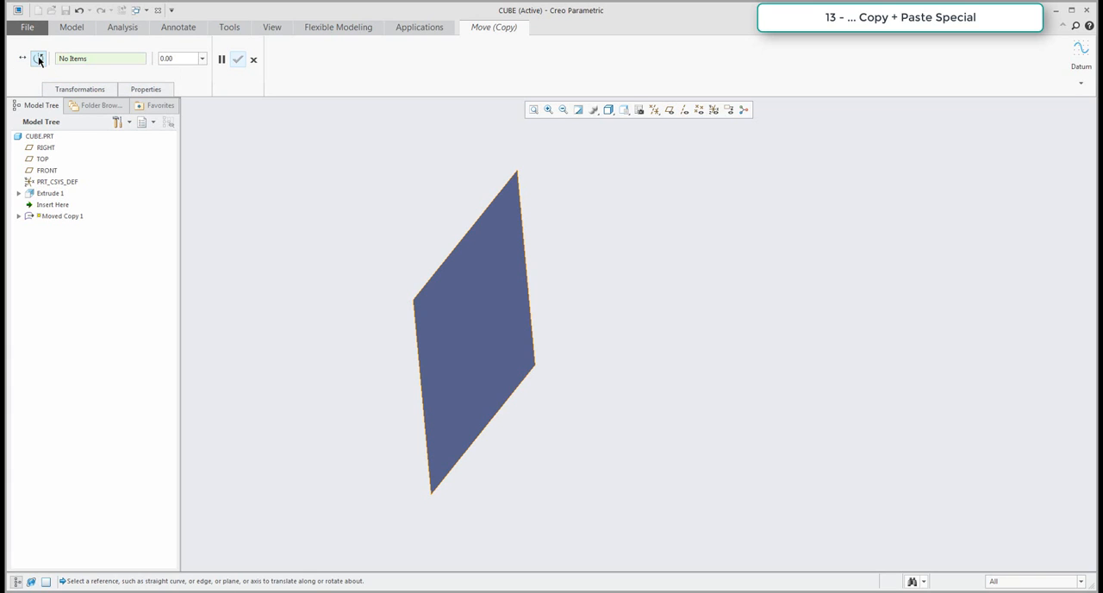
pyautogui.click(526, 239)
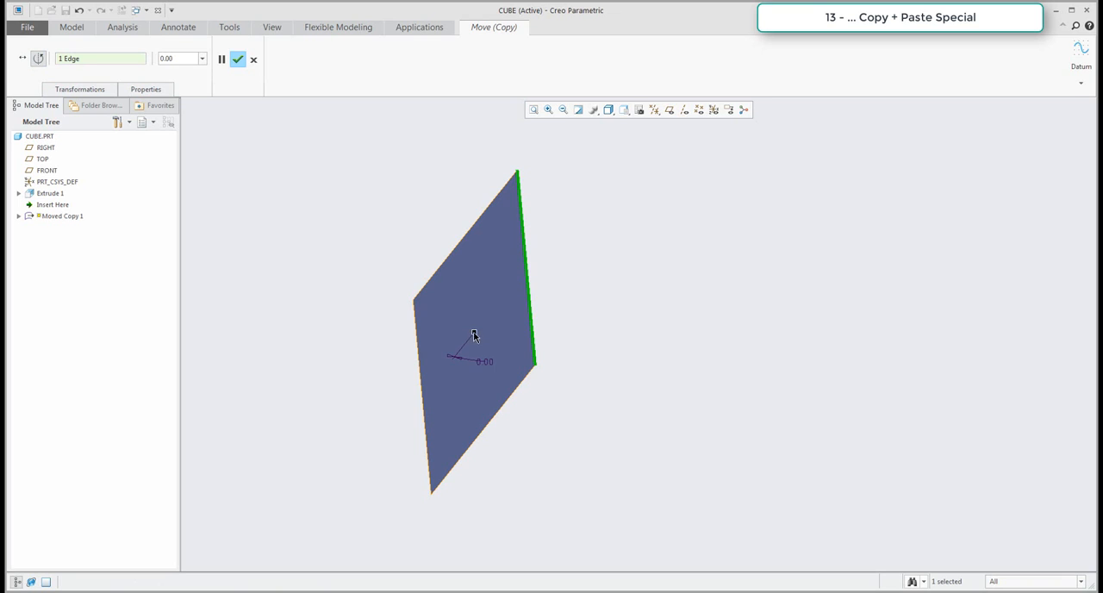
pyautogui.moveTo(473, 336); pyautogui.dragTo(677, 300)
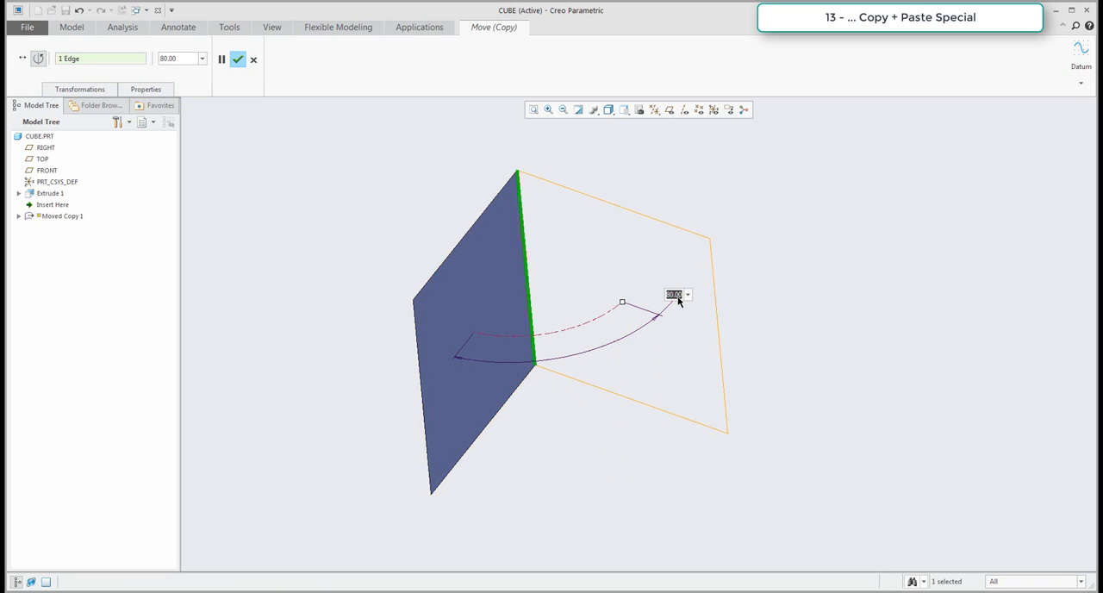
pyautogui.write('90')
pyautogui.press('Return')
pyautogui.click(238, 59)
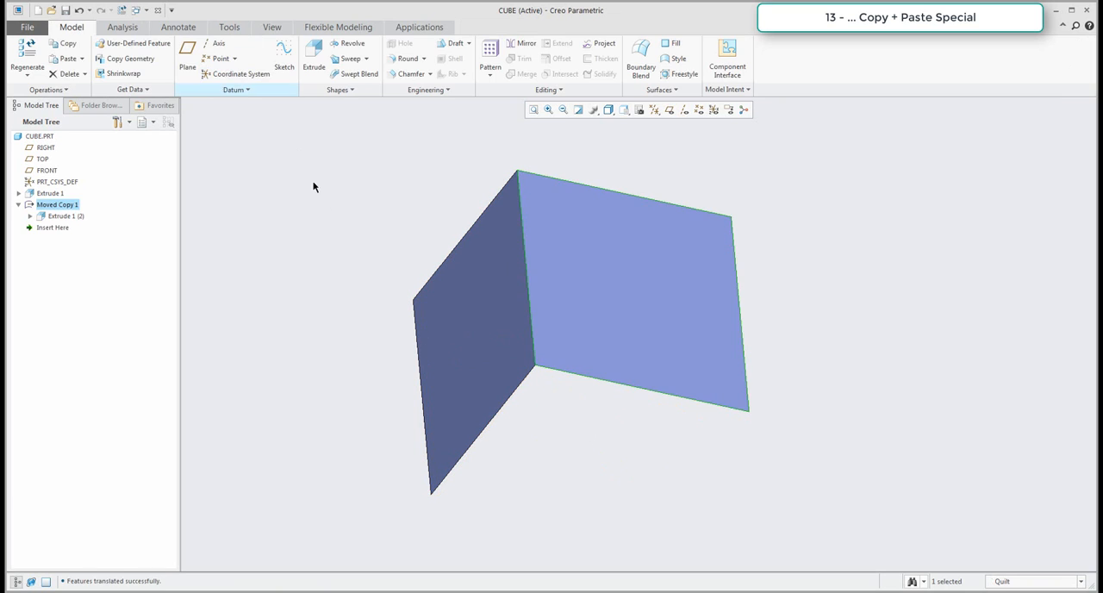
# Insert a second partially dependent copy of the original extruded surface with Paste Special, applying move/rotate transformations.
pyautogui.click(50, 193)
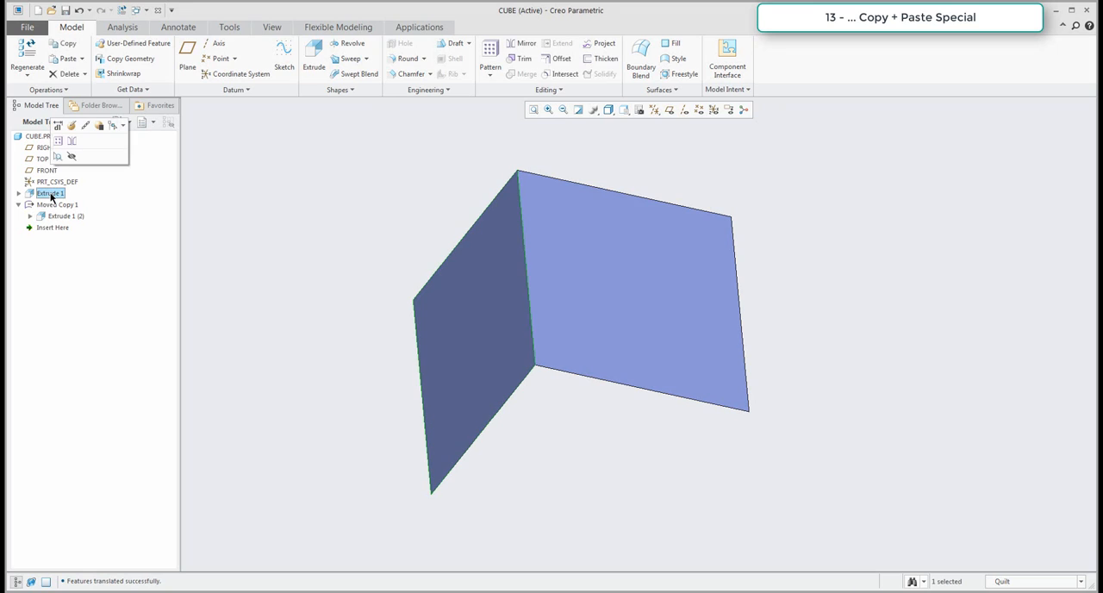
pyautogui.click(82, 58)
pyautogui.click(74, 87)
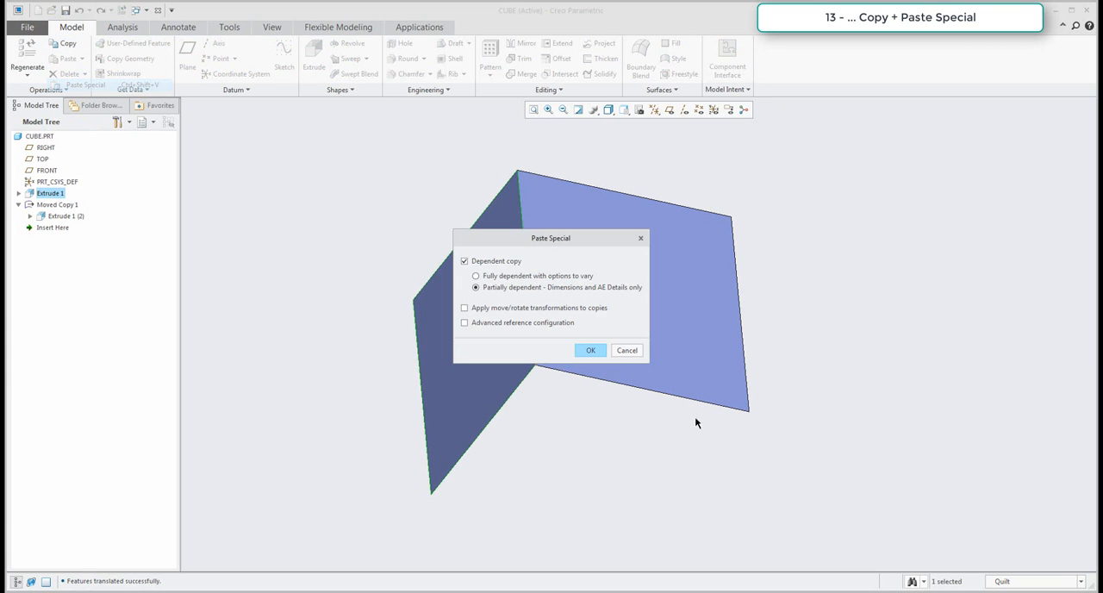
pyautogui.click(591, 350)
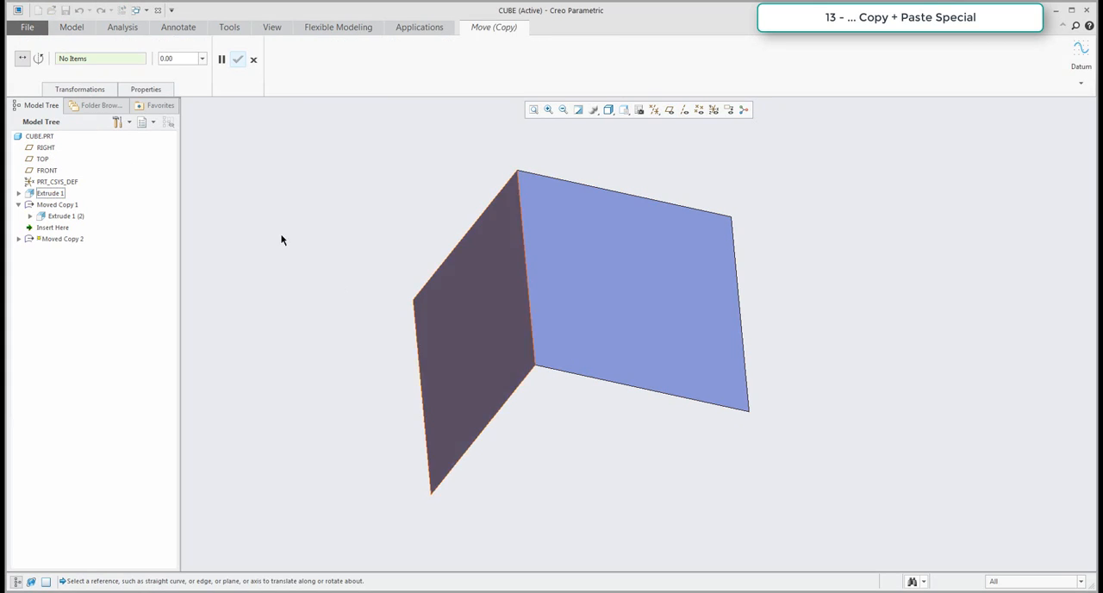
# Rotate the second copy by -90° about the original surface's front vertical edge so it faces the first copy.
pyautogui.click(39, 58)
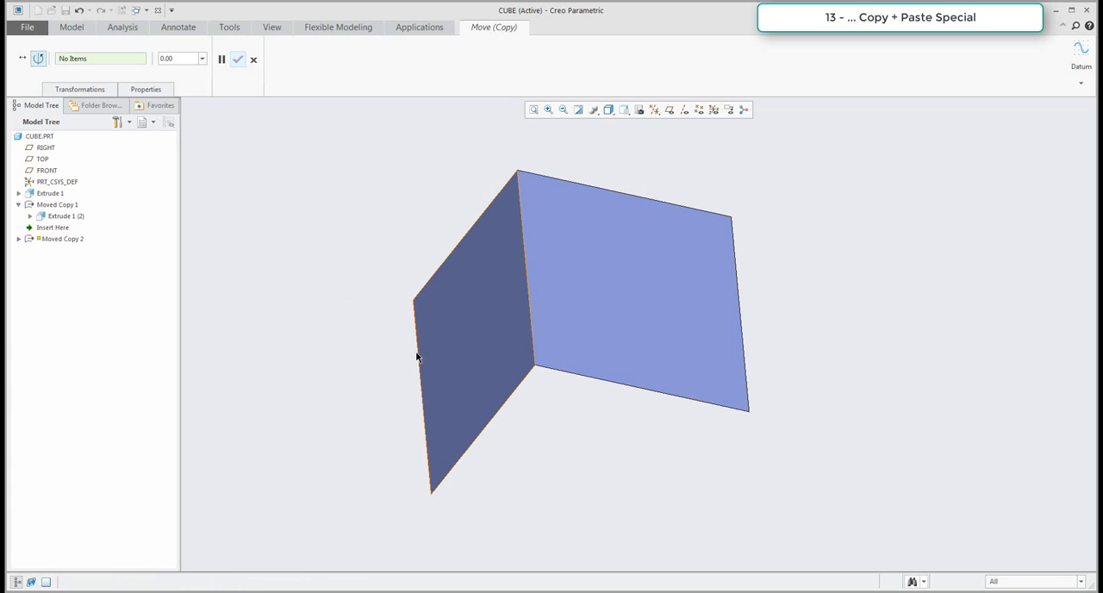
pyautogui.click(421, 362)
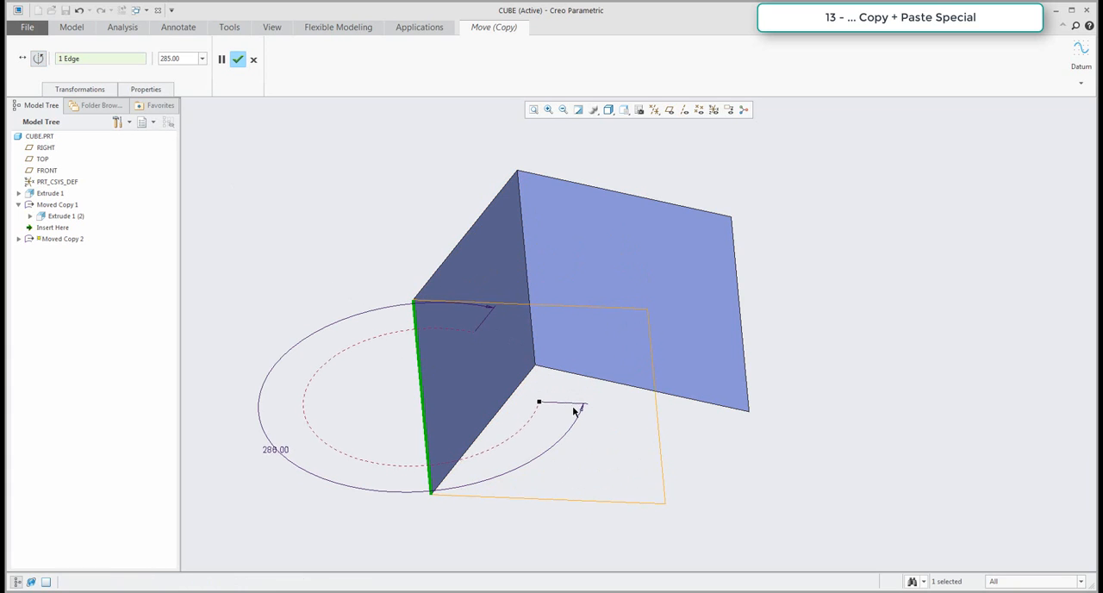
pyautogui.doubleClick(274, 449)
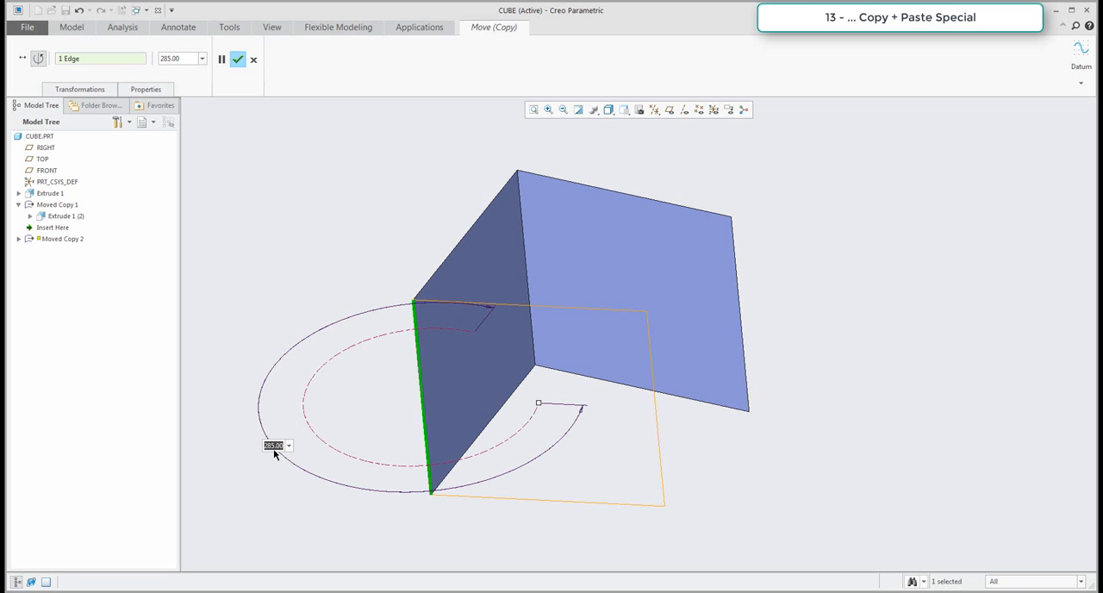
pyautogui.write('-90')
pyautogui.press('Return')
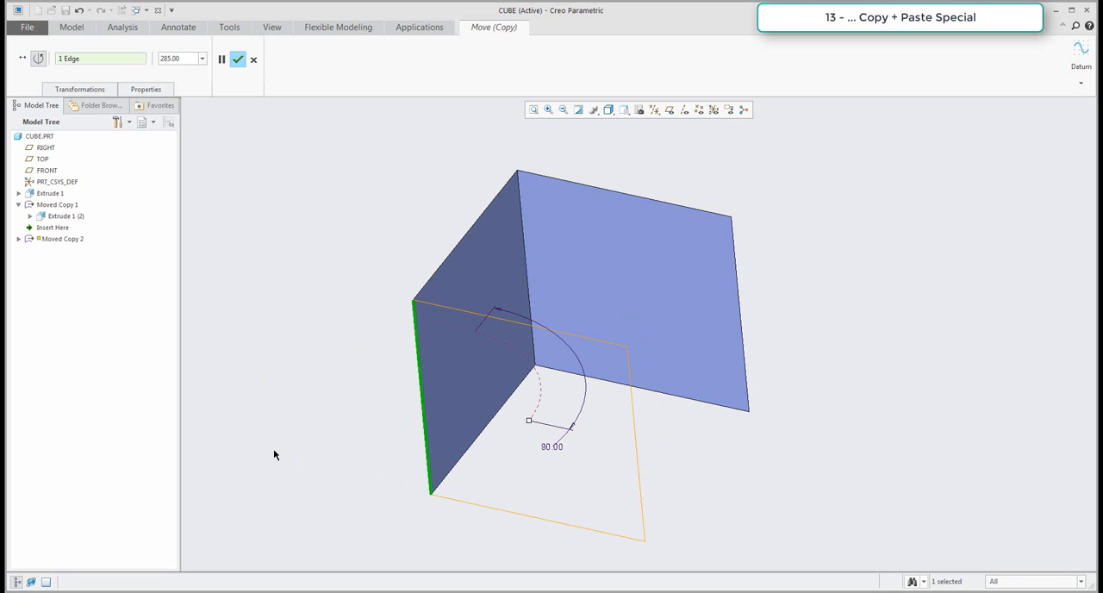
pyautogui.click(238, 58)
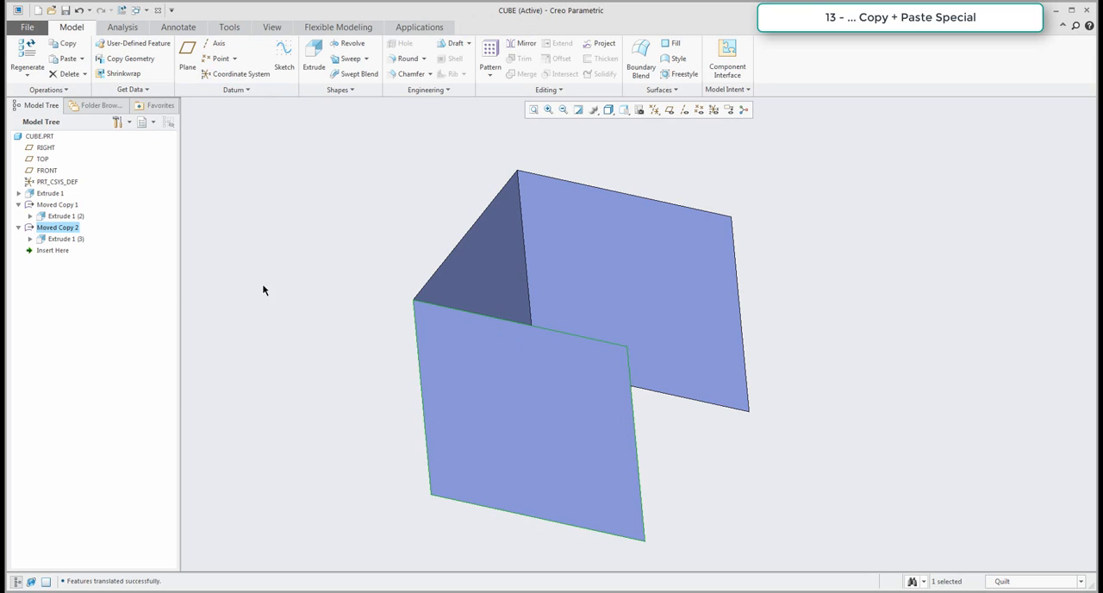
# Copy the original extruded surface and insert a third partially dependent copy with Paste Special and move/rotate transformations.
pyautogui.click(49, 193)
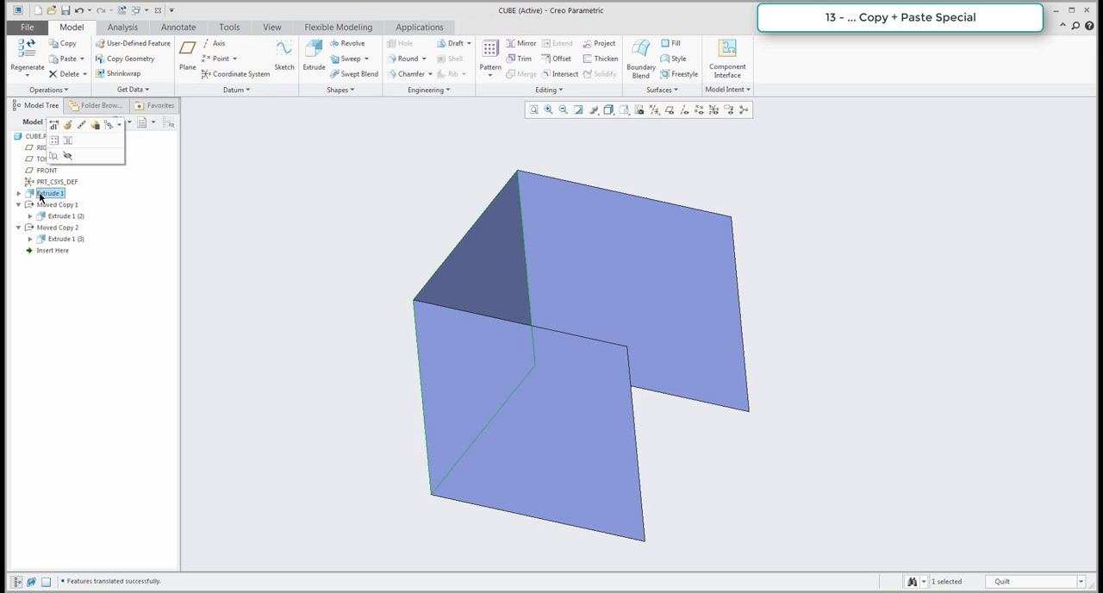
pyautogui.click(70, 45)
pyautogui.click(81, 58)
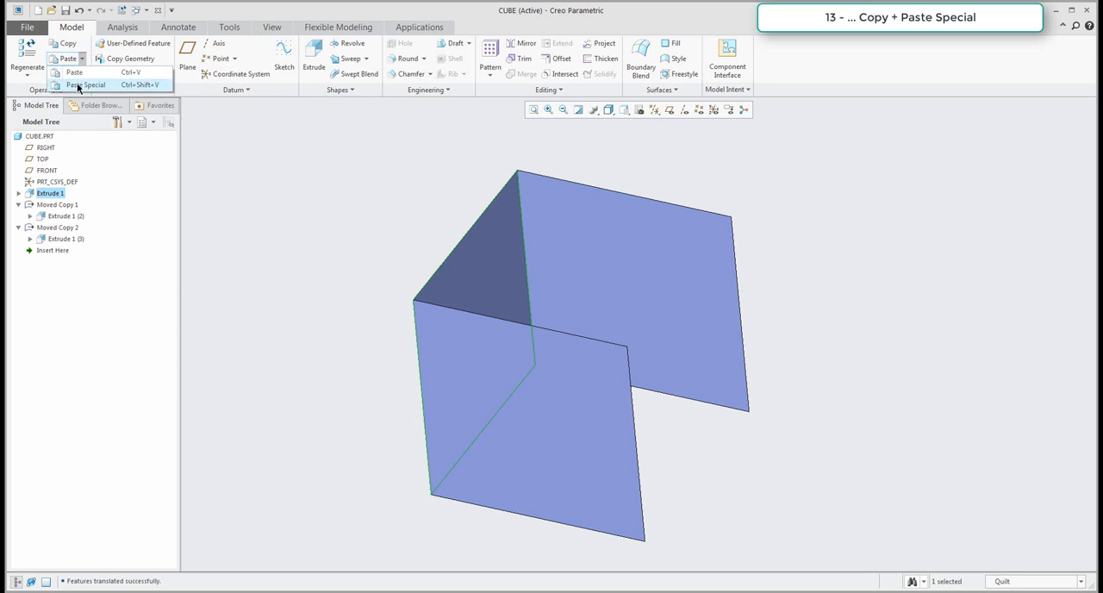
pyautogui.click(78, 85)
pyautogui.click(496, 306)
pyautogui.click(590, 350)
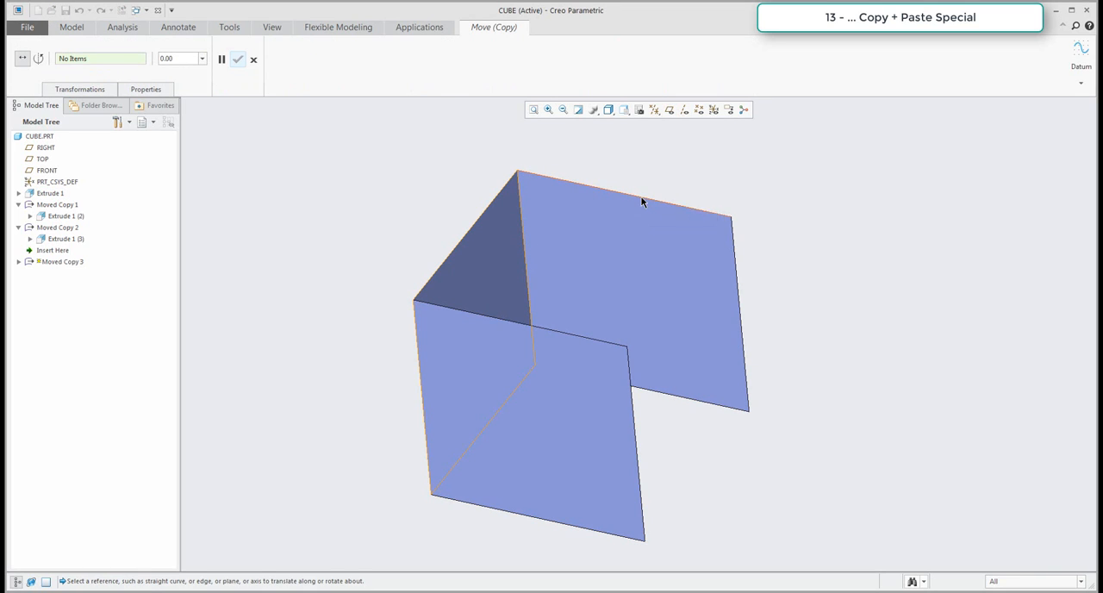
# Translate the third copy 150 mm along the upper edge of the first rotated surface to form the opposite side.
pyautogui.click(643, 200)
pyautogui.moveTo(475, 332); pyautogui.dragTo(668, 405)
pyautogui.doubleClick(670, 403)
pyautogui.write('150')
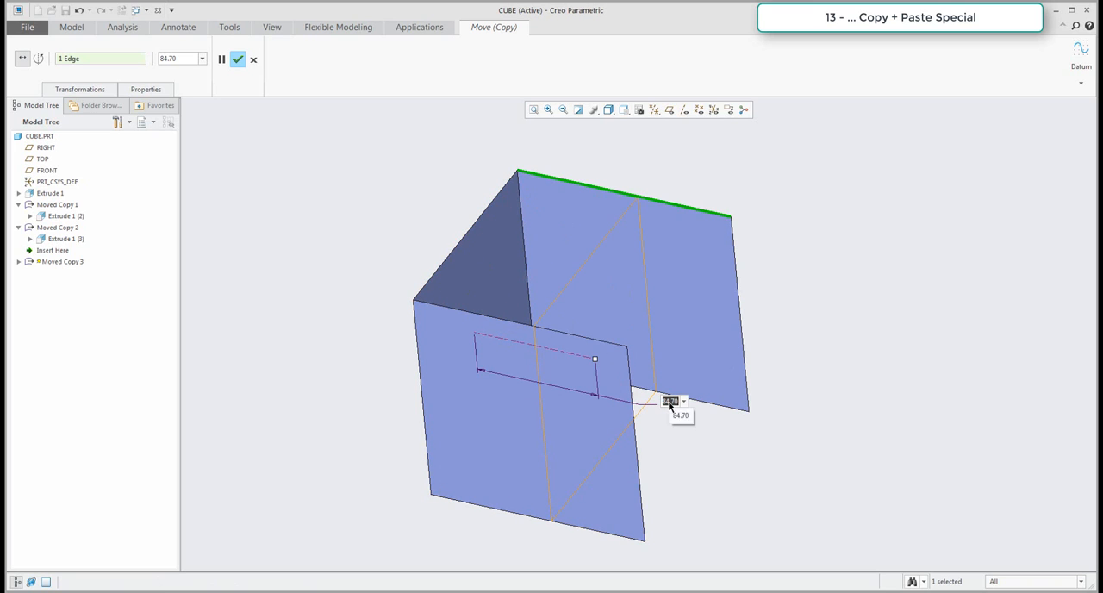
pyautogui.press('Return')
pyautogui.middleClick(886, 414)
# Copy the original surface and insert a fourth partially dependent copy with Paste Special and move/rotate transformations.
pyautogui.scroll(2, 315, 243)
pyautogui.moveTo(310, 234); pyautogui.dragTo(360, 283, button='middle')
pyautogui.click(41, 195)
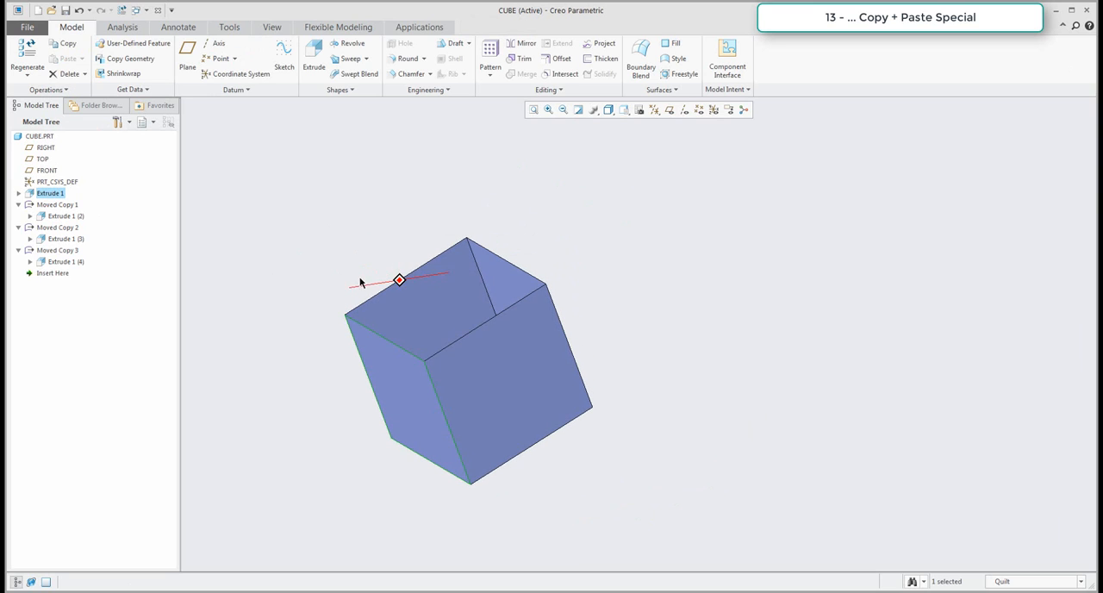
pyautogui.click(64, 43)
pyautogui.click(82, 58)
pyautogui.click(82, 84)
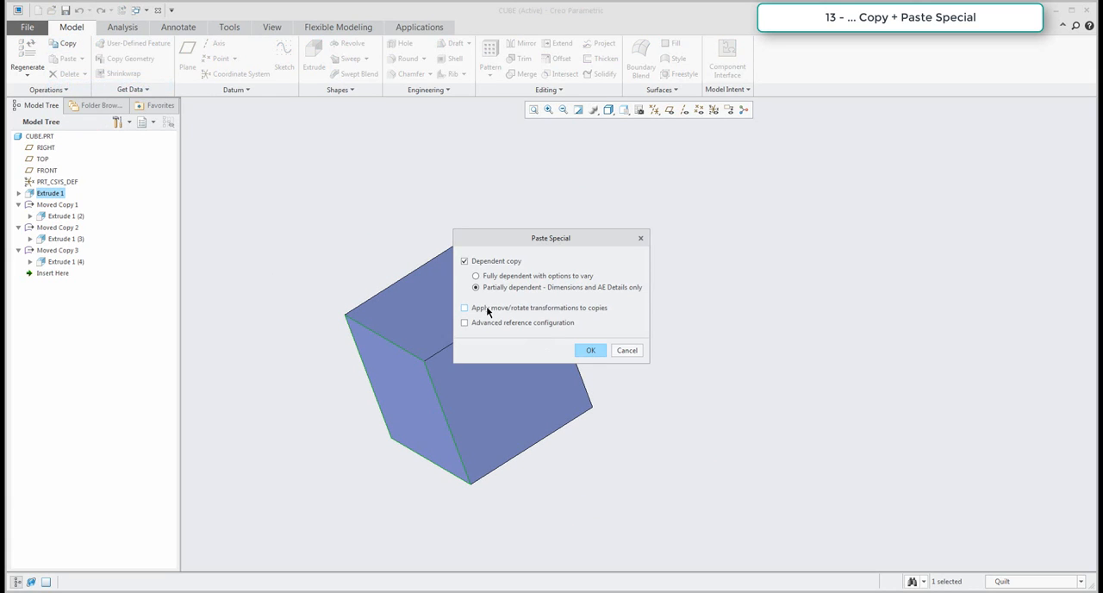
pyautogui.click(586, 349)
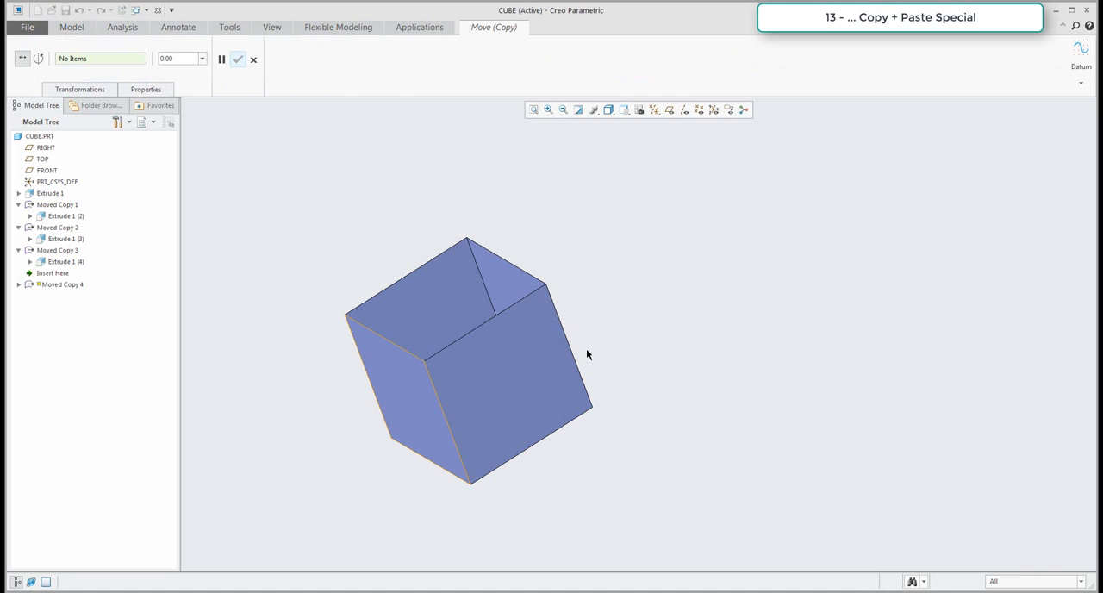
# Rotate the fourth copy 270° about the original surface's edge at one open end of the box.
pyautogui.click(381, 335)
pyautogui.moveTo(408, 404); pyautogui.dragTo(447, 275)
pyautogui.doubleClick(284, 328)
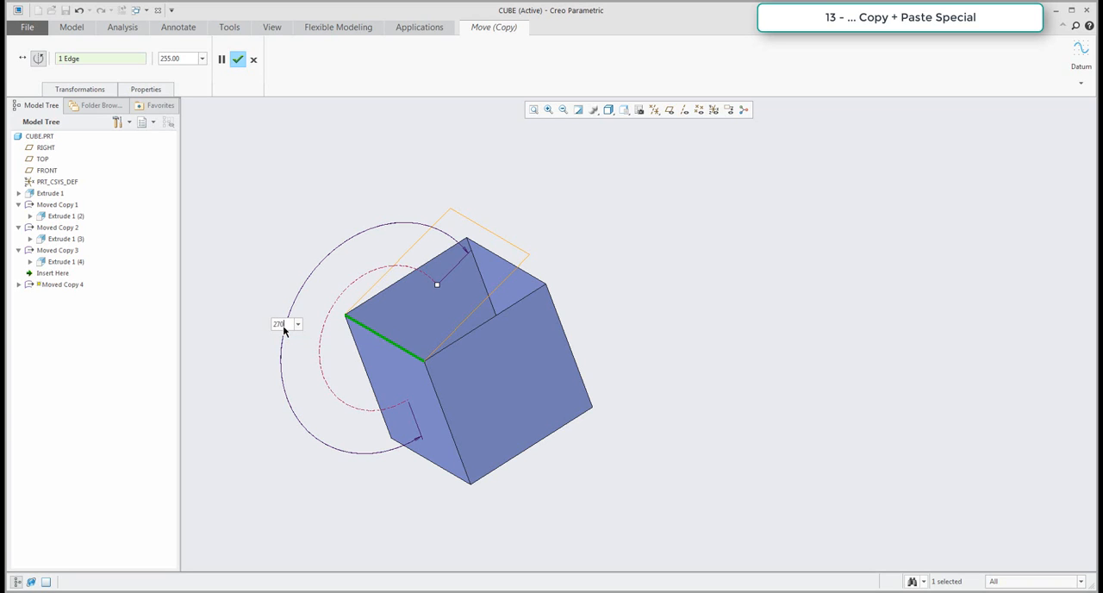
pyautogui.press('Return')
# Insert a fifth partially dependent copy of the original surface with Paste Special and move/rotate transformations.
pyautogui.moveTo(426, 319); pyautogui.dragTo(375, 300, button='middle')
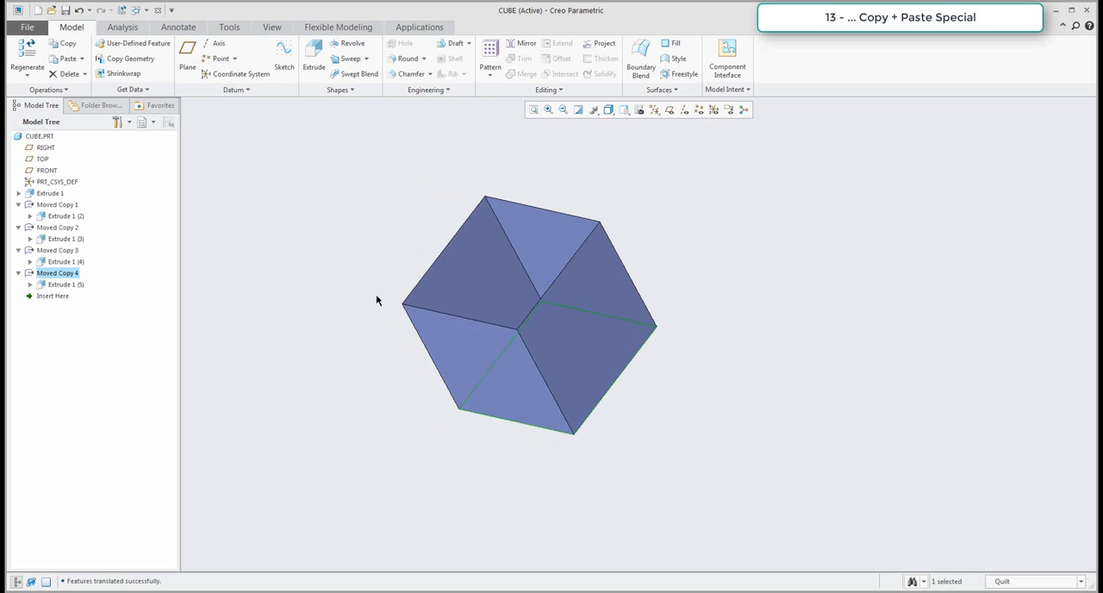
pyautogui.click(50, 194)
pyautogui.moveTo(286, 227); pyautogui.dragTo(281, 232, button='middle')
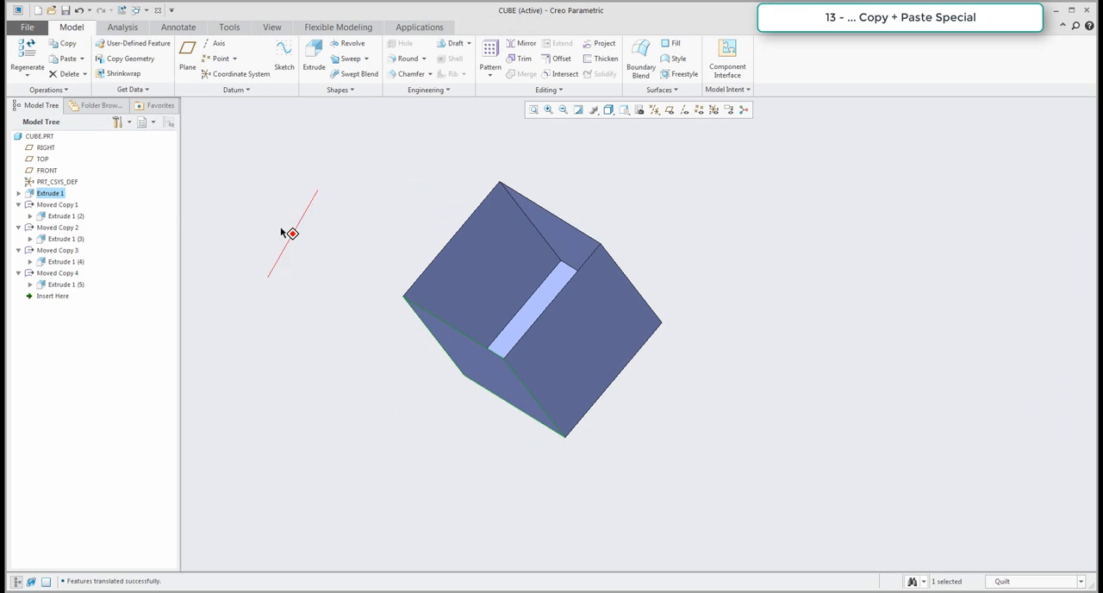
pyautogui.click(82, 58)
pyautogui.hotkey('ctrl', 'shift', 'v')
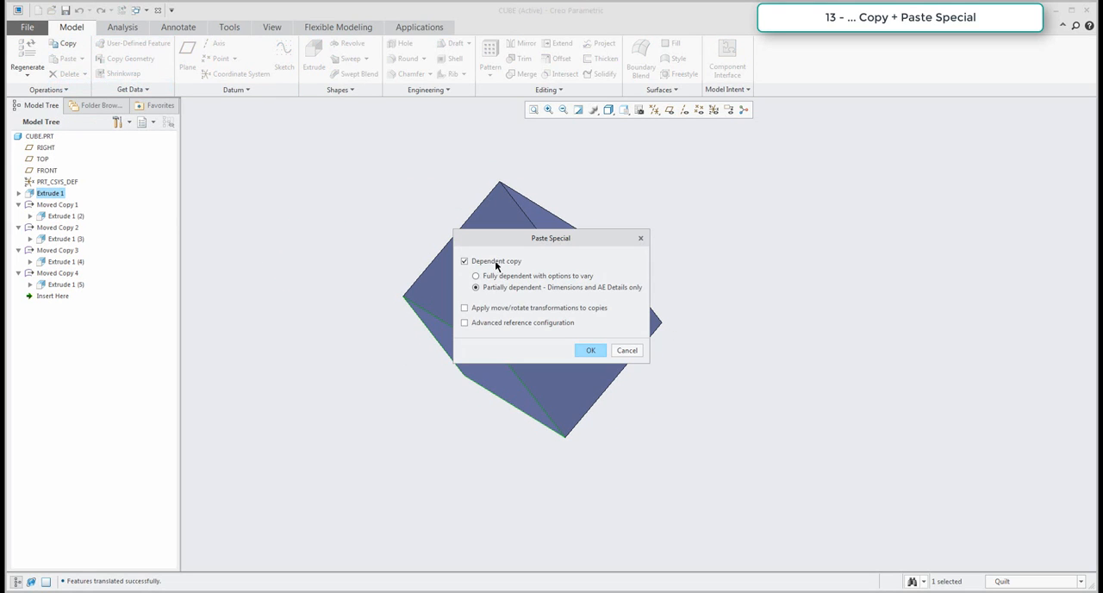
pyautogui.click(586, 349)
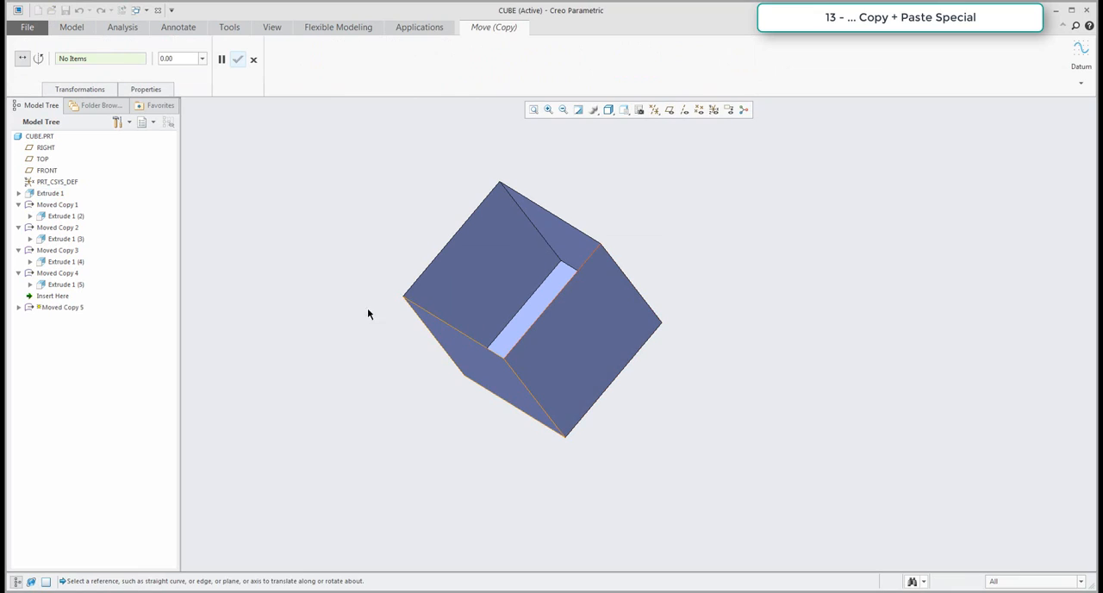
# Try rotating the fifth copy 270° about the original surface's edge at the remaining open end.
pyautogui.click(38, 58)
pyautogui.moveTo(379, 187)
pyautogui.mouseDown(button='middle')
pyautogui.moveTo(399, 164)
pyautogui.moveTo(378, 176)
pyautogui.mouseUp(button='middle')
pyautogui.click(440, 340)
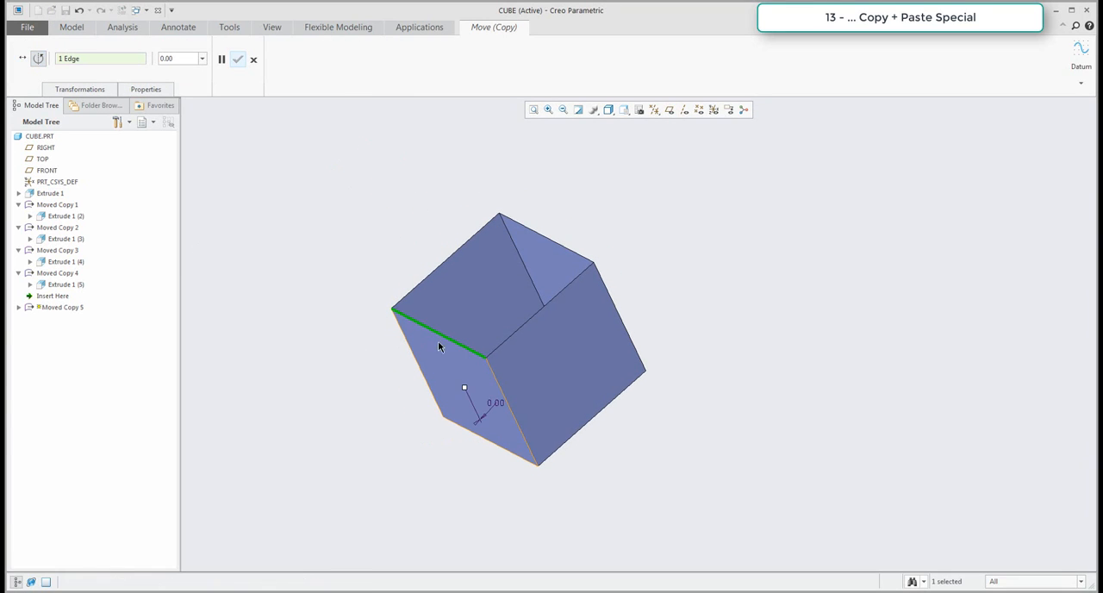
pyautogui.moveTo(463, 386); pyautogui.dragTo(414, 235)
pyautogui.doubleClick(414, 234)
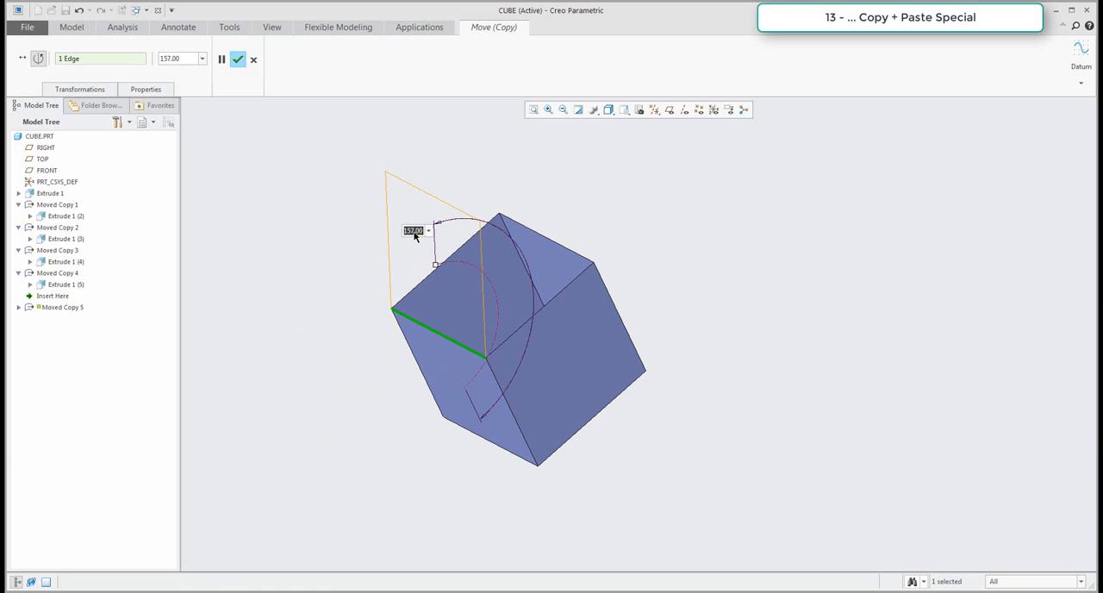
pyautogui.write('270')
pyautogui.press('Return')
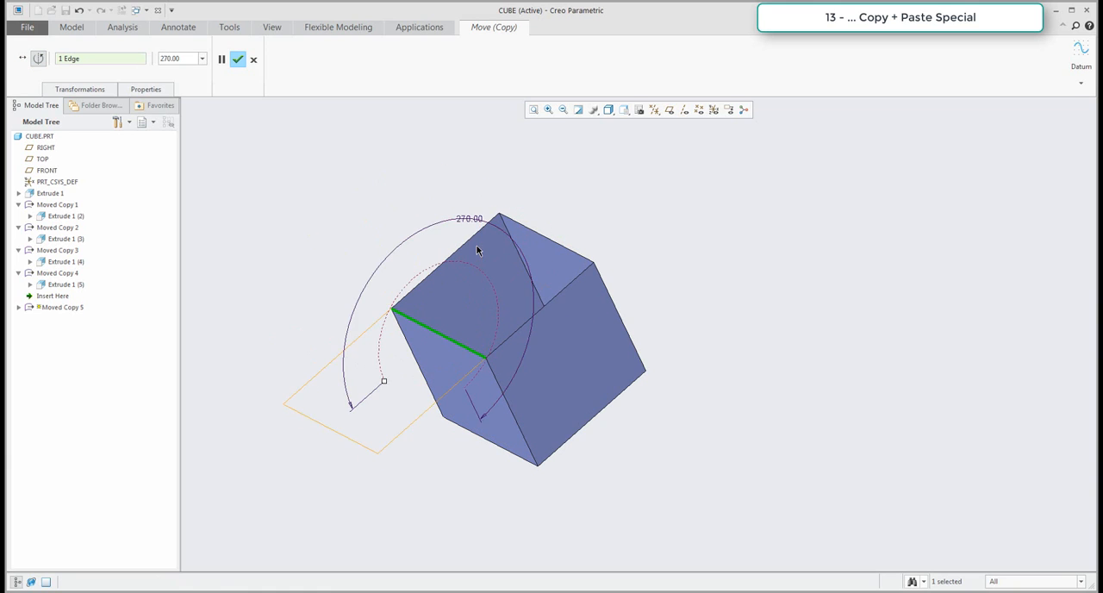
# Set the fifth copy's rotation angle to 90° and complete the move to close the last side.
pyautogui.doubleClick(467, 219)
pyautogui.write('90')
pyautogui.press('Return')
pyautogui.click(238, 58)
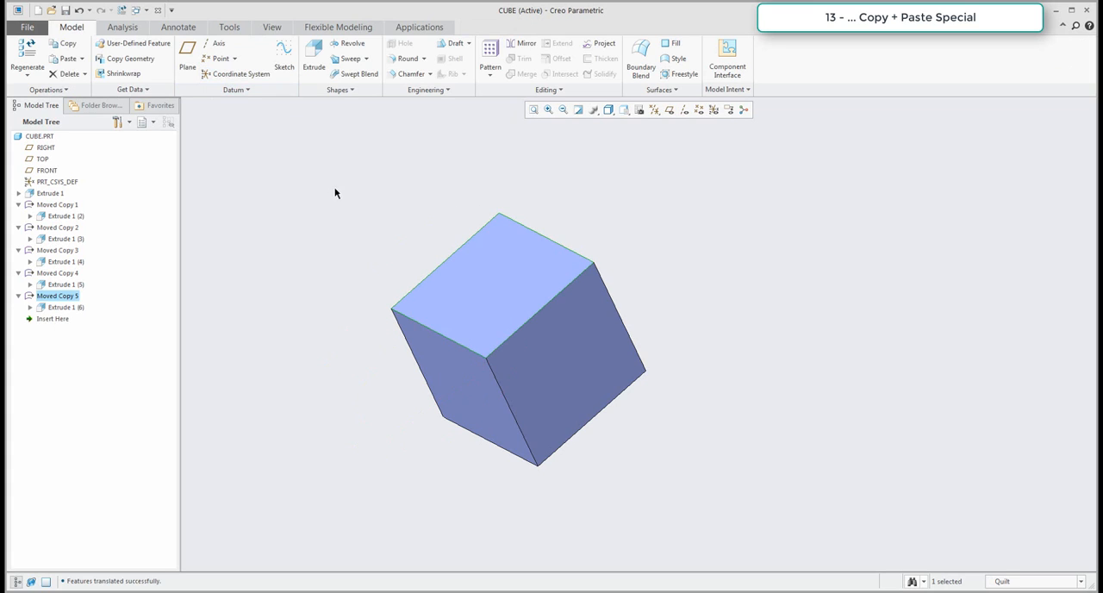
# Merge the original extruded surface and its five moved copies into a single quilt.
pyautogui.moveTo(446, 259); pyautogui.dragTo(539, 277, button='middle')
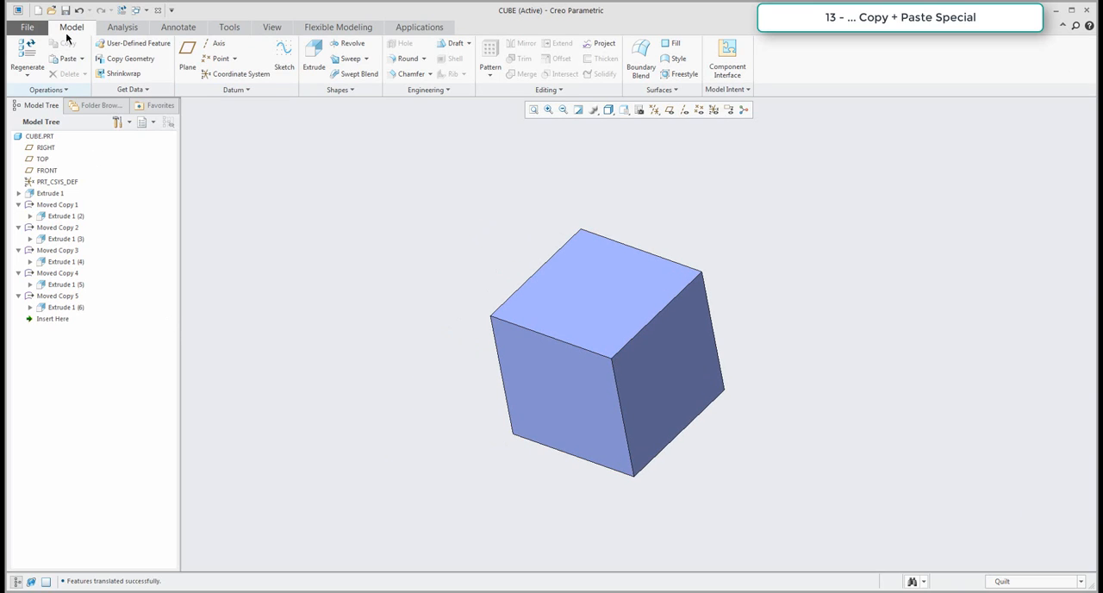
pyautogui.moveTo(447, 362)
pyautogui.mouseDown(button='middle')
pyautogui.moveTo(423, 175)
pyautogui.moveTo(512, 316)
pyautogui.moveTo(532, 315)
pyautogui.mouseUp(button='middle')
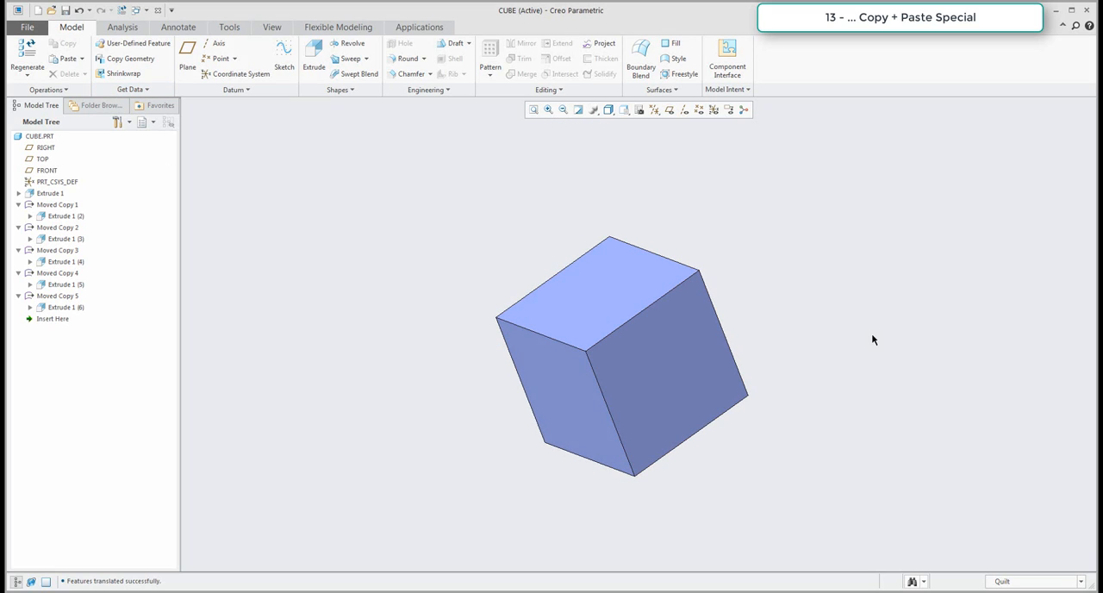
pyautogui.click(49, 193)
pyautogui.keyDown('ctrl'); pyautogui.click(60, 216); pyautogui.keyUp('ctrl')
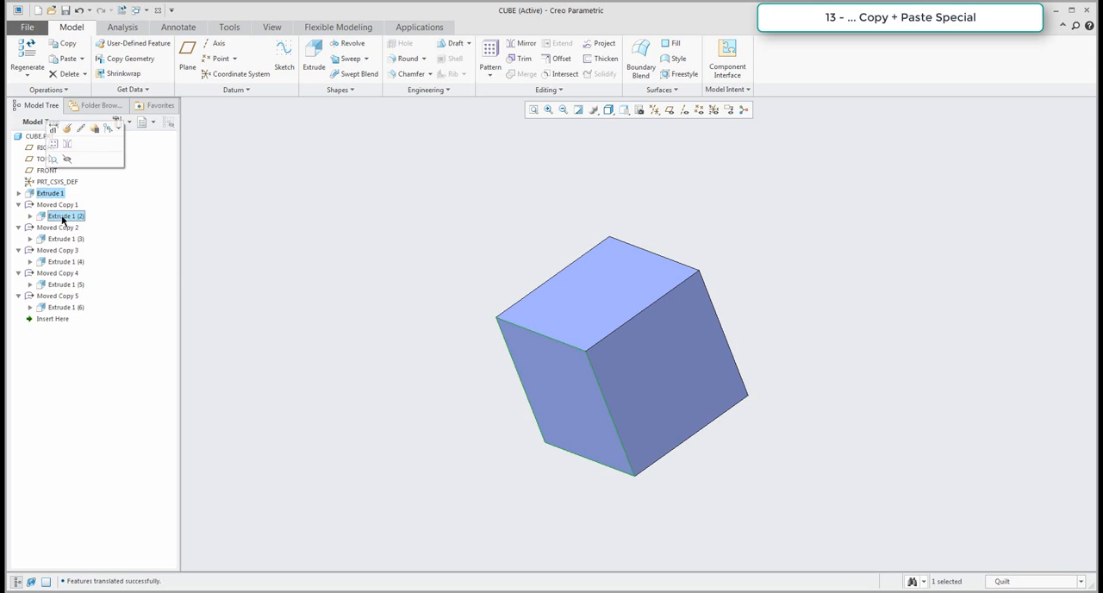
pyautogui.keyDown('ctrl'); pyautogui.click(60, 239); pyautogui.keyUp('ctrl')
pyautogui.keyDown('ctrl'); pyautogui.click(60, 261); pyautogui.keyUp('ctrl')
pyautogui.keyDown('ctrl'); pyautogui.click(60, 284); pyautogui.keyUp('ctrl')
pyautogui.keyDown('ctrl'); pyautogui.click(60, 307); pyautogui.keyUp('ctrl')
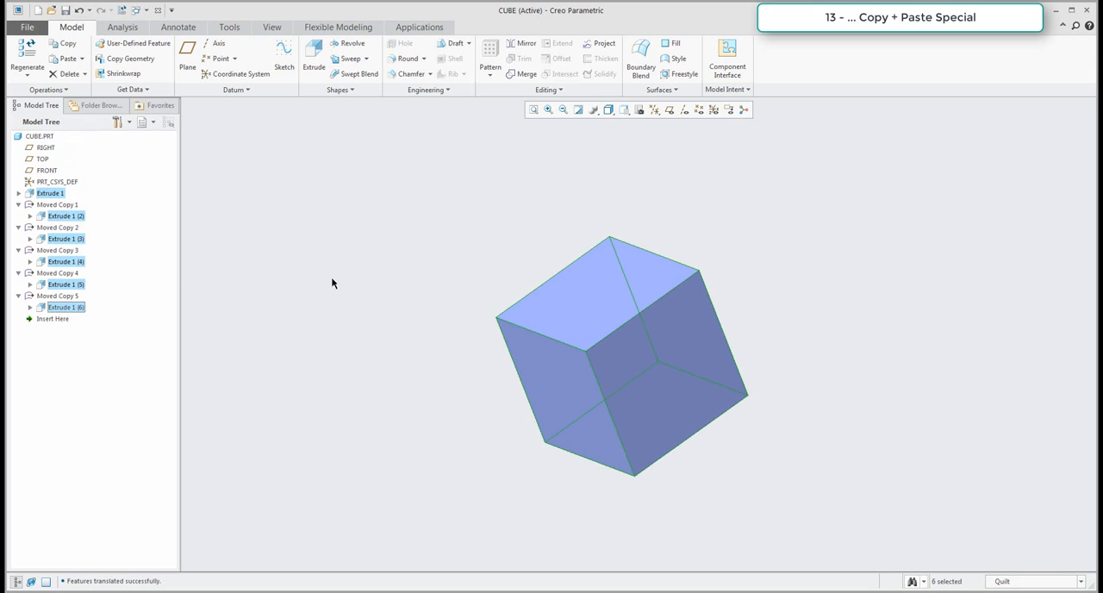
pyautogui.click(519, 74)
pyautogui.middleClick(363, 215)
# Solidify the merged quilt into a solid cube.
pyautogui.click(591, 290)
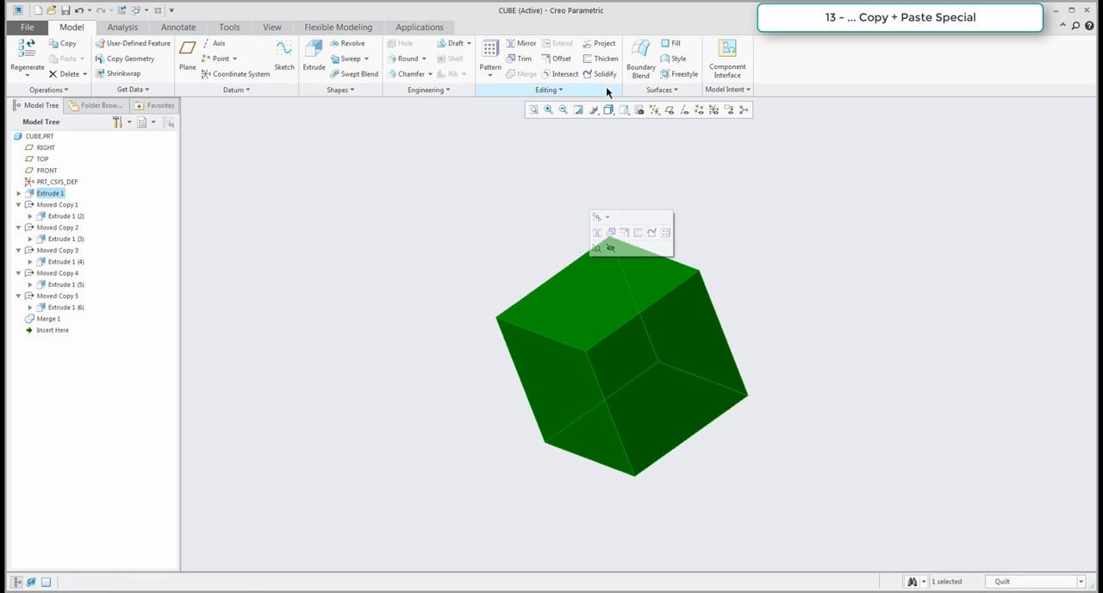
pyautogui.middleClick(433, 208)
pyautogui.moveTo(506, 274); pyautogui.dragTo(651, 296, button='middle')
pyautogui.scroll(6, 652, 299)
pyautogui.scroll(-9, 659, 352)
pyautogui.keyDown('shift'); pyautogui.moveTo(637, 342); pyautogui.dragTo(649, 315, button='middle'); pyautogui.keyUp('shift')
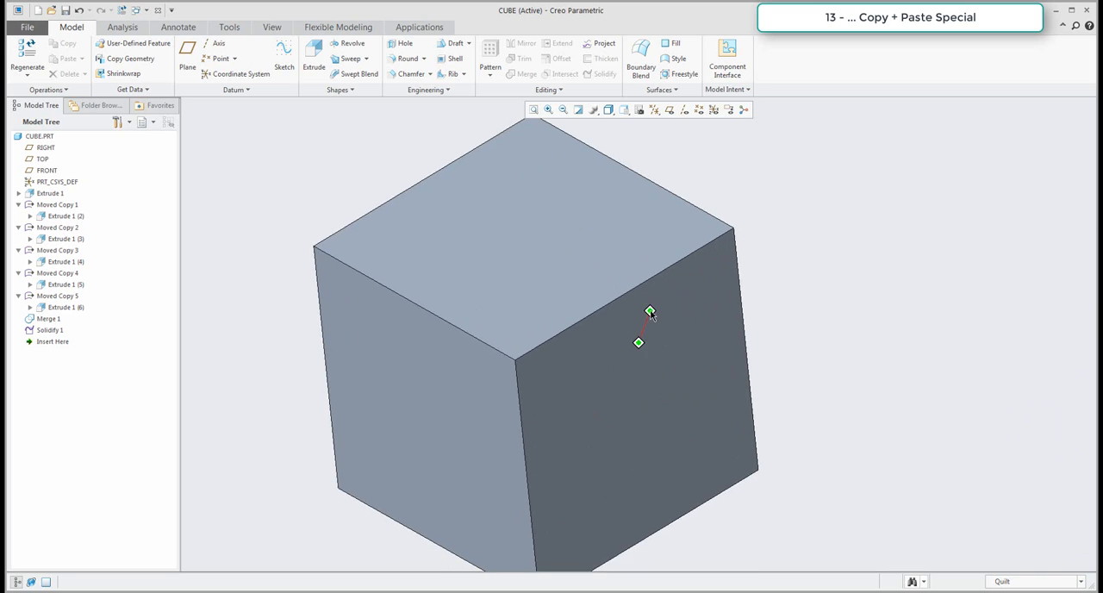
# Delete all the cube's features, from the original extrusion and its moved copies through the merge and solidify features.
pyautogui.scroll(-1, 649, 316)
pyautogui.scroll(6, 594, 330)
pyautogui.moveTo(593, 334)
pyautogui.mouseDown(button='middle')
pyautogui.moveTo(588, 304)
pyautogui.moveTo(582, 326)
pyautogui.moveTo(594, 331)
pyautogui.mouseUp(button='middle')
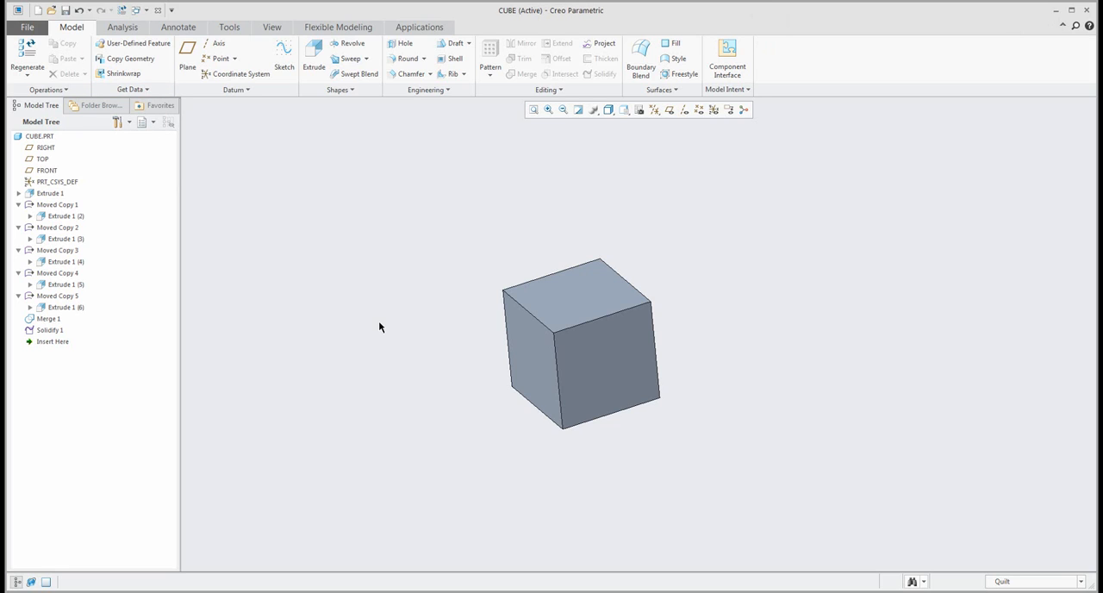
pyautogui.click(49, 193)
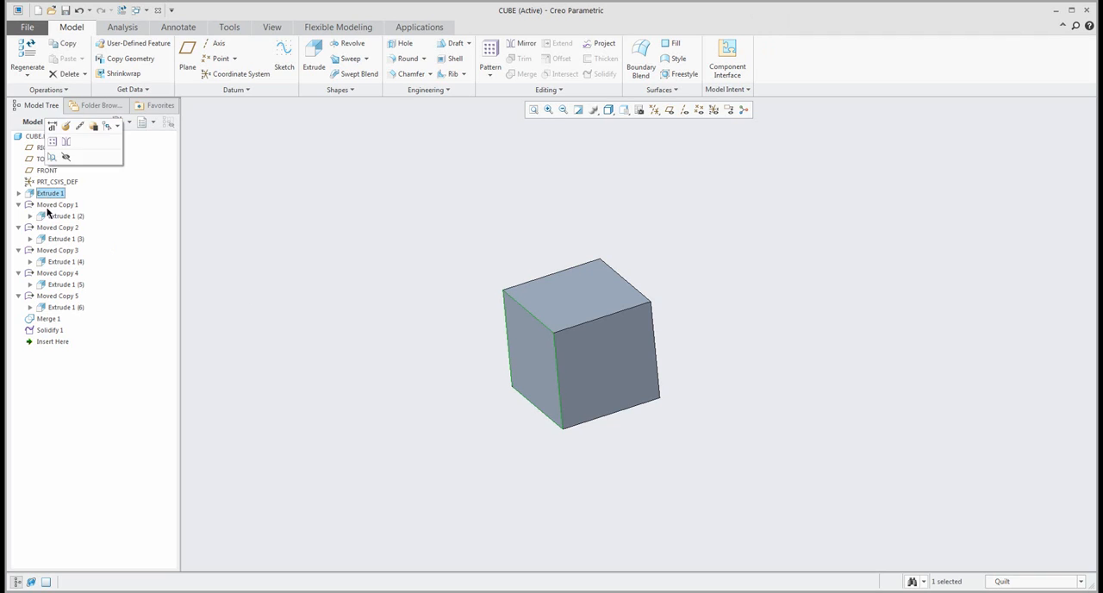
pyautogui.keyDown('shift'); pyautogui.click(50, 330); pyautogui.keyUp('shift')
pyautogui.press('Delete')
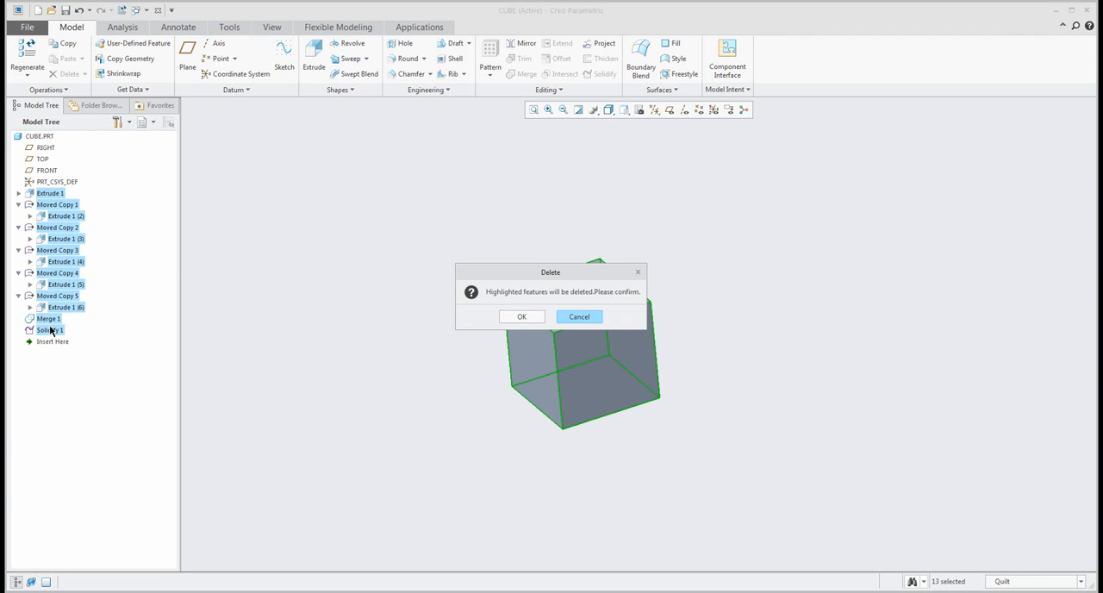
pyautogui.click(519, 318)
# Display the datum planes and sketch a square centred on the origin of the TOP plane with 150 mm sides for a new extrusion.
pyautogui.click(669, 110)
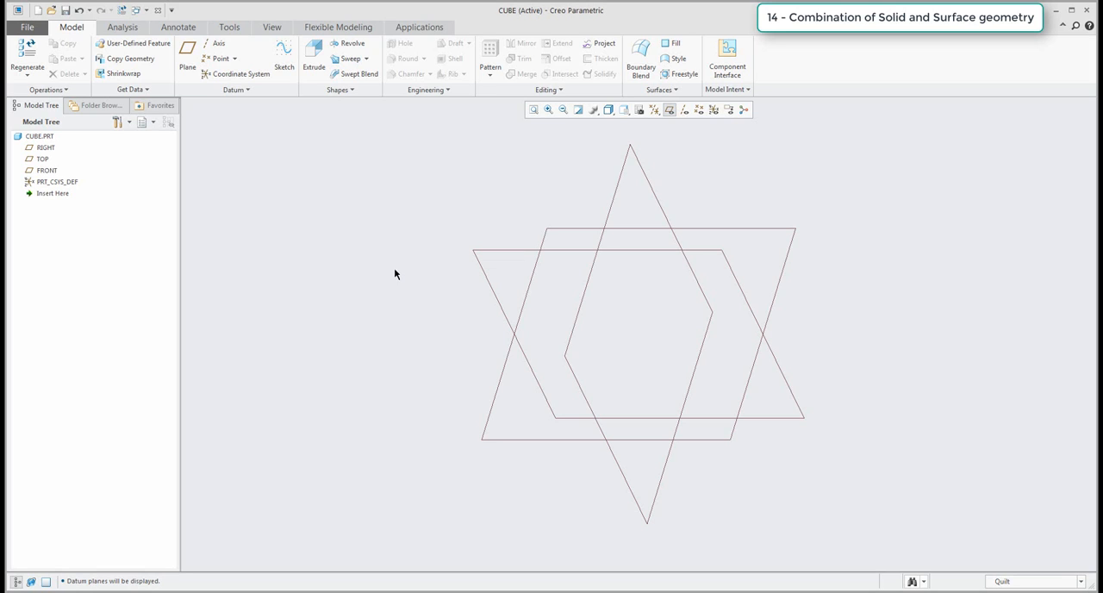
pyautogui.click(315, 56)
pyautogui.click(575, 229)
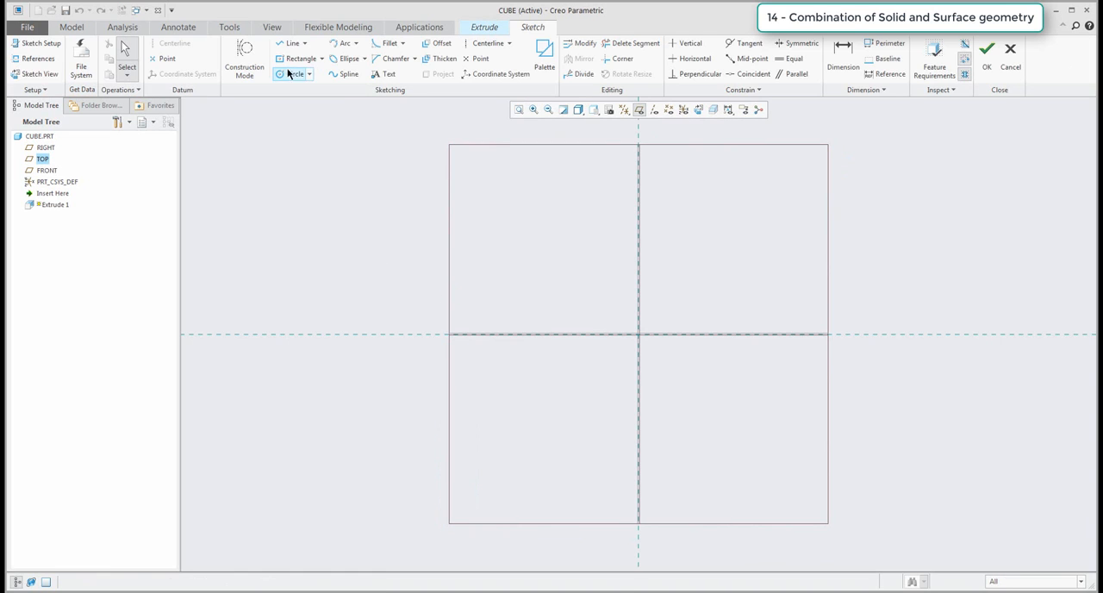
pyautogui.click(297, 58)
pyautogui.click(642, 339)
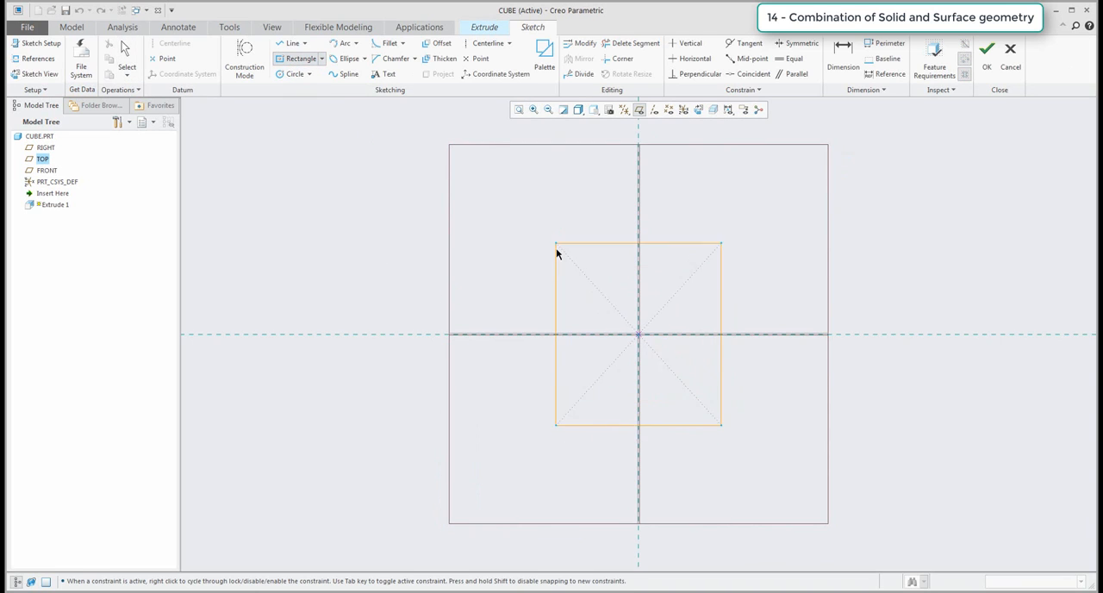
pyautogui.click(557, 252)
pyautogui.middleClick(523, 268)
pyautogui.doubleClick(656, 265)
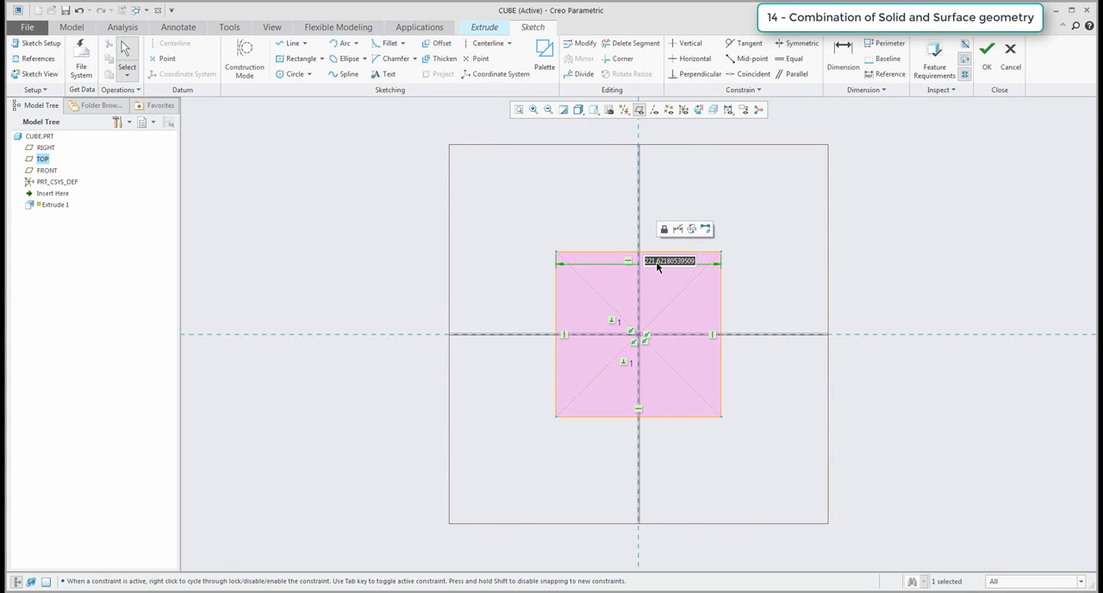
pyautogui.write('150')
pyautogui.press('Return')
# Finish the square sketch and extrude it as a solid slab 20 mm thick.
pyautogui.scroll(3, 672, 275)
pyautogui.scroll(-3, 638, 291)
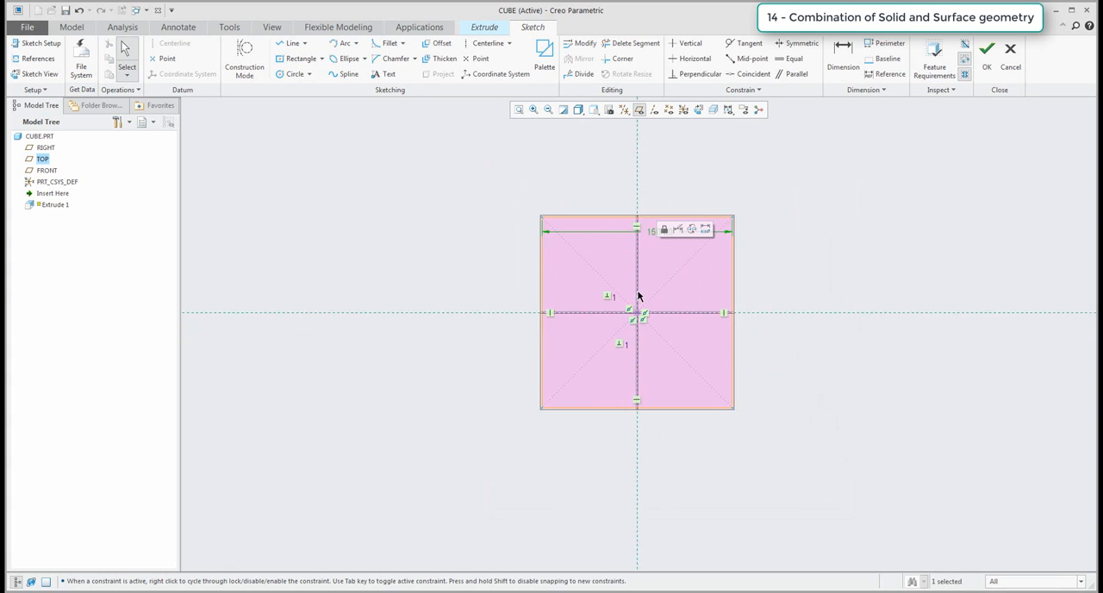
pyautogui.moveTo(635, 293); pyautogui.dragTo(626, 209, button='middle')
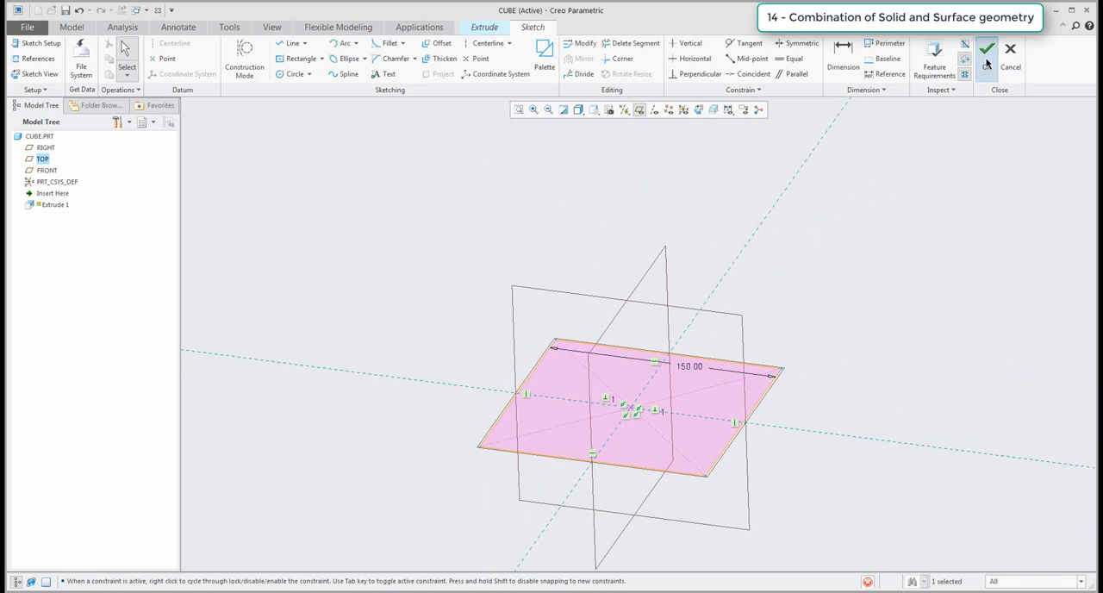
pyautogui.click(987, 53)
pyautogui.scroll(-2, 687, 197)
pyautogui.doubleClick(704, 185)
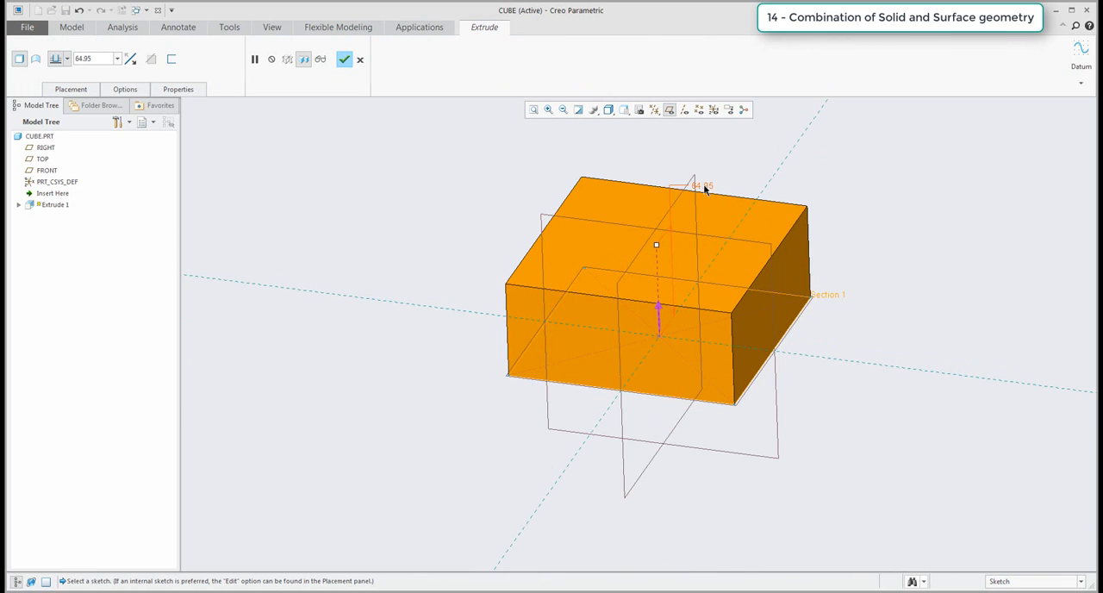
pyautogui.write('20')
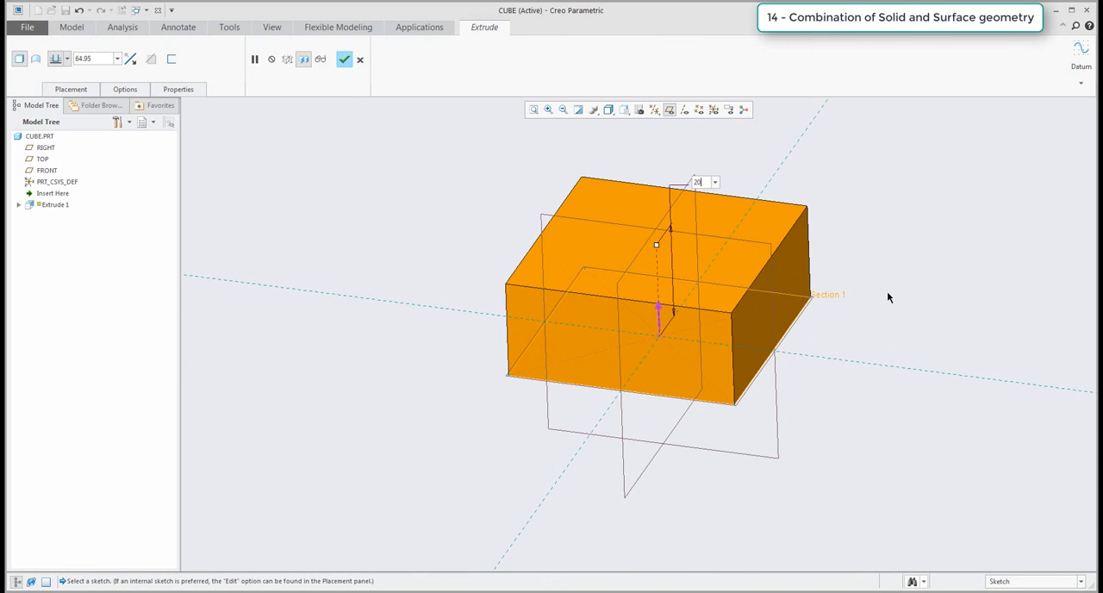
pyautogui.press('Return')
pyautogui.click(345, 60)
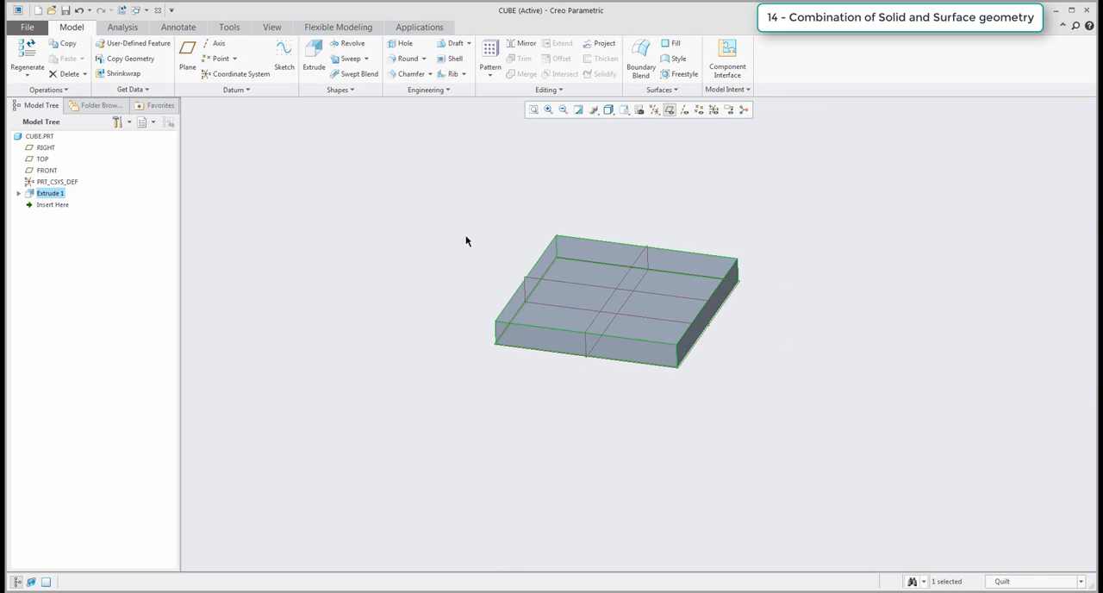
# Create a datum plane above the slab, offset 75 mm from the slab's underside face.
pyautogui.moveTo(477, 249); pyautogui.dragTo(437, 270, button='middle')
pyautogui.click(397, 252)
pyautogui.click(188, 55)
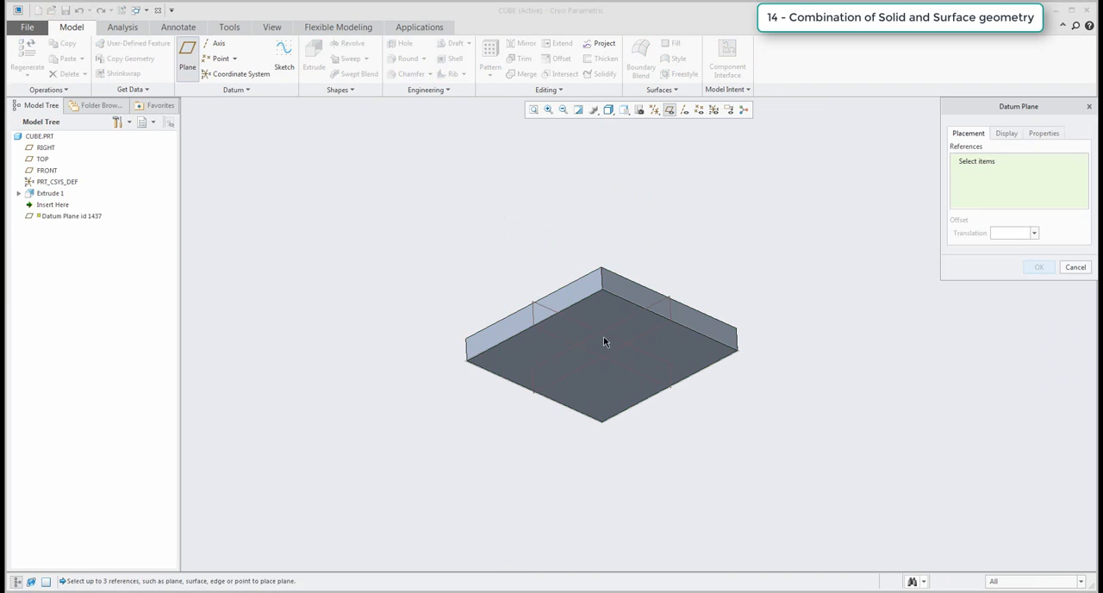
pyautogui.click(616, 403)
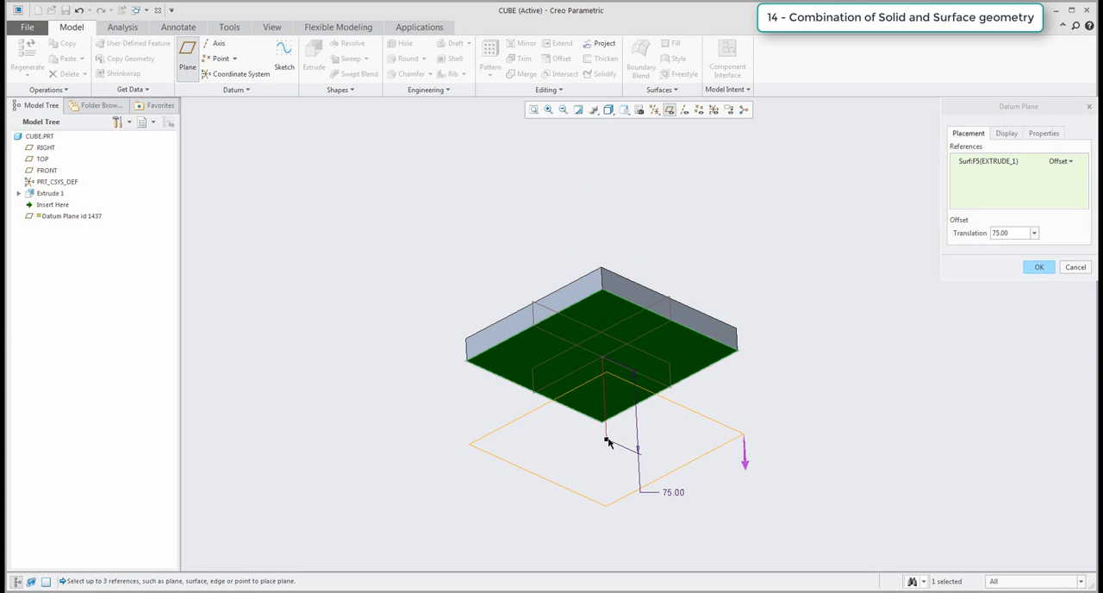
pyautogui.moveTo(605, 440); pyautogui.dragTo(596, 243)
pyautogui.doubleClick(667, 220)
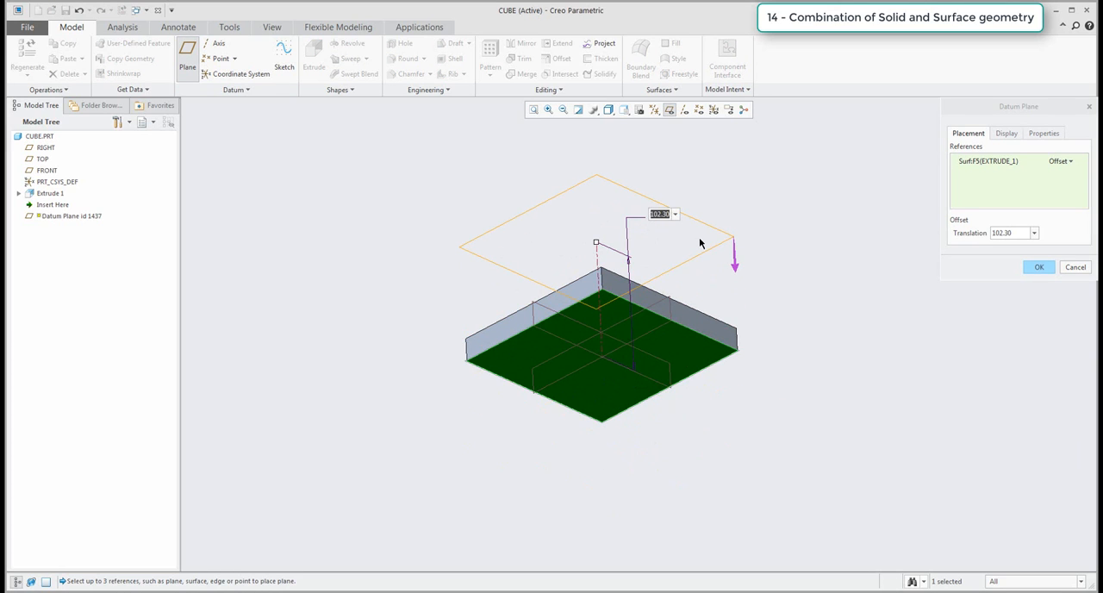
pyautogui.write('75')
pyautogui.press('Return')
pyautogui.moveTo(702, 239); pyautogui.dragTo(698, 330, button='middle')
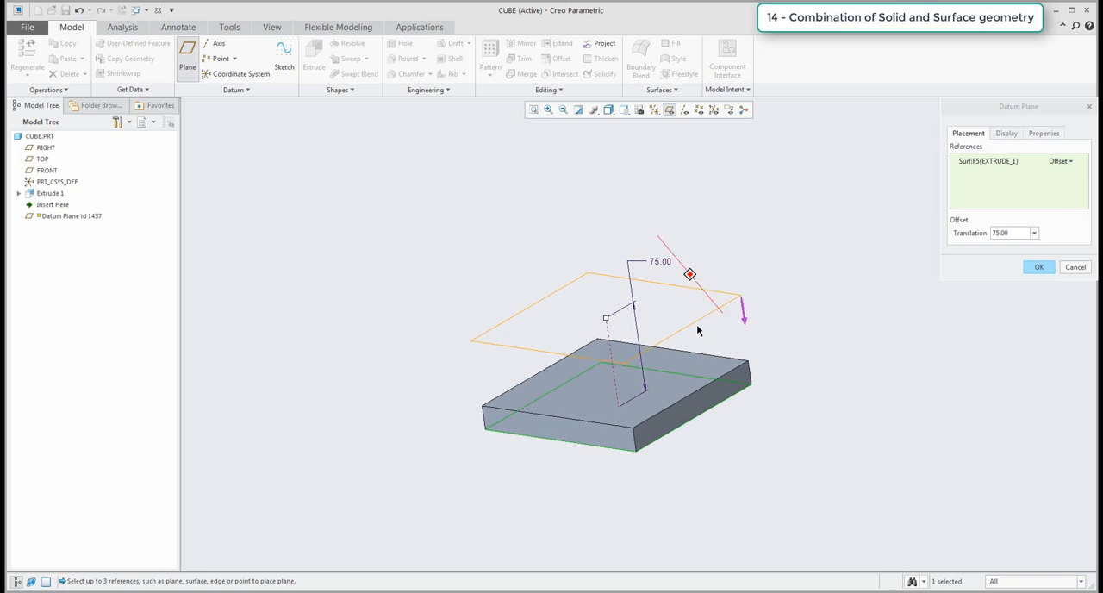
pyautogui.click(1040, 268)
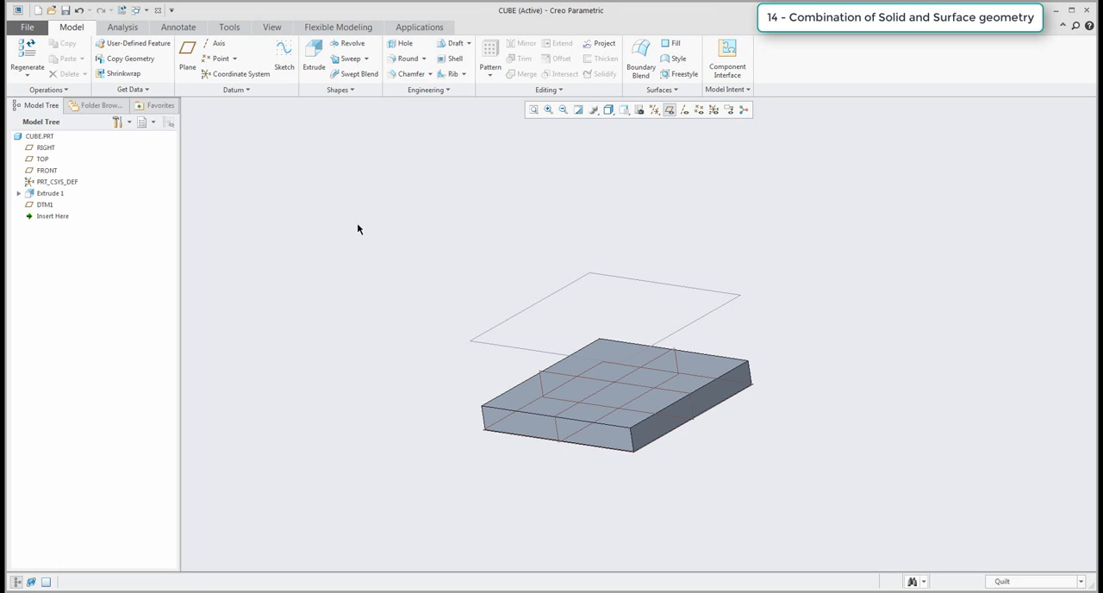
# Delete the datum plane DTM1 that is offset from the slab's underside.
pyautogui.click(41, 205)
pyautogui.press('Delete')
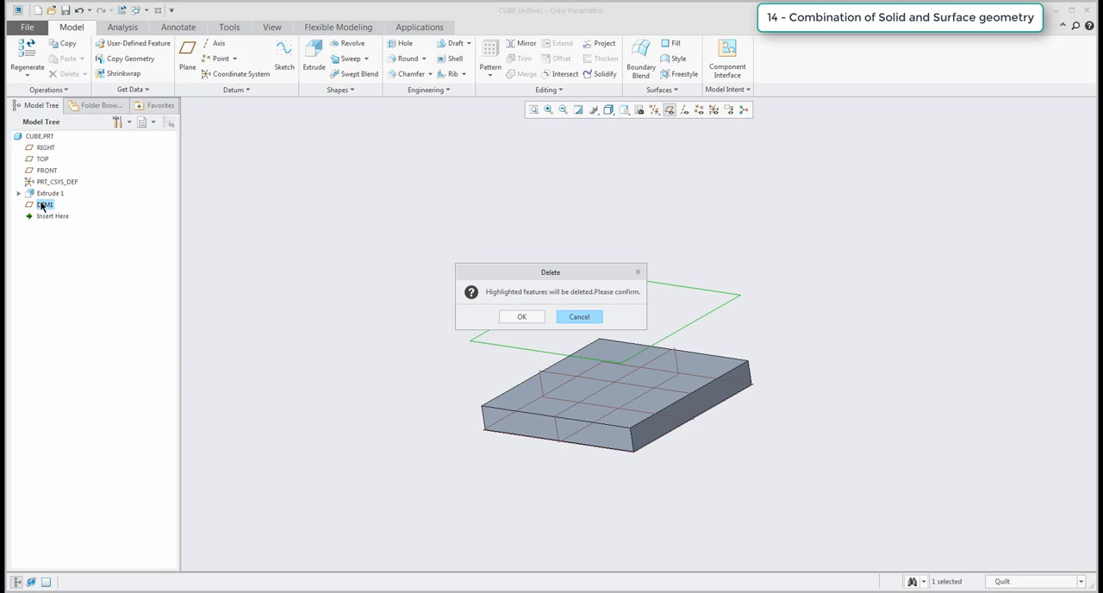
pyautogui.click(523, 316)
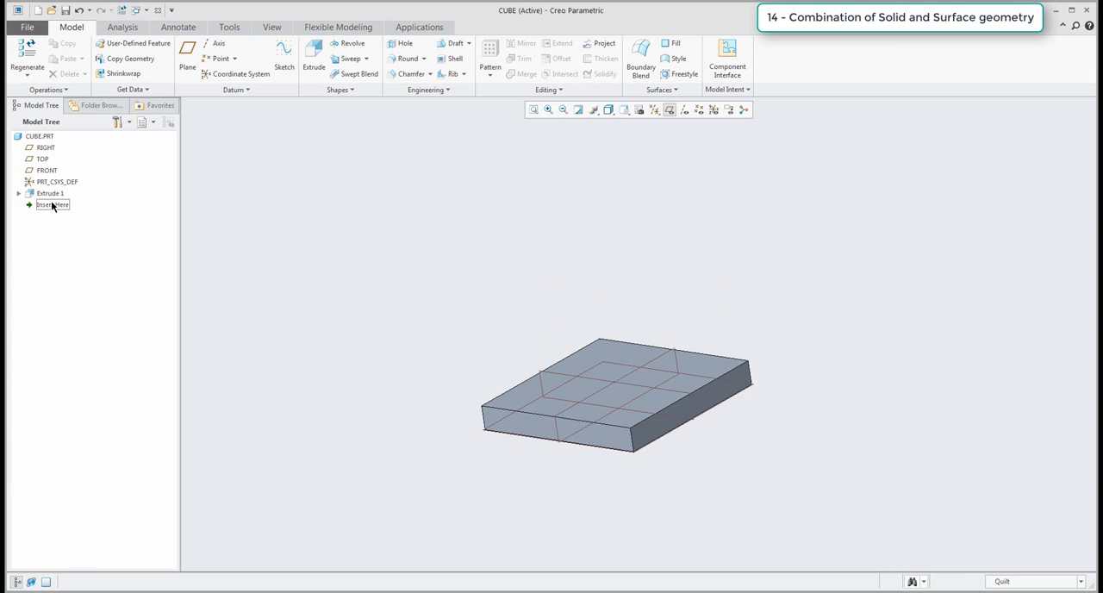
# Insert a datum plane offset 75 mm above the TOP plane, ahead of the extrusion in the feature order, and restore the extrusion.
pyautogui.moveTo(51, 202); pyautogui.dragTo(51, 187)
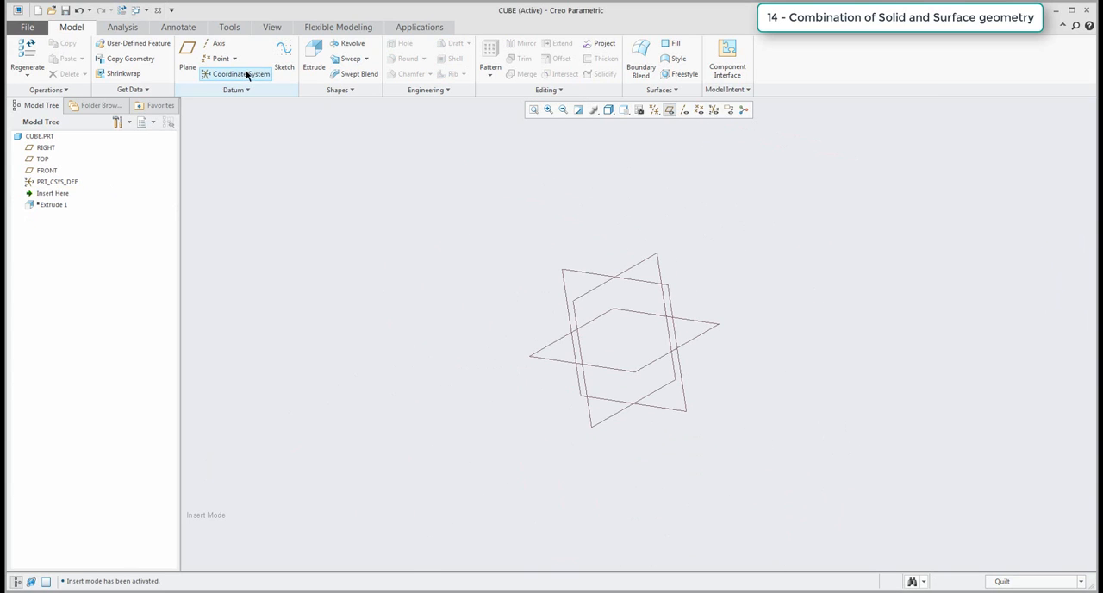
pyautogui.click(187, 57)
pyautogui.click(711, 330)
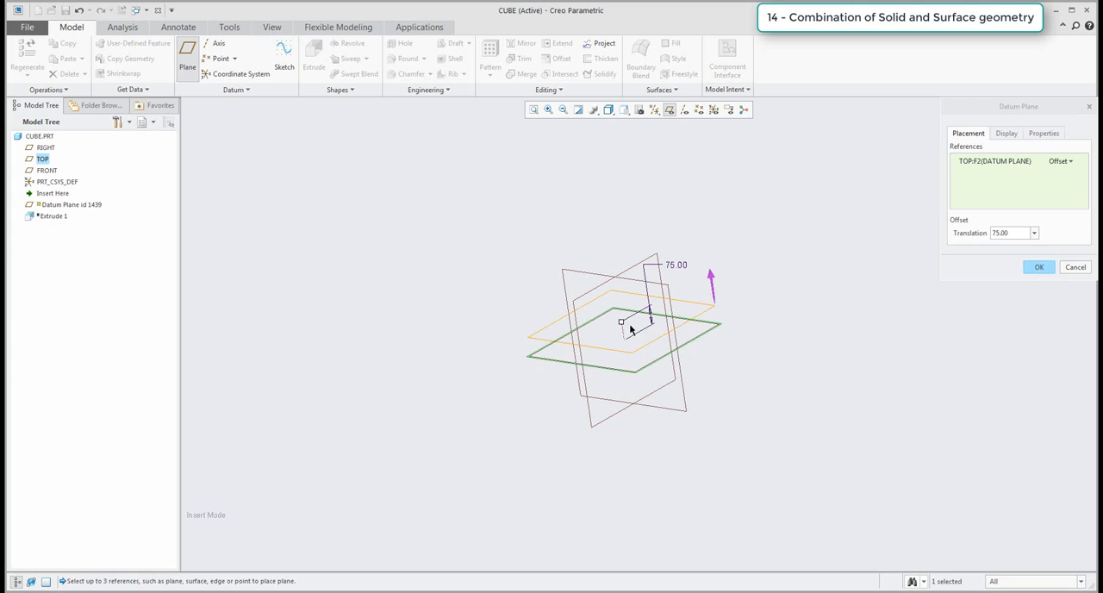
pyautogui.middleClick(819, 306)
pyautogui.moveTo(53, 204); pyautogui.dragTo(49, 222)
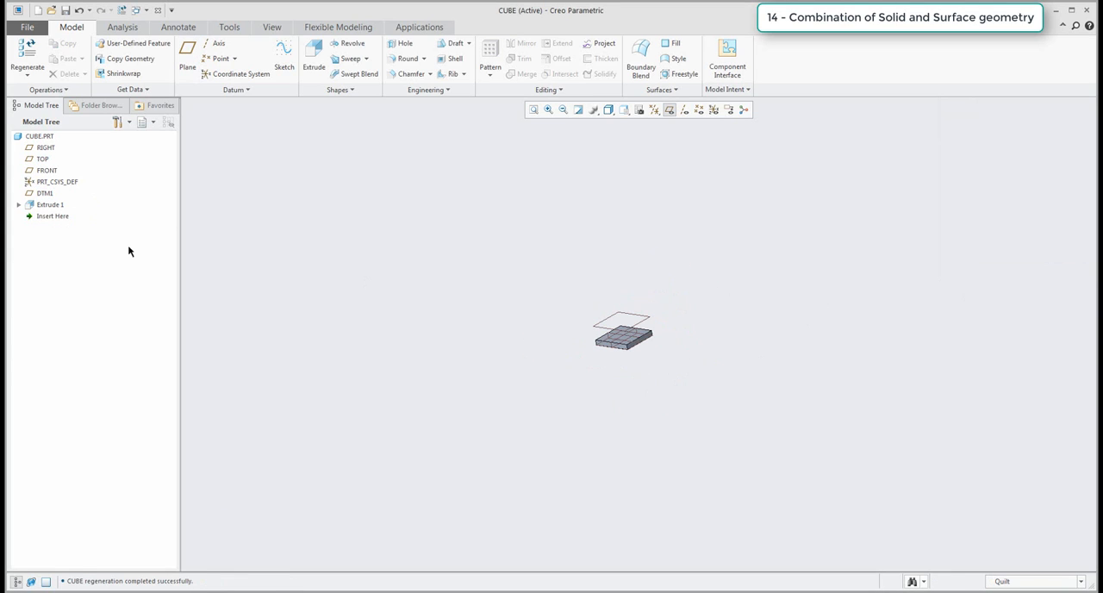
# Mirror the extruded slab about the datum plane DTM1 to create a matching slab above it.
pyautogui.click(49, 205)
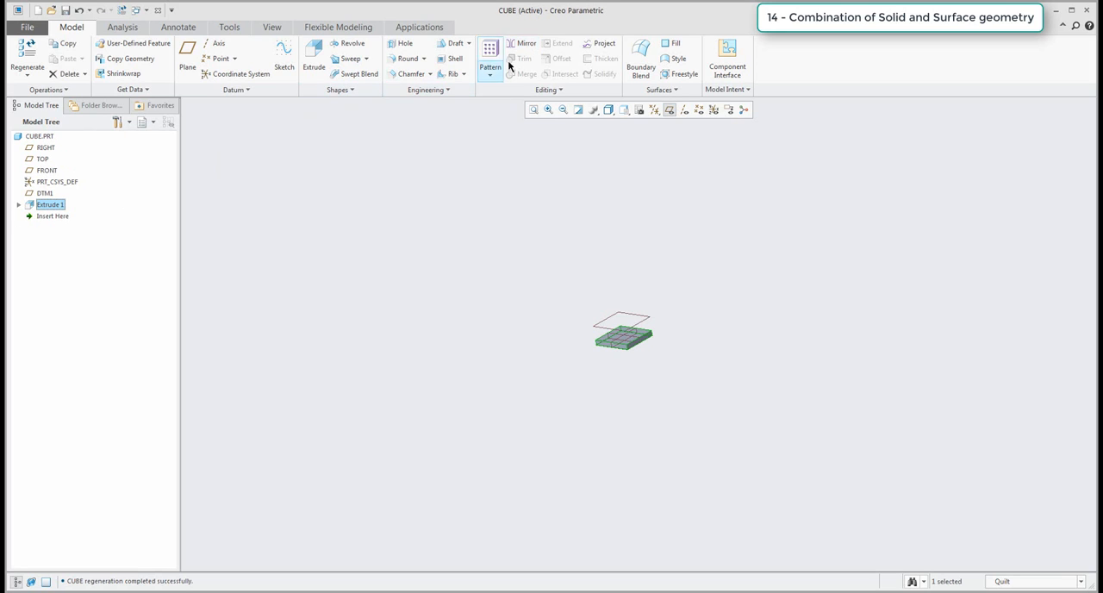
pyautogui.click(523, 45)
pyautogui.click(45, 194)
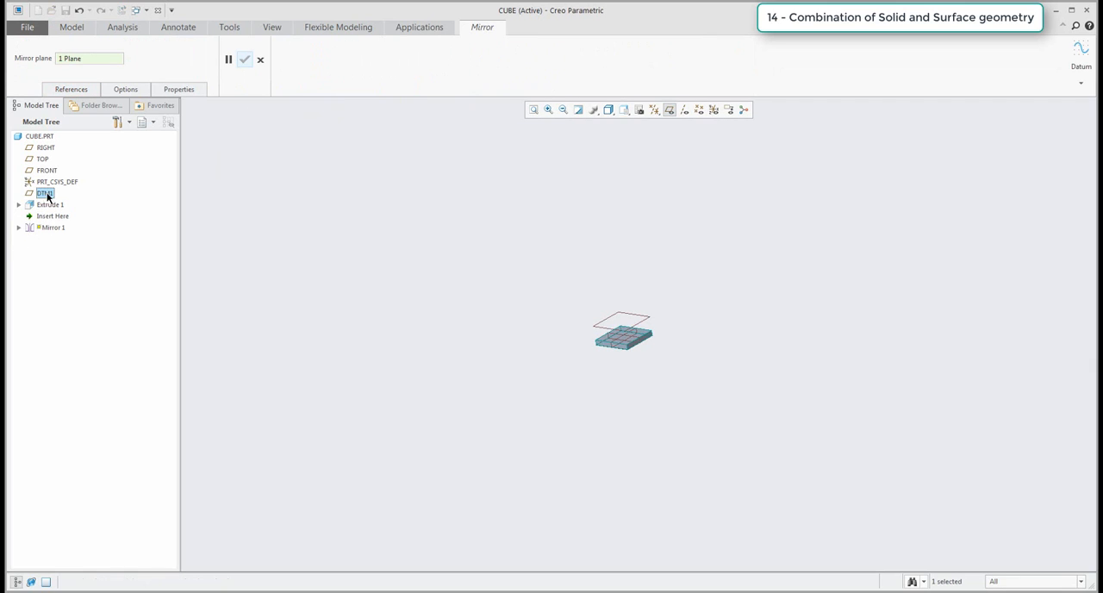
pyautogui.middleClick(478, 300)
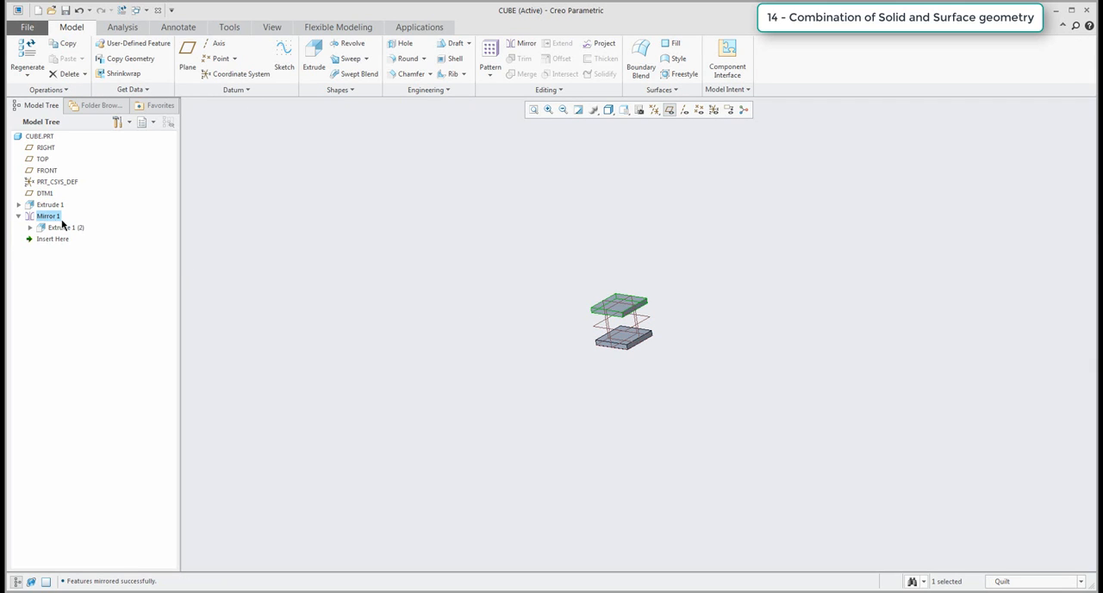
pyautogui.click(603, 314)
# Measure the distance between the upper slab's top face and the lower slab's underside.
pyautogui.scroll(-4, 603, 311)
pyautogui.moveTo(650, 338); pyautogui.dragTo(649, 339, button='middle')
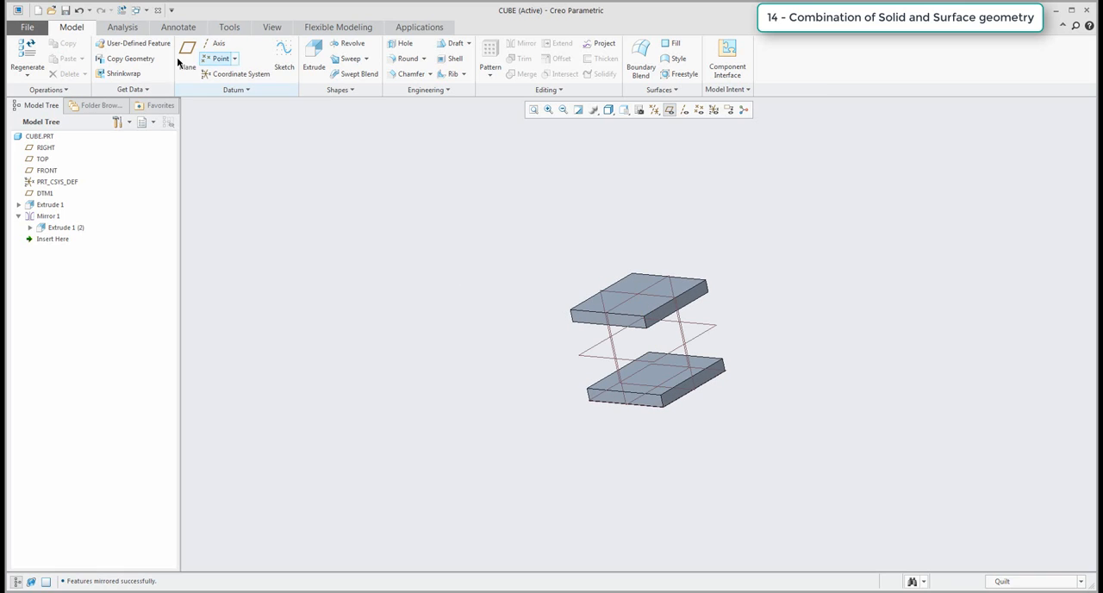
pyautogui.click(123, 27)
pyautogui.click(337, 61)
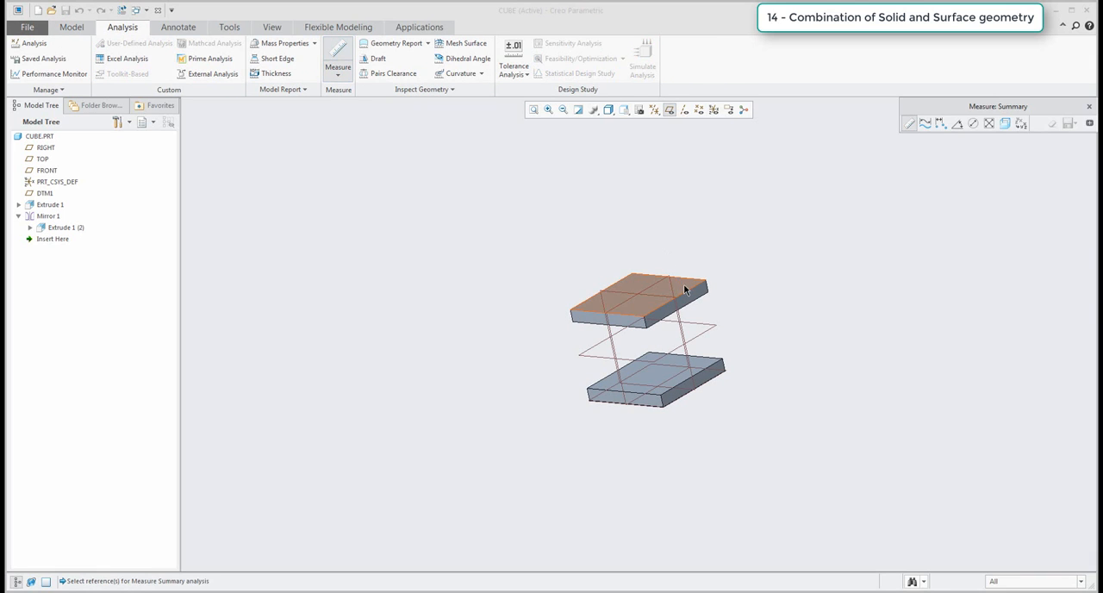
pyautogui.click(684, 284)
pyautogui.moveTo(683, 283); pyautogui.dragTo(697, 327, button='middle')
pyautogui.keyDown('ctrl'); pyautogui.click(677, 360); pyautogui.keyUp('ctrl')
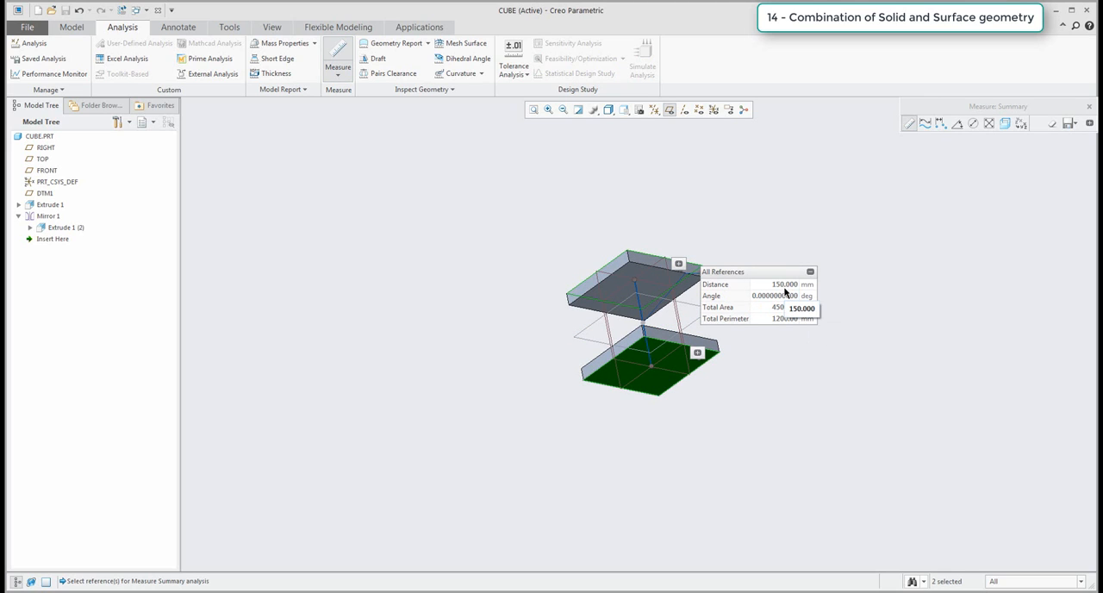
pyautogui.click(1089, 106)
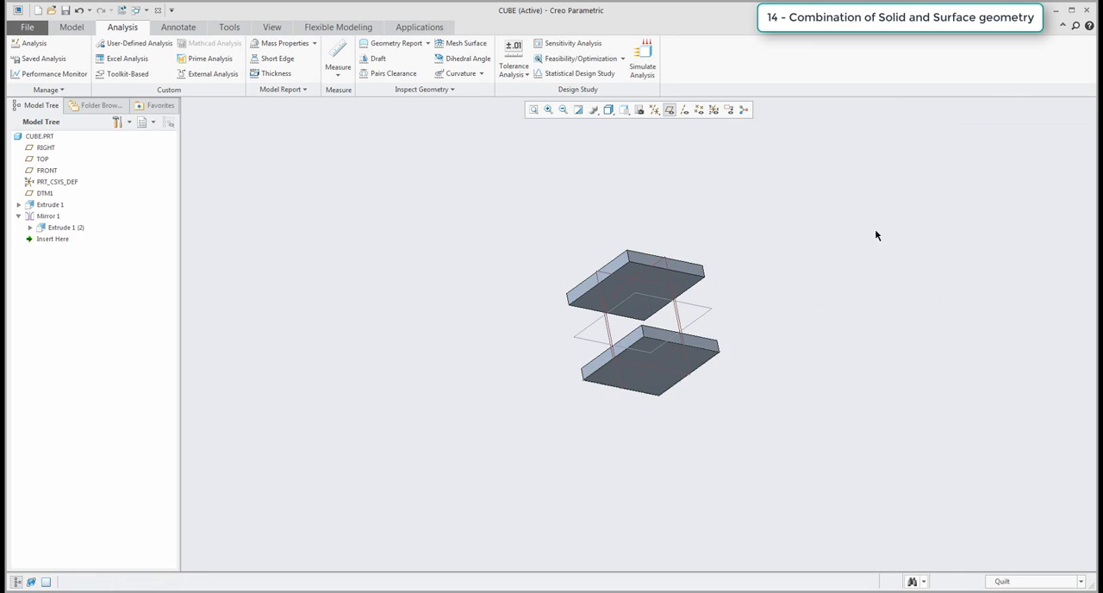
# Hide the datum planes so only the two slabs are displayed.
pyautogui.moveTo(756, 267); pyautogui.dragTo(704, 233, button='middle')
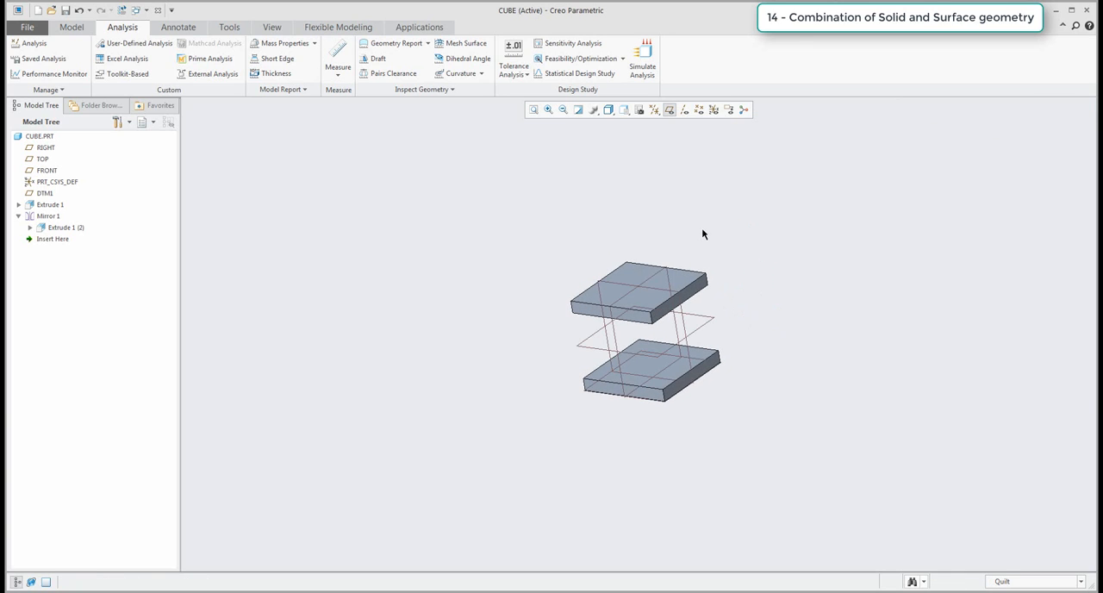
pyautogui.click(670, 109)
pyautogui.keyDown('shift'); pyautogui.moveTo(658, 281); pyautogui.dragTo(594, 252, button='middle'); pyautogui.keyUp('shift')
pyautogui.moveTo(594, 252)
pyautogui.mouseDown(button='middle')
pyautogui.moveTo(576, 205)
pyautogui.moveTo(588, 250)
pyautogui.moveTo(573, 256)
pyautogui.mouseUp(button='middle')
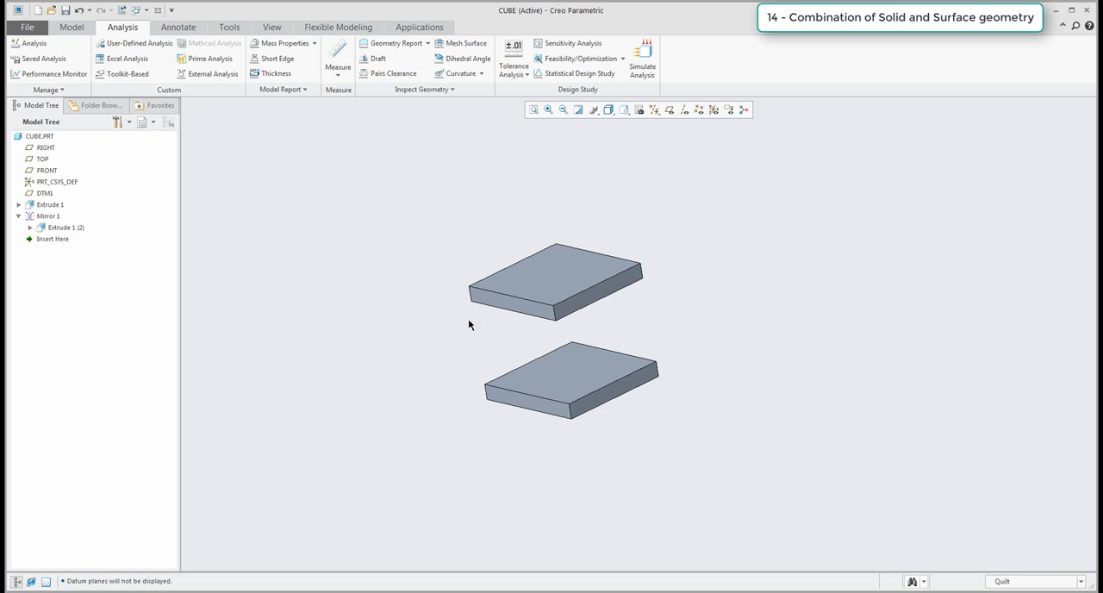
# Start a boundary blend with the edge loops of the upper slab's underside and the lower slab's top face as its two chains.
pyautogui.click(72, 27)
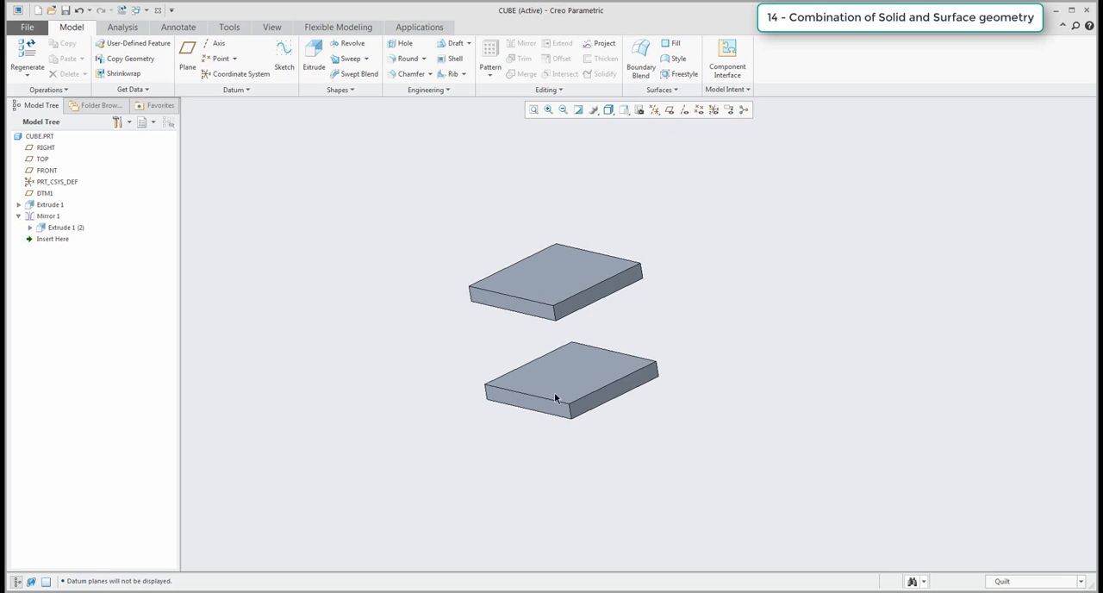
pyautogui.click(640, 60)
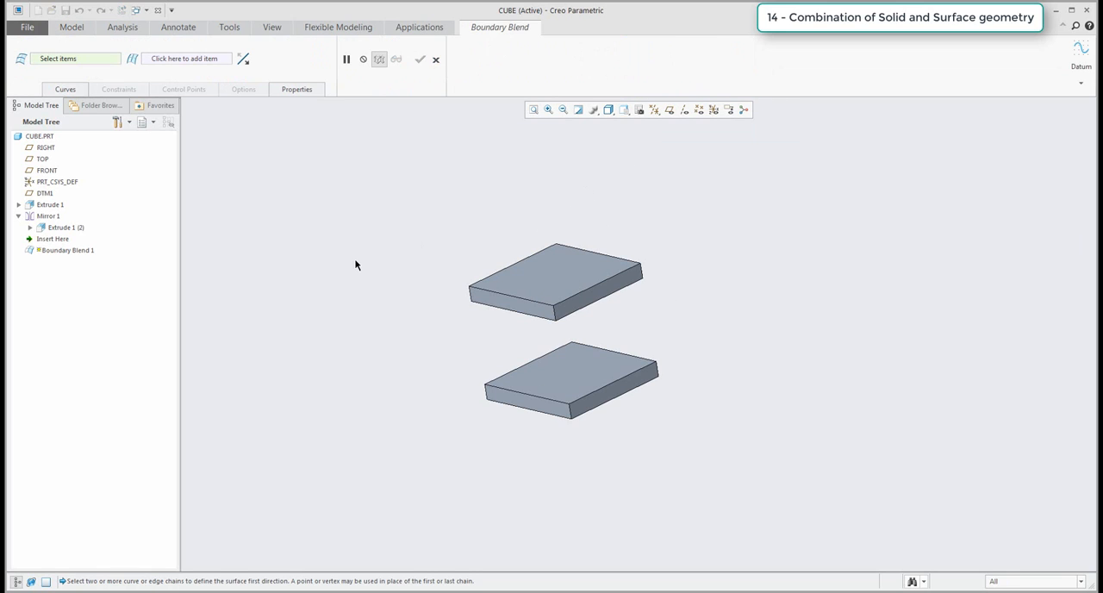
pyautogui.click(527, 319)
pyautogui.moveTo(536, 319); pyautogui.dragTo(523, 280, button='middle')
pyautogui.scroll(5, 536, 320)
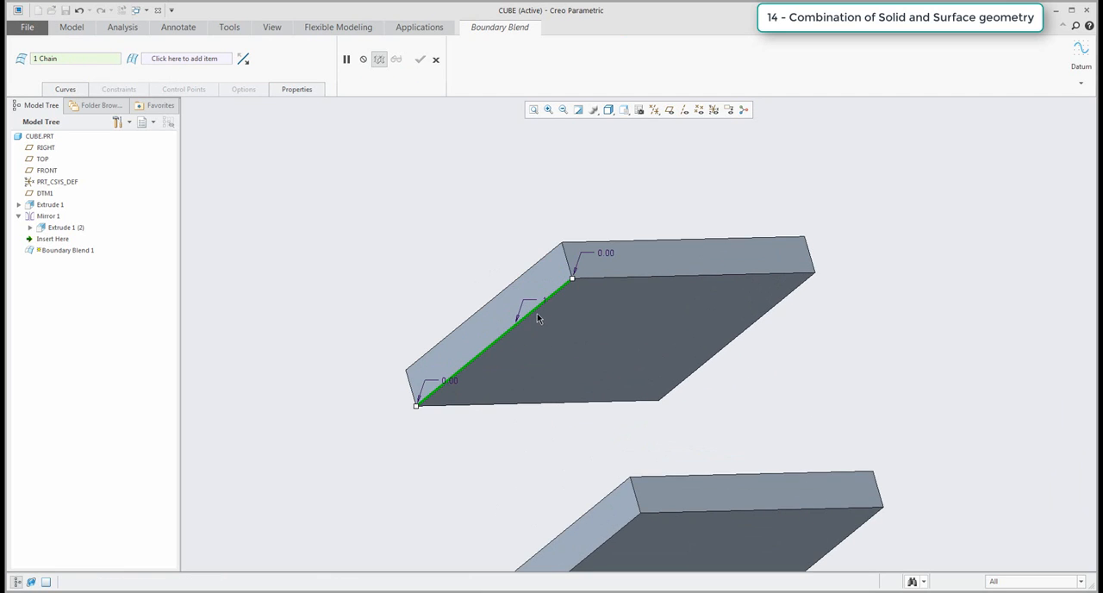
pyautogui.keyDown('shift'); pyautogui.click(618, 353); pyautogui.keyUp('shift')
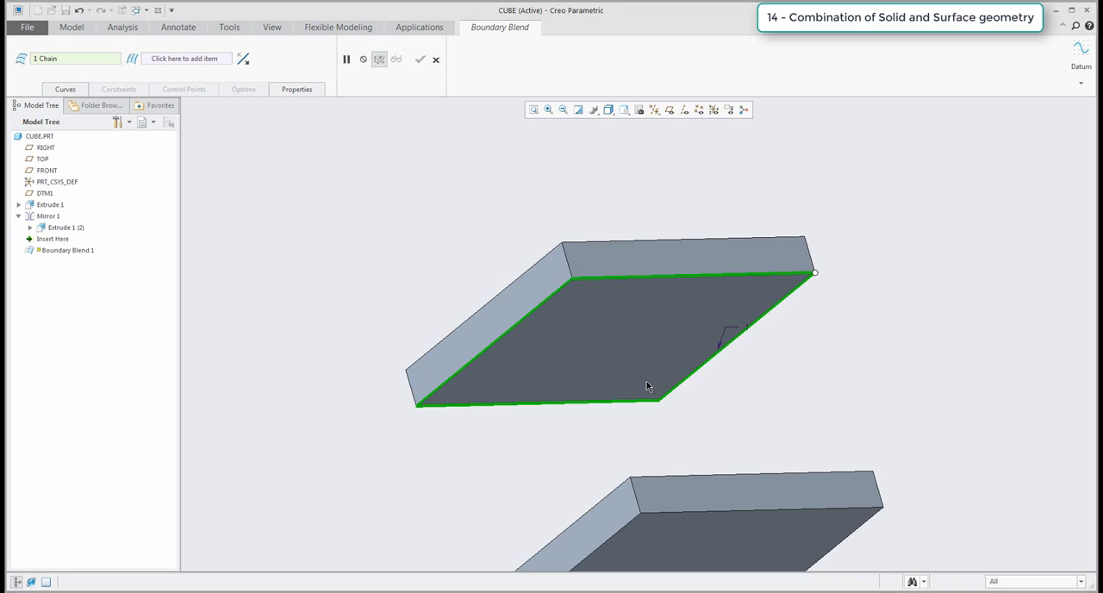
pyautogui.moveTo(648, 384)
pyautogui.mouseDown(button='middle')
pyautogui.moveTo(697, 419)
pyautogui.moveTo(699, 448)
pyautogui.mouseUp(button='middle')
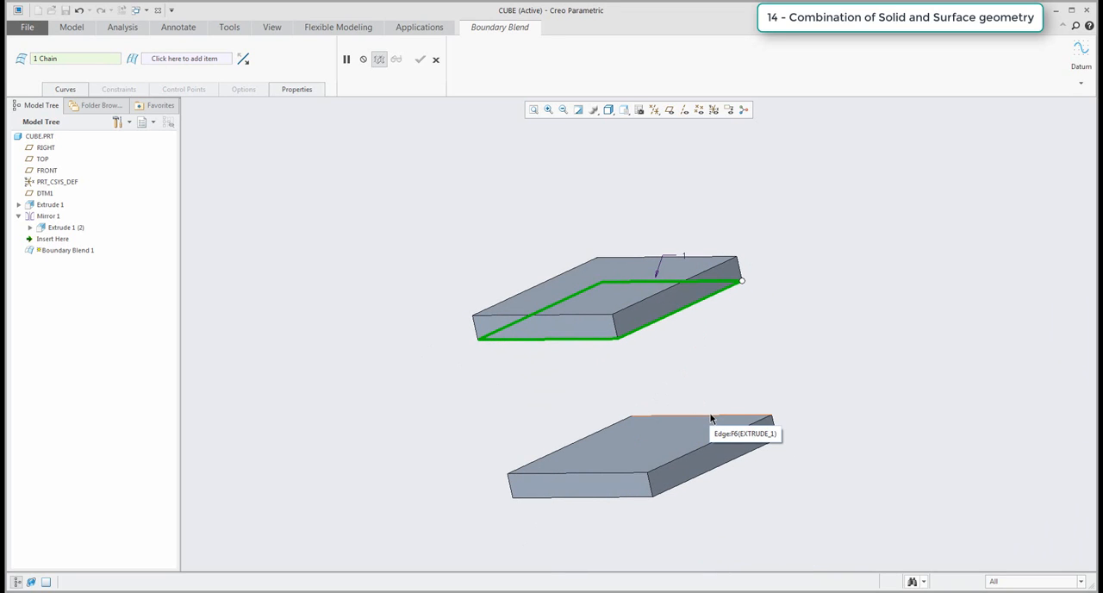
pyautogui.keyDown('ctrl'); pyautogui.click(711, 418); pyautogui.keyUp('ctrl')
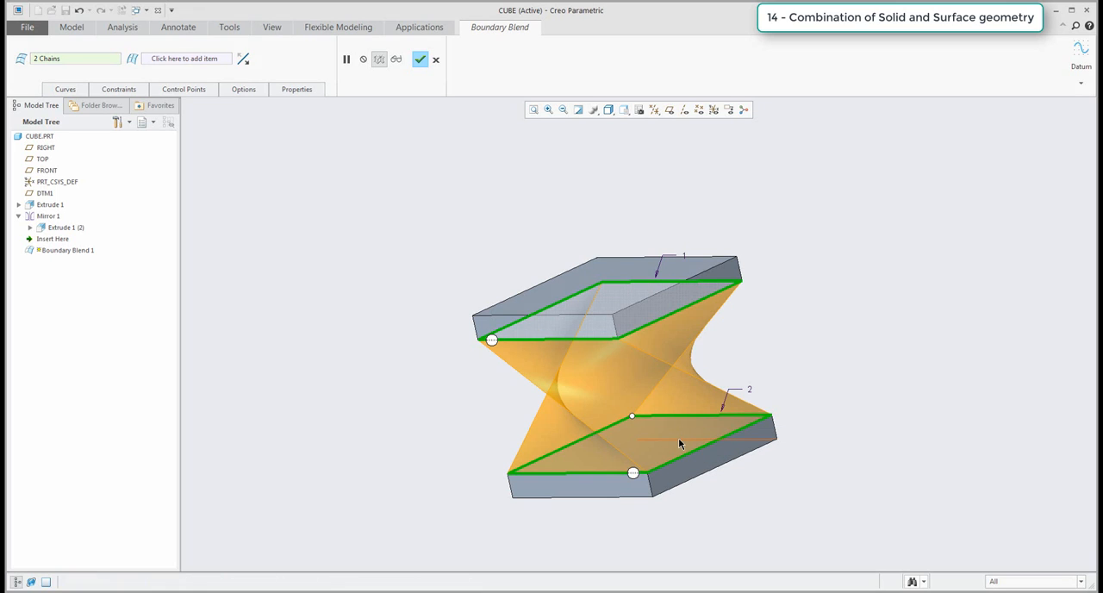
# Move the lower chain's start point to the corner matching the upper chain's so the blend runs untwisted, and complete the boundary blend.
pyautogui.moveTo(679, 437)
pyautogui.mouseDown(button='middle')
pyautogui.moveTo(594, 460)
pyautogui.moveTo(592, 482)
pyautogui.mouseUp(button='middle')
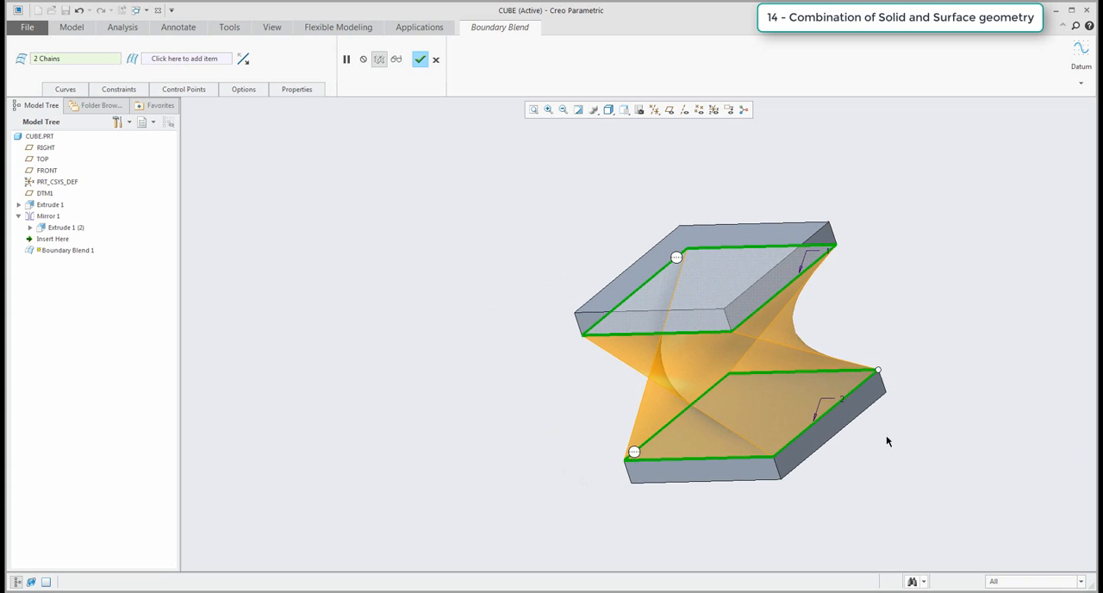
pyautogui.moveTo(878, 371); pyautogui.dragTo(763, 465)
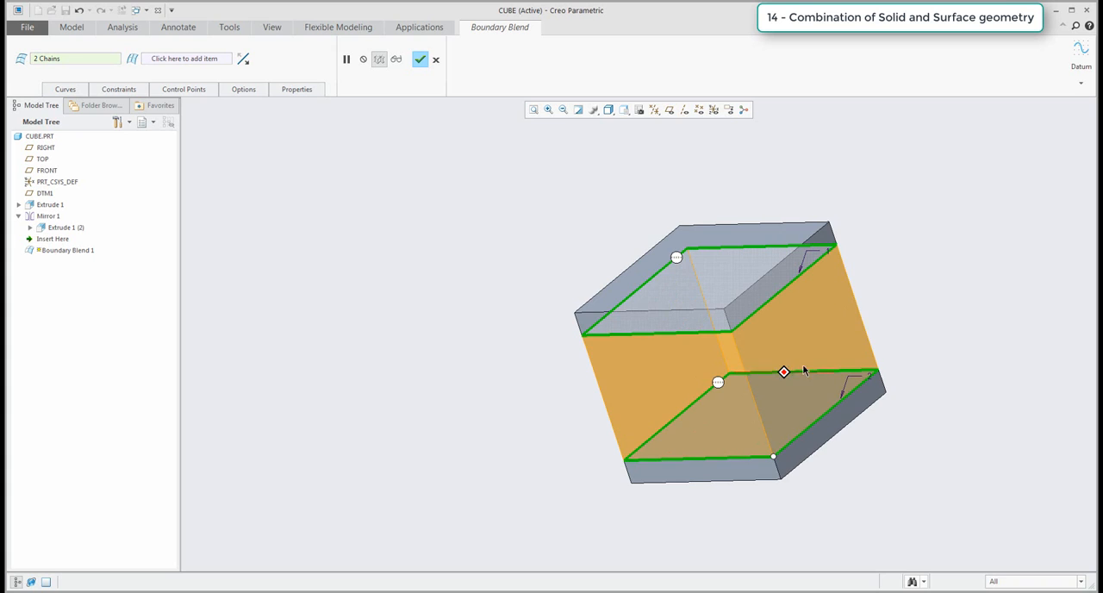
pyautogui.moveTo(786, 377); pyautogui.dragTo(773, 485, button='middle')
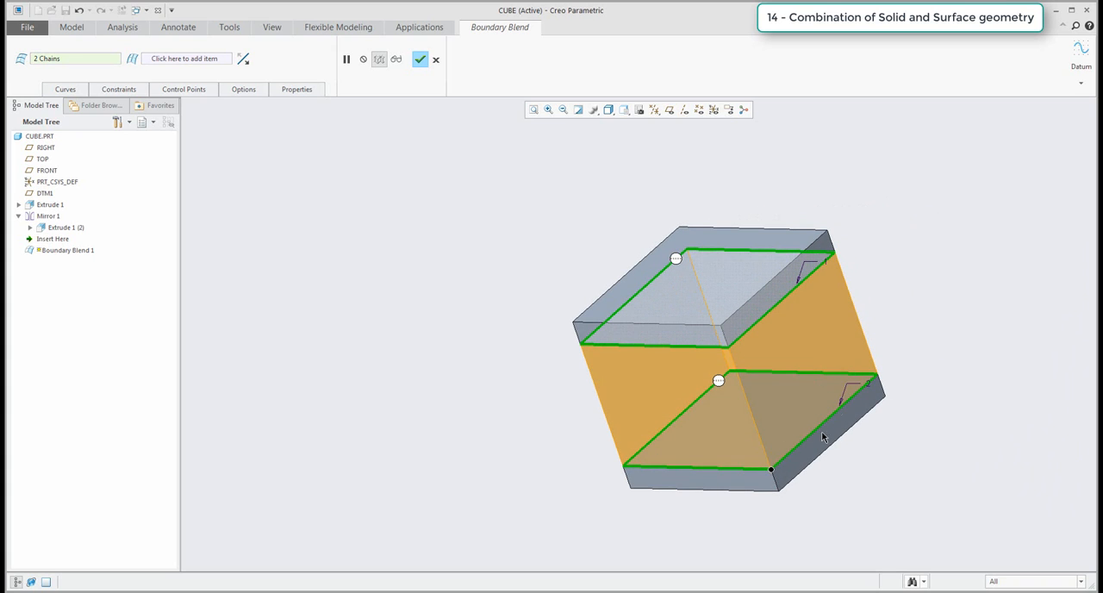
pyautogui.keyDown('shift'); pyautogui.moveTo(817, 395); pyautogui.dragTo(762, 372, button='middle'); pyautogui.keyUp('shift')
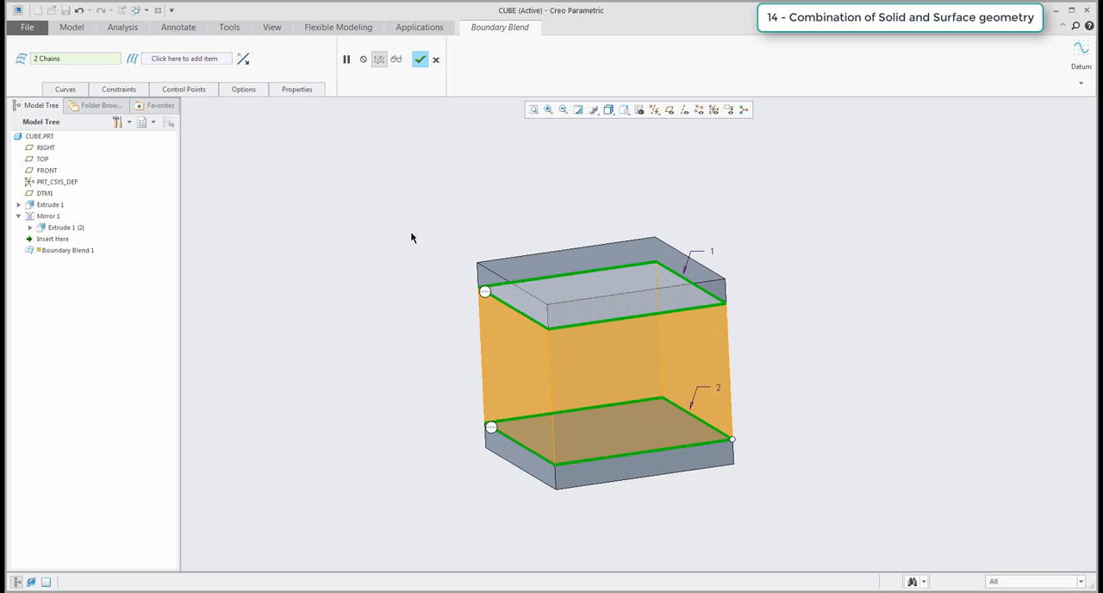
pyautogui.click(420, 59)
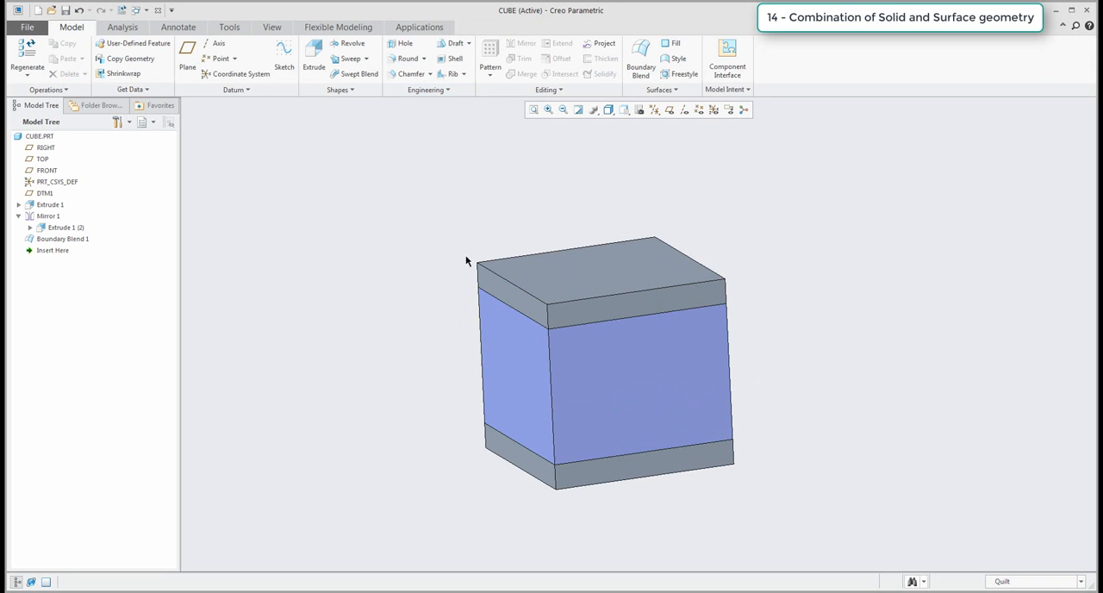
# Solidify the boundary blend quilt to fill the space between the two slabs with solid material.
pyautogui.moveTo(466, 261); pyautogui.dragTo(425, 284, button='middle')
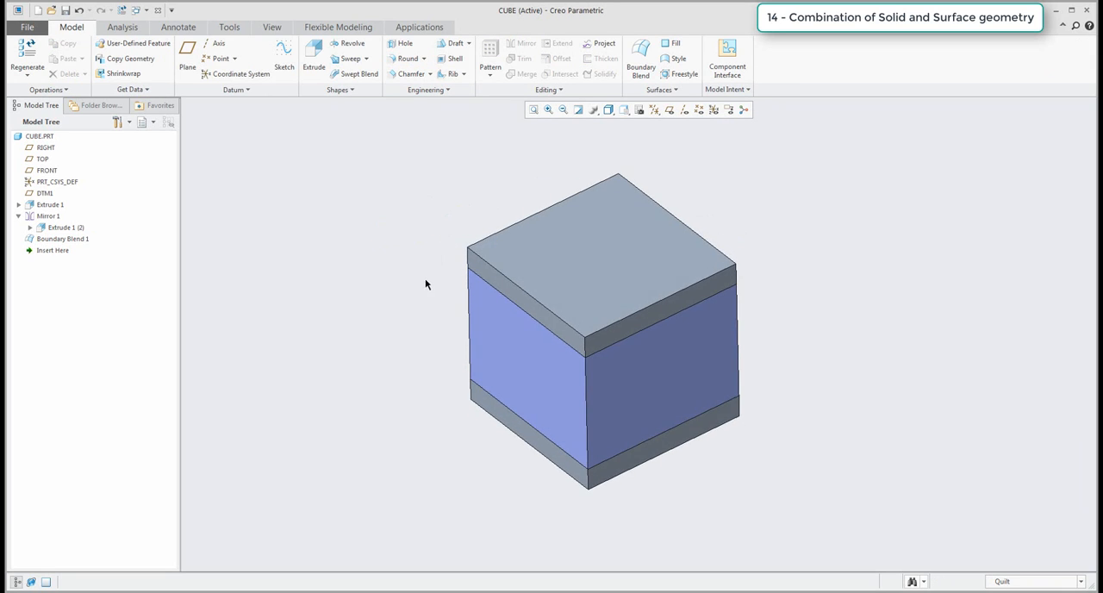
pyautogui.moveTo(495, 402); pyautogui.dragTo(382, 285, button='middle')
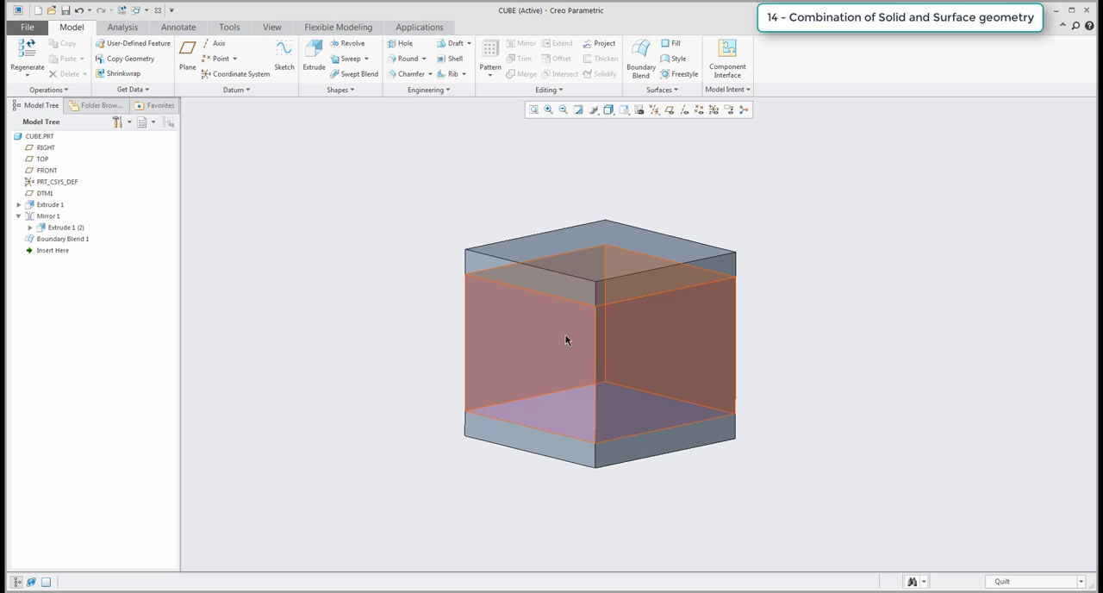
pyautogui.click(565, 361)
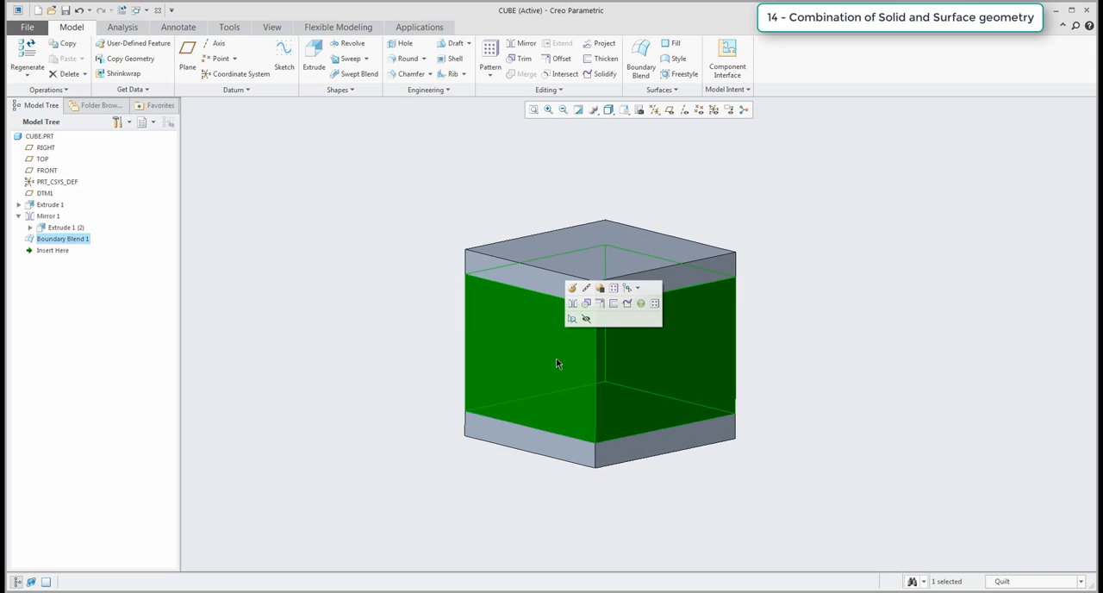
pyautogui.click(603, 74)
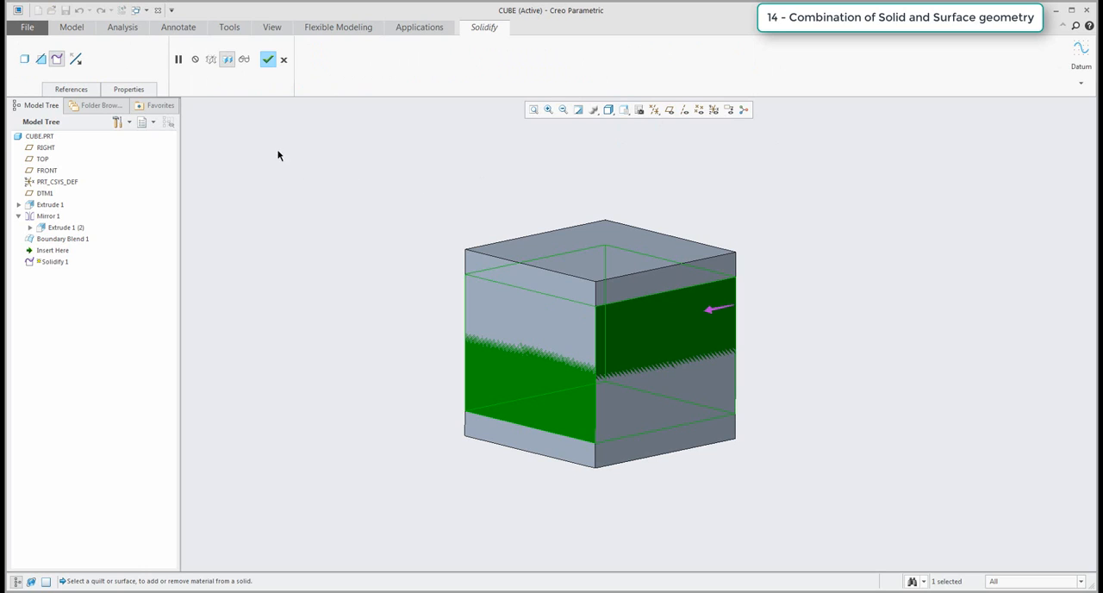
pyautogui.click(268, 59)
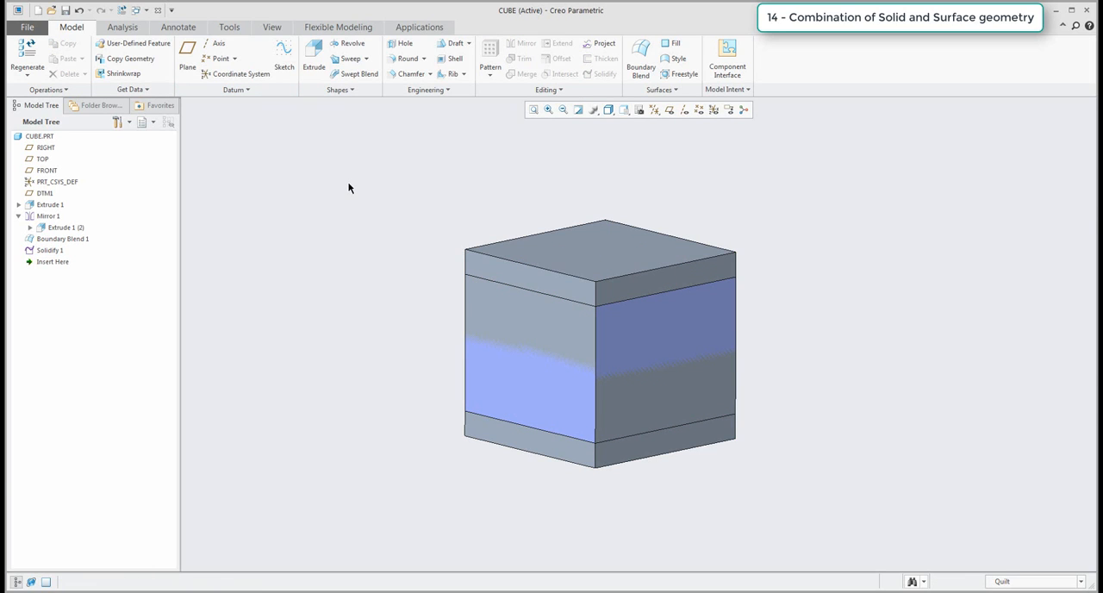
# Hide the Boundary Blend 1 surface so only the solid cube is displayed.
pyautogui.click(49, 251)
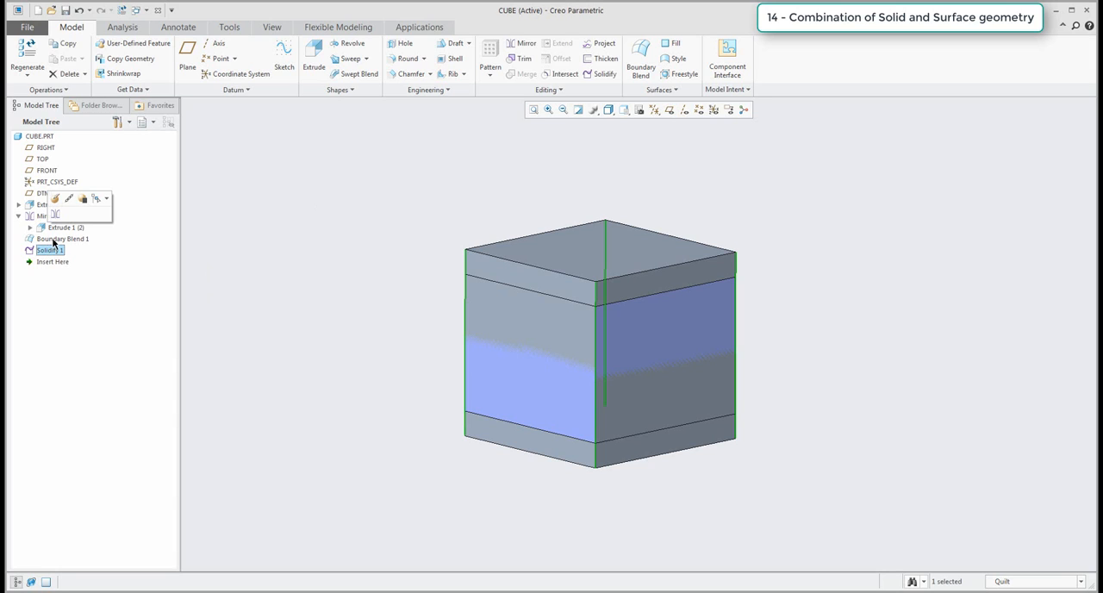
pyautogui.click(53, 239)
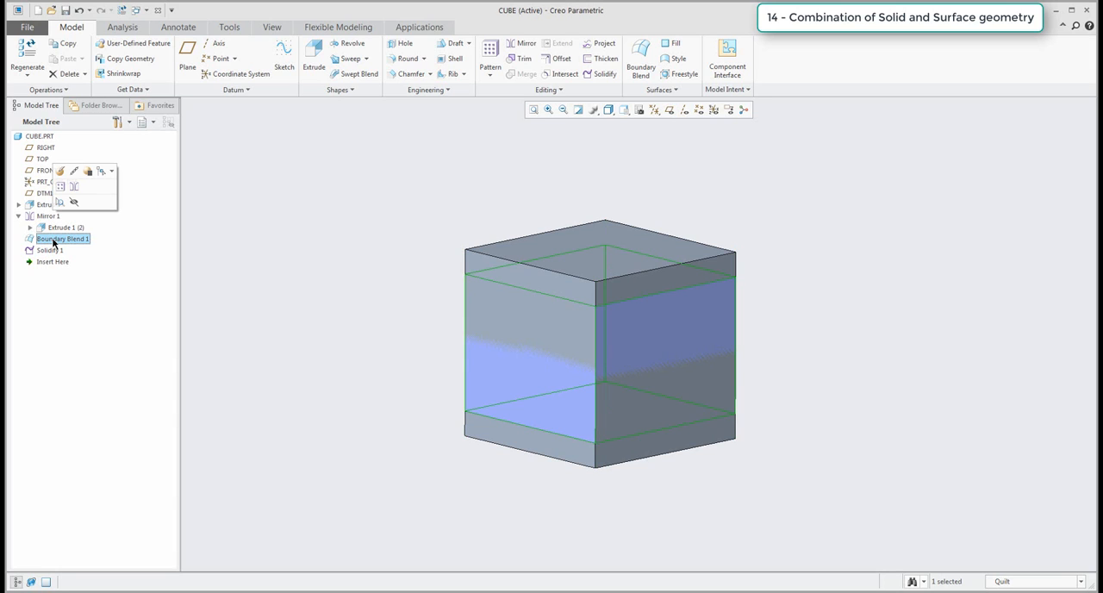
pyautogui.click(74, 202)
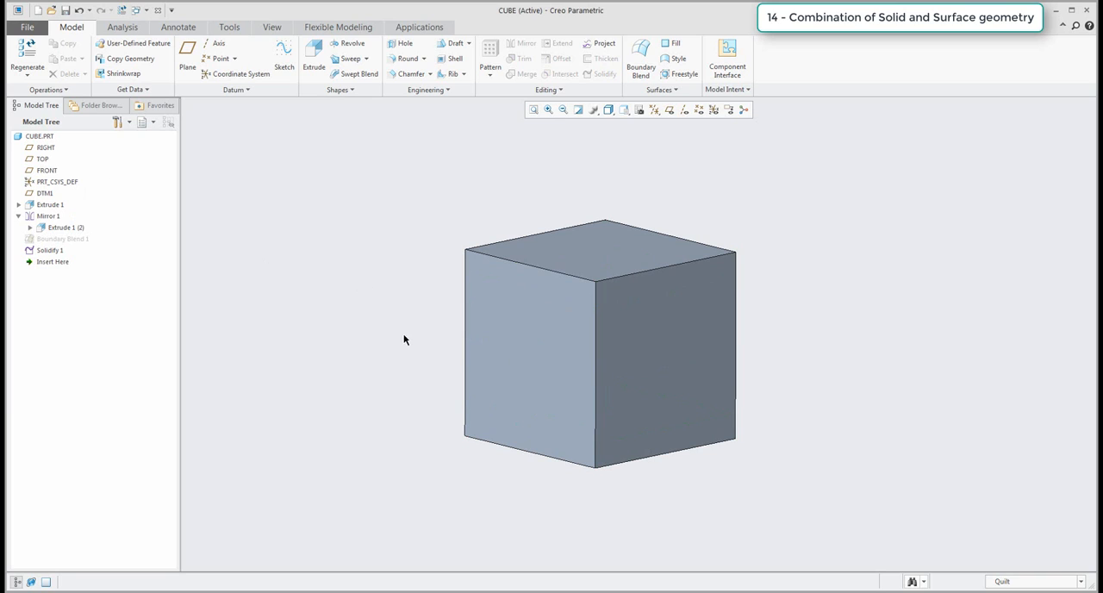
pyautogui.moveTo(406, 341)
pyautogui.mouseDown(button='middle')
pyautogui.moveTo(423, 332)
pyautogui.moveTo(411, 328)
pyautogui.moveTo(406, 347)
pyautogui.mouseUp(button='middle')
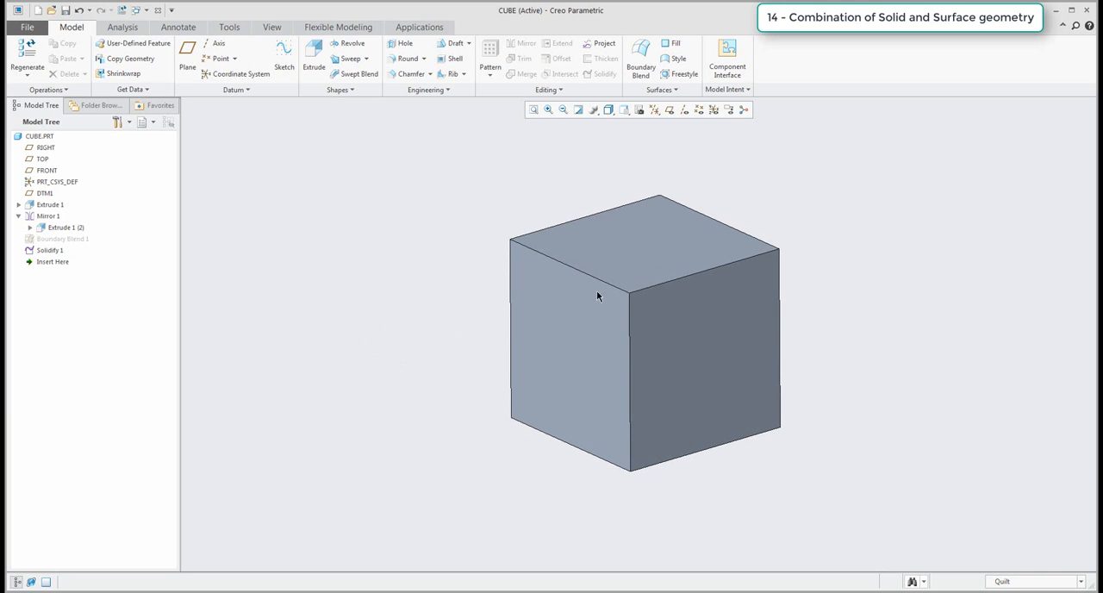
pyautogui.keyDown('shift'); pyautogui.moveTo(418, 331); pyautogui.dragTo(359, 344, button='middle'); pyautogui.keyUp('shift')
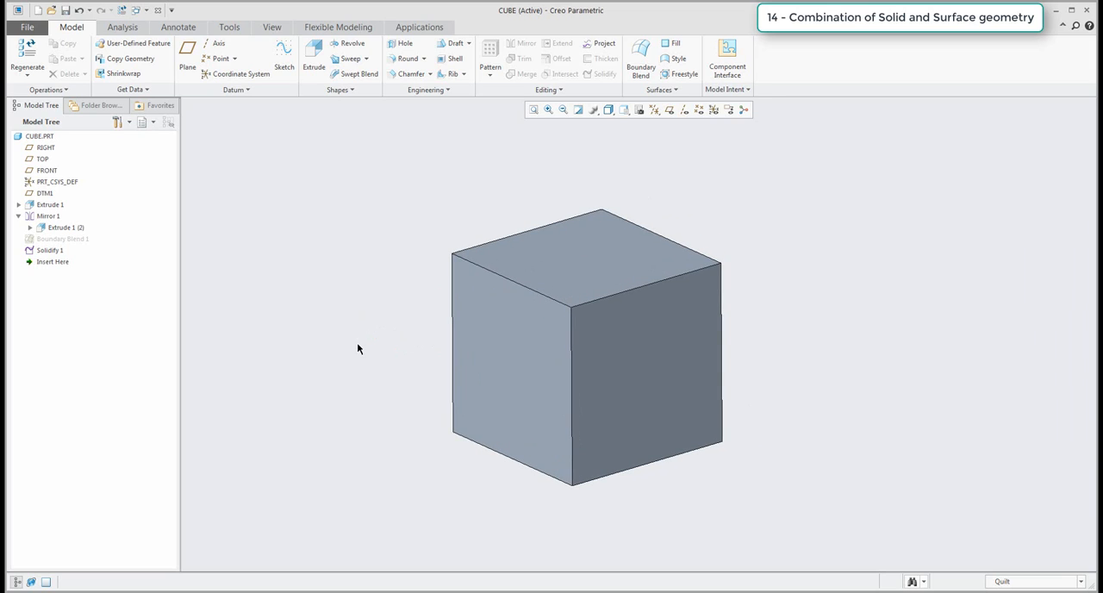
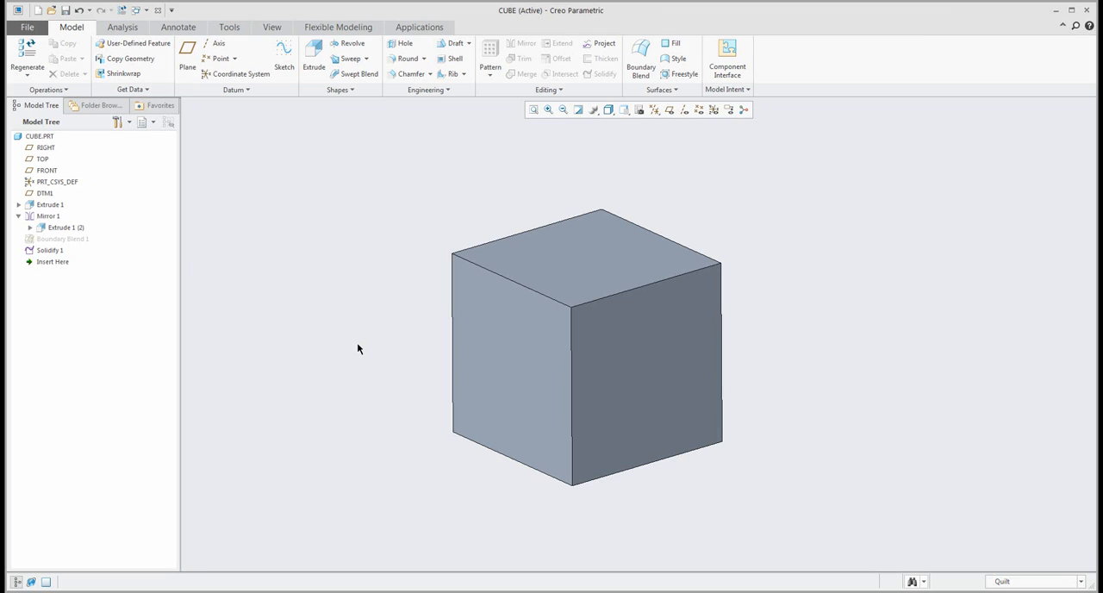
# Delete the Mirror 1, Boundary Blend 1 and Solidify 1 features so only the lower slab is left.
pyautogui.click(49, 218)
pyautogui.keyDown('shift'); pyautogui.click(50, 250); pyautogui.keyUp('shift')
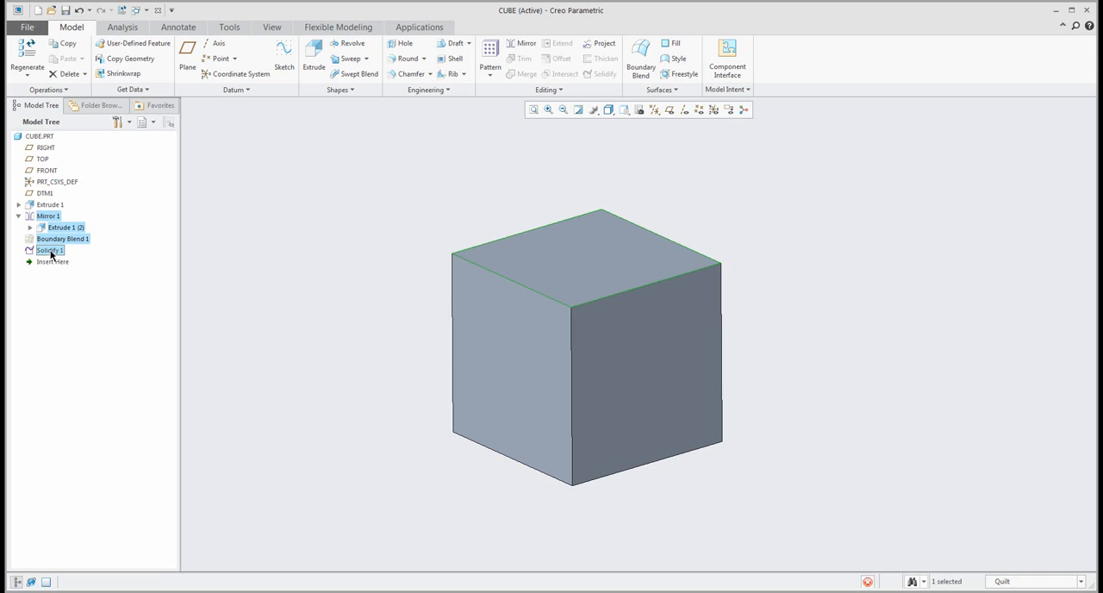
pyautogui.press('Delete')
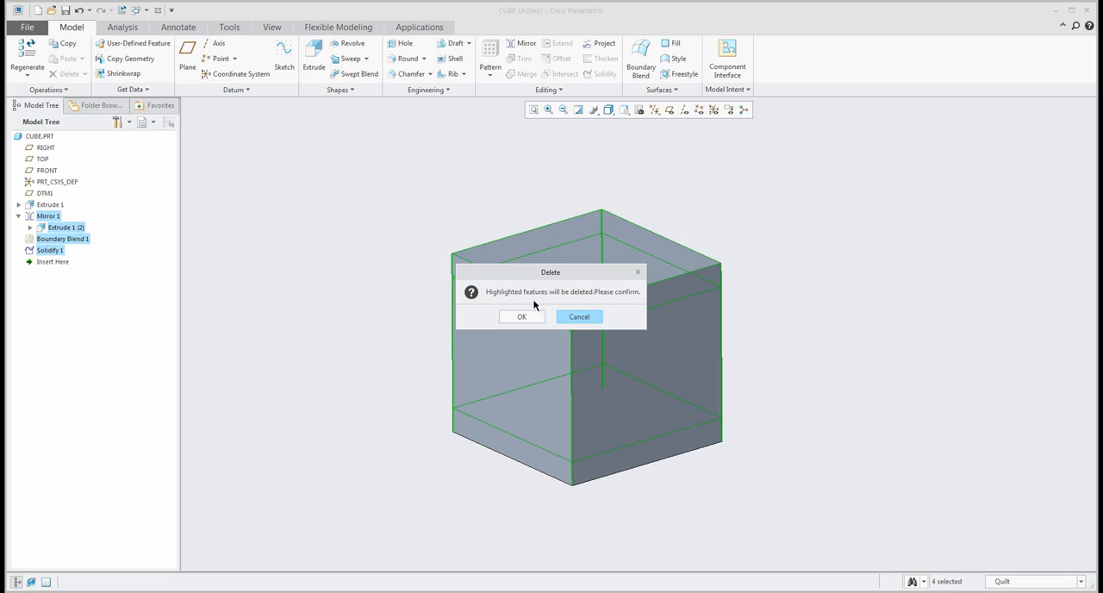
pyautogui.click(520, 317)
pyautogui.moveTo(554, 359)
pyautogui.keyDown('shift'); pyautogui.mouseDown(button='middle')
pyautogui.moveTo(540, 310)
pyautogui.moveTo(557, 313)
pyautogui.mouseUp(button='middle'); pyautogui.keyUp('shift')
# Delete the remaining datum plane DTM1 and the Extrude 1 slab to clear the part.
pyautogui.click(43, 193)
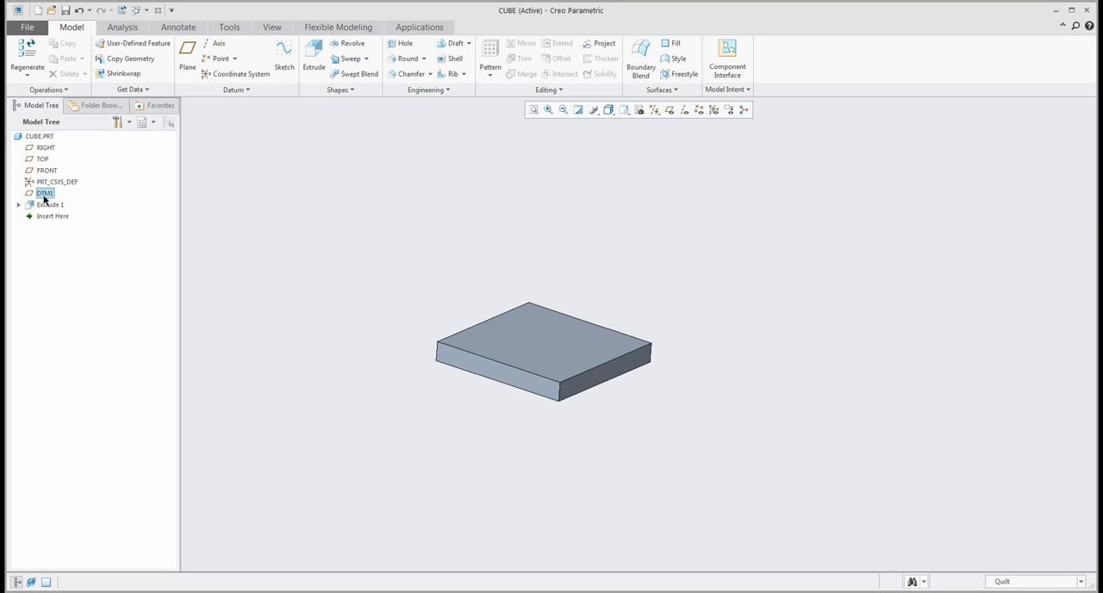
pyautogui.keyDown('ctrl'); pyautogui.click(49, 205); pyautogui.keyUp('ctrl')
pyautogui.press('Delete')
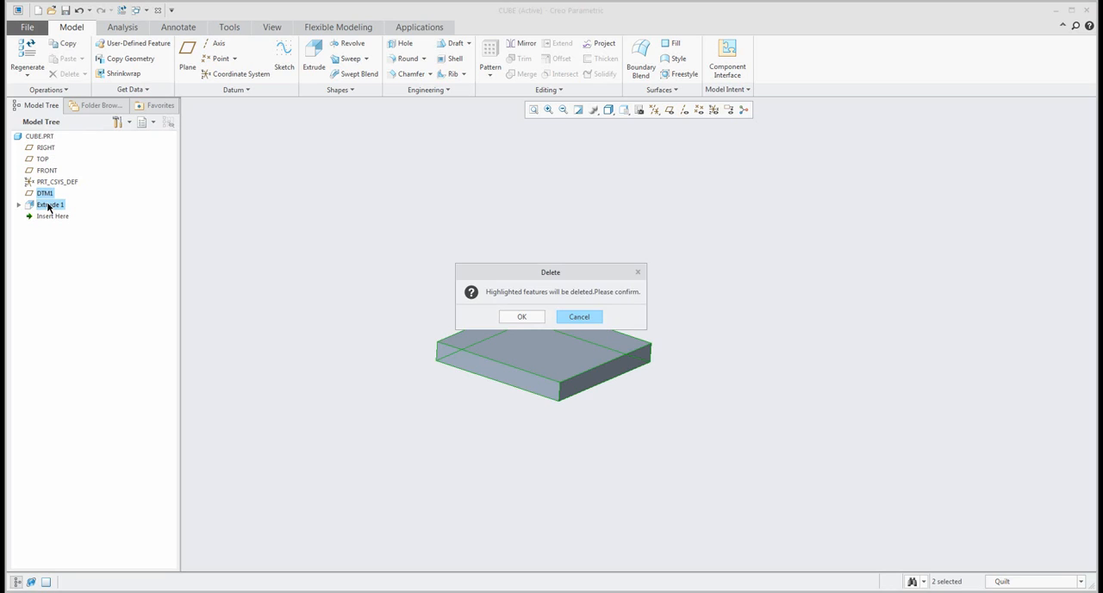
pyautogui.click(525, 317)
# Display the datum planes and sketch an L-shaped extrude profile on FRONT from the origin, about 182 mm high and 163 mm wide.
pyautogui.click(670, 111)
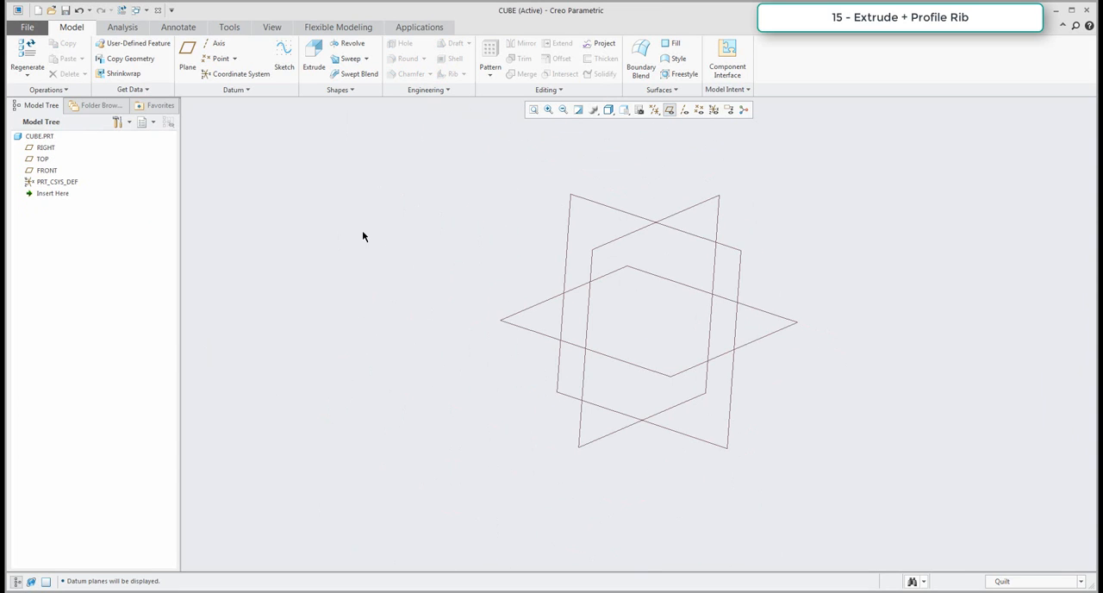
pyautogui.click(312, 53)
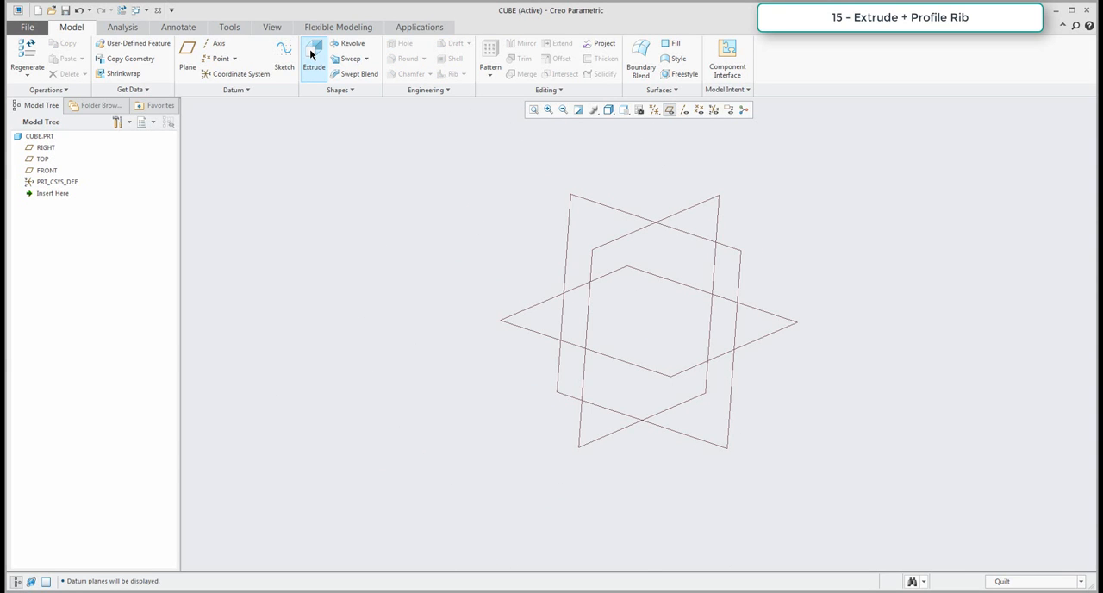
pyautogui.click(640, 217)
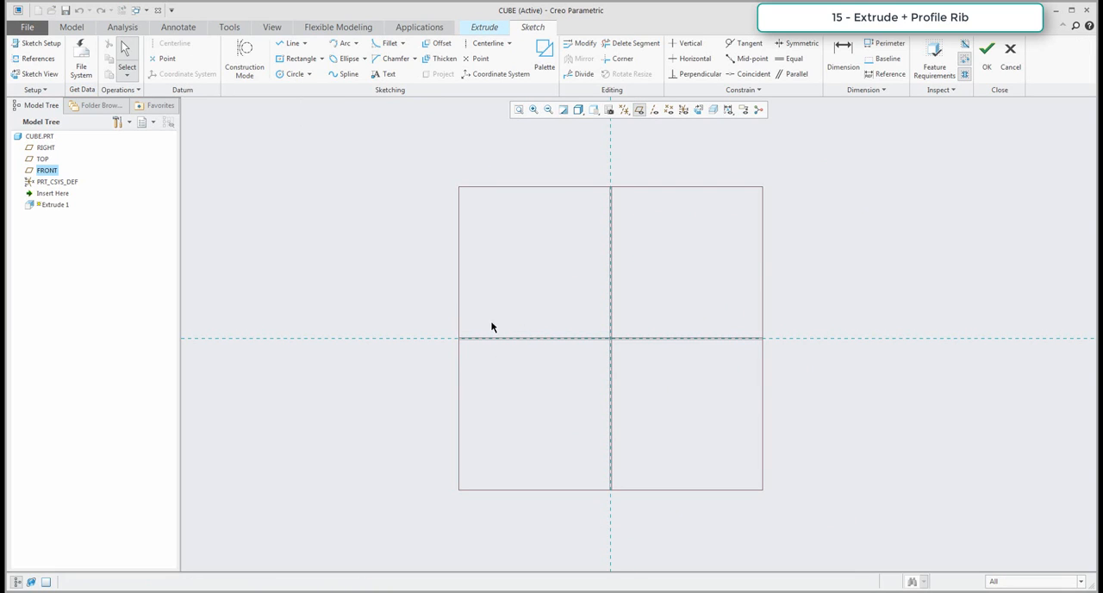
pyautogui.click(323, 63)
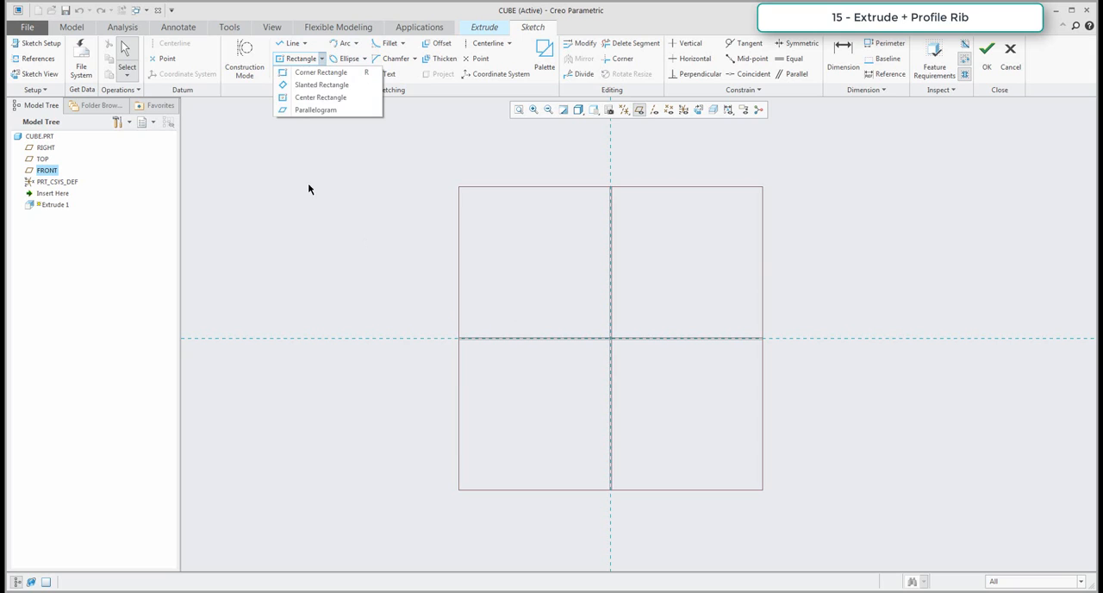
pyautogui.click(302, 72)
pyautogui.click(292, 43)
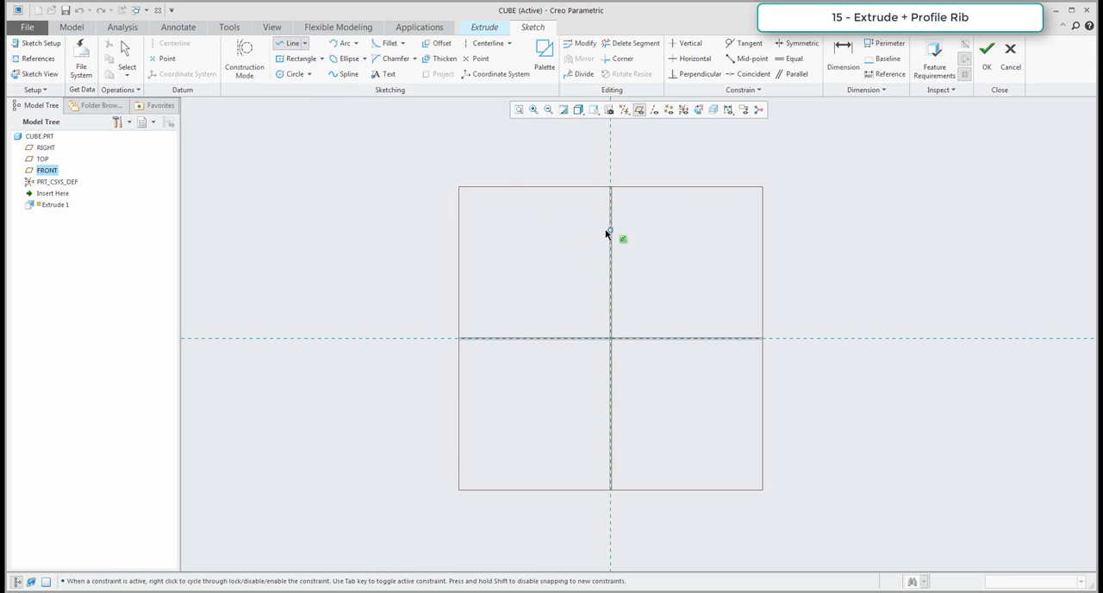
pyautogui.click(611, 229)
pyautogui.click(611, 338)
pyautogui.click(708, 338)
pyautogui.middleClick(707, 337)
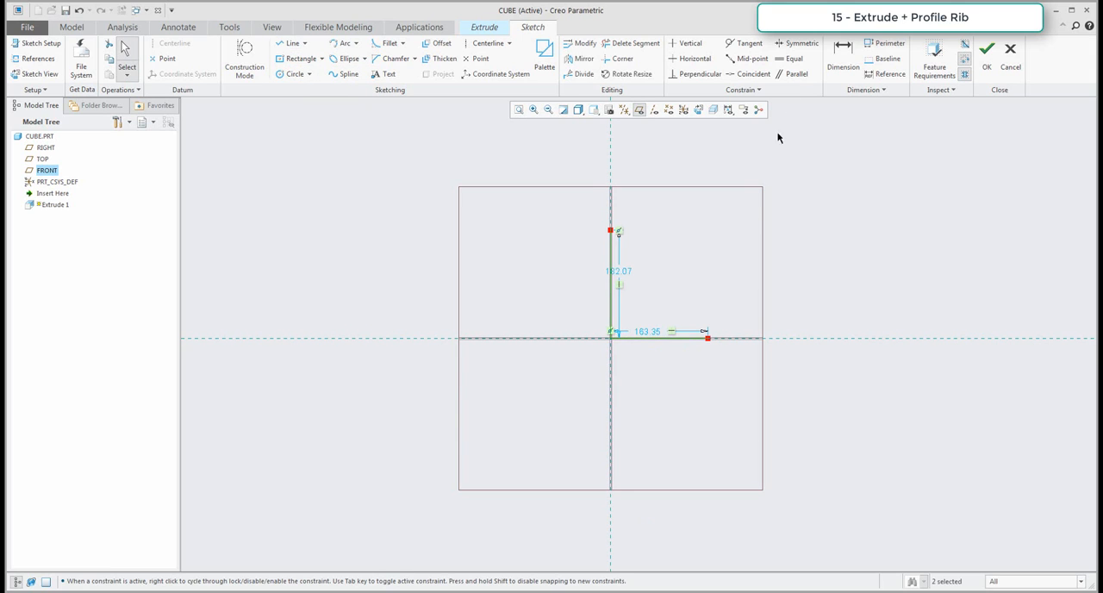
# Constrain the two lines of the L profile to equal length, set that length to 150 mm and finish the sketch.
pyautogui.click(791, 58)
pyautogui.click(613, 258)
pyautogui.click(652, 338)
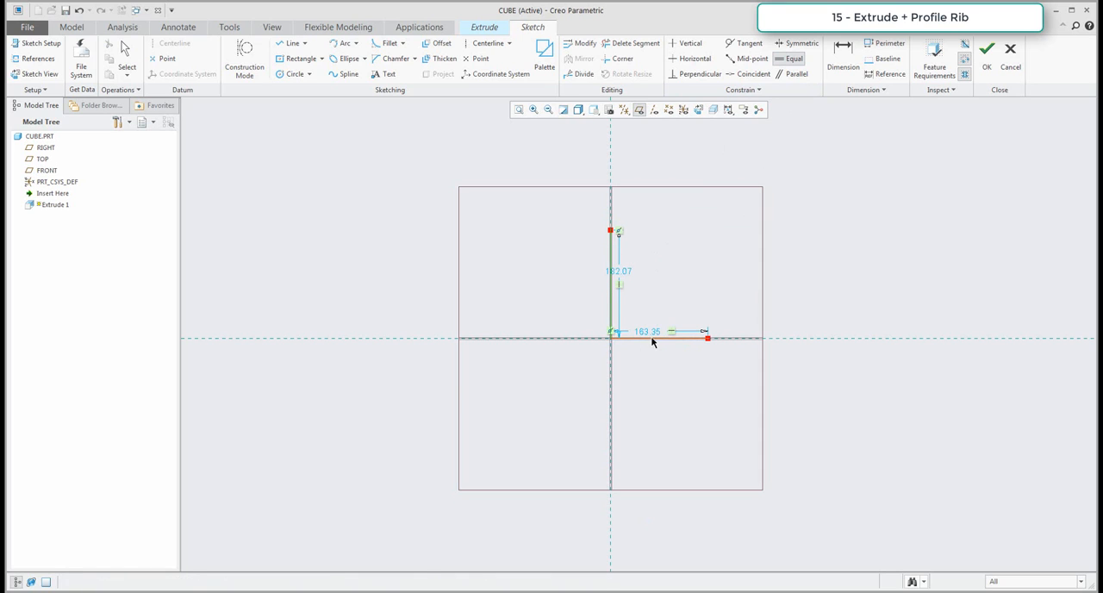
pyautogui.middleClick(688, 285)
pyautogui.doubleClick(619, 277)
pyautogui.write('150')
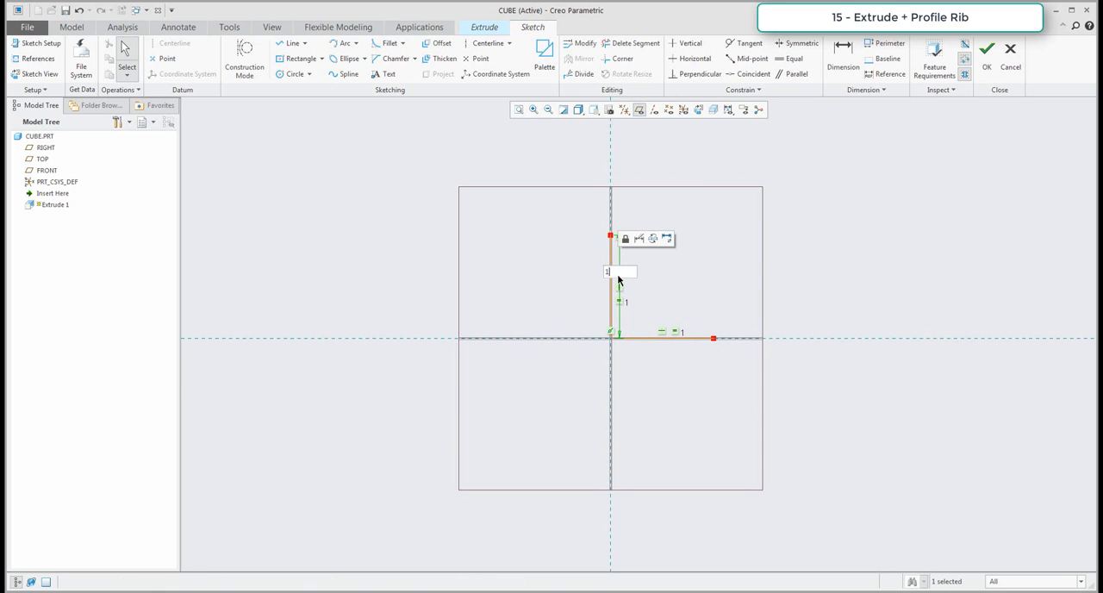
pyautogui.press('Return')
pyautogui.scroll(3, 522, 306)
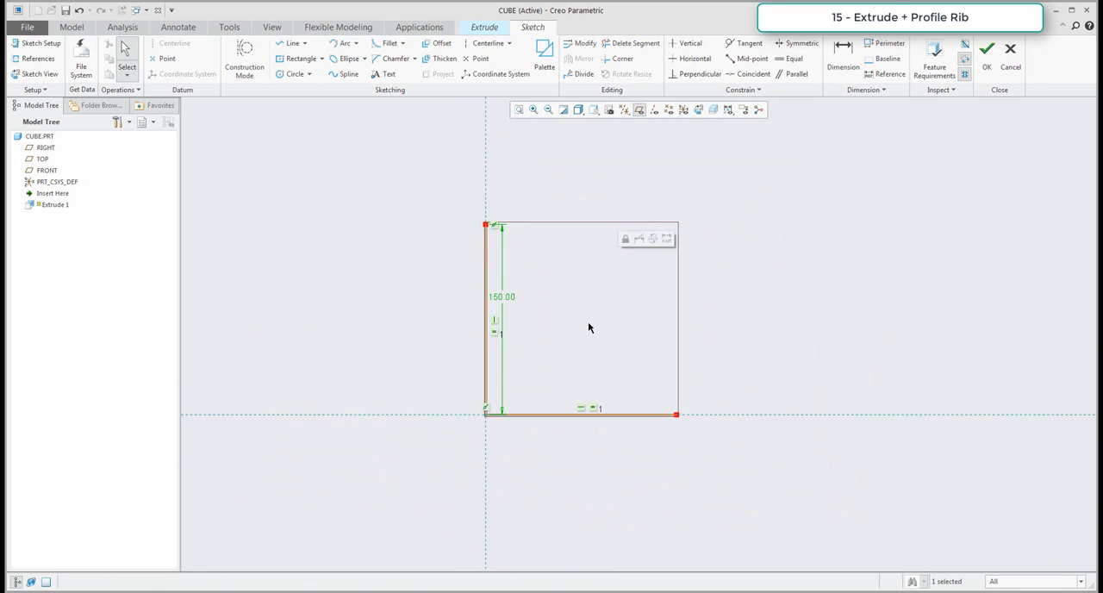
pyautogui.click(987, 52)
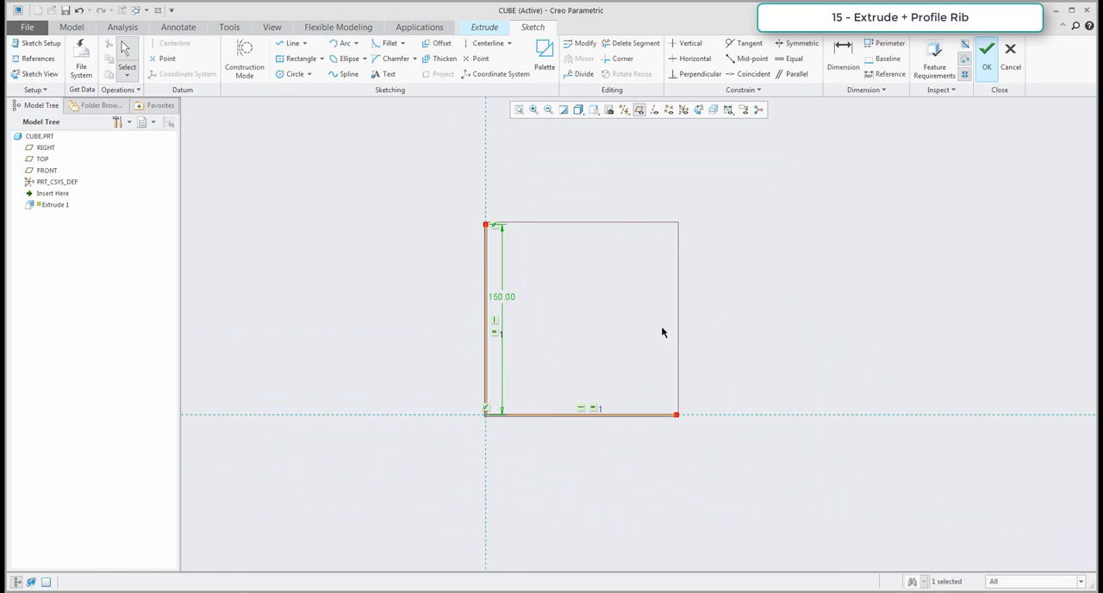
# Extrude the L profile to a depth of 150 mm as a thickened solid with a wall thickness of 20 mm.
pyautogui.click(620, 327)
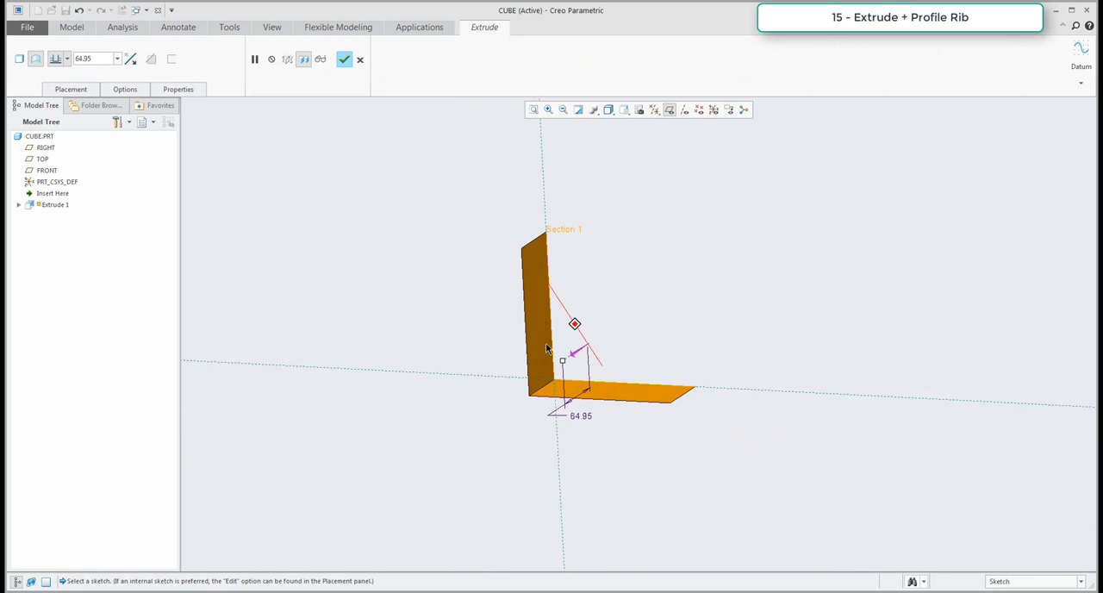
pyautogui.doubleClick(94, 61)
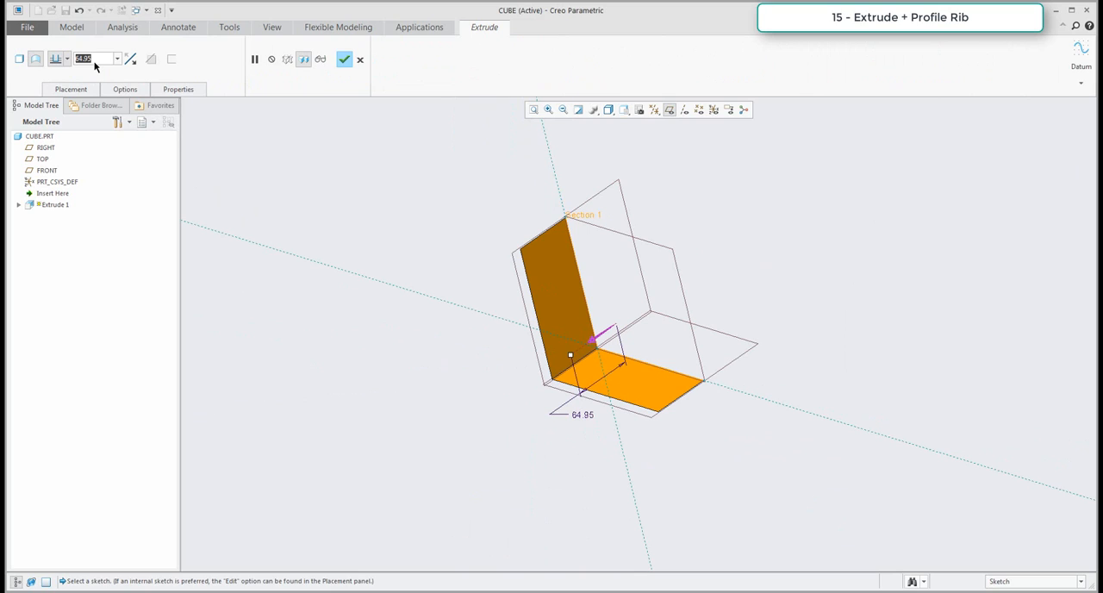
pyautogui.write('150')
pyautogui.press('Return')
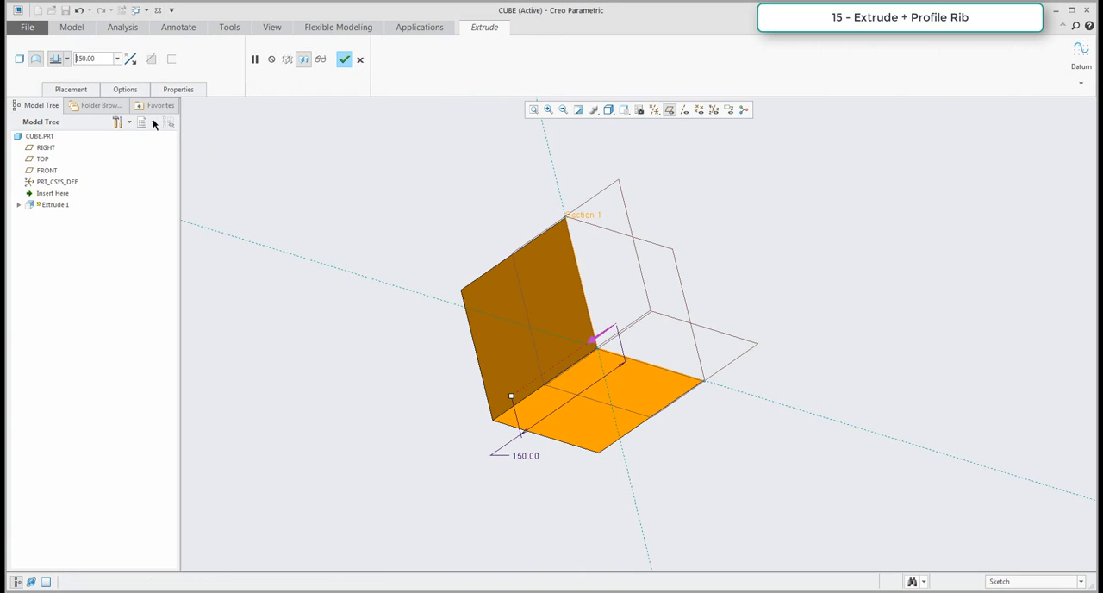
pyautogui.click(21, 59)
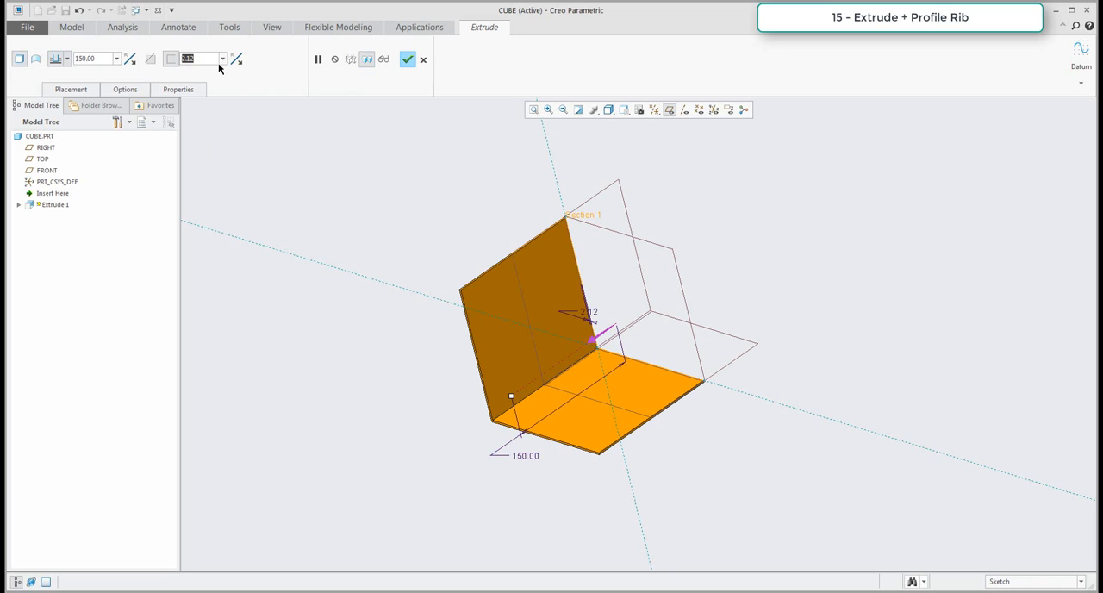
pyautogui.write('20')
pyautogui.press('Return')
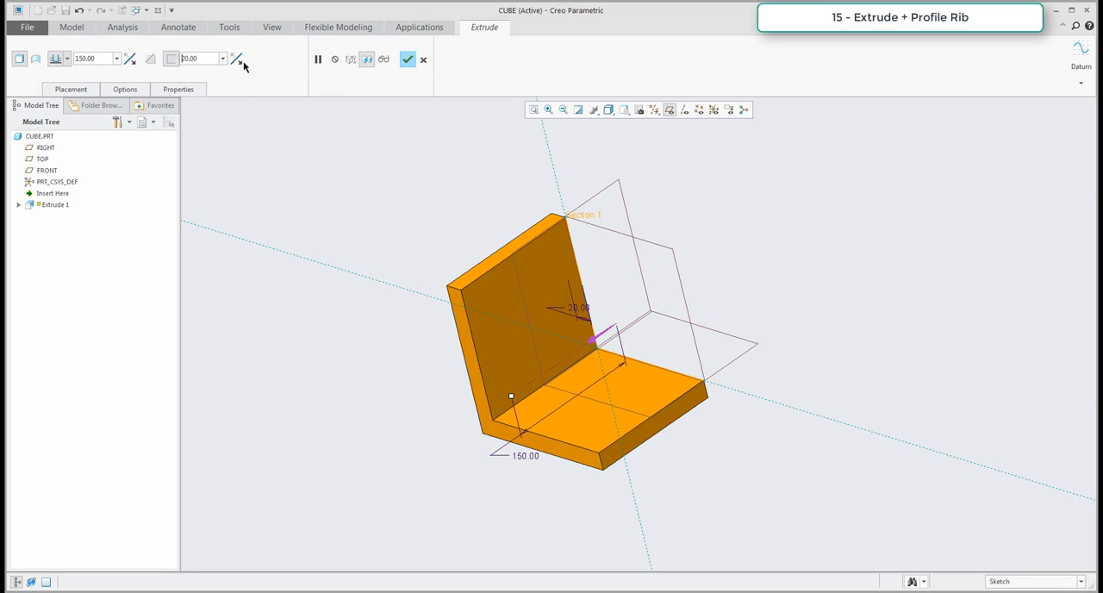
# Flip the 20 mm wall thickness to the inner side of the L profile and complete the extrusion.
pyautogui.hotkey('ctrl', 'd')
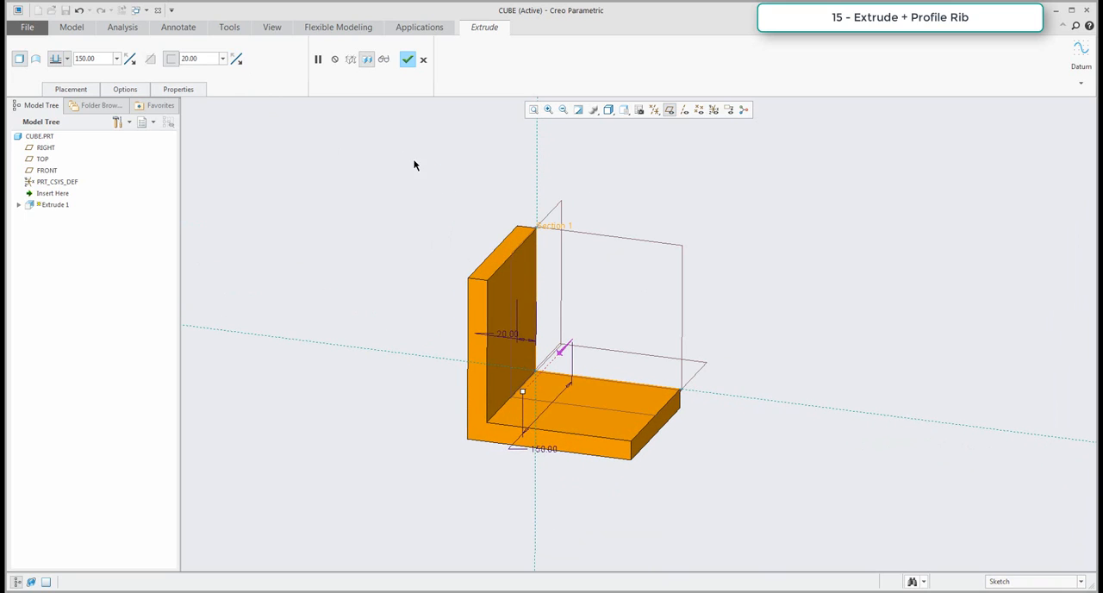
pyautogui.click(237, 59)
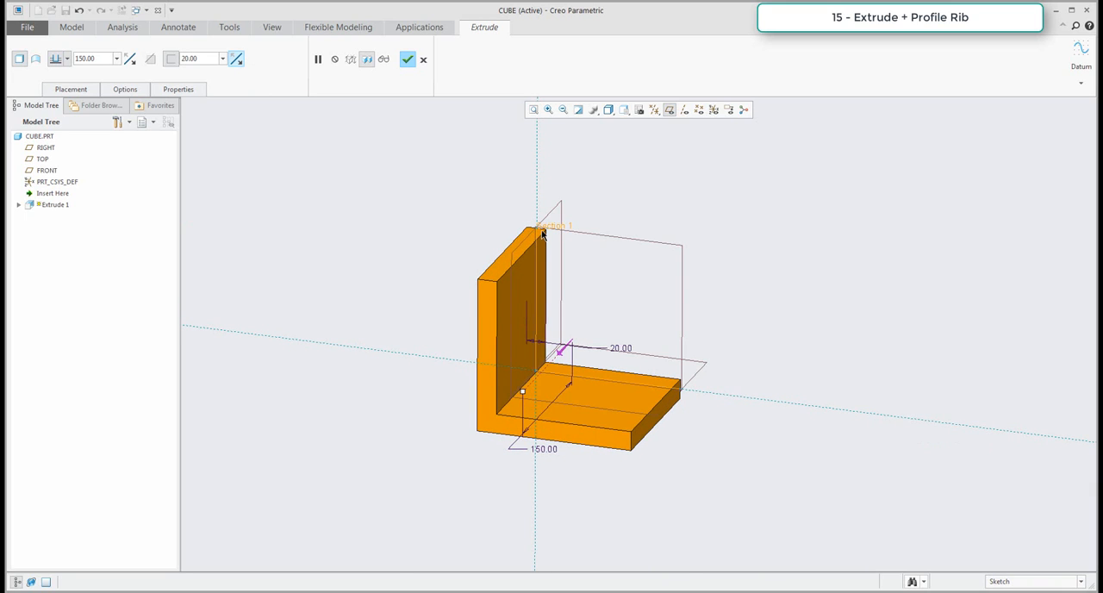
pyautogui.scroll(5, 532, 244)
pyautogui.click(237, 59)
pyautogui.scroll(-5, 410, 273)
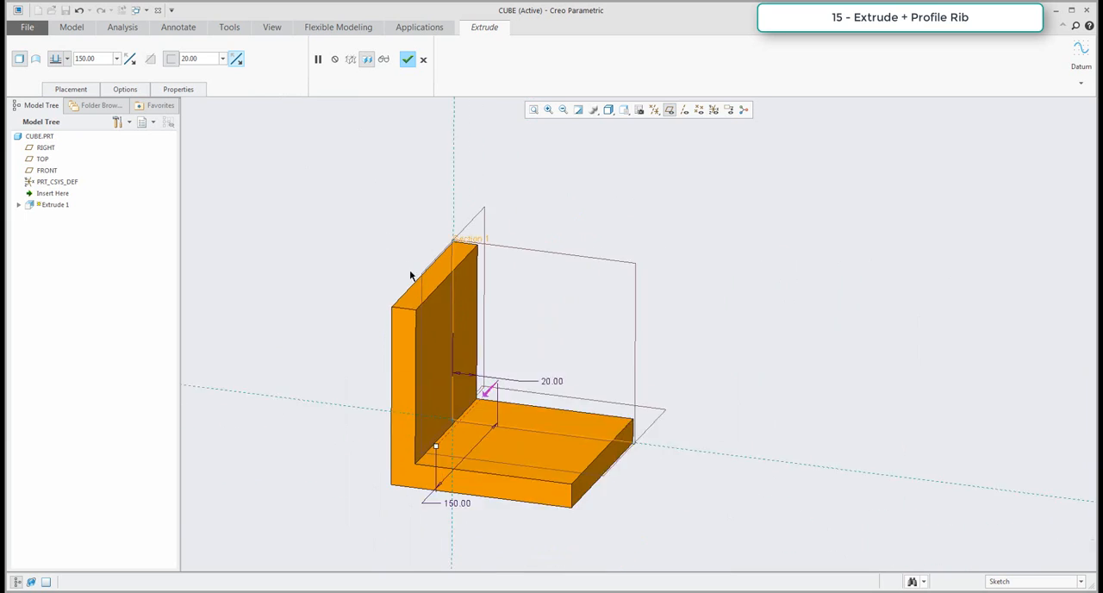
pyautogui.moveTo(409, 272)
pyautogui.mouseDown(button='middle')
pyautogui.moveTo(398, 315)
pyautogui.moveTo(387, 324)
pyautogui.moveTo(376, 309)
pyautogui.mouseUp(button='middle')
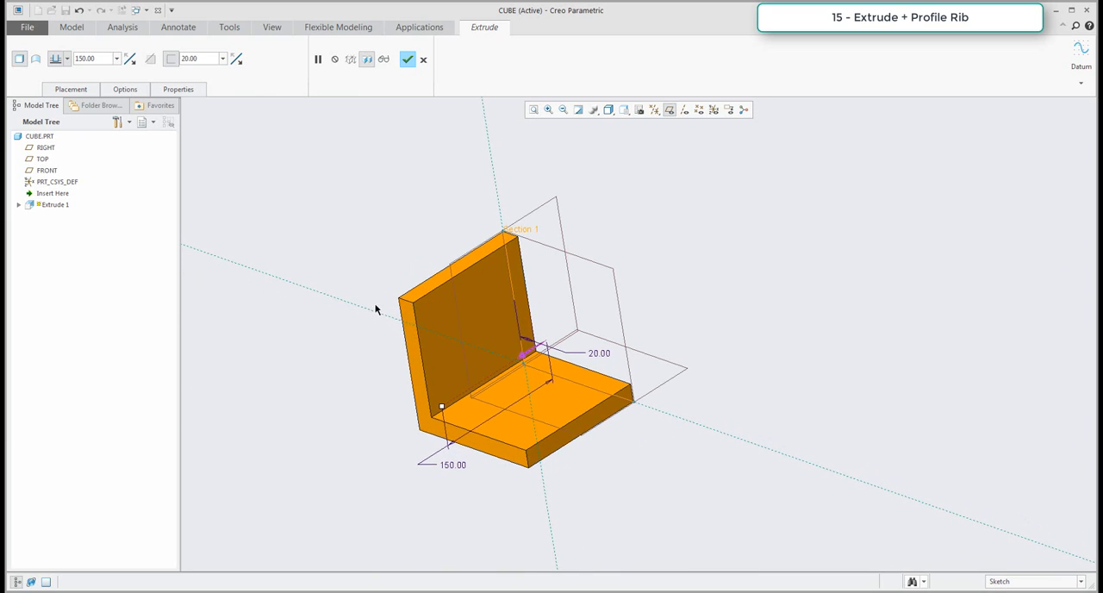
pyautogui.middleClick(383, 232)
# Hide the datum planes and measure the lengths of the L-shaped solid's outer edges.
pyautogui.moveTo(716, 330)
pyautogui.mouseDown(button='middle')
pyautogui.moveTo(736, 326)
pyautogui.moveTo(721, 326)
pyautogui.mouseUp(button='middle')
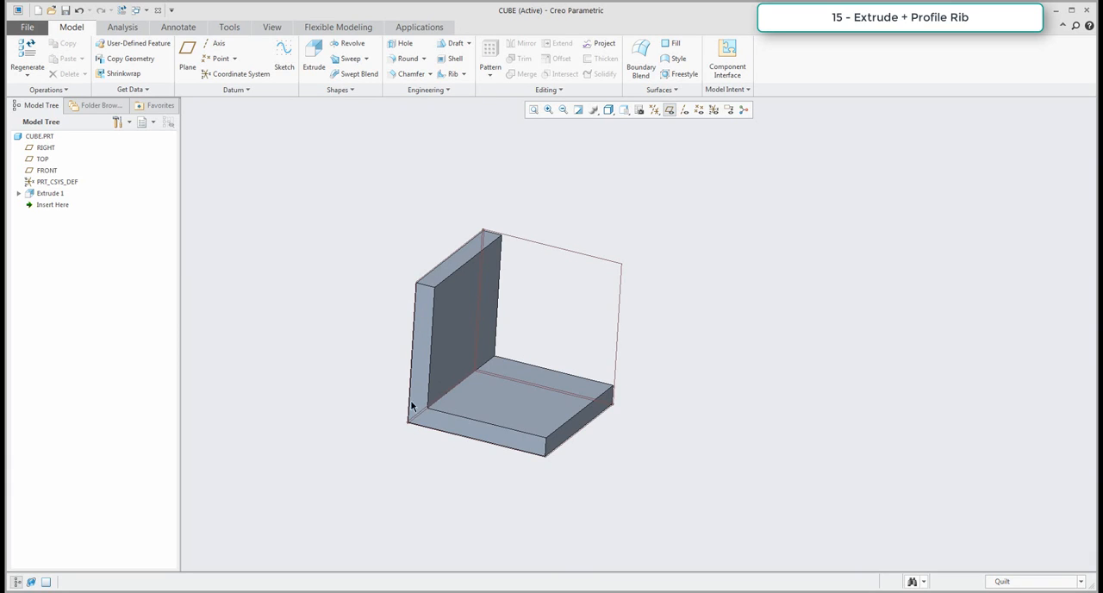
pyautogui.moveTo(520, 383)
pyautogui.mouseDown(button='middle')
pyautogui.moveTo(540, 386)
pyautogui.moveTo(606, 352)
pyautogui.mouseUp(button='middle')
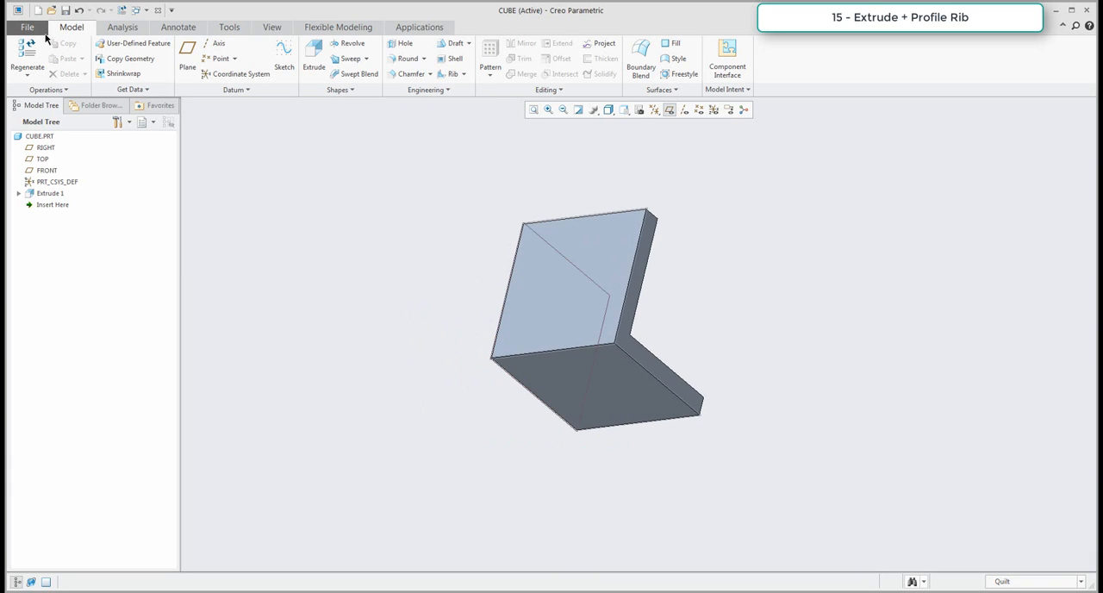
pyautogui.click(124, 29)
pyautogui.click(337, 69)
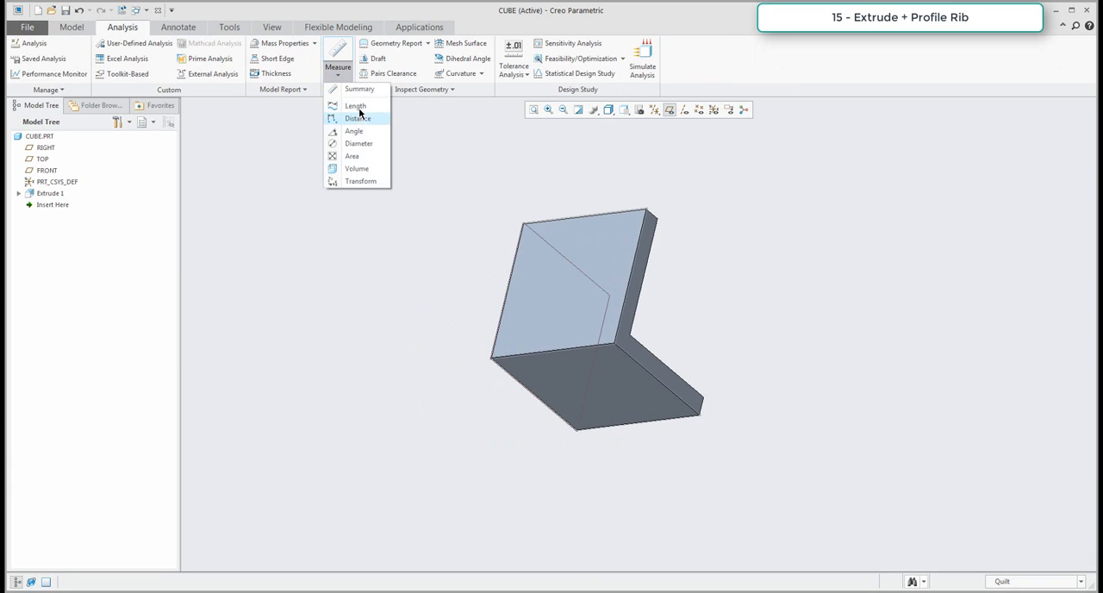
pyautogui.click(355, 106)
pyautogui.click(669, 109)
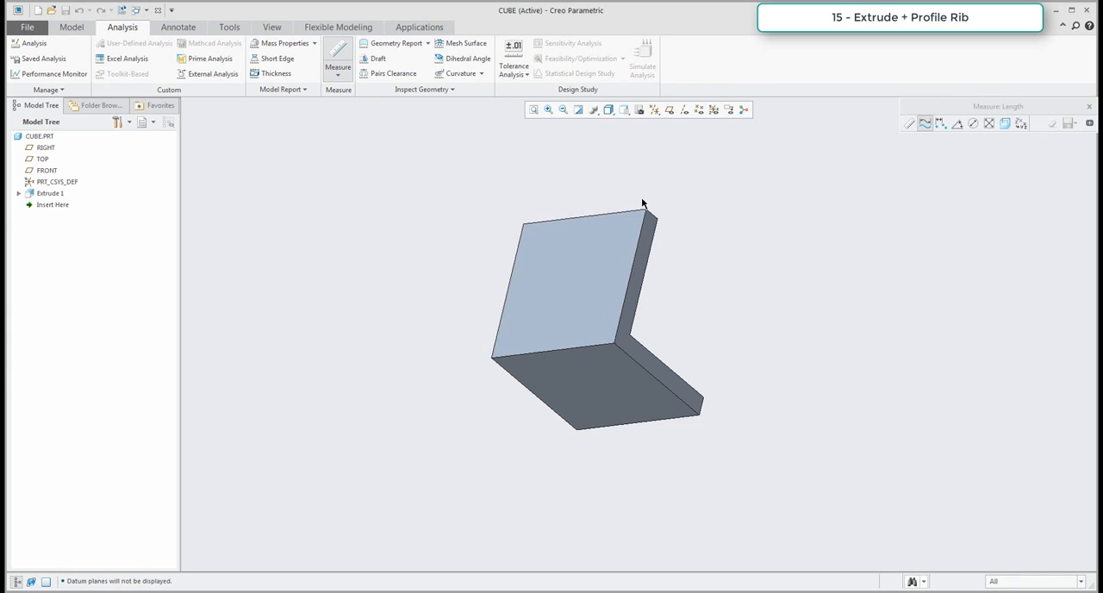
pyautogui.click(638, 237)
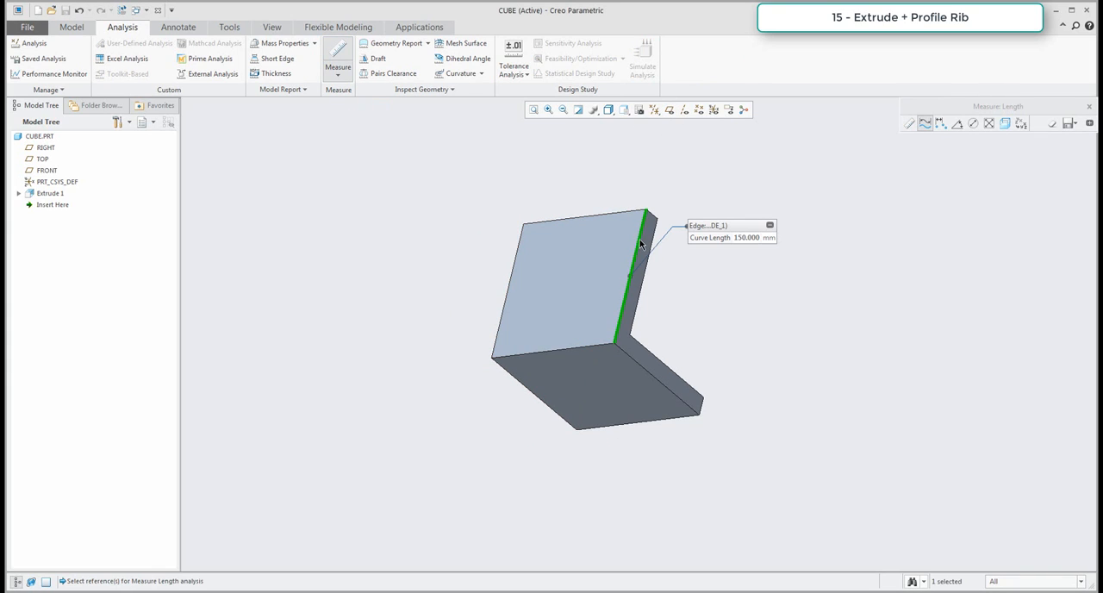
pyautogui.click(593, 347)
pyautogui.click(643, 364)
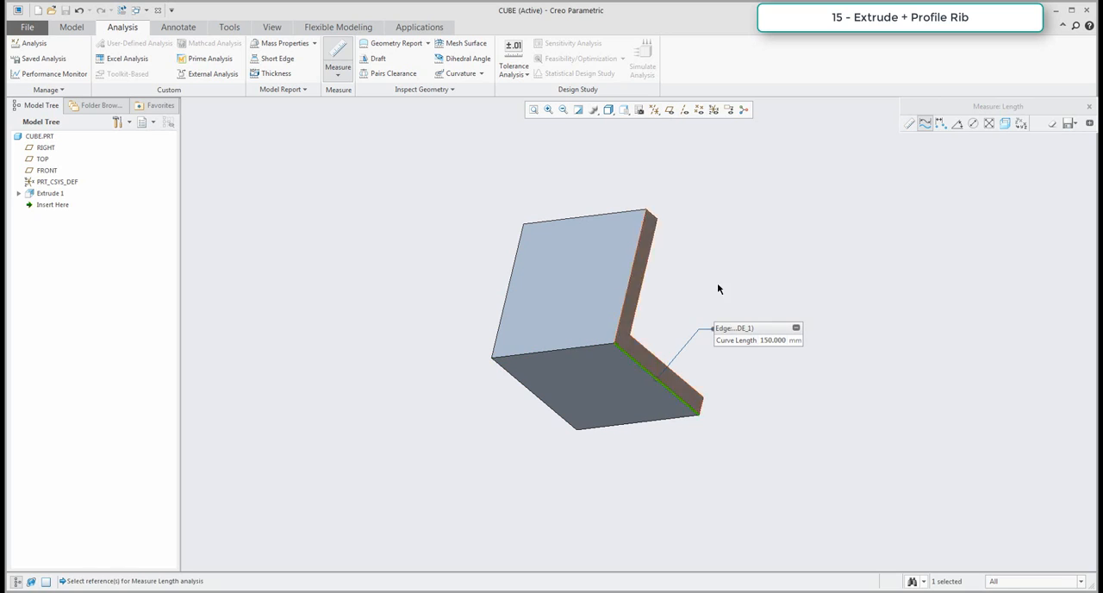
pyautogui.press('Escape')
# Start a profile rib and open its sketch on the L-shaped end face of the solid.
pyautogui.moveTo(552, 290)
pyautogui.mouseDown(button='middle')
pyautogui.moveTo(487, 271)
pyautogui.moveTo(537, 310)
pyautogui.moveTo(539, 297)
pyautogui.mouseUp(button='middle')
pyautogui.scroll(-5, 570, 279)
pyautogui.keyDown('shift'); pyautogui.moveTo(554, 359); pyautogui.dragTo(490, 363, button='middle'); pyautogui.keyUp('shift')
pyautogui.moveTo(528, 349); pyautogui.dragTo(565, 259, button='middle')
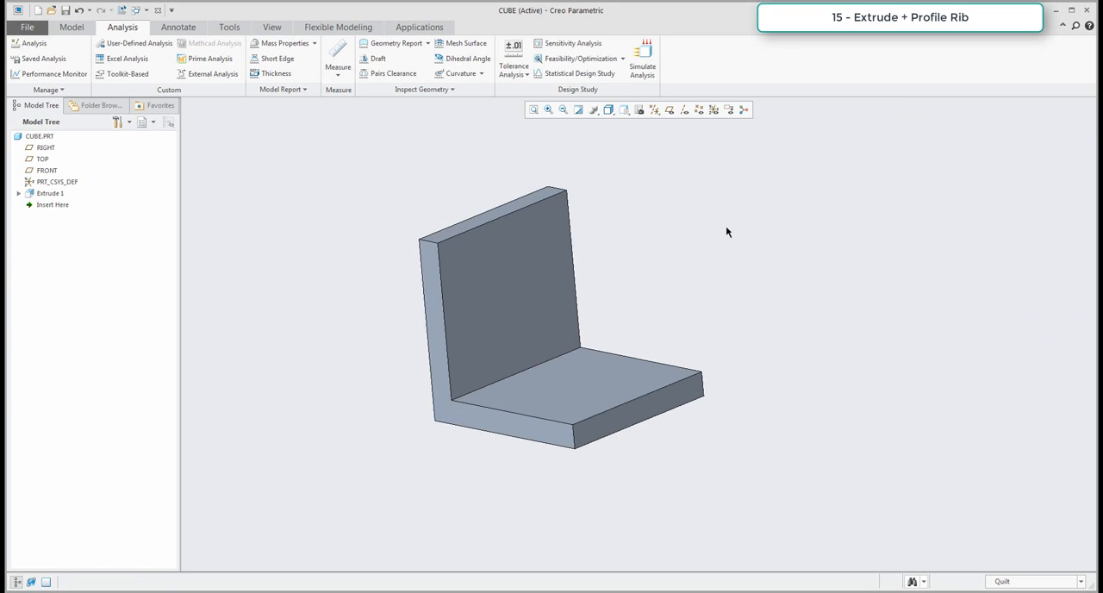
pyautogui.click(70, 29)
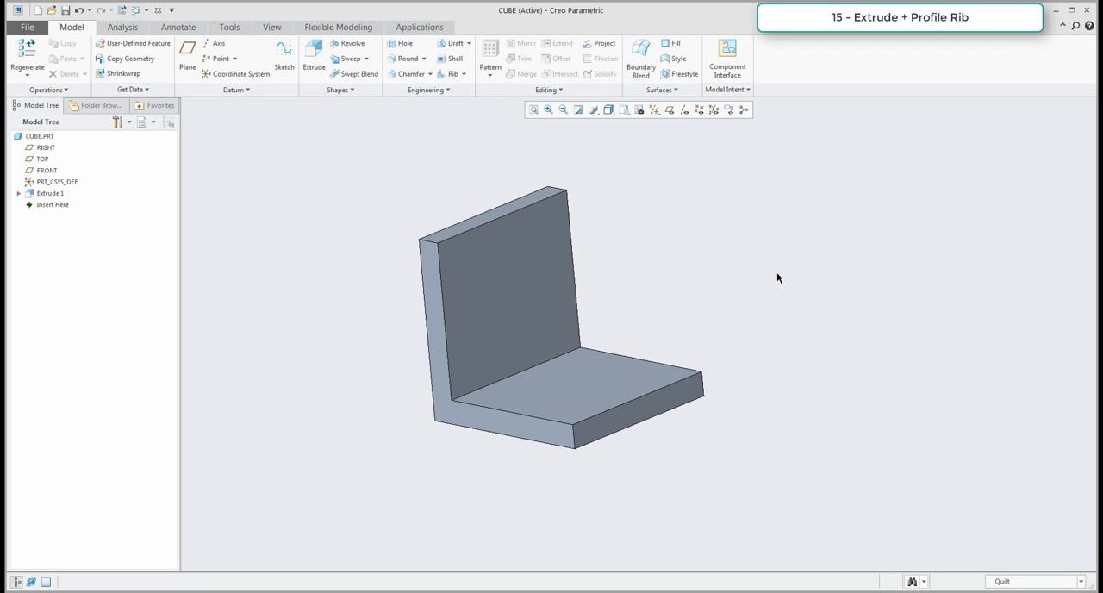
pyautogui.click(446, 77)
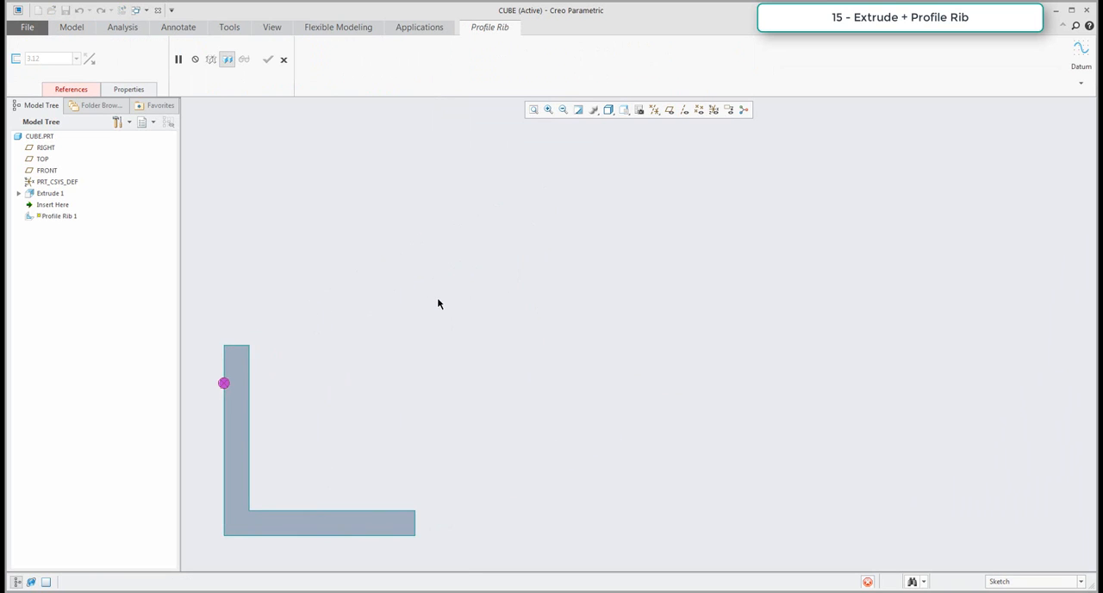
pyautogui.click(455, 301)
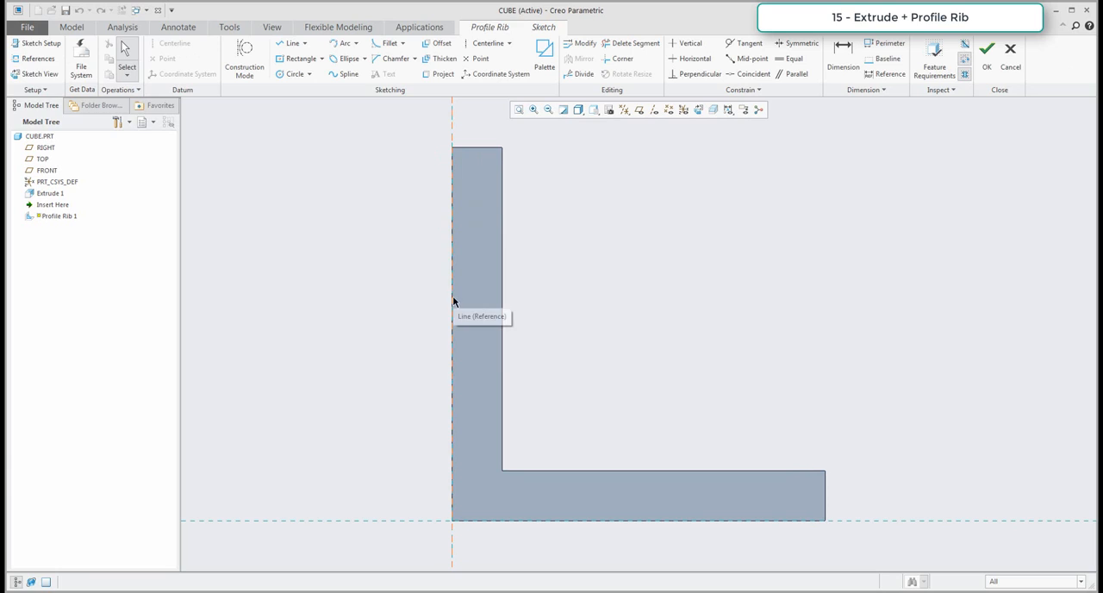
# Add the L-shaped solid's two end faces and both inner faces as references for the rib sketch.
pyautogui.click(33, 58)
pyautogui.click(825, 492)
pyautogui.click(825, 496)
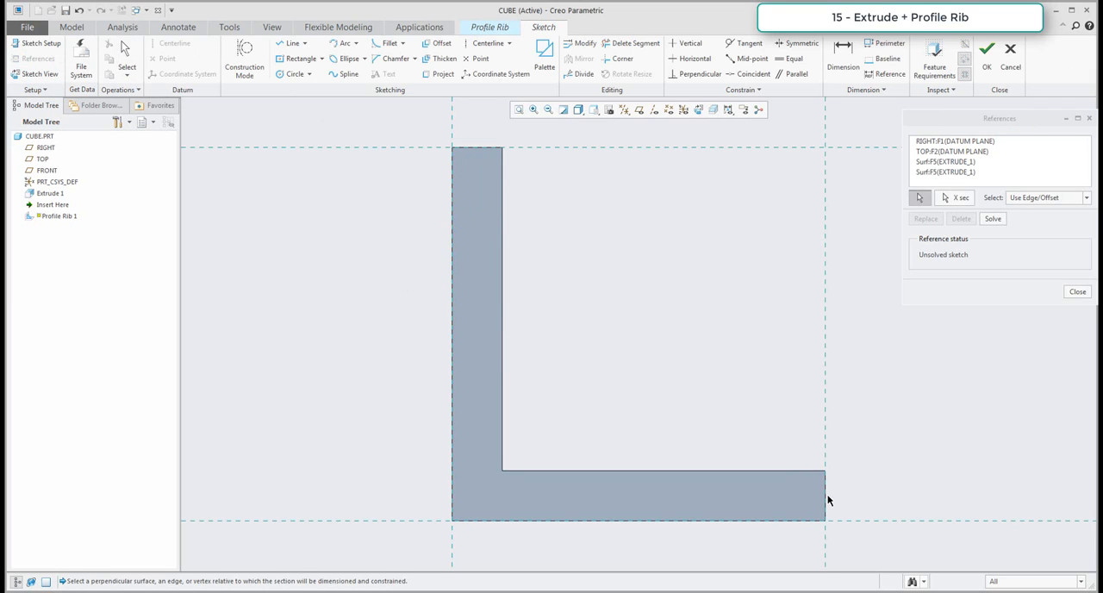
pyautogui.click(505, 193)
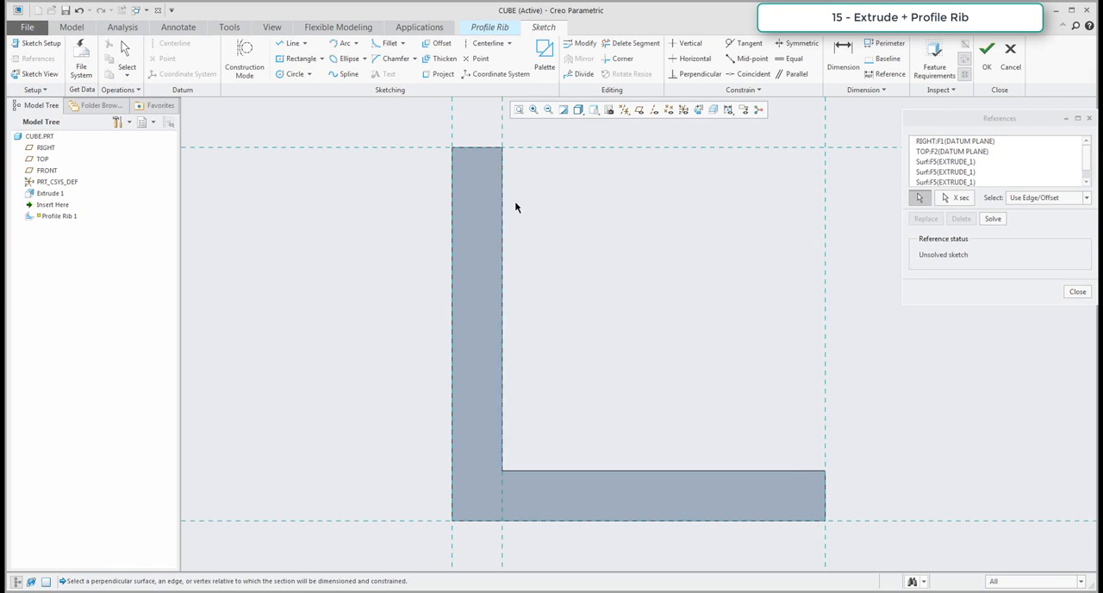
pyautogui.click(673, 470)
# Sketch a horizontal and a vertical line that join the L's two inner end corners into a square outline, and finish the sketch.
pyautogui.click(288, 48)
pyautogui.click(502, 147)
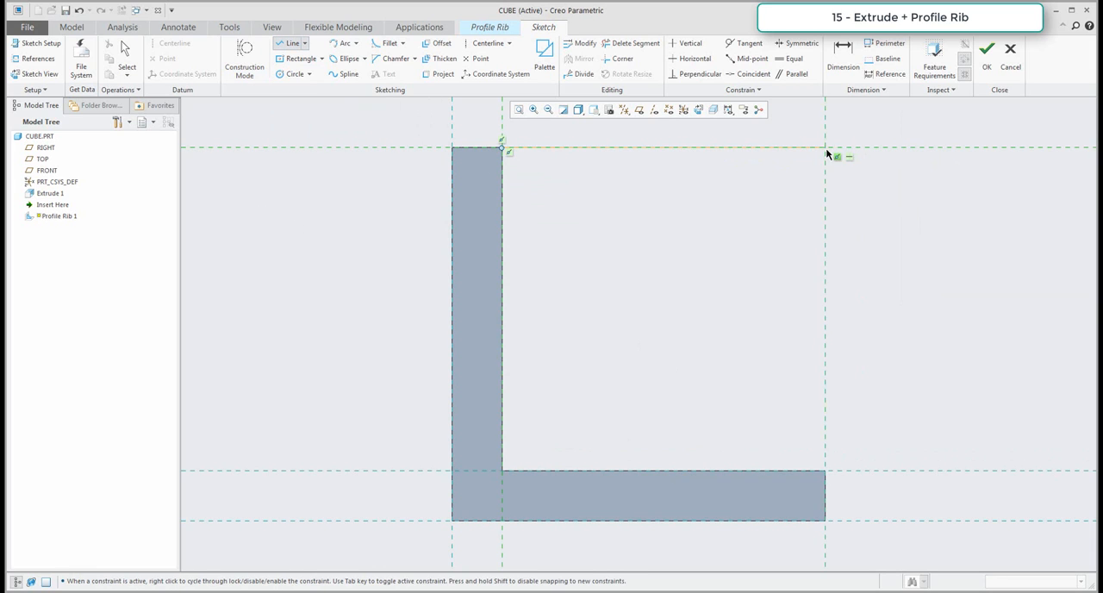
pyautogui.click(824, 147)
pyautogui.middleClick(842, 273)
pyautogui.click(826, 471)
pyautogui.middleClick(895, 394)
pyautogui.middleClick(896, 392)
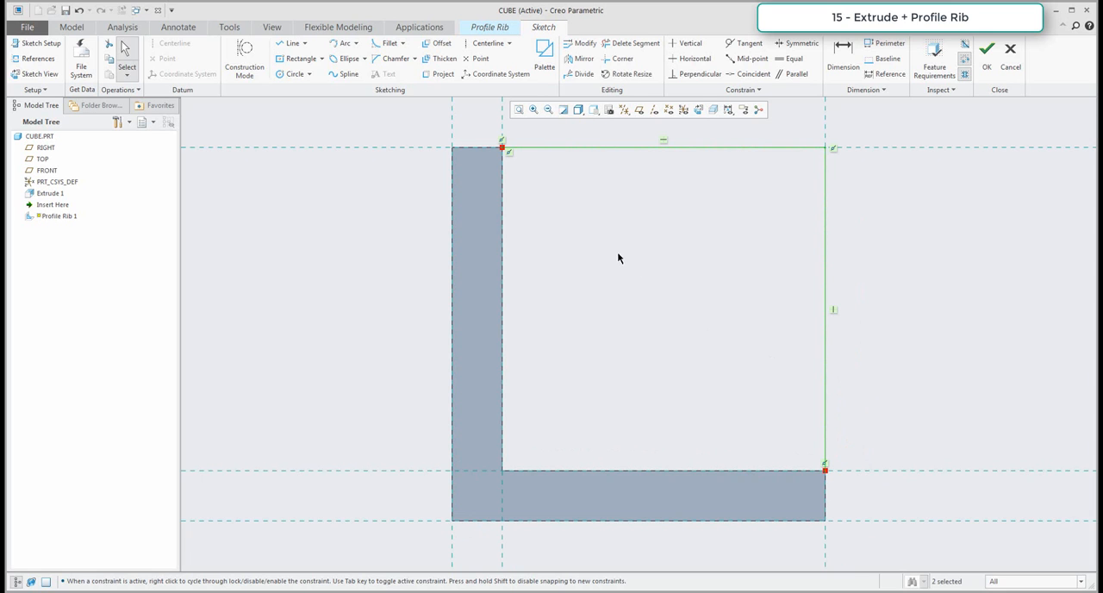
pyautogui.moveTo(662, 262); pyautogui.dragTo(603, 285, button='middle')
pyautogui.scroll(-1, 604, 289)
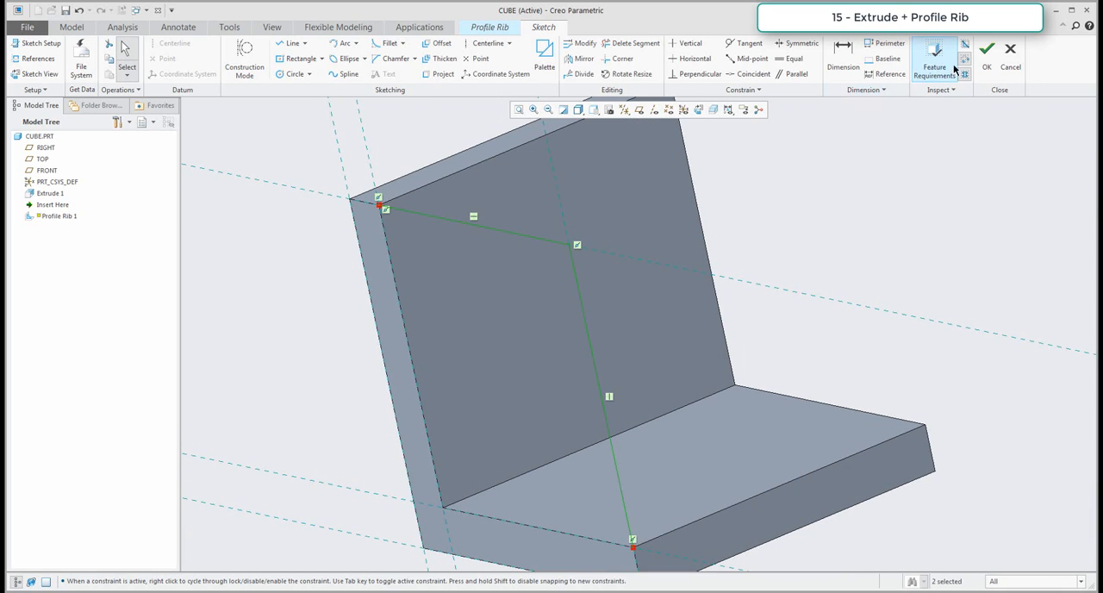
pyautogui.click(987, 53)
# Flip the profile rib's thickness so that it runs along the depth of the L-shaped solid.
pyautogui.scroll(-2, 607, 170)
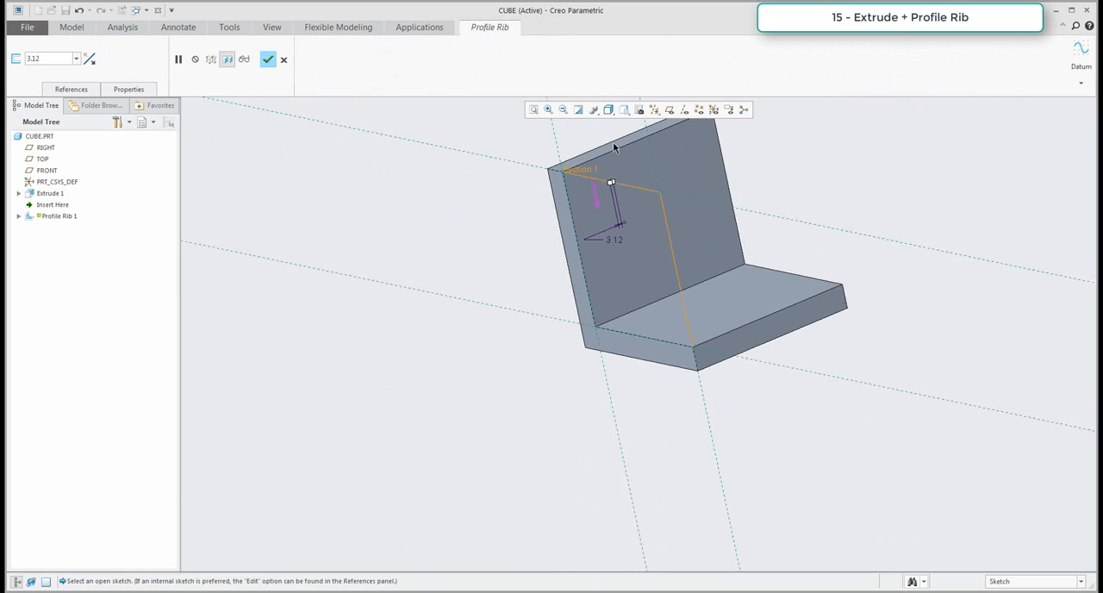
pyautogui.moveTo(610, 195); pyautogui.dragTo(633, 181)
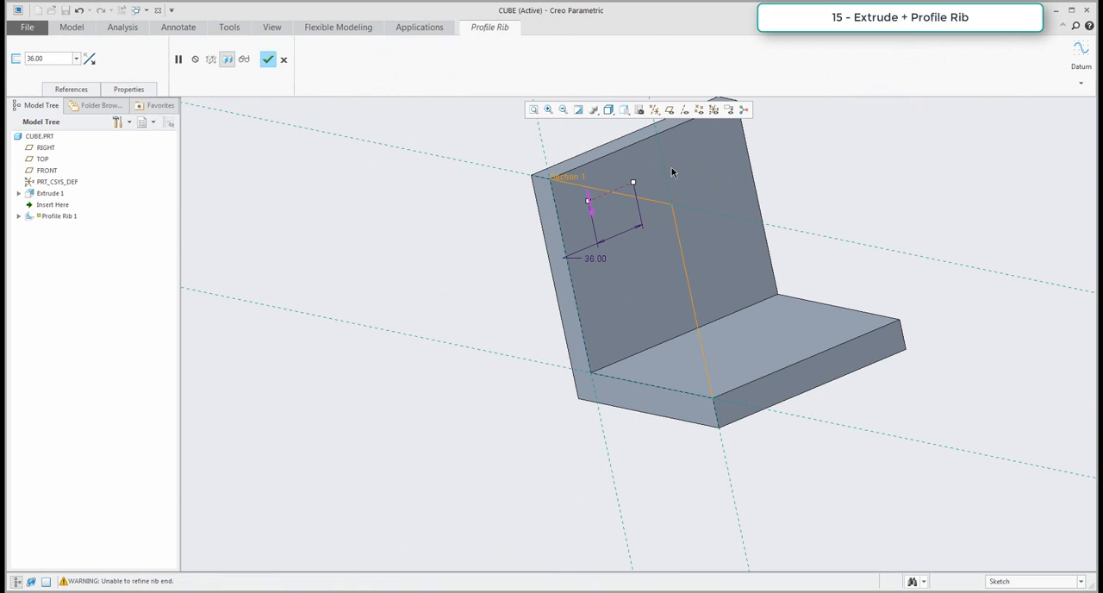
pyautogui.click(89, 58)
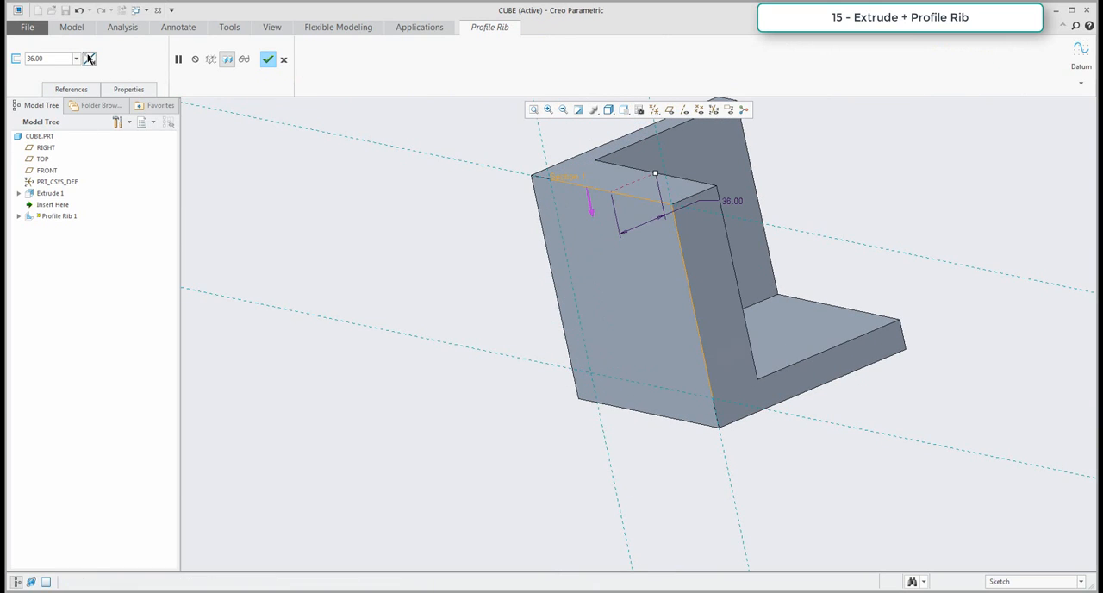
pyautogui.scroll(1, 495, 328)
pyautogui.scroll(-2, 538, 252)
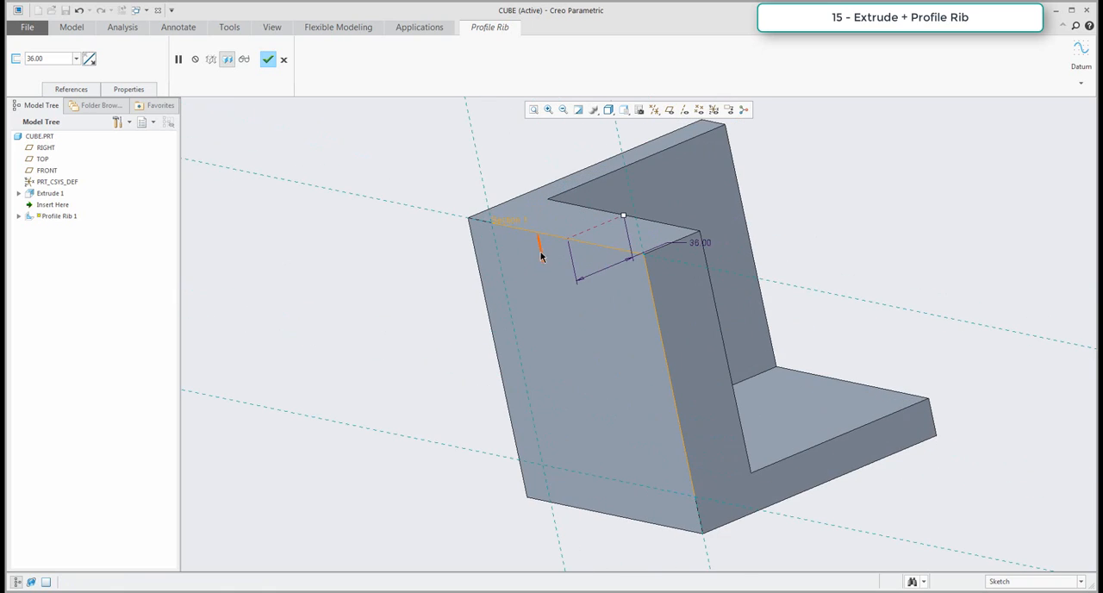
# Set the profile rib's thickness to 150 mm and complete the feature.
pyautogui.doubleClick(699, 246)
pyautogui.write('150')
pyautogui.press('Return')
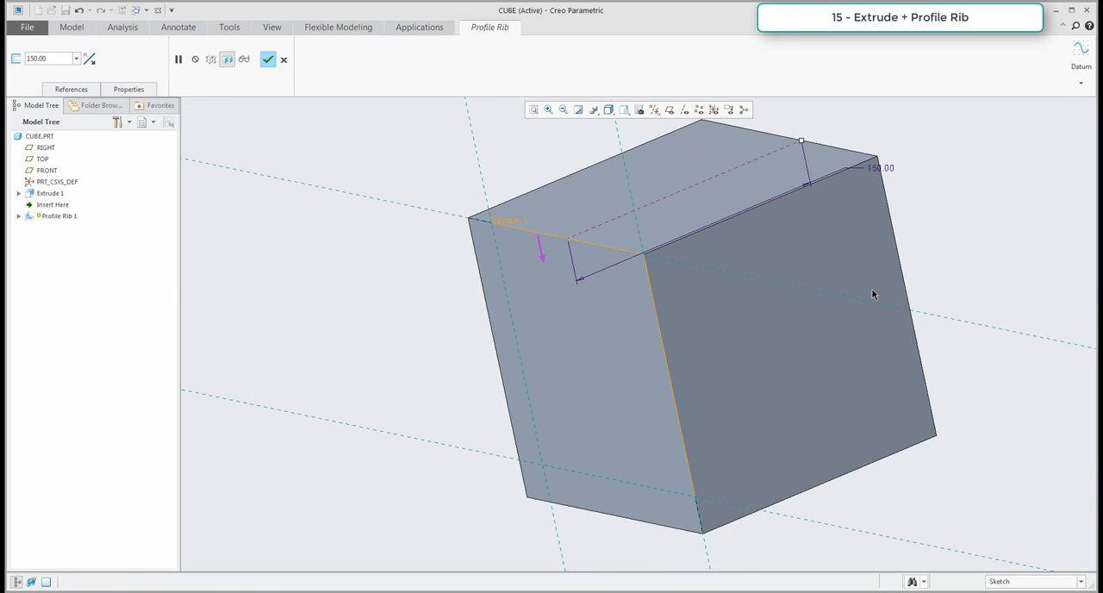
pyautogui.click(268, 59)
pyautogui.click(403, 299)
# Examine the cube made from the extrusion and profile rib from several angles.
pyautogui.scroll(4, 527, 351)
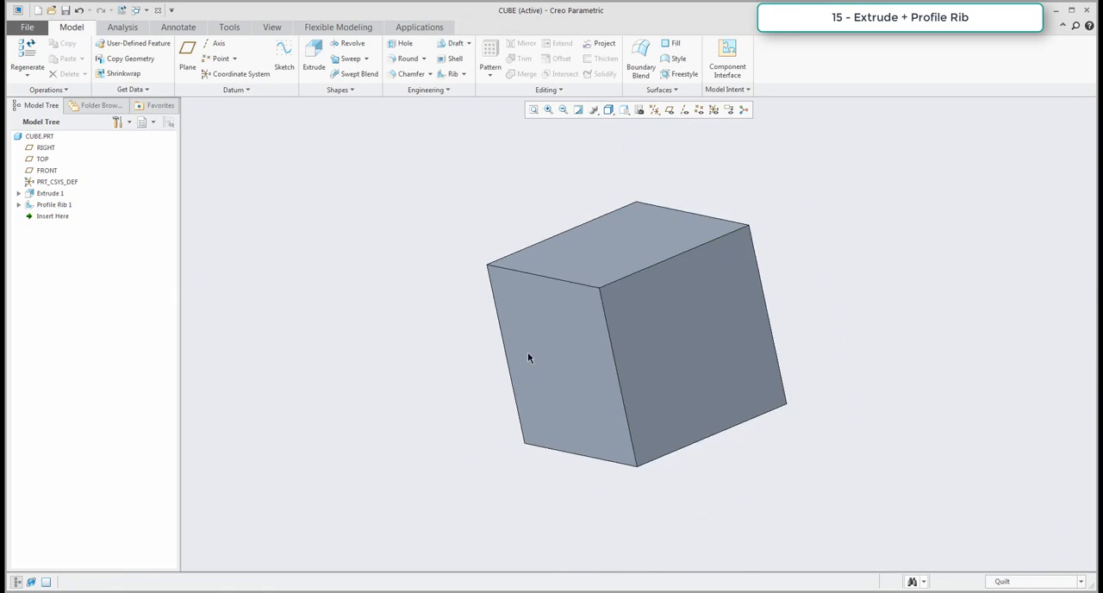
pyautogui.moveTo(526, 351); pyautogui.dragTo(598, 382, button='middle')
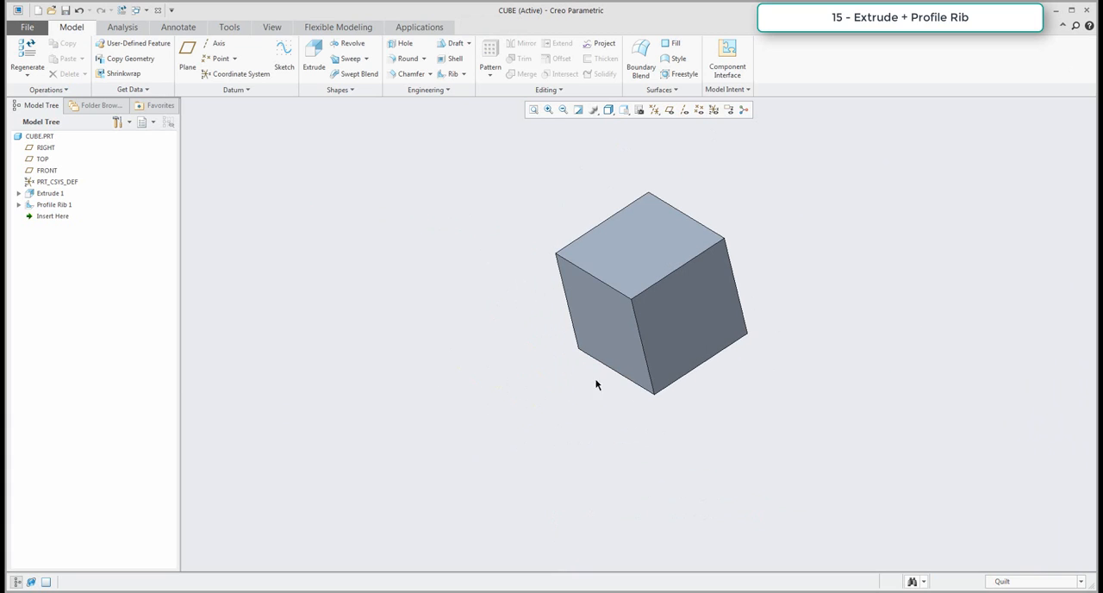
pyautogui.scroll(-3, 695, 330)
pyautogui.keyDown('shift'); pyautogui.moveTo(683, 353); pyautogui.dragTo(649, 389, button='middle'); pyautogui.keyUp('shift')
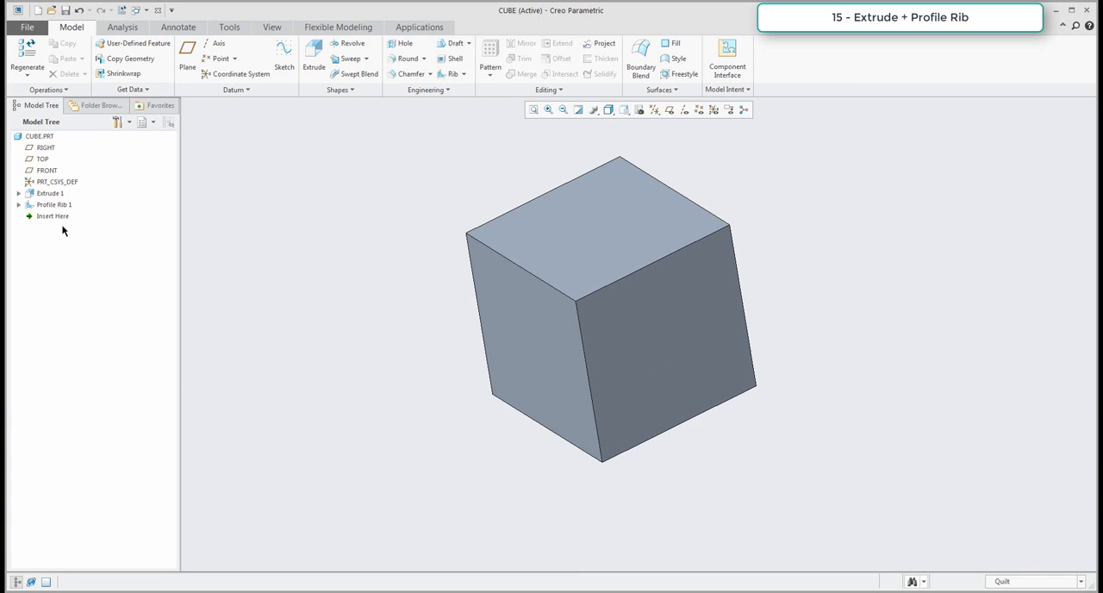
pyautogui.moveTo(54, 216)
pyautogui.mouseDown()
pyautogui.moveTo(52, 198)
pyautogui.moveTo(54, 226)
pyautogui.mouseUp()
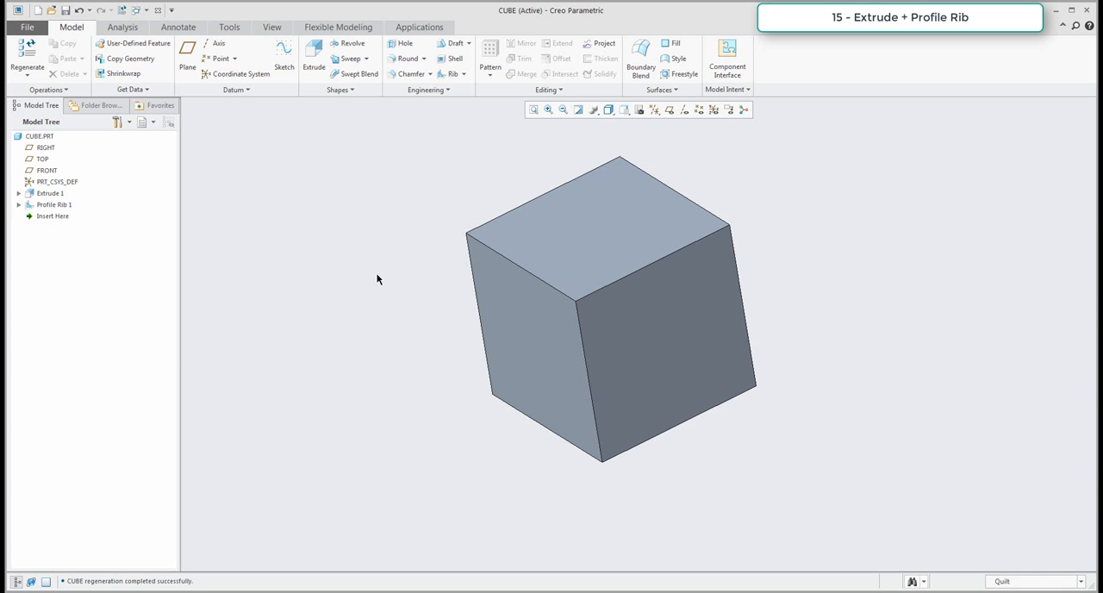
pyautogui.moveTo(377, 280); pyautogui.dragTo(396, 300, button='middle')
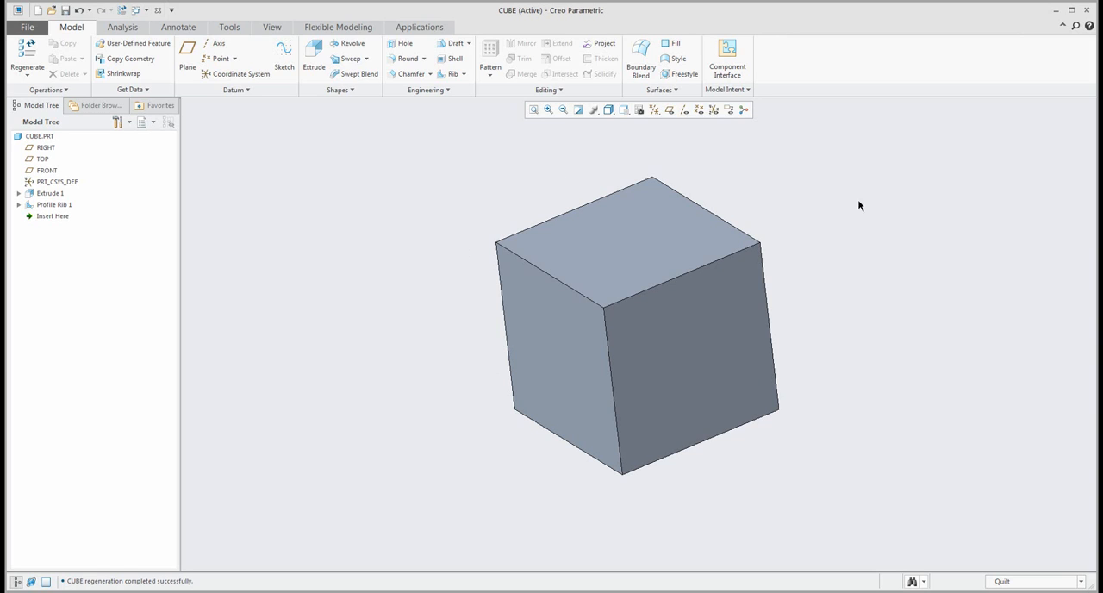
pyautogui.moveTo(436, 274)
pyautogui.keyDown('shift'); pyautogui.mouseDown(button='middle')
pyautogui.moveTo(376, 274)
pyautogui.moveTo(397, 290)
pyautogui.moveTo(433, 279)
pyautogui.moveTo(389, 289)
pyautogui.mouseUp(button='middle'); pyautogui.keyUp('shift')
pyautogui.scroll(1, 389, 289)
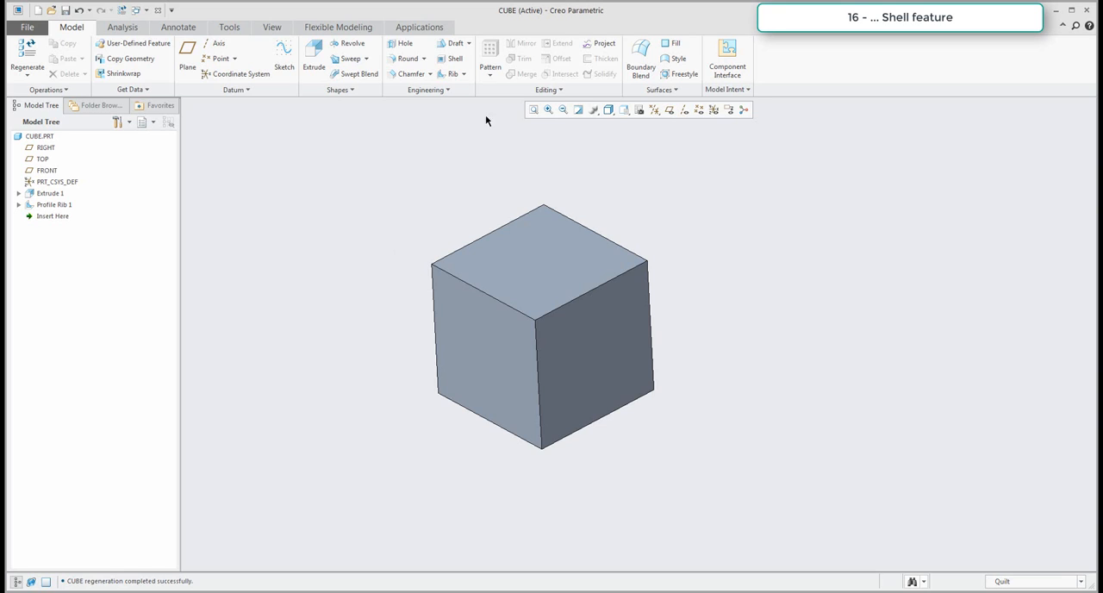
# Start a Shell on the cube and choose five of its six faces as the surfaces to remove.
pyautogui.click(450, 58)
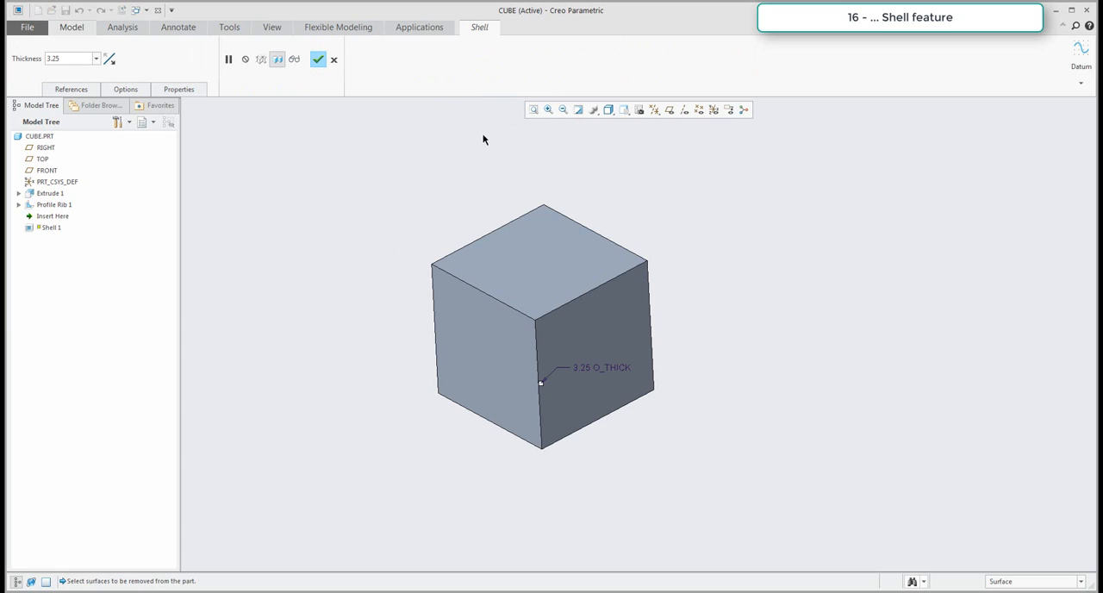
pyautogui.click(521, 257)
pyautogui.keyDown('ctrl'); pyautogui.click(509, 350); pyautogui.keyUp('ctrl')
pyautogui.keyDown('ctrl'); pyautogui.click(594, 333); pyautogui.keyUp('ctrl')
pyautogui.moveTo(621, 302); pyautogui.dragTo(576, 257, button='middle')
pyautogui.keyDown('ctrl'); pyautogui.click(598, 306); pyautogui.keyUp('ctrl')
pyautogui.keyDown('ctrl'); pyautogui.click(582, 322); pyautogui.keyUp('ctrl')
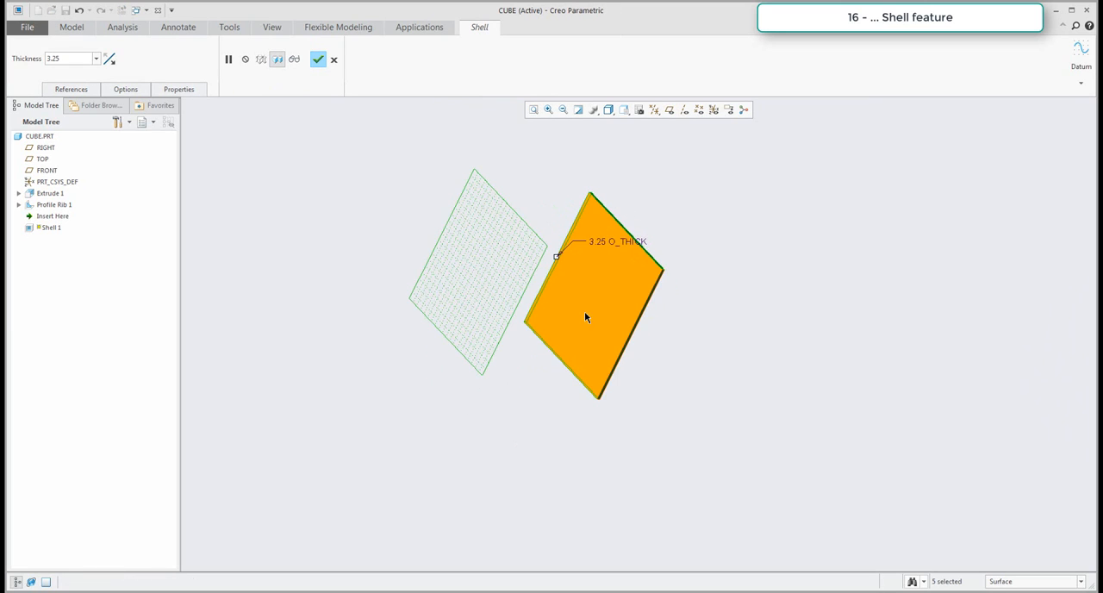
# Thicken the remaining face outward to 150 mm and complete the shell.
pyautogui.moveTo(586, 317)
pyautogui.mouseDown(button='middle')
pyautogui.moveTo(716, 335)
pyautogui.moveTo(709, 373)
pyautogui.mouseUp(button='middle')
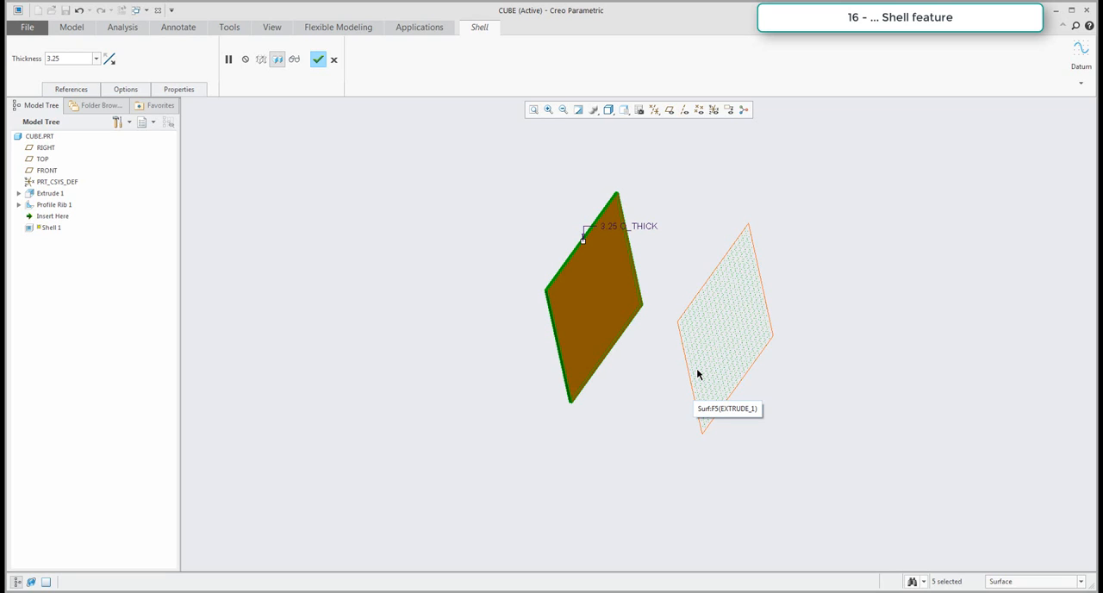
pyautogui.moveTo(583, 241); pyautogui.dragTo(336, 251)
pyautogui.doubleClick(392, 169)
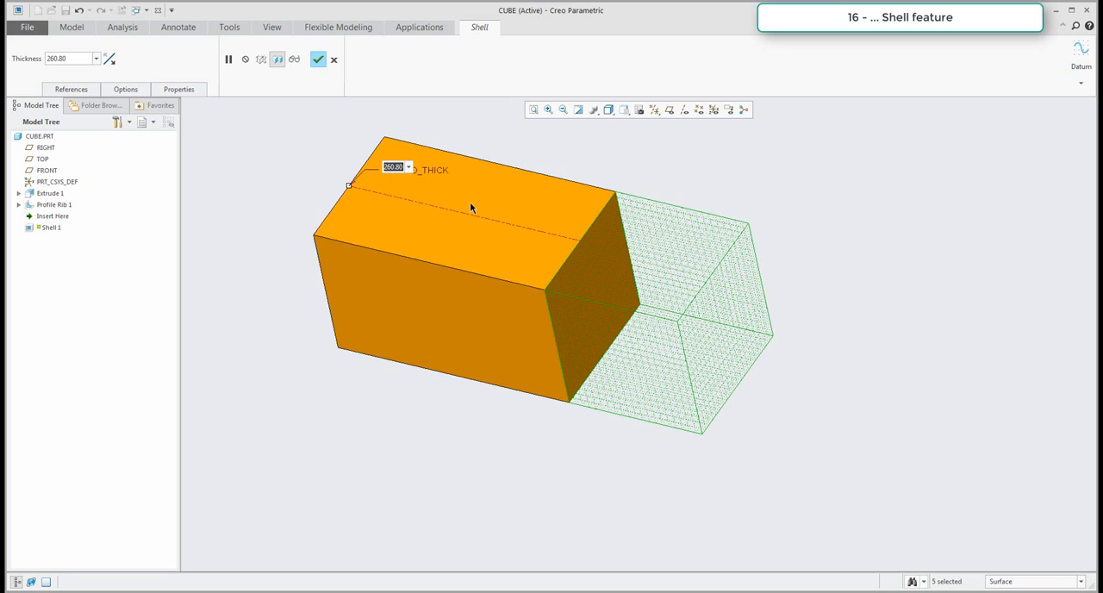
pyautogui.write('150')
pyautogui.press('Return')
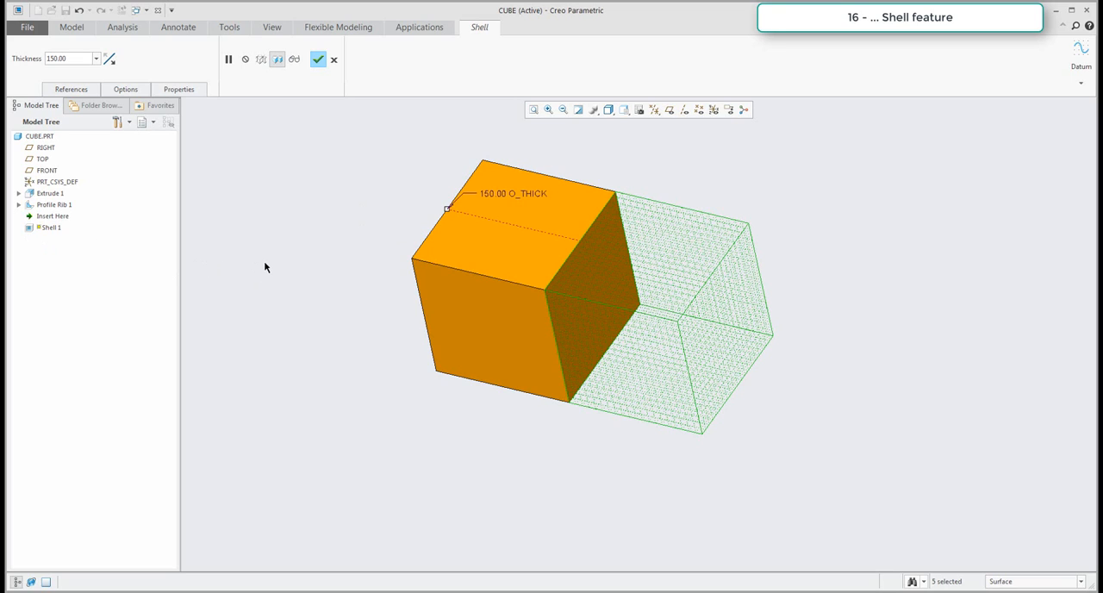
pyautogui.middleClick(275, 296)
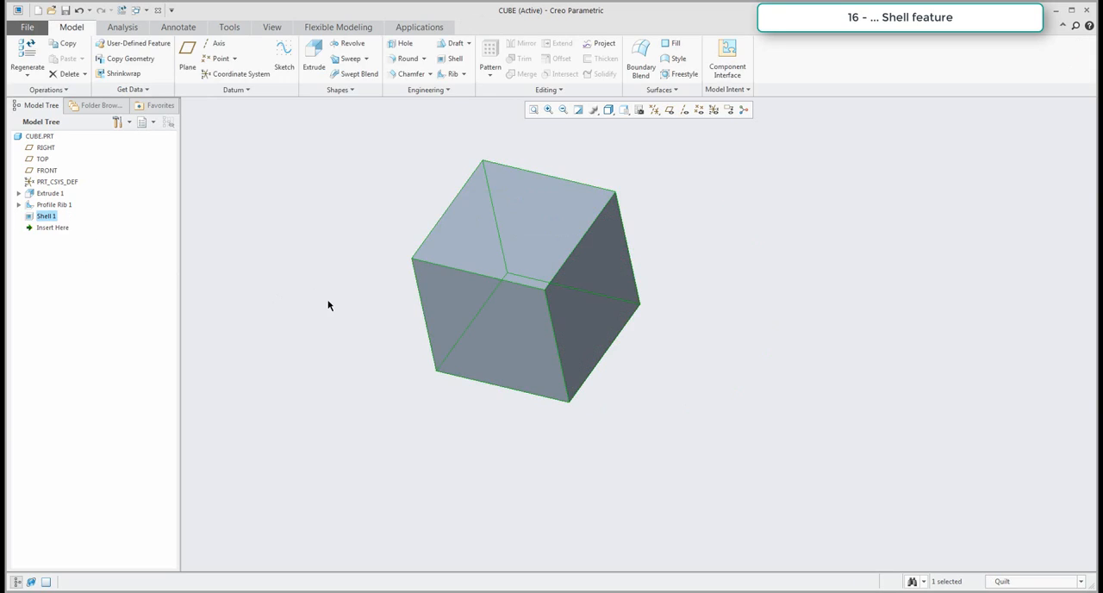
pyautogui.click(364, 325)
pyautogui.moveTo(554, 374)
pyautogui.mouseDown(button='middle')
pyautogui.moveTo(542, 381)
pyautogui.moveTo(563, 362)
pyautogui.mouseUp(button='middle')
pyautogui.keyDown('shift'); pyautogui.moveTo(563, 361); pyautogui.dragTo(630, 394, button='middle'); pyautogui.keyUp('shift')
pyautogui.moveTo(434, 299); pyautogui.dragTo(424, 291, button='middle')
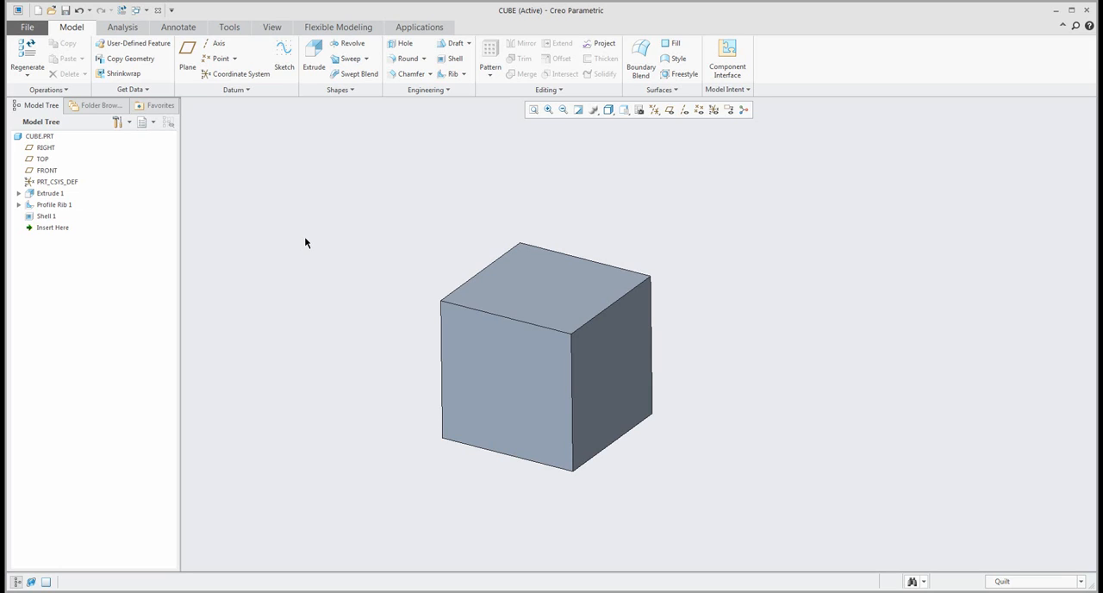
pyautogui.keyDown('shift'); pyautogui.moveTo(323, 262); pyautogui.dragTo(342, 251, button='middle'); pyautogui.keyUp('shift')
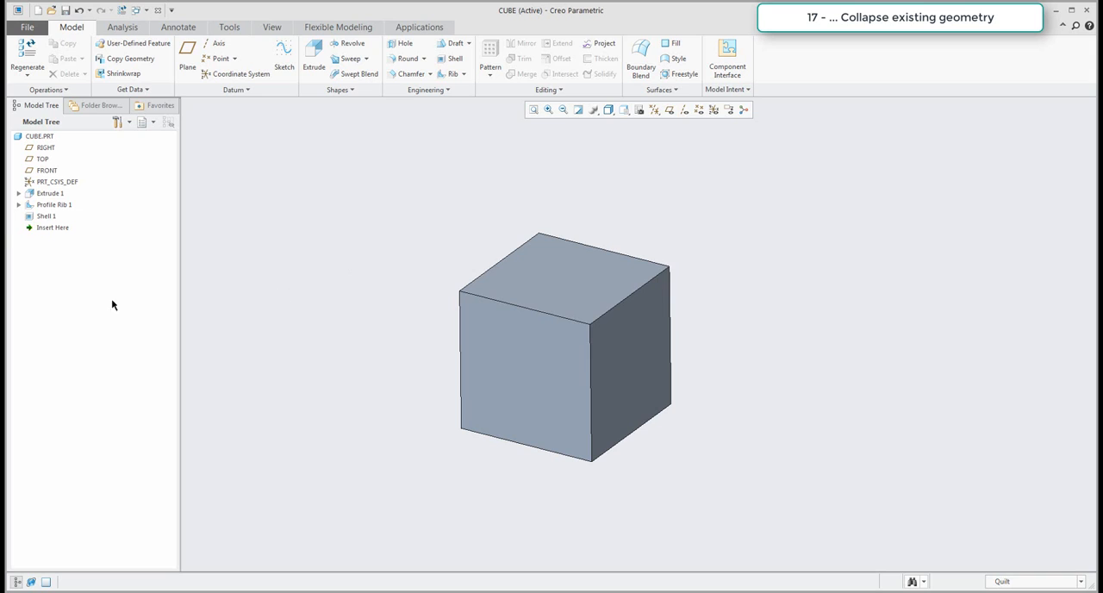
# Collapse the extrusion, profile rib and shell features into one single feature.
pyautogui.click(47, 195)
pyautogui.keyDown('shift'); pyautogui.click(45, 216); pyautogui.keyUp('shift')
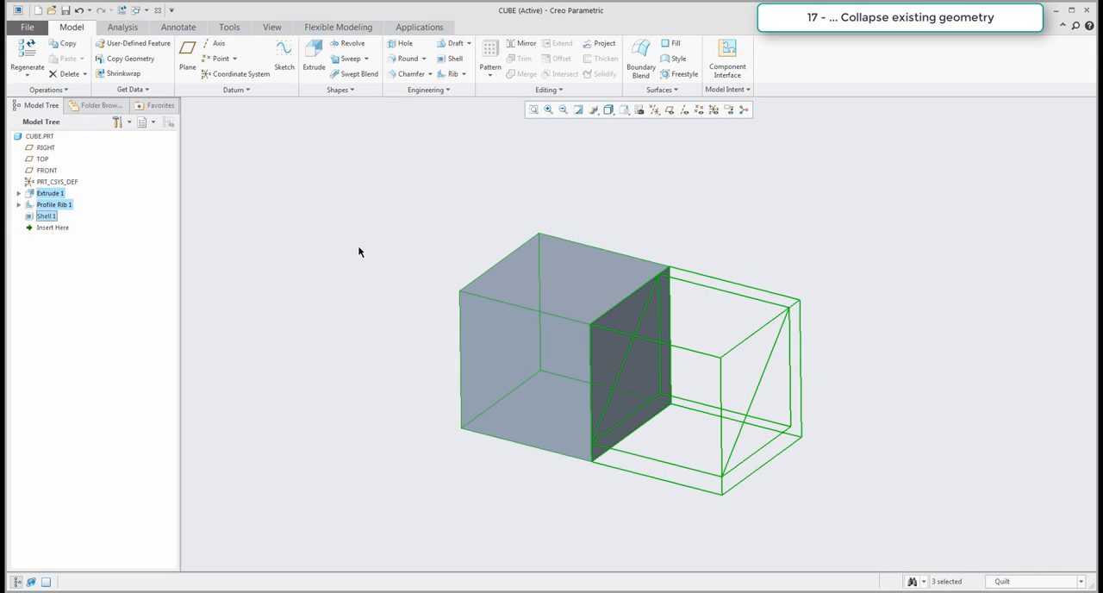
pyautogui.click(554, 89)
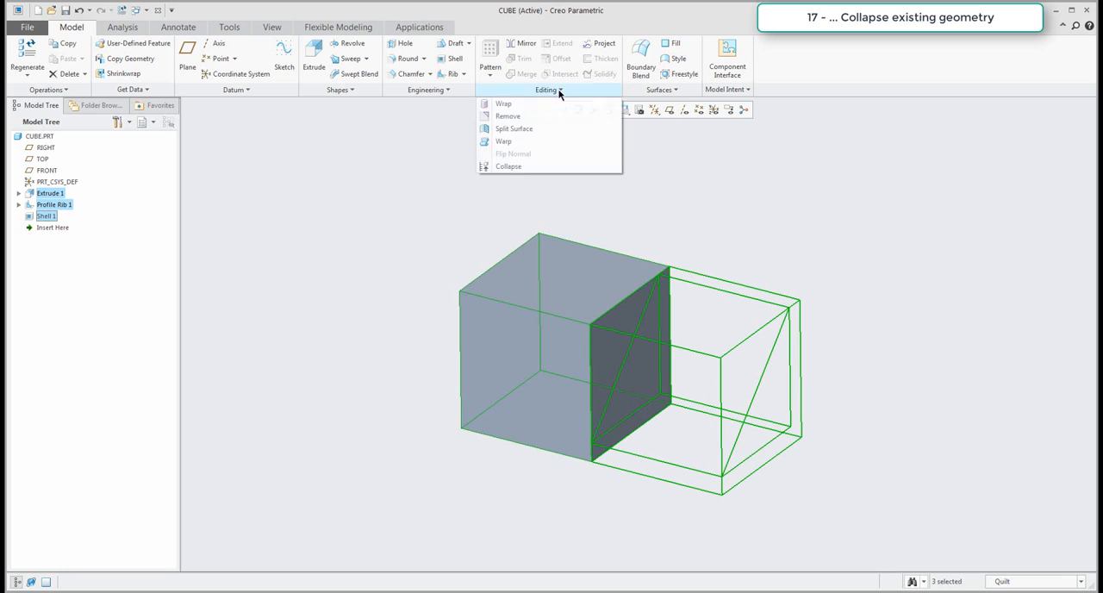
pyautogui.click(512, 169)
pyautogui.click(1042, 251)
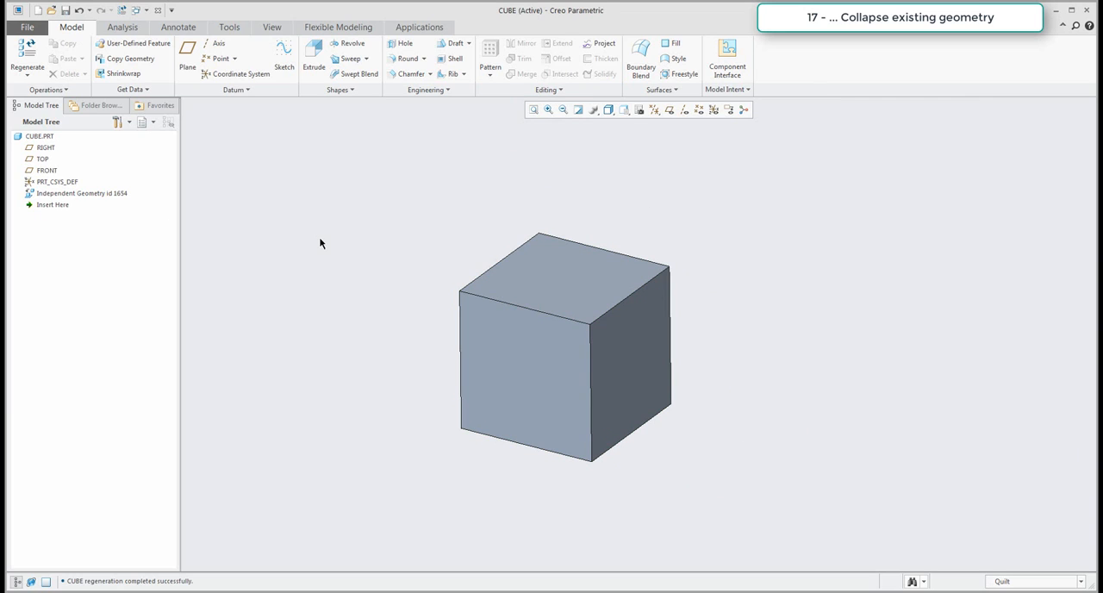
# Open the collapsed feature's definition and its Import DataDoctor environment for review, and cancel out of both.
pyautogui.click(70, 195)
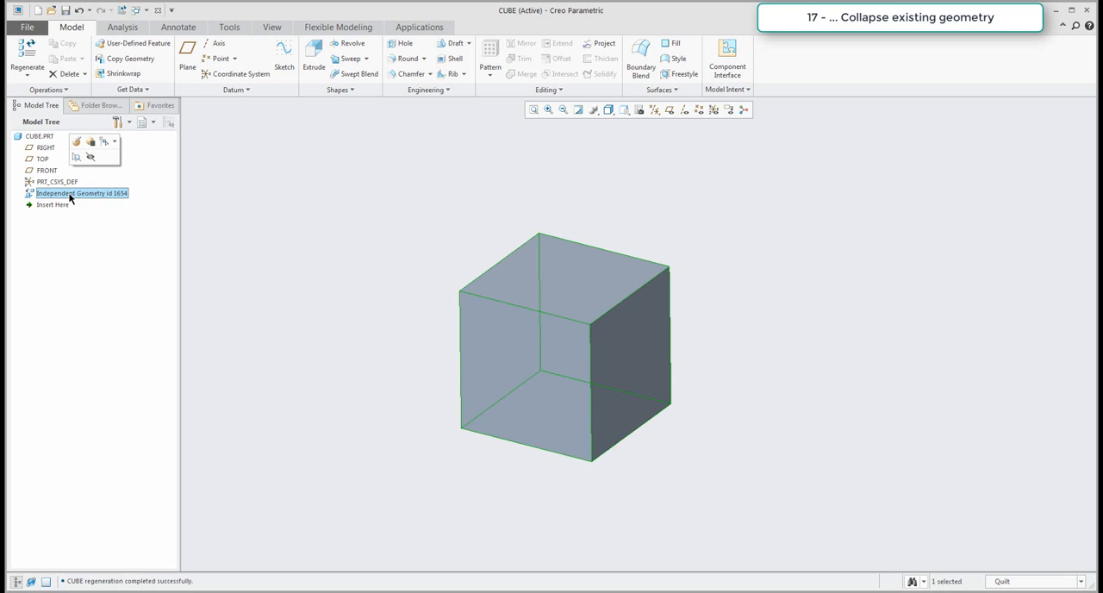
pyautogui.rightClick(70, 198)
pyautogui.click(104, 200)
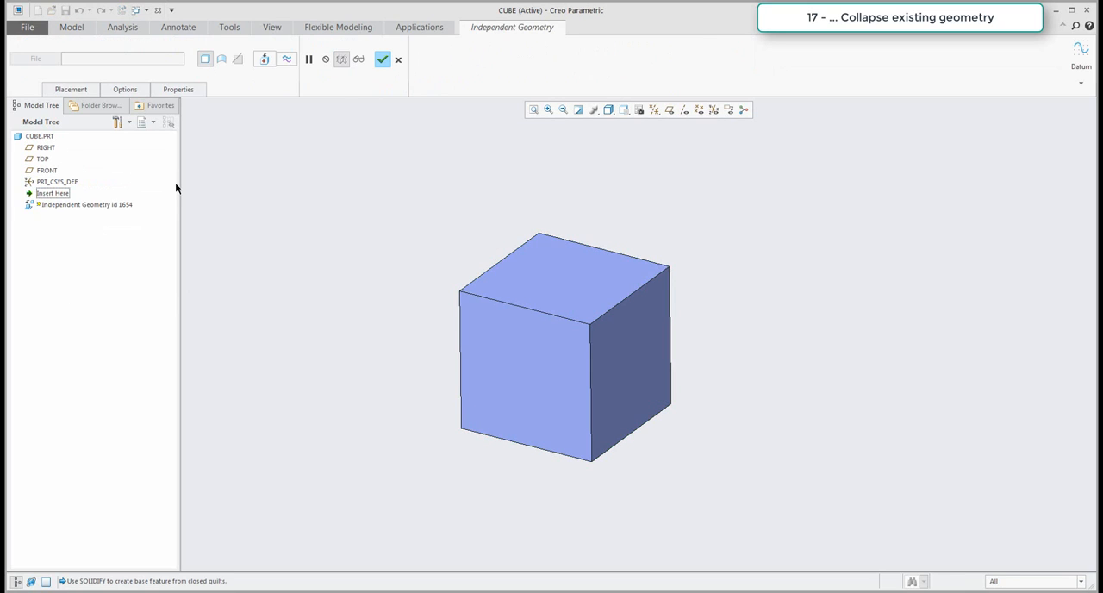
pyautogui.click(264, 59)
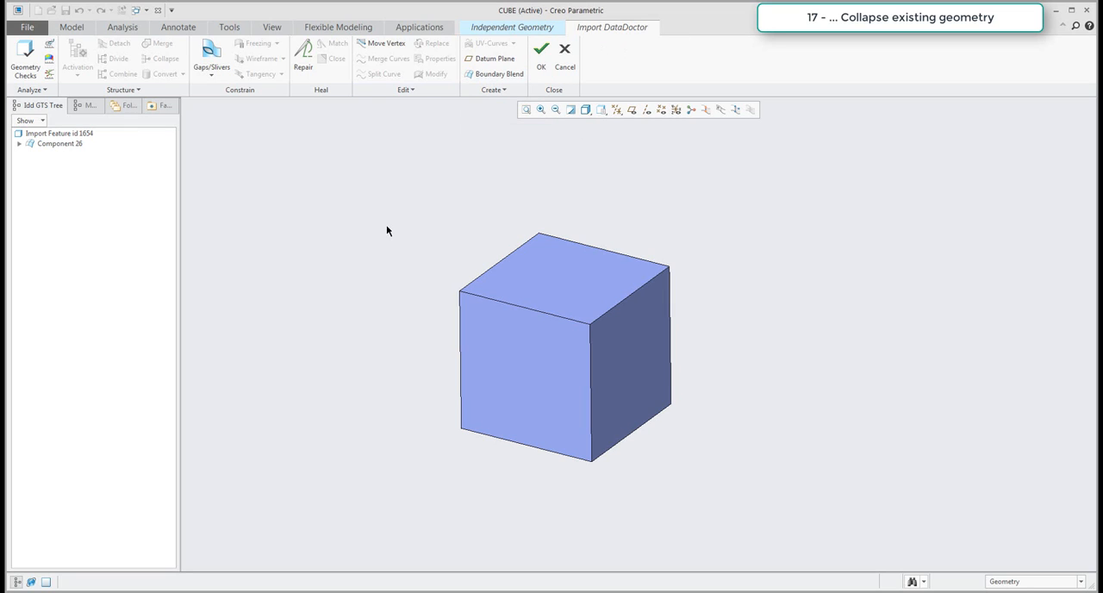
pyautogui.click(567, 62)
pyautogui.click(535, 323)
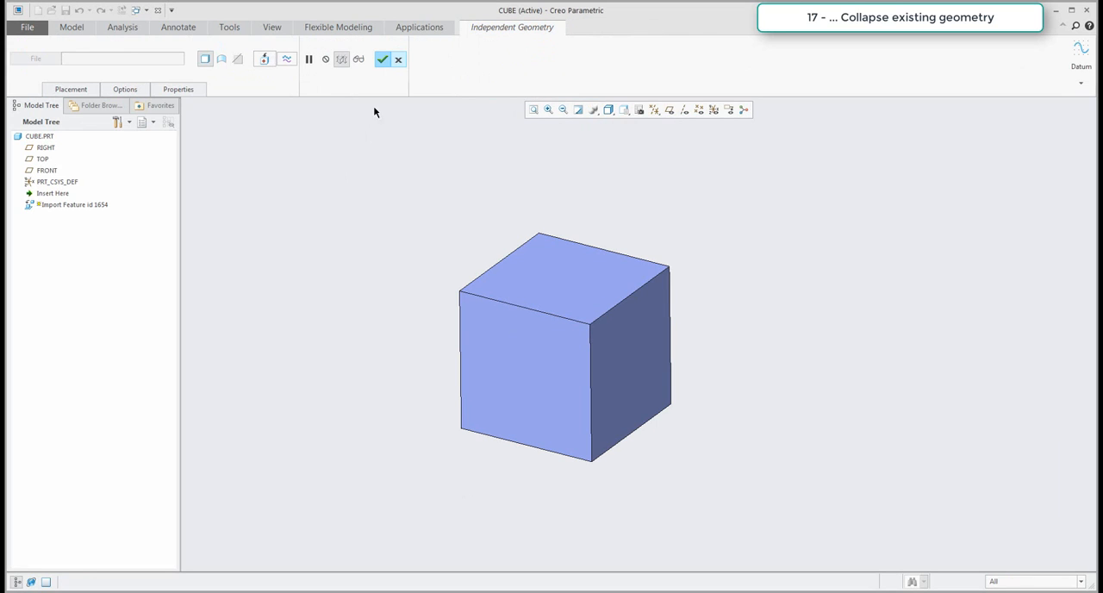
pyautogui.click(397, 56)
pyautogui.click(351, 231)
# Select the collapsed independent geometry feature.
pyautogui.moveTo(359, 308)
pyautogui.mouseDown(button='middle')
pyautogui.moveTo(396, 315)
pyautogui.moveTo(386, 317)
pyautogui.mouseUp(button='middle')
pyautogui.scroll(3, 386, 317)
pyautogui.scroll(-3, 413, 277)
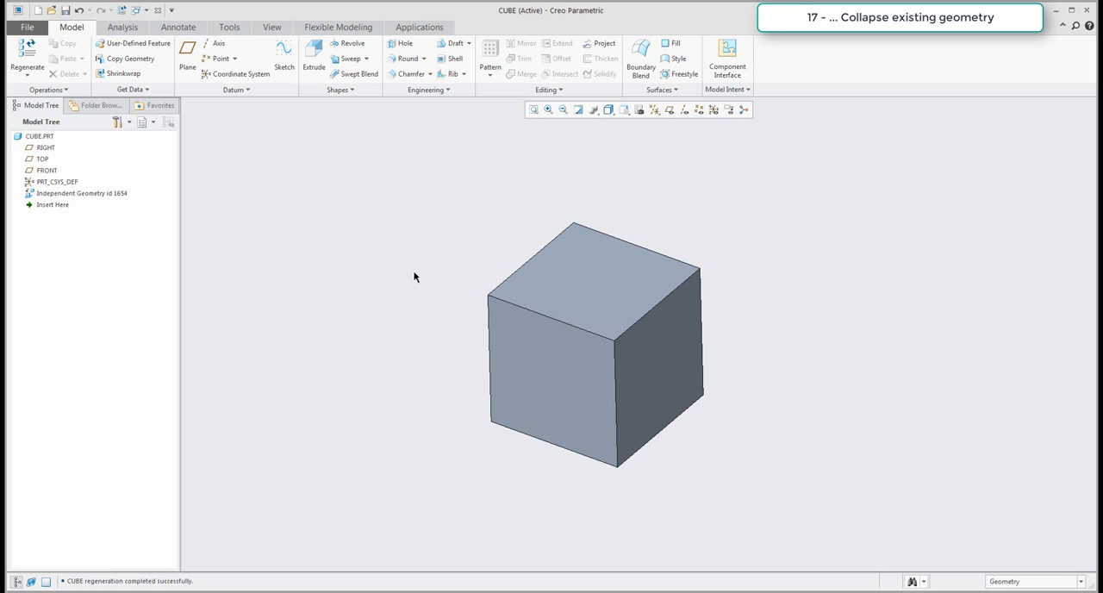
pyautogui.click(62, 194)
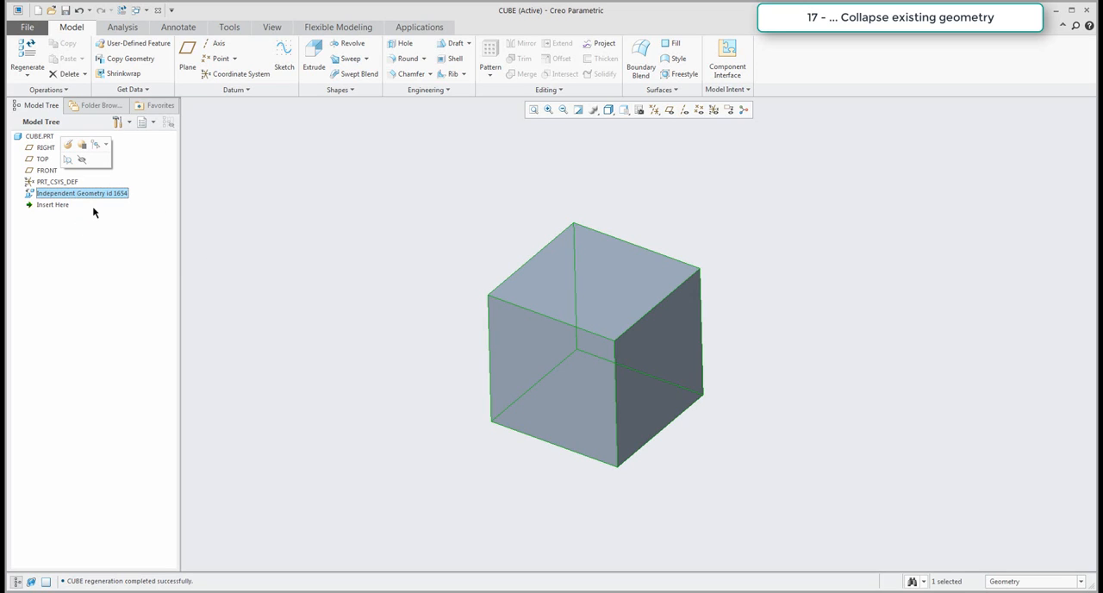